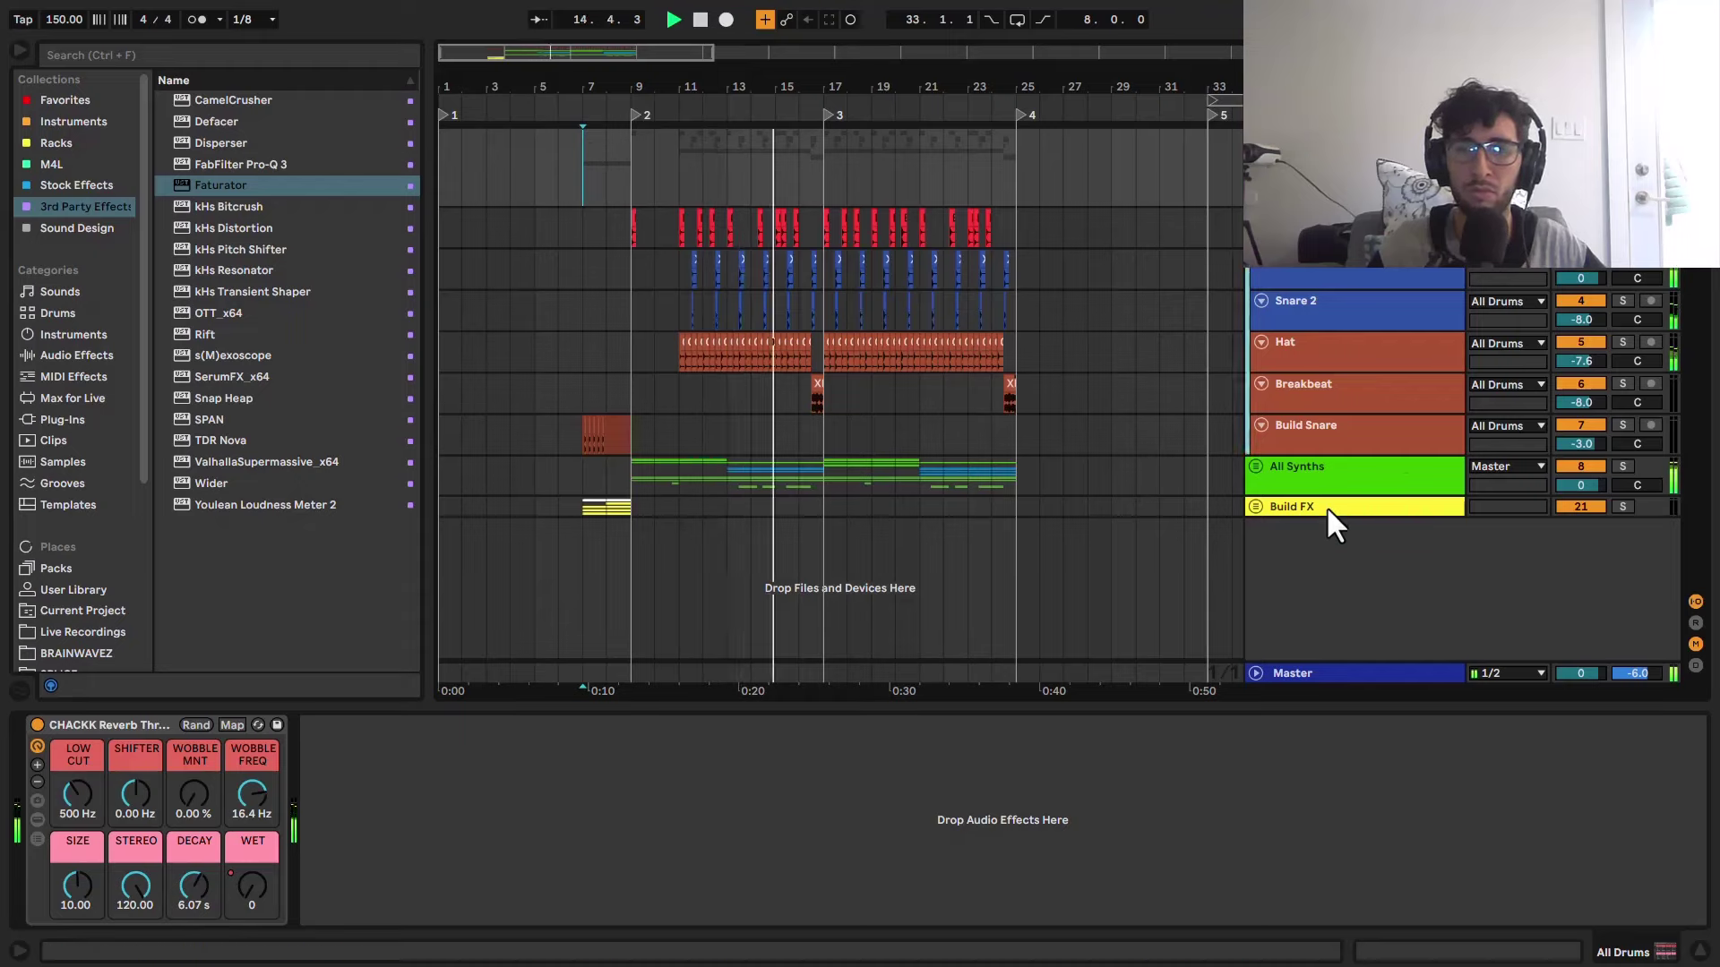
Step: Unfold the All Synths group and collapse all of its tracks to minimum height
{"action": "left_click", "coordinate": [1331, 475]}
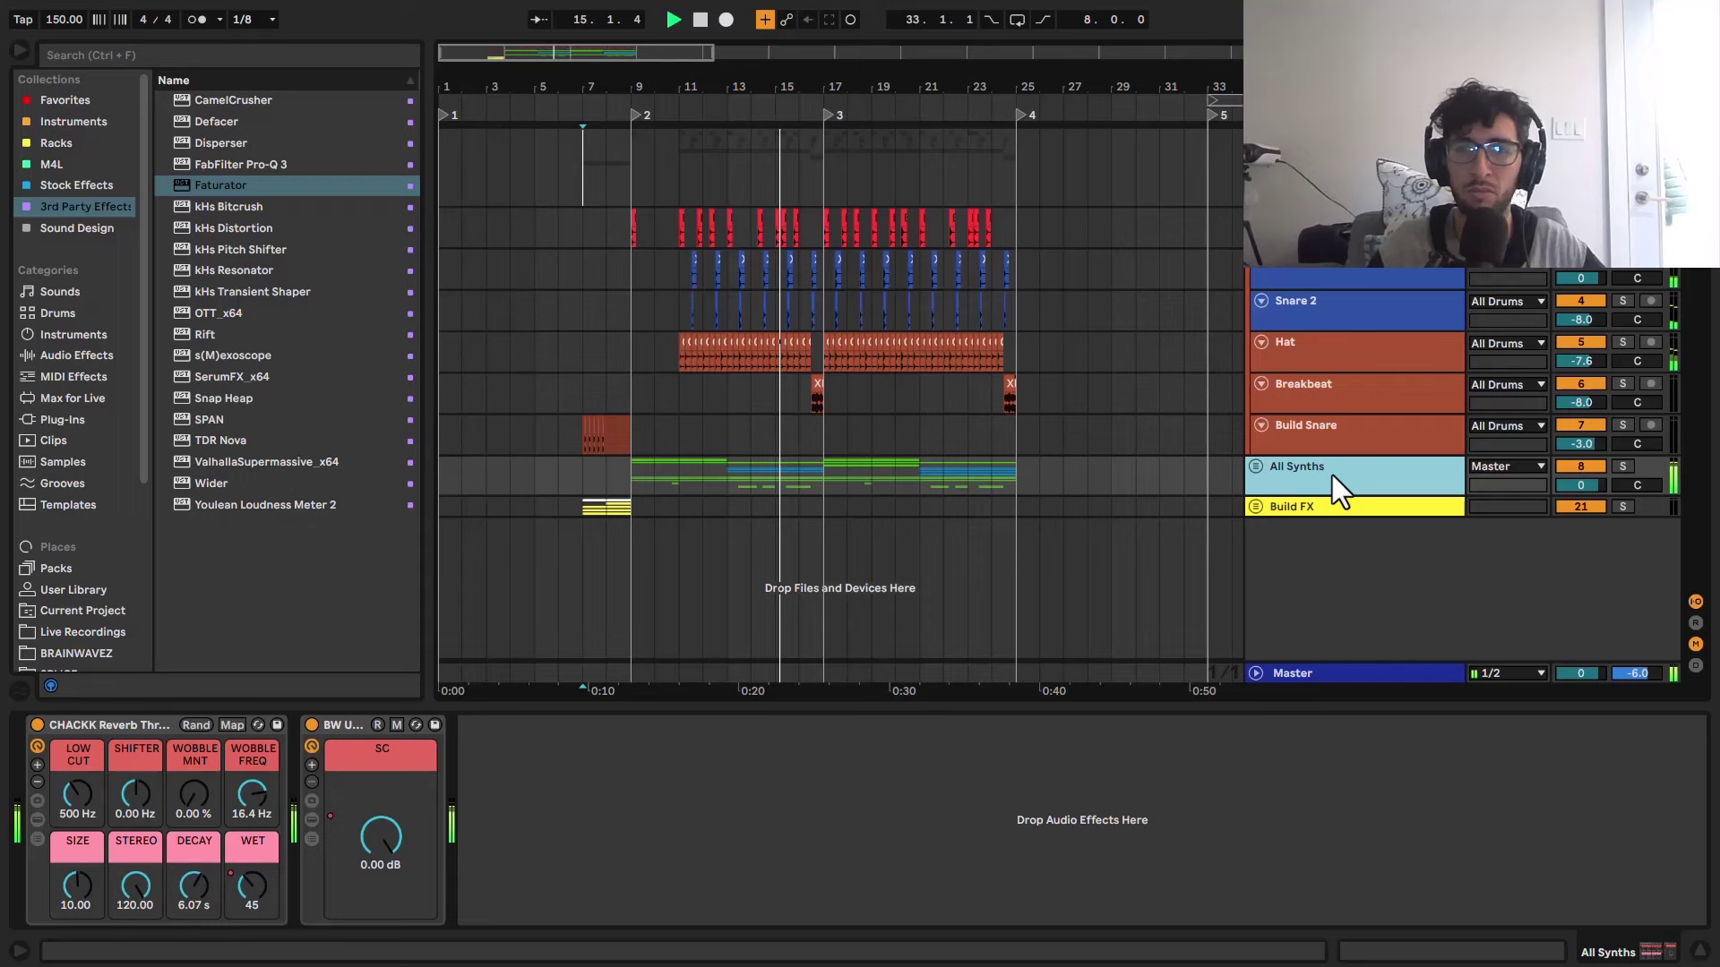
{"action": "left_click", "coordinate": [1256, 465]}
{"action": "scroll", "coordinate": [1260, 462], "scroll_direction": "down", "scroll_amount": 5}
{"action": "scroll", "coordinate": [1288, 279], "scroll_direction": "up", "scroll_amount": 5}
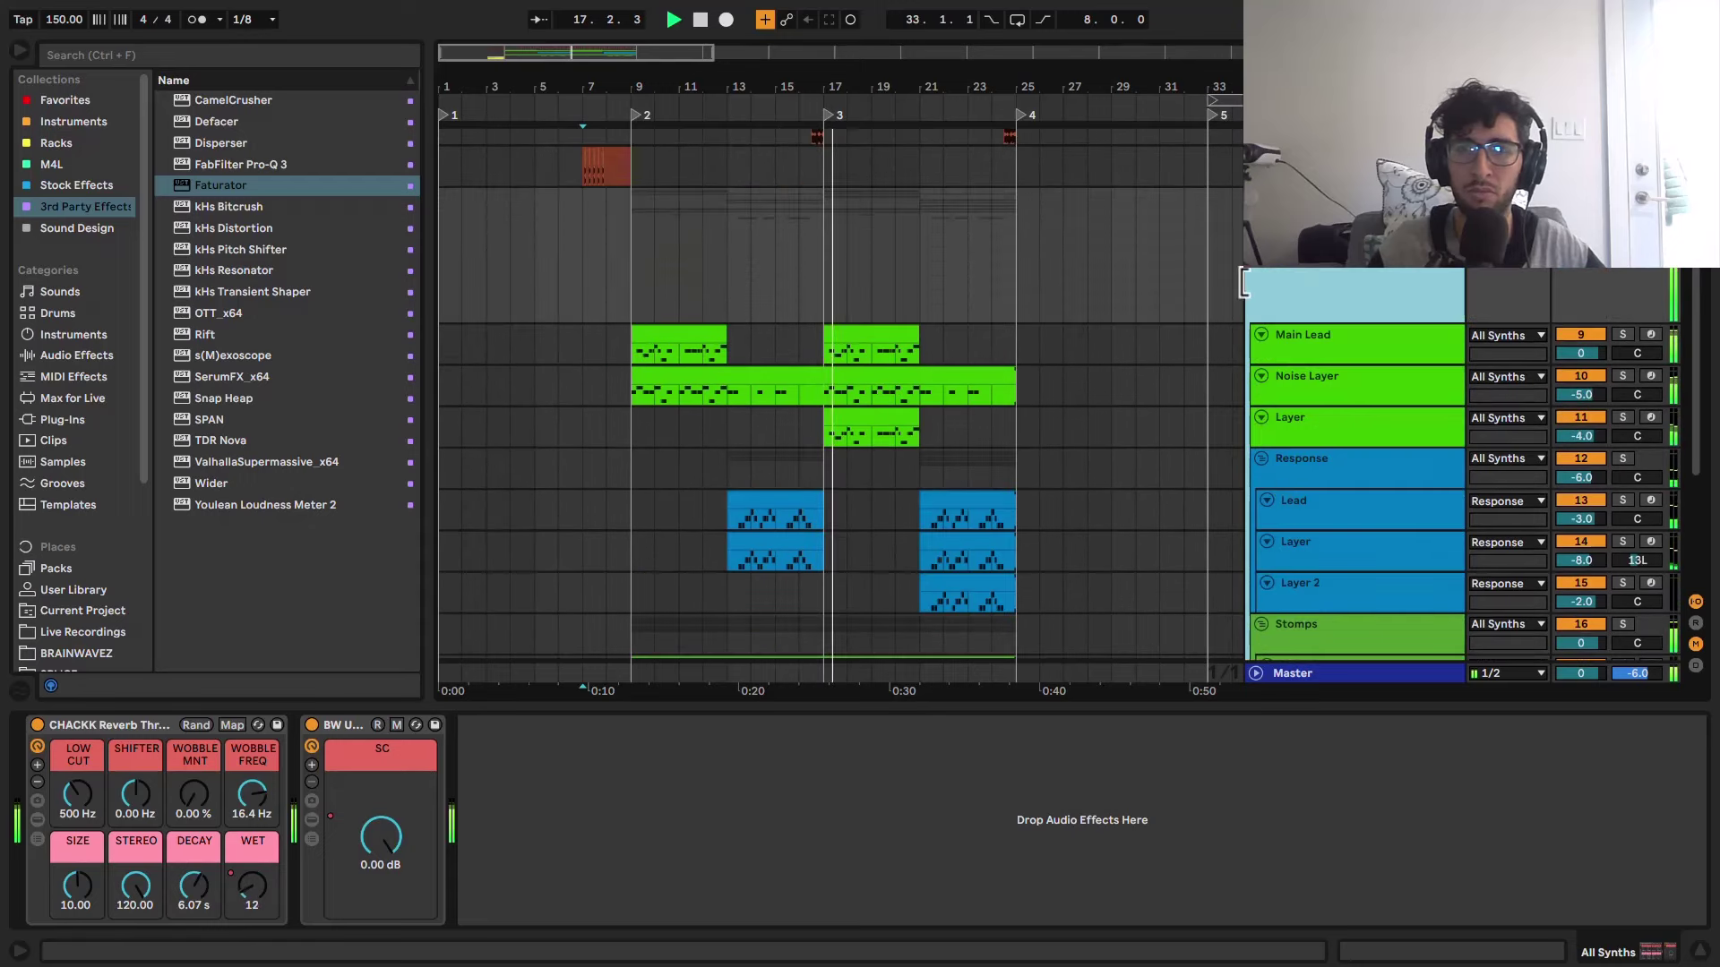
{"action": "left_click", "coordinate": [1263, 326]}
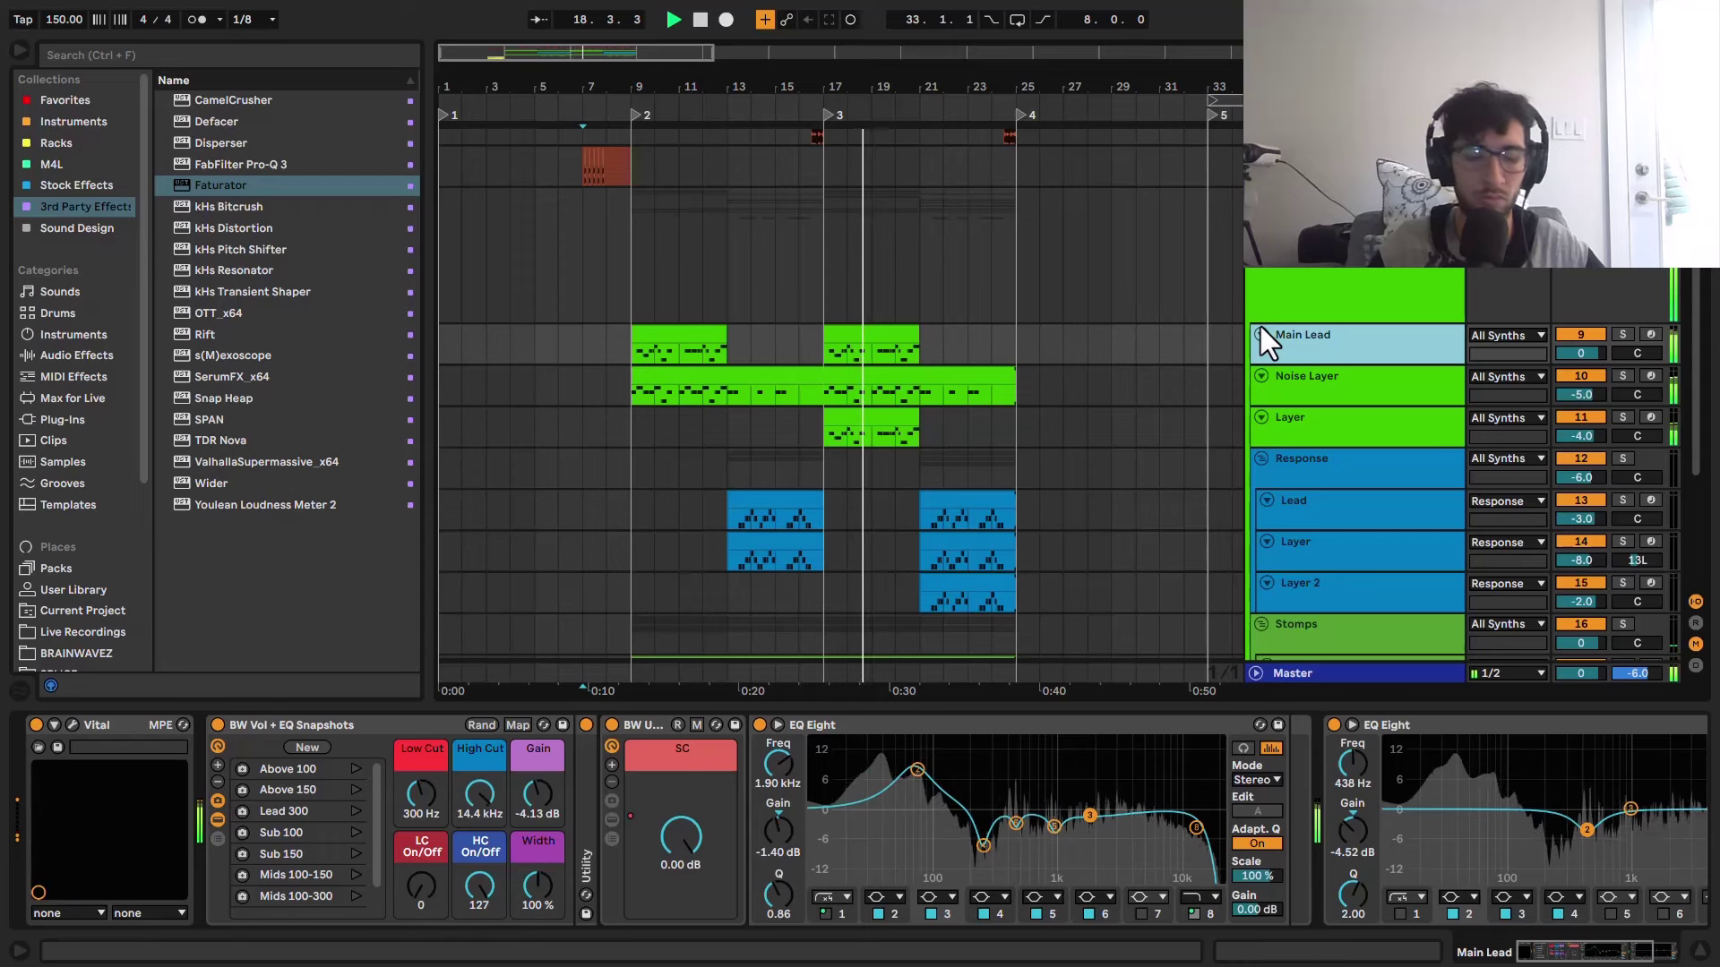
{"action": "left_click", "coordinate": [1260, 333], "text": "alt"}
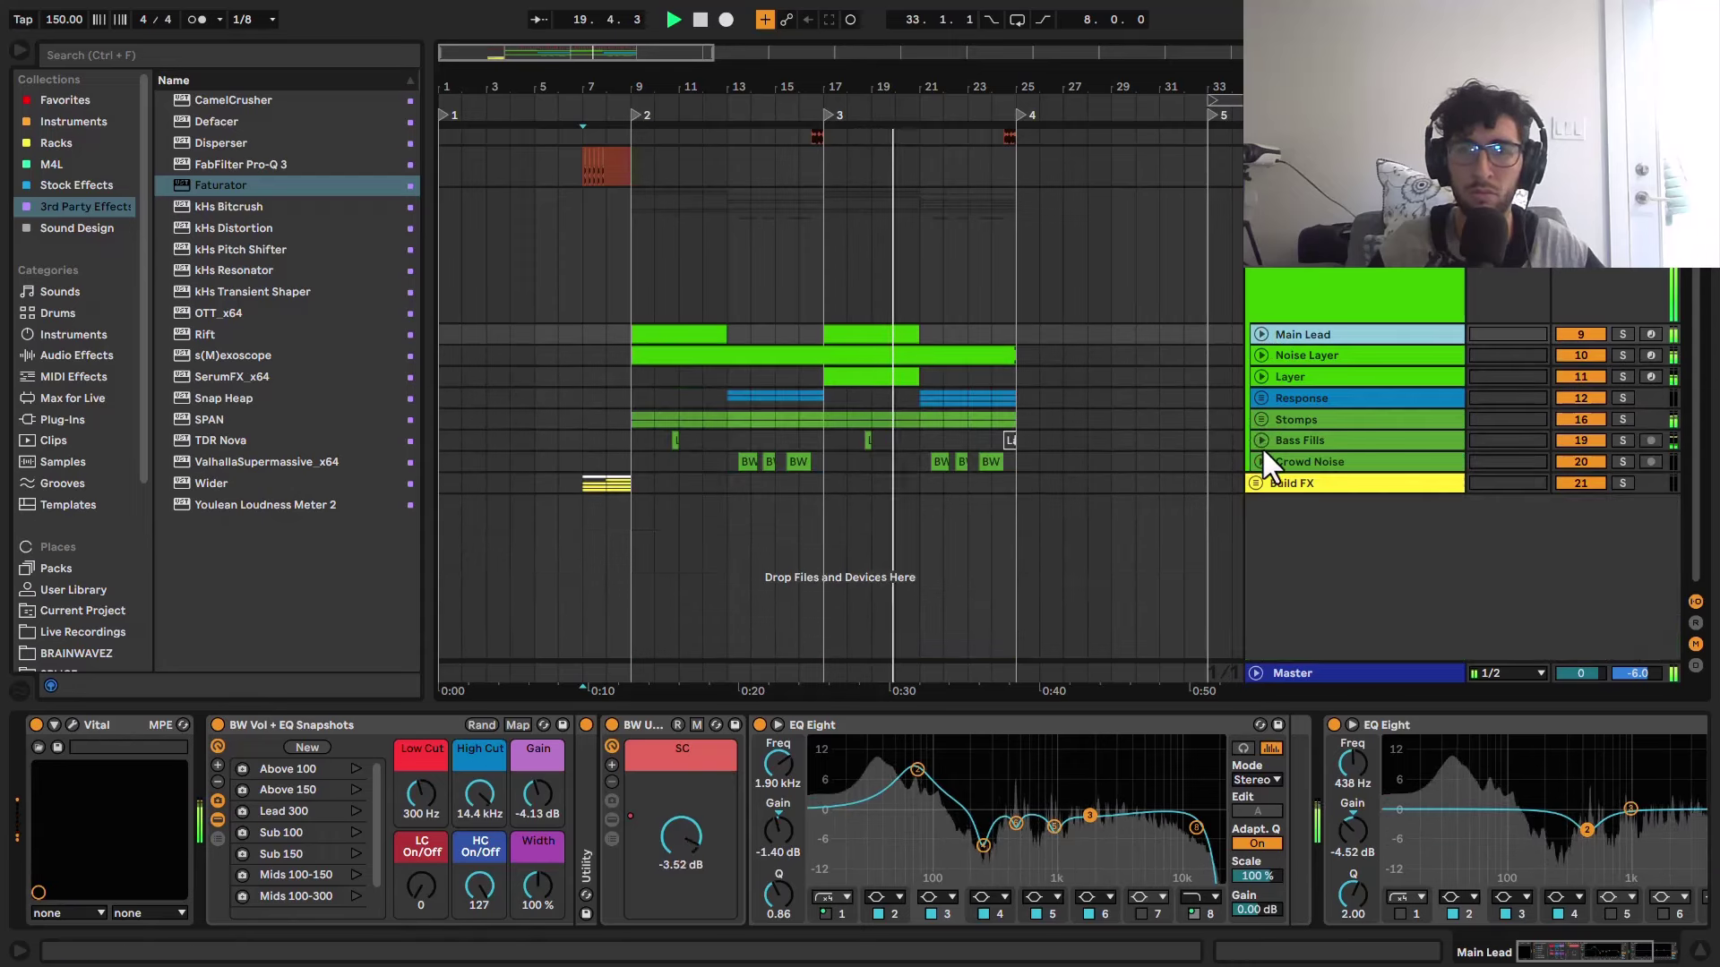
Step: Collapse all the drum tracks in the All Drums group and select the group
{"action": "left_click", "coordinate": [1256, 484]}
{"action": "left_click", "coordinate": [1256, 484]}
{"action": "scroll", "coordinate": [1233, 357], "scroll_direction": "up", "scroll_amount": 3}
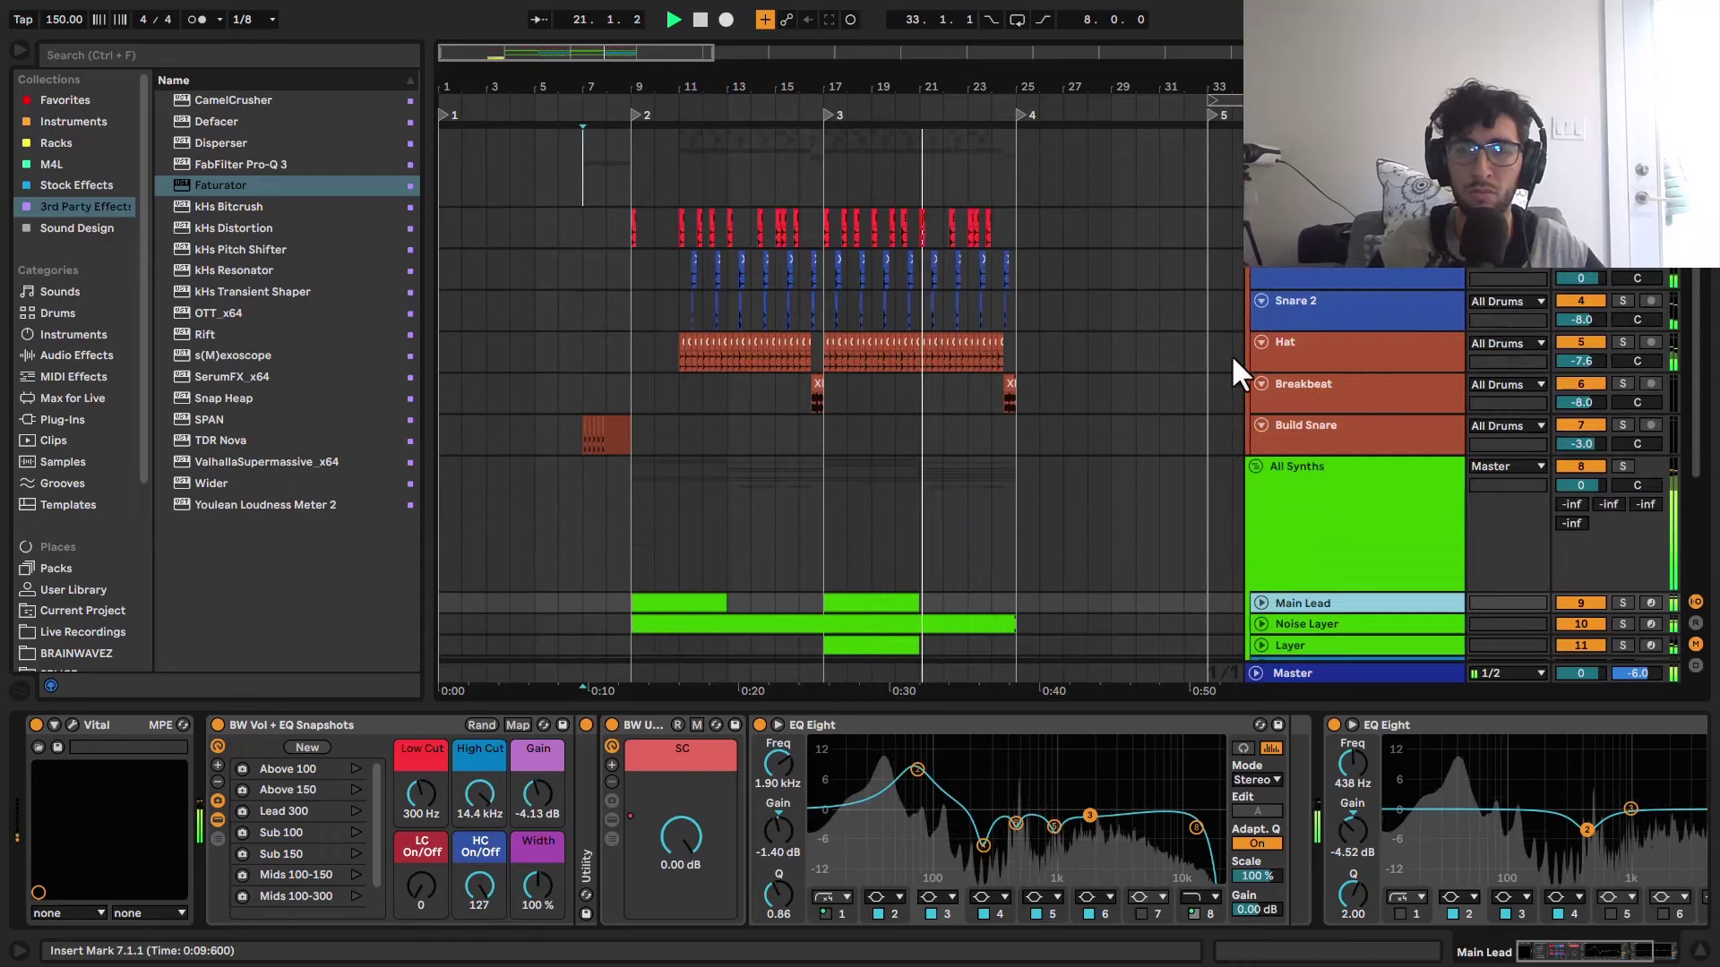
{"action": "left_click", "coordinate": [1262, 217], "text": "alt"}
{"action": "left_click", "coordinate": [1299, 179]}
{"action": "scroll", "coordinate": [1295, 279], "scroll_direction": "down", "scroll_amount": 1}
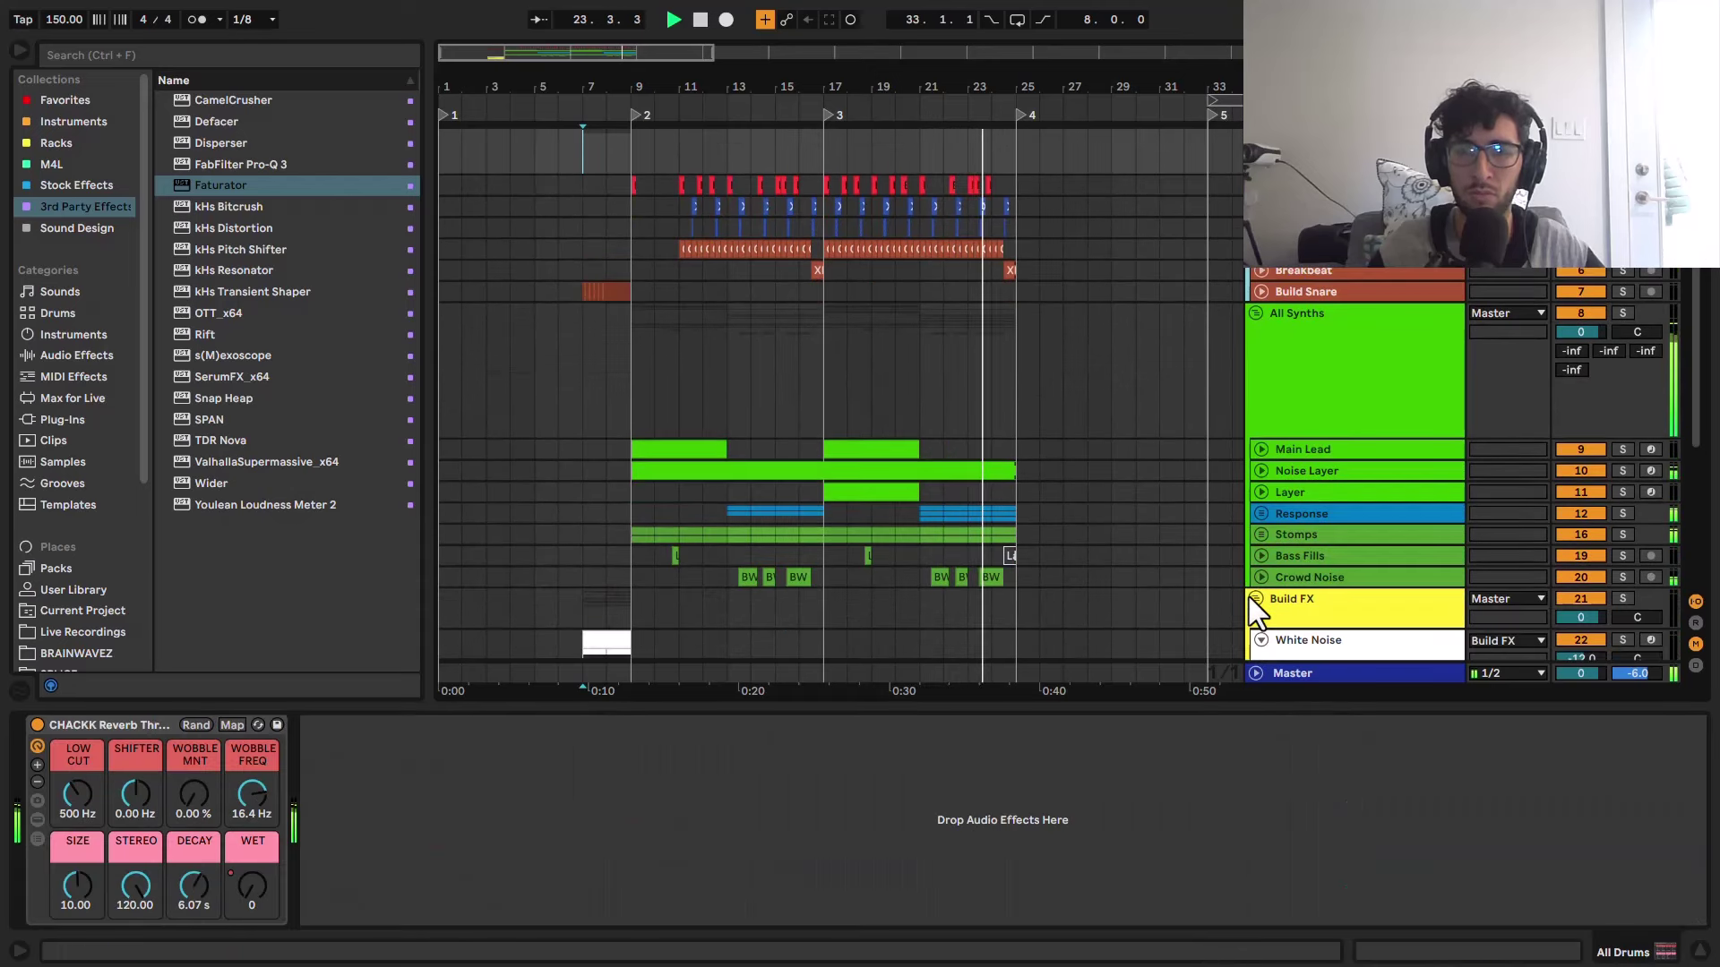
Step: Unfold the Build FX group and collapse its tracks
{"action": "left_click", "coordinate": [1256, 598]}
{"action": "scroll", "coordinate": [1266, 454], "scroll_direction": "down", "scroll_amount": 3}
{"action": "left_click", "coordinate": [1266, 419]}
Step: Stop playback, return to locator 2, and play the arrangement from bar 11
{"action": "left_click", "coordinate": [766, 280]}
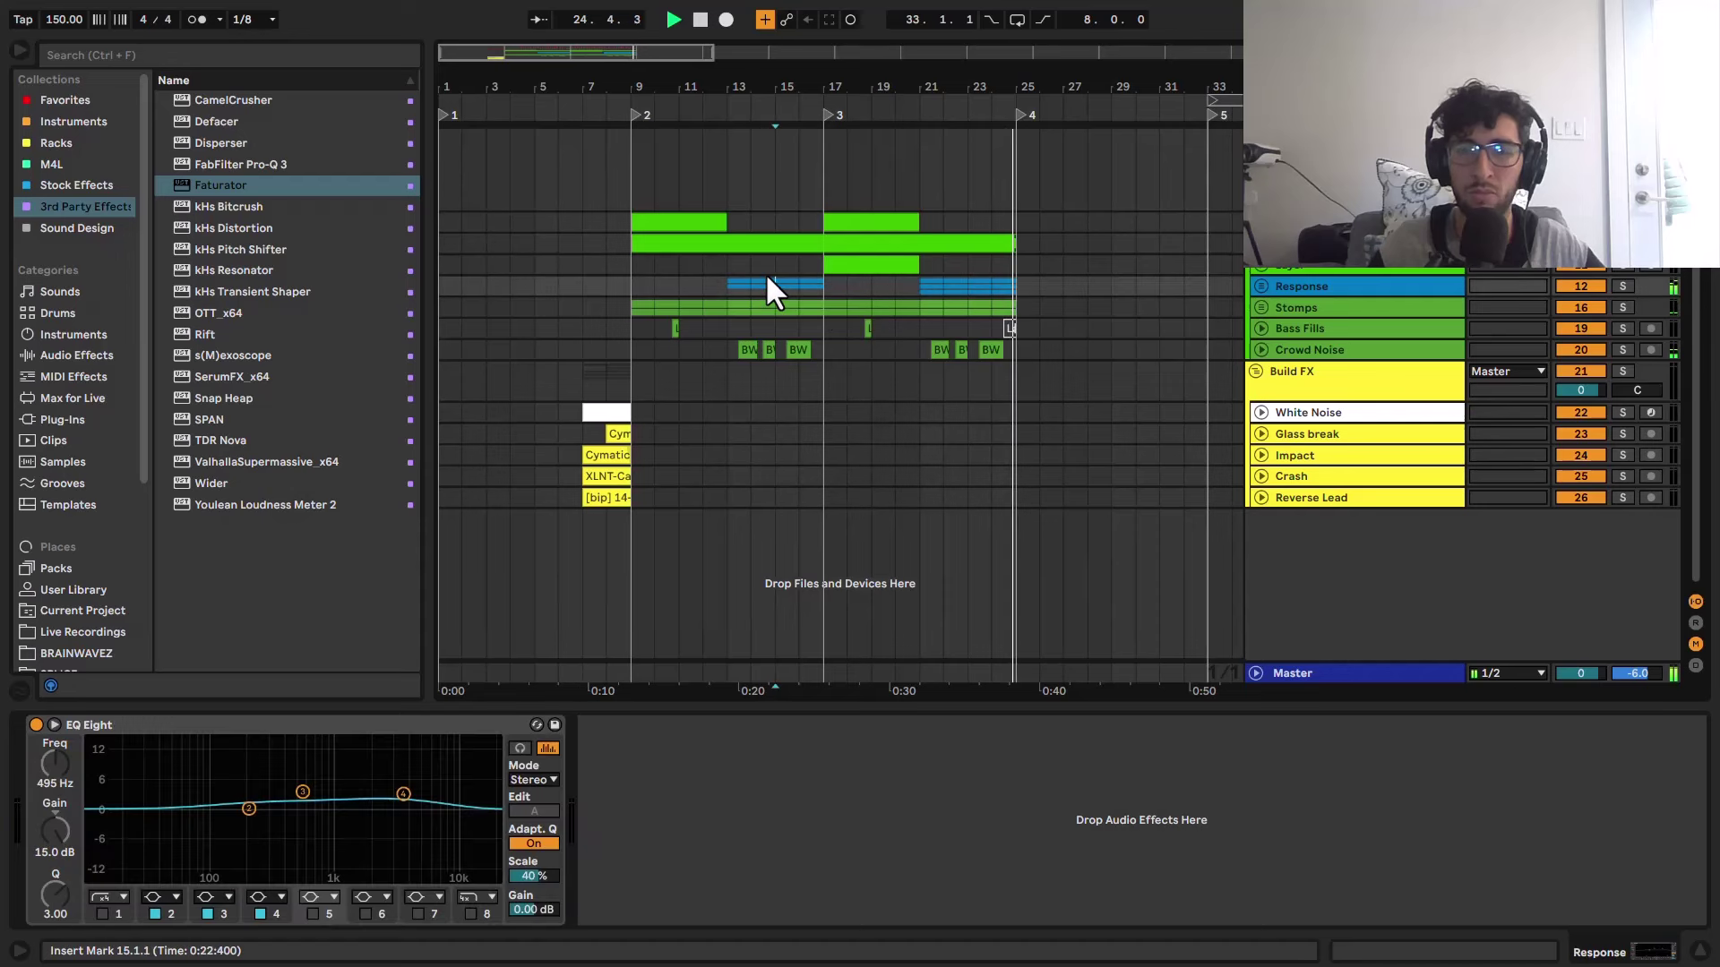
{"action": "key", "text": "space"}
{"action": "key", "text": "2"}
{"action": "scroll", "coordinate": [757, 299], "scroll_direction": "up", "scroll_amount": 3}
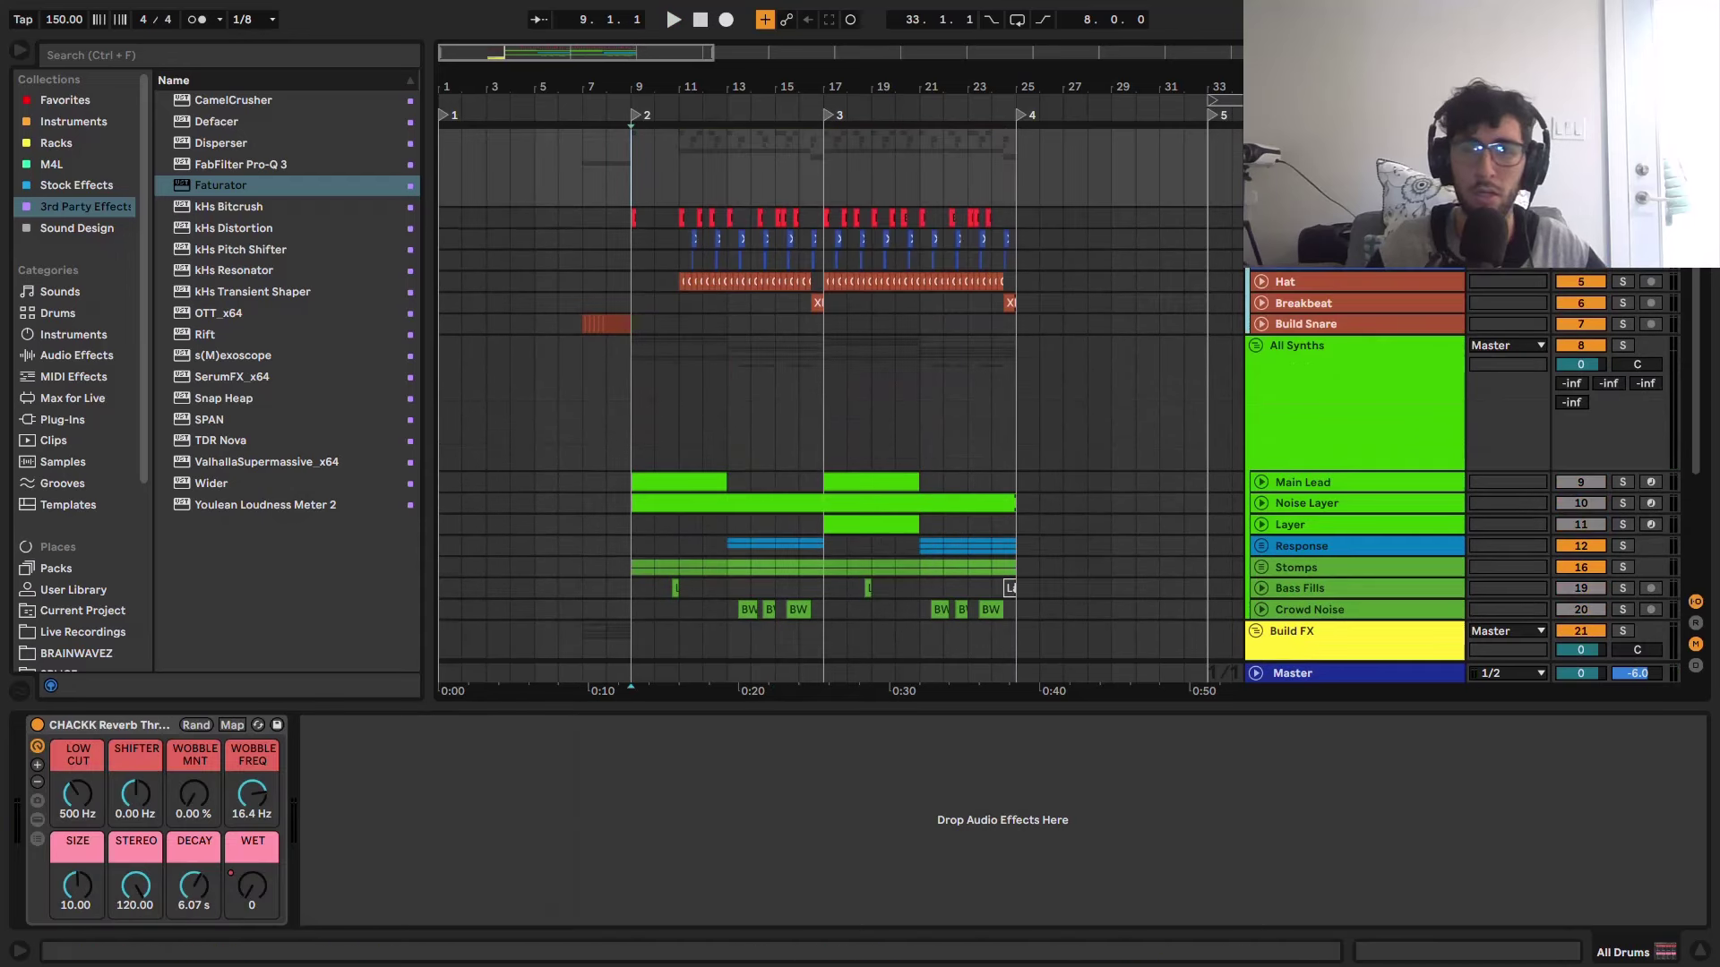
{"action": "left_click", "coordinate": [663, 192]}
{"action": "key", "text": "plus"}
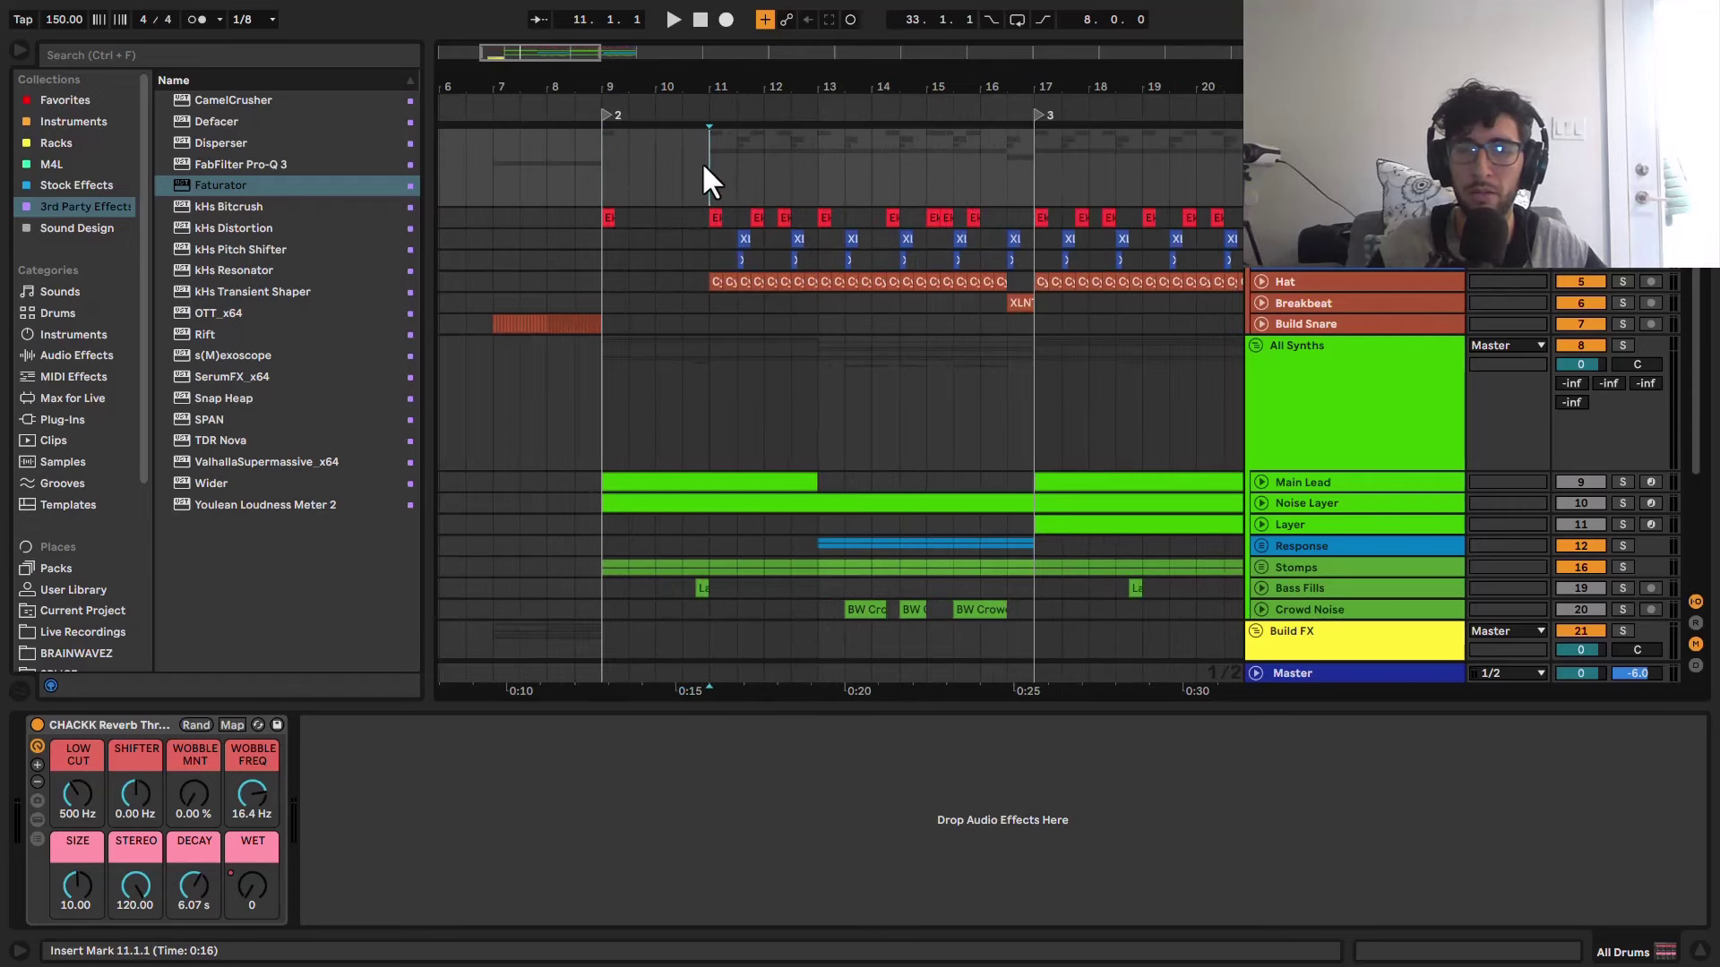
{"action": "key", "text": "space"}
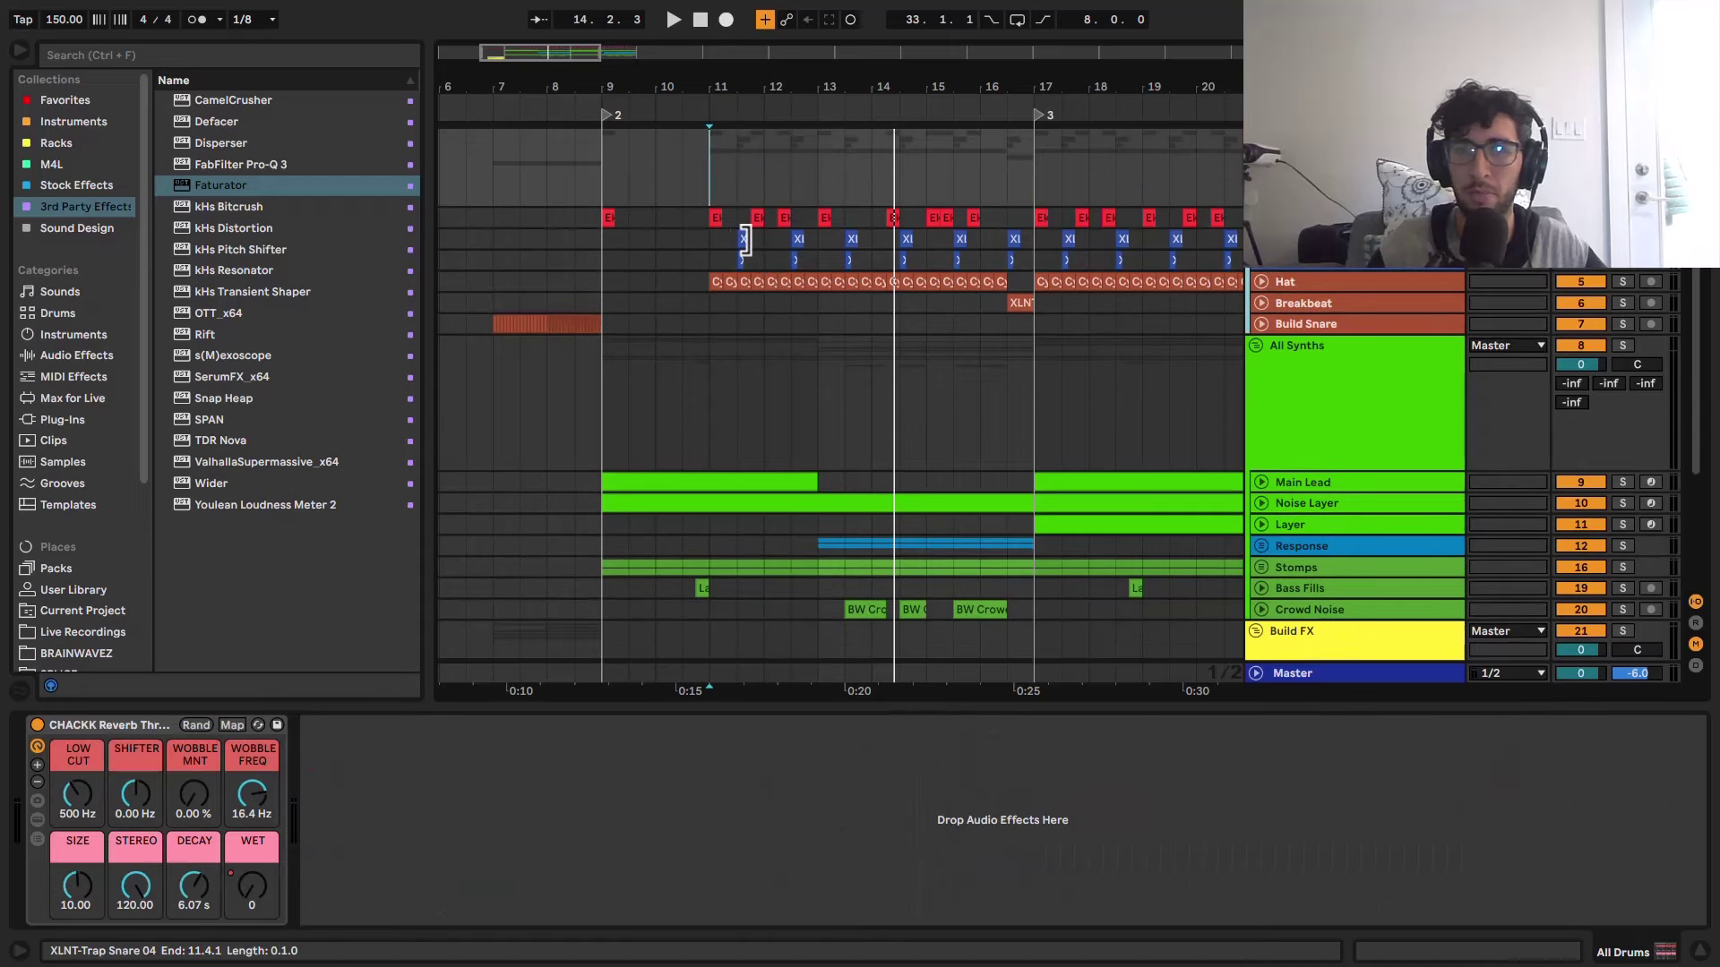
Step: Expand the Snare 1 and Snare 2 tracks and solo Snare 2, with the insert mark at 11.3.1
{"action": "left_click", "coordinate": [729, 169]}
{"action": "key", "text": "plus"}
{"action": "key", "text": "plus"}
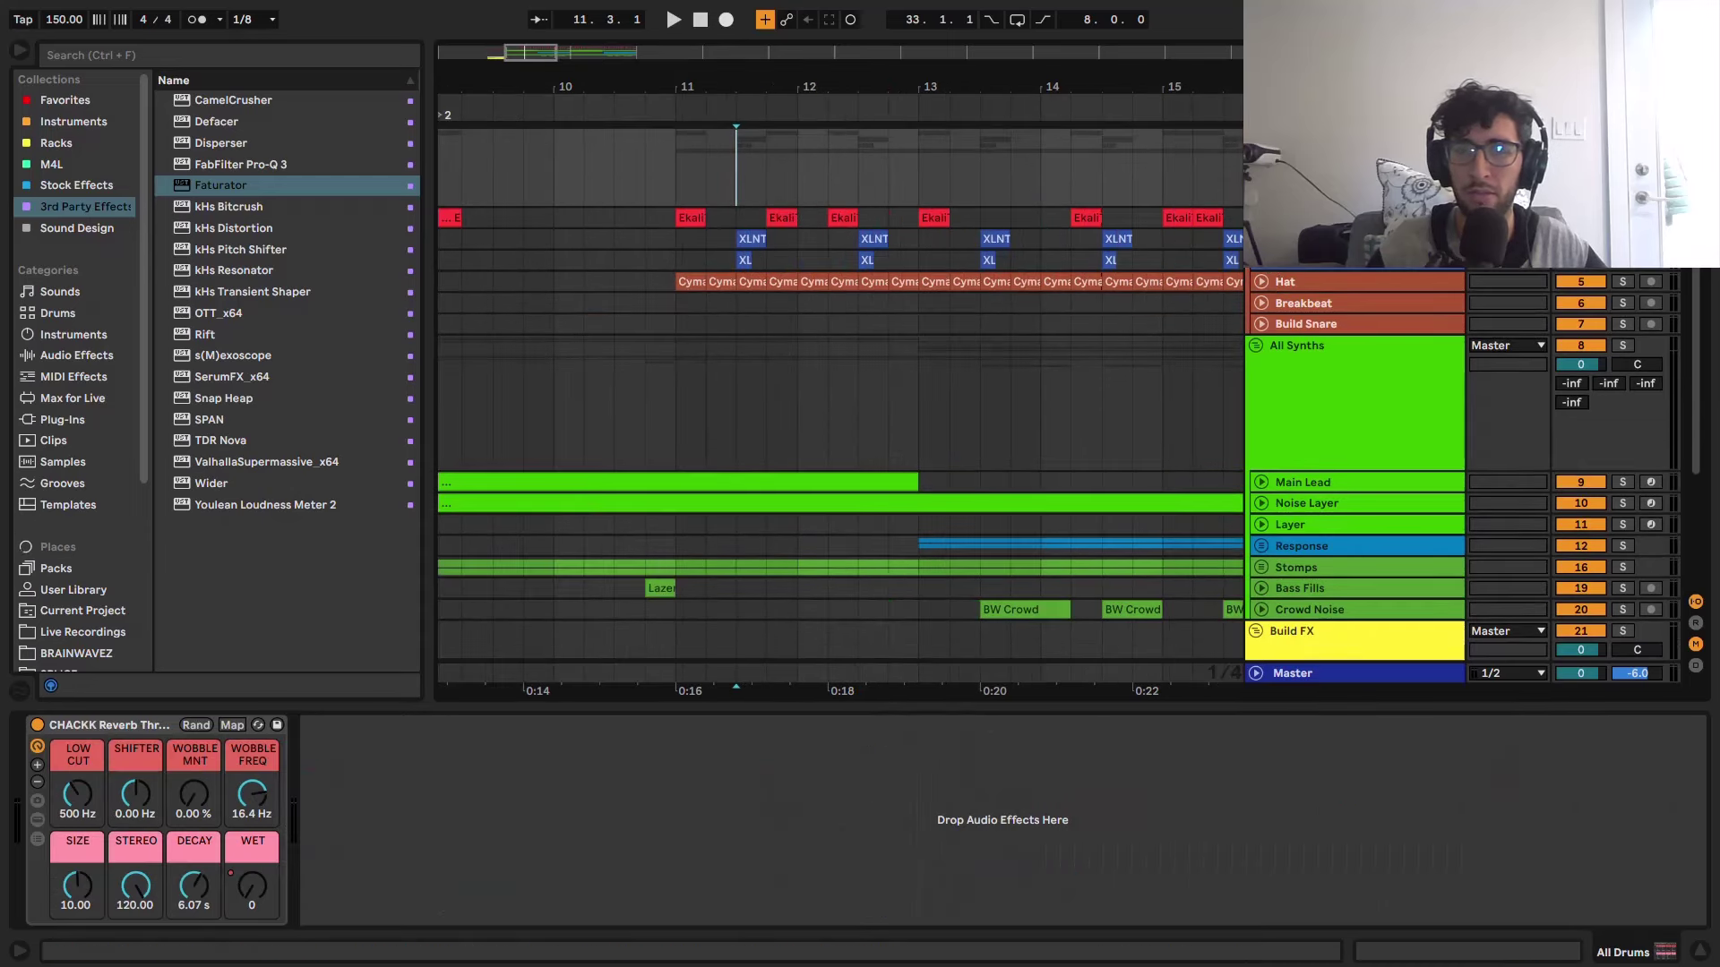
{"action": "left_click", "coordinate": [1308, 240]}
{"action": "left_click", "coordinate": [1308, 258]}
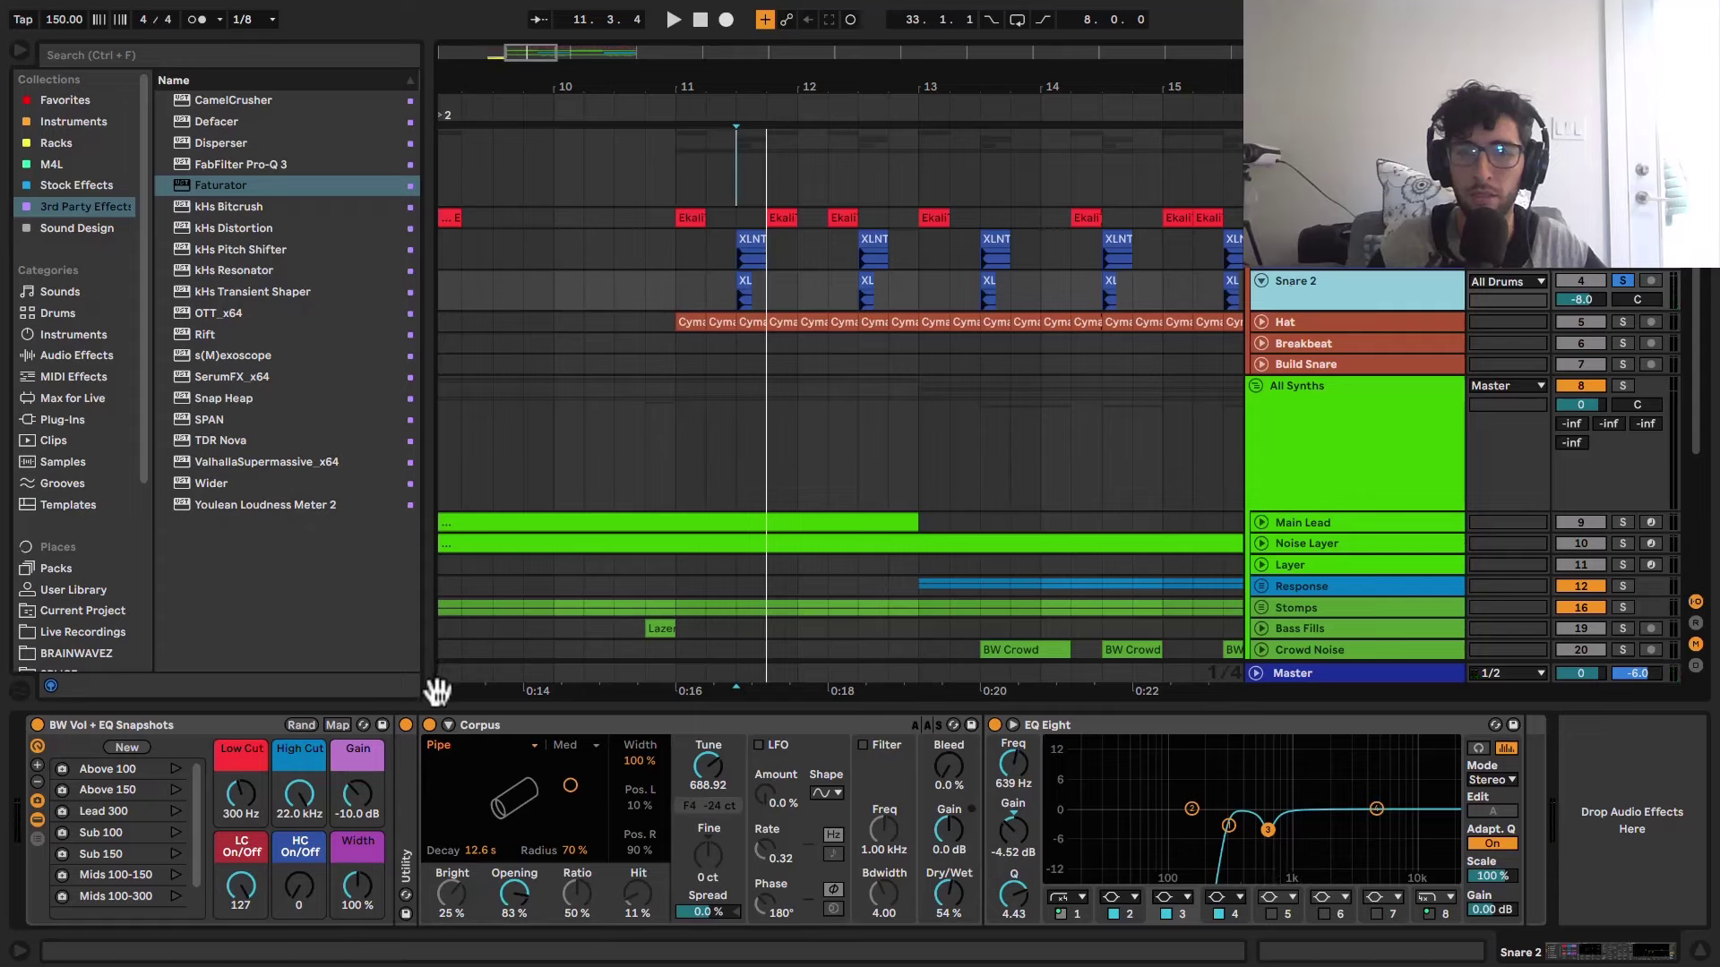
Step: Audition the Snare 2 clip at 11.3.1 with the Corpus effect bypassed, and turn Corpus back on
{"action": "left_click", "coordinate": [428, 725]}
{"action": "key", "text": "space"}
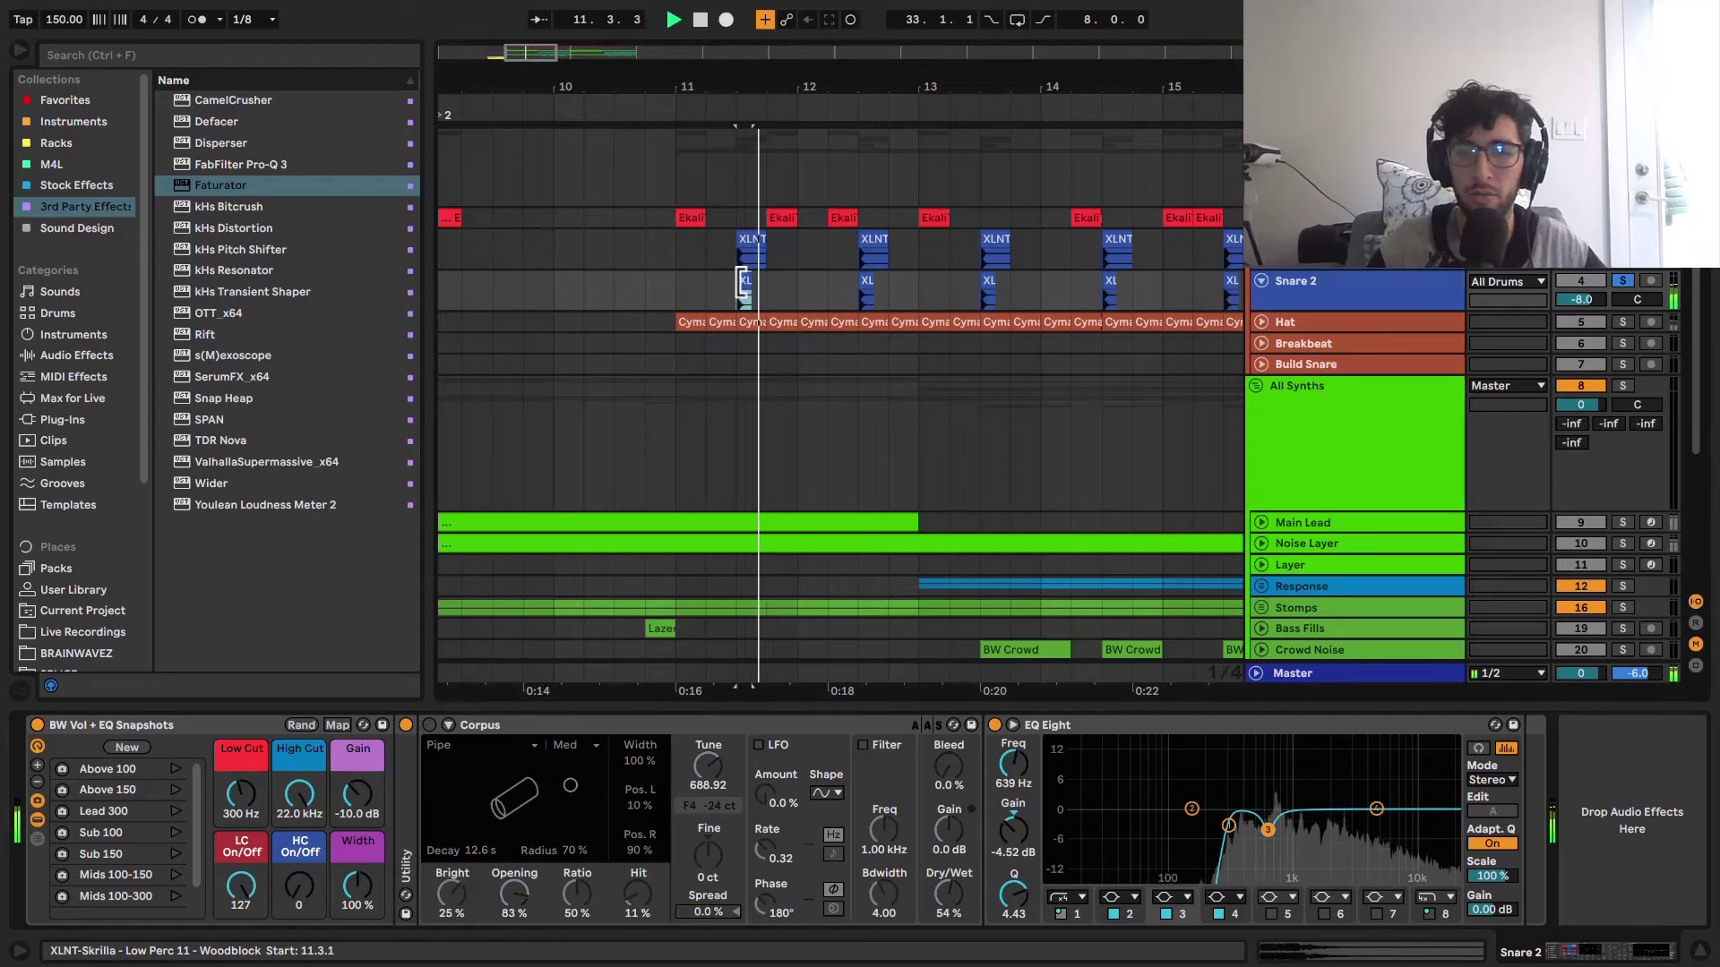
{"action": "key", "text": "space"}
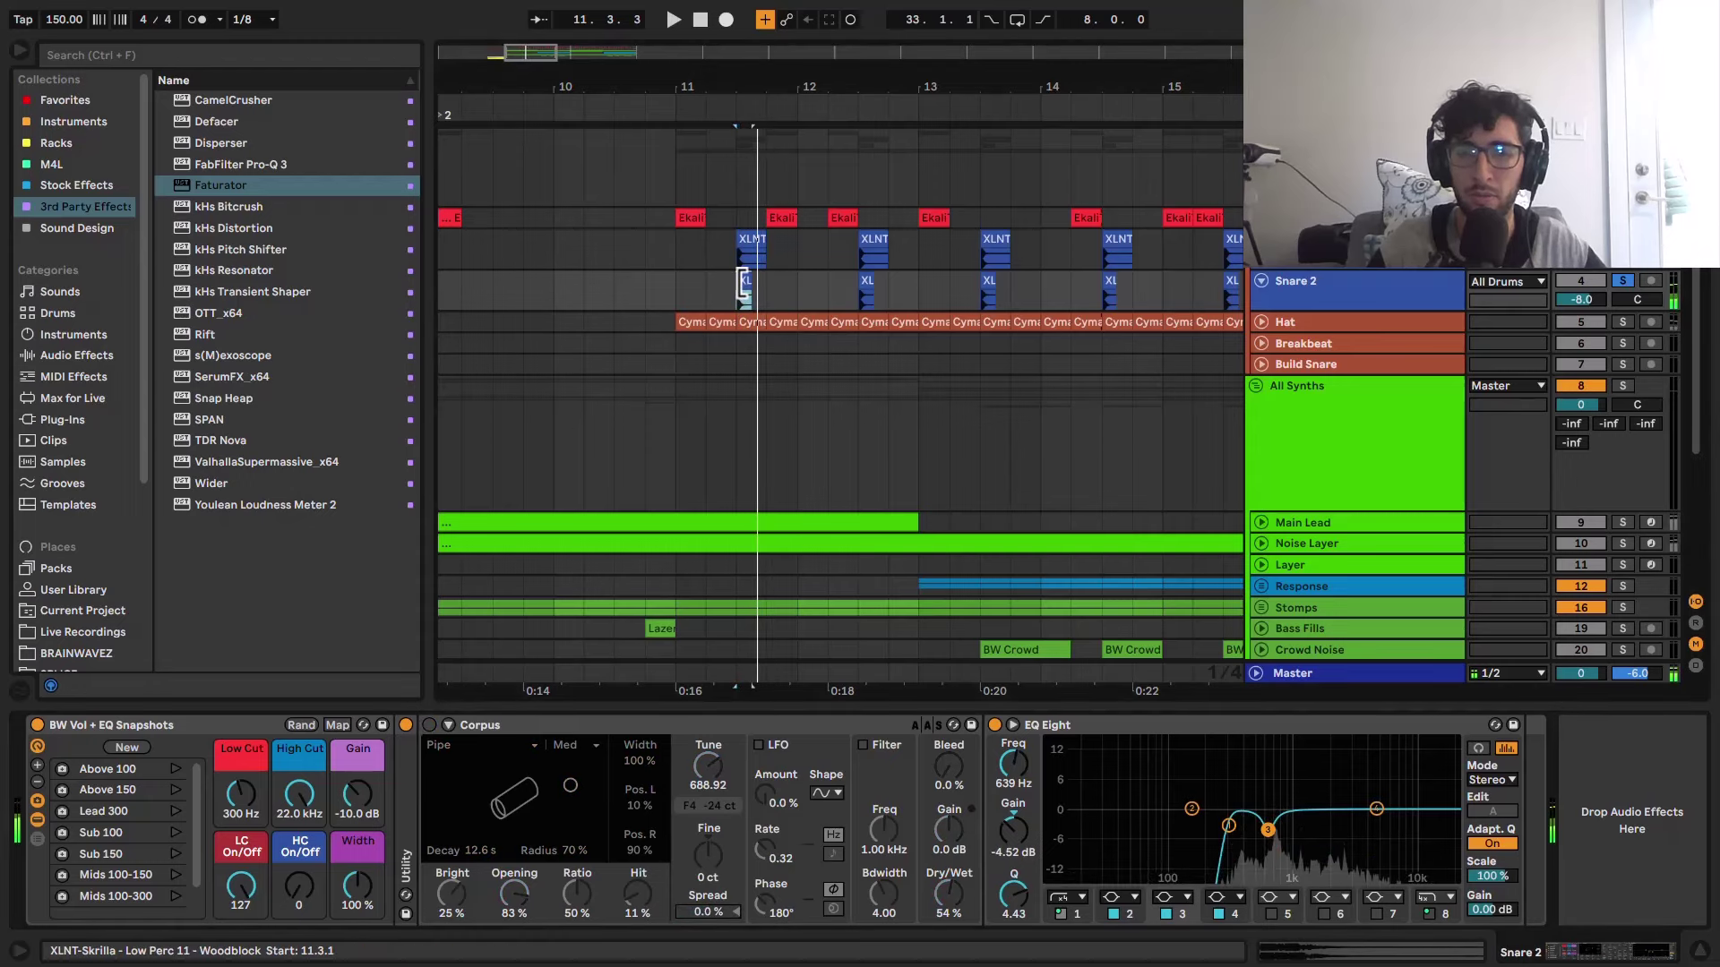
{"action": "left_click", "coordinate": [490, 722]}
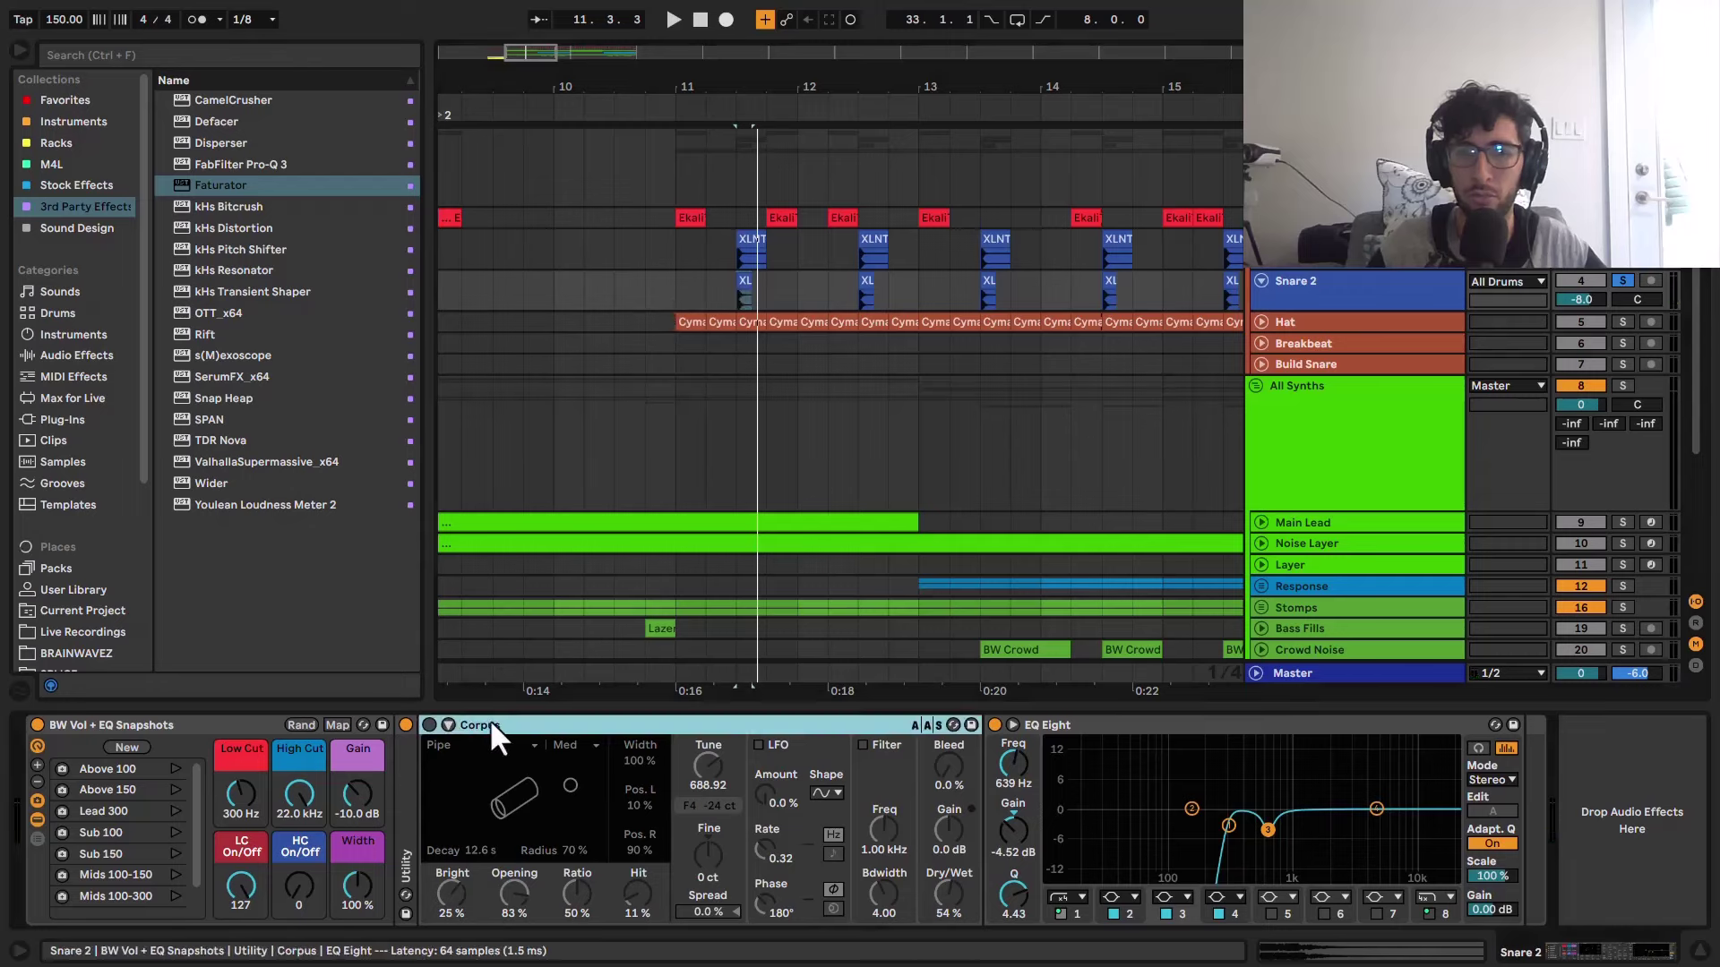
{"action": "left_click", "coordinate": [428, 723]}
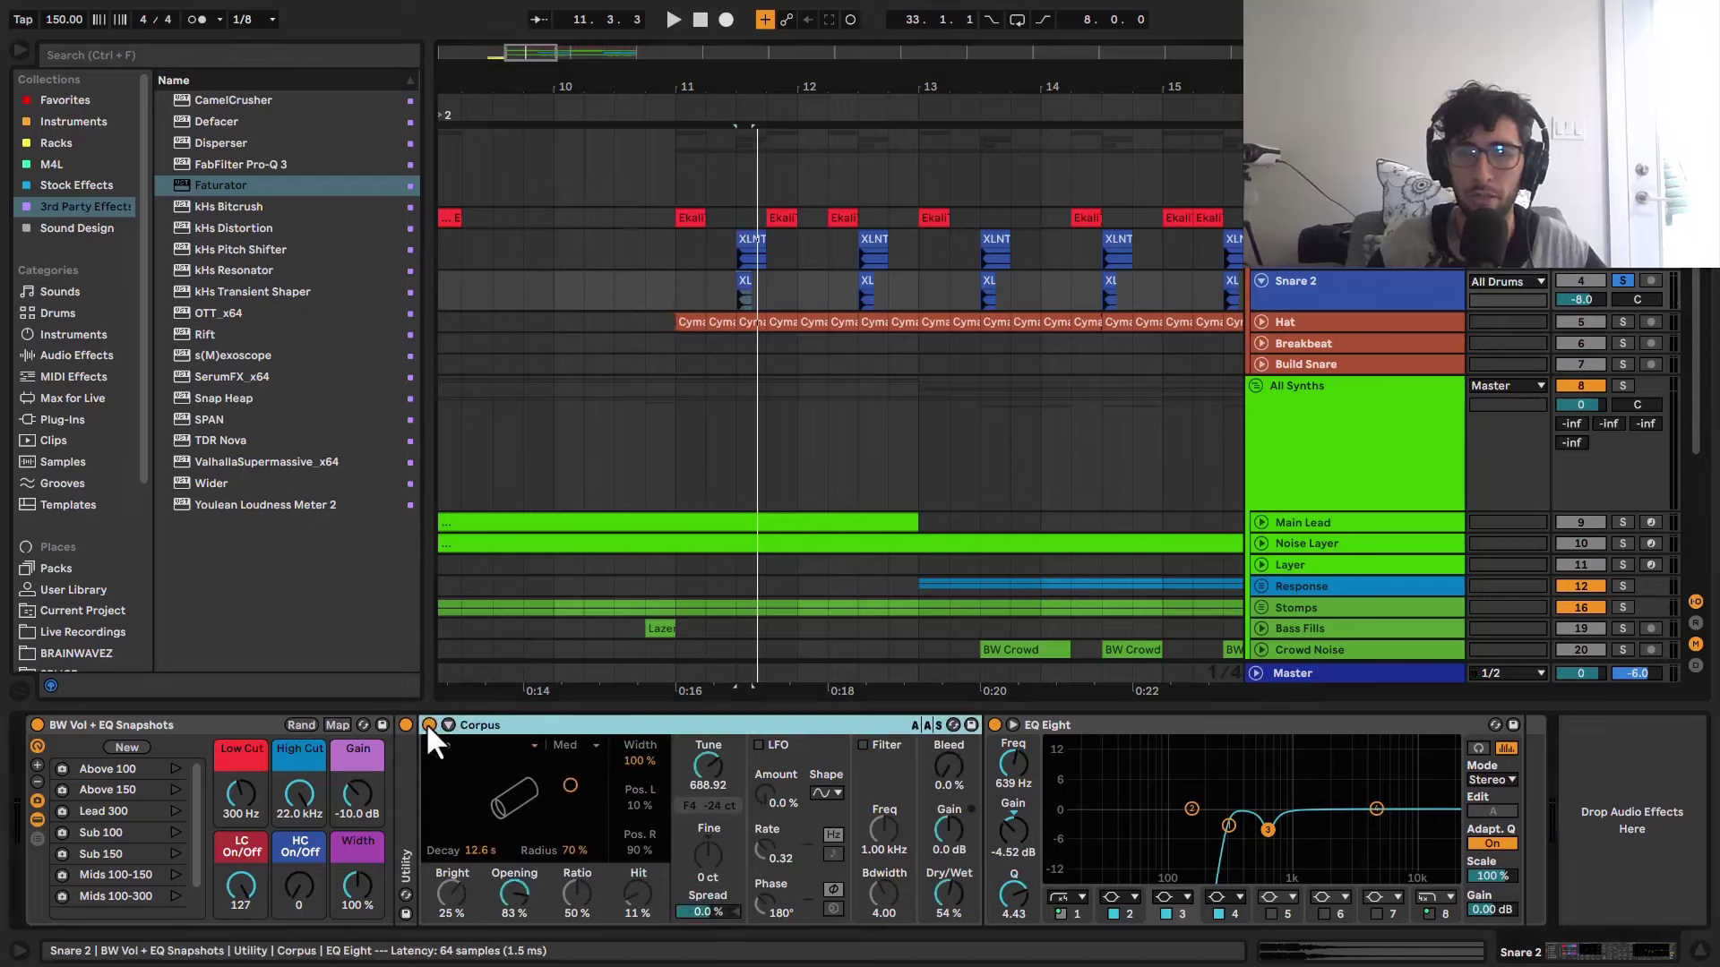
Step: View the resonator types in Corpus, keep Pipe, and play the Snare 2 clip with the effect enabled
{"action": "left_click", "coordinate": [515, 748]}
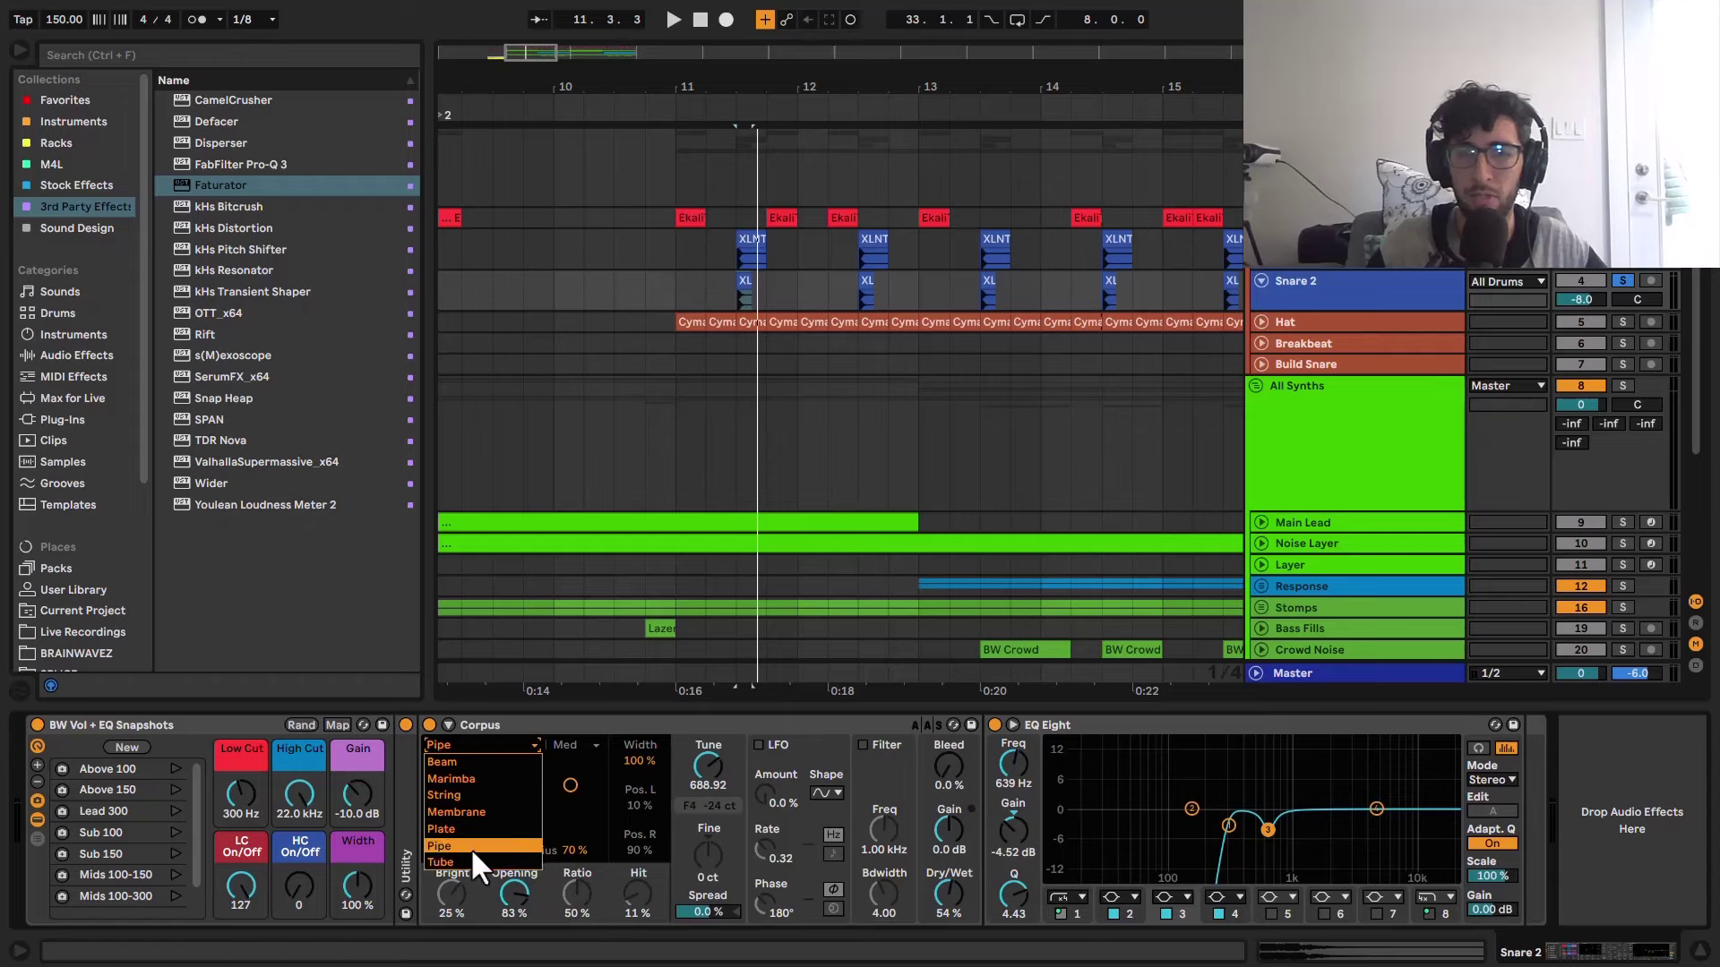
{"action": "left_click", "coordinate": [475, 738]}
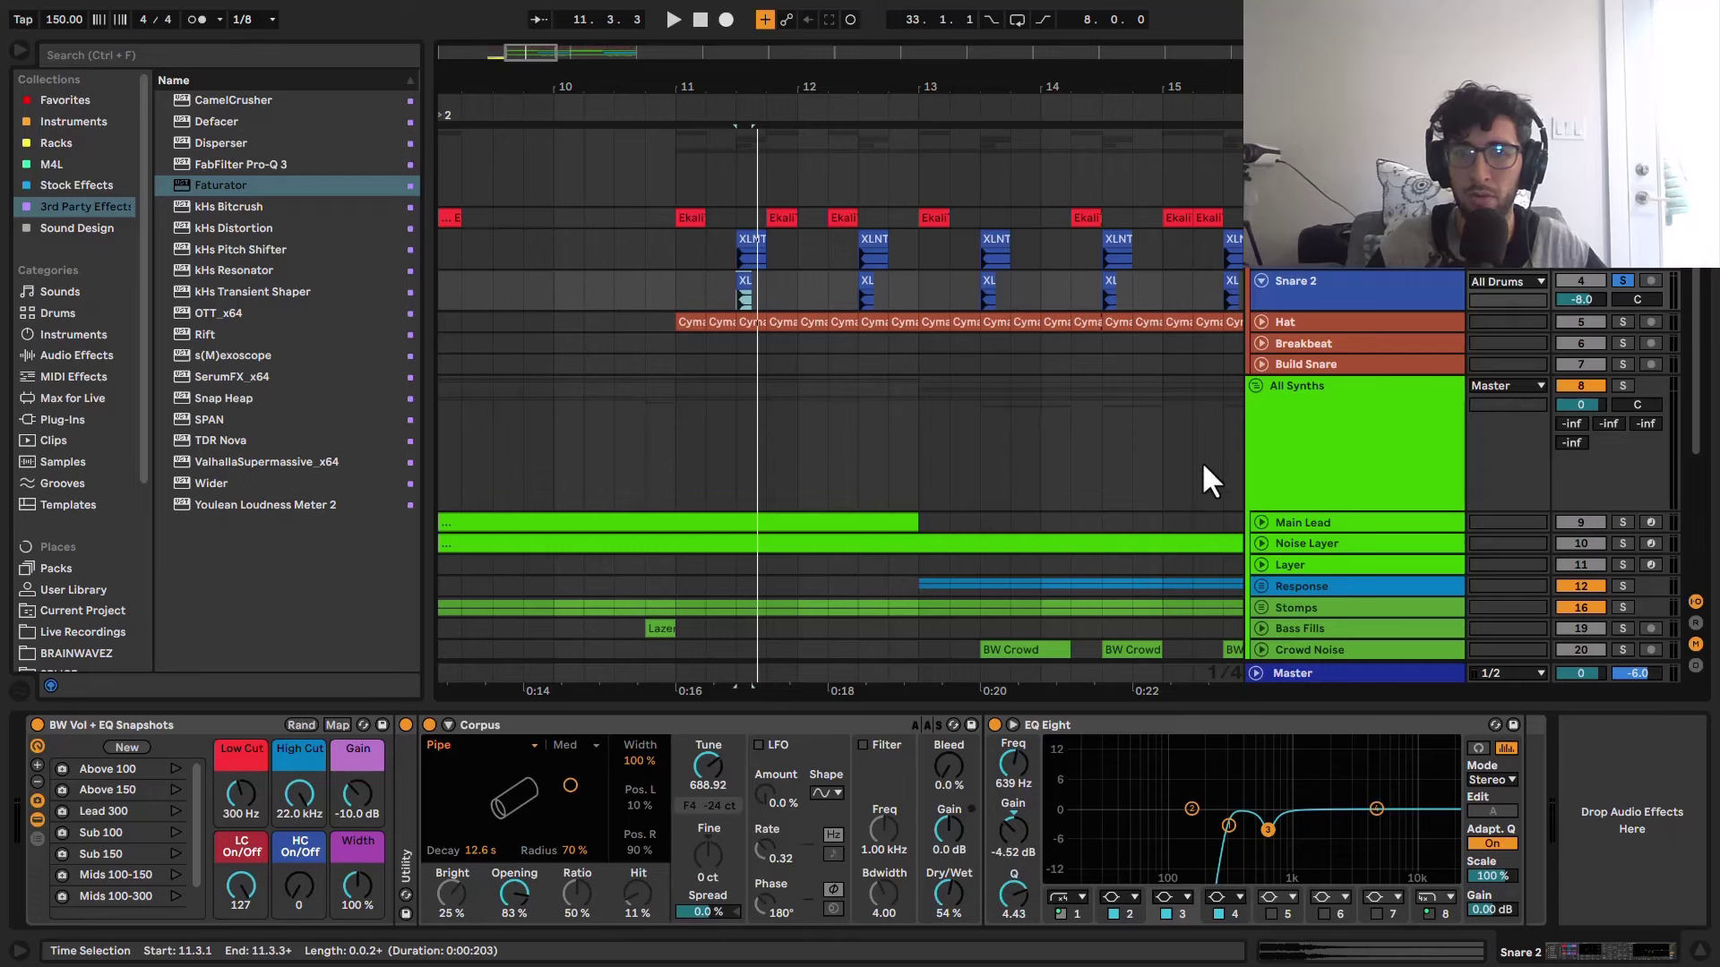
{"action": "key", "text": "space"}
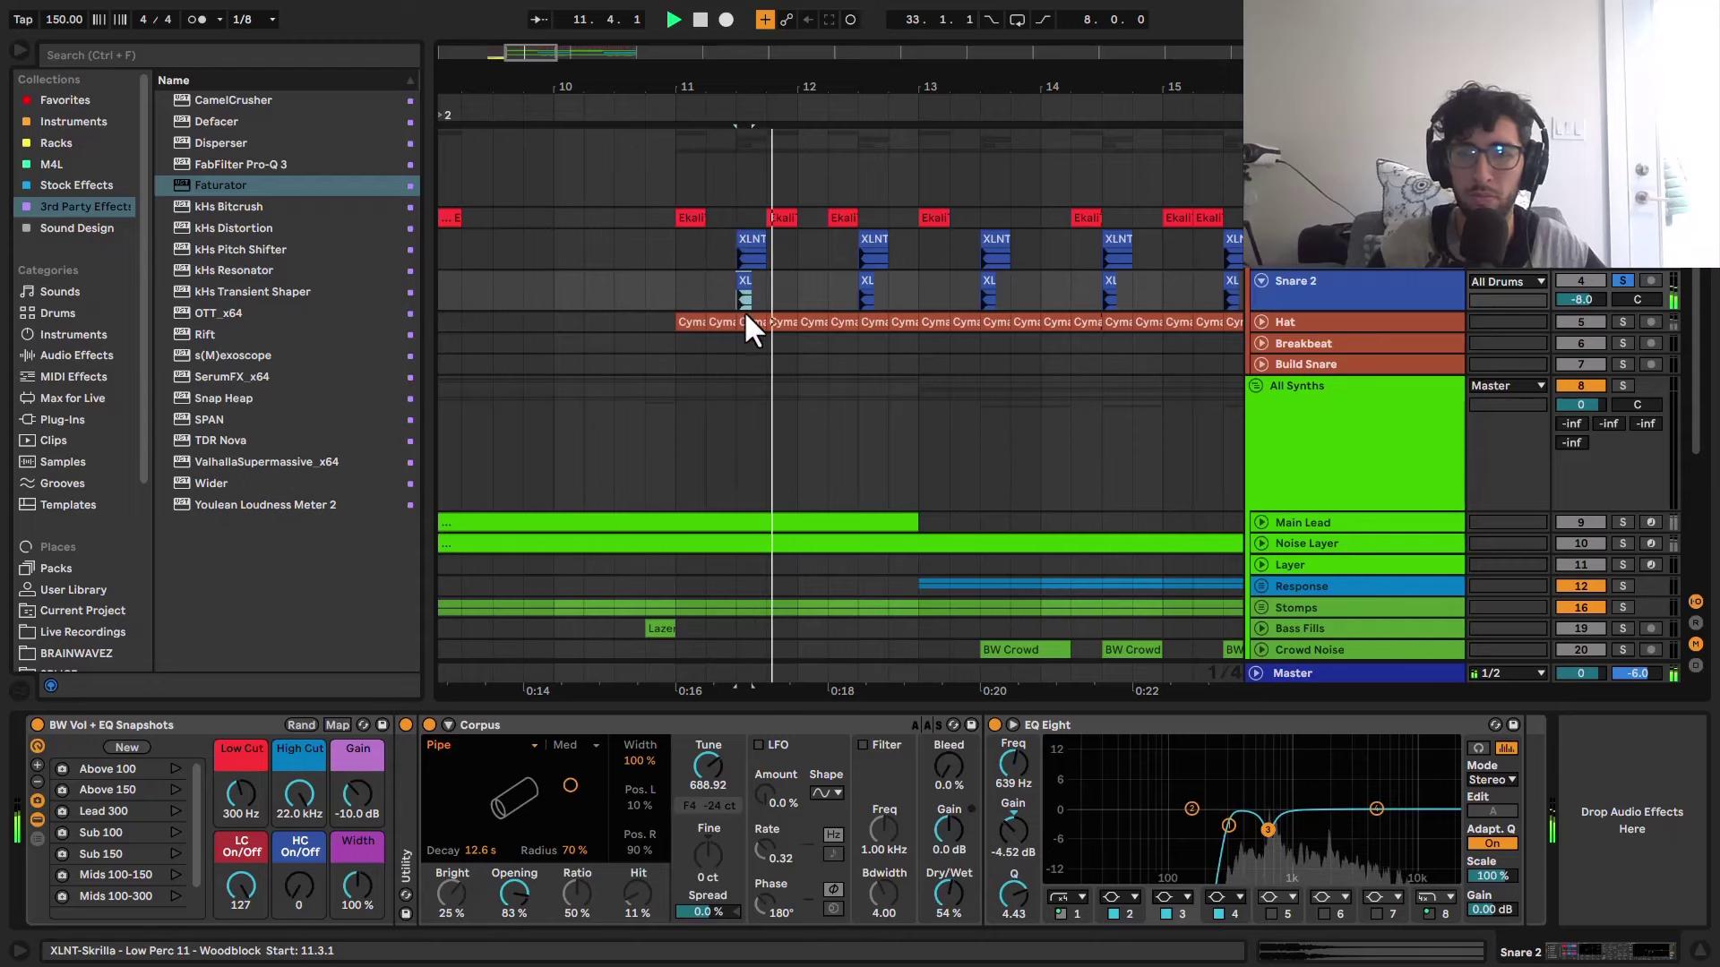
{"action": "key", "text": "space"}
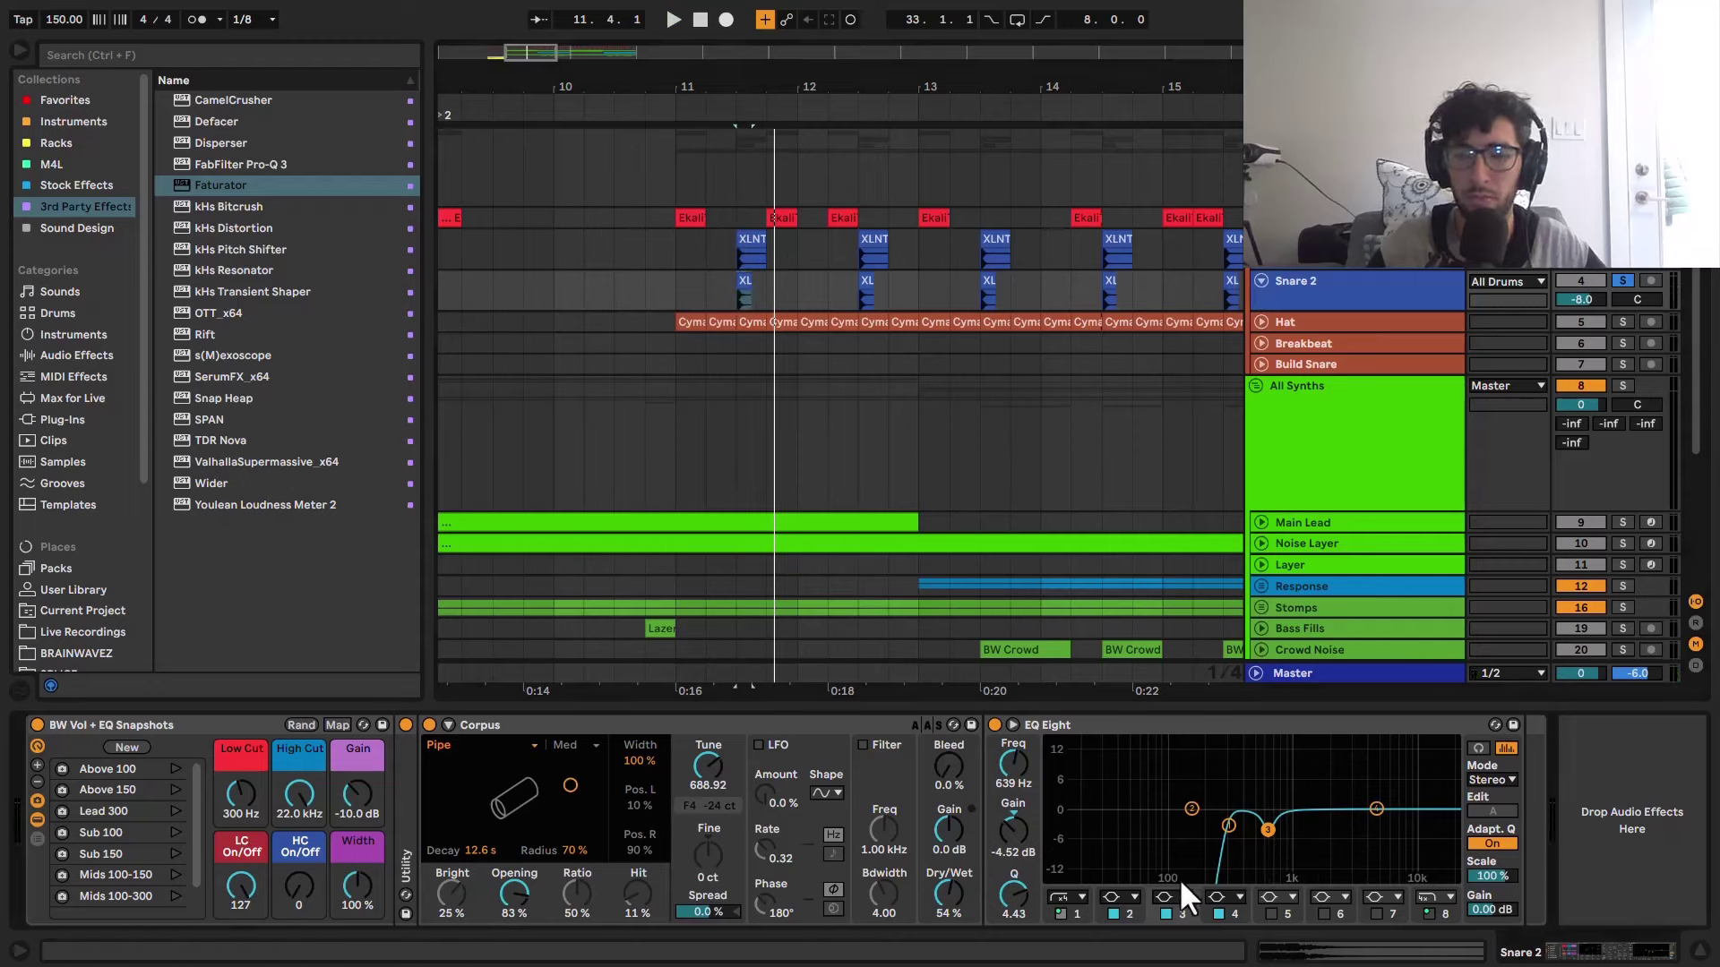
Step: Compare the Snare 2 sound with EQ Eight band 3 off and on, leaving the band on
{"action": "left_click", "coordinate": [1162, 912]}
{"action": "key", "text": "space"}
{"action": "key", "text": "space"}
{"action": "left_click", "coordinate": [1162, 912]}
{"action": "key", "text": "space"}
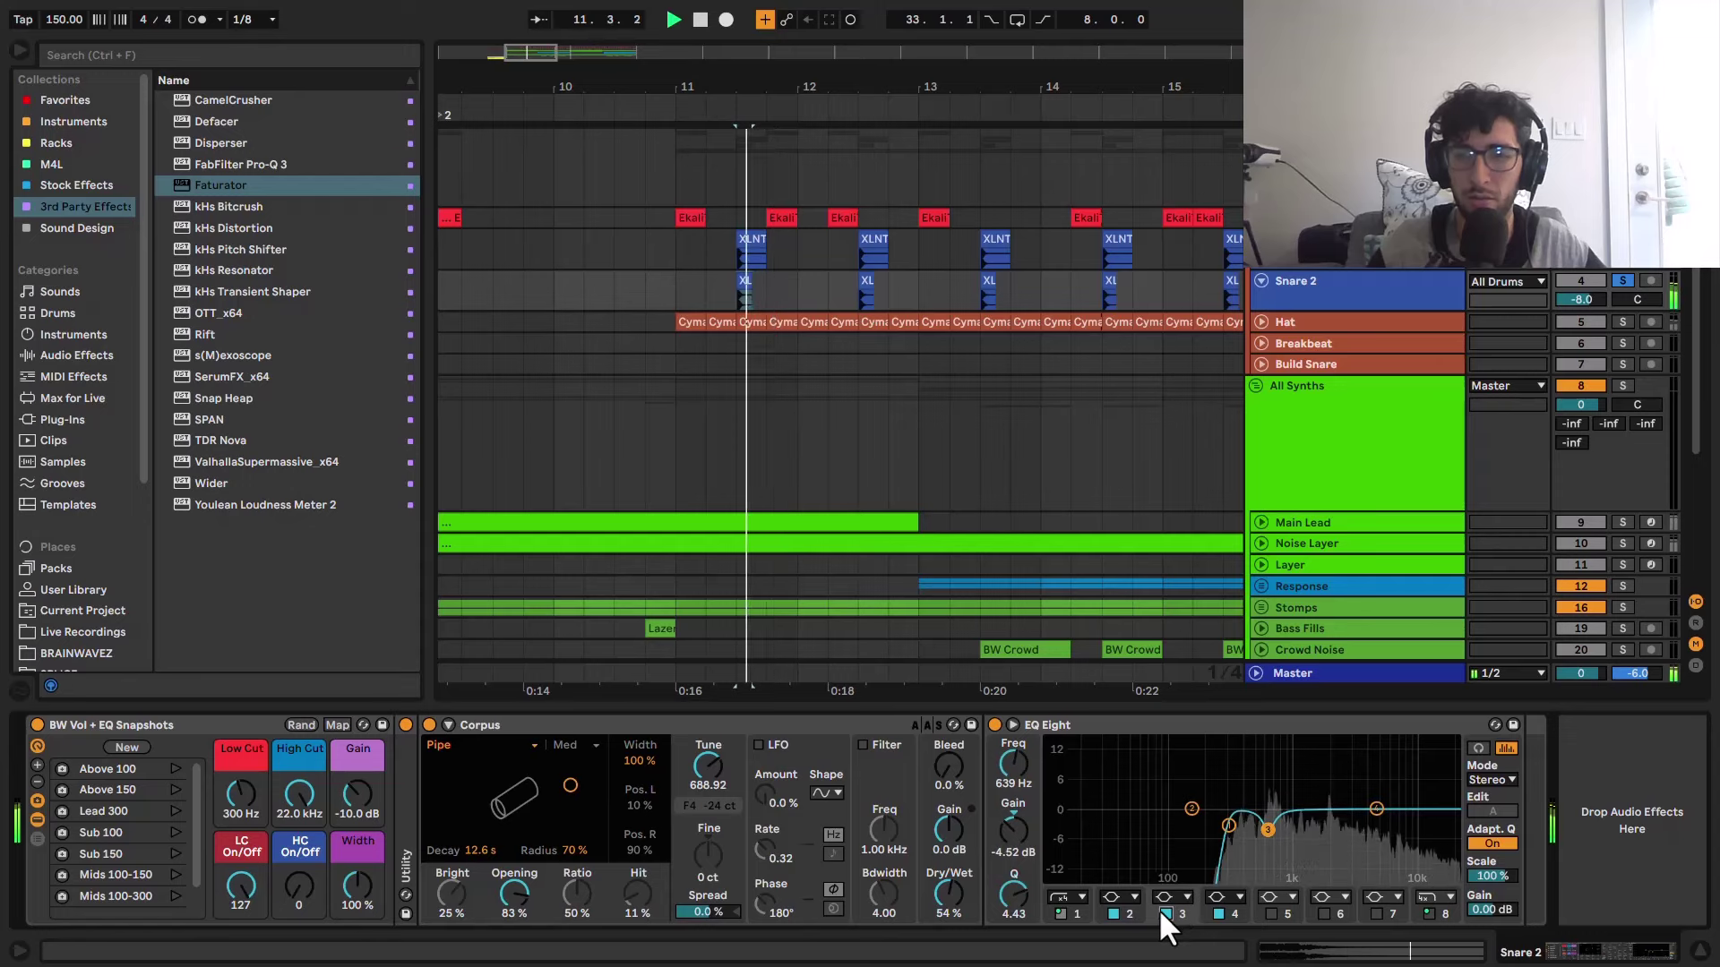
{"action": "key", "text": "space"}
{"action": "key", "text": "space"}
{"action": "key", "text": "space"}
Step: Show the Snare 1 track's effect chain and audition the solo snare hit at 11.3.1
{"action": "left_click", "coordinate": [1314, 268]}
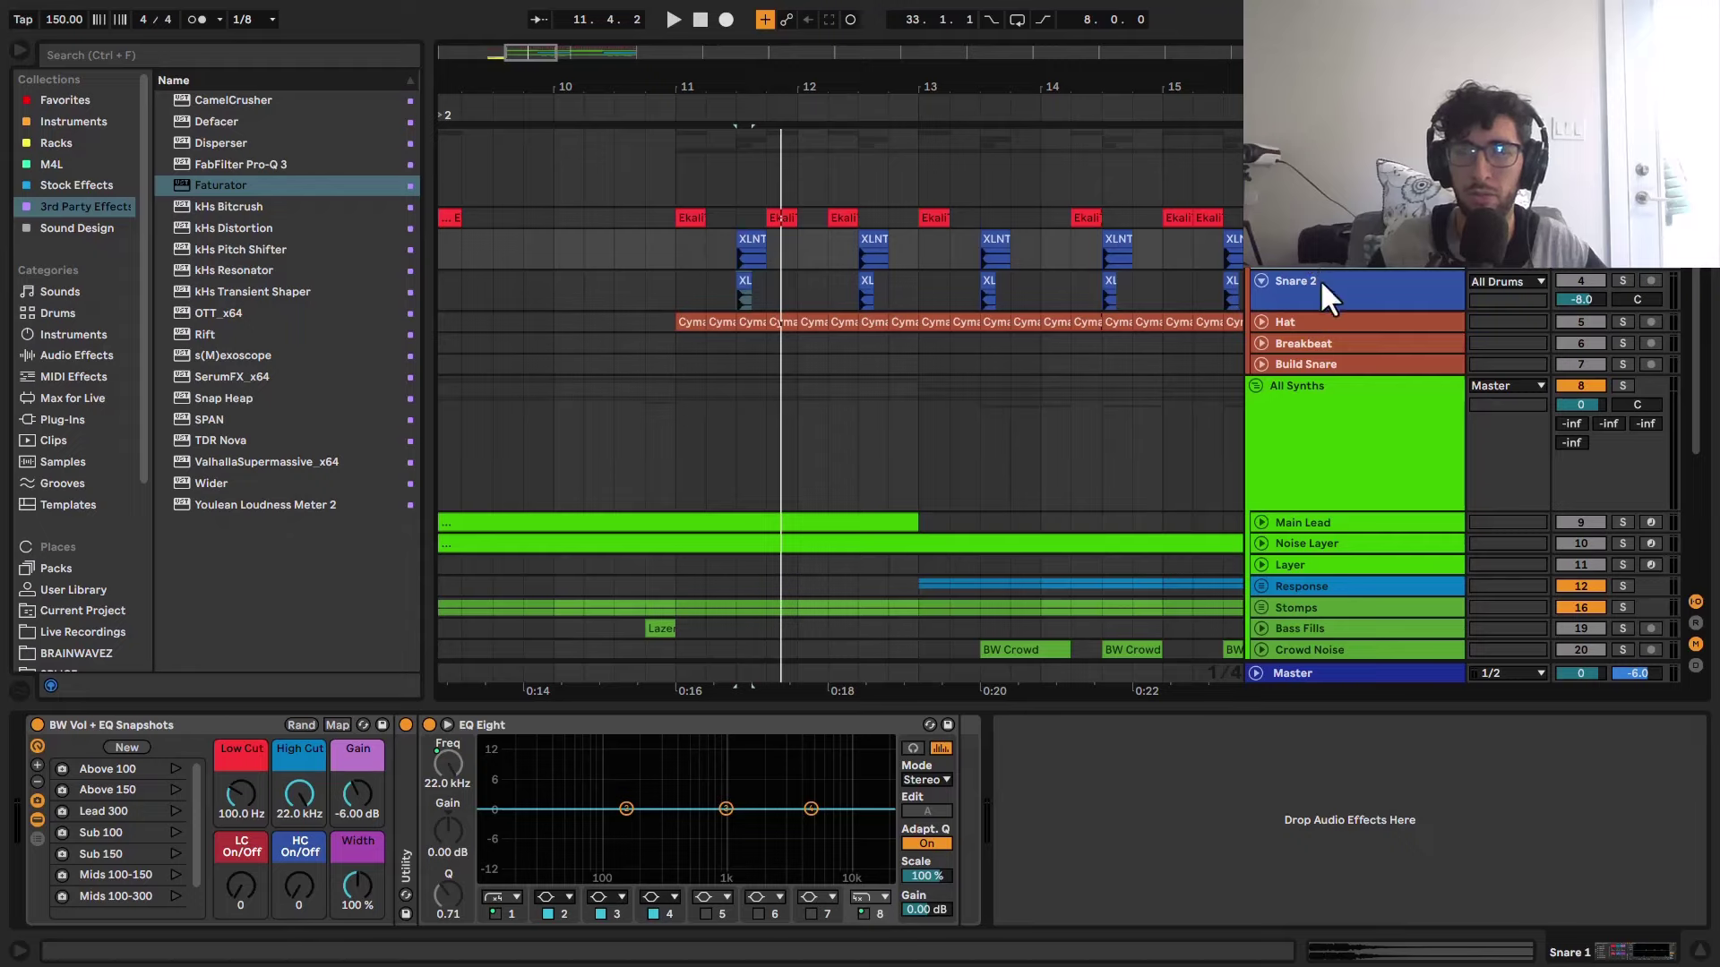
{"action": "key", "text": "space"}
{"action": "key", "text": "space"}
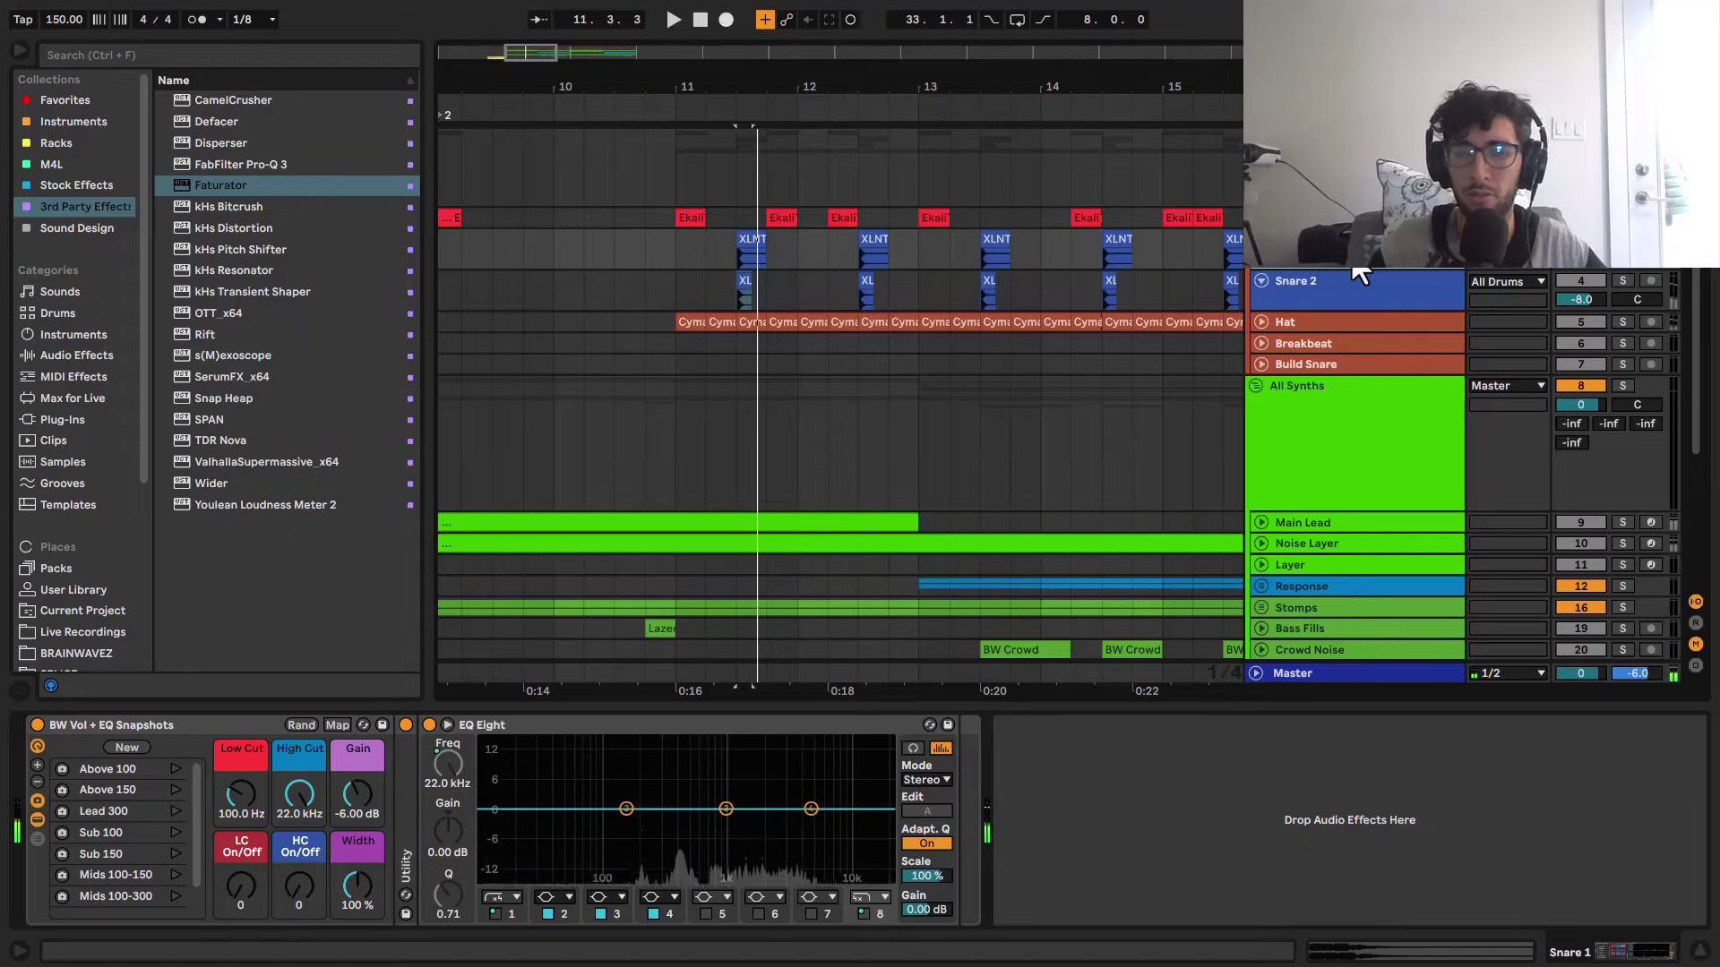
{"action": "key", "text": "space"}
{"action": "key", "text": "space"}
Step: Solo the Snare 2 track and audition the snare hit at 11.3.1
{"action": "left_click", "coordinate": [1622, 280]}
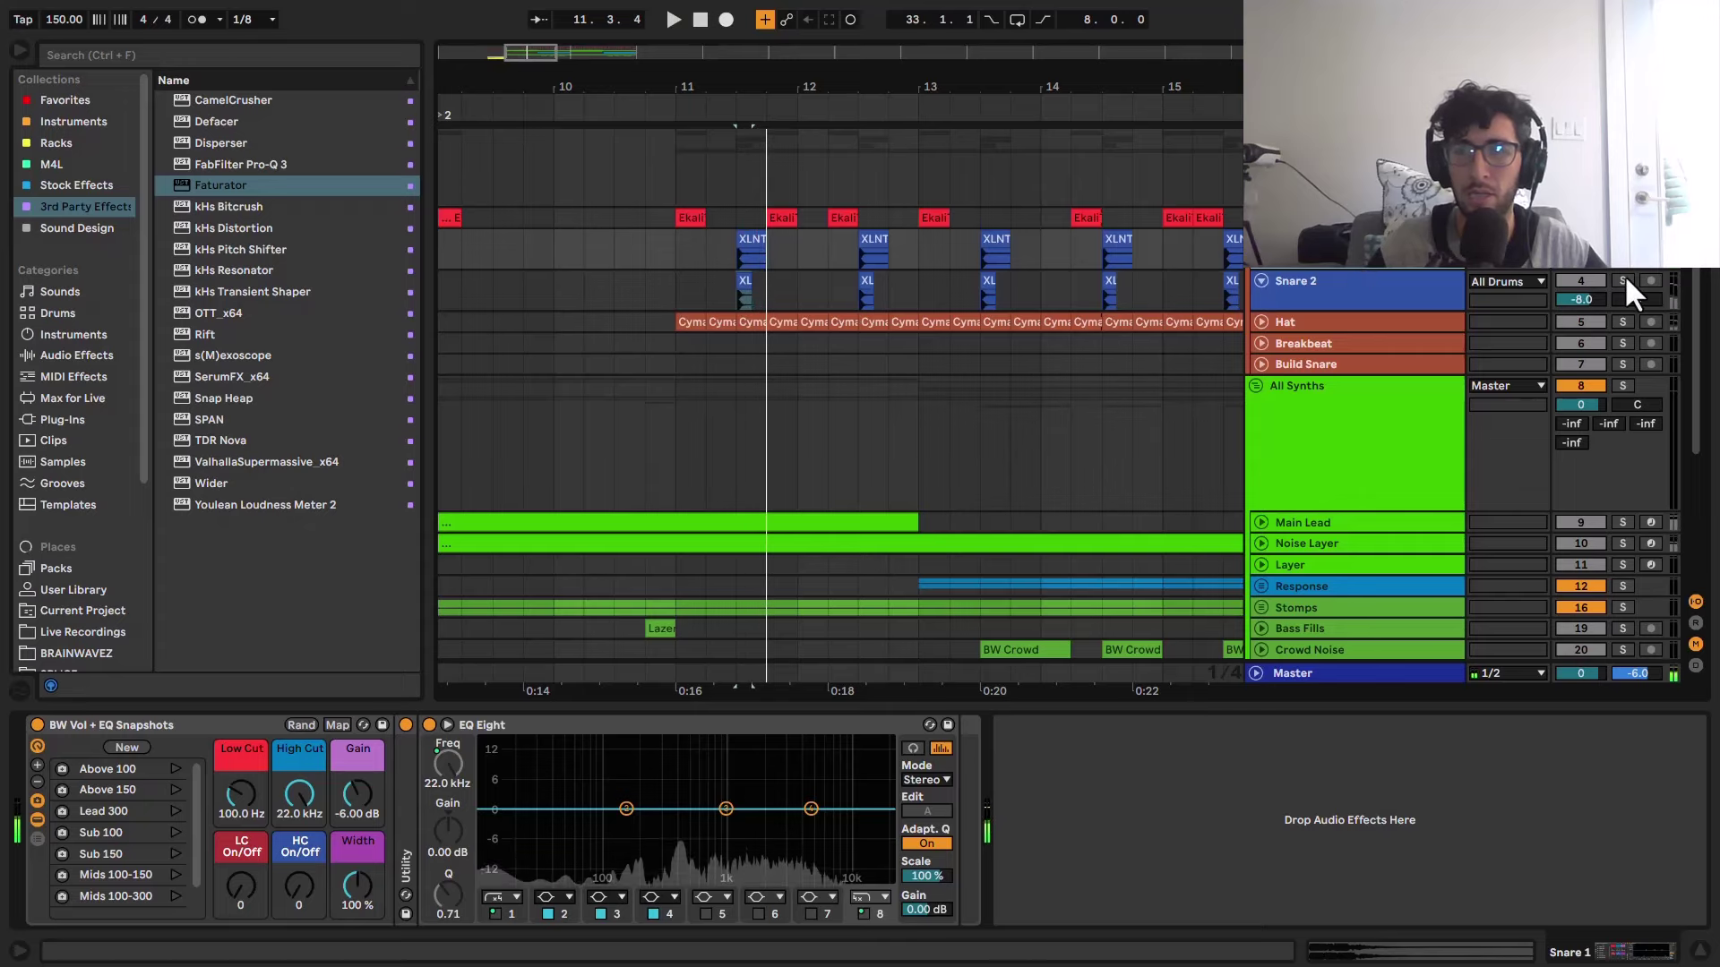
{"action": "key", "text": "space"}
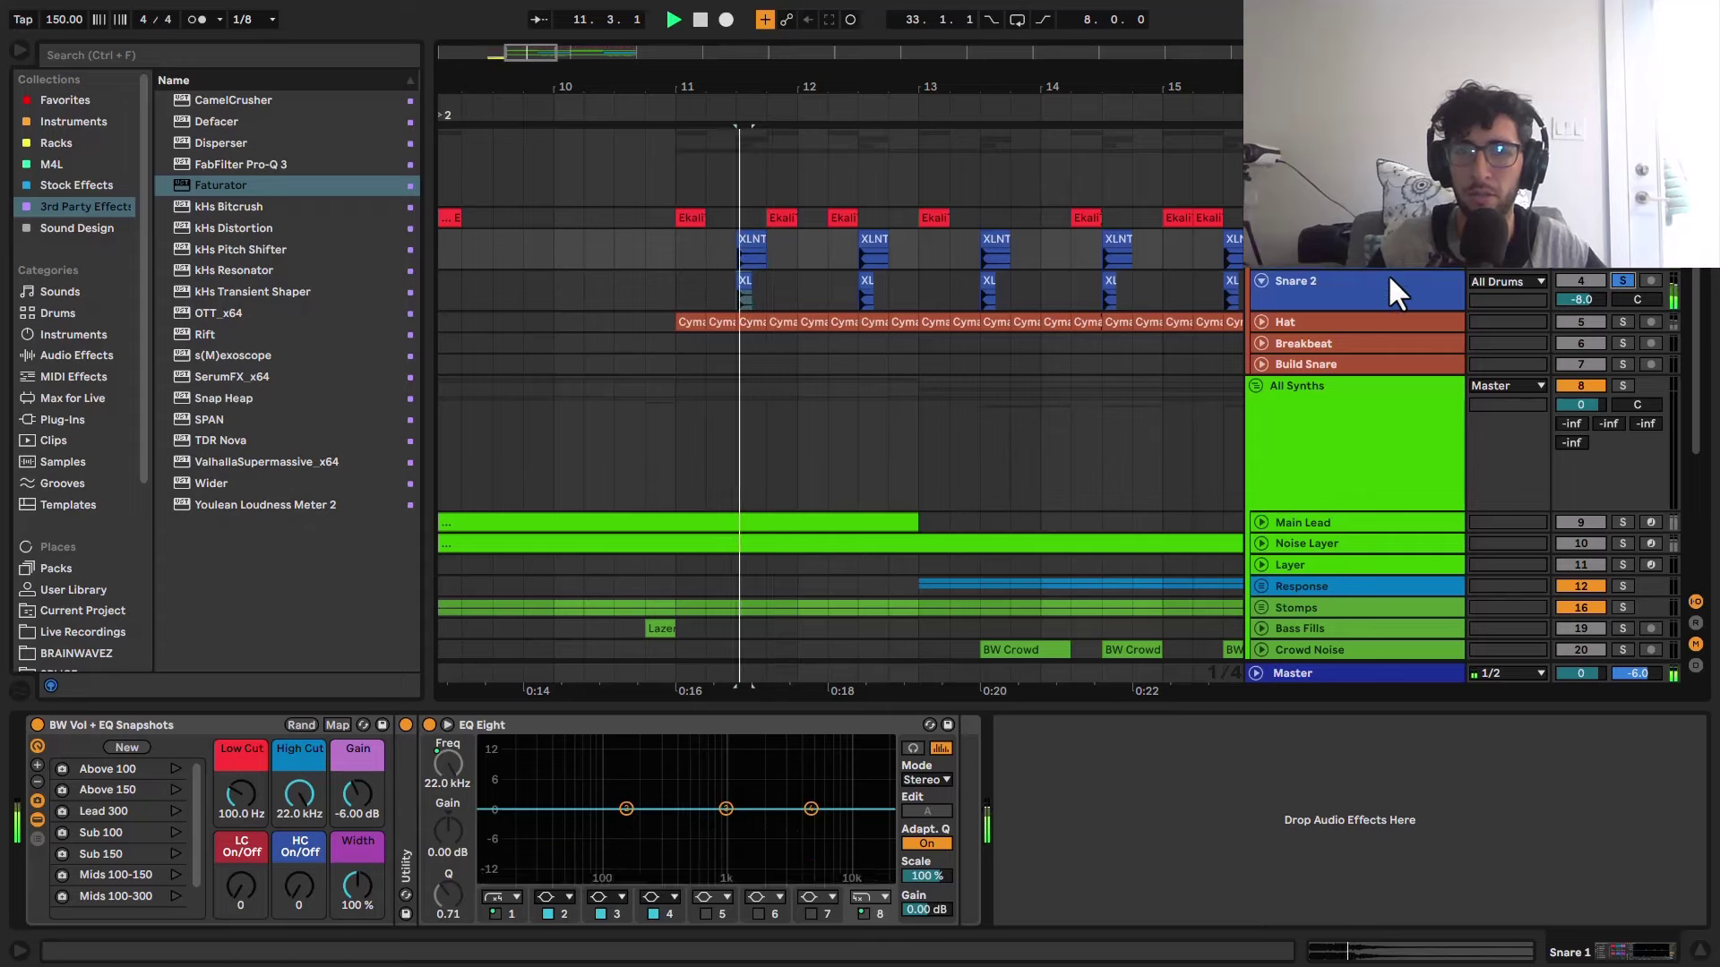
{"action": "key", "text": "space"}
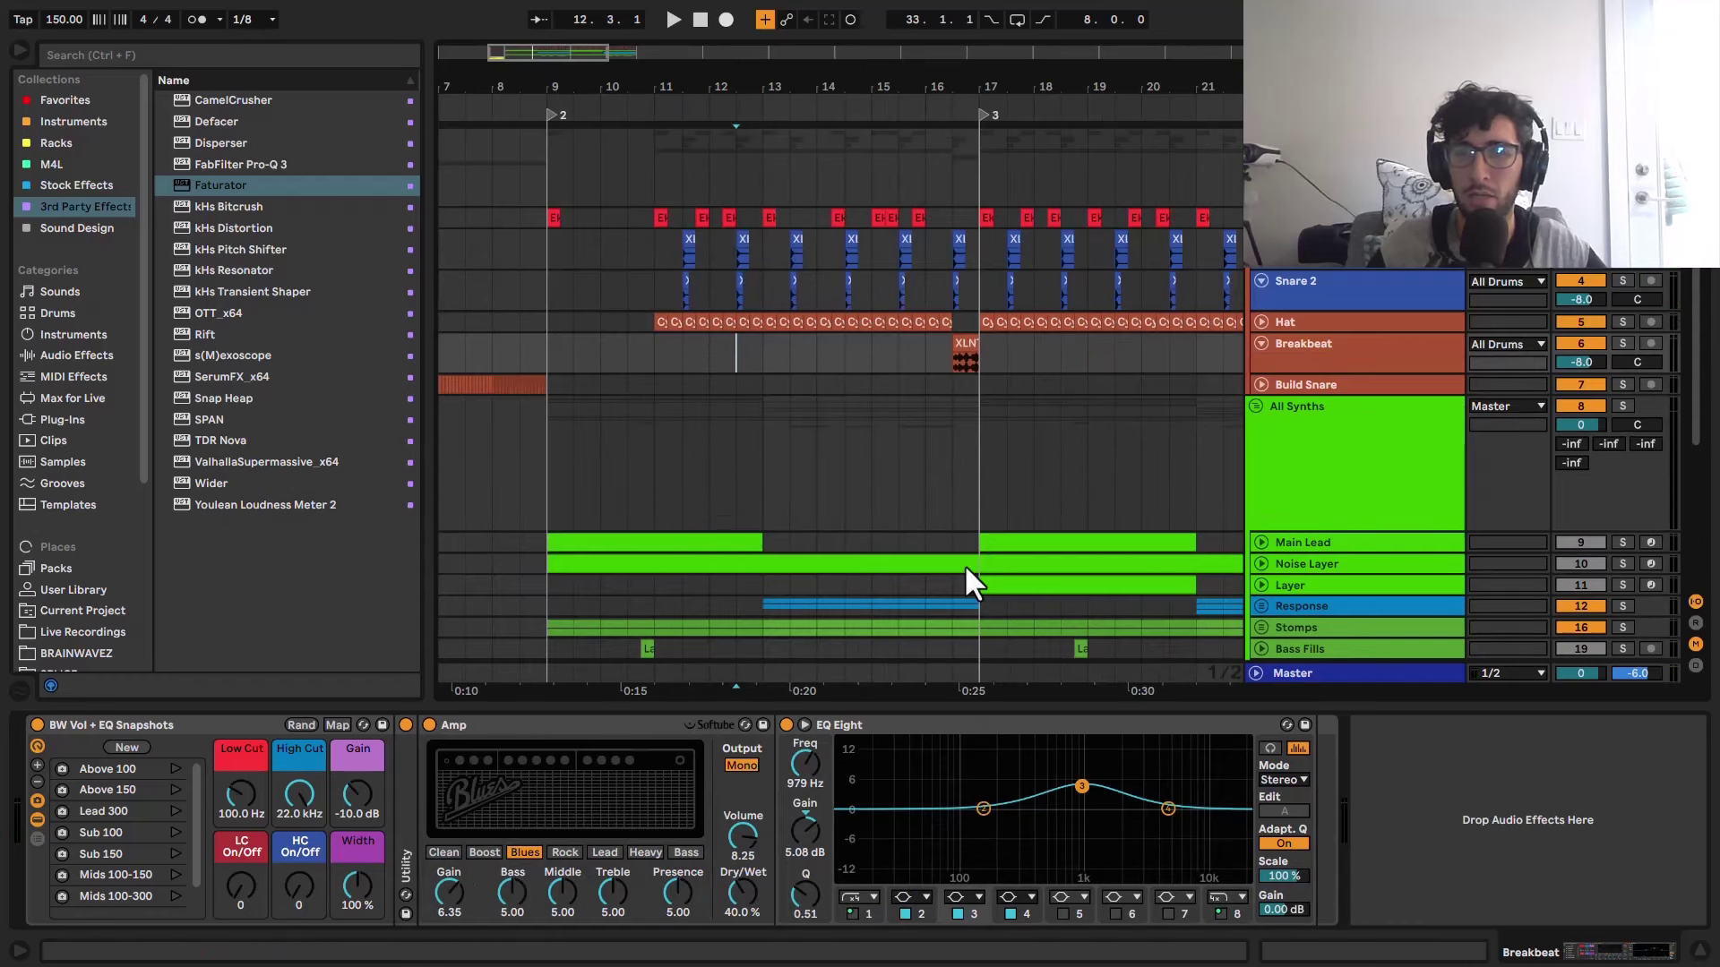
Step: Enlarge and solo the Breakbeat track, and select its clip at 16.3.1
{"action": "left_click", "coordinate": [1333, 367]}
{"action": "left_click_drag", "start_coordinate": [1327, 374], "coordinate": [1327, 393]}
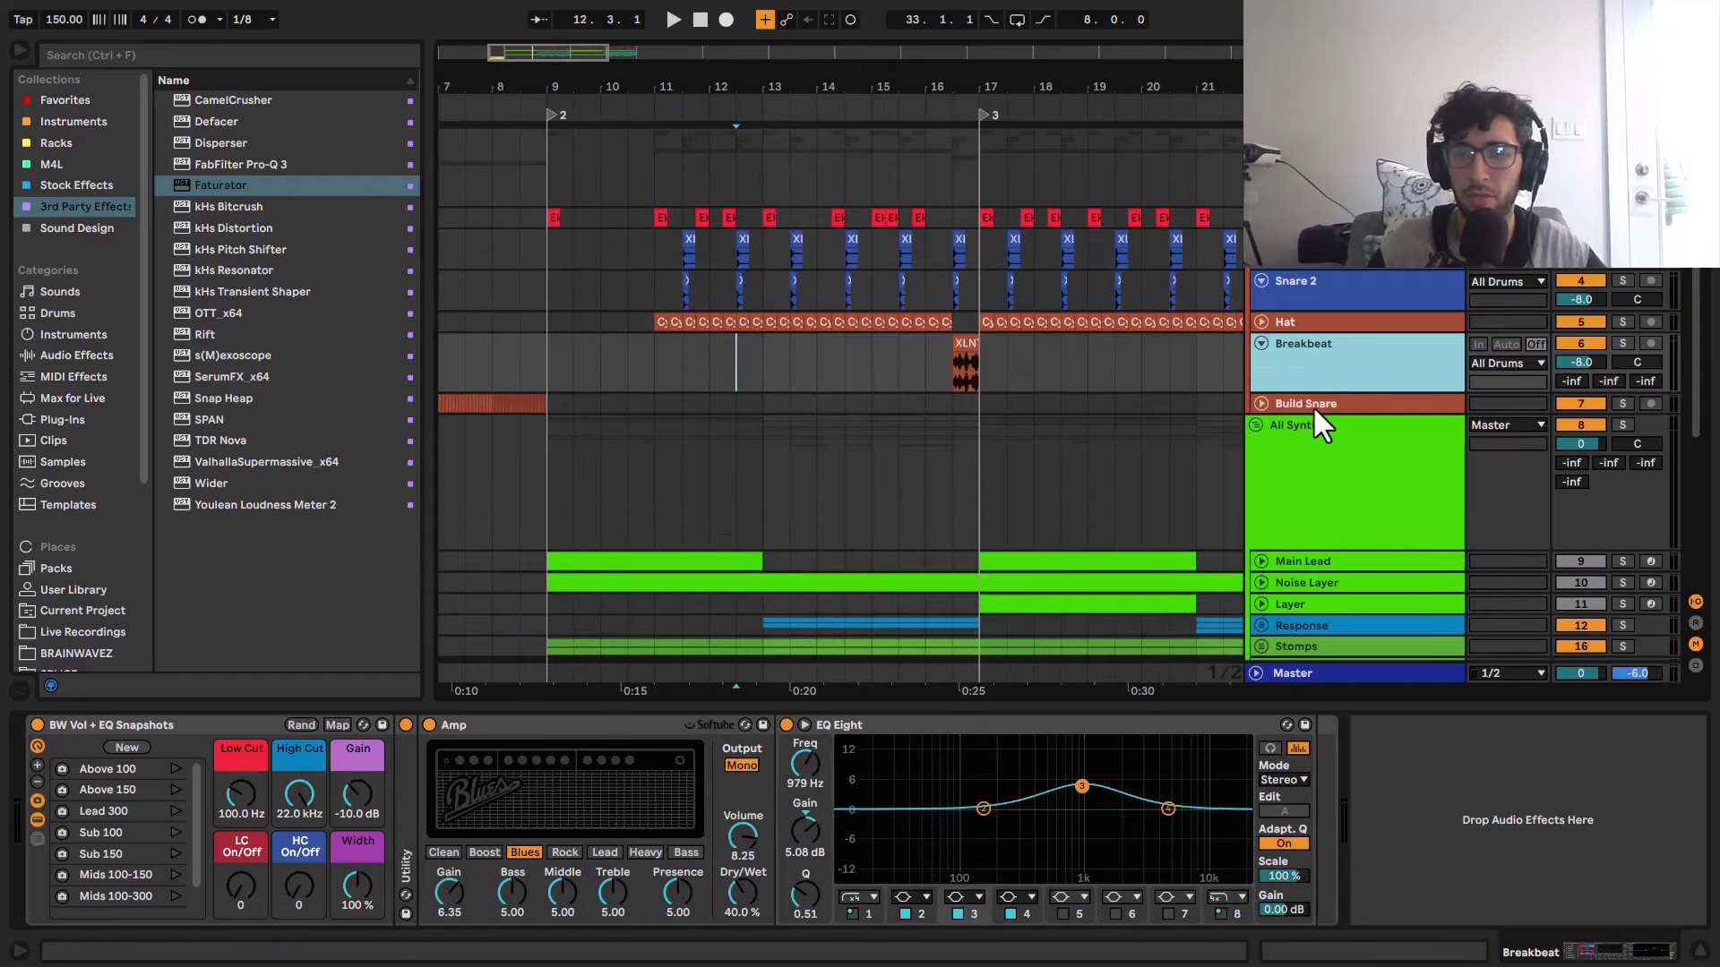
{"action": "left_click", "coordinate": [953, 347]}
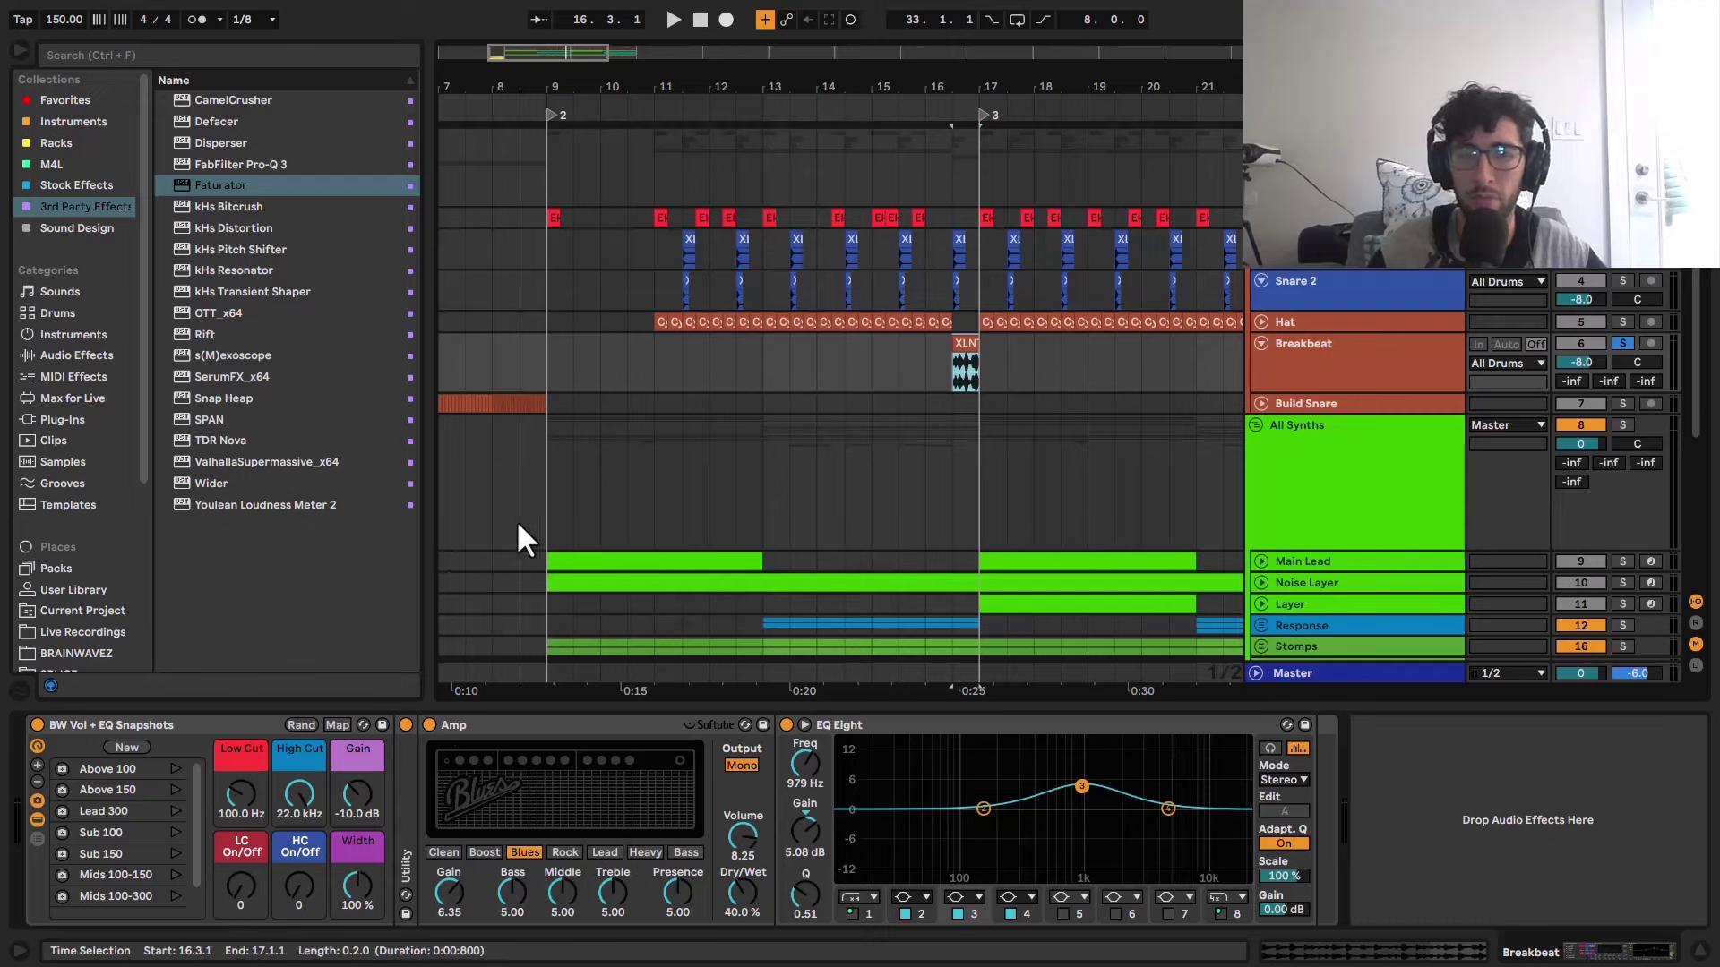
Step: Audition the Breakbeat clip with the Amp effect bypassed, and turn Amp back on
{"action": "left_click", "coordinate": [430, 725]}
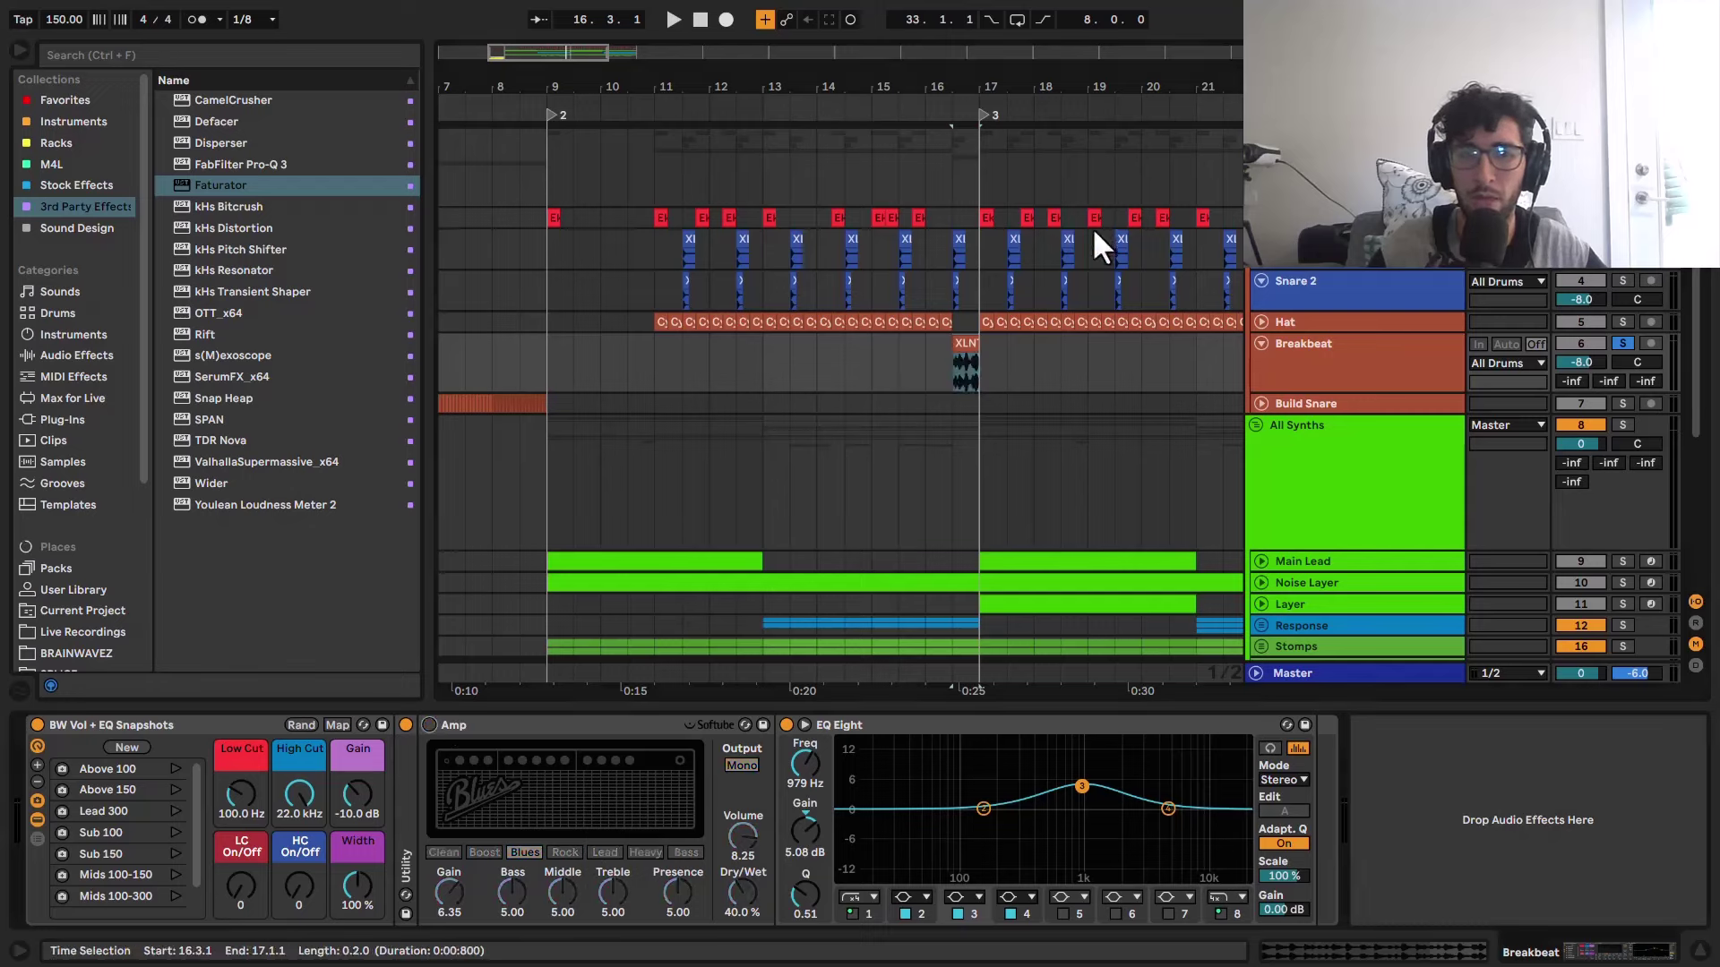
{"action": "left_click", "coordinate": [959, 363]}
{"action": "key", "text": "space"}
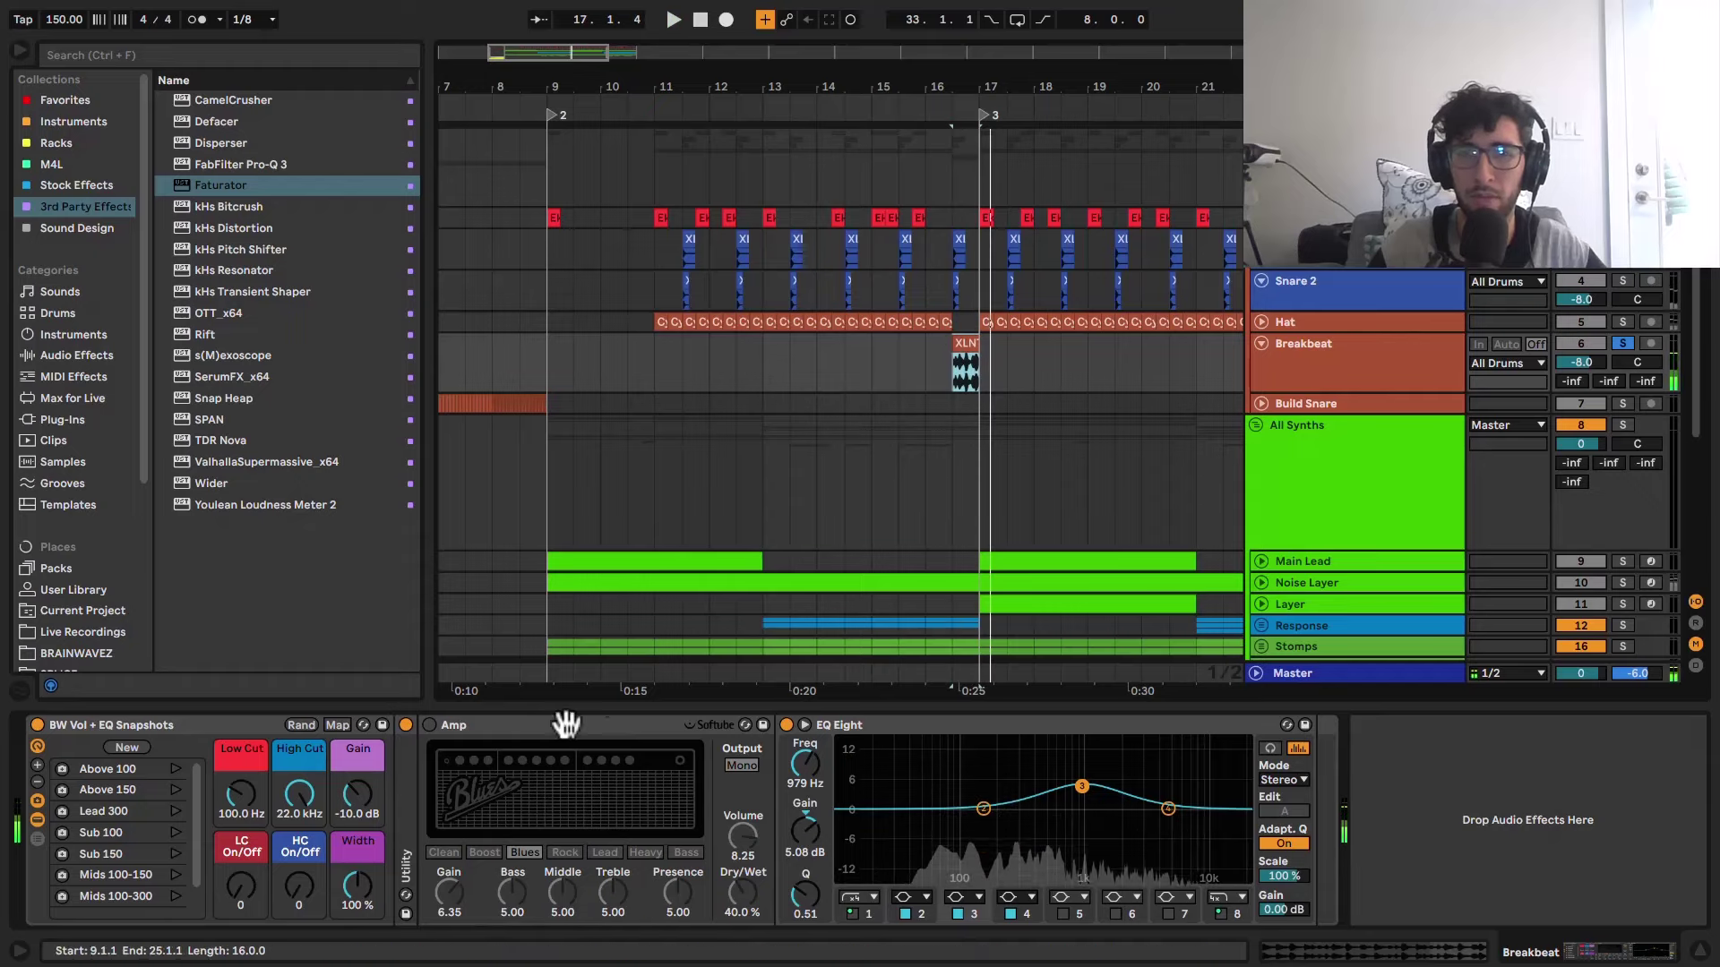
{"action": "key", "text": "space"}
{"action": "left_click", "coordinate": [429, 726]}
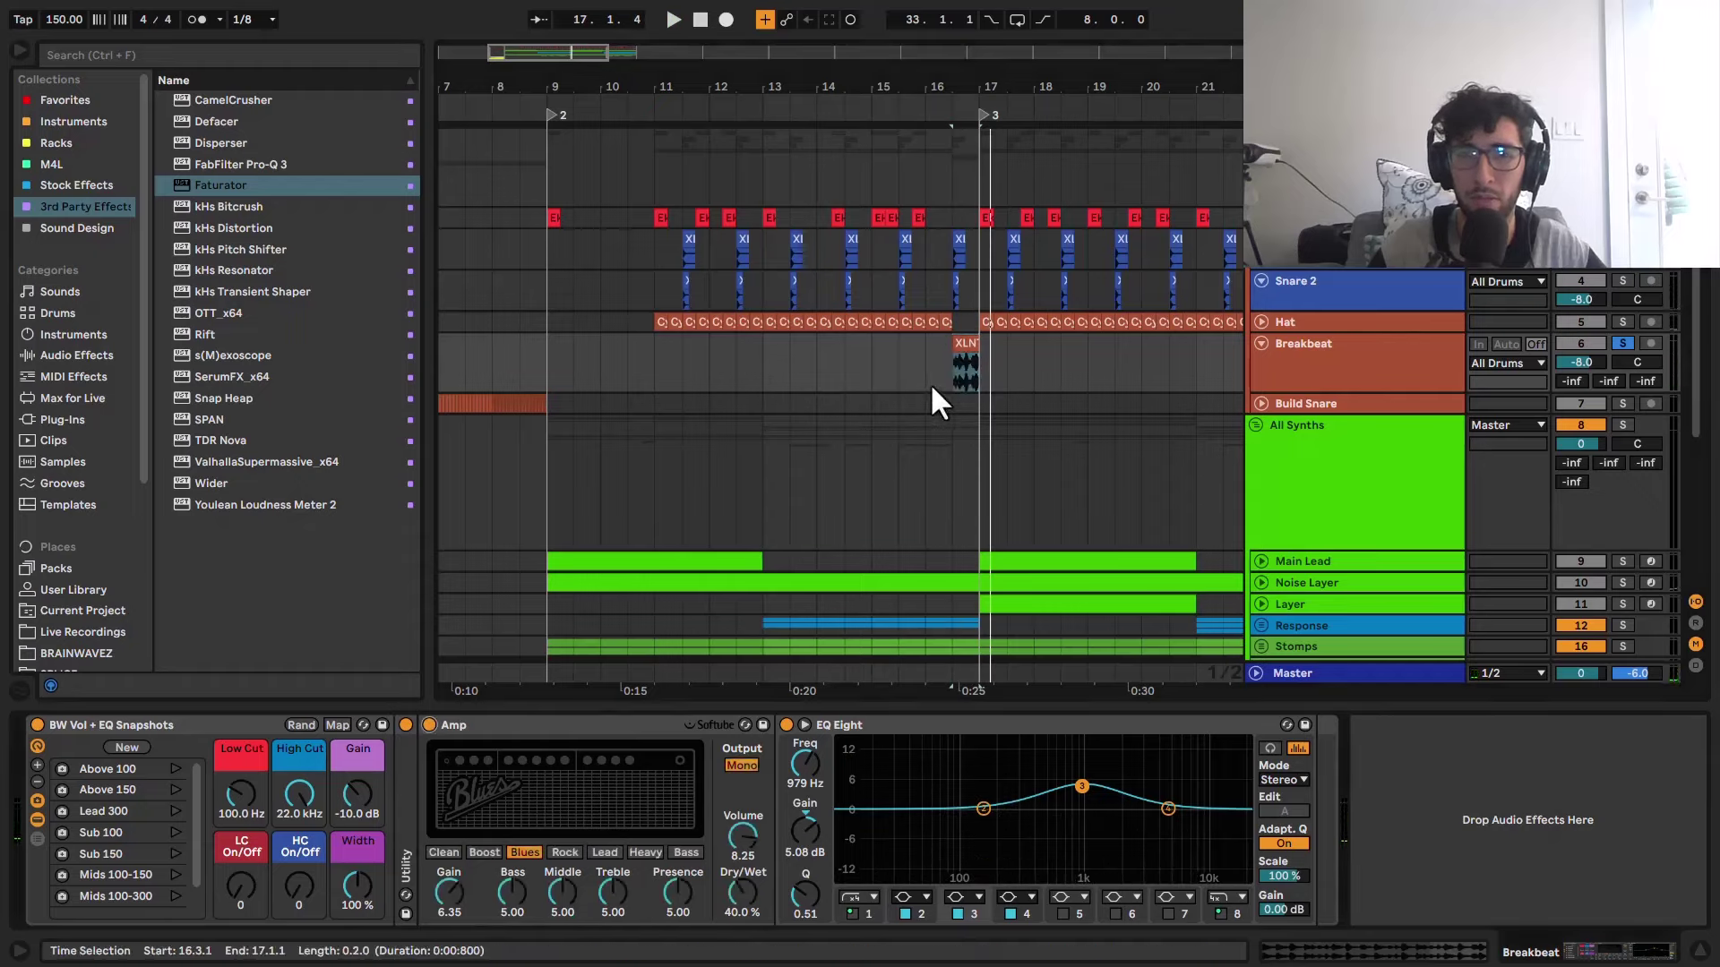
Step: Play the Breakbeat clip with Amp enabled, first soloed and again together with the full mix
{"action": "left_click", "coordinate": [957, 367]}
{"action": "key", "text": "space"}
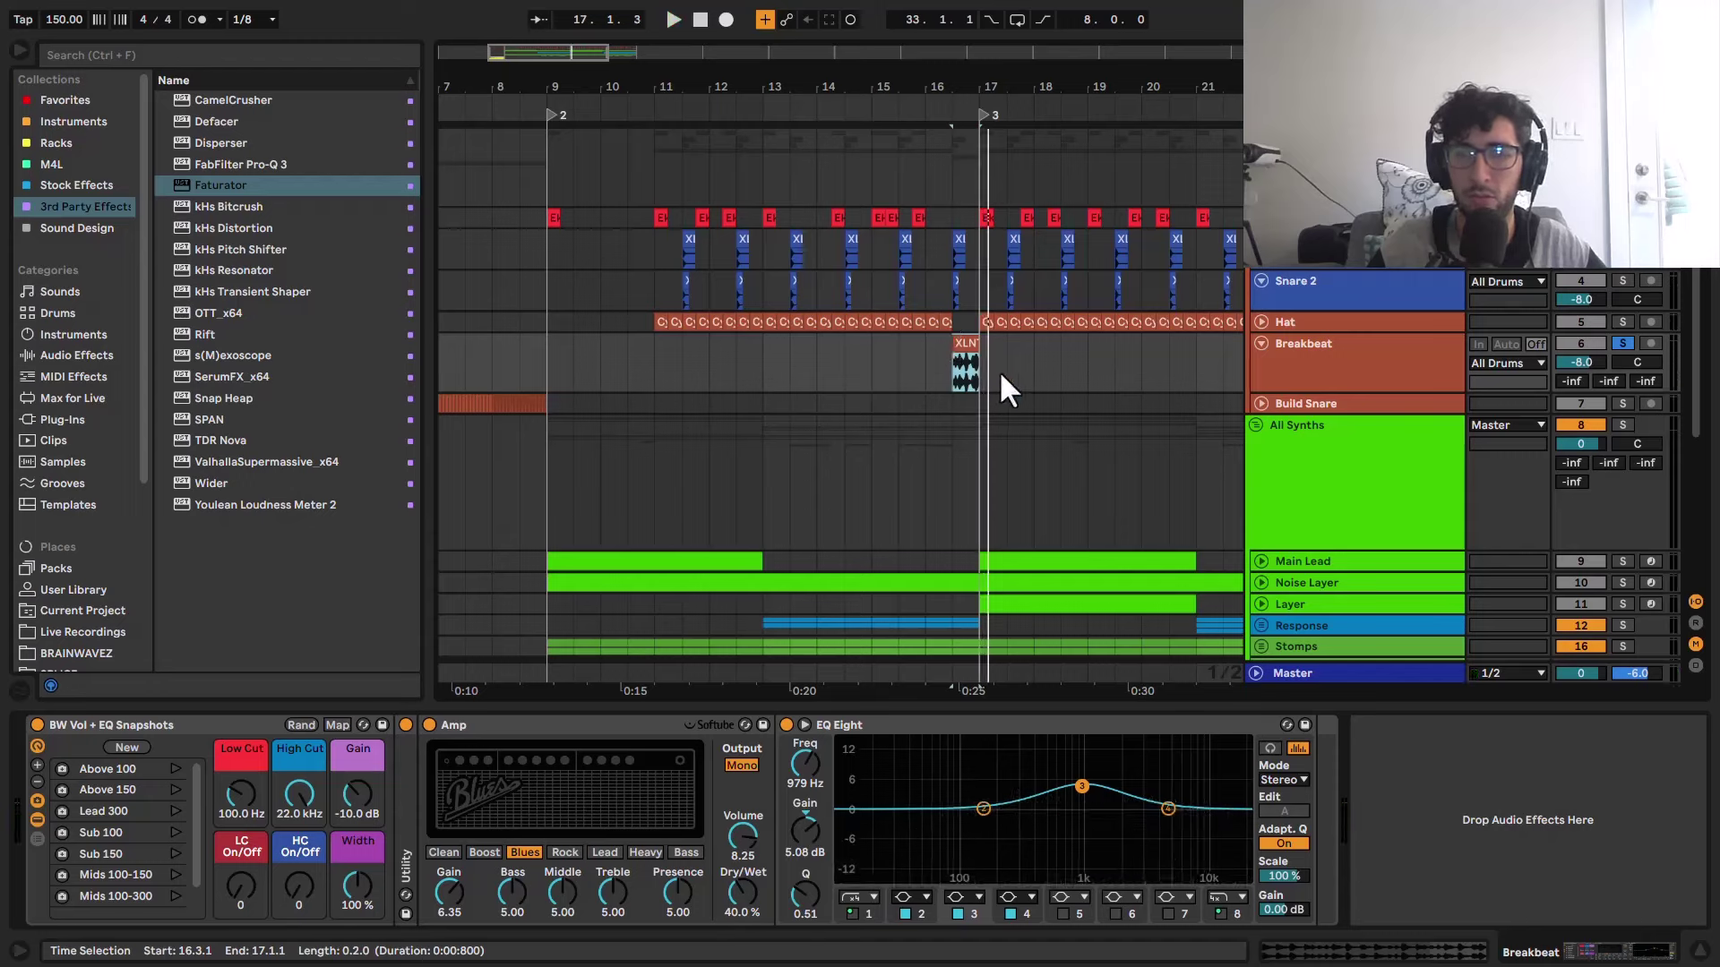
{"action": "key", "text": "space"}
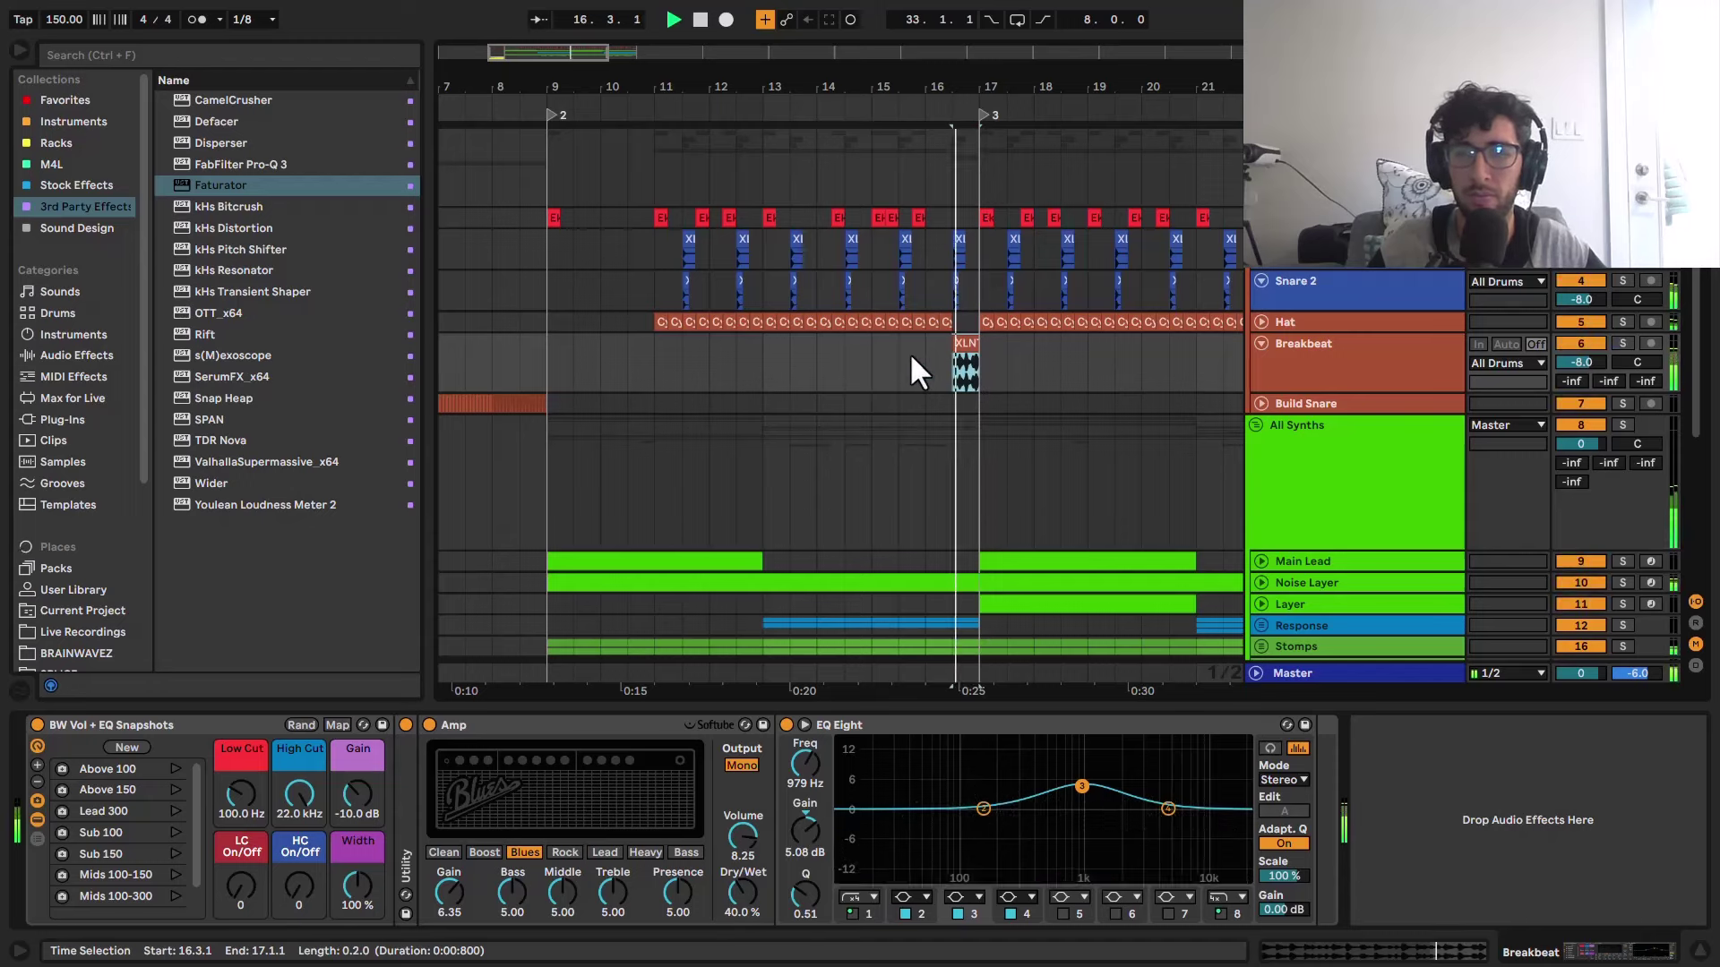
{"action": "key", "text": "minus"}
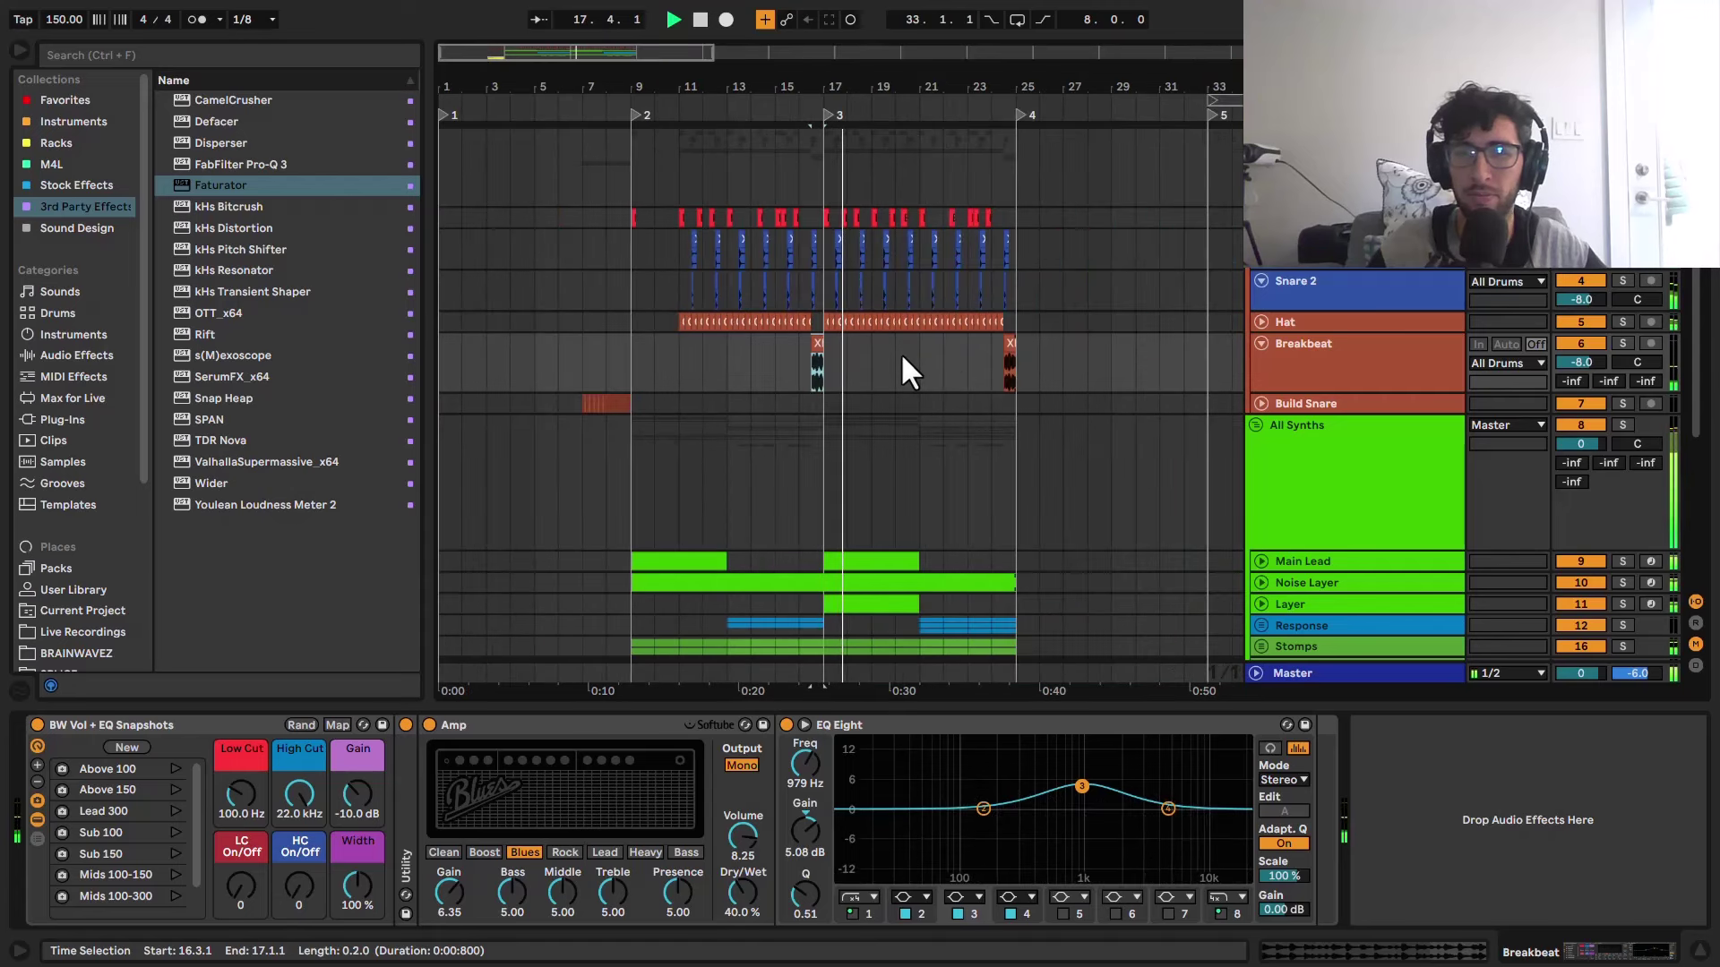
{"action": "key", "text": "space"}
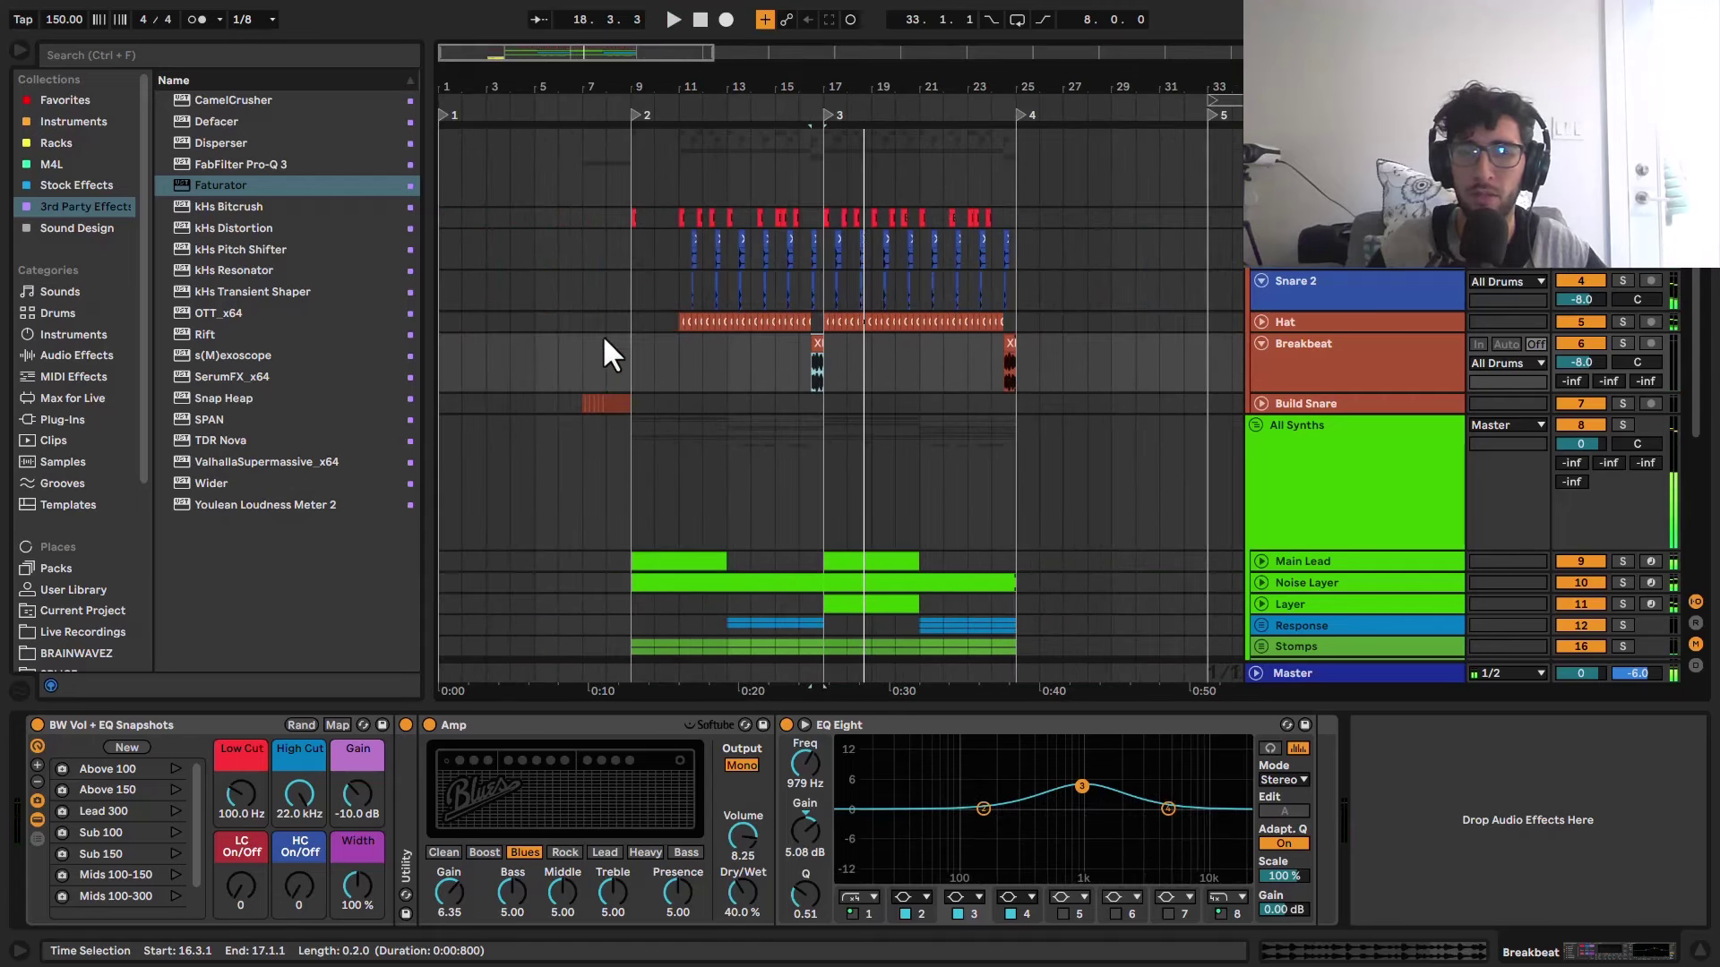
Step: Inspect the device chains of the Hat, Breakbeat and Build Snare tracks, and place the insert mark at 11.1.1 on All Synths
{"action": "left_click", "coordinate": [582, 246]}
{"action": "left_click", "coordinate": [1271, 350]}
{"action": "left_click", "coordinate": [1256, 328]}
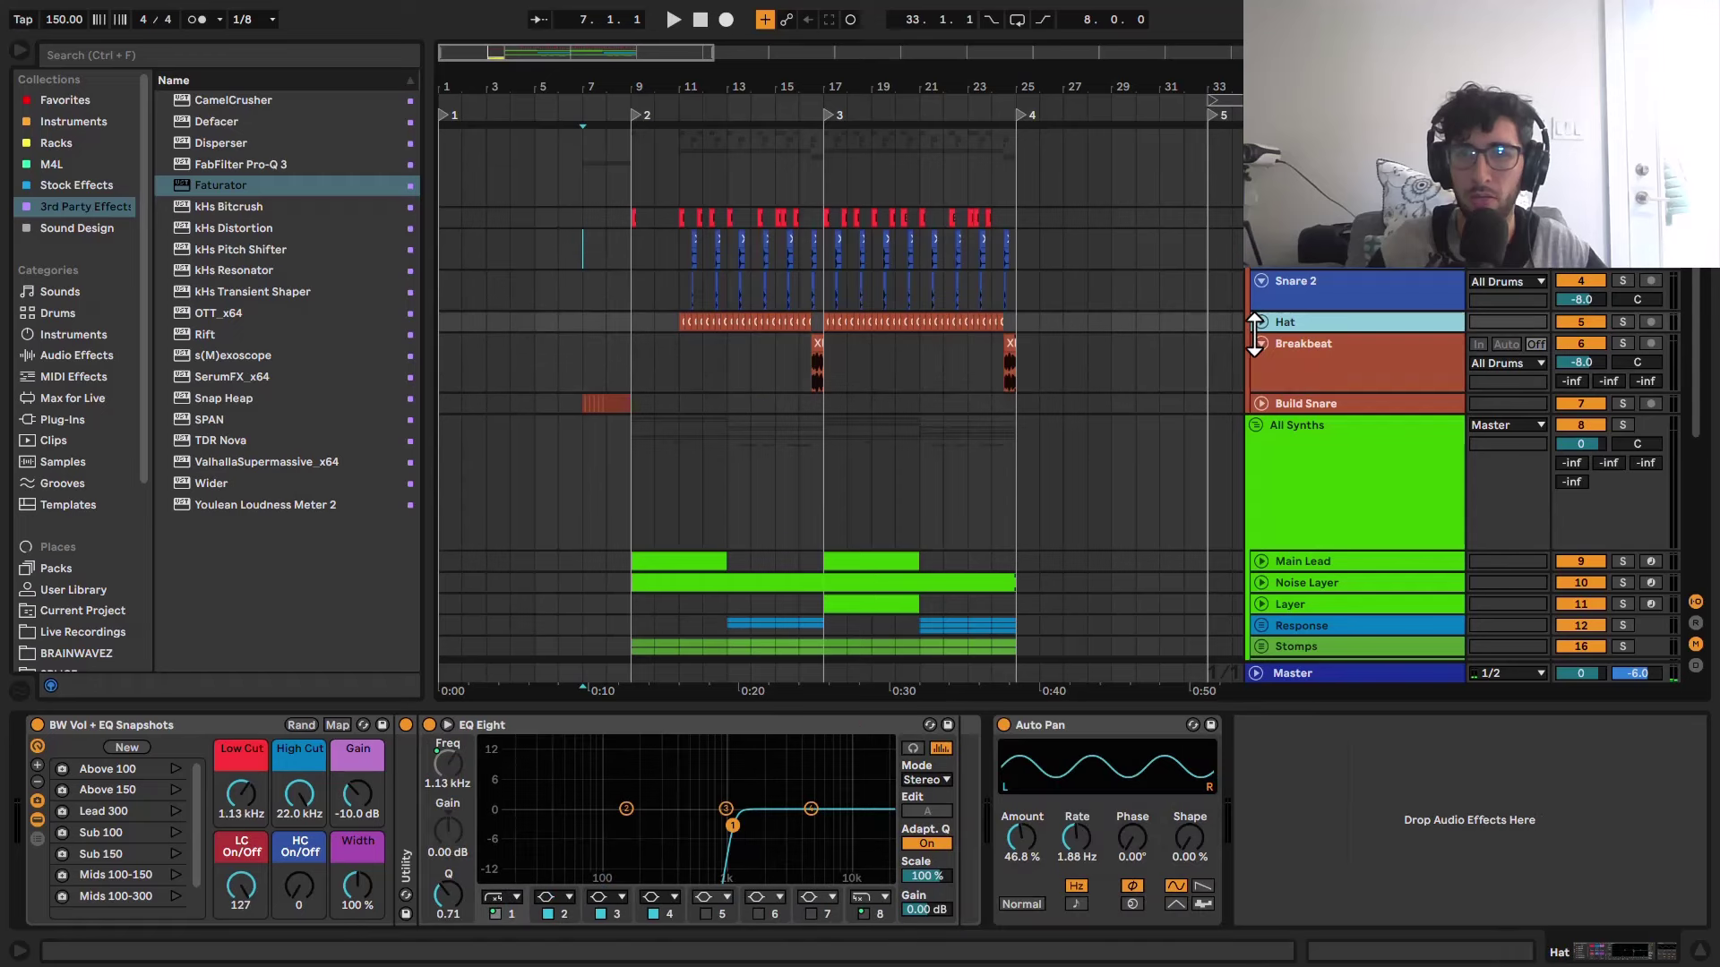
{"action": "left_click", "coordinate": [1322, 369]}
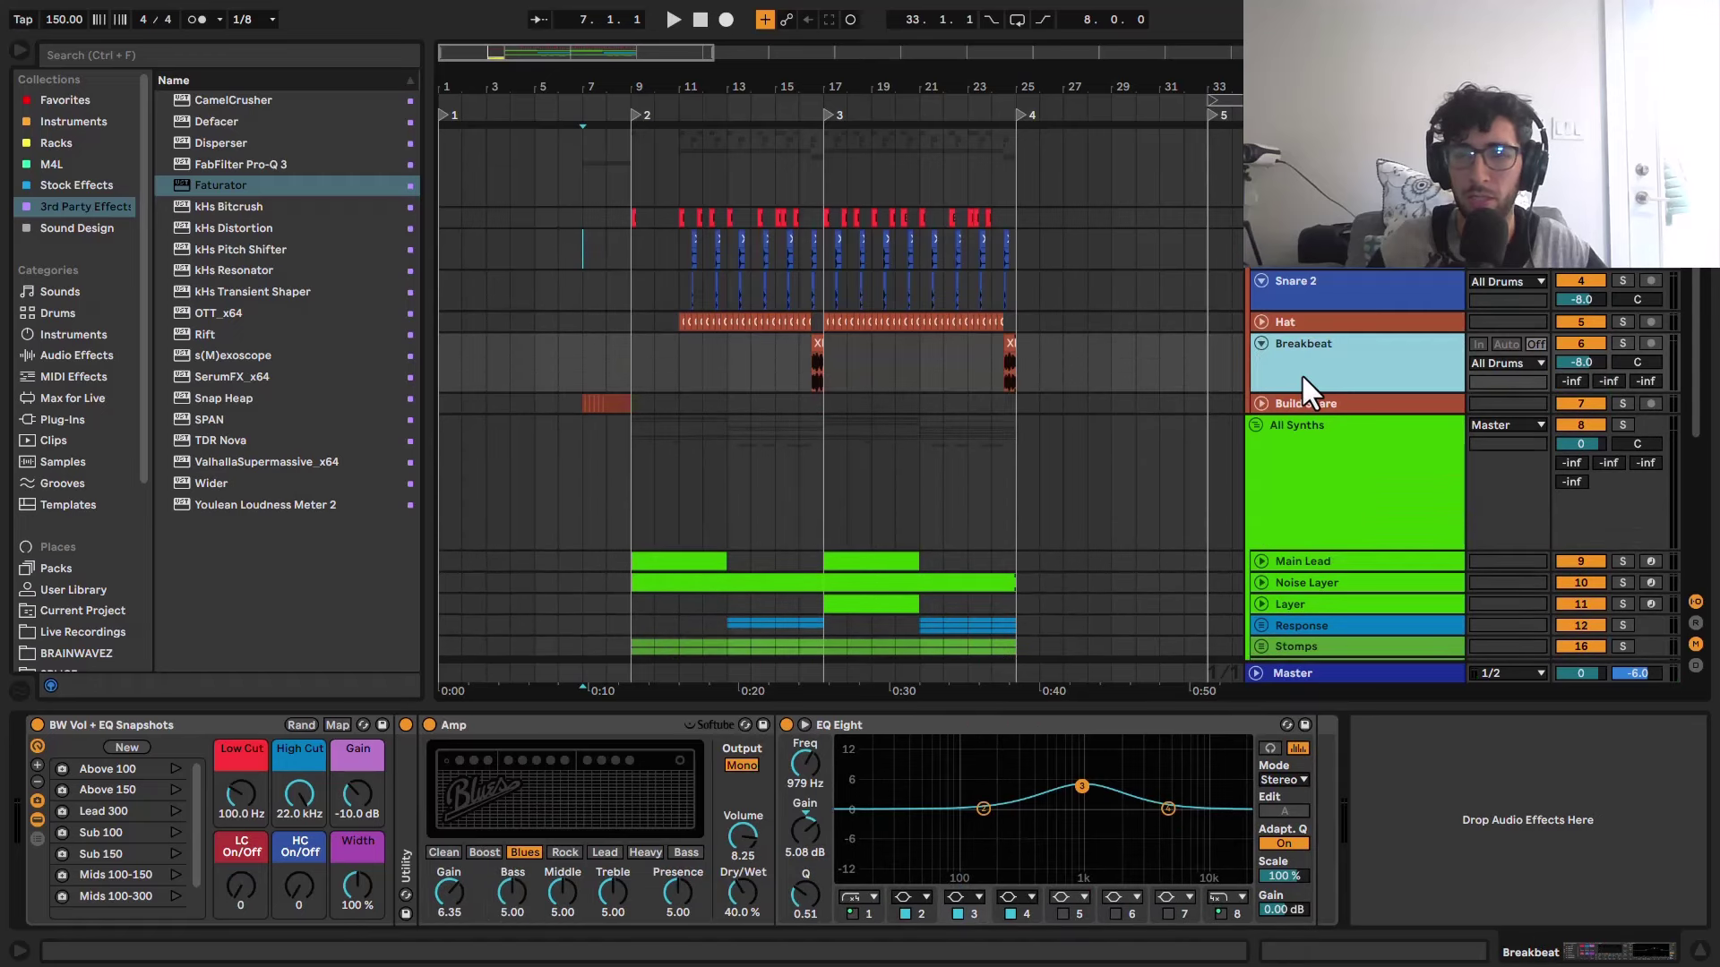
{"action": "left_click", "coordinate": [1304, 402]}
{"action": "scroll", "coordinate": [1206, 198], "scroll_direction": "down", "scroll_amount": 5}
{"action": "left_click", "coordinate": [685, 270]}
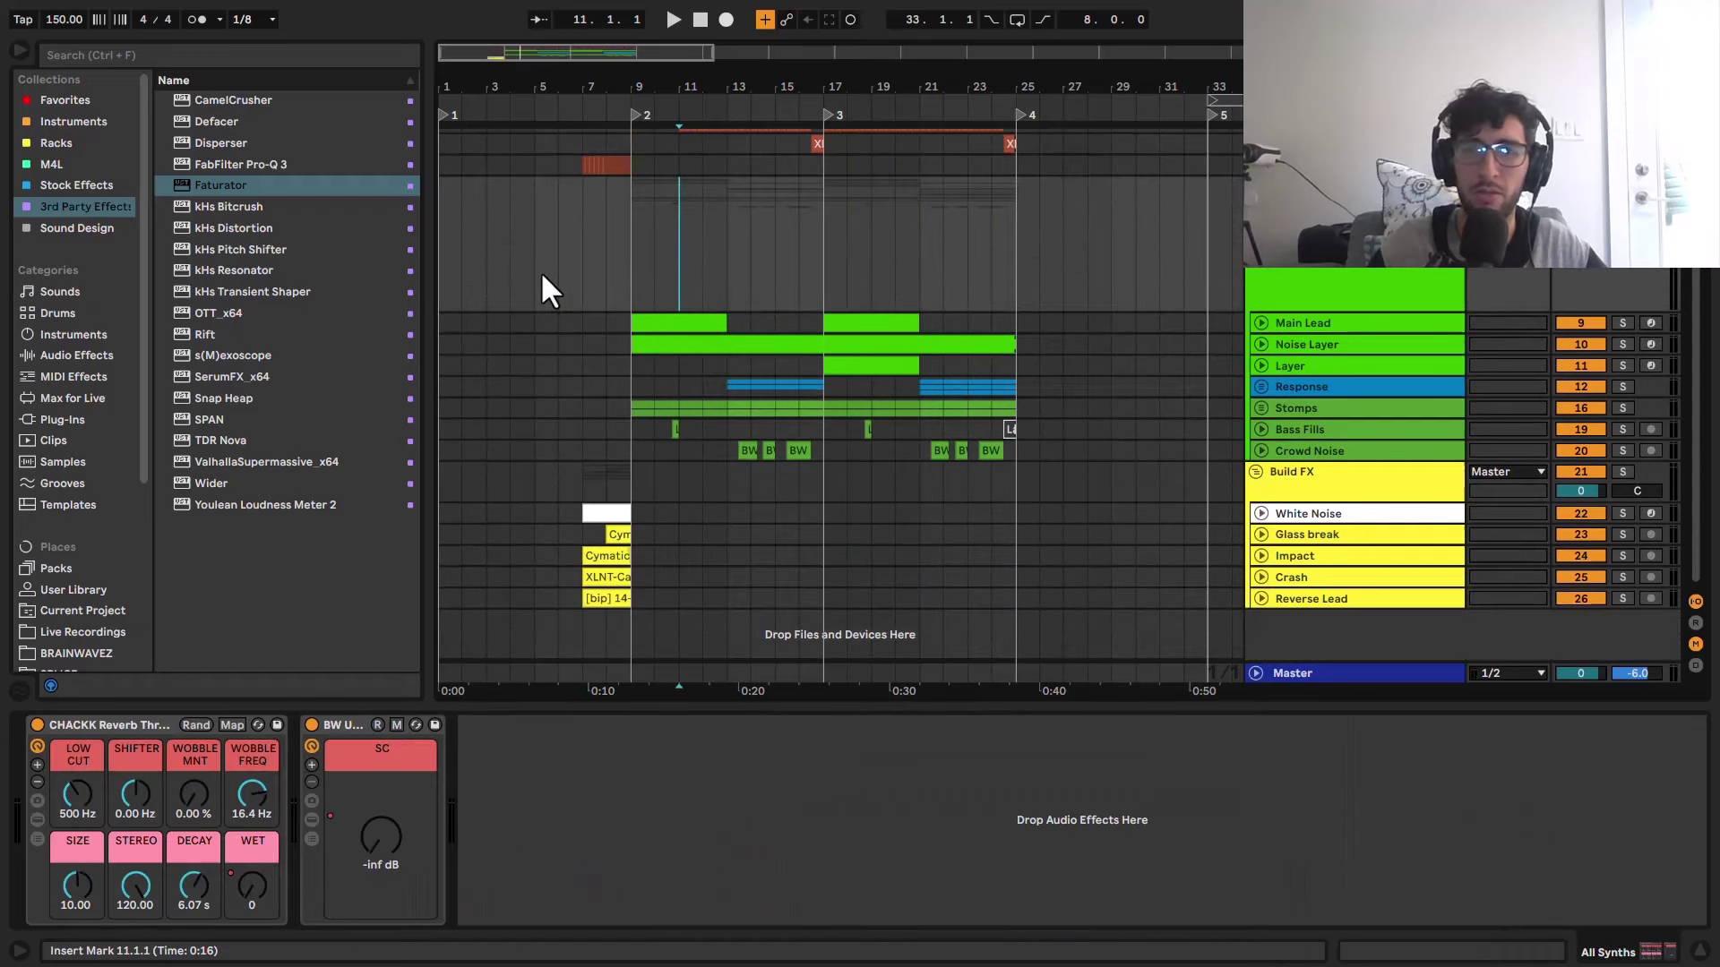
Step: Unfold the Main Lead track and look through the devices on Main Lead, Noise Layer, Layer and Response
{"action": "scroll", "coordinate": [540, 271], "scroll_direction": "up", "scroll_amount": 3}
{"action": "left_click", "coordinate": [1260, 323]}
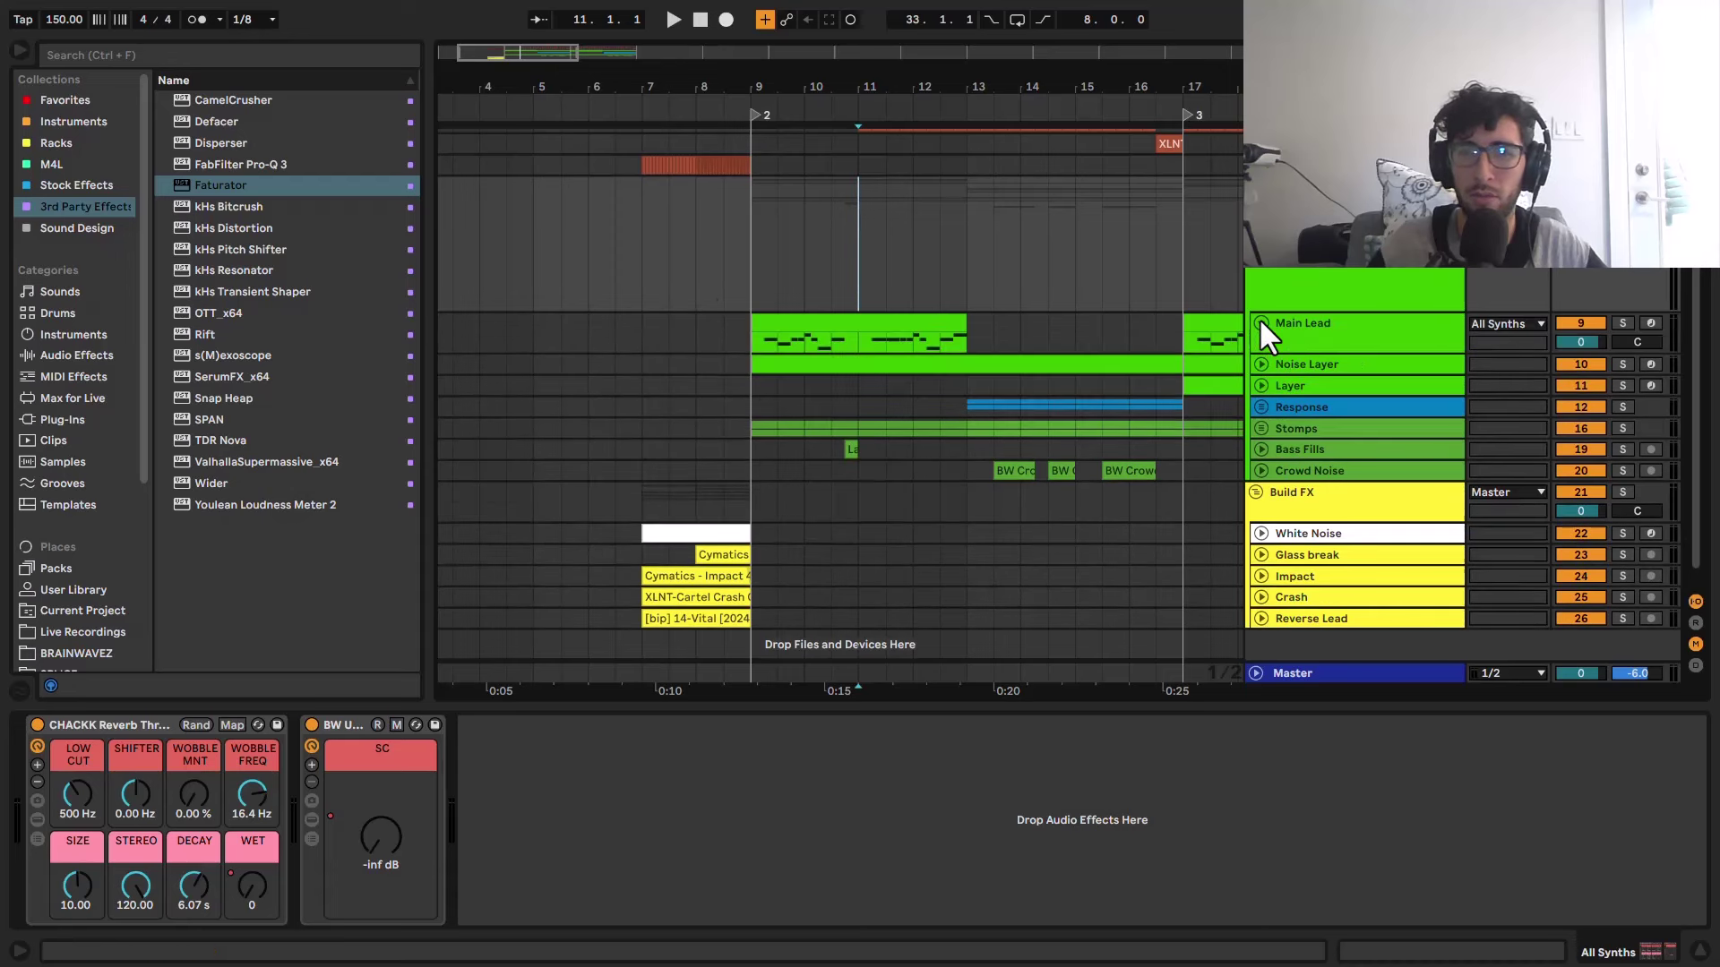
{"action": "left_click", "coordinate": [1295, 337]}
{"action": "left_click", "coordinate": [1294, 364]}
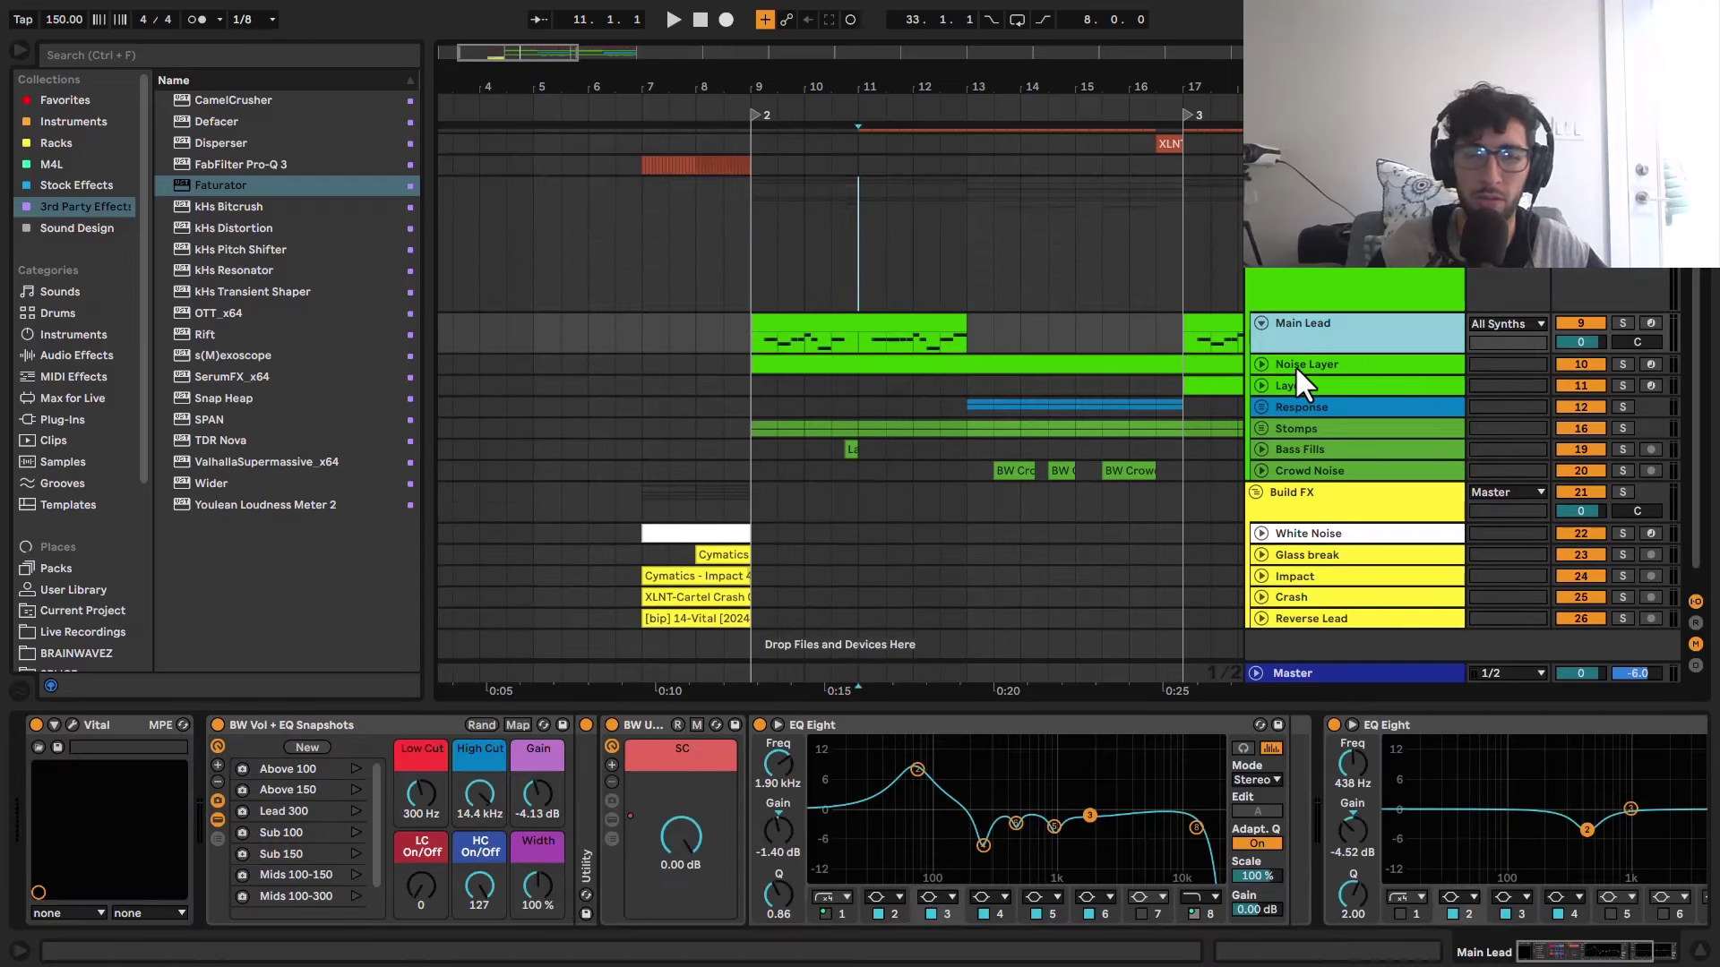
{"action": "left_click", "coordinate": [1329, 391]}
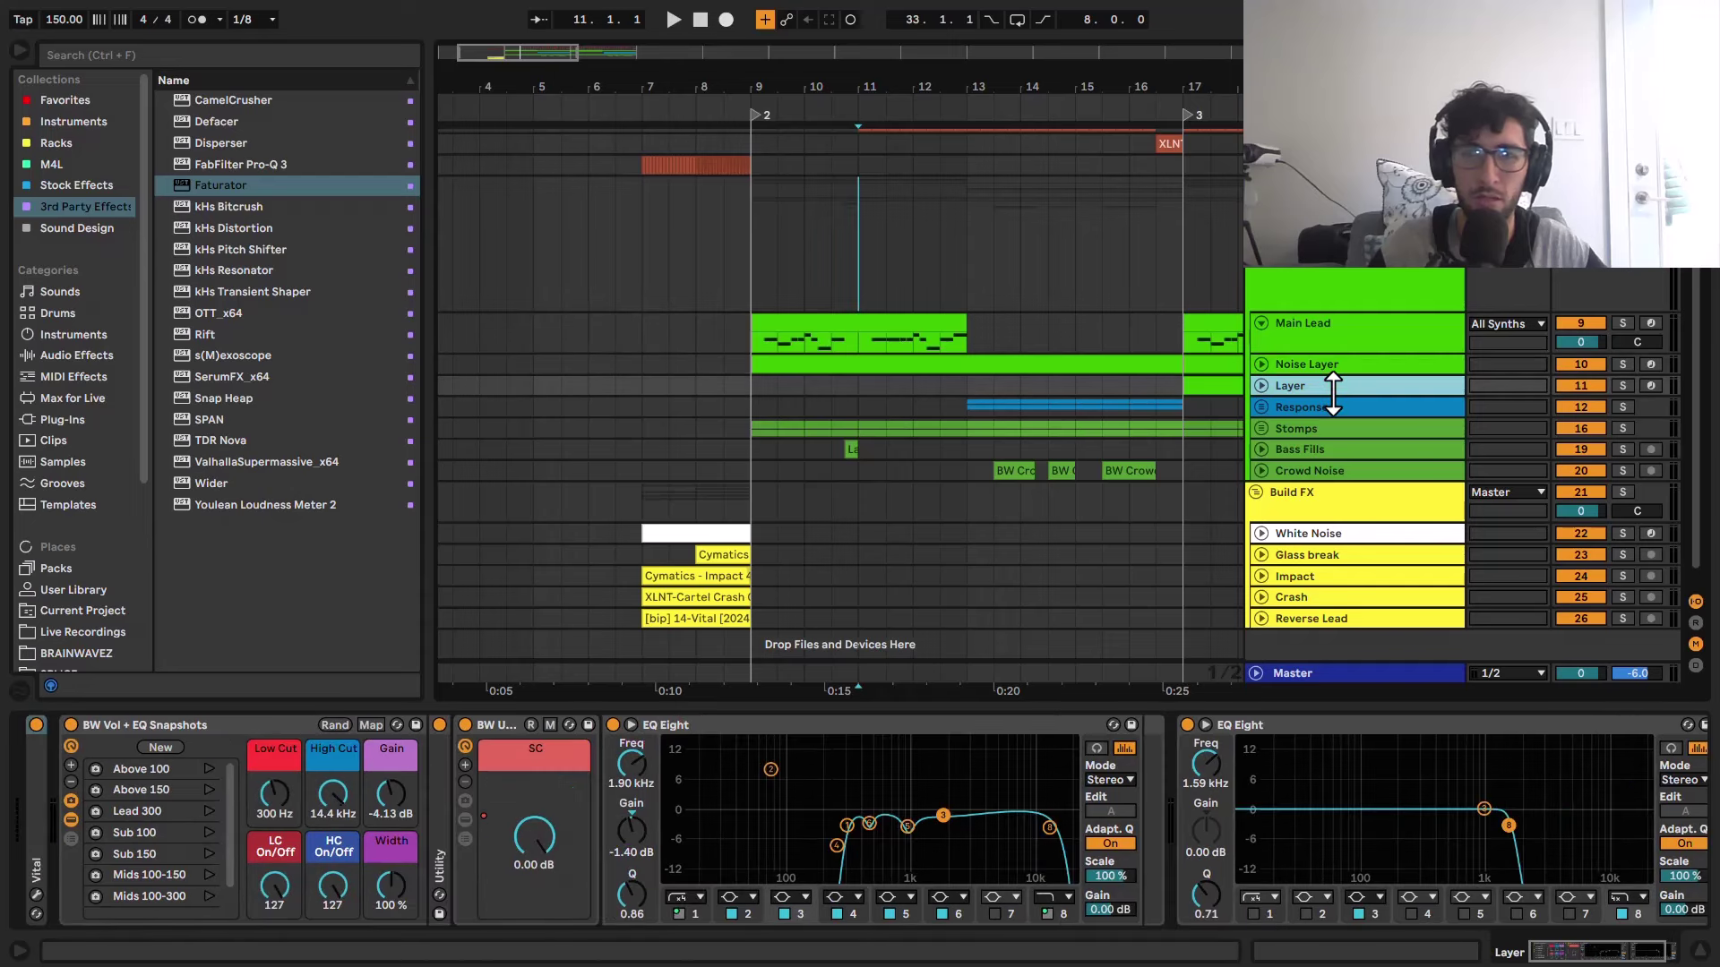
{"action": "left_click", "coordinate": [1325, 407]}
Step: Unfold the Stomps group and the Bass Fills and Crowd Noise tracks to show their clips
{"action": "left_click", "coordinate": [1304, 428]}
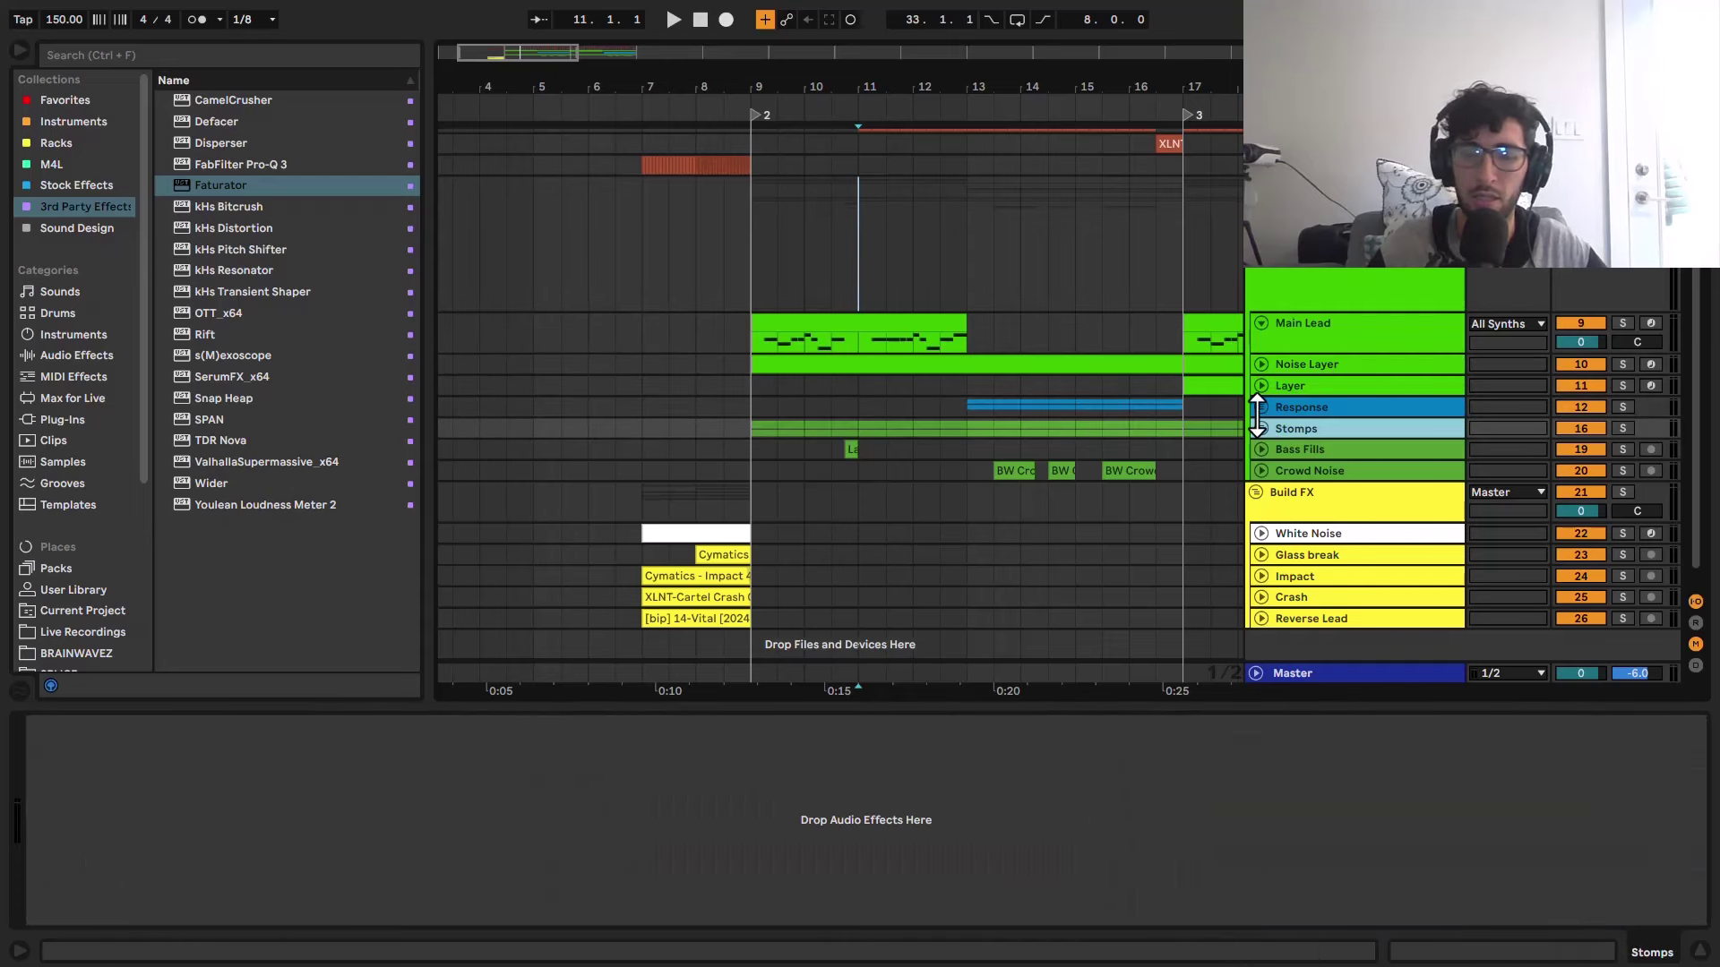
{"action": "left_click", "coordinate": [1263, 429]}
{"action": "left_click", "coordinate": [1274, 430]}
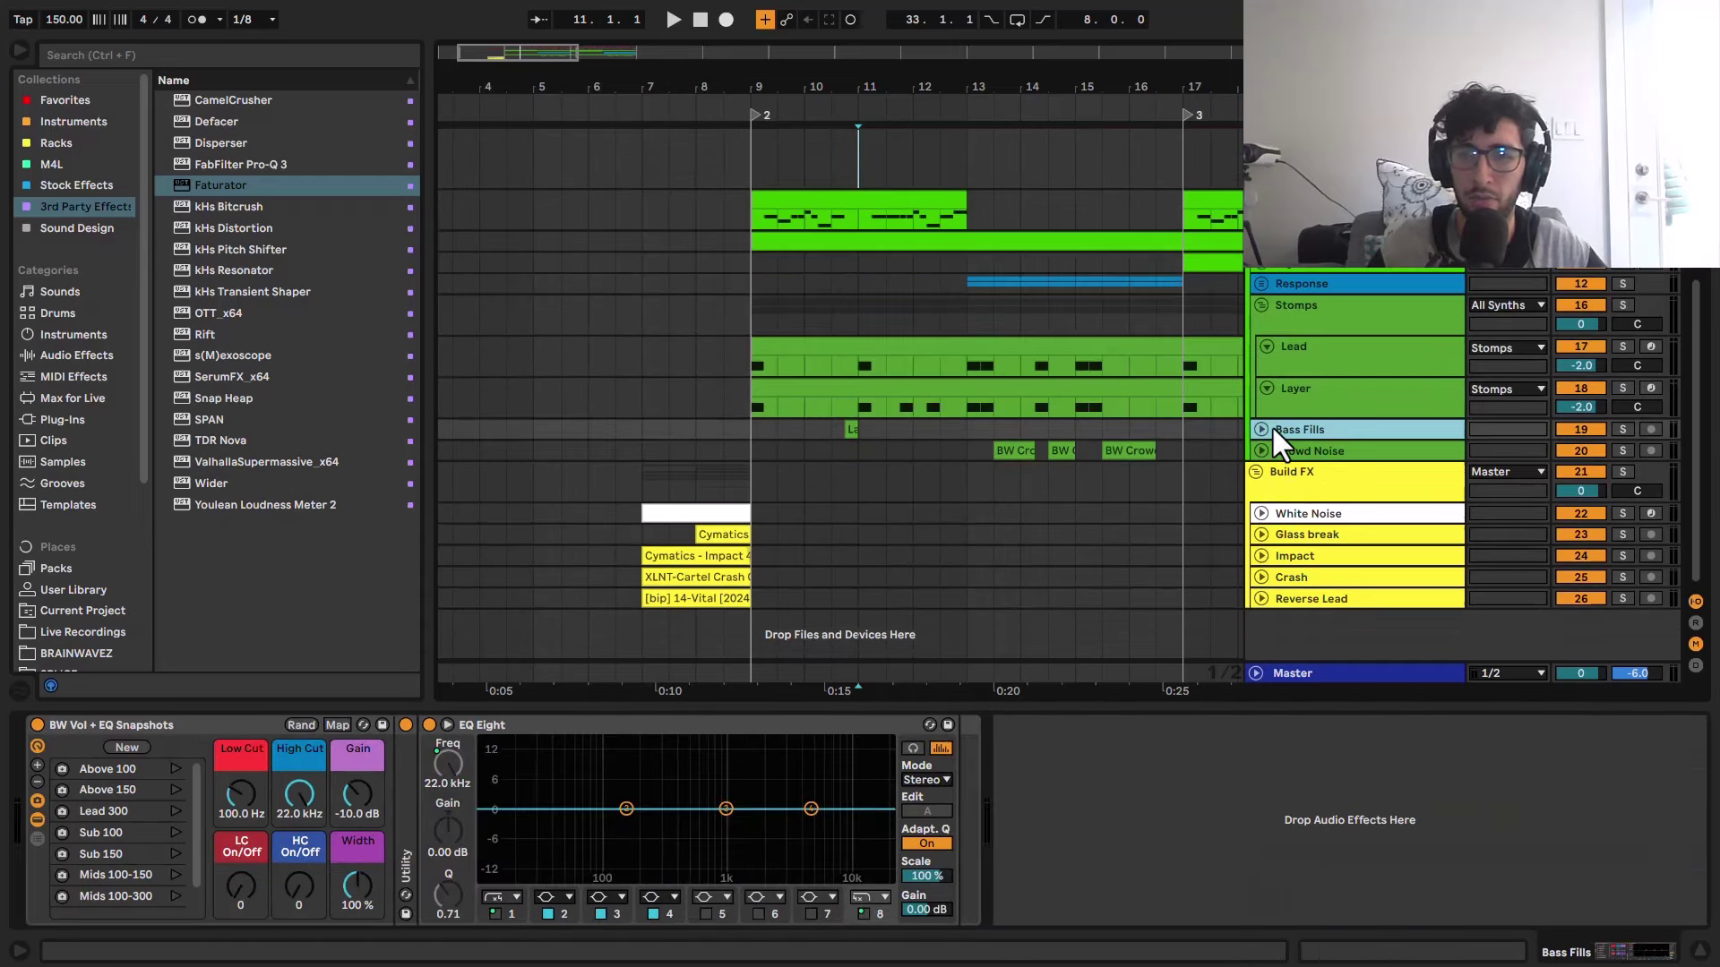
{"action": "left_click", "coordinate": [1260, 450]}
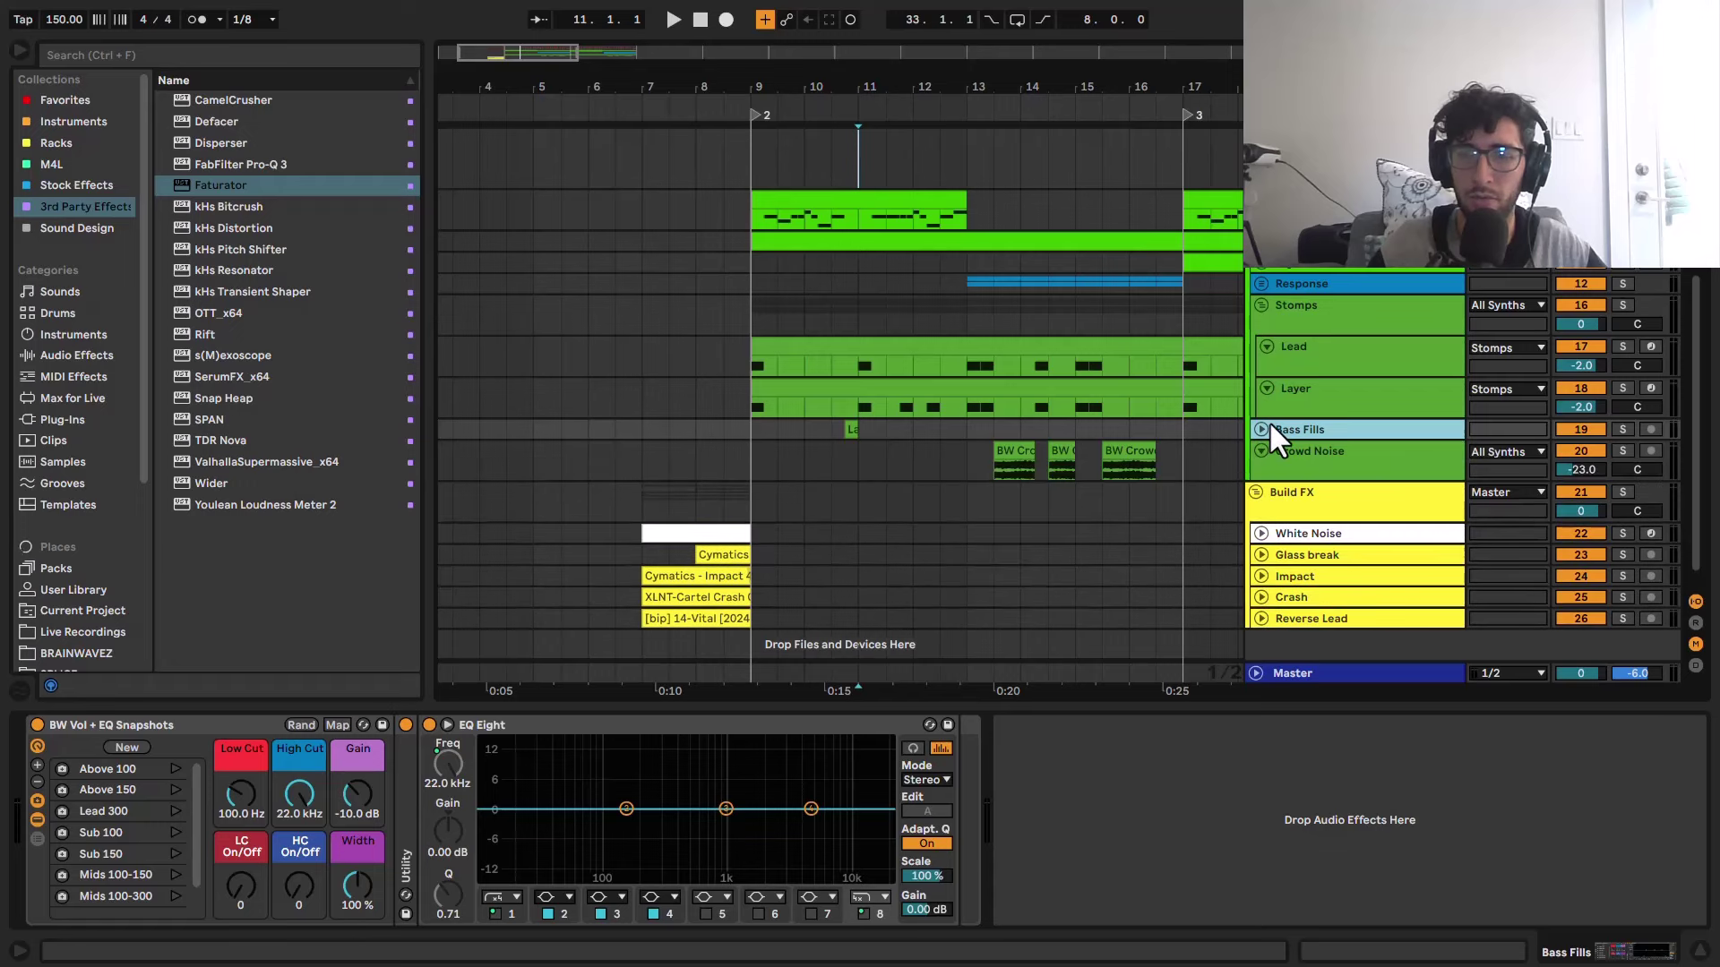
{"action": "left_click", "coordinate": [1261, 429]}
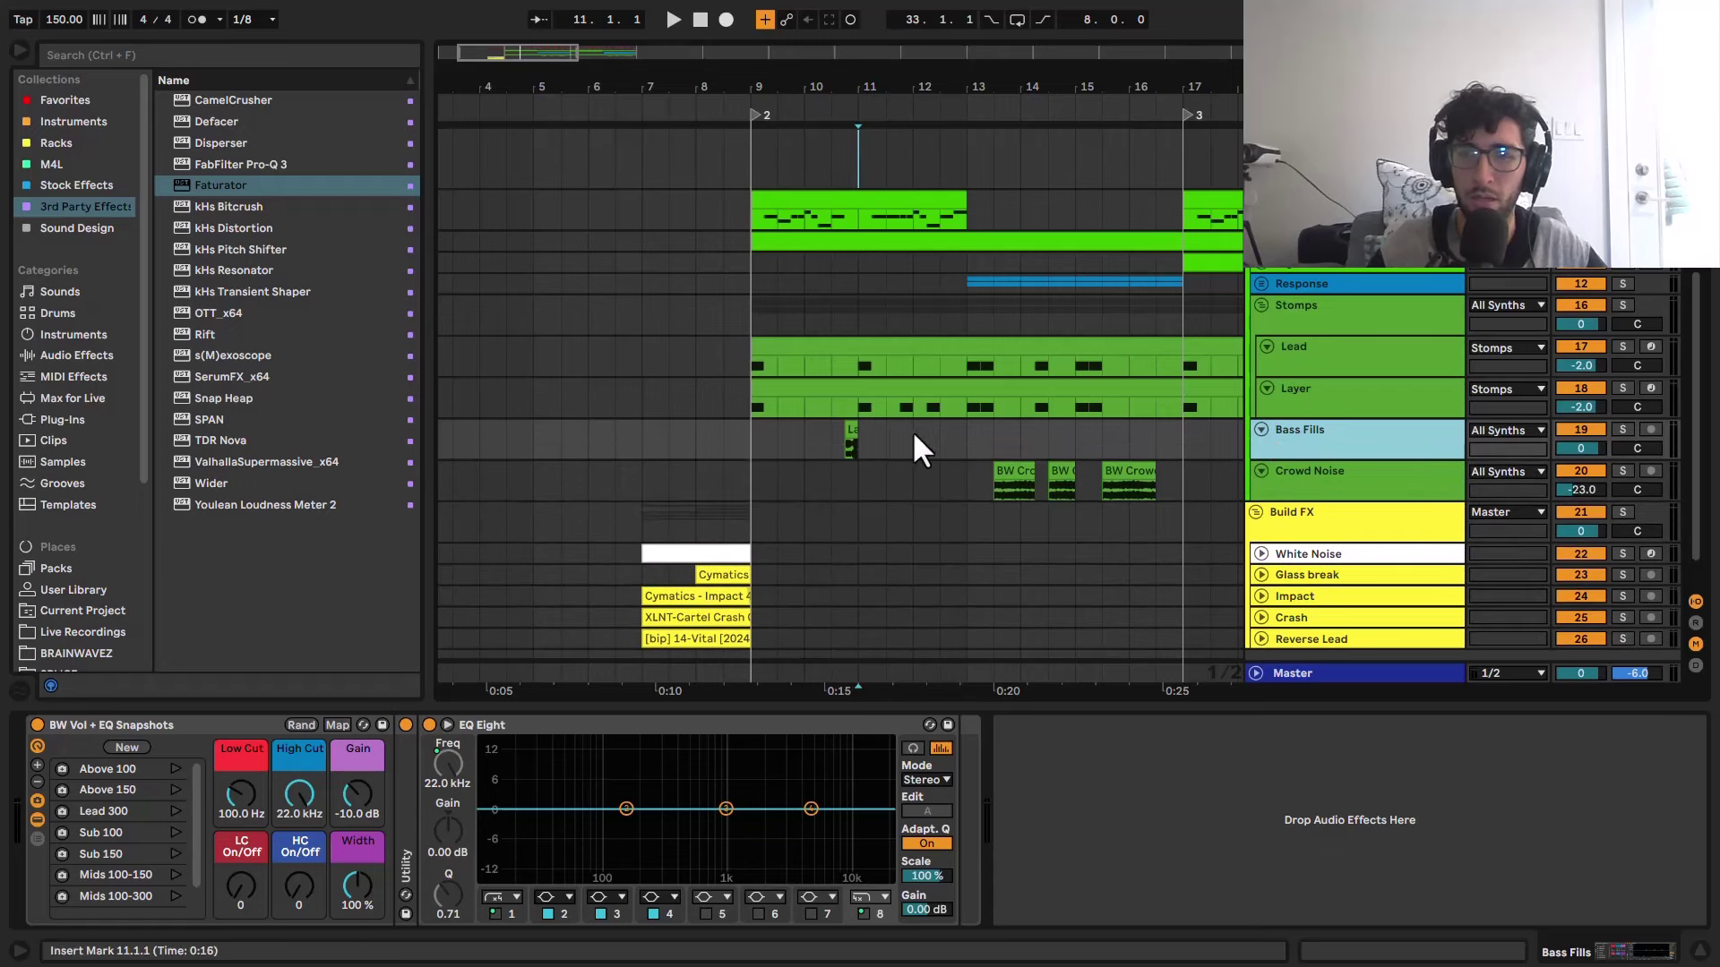
Step: Select the Main Lead clip from 9.1.1 to 13.1.1 and enlarge the Main Lead track to show its notes
{"action": "left_click", "coordinate": [847, 188]}
{"action": "scroll", "coordinate": [985, 407], "scroll_direction": "up", "scroll_amount": 5}
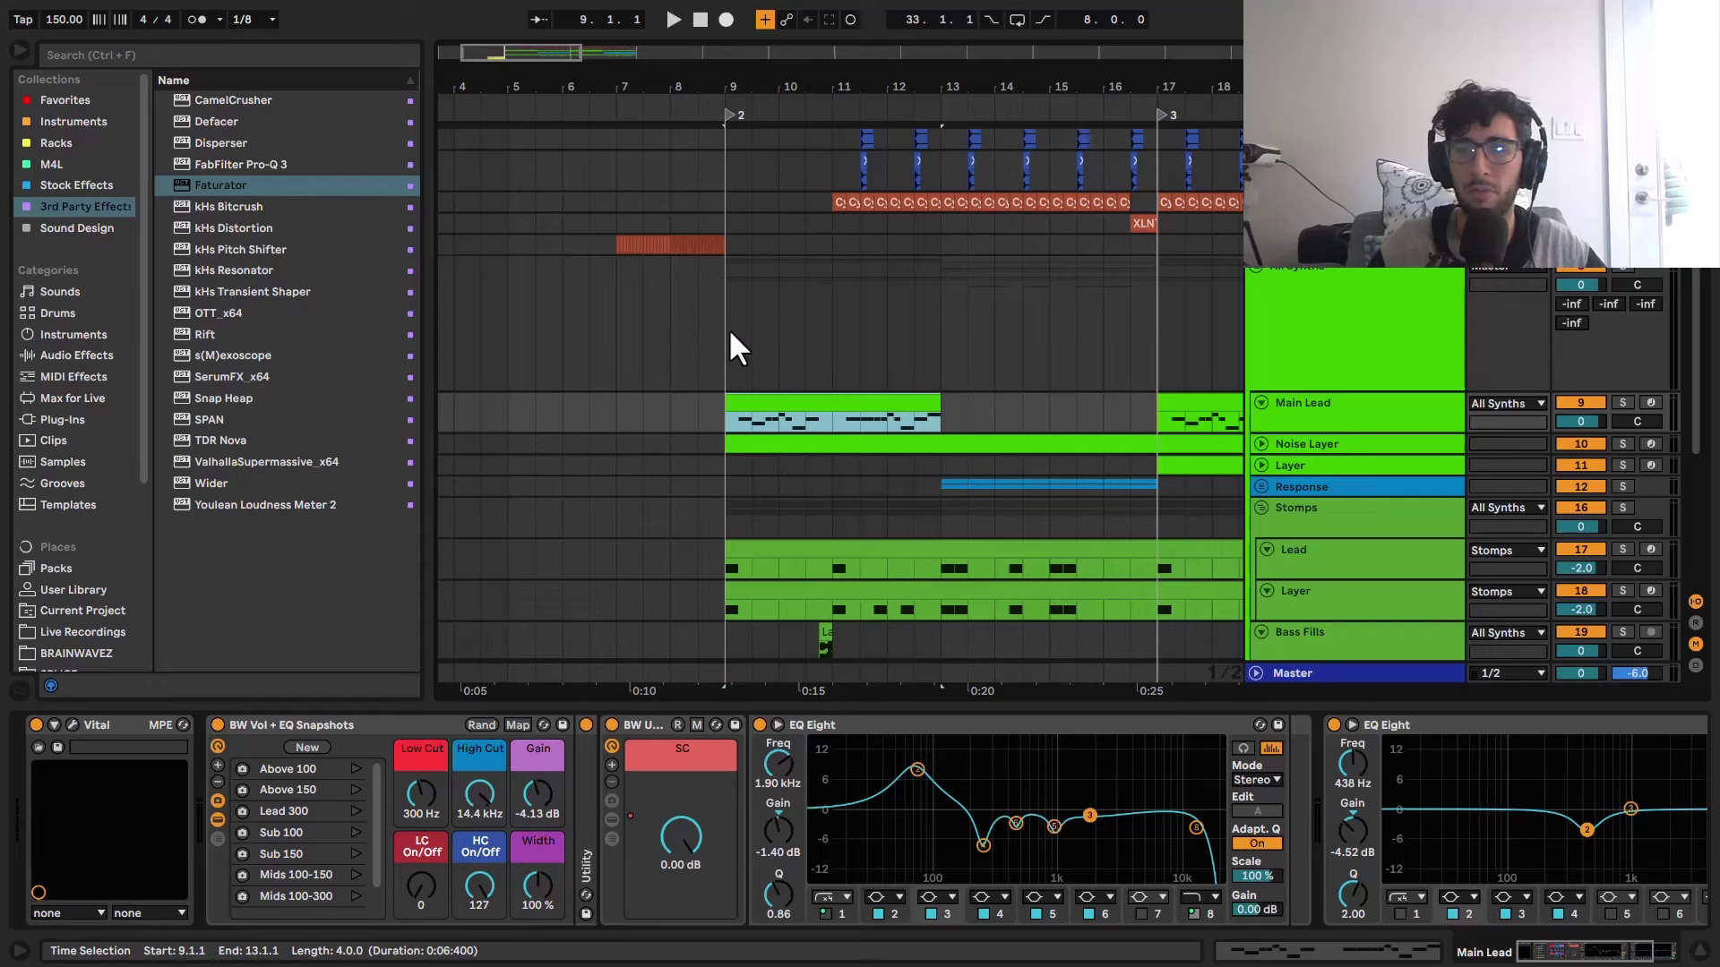
{"action": "scroll", "coordinate": [807, 430], "scroll_direction": "down", "scroll_amount": 4}
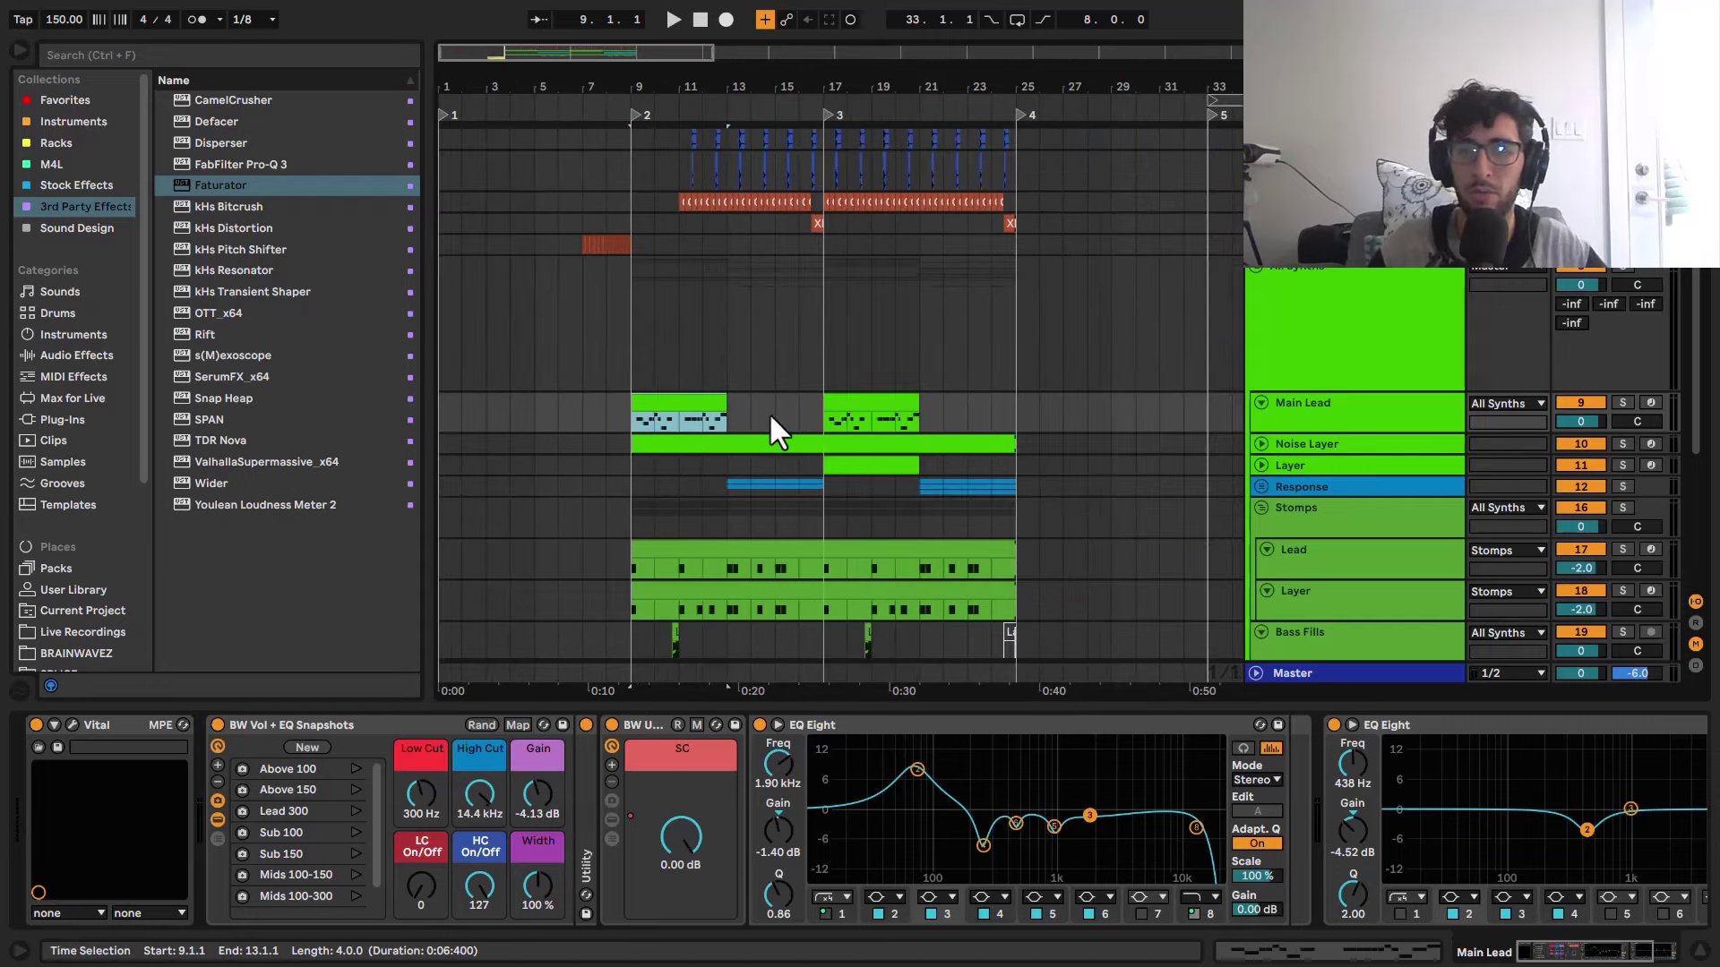
{"action": "scroll", "coordinate": [668, 403], "scroll_direction": "up", "scroll_amount": 4}
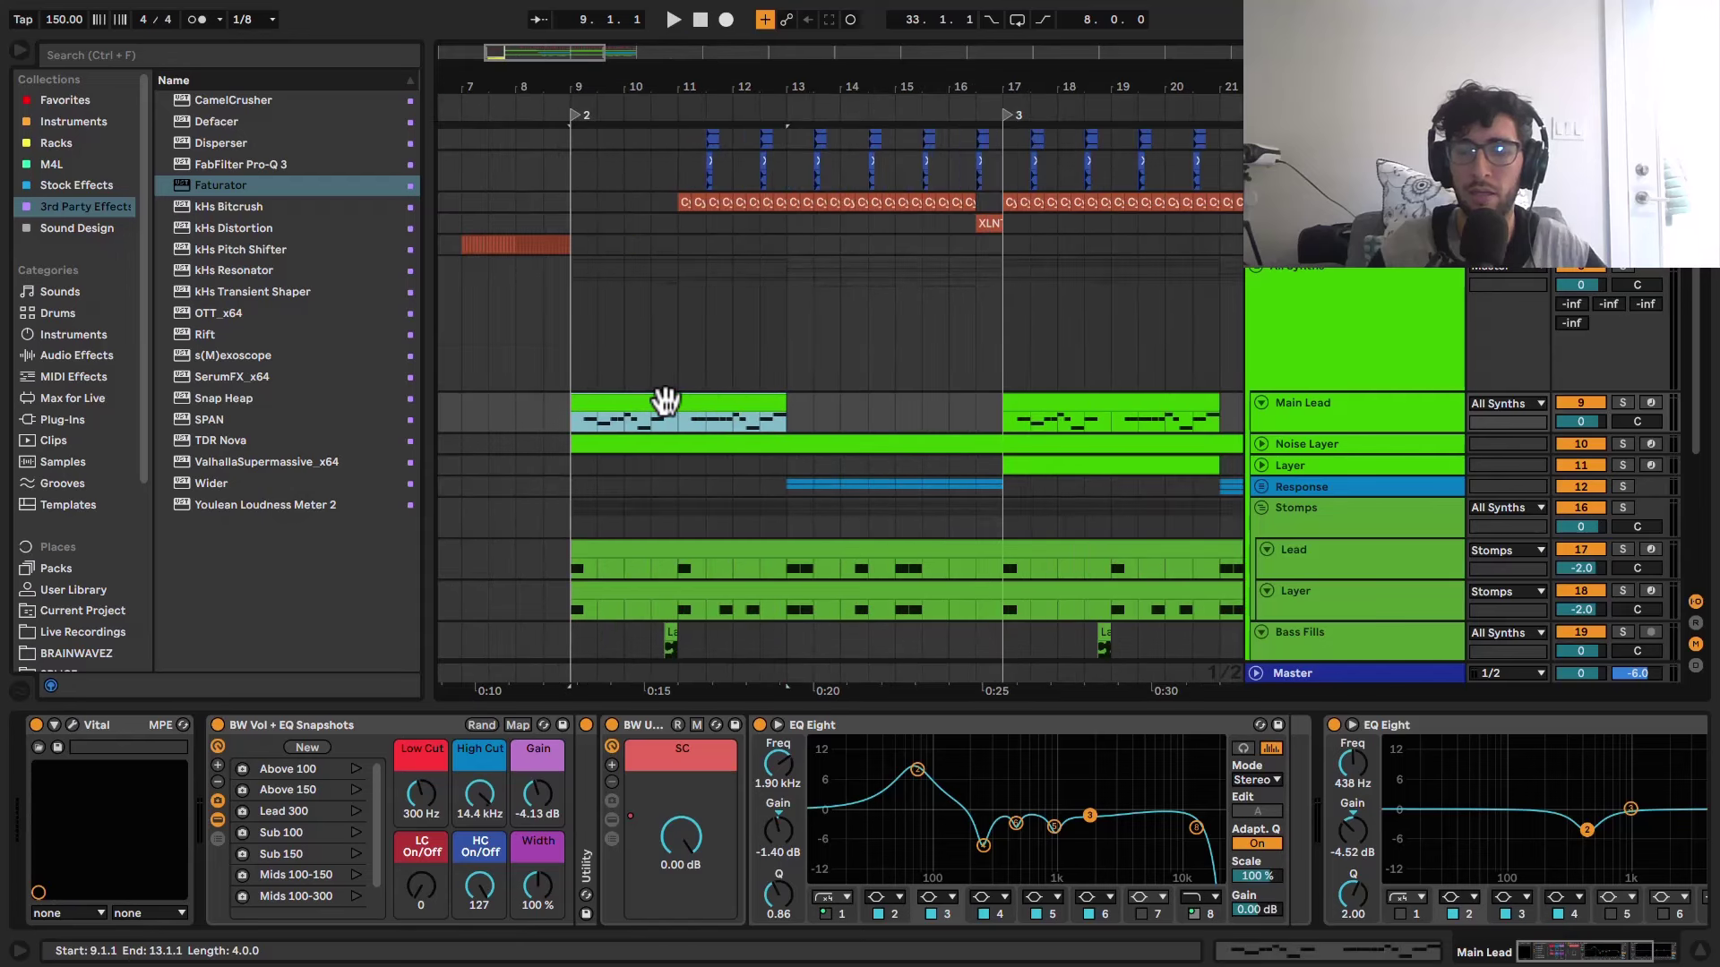
{"action": "scroll", "coordinate": [670, 403], "scroll_direction": "down", "scroll_amount": 5}
{"action": "left_click_drag", "start_coordinate": [908, 426], "coordinate": [1002, 618]}
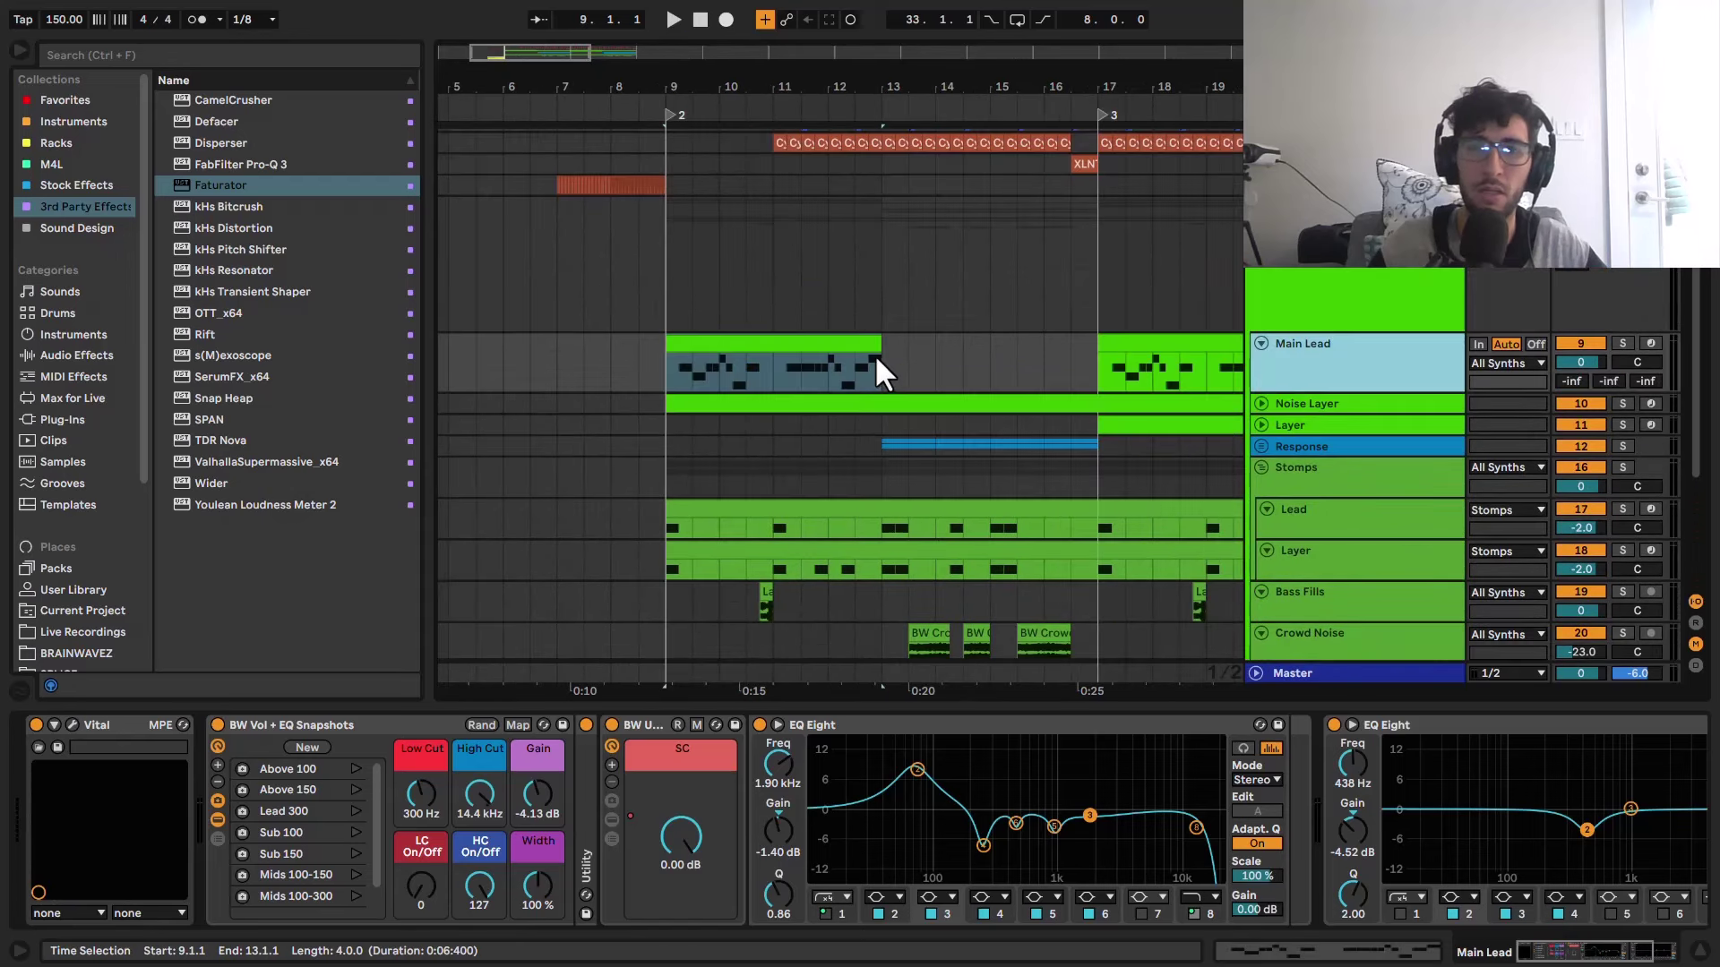
{"action": "left_click", "coordinate": [825, 348]}
{"action": "scroll", "coordinate": [825, 349], "scroll_direction": "down", "scroll_amount": 4}
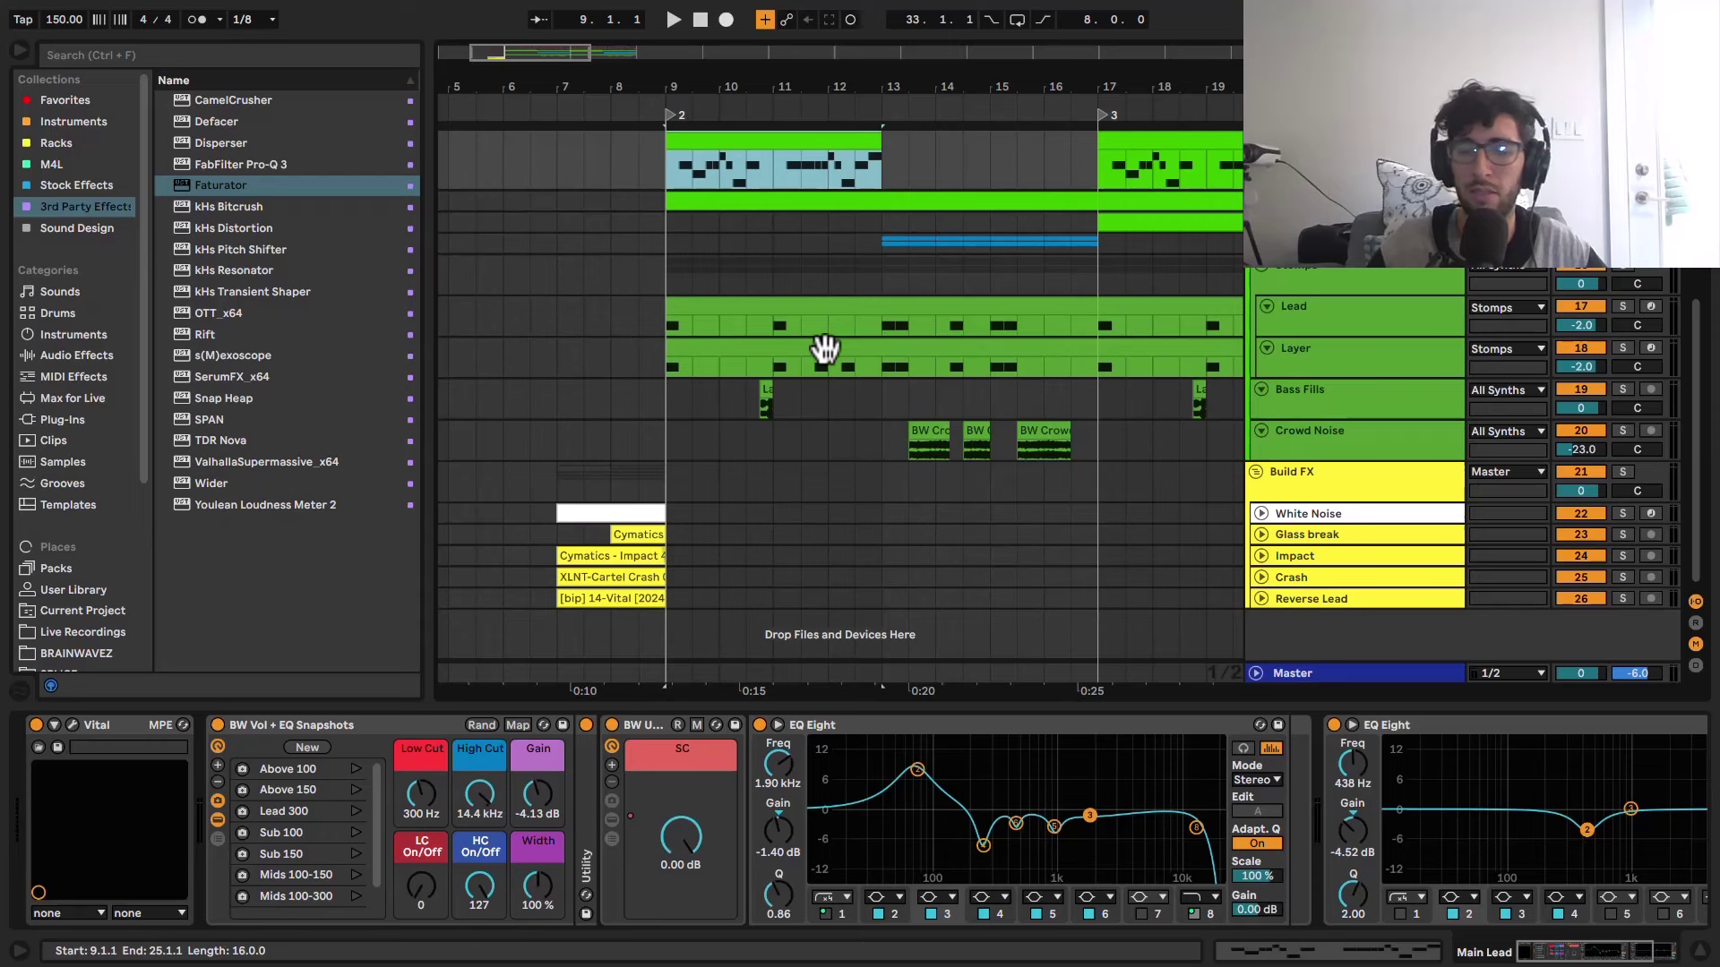
{"action": "left_click_drag", "start_coordinate": [825, 350], "coordinate": [791, 391]}
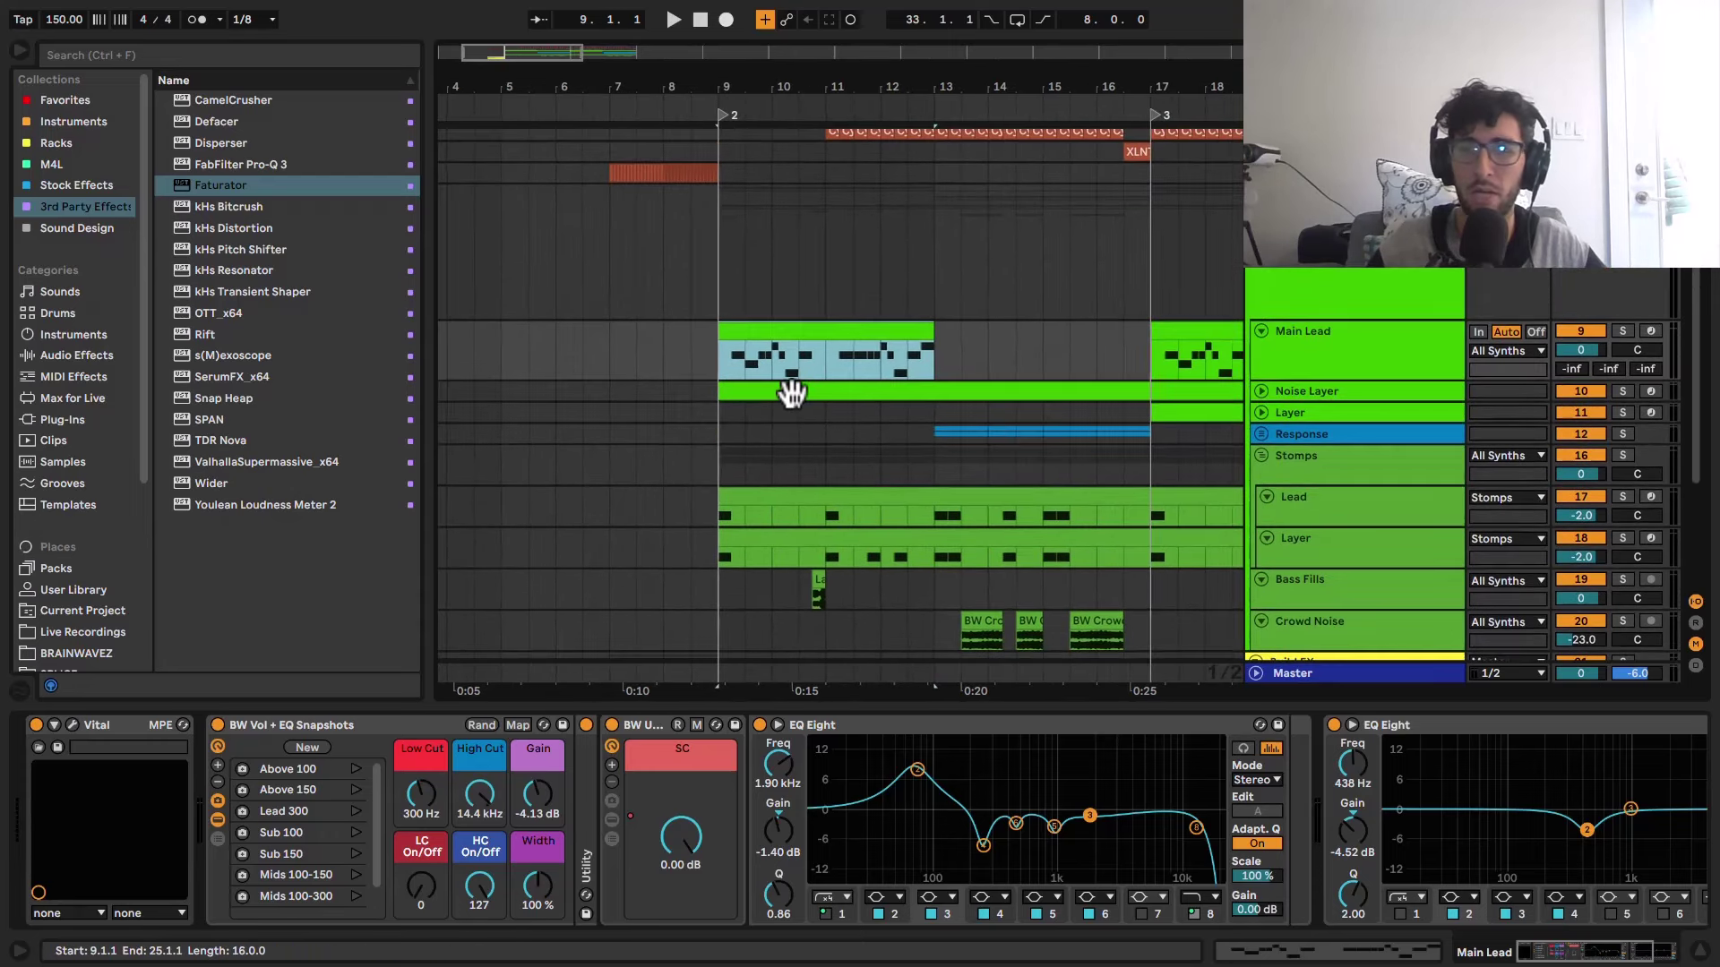
{"action": "left_click_drag", "start_coordinate": [1020, 418], "coordinate": [1112, 395]}
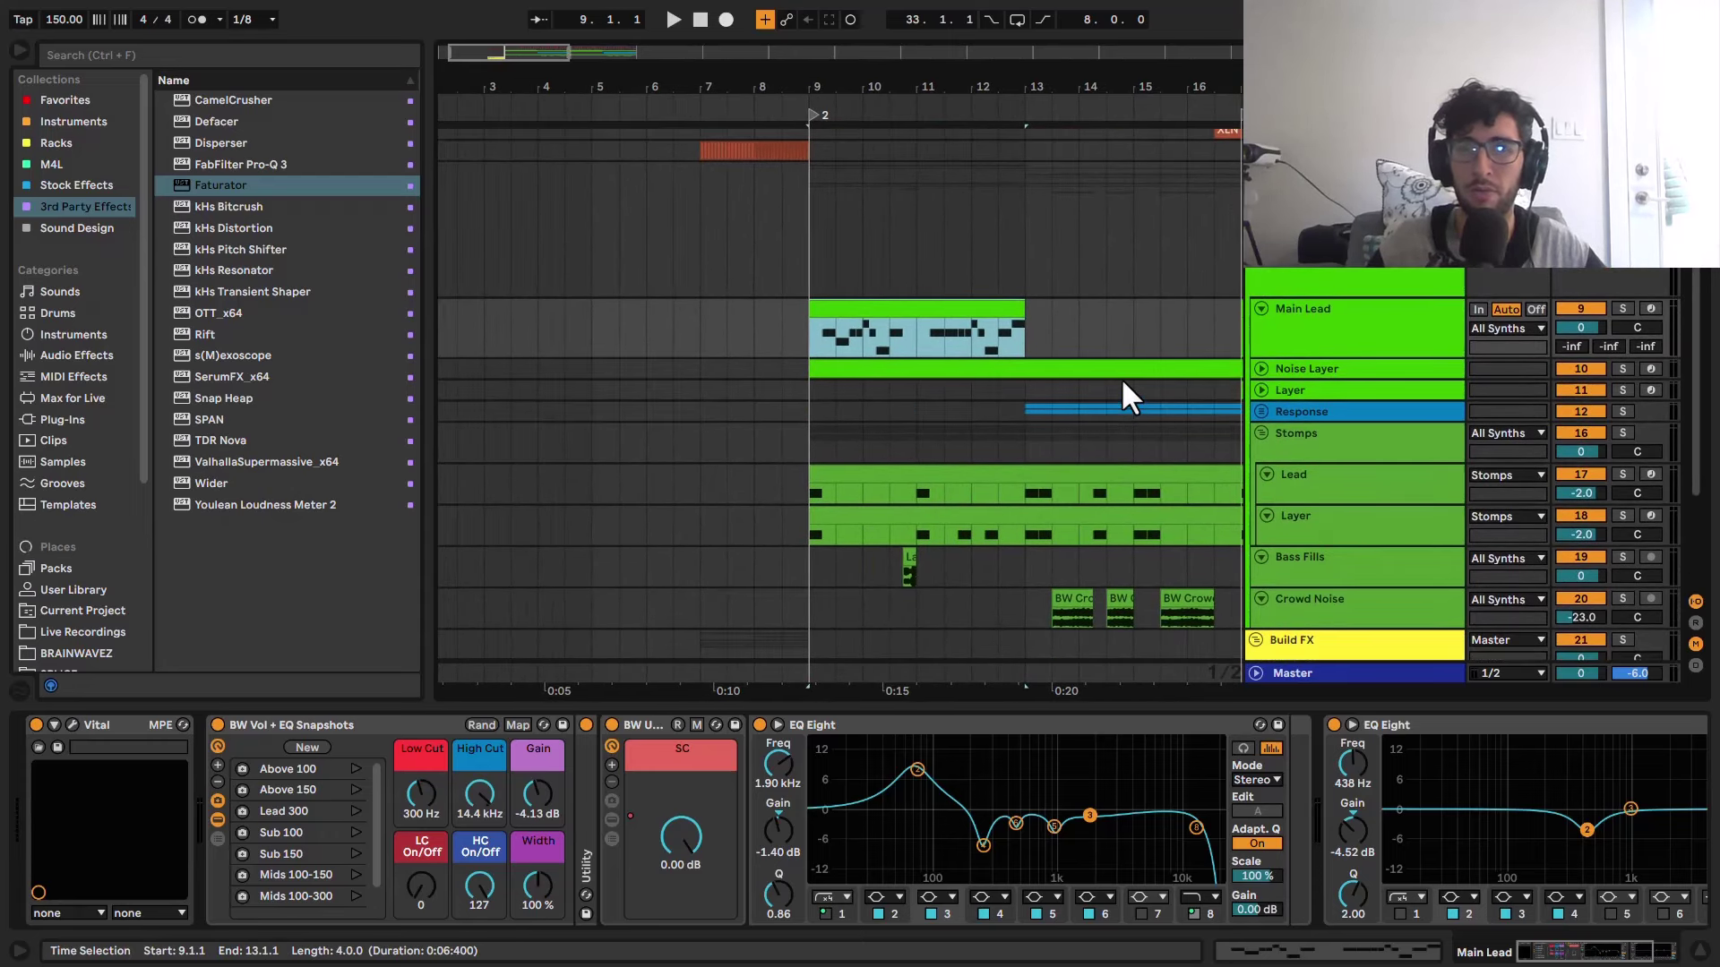
{"action": "mouse_move", "coordinate": [996, 421]}
{"action": "left_mouse_down"}
{"action": "mouse_move", "coordinate": [841, 432]}
{"action": "mouse_move", "coordinate": [784, 401]}
{"action": "mouse_move", "coordinate": [1152, 418]}
{"action": "left_mouse_up"}
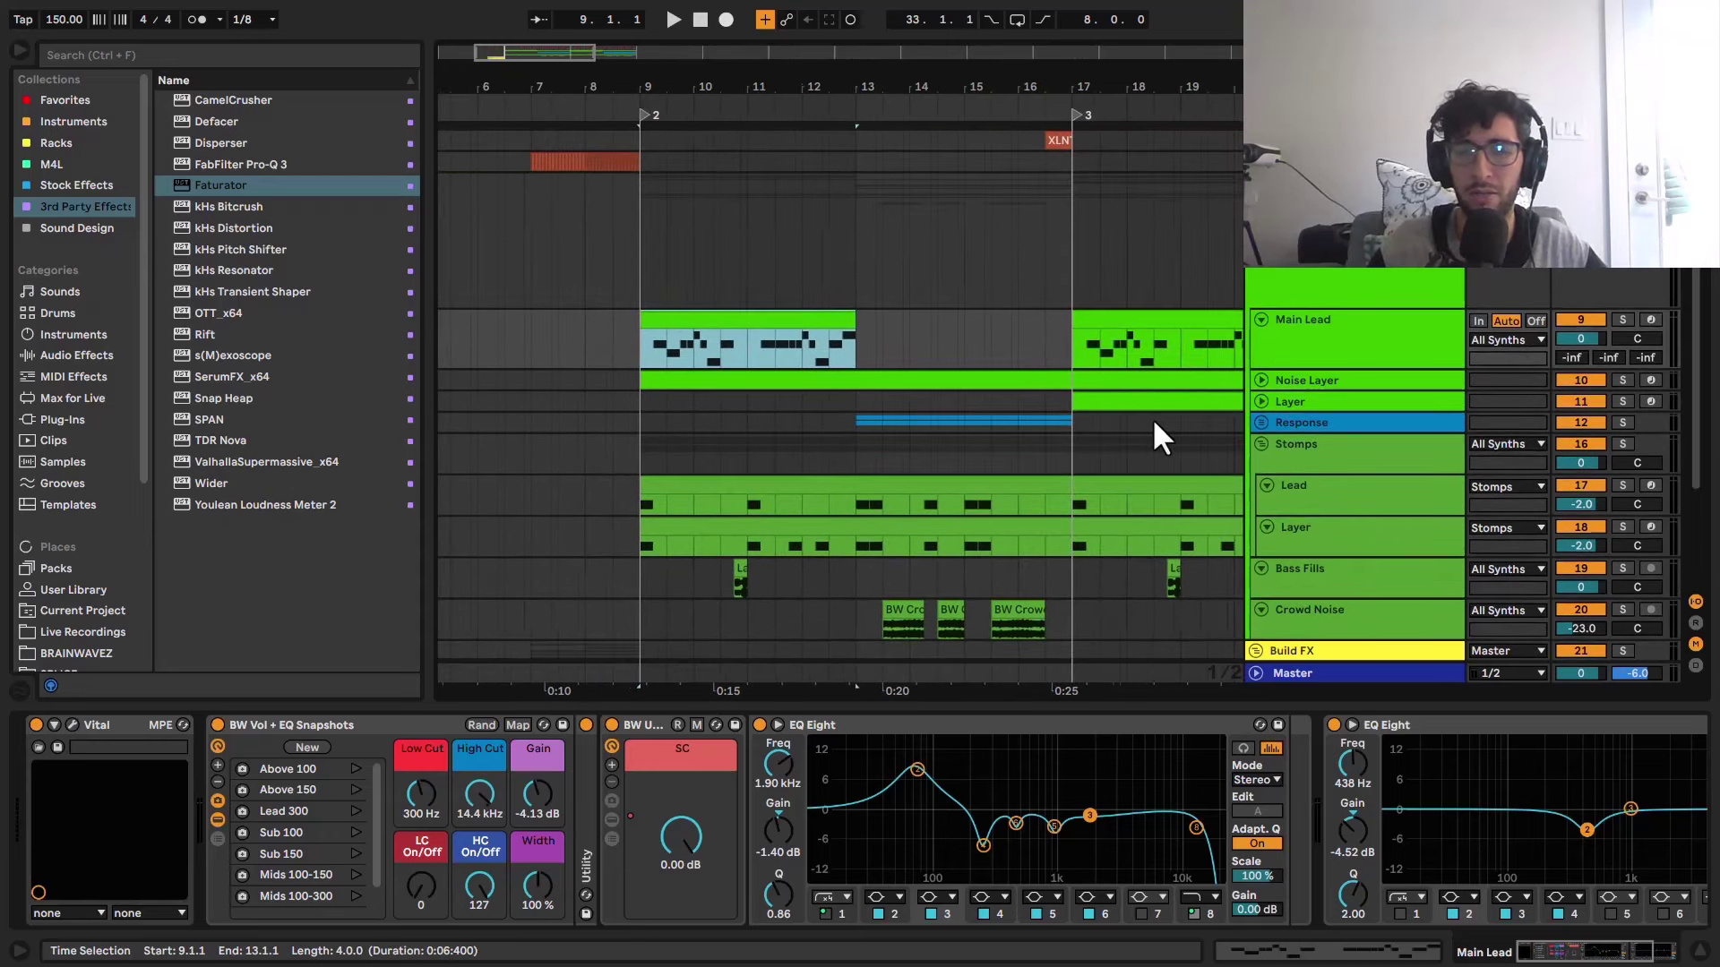
{"action": "left_click_drag", "start_coordinate": [827, 424], "coordinate": [718, 429]}
{"action": "left_click_drag", "start_coordinate": [1120, 437], "coordinate": [1236, 443]}
{"action": "left_click_drag", "start_coordinate": [877, 346], "coordinate": [760, 341]}
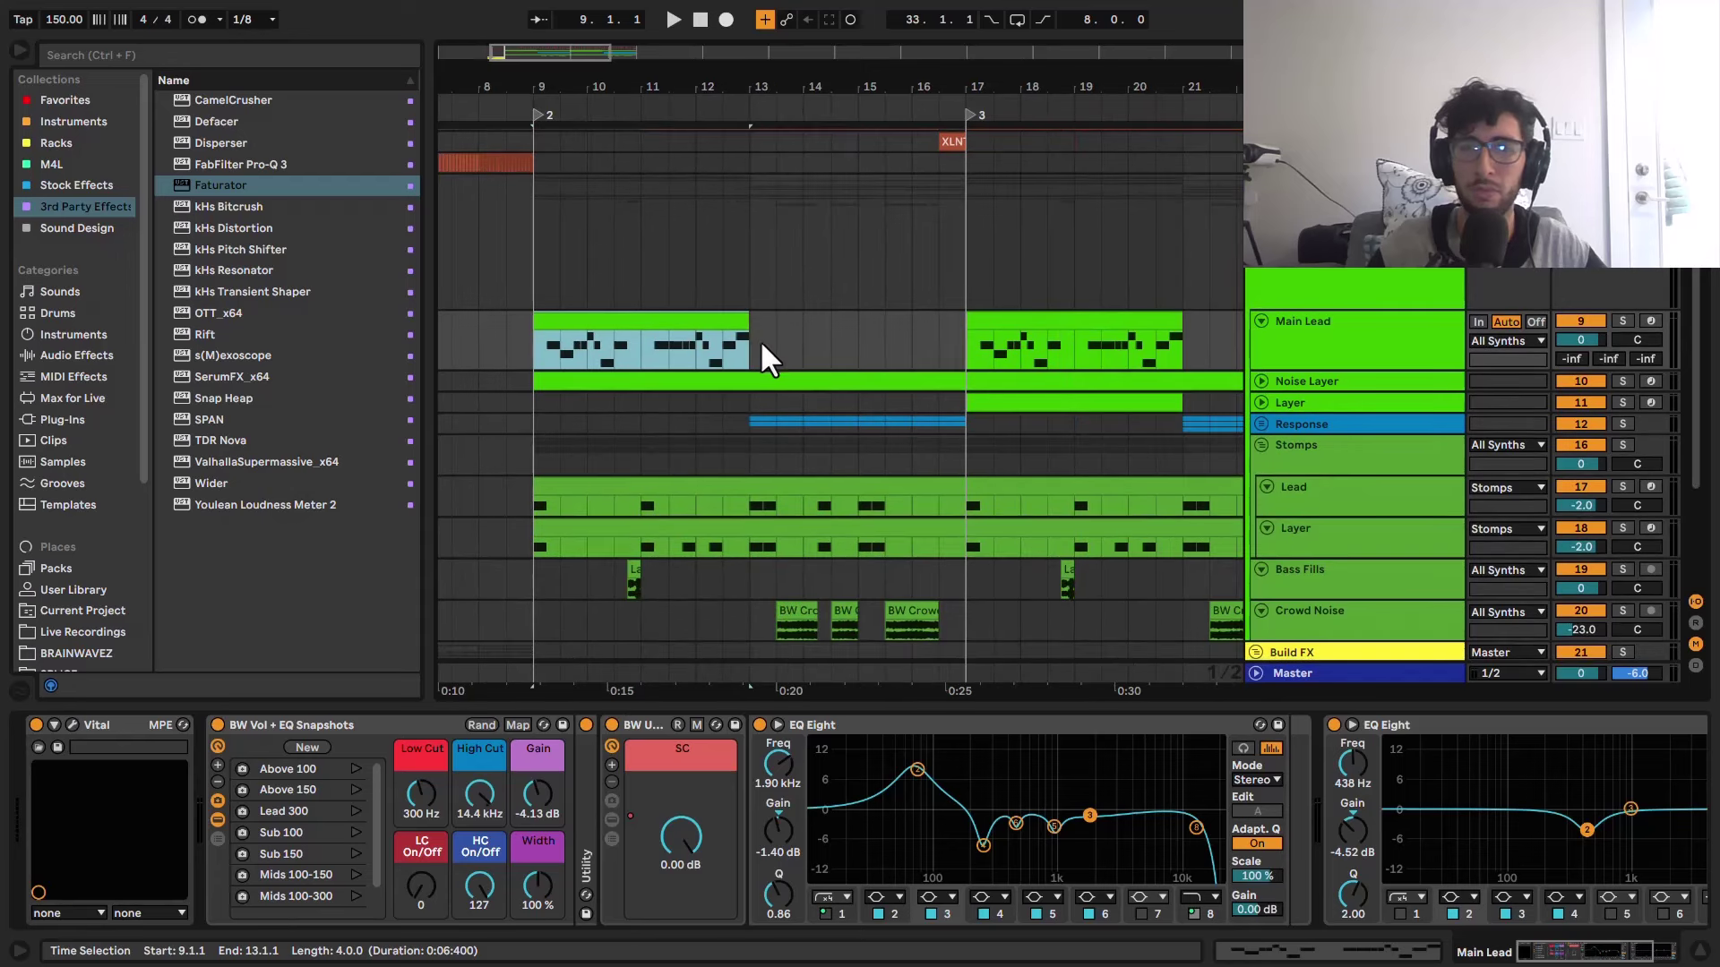
{"action": "mouse_move", "coordinate": [966, 368]}
{"action": "left_mouse_down"}
{"action": "mouse_move", "coordinate": [1048, 376]}
{"action": "mouse_move", "coordinate": [1013, 383]}
{"action": "left_mouse_up"}
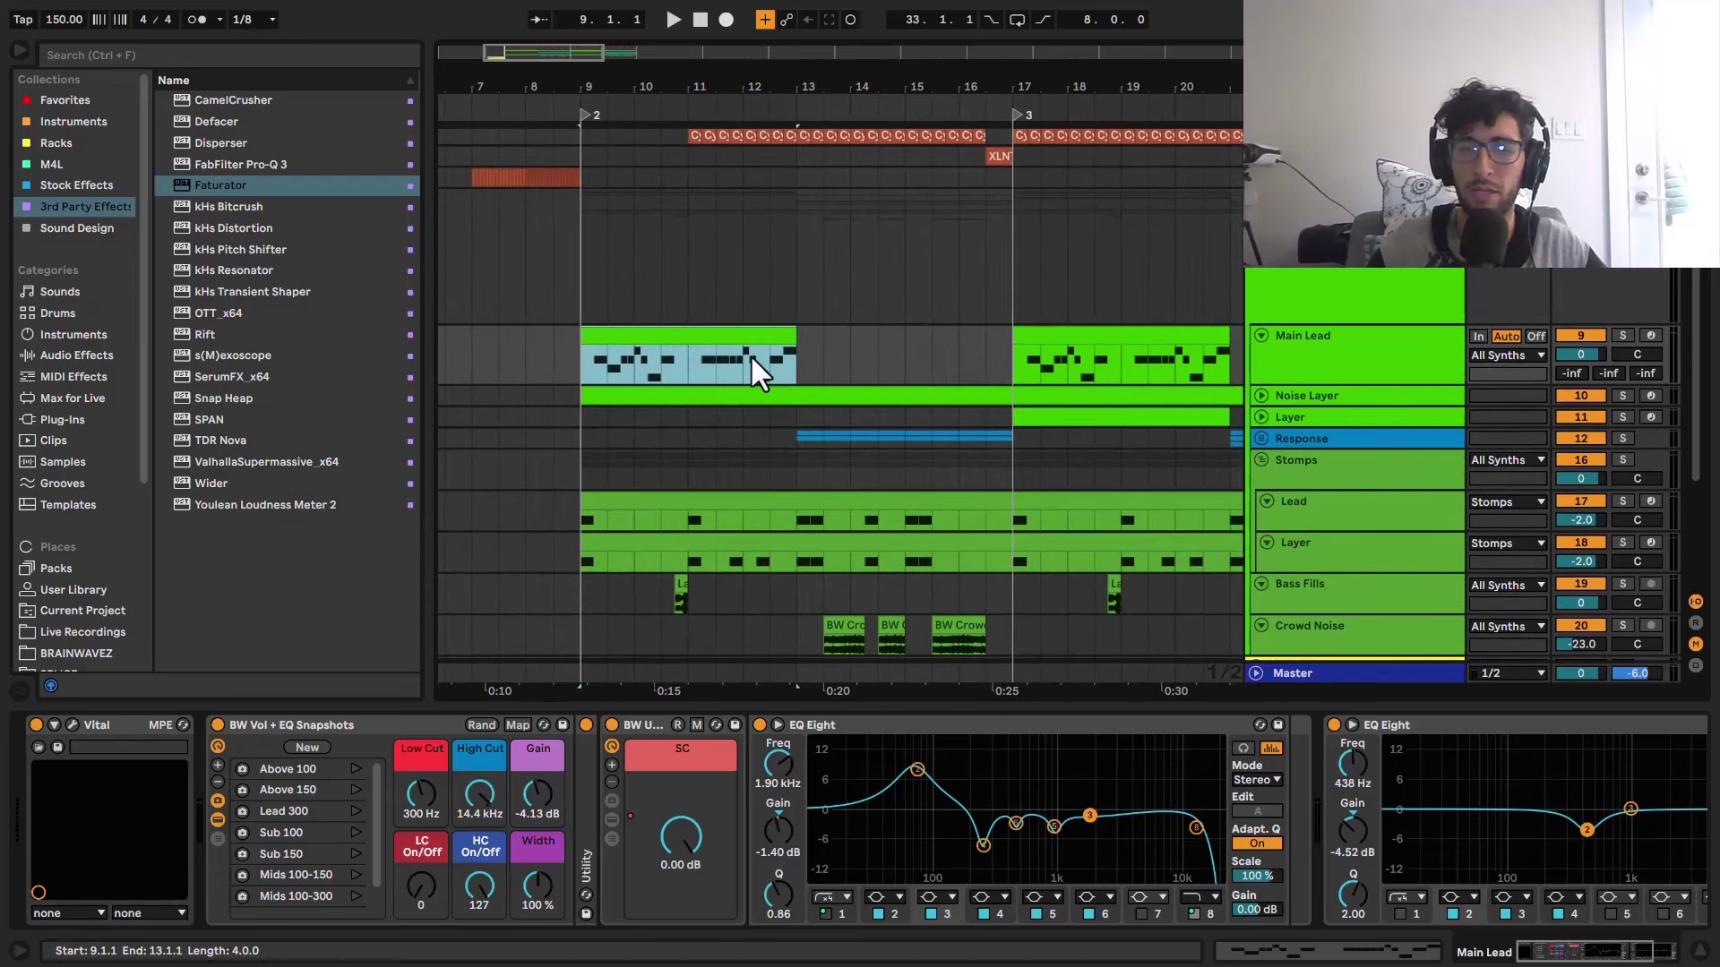
Step: Solo the Main Lead track and audition its first clip from 9.1.1
{"action": "left_click_drag", "start_coordinate": [751, 354], "coordinate": [864, 362]}
{"action": "key", "text": "space"}
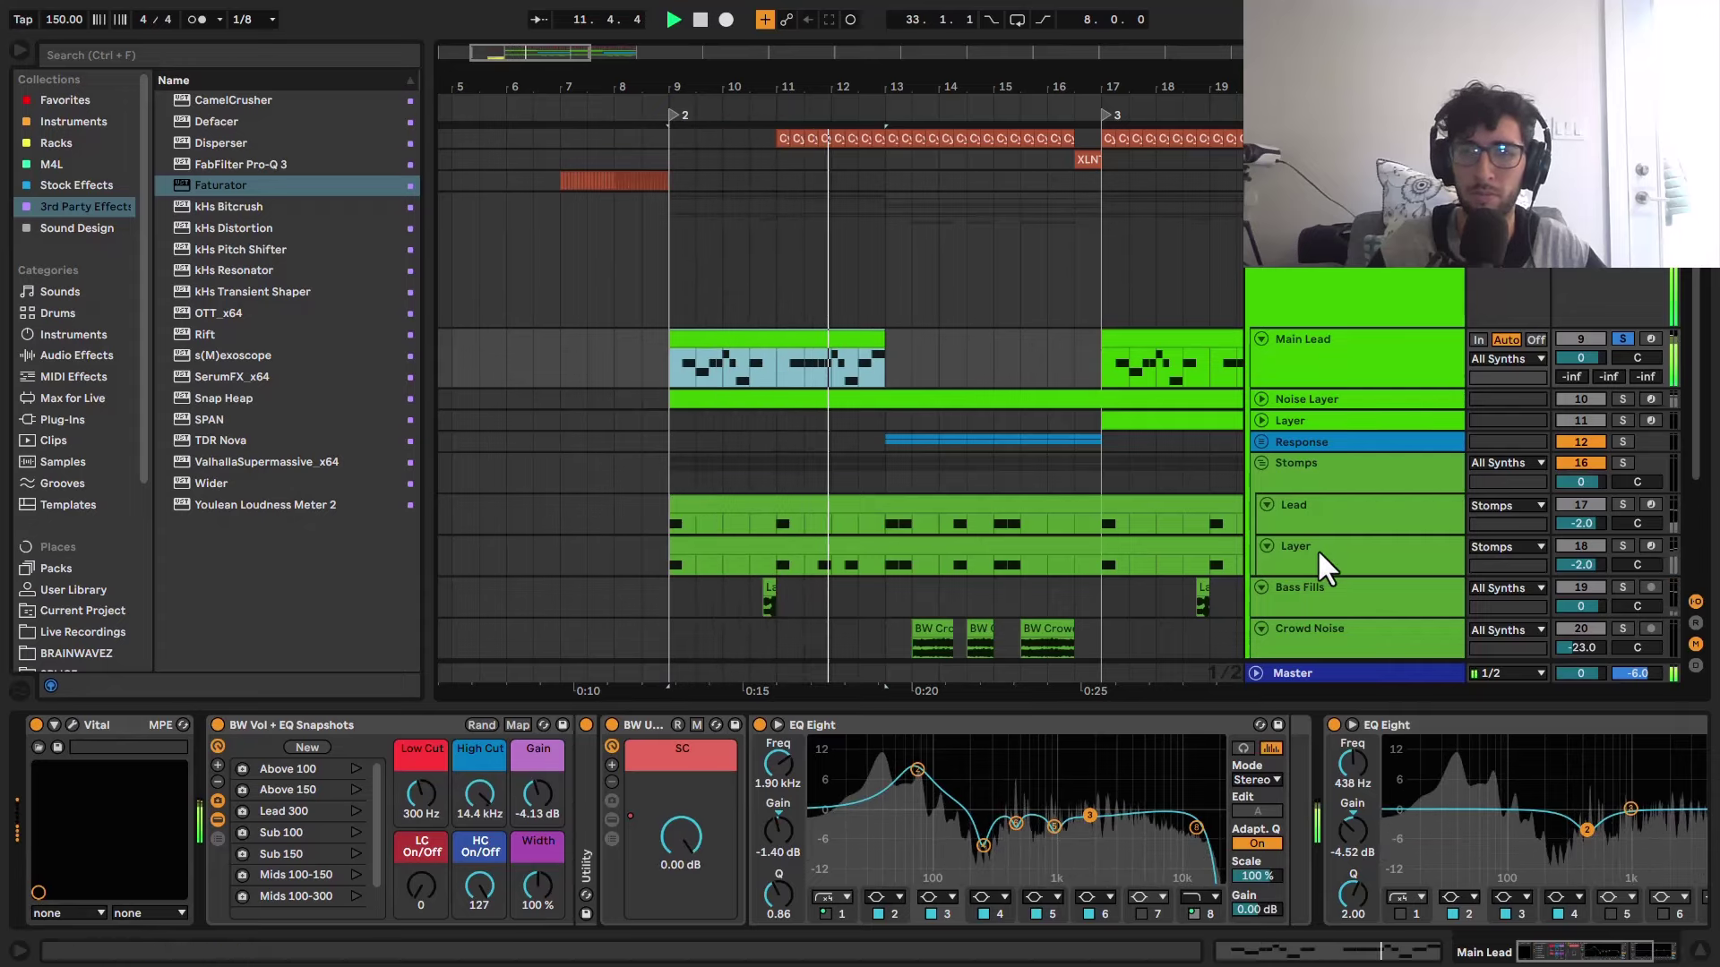
{"action": "key", "text": "space"}
Step: Open the Vital synth on the Main Lead track and browse the wavetable list of oscillator 2 without changing the wavetable
{"action": "scroll", "coordinate": [755, 235], "scroll_direction": "down", "scroll_amount": 2}
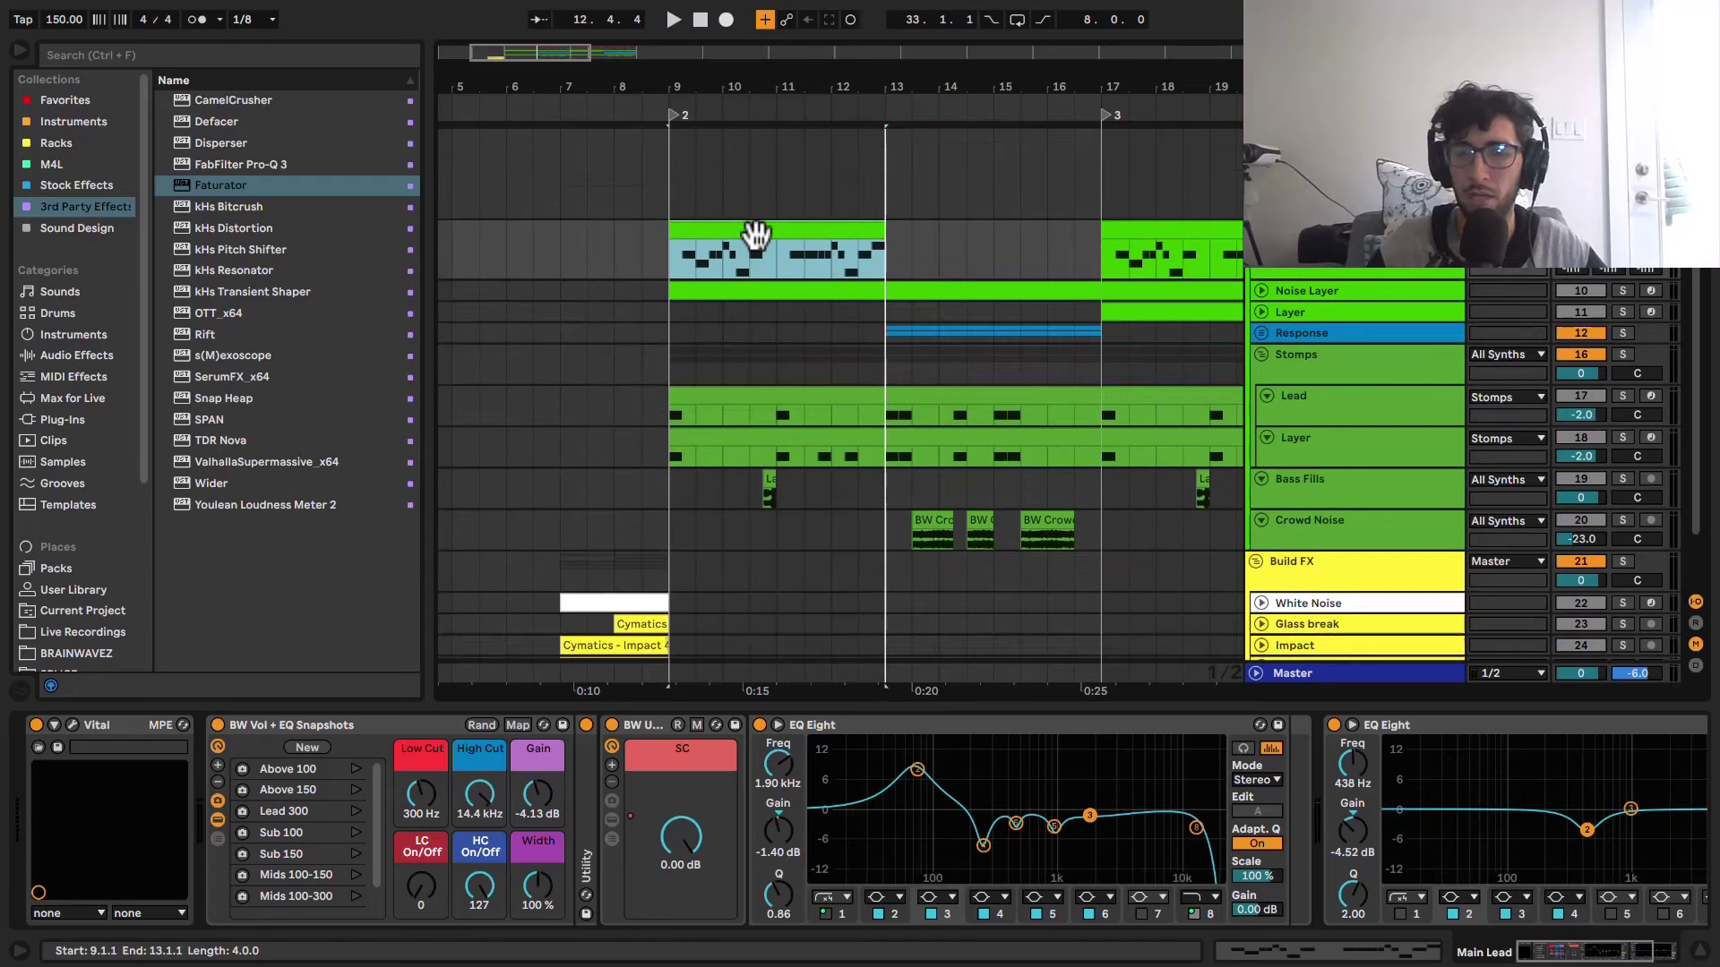
{"action": "scroll", "coordinate": [755, 235], "scroll_direction": "down", "scroll_amount": 2}
{"action": "scroll", "coordinate": [755, 234], "scroll_direction": "up", "scroll_amount": 3}
{"action": "scroll", "coordinate": [755, 235], "scroll_direction": "down", "scroll_amount": 3}
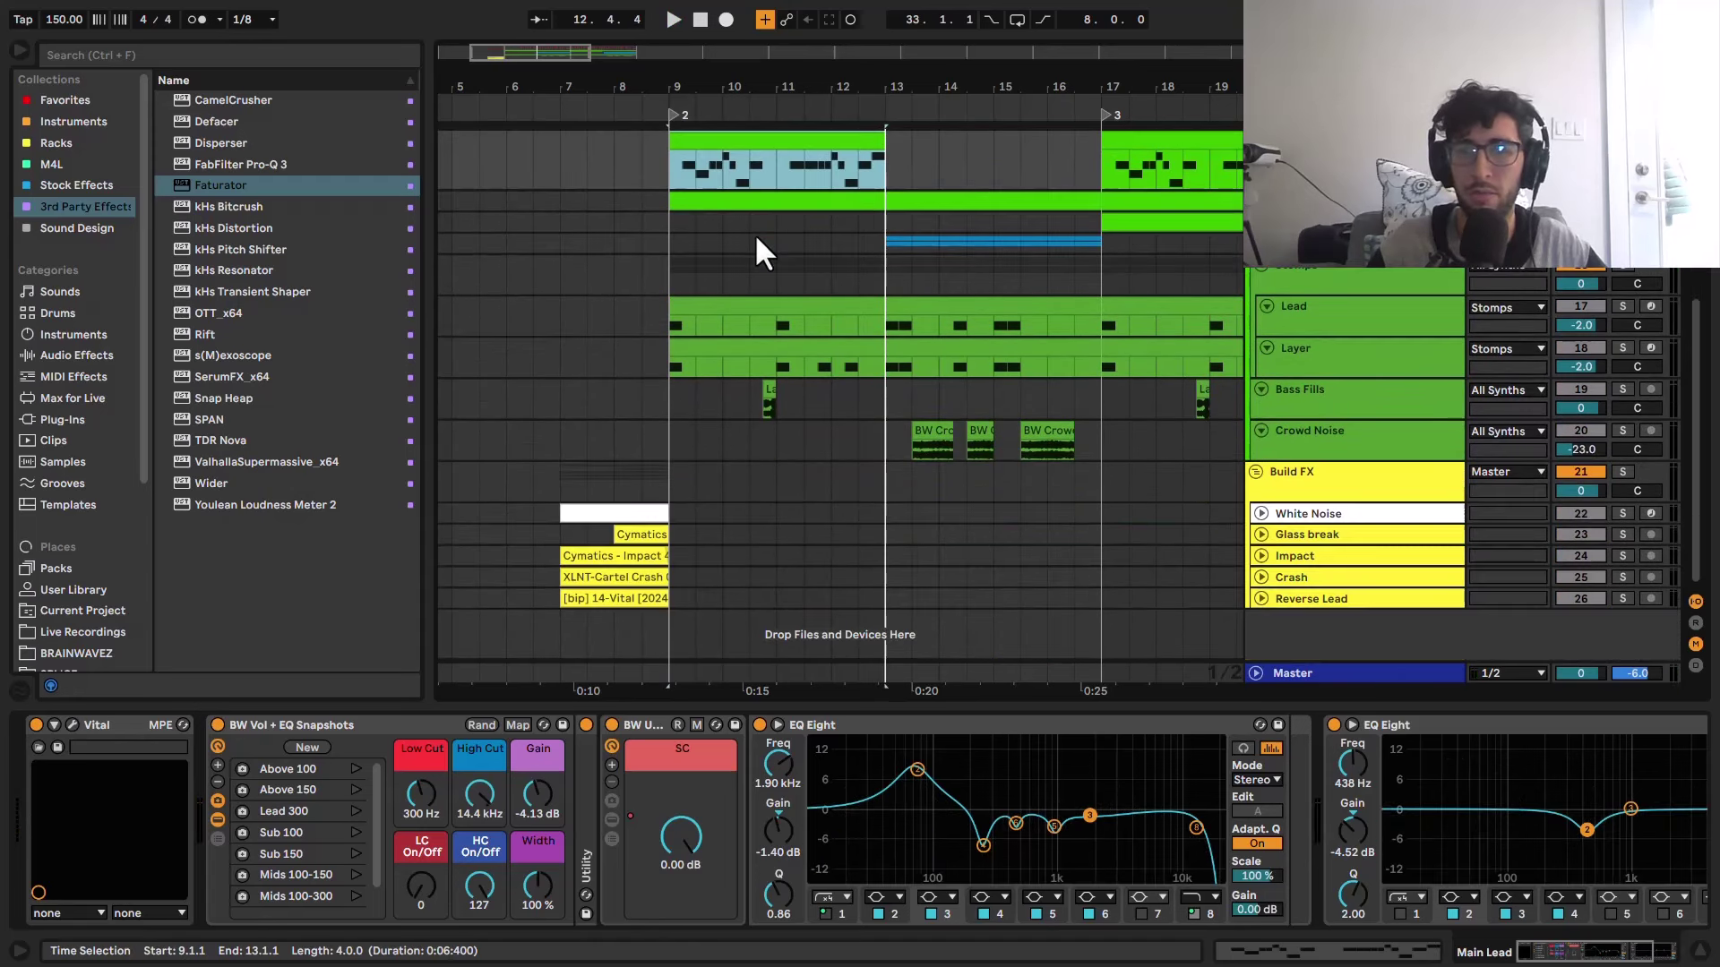
{"action": "scroll", "coordinate": [754, 233], "scroll_direction": "up", "scroll_amount": 1}
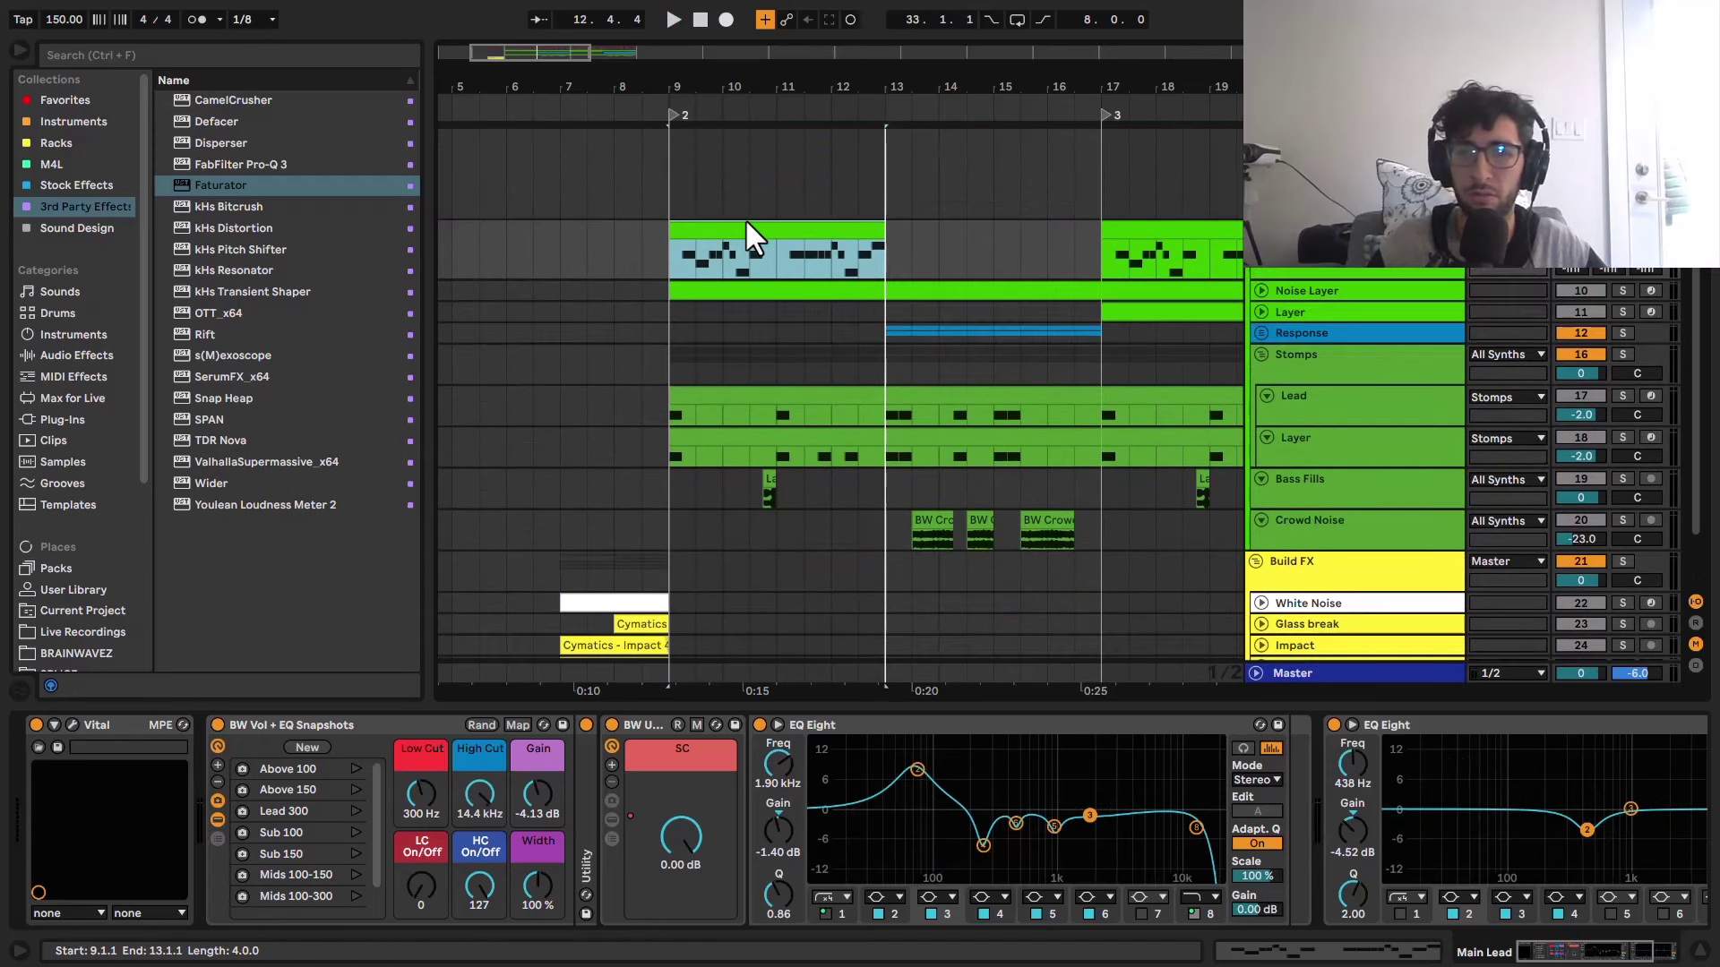
{"action": "key", "text": "ctrl+alt+p"}
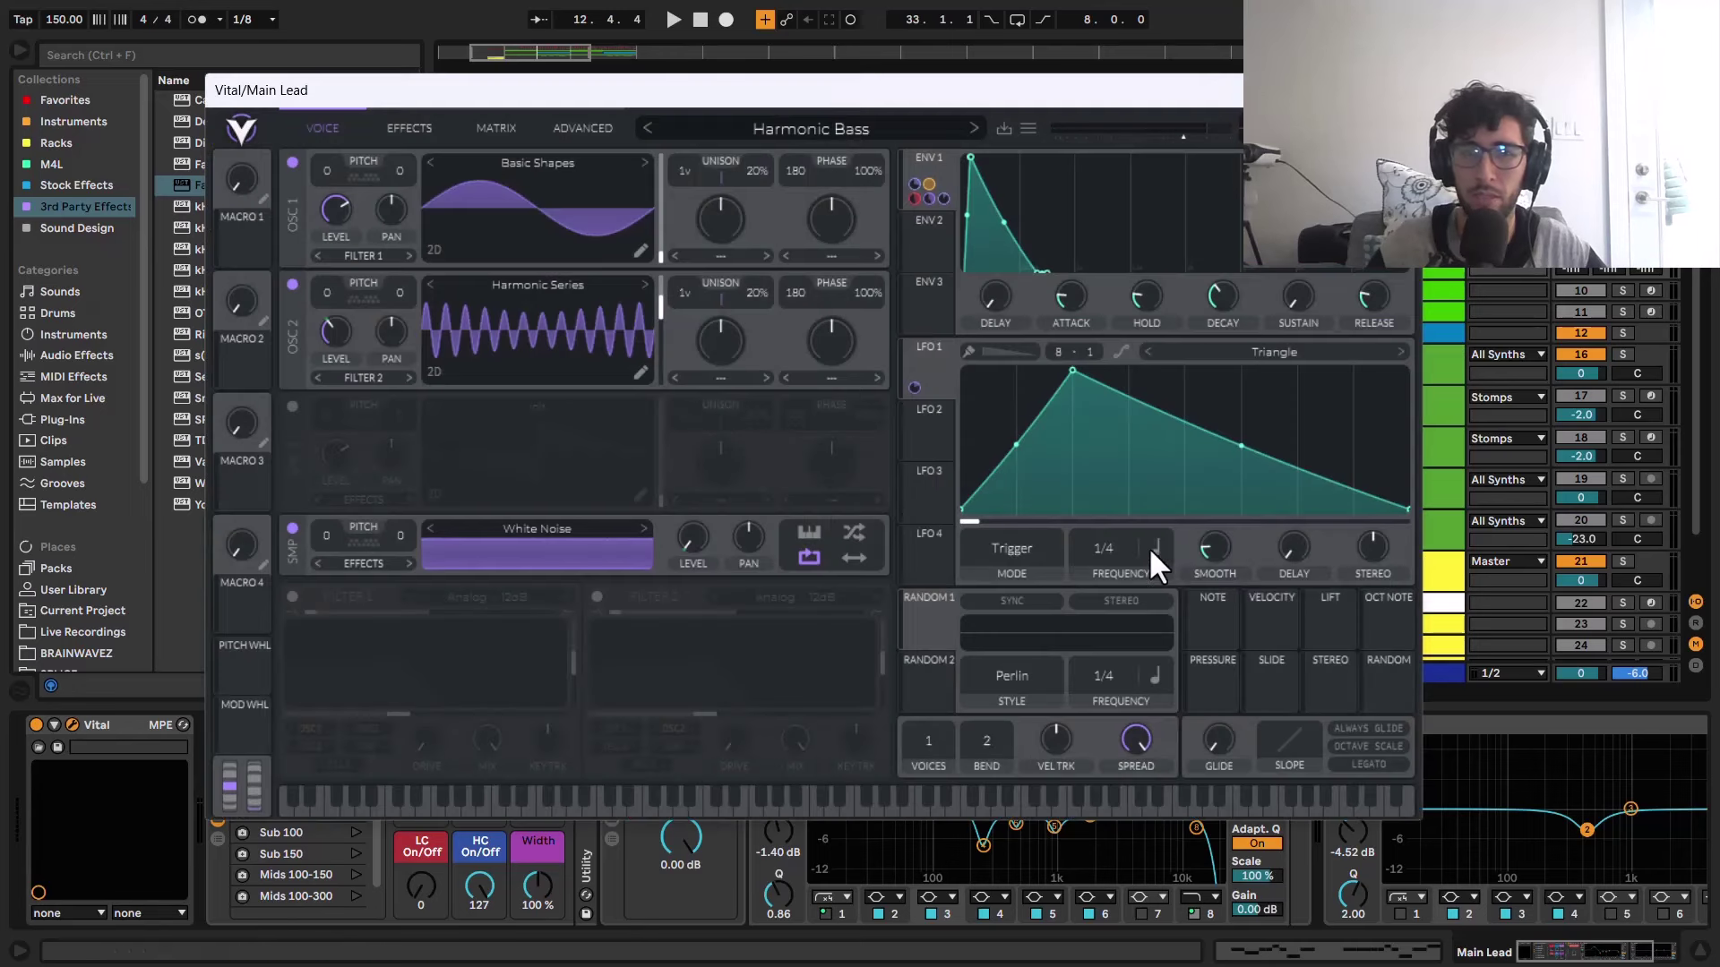
{"action": "left_click_drag", "start_coordinate": [604, 90], "coordinate": [577, 9]}
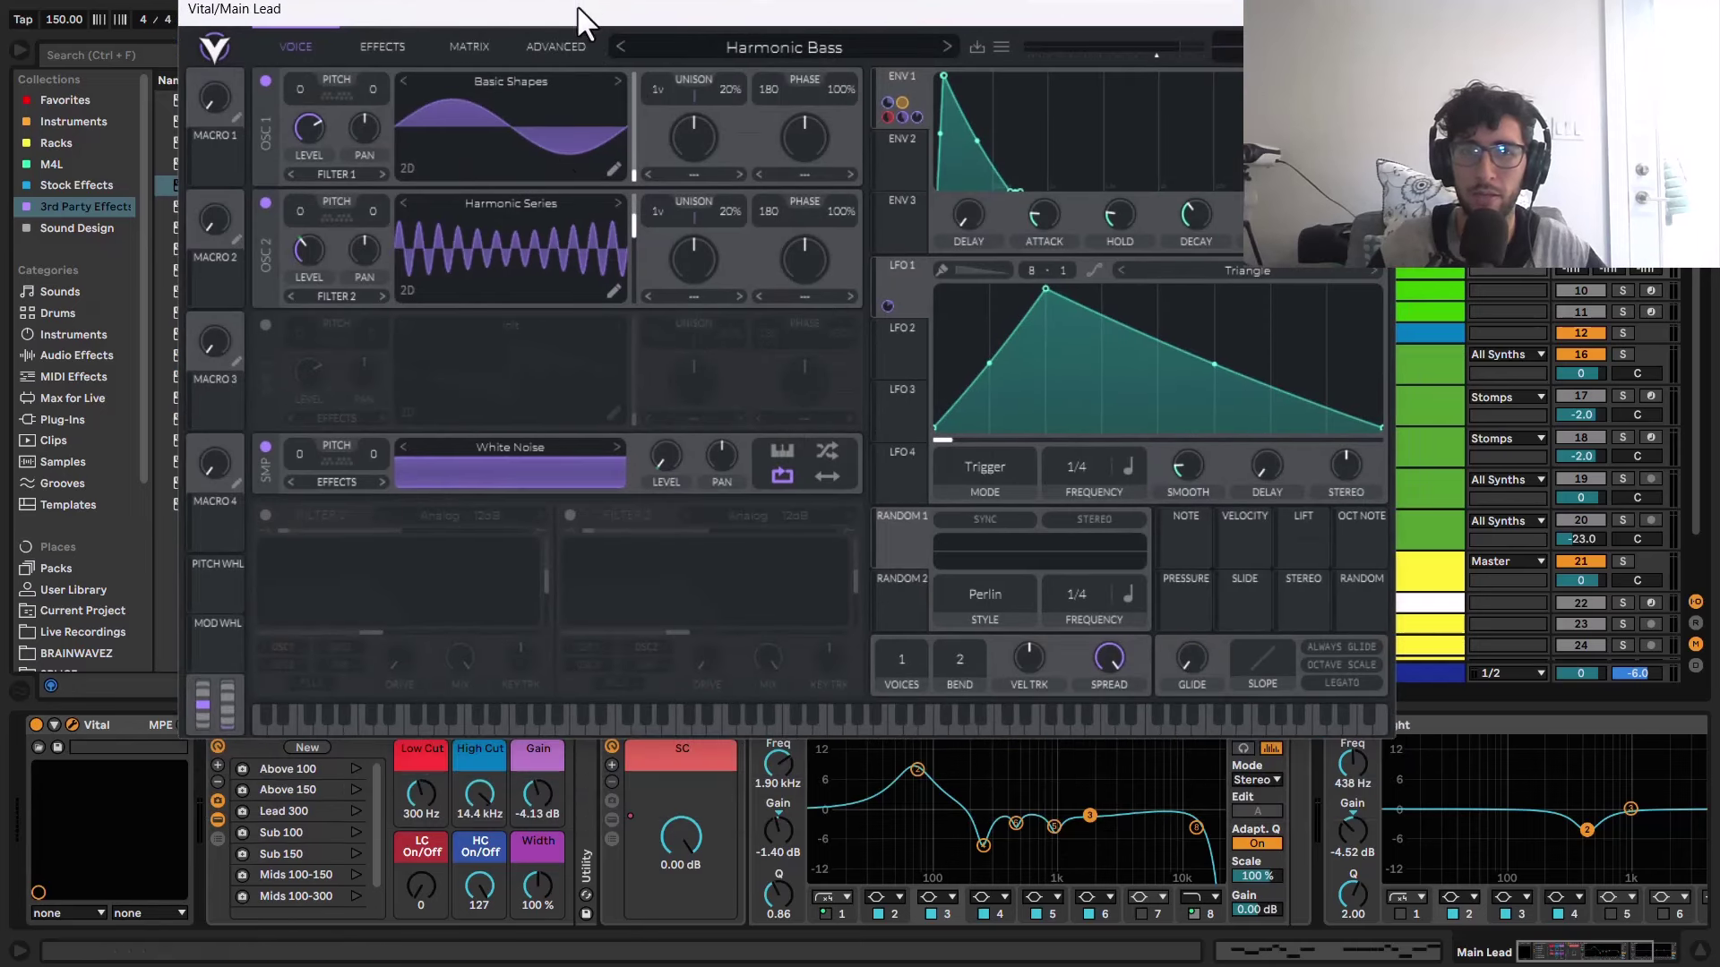
{"action": "left_click", "coordinate": [511, 202]}
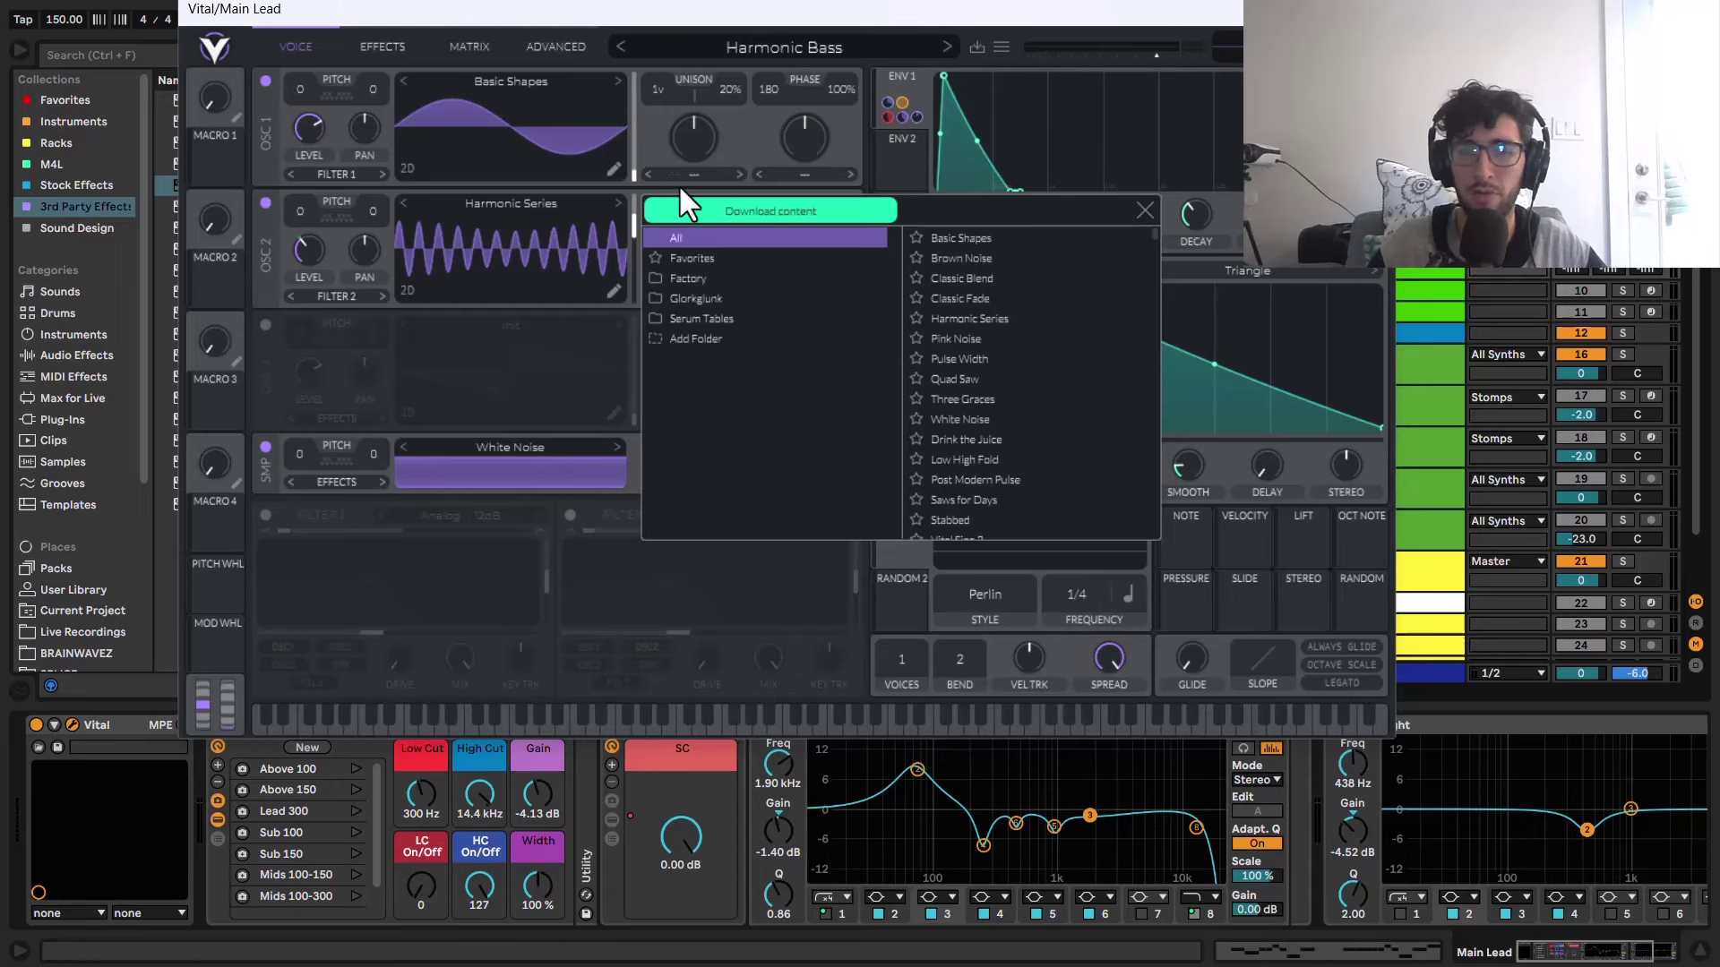
{"action": "left_click_drag", "start_coordinate": [842, 22], "coordinate": [899, 133]}
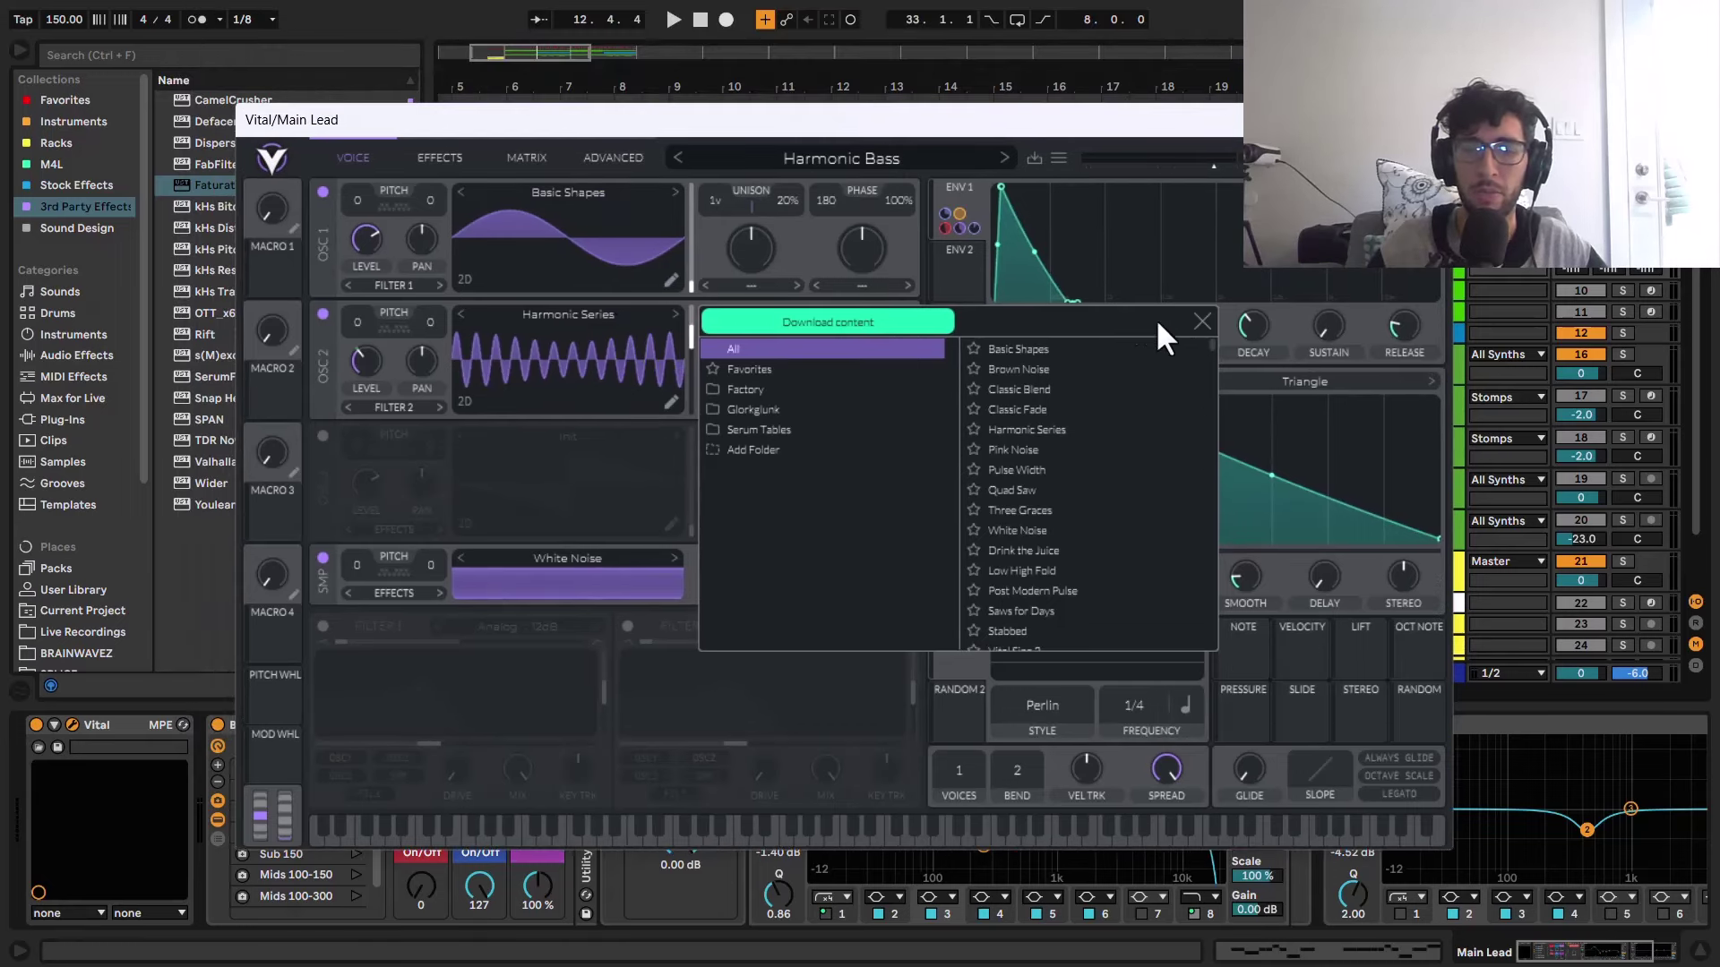
{"action": "left_click", "coordinate": [1225, 258]}
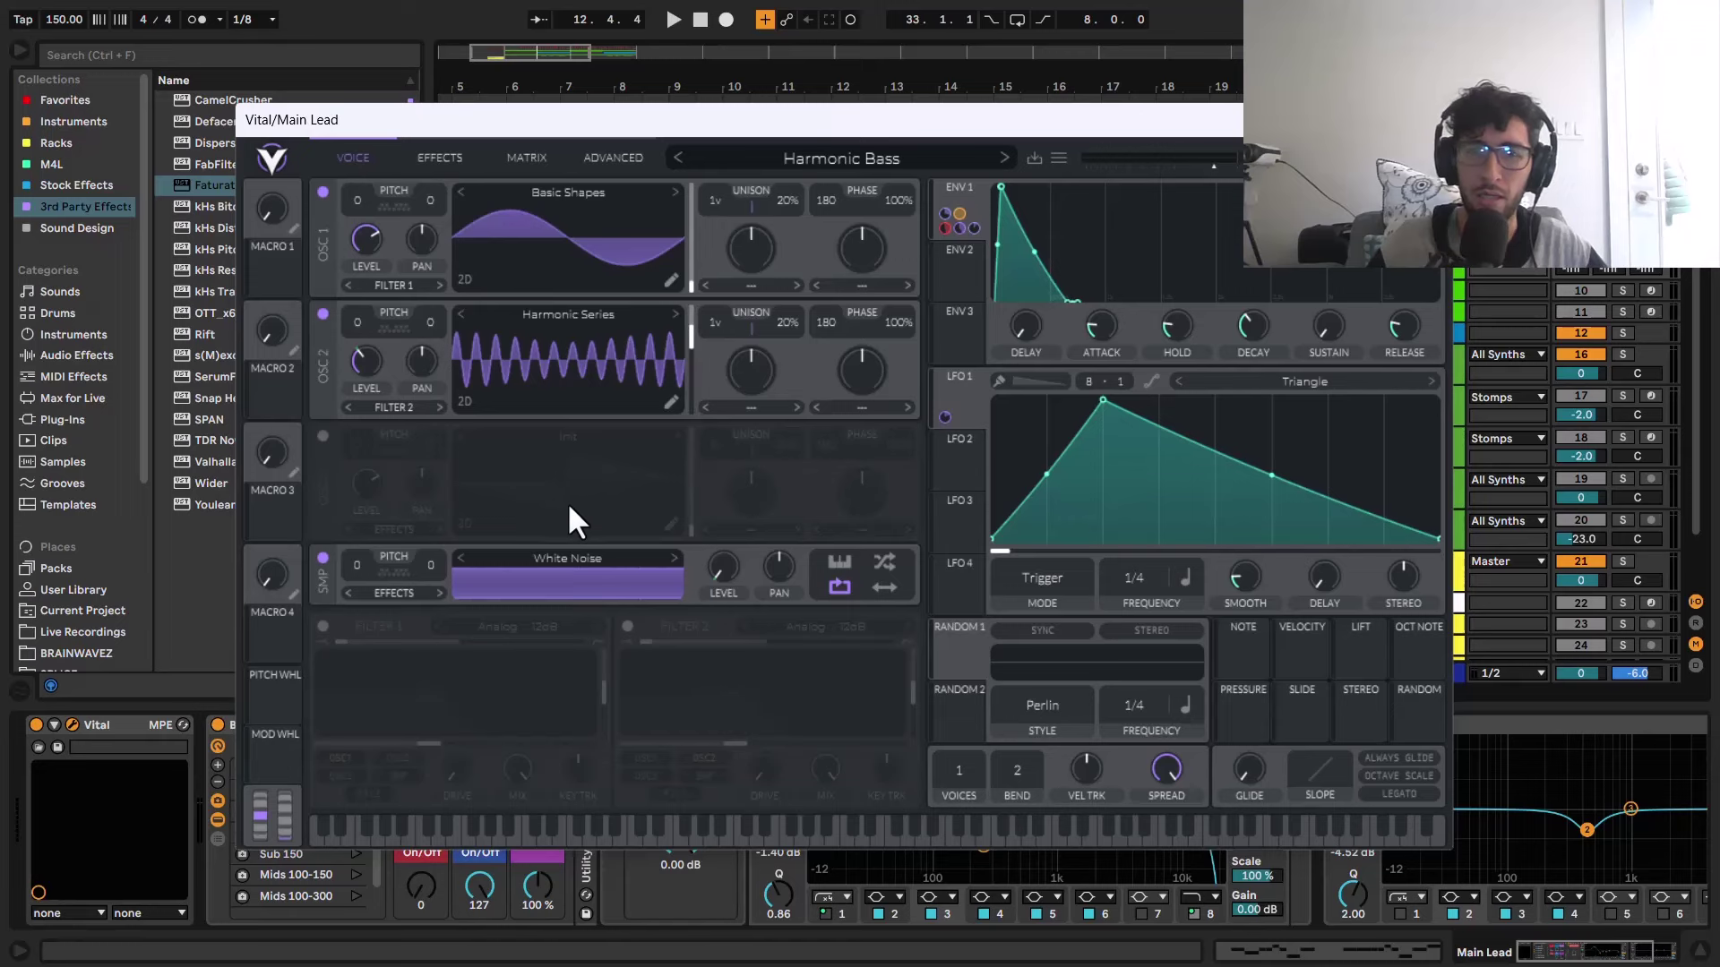
Step: Check Vital's effects page, and turn off the White Noise sampler and oscillator 2
{"action": "left_click", "coordinate": [412, 167]}
{"action": "left_click", "coordinate": [351, 154]}
{"action": "left_click", "coordinate": [429, 161]}
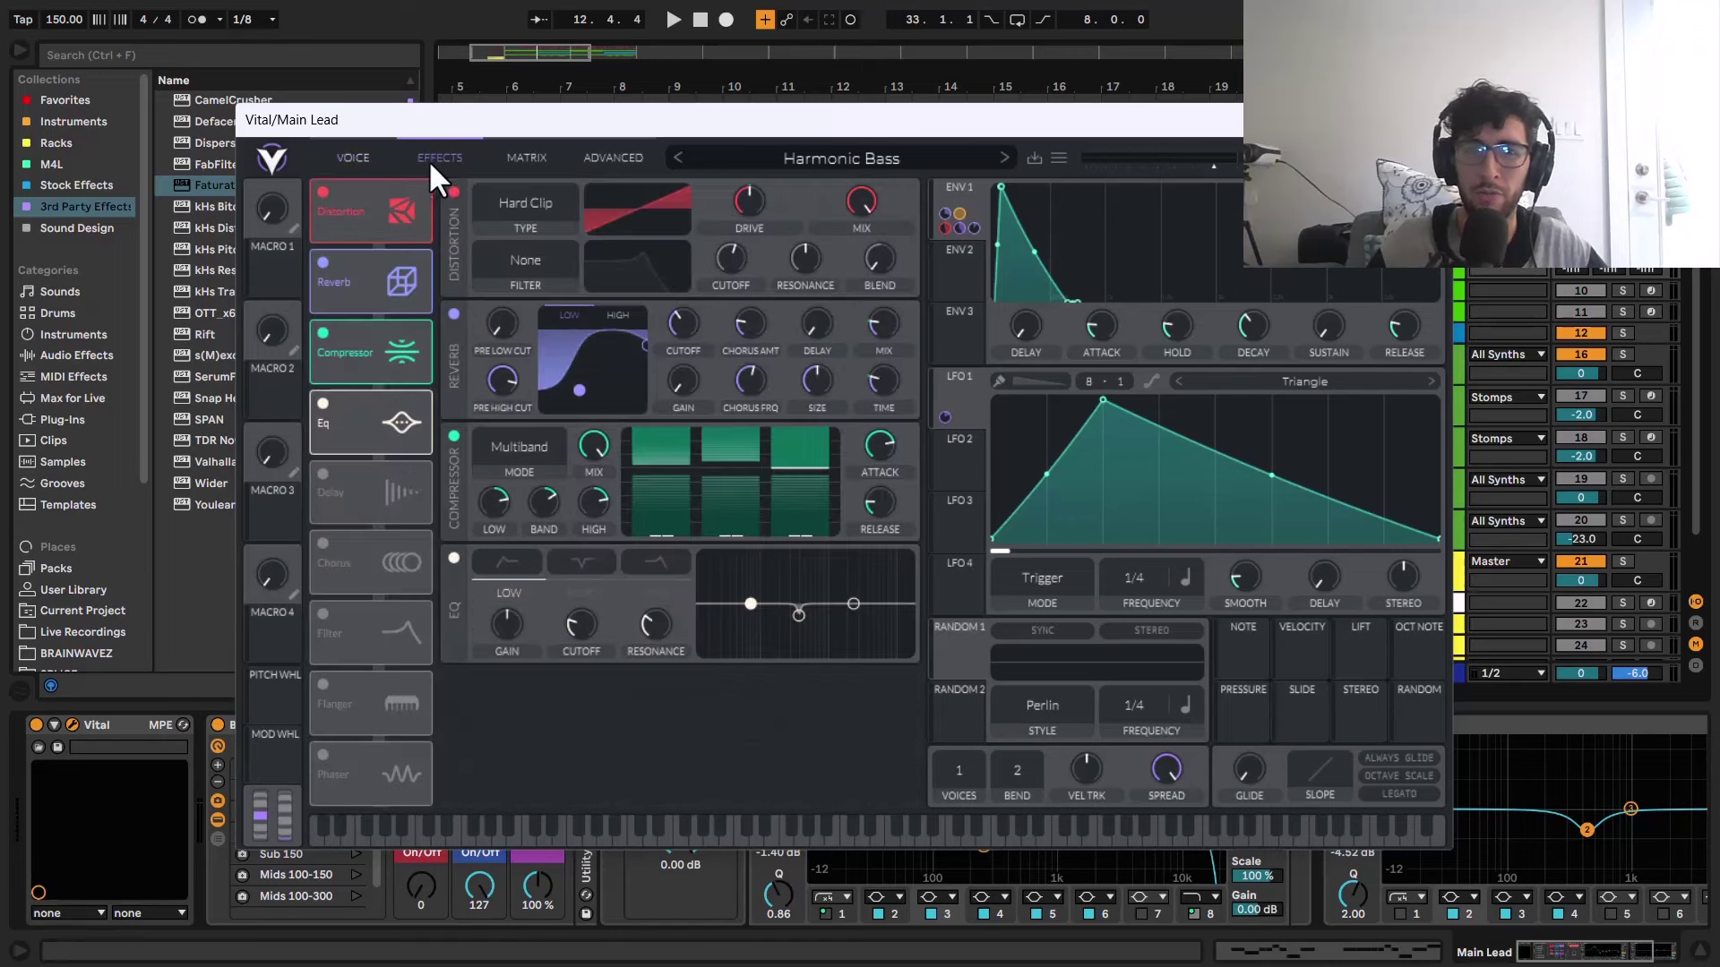
{"action": "left_click", "coordinate": [358, 157]}
{"action": "left_click", "coordinate": [322, 557]}
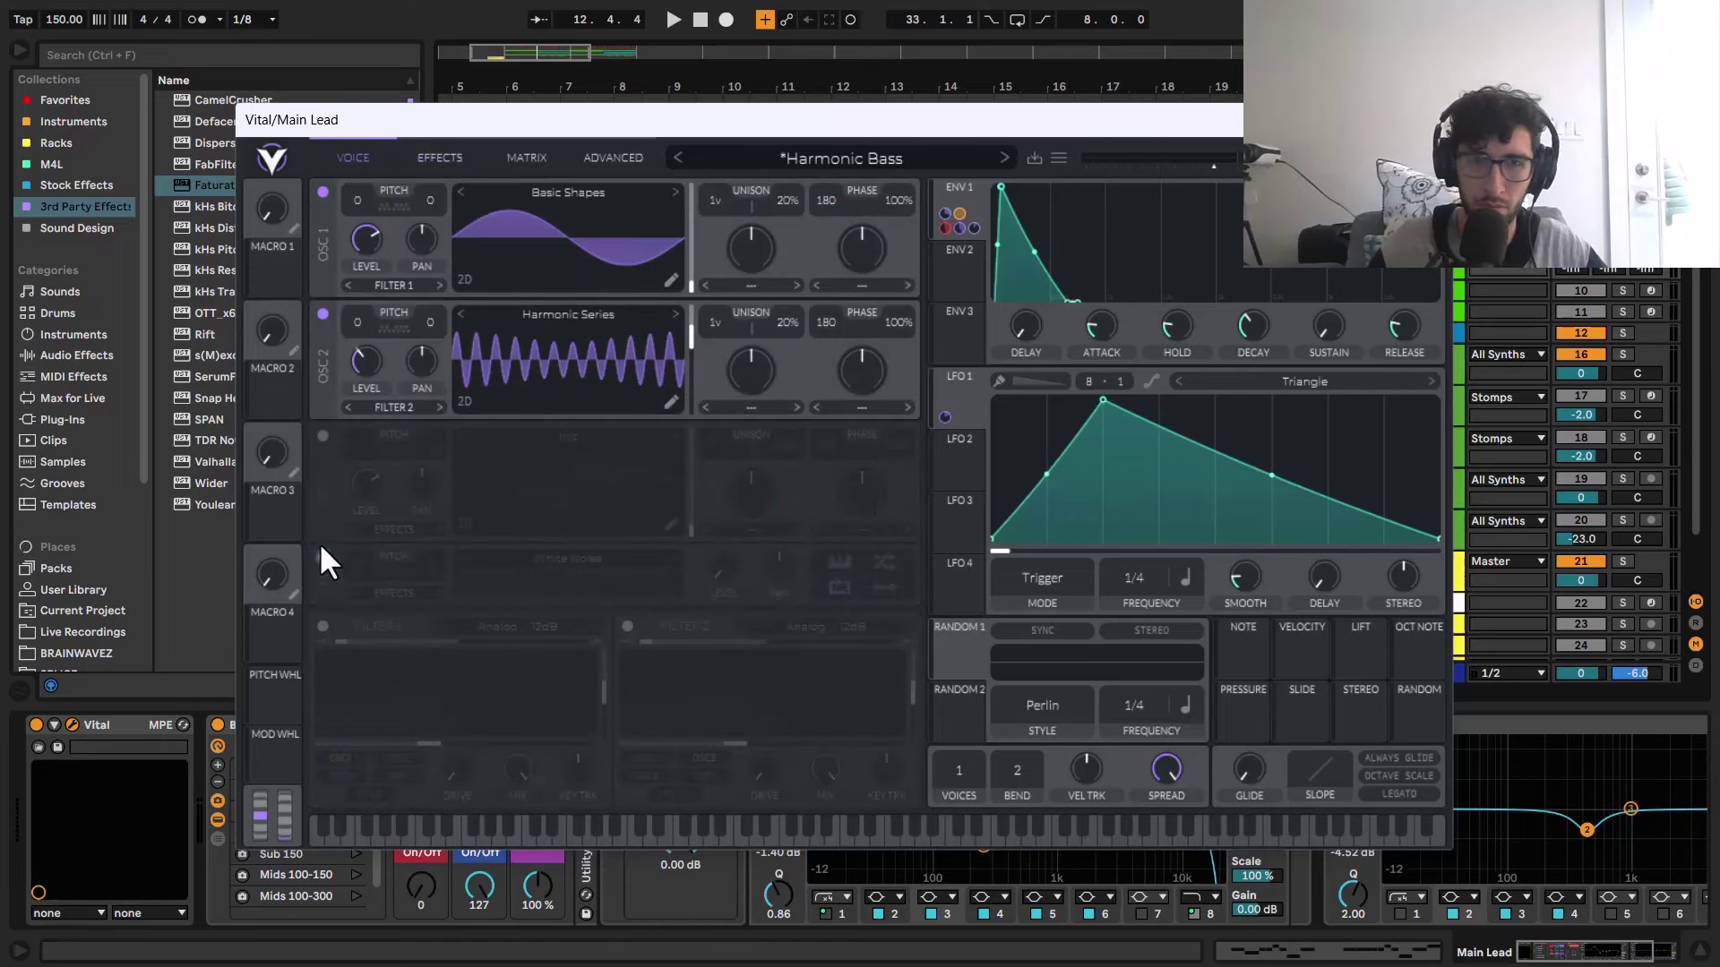
{"action": "left_click", "coordinate": [323, 313]}
Step: Turn off the EQ, Compressor, Reverb and Distortion effects in Vital
{"action": "left_click", "coordinate": [437, 161]}
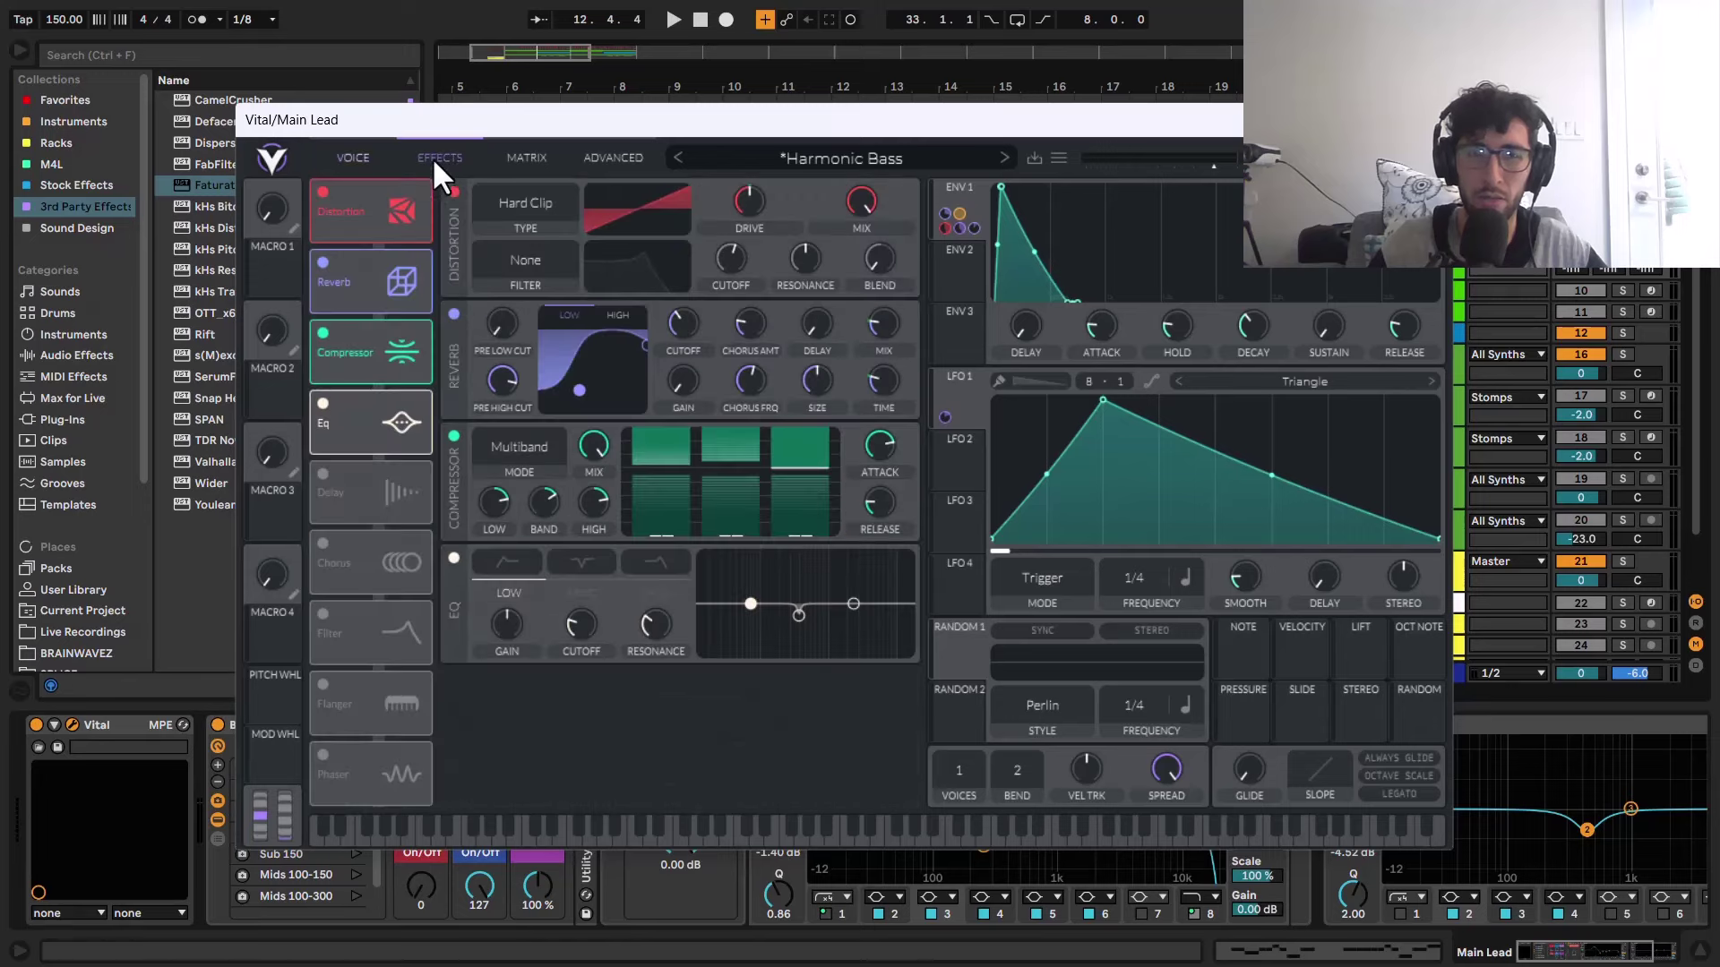
{"action": "left_click", "coordinate": [323, 401]}
{"action": "left_click", "coordinate": [322, 333]}
{"action": "left_click", "coordinate": [319, 264]}
{"action": "left_click", "coordinate": [319, 192]}
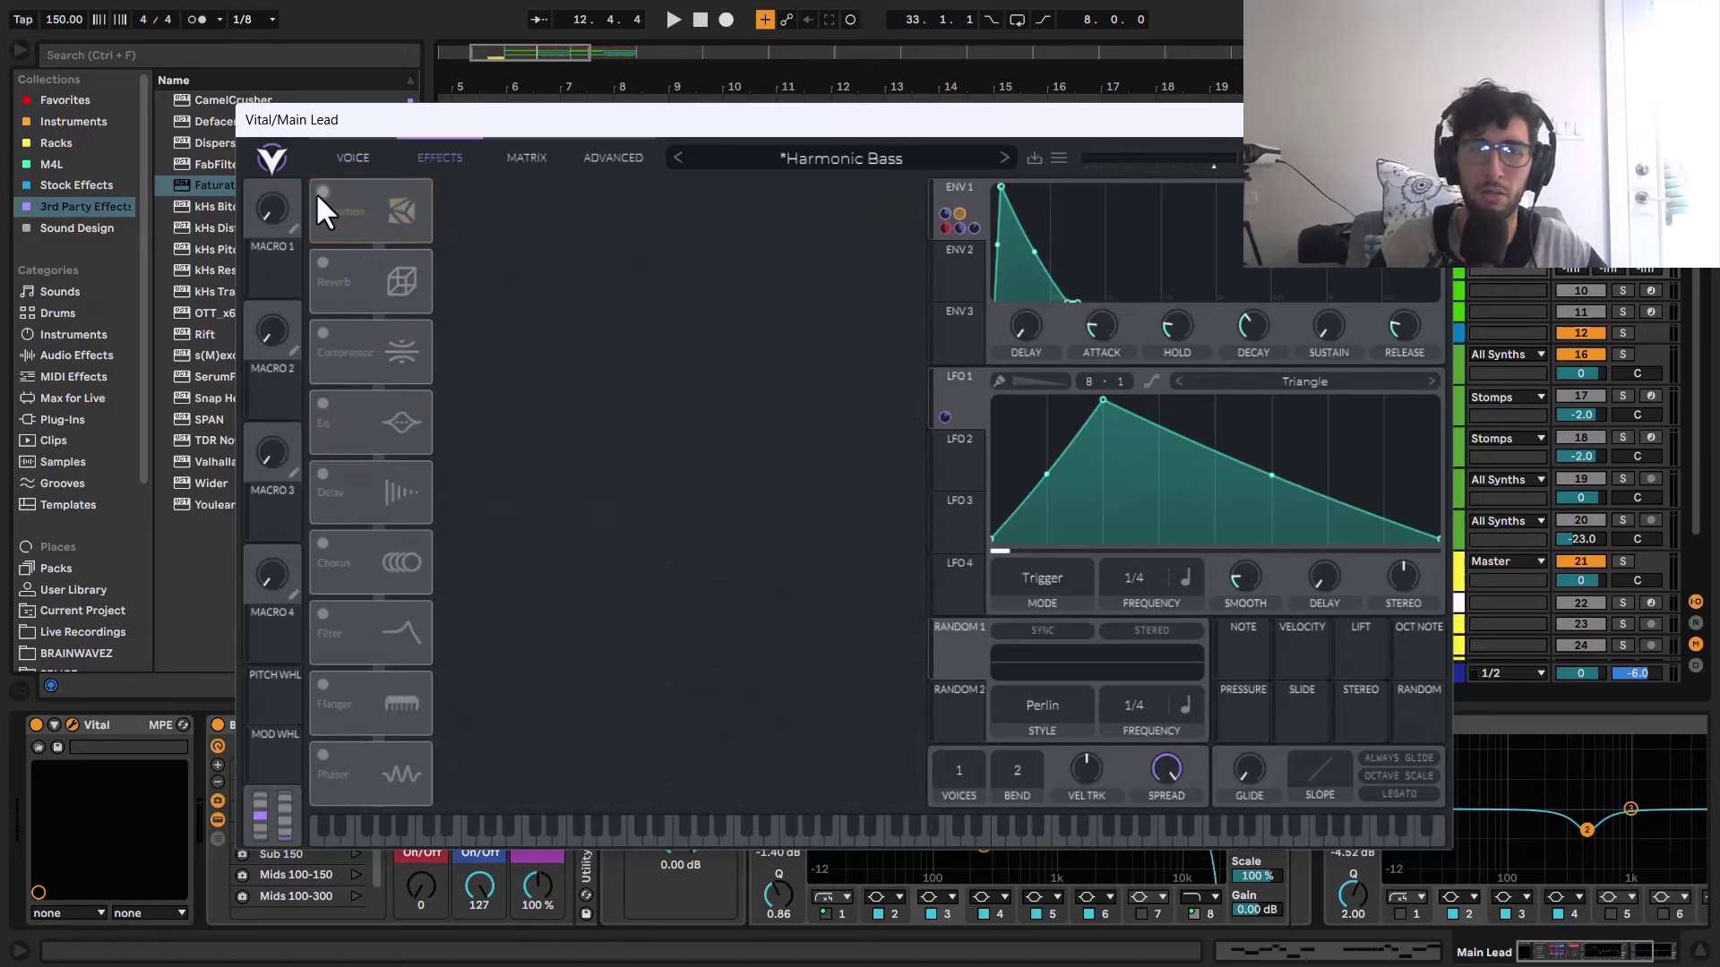
Step: Return to Vital's oscillators, hide the plug-in window, and play the Main Lead clip with only oscillator 1
{"action": "left_click", "coordinate": [384, 151]}
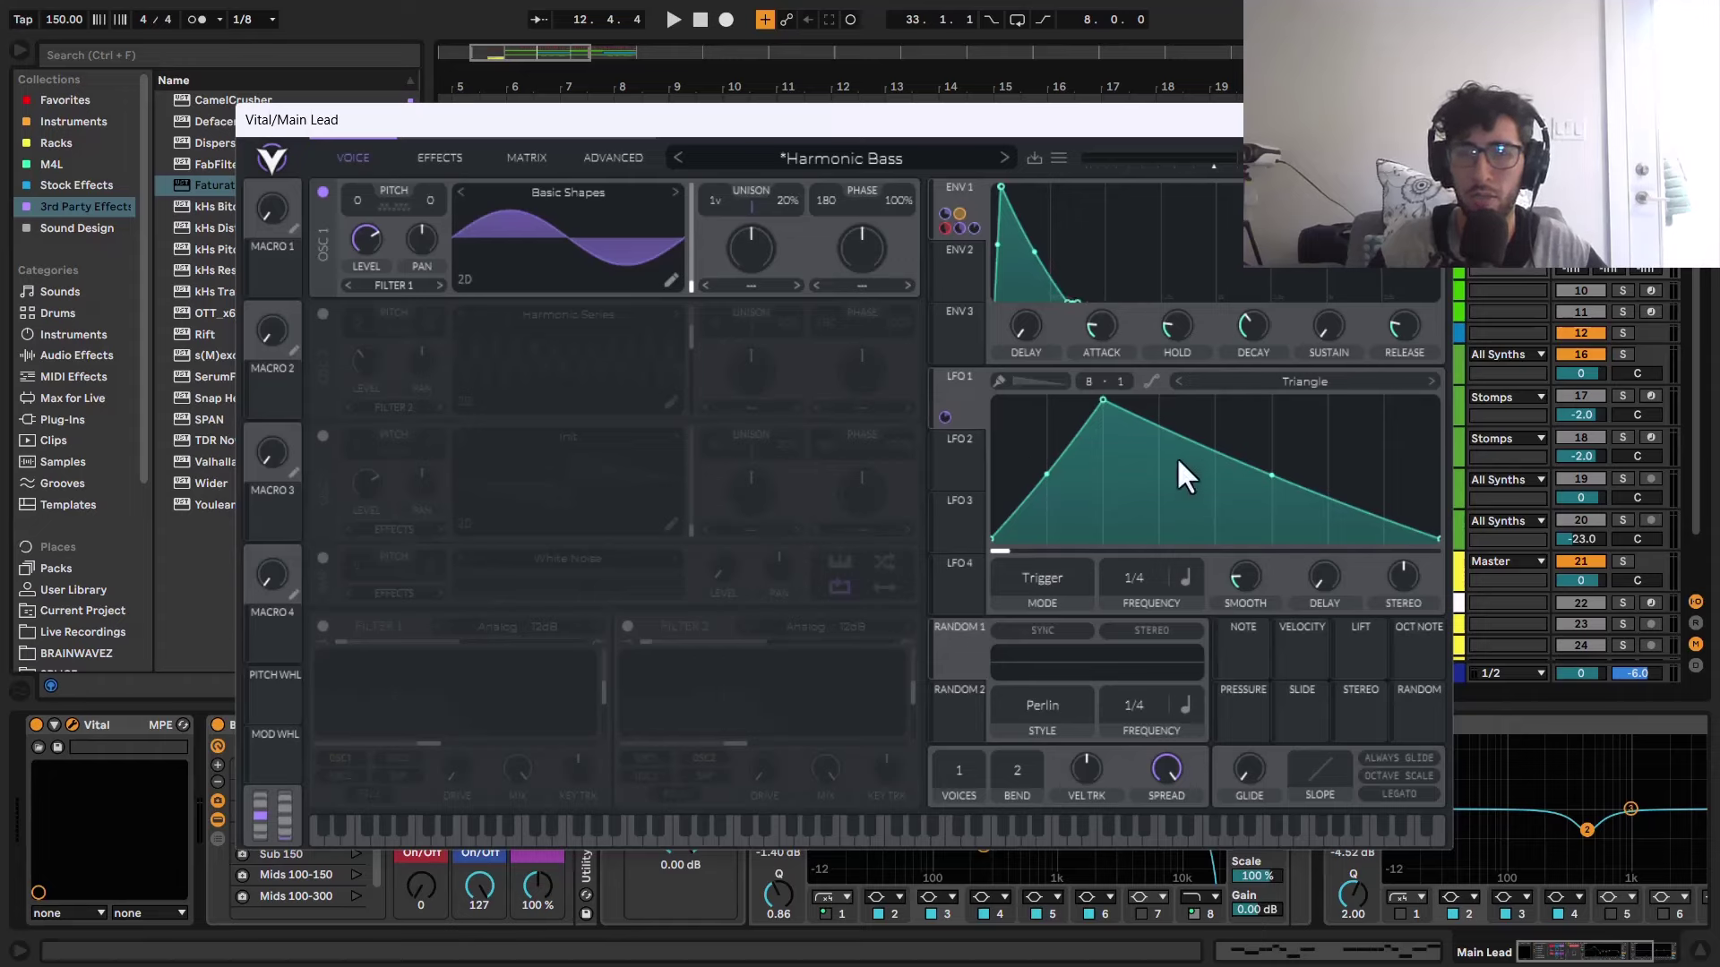
{"action": "key", "text": "ctrl+alt+p"}
{"action": "left_click", "coordinate": [761, 233]}
{"action": "key", "text": "space"}
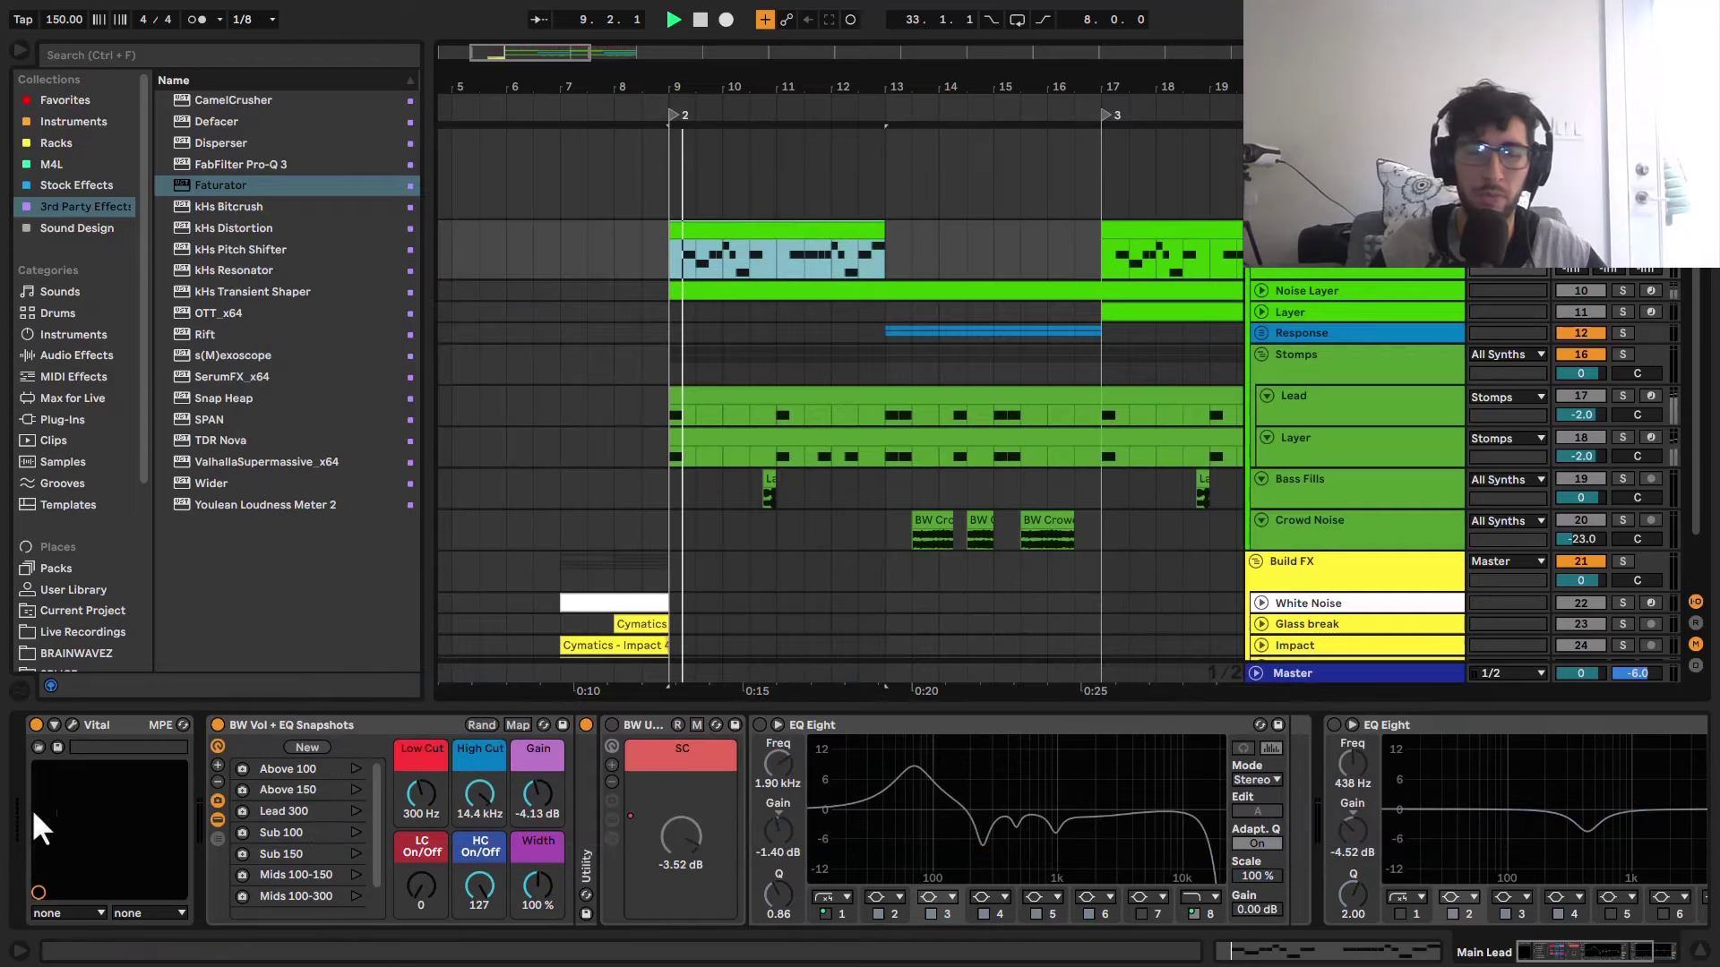
Step: Reopen Vital on the Main Lead track, turn oscillator 2 back on, and play the clip with both oscillators
{"action": "left_click", "coordinate": [69, 723]}
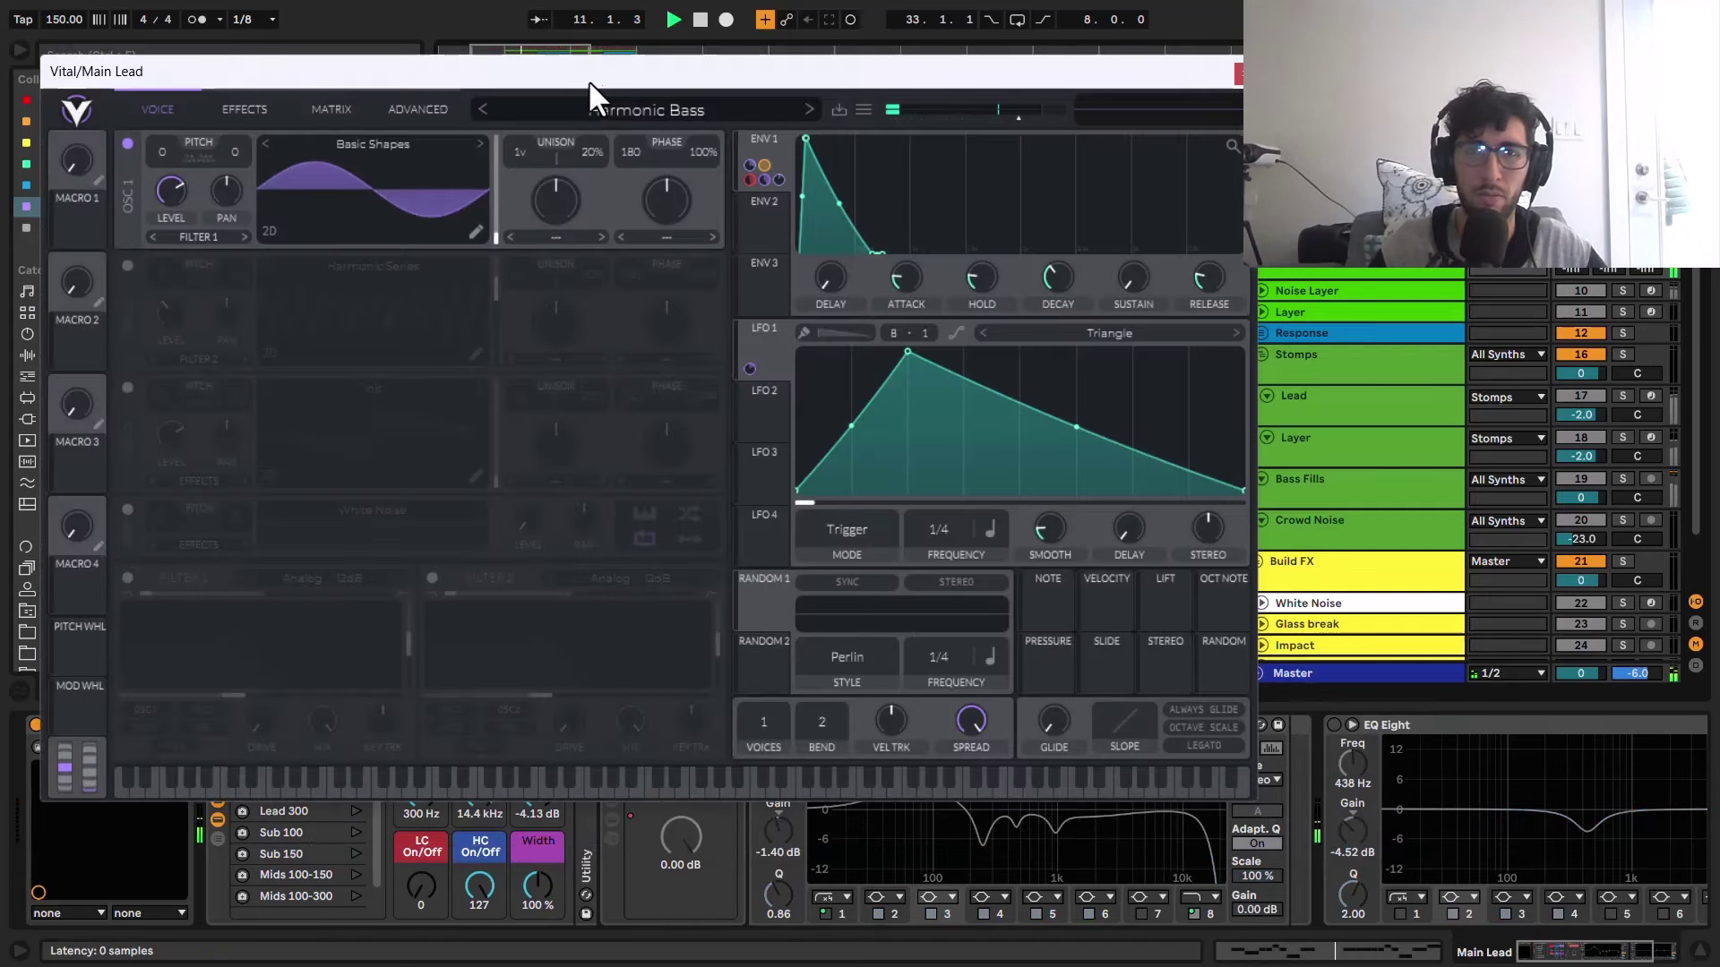
{"action": "left_click_drag", "start_coordinate": [588, 79], "coordinate": [648, 67]}
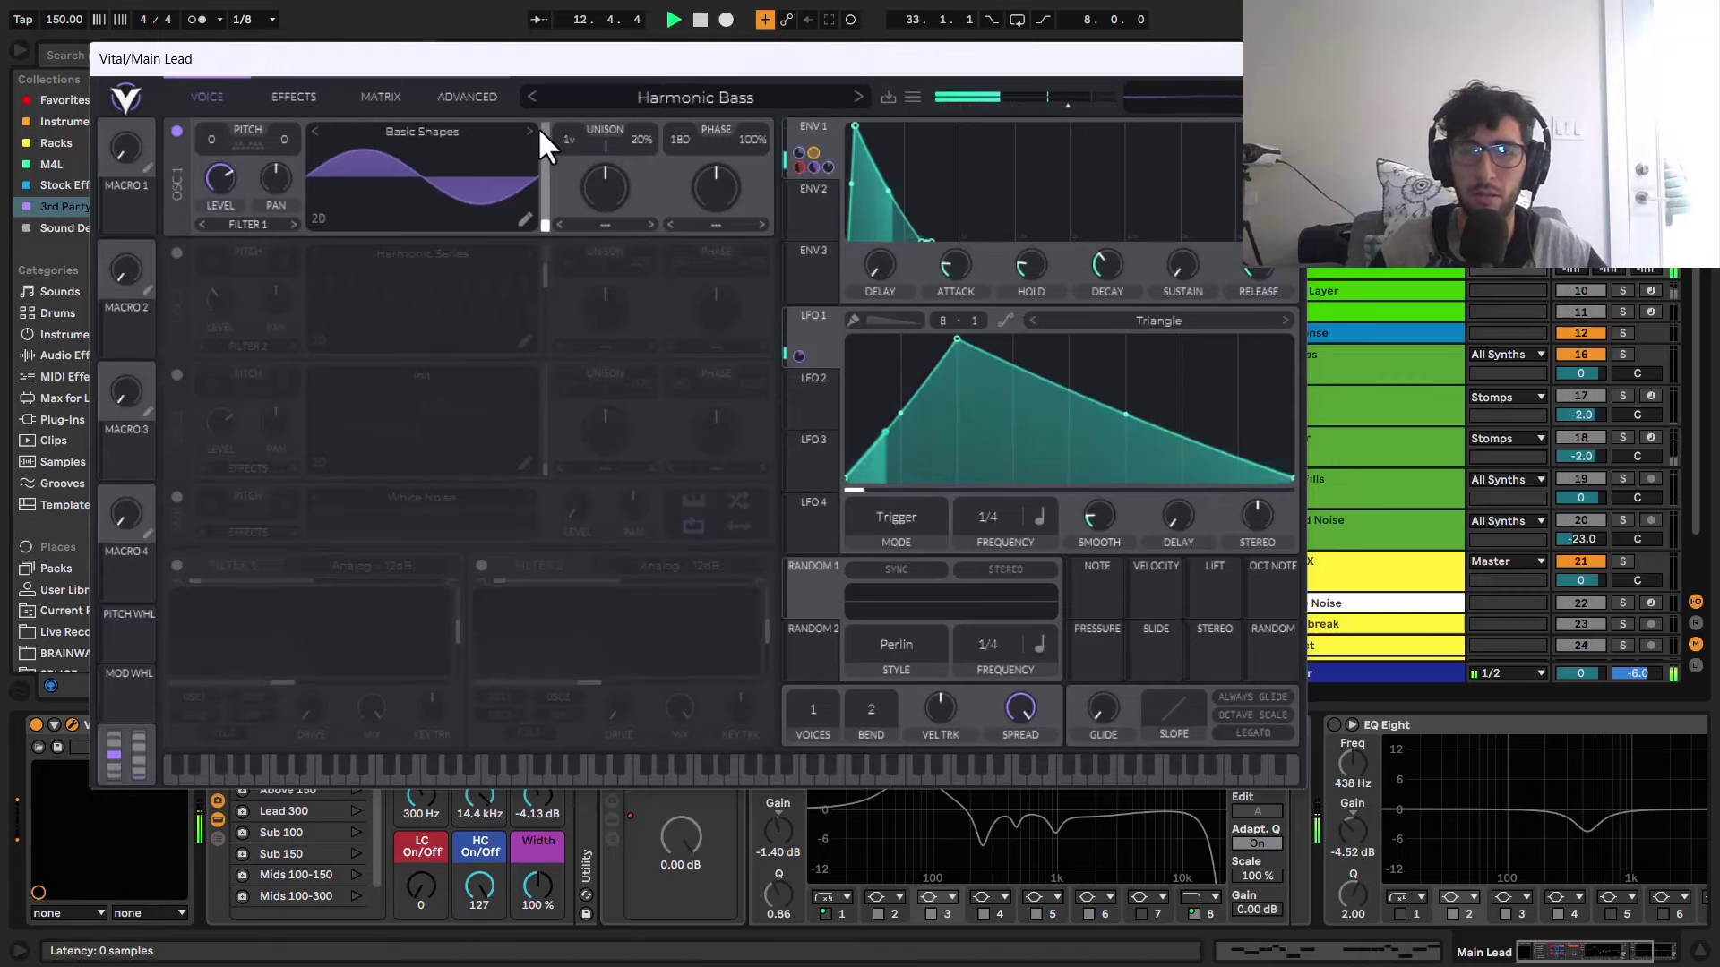
{"action": "key", "text": "space"}
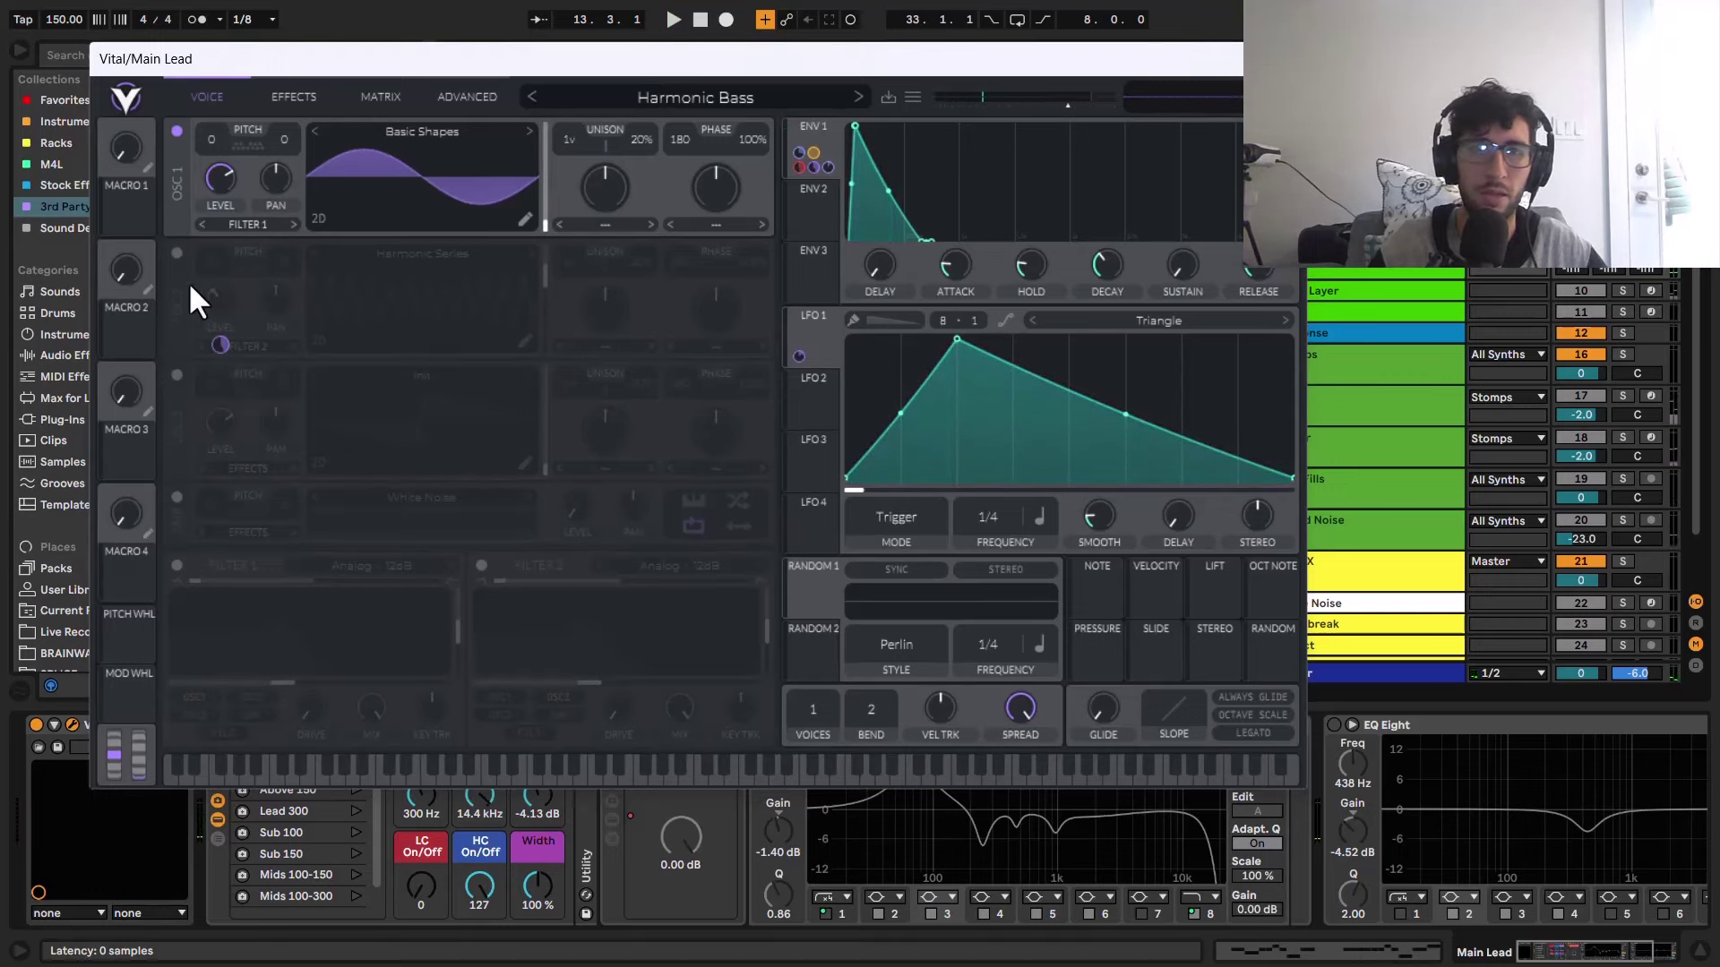
{"action": "left_click", "coordinate": [177, 255]}
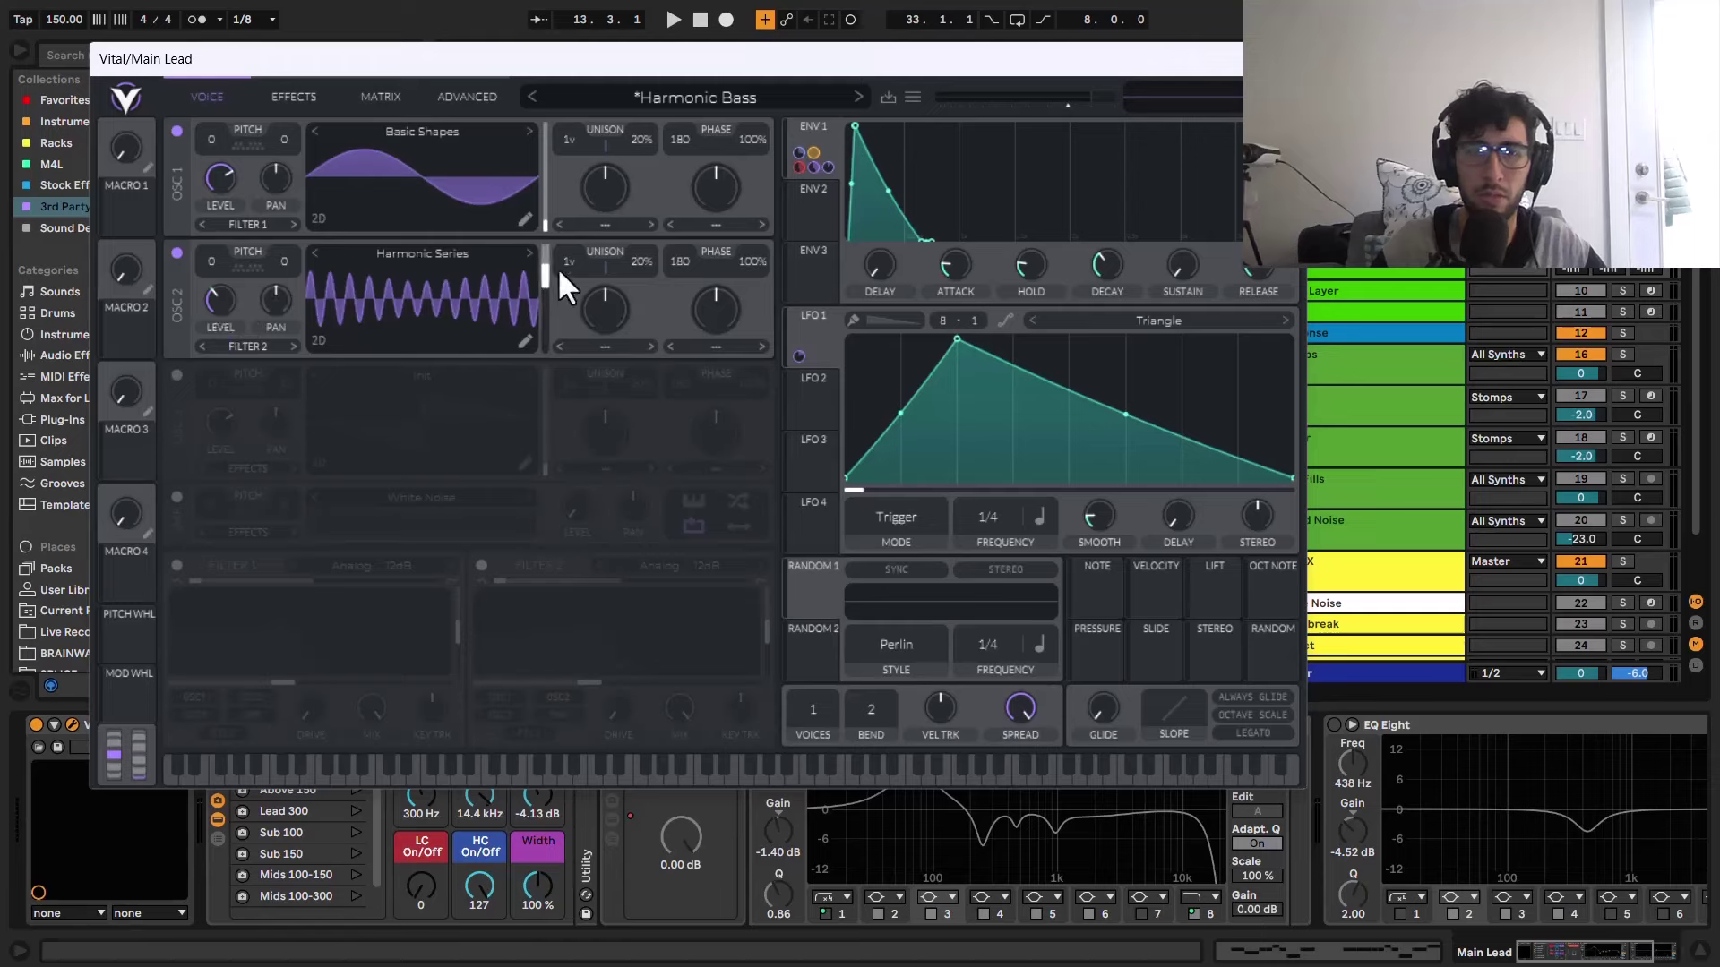
{"action": "key", "text": "space"}
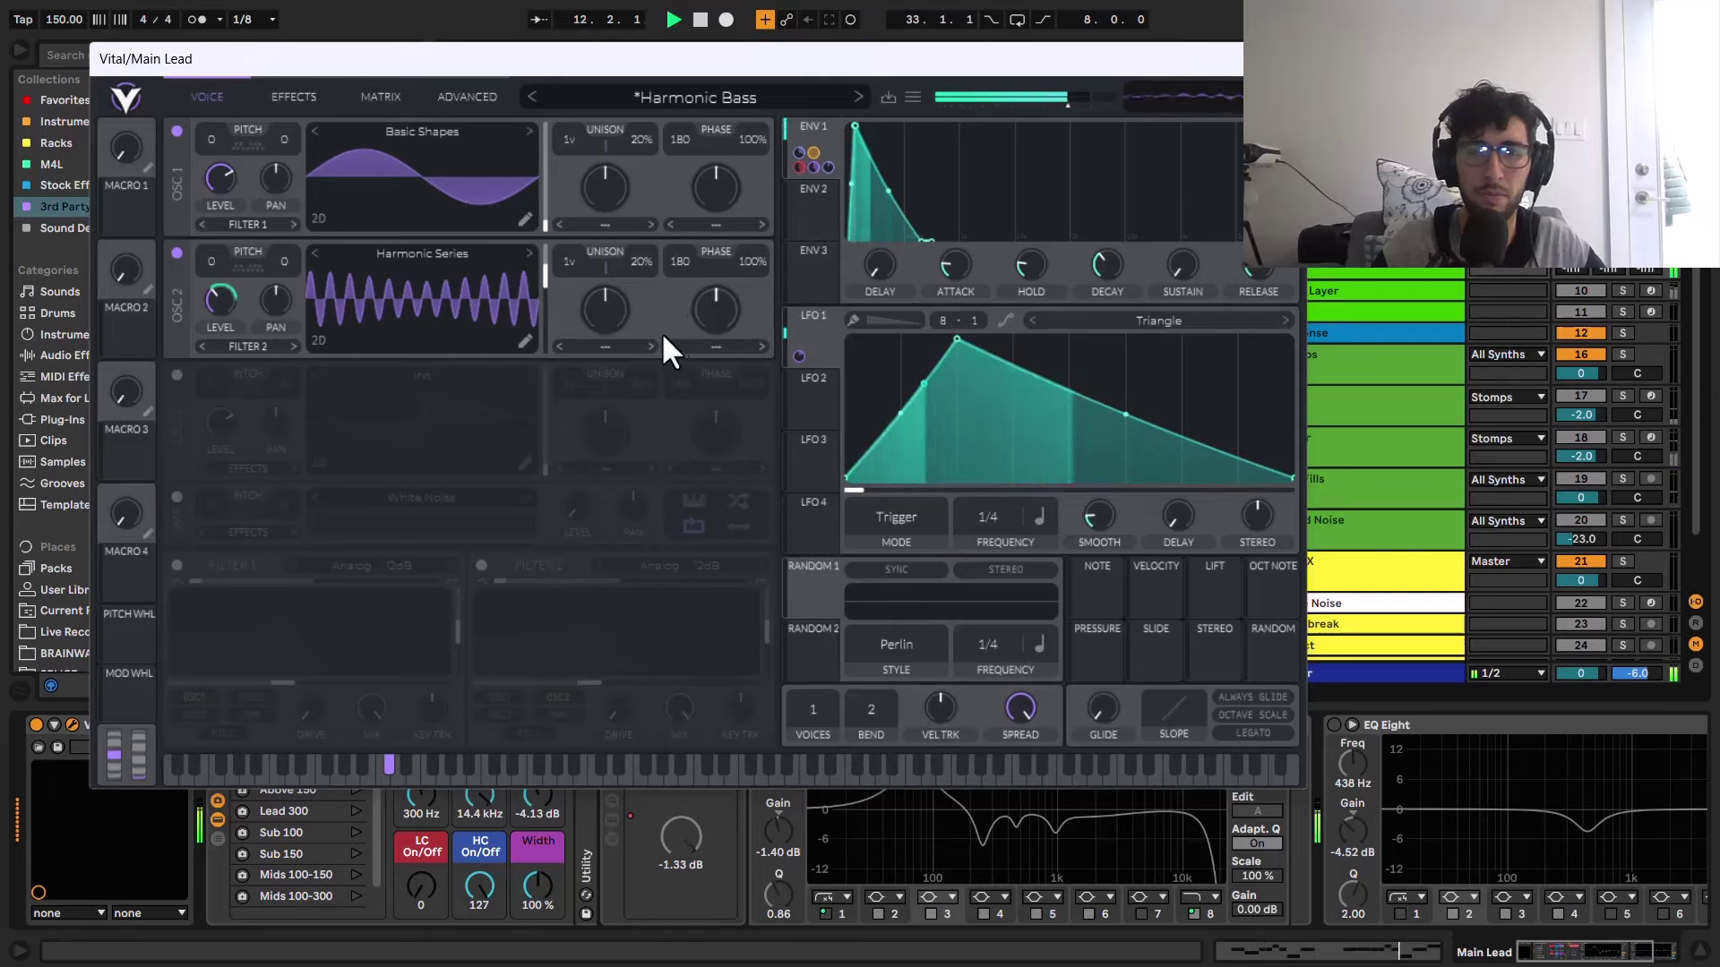
{"action": "key", "text": "space"}
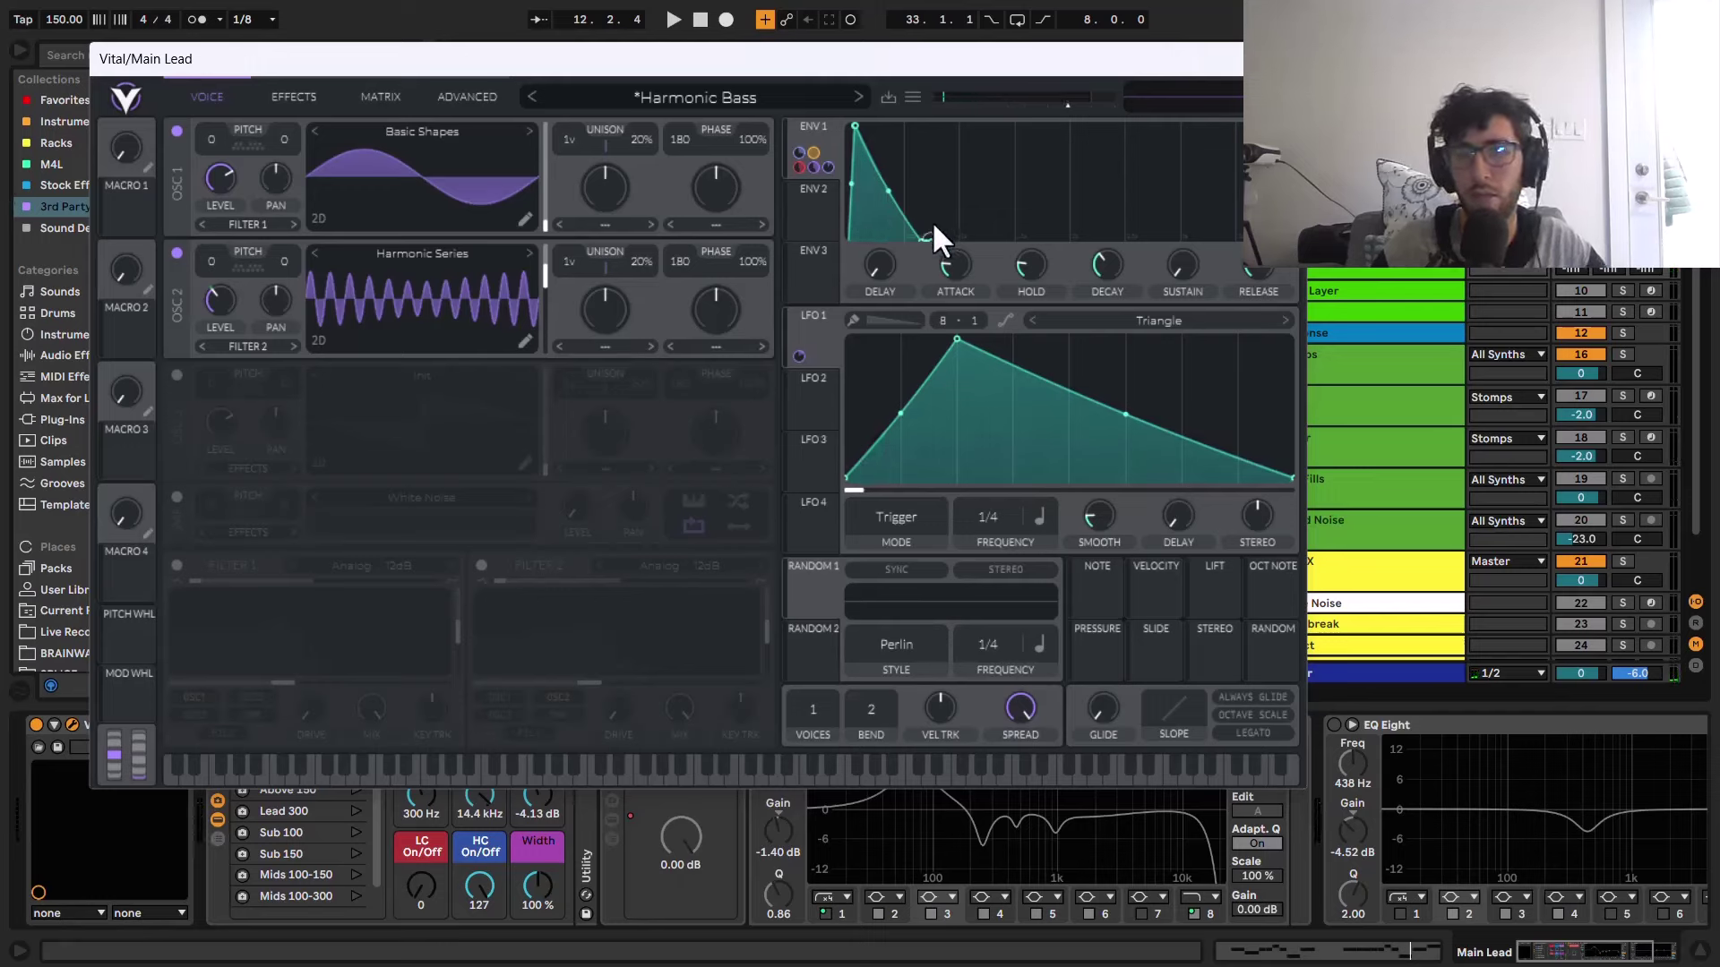
Step: Turn the White Noise sampler back on in Vital and play the Main Lead clip with it
{"action": "left_click", "coordinate": [177, 498]}
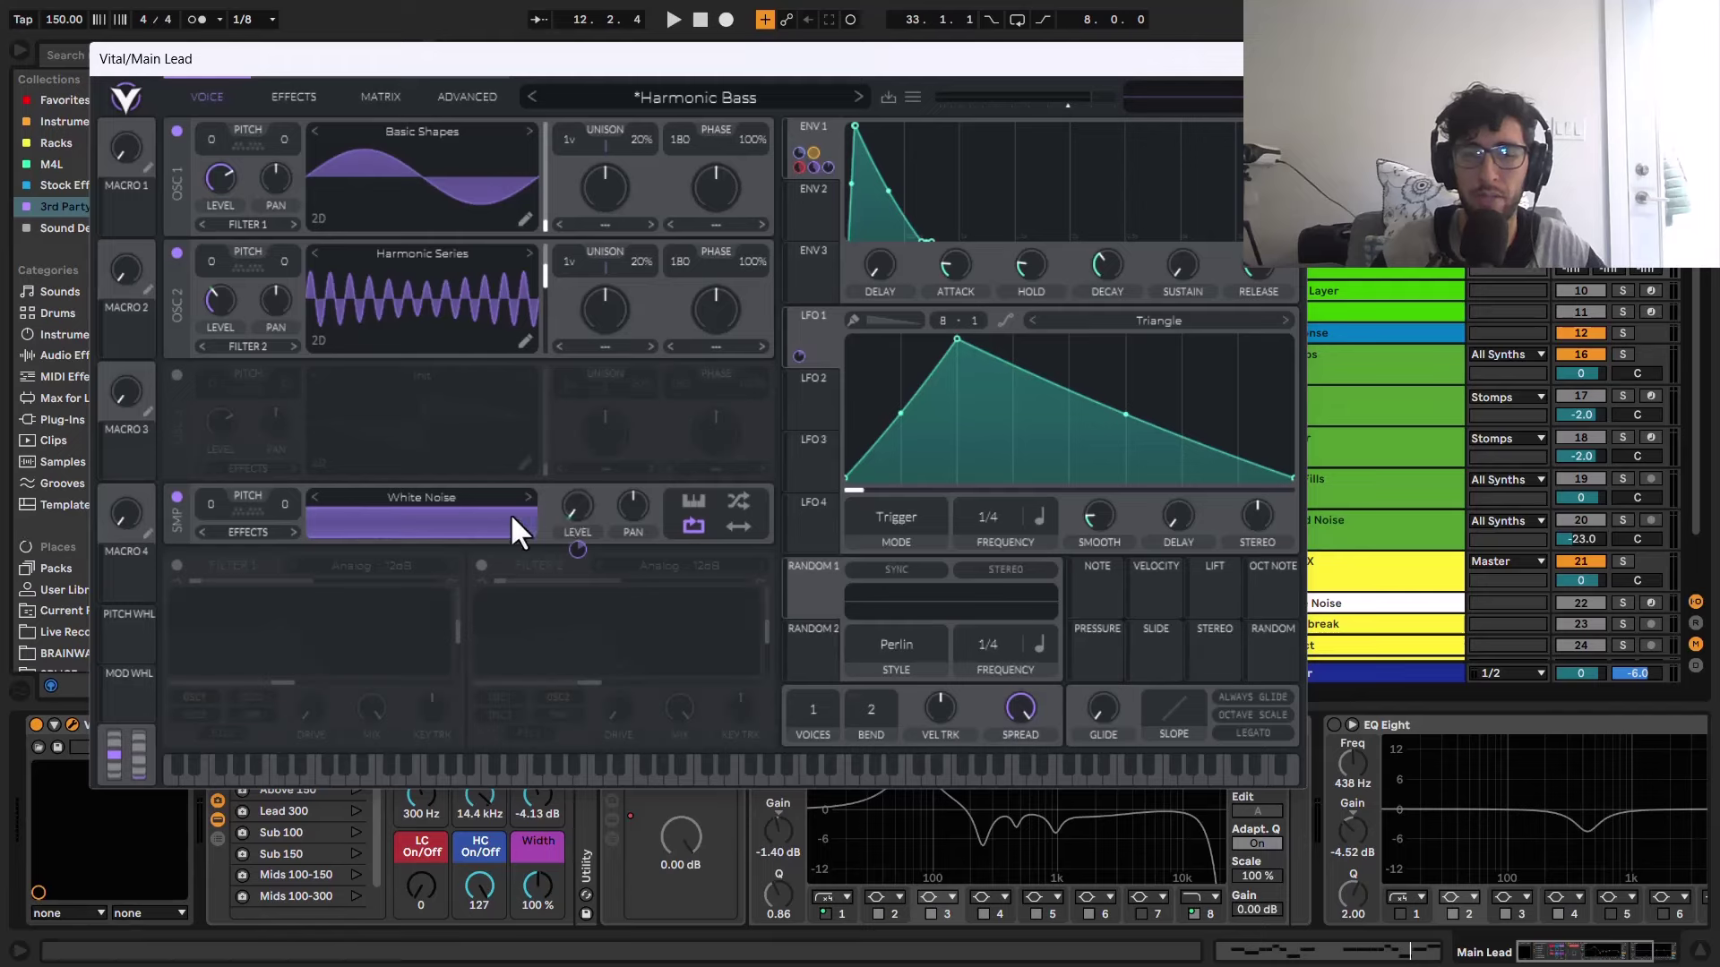
{"action": "key", "text": "space"}
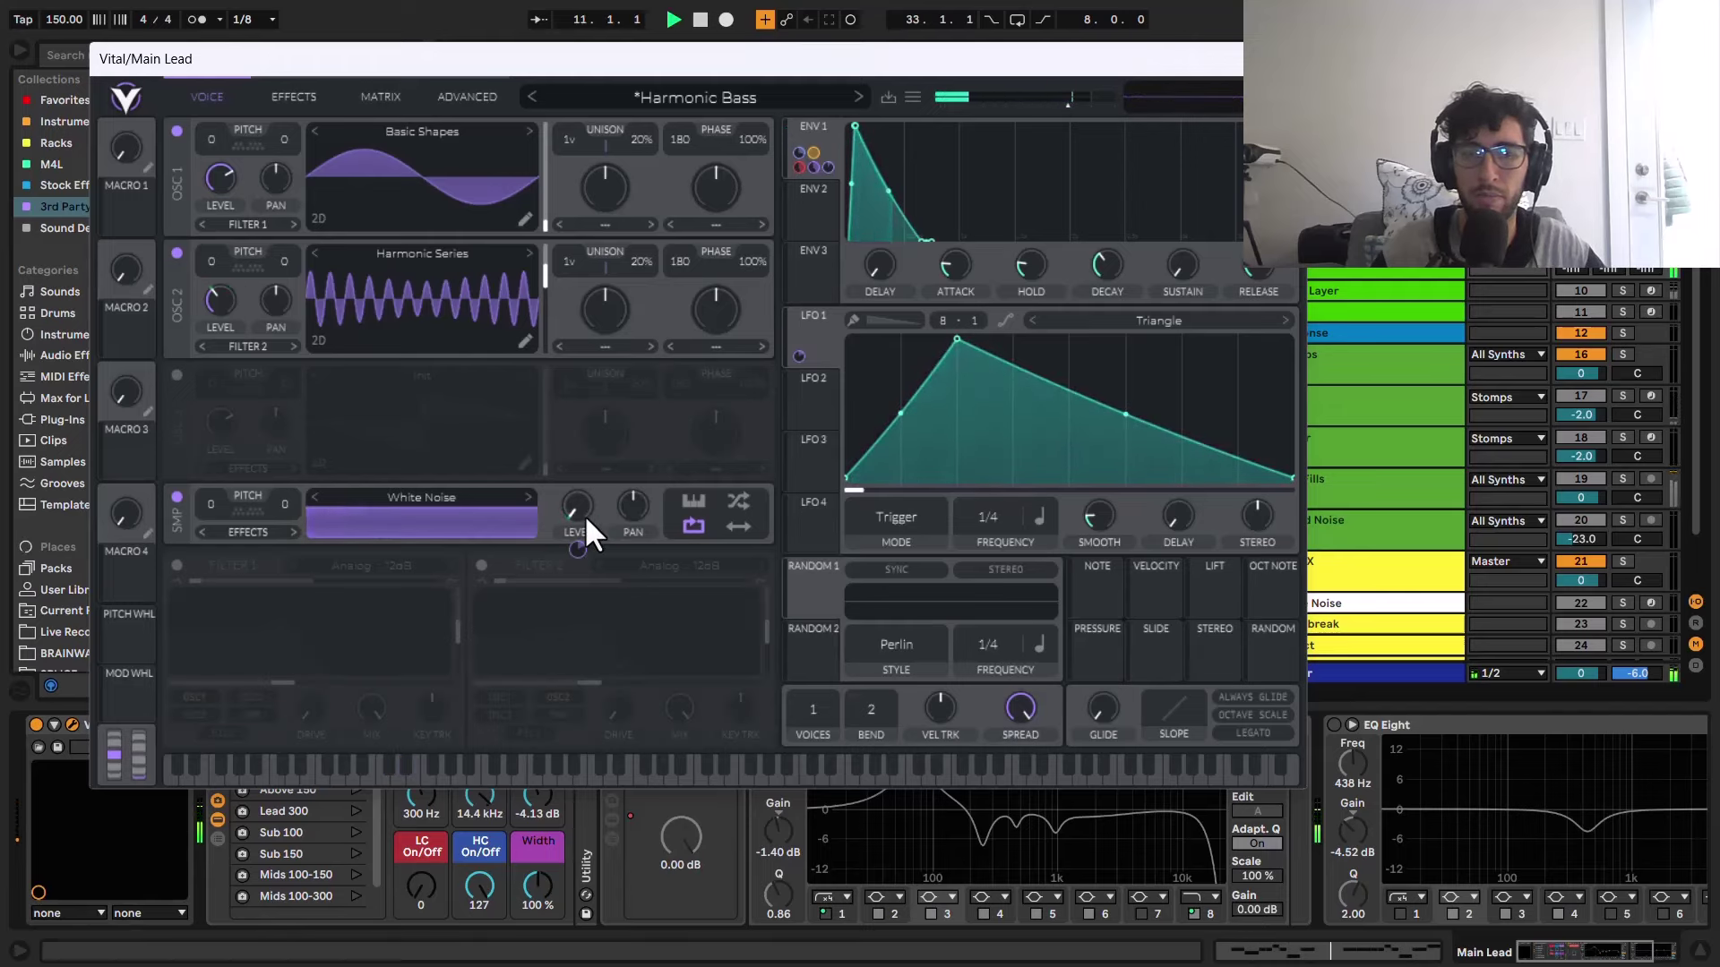
{"action": "key", "text": "space"}
Step: Turn on the Distortion effect in Vital and play the Main Lead clip with it
{"action": "left_click", "coordinate": [285, 99]}
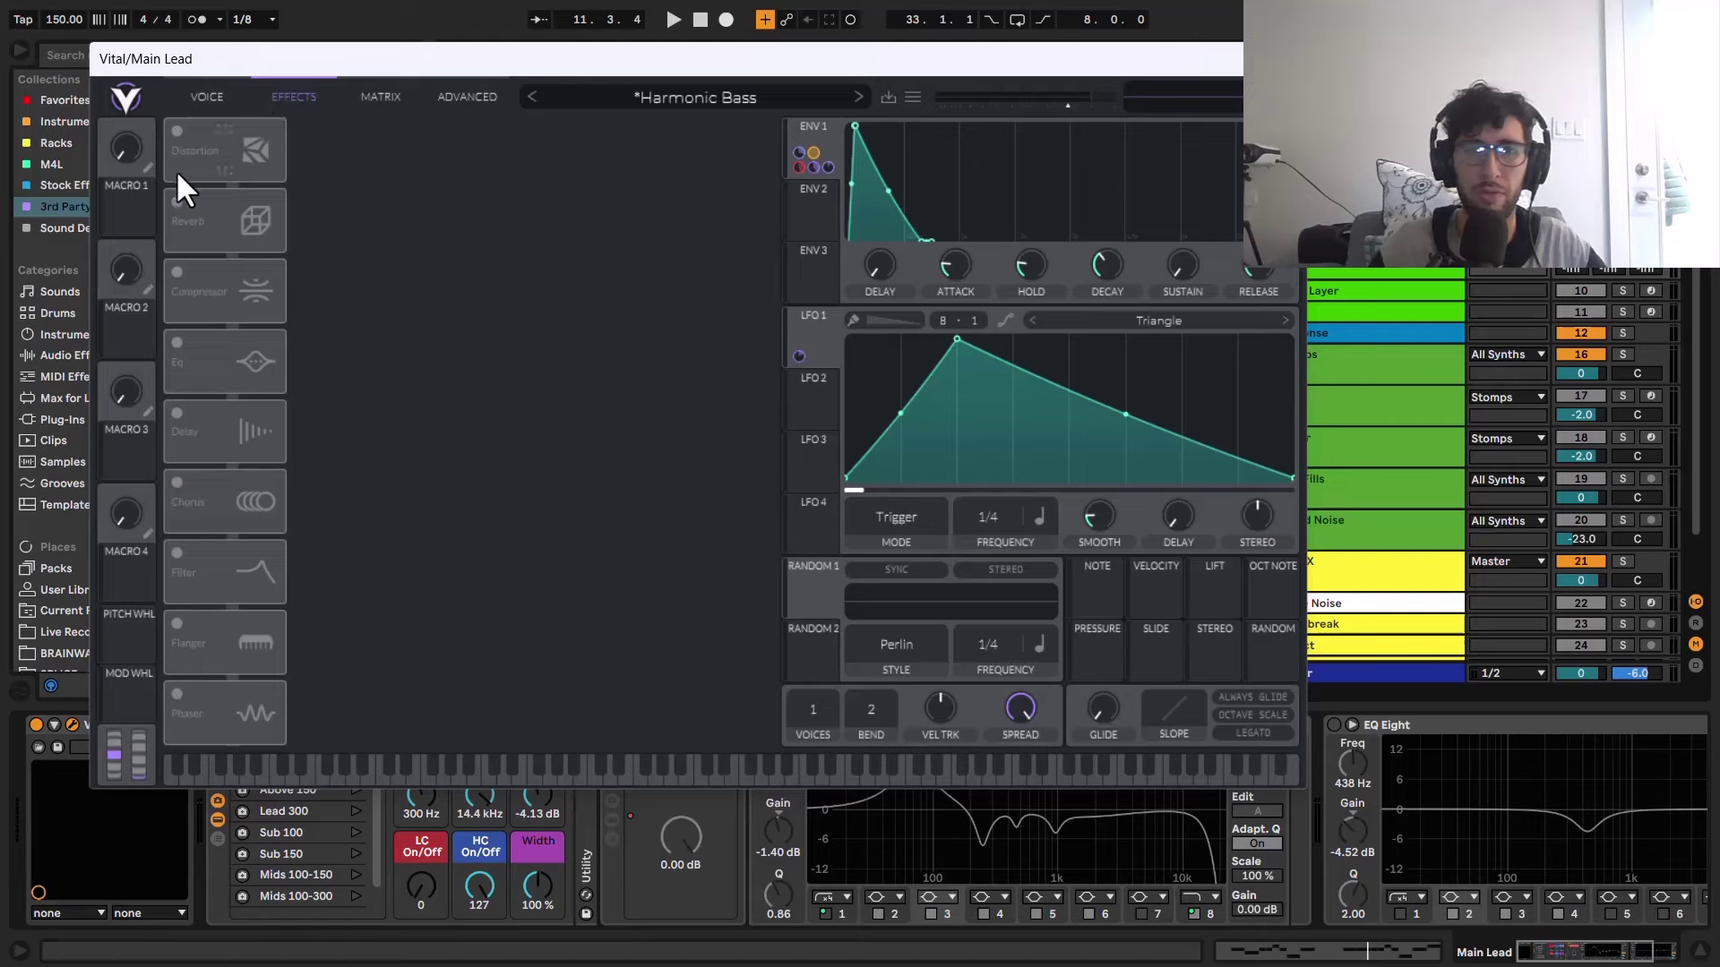
{"action": "left_click", "coordinate": [179, 131]}
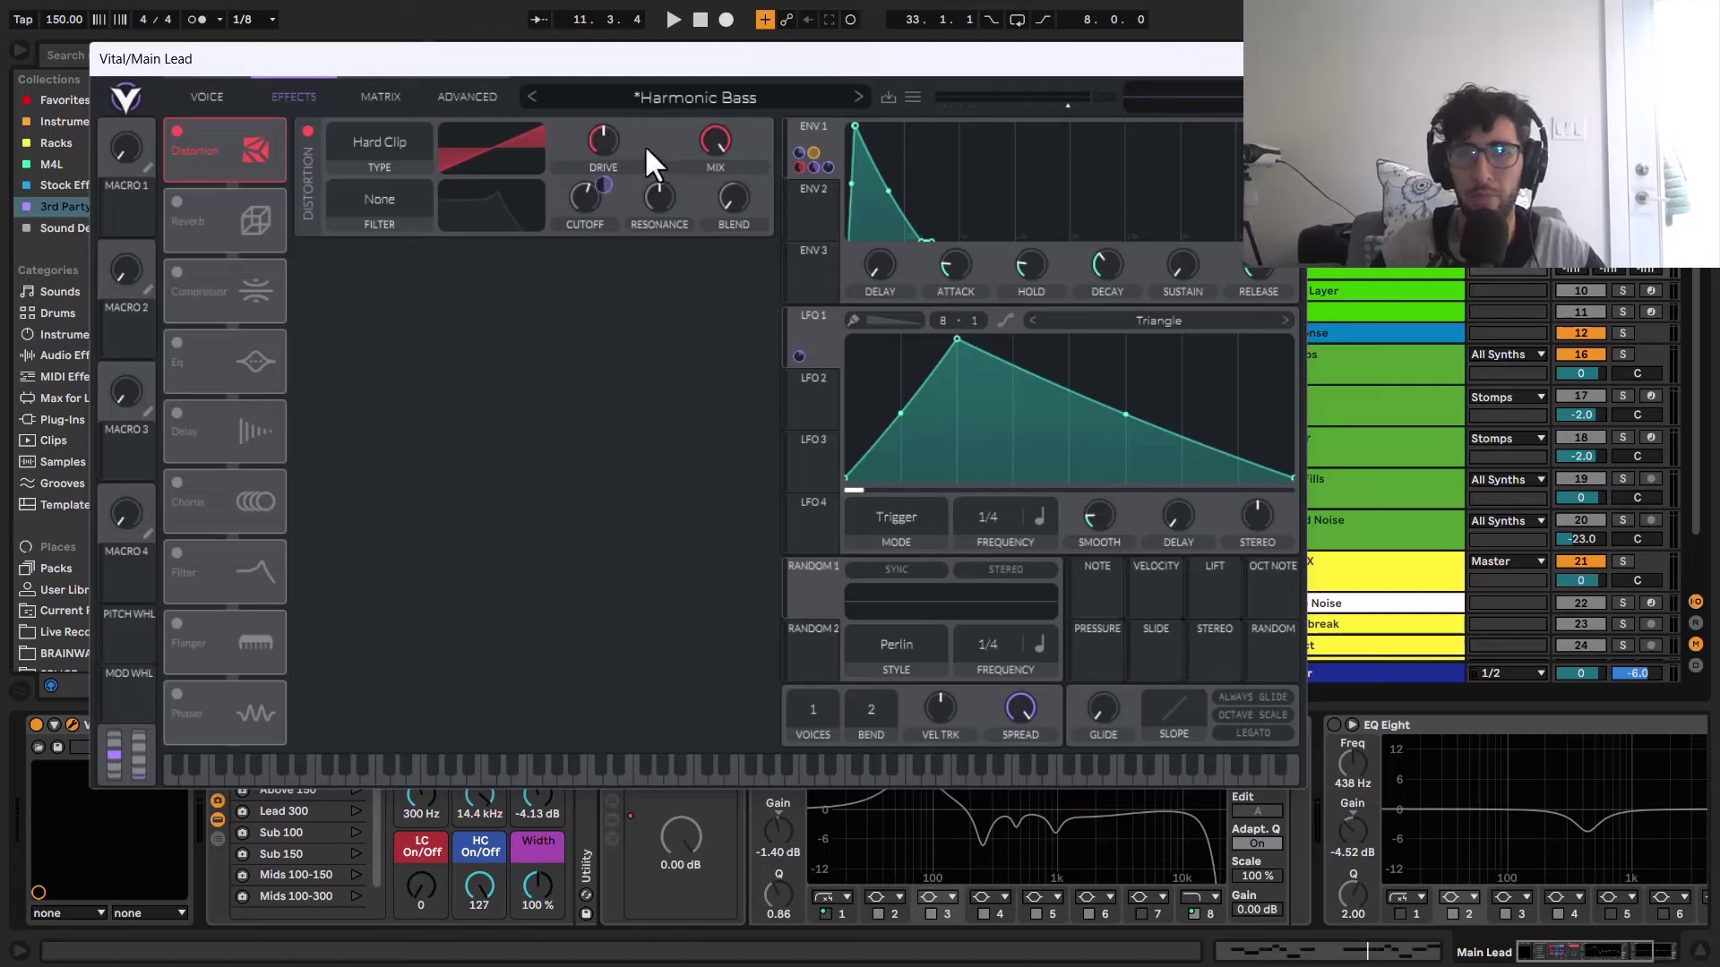
{"action": "key", "text": "space"}
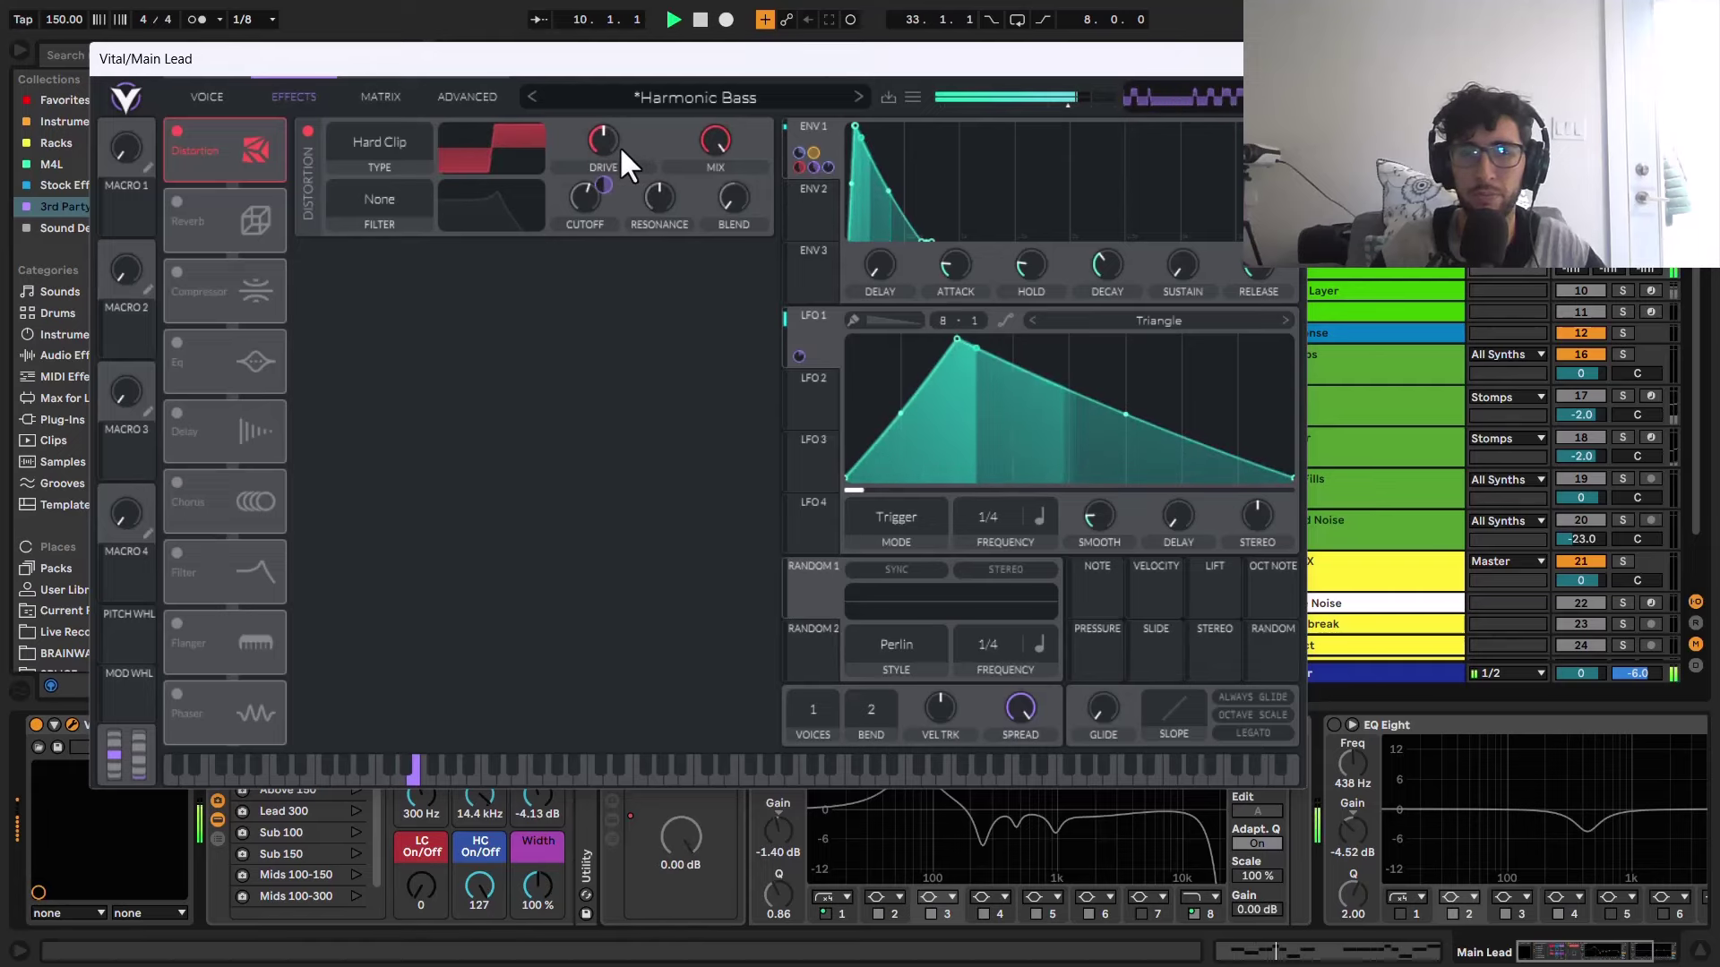
{"action": "key", "text": "space"}
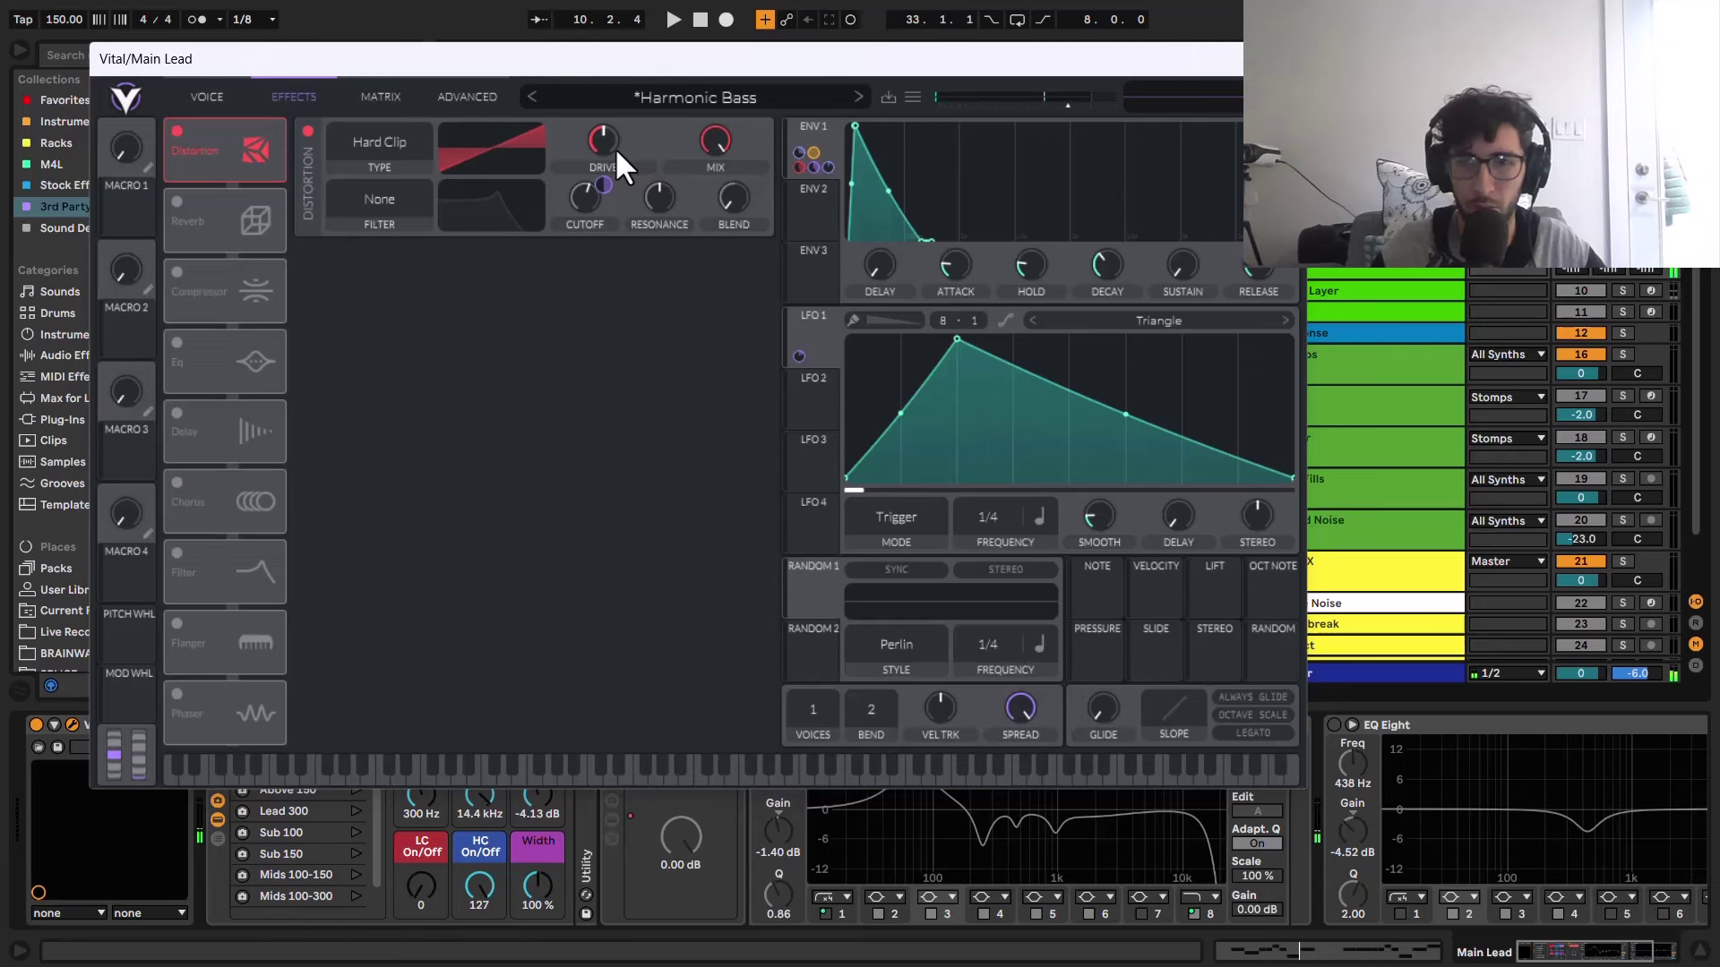
Step: Turn on Vital's Reverb effect, and return to Vital's effects page on the Main Lead track
{"action": "left_click", "coordinate": [176, 201]}
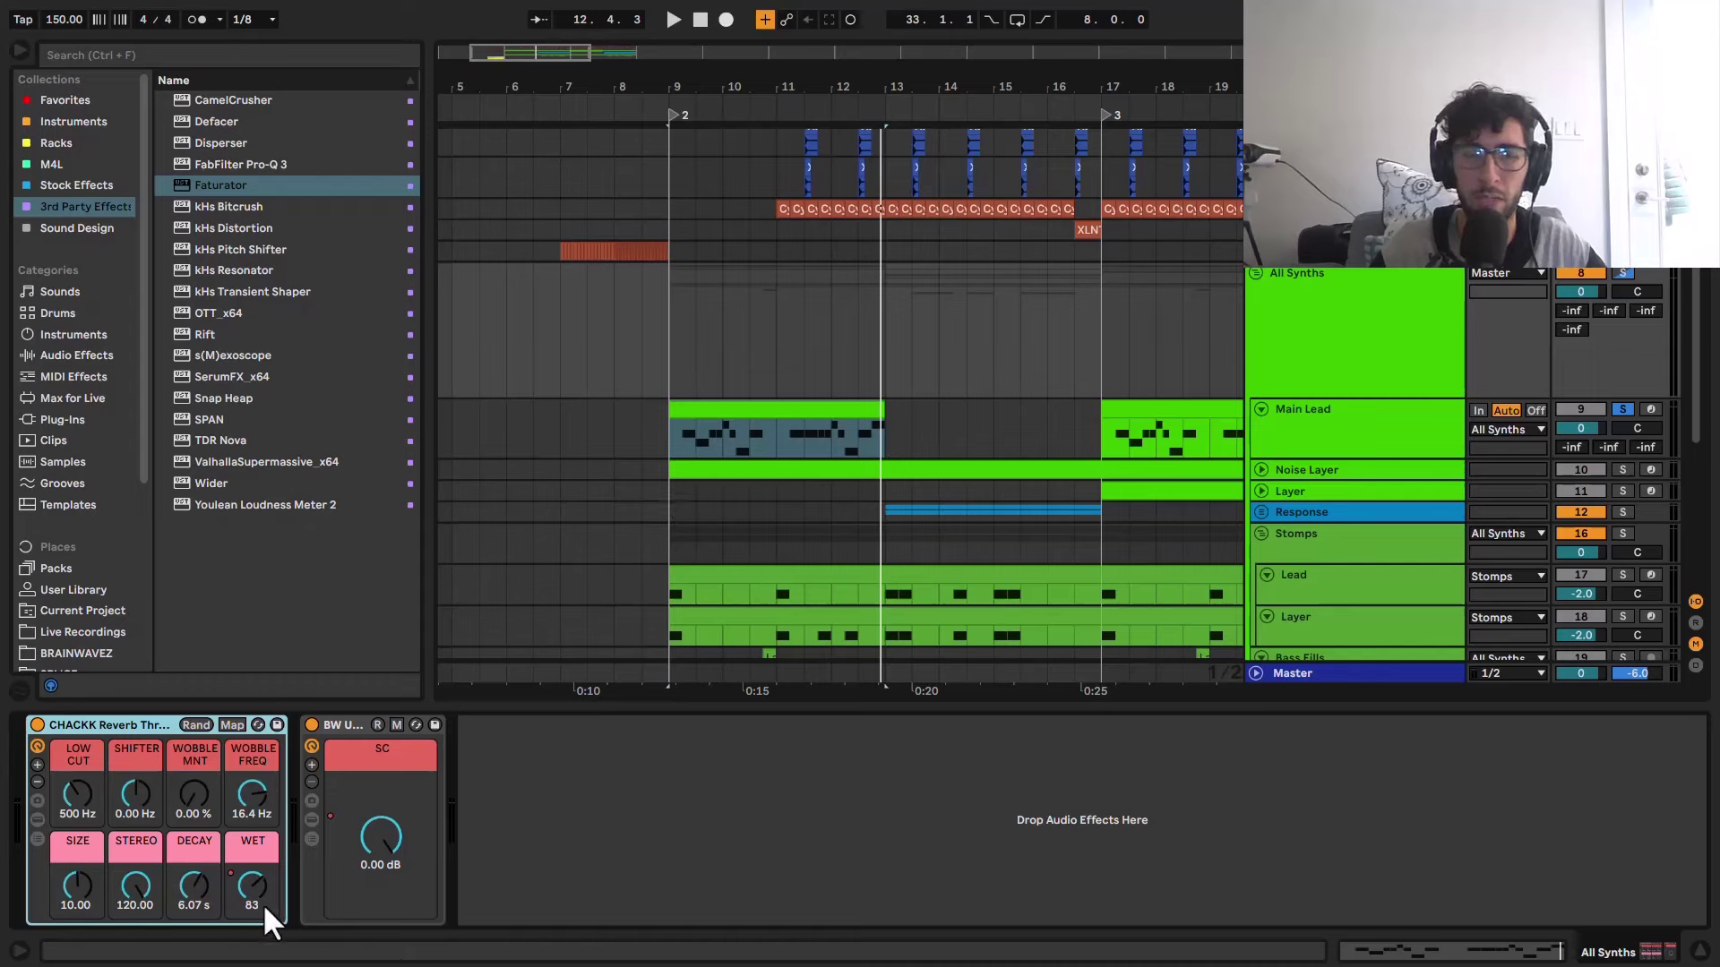
{"action": "left_click", "coordinate": [721, 410]}
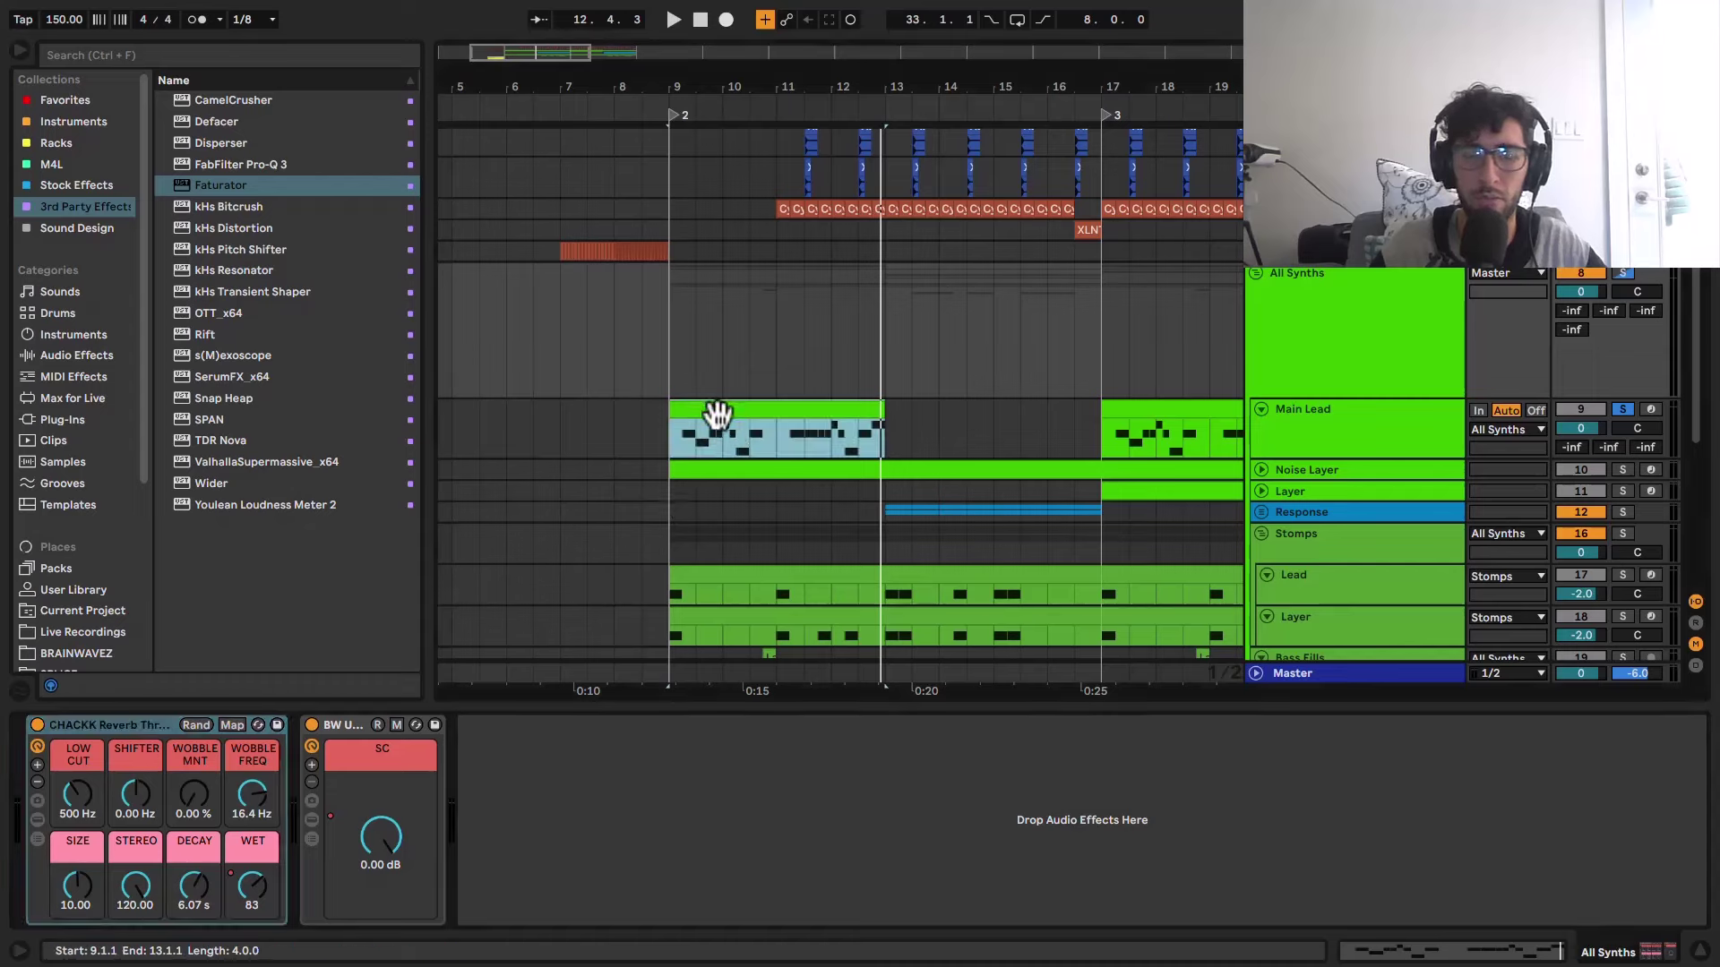
{"action": "left_click", "coordinate": [1357, 446]}
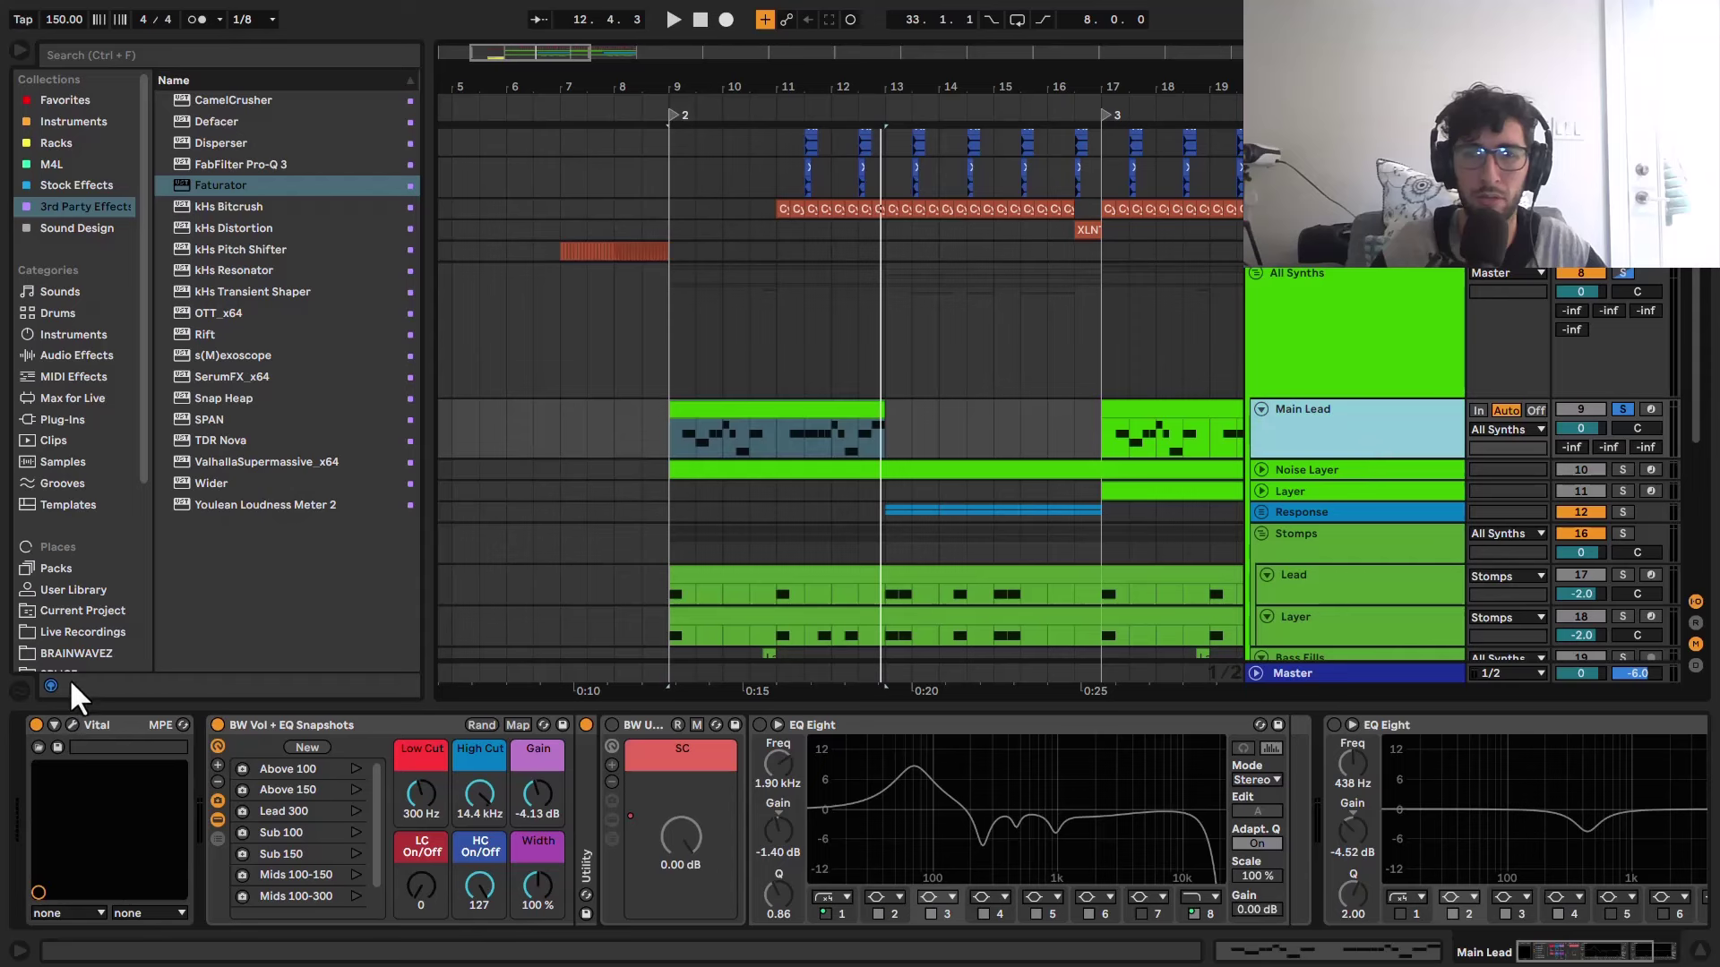
{"action": "left_click", "coordinate": [74, 722]}
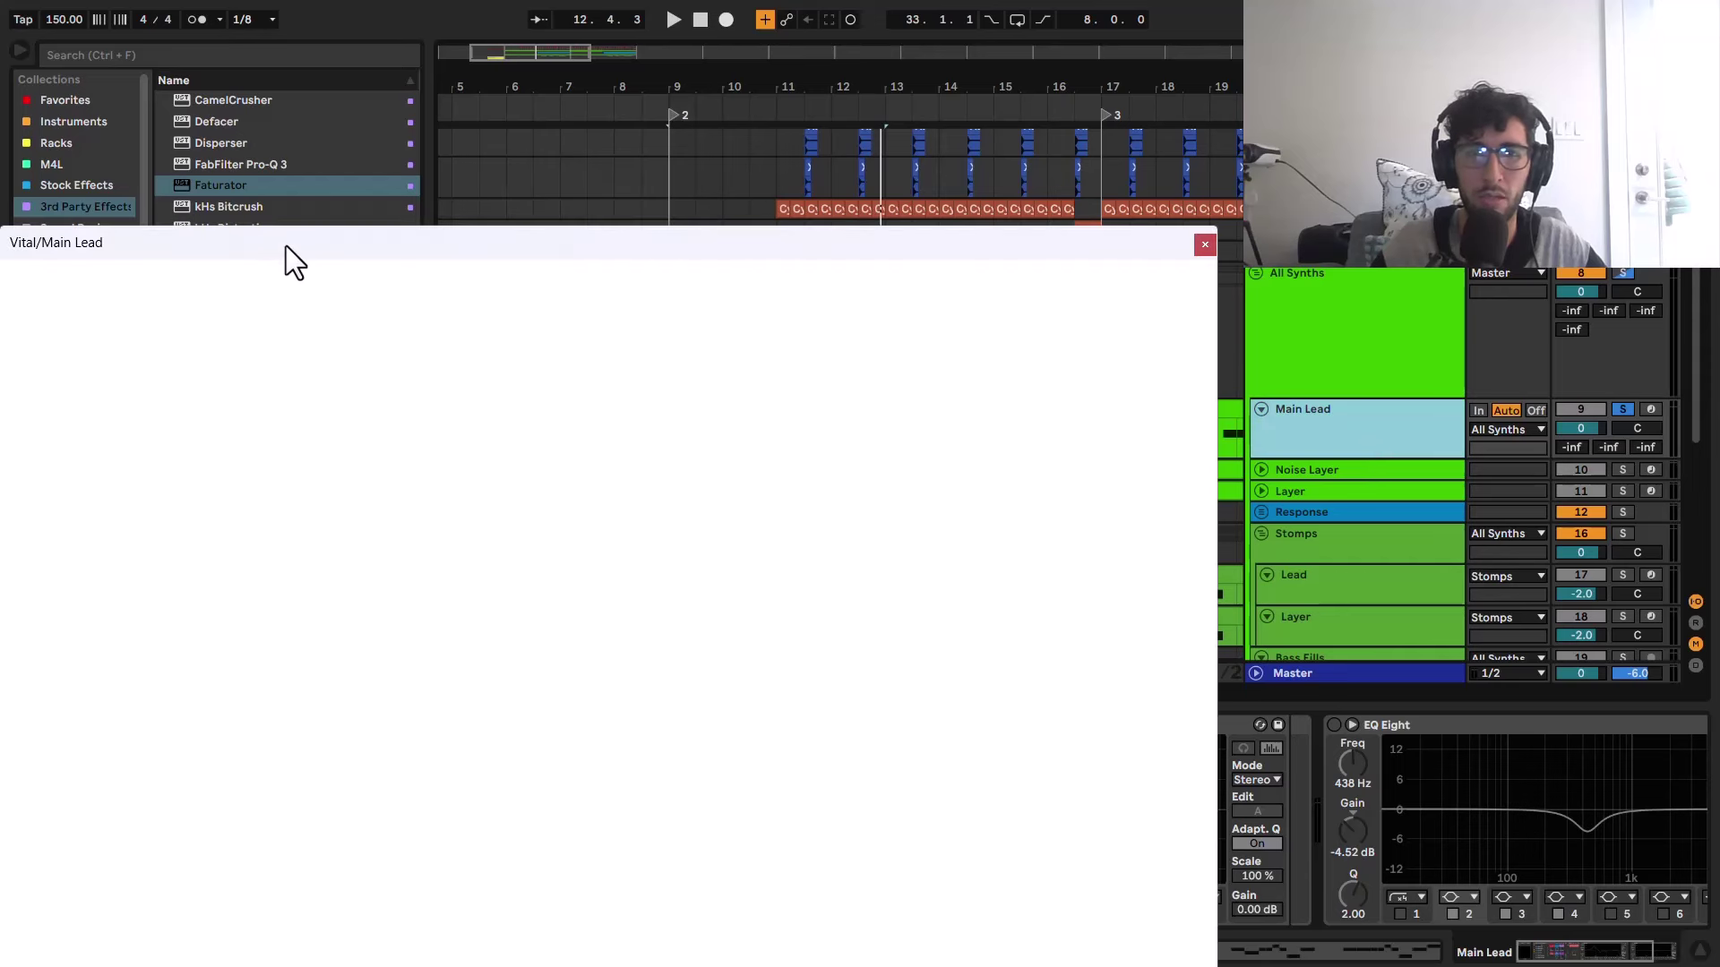
{"action": "mouse_move", "coordinate": [286, 245]}
{"action": "left_mouse_down"}
{"action": "mouse_move", "coordinate": [573, 45]}
{"action": "mouse_move", "coordinate": [458, 50]}
{"action": "left_mouse_up"}
{"action": "left_click", "coordinate": [483, 79]}
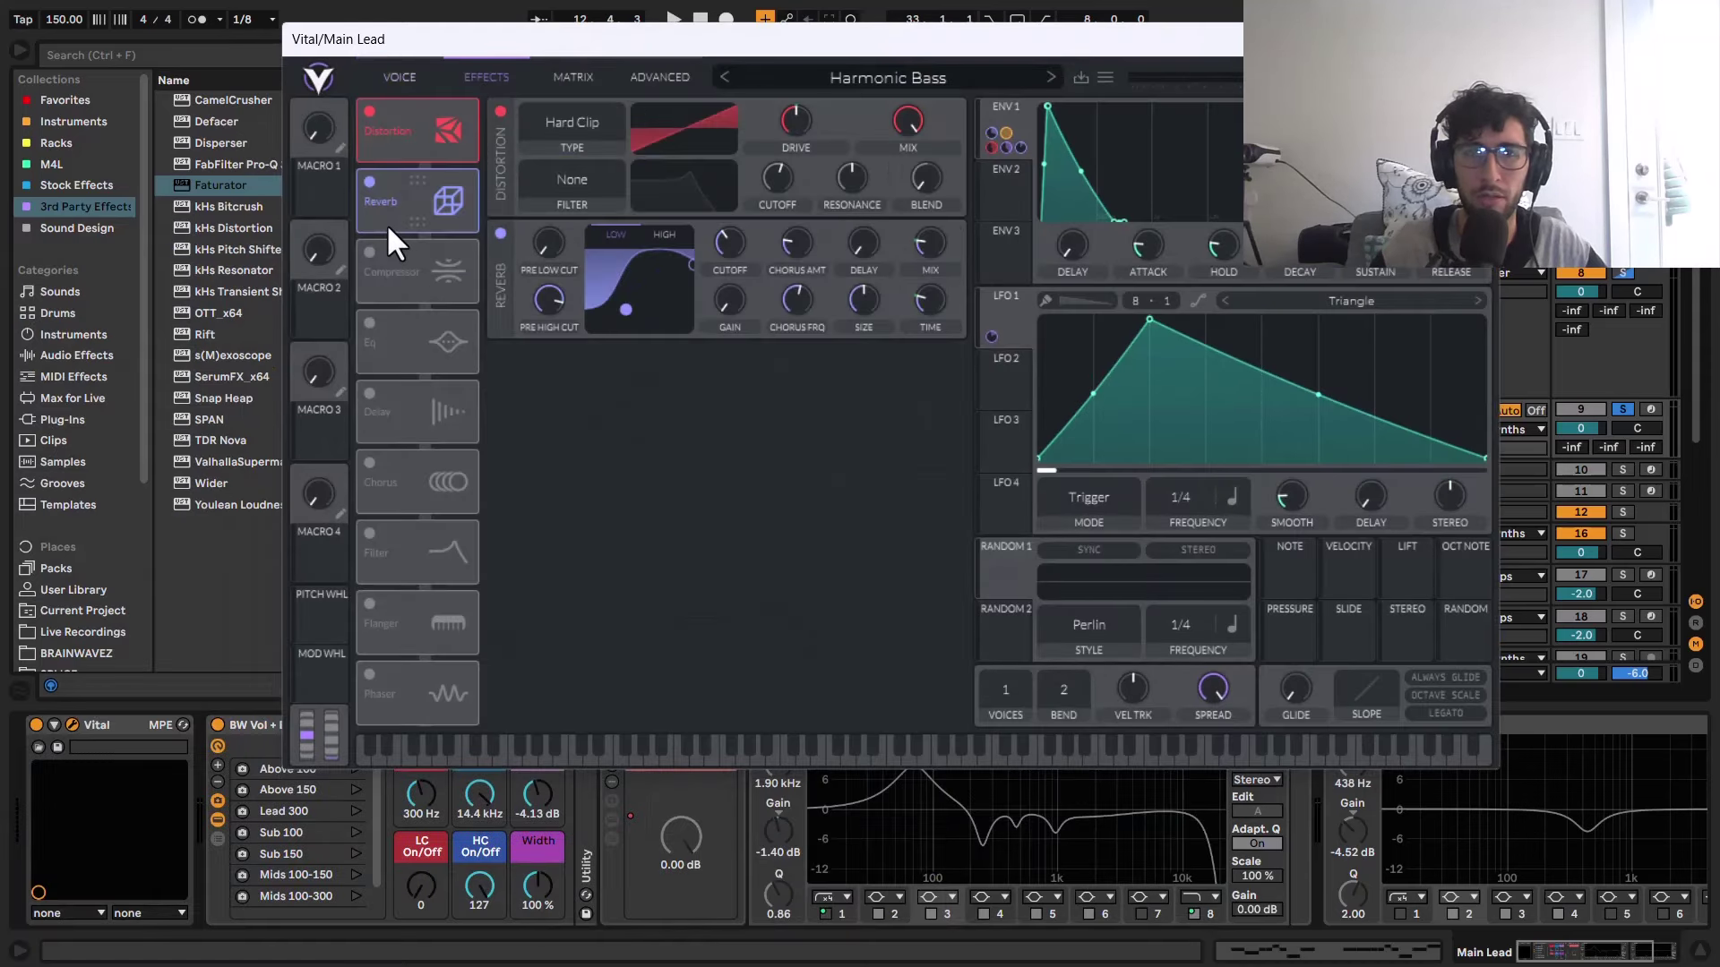
Step: Play the Main Lead clip with both Distortion and Reverb on, and reposition Vital's window
{"action": "key", "text": "space"}
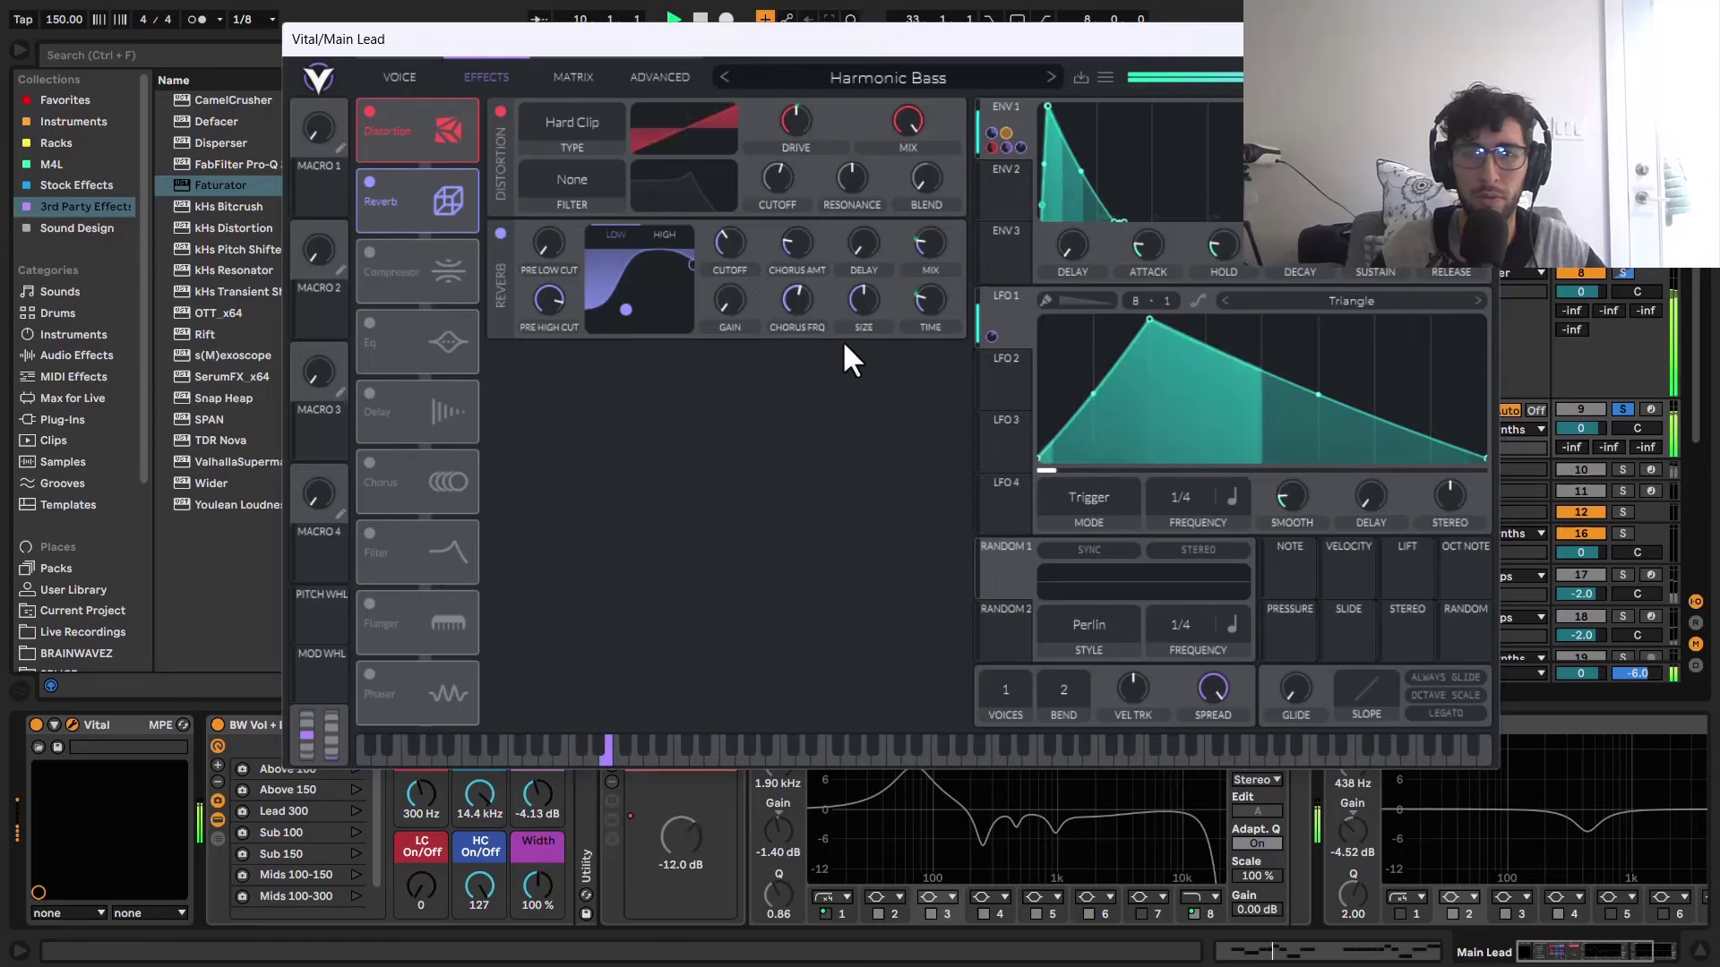
{"action": "left_click_drag", "start_coordinate": [818, 43], "coordinate": [541, 47]}
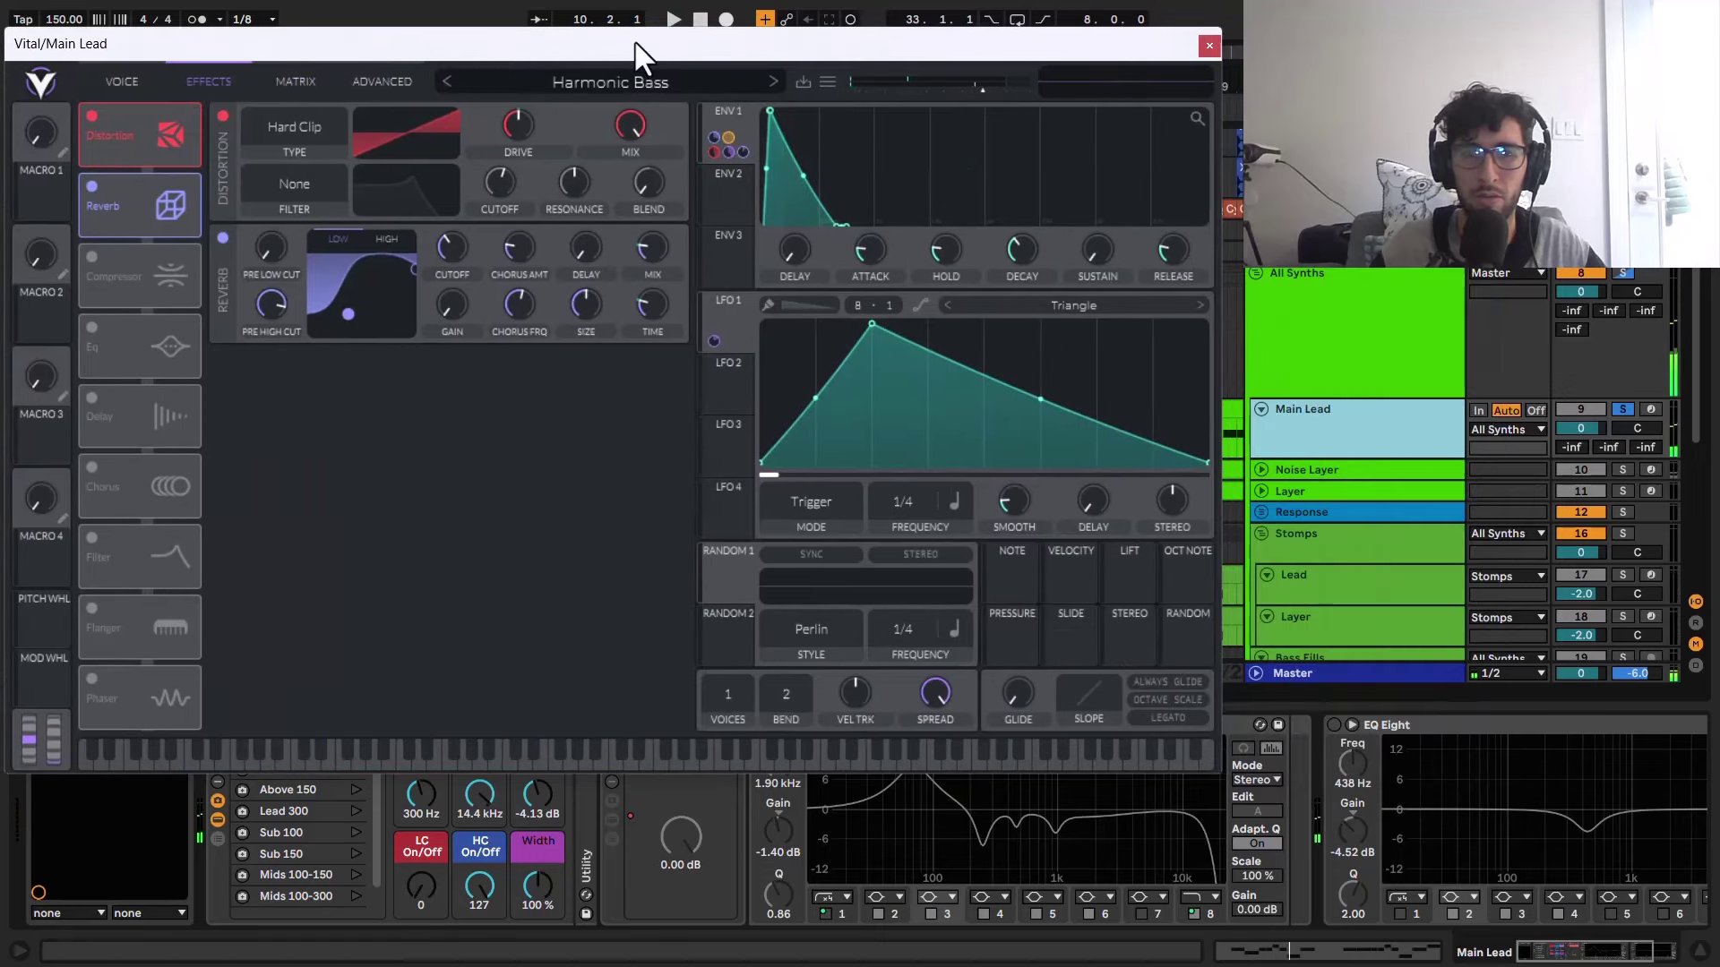
{"action": "left_click_drag", "start_coordinate": [653, 46], "coordinate": [674, 30]}
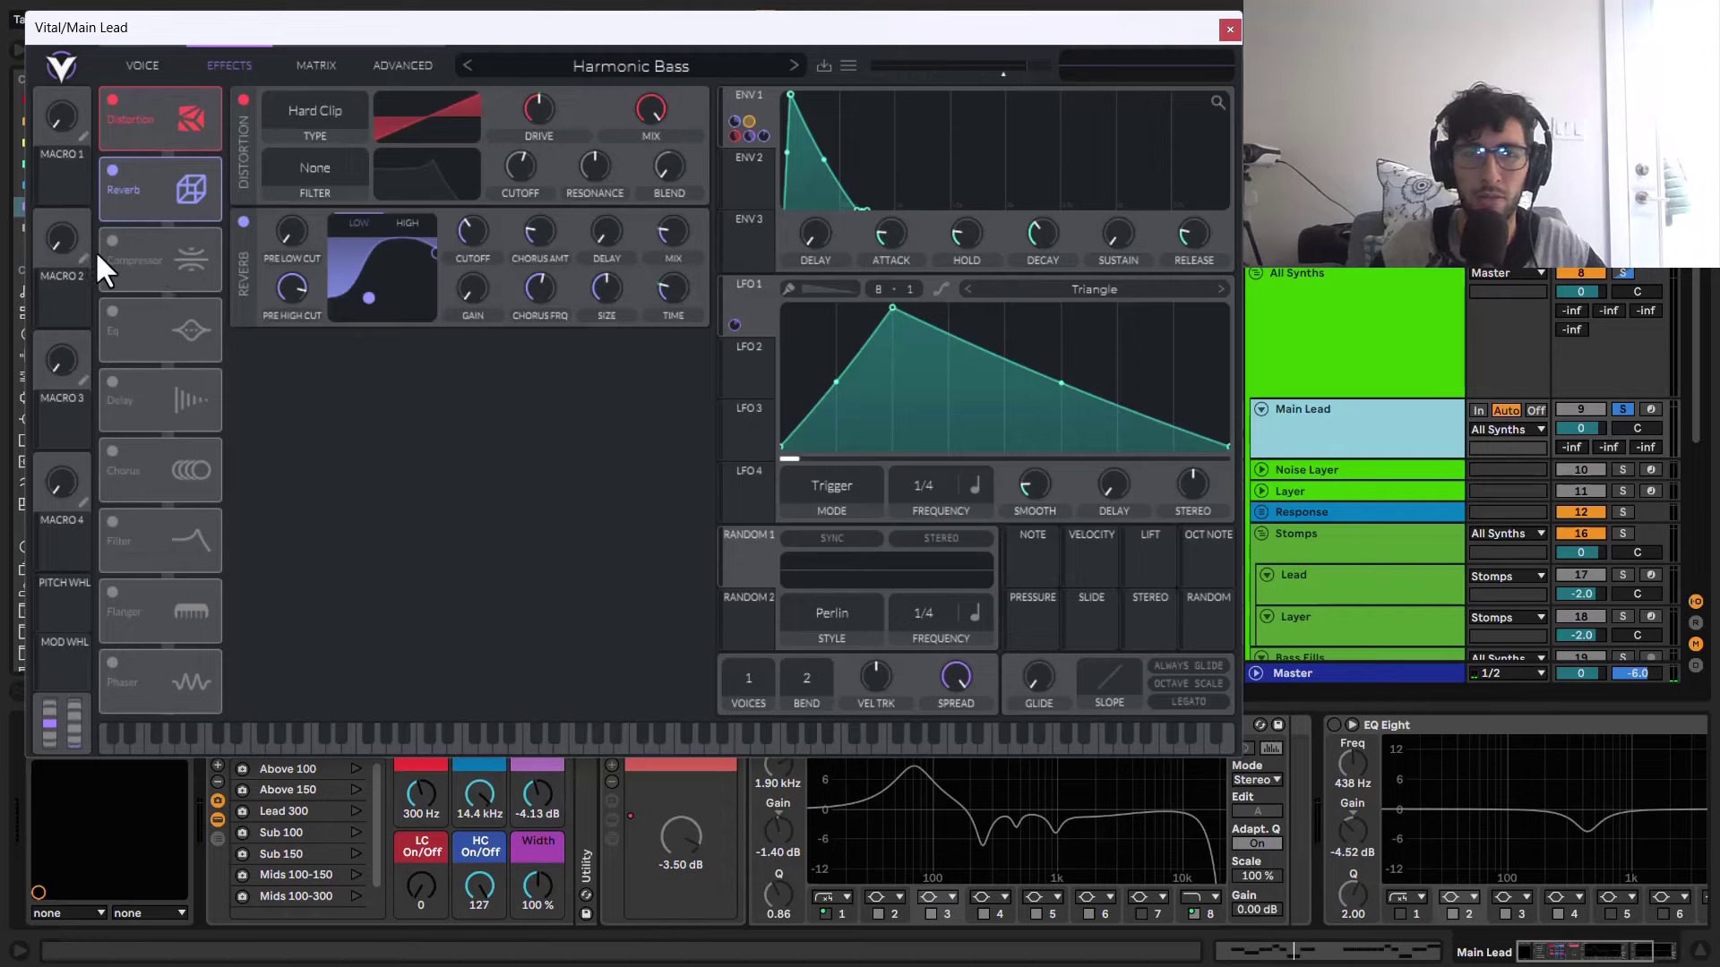
Step: Turn on the Compressor and EQ effects in Vital, and close the plug-in window
{"action": "left_click", "coordinate": [115, 238]}
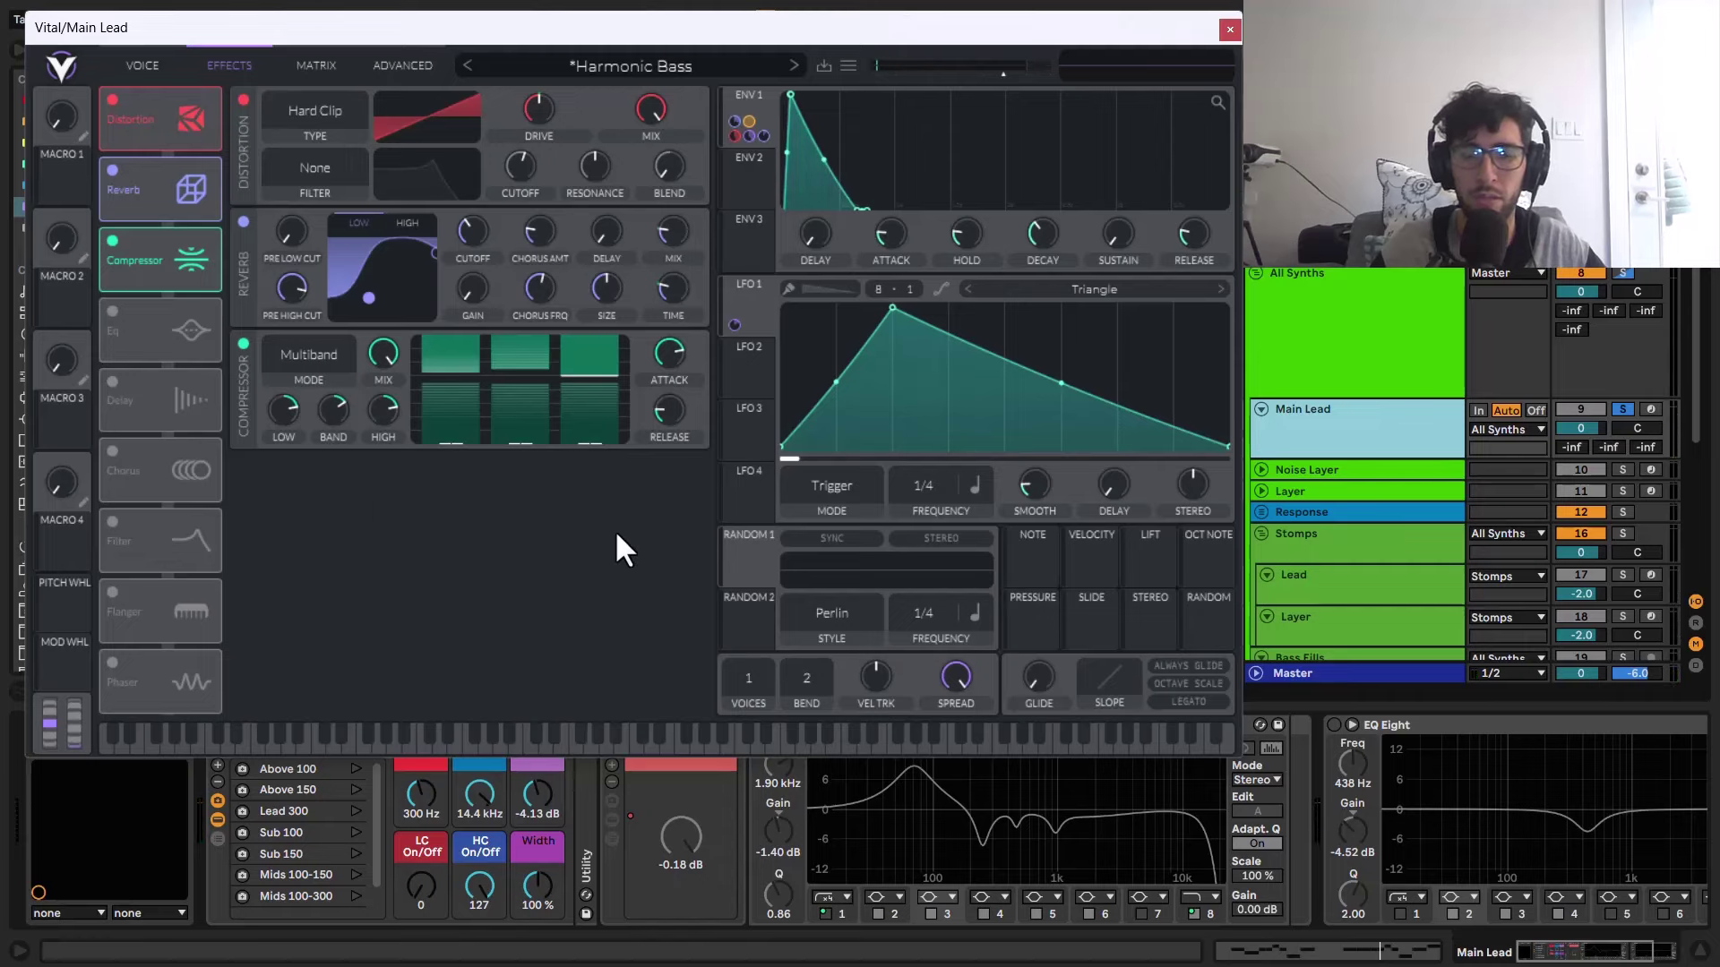
{"action": "left_click", "coordinate": [110, 315]}
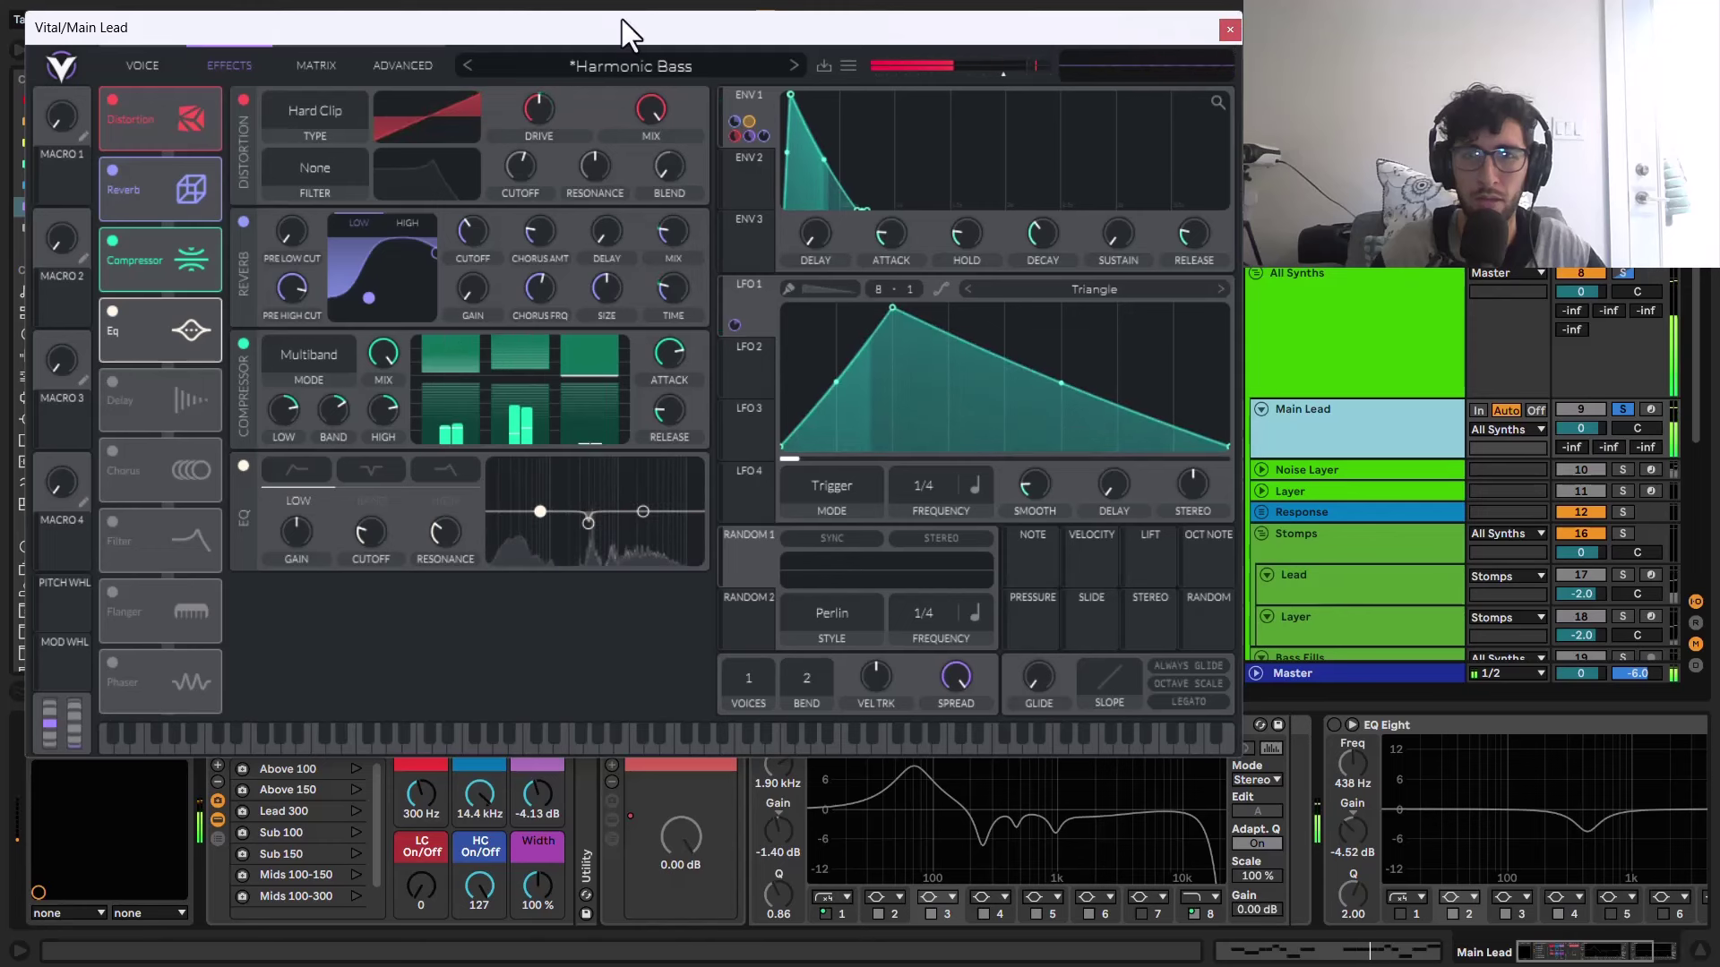
{"action": "left_click_drag", "start_coordinate": [966, 42], "coordinate": [938, 45]}
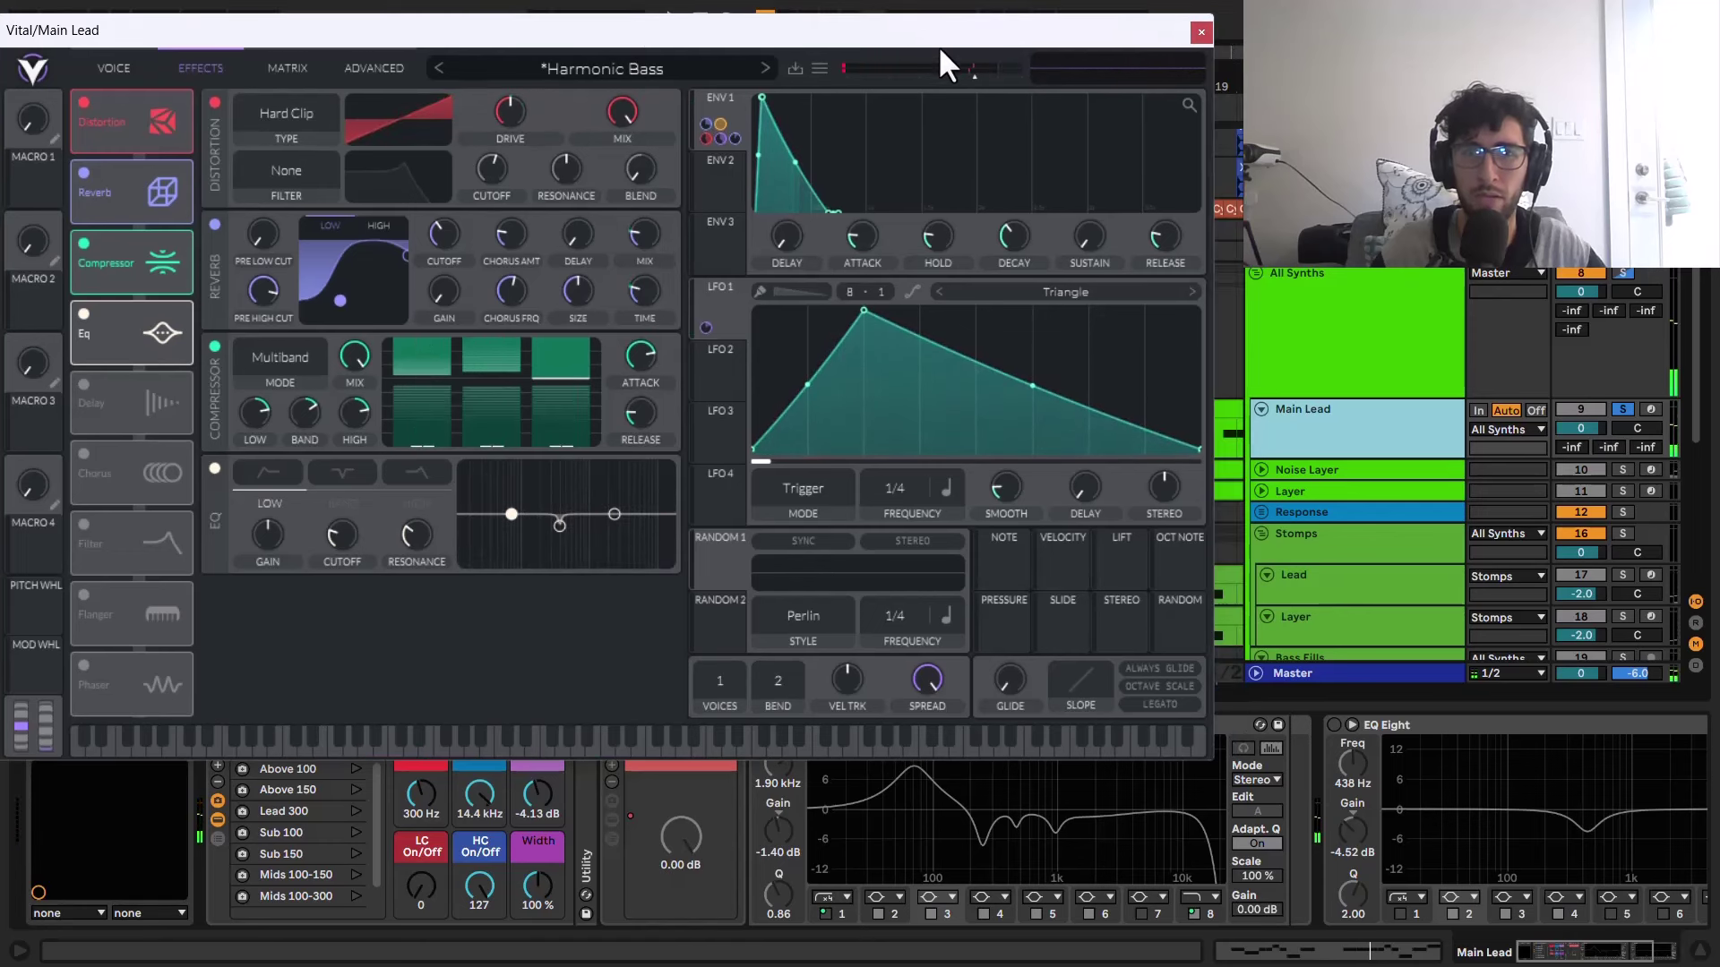
{"action": "left_click", "coordinate": [1195, 25]}
Step: Show the BW Utility Sidechain SC automation on the Main Lead track, and enlarge the track's height
{"action": "left_click", "coordinate": [612, 724]}
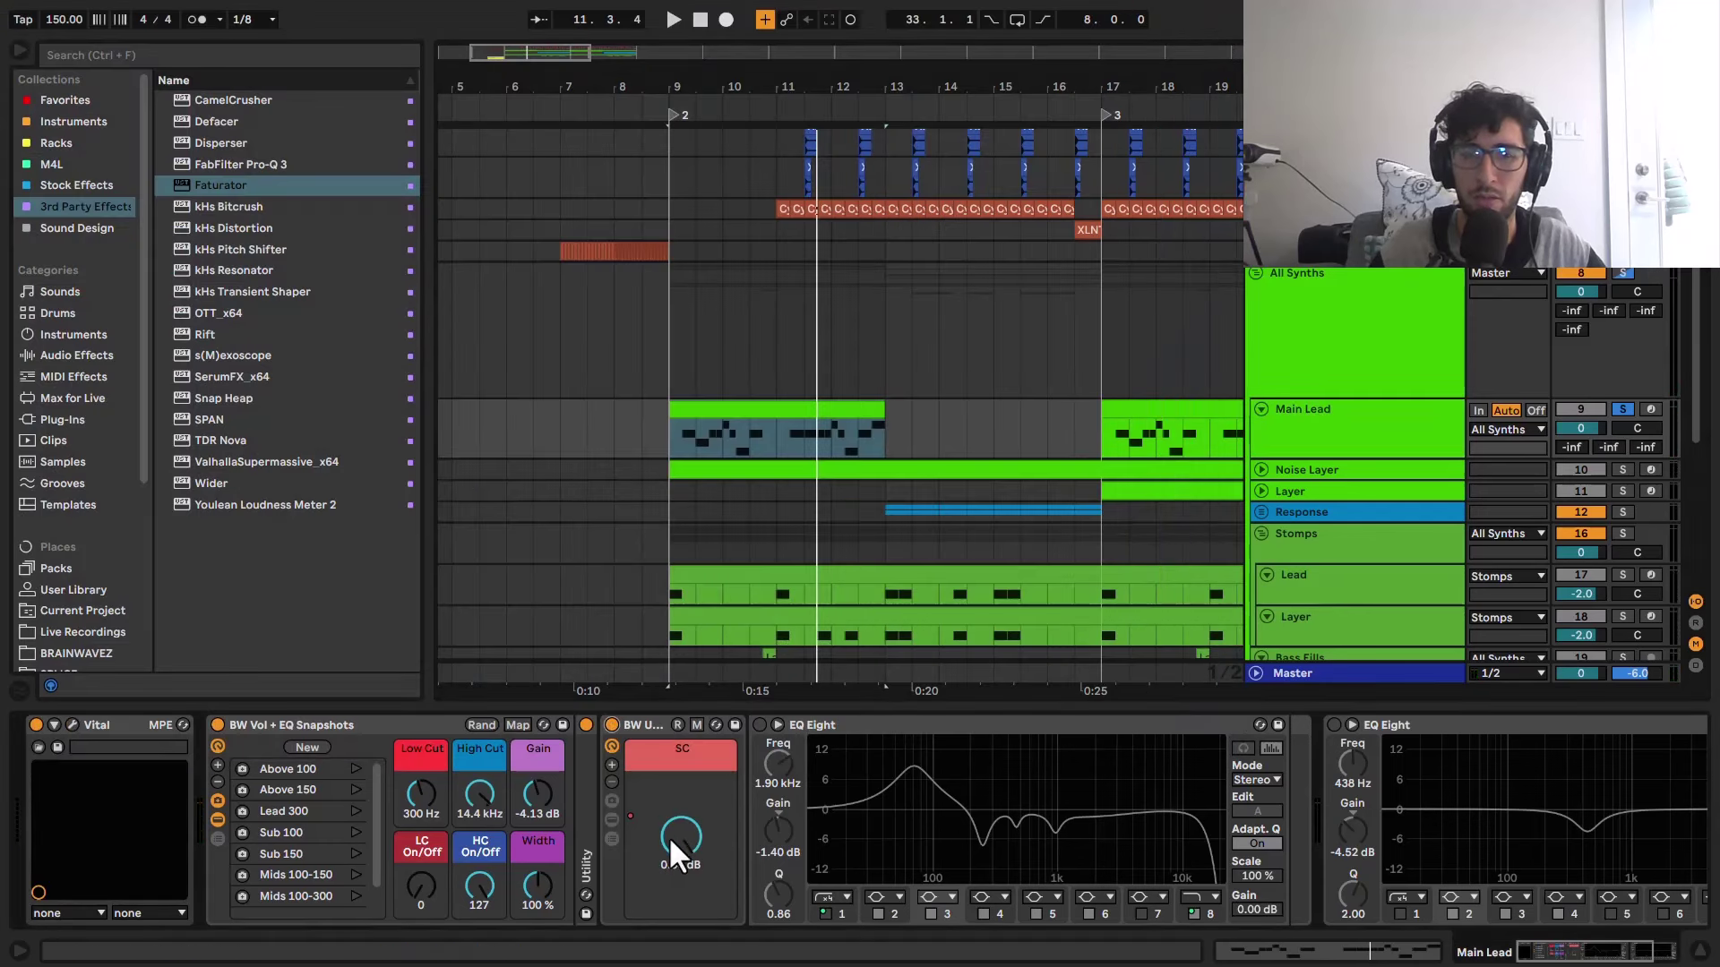
{"action": "key", "text": "a"}
{"action": "left_click_drag", "start_coordinate": [1371, 460], "coordinate": [1416, 694]}
{"action": "scroll", "coordinate": [661, 452], "scroll_direction": "up", "scroll_amount": 6}
{"action": "left_click_drag", "start_coordinate": [846, 501], "coordinate": [672, 513]}
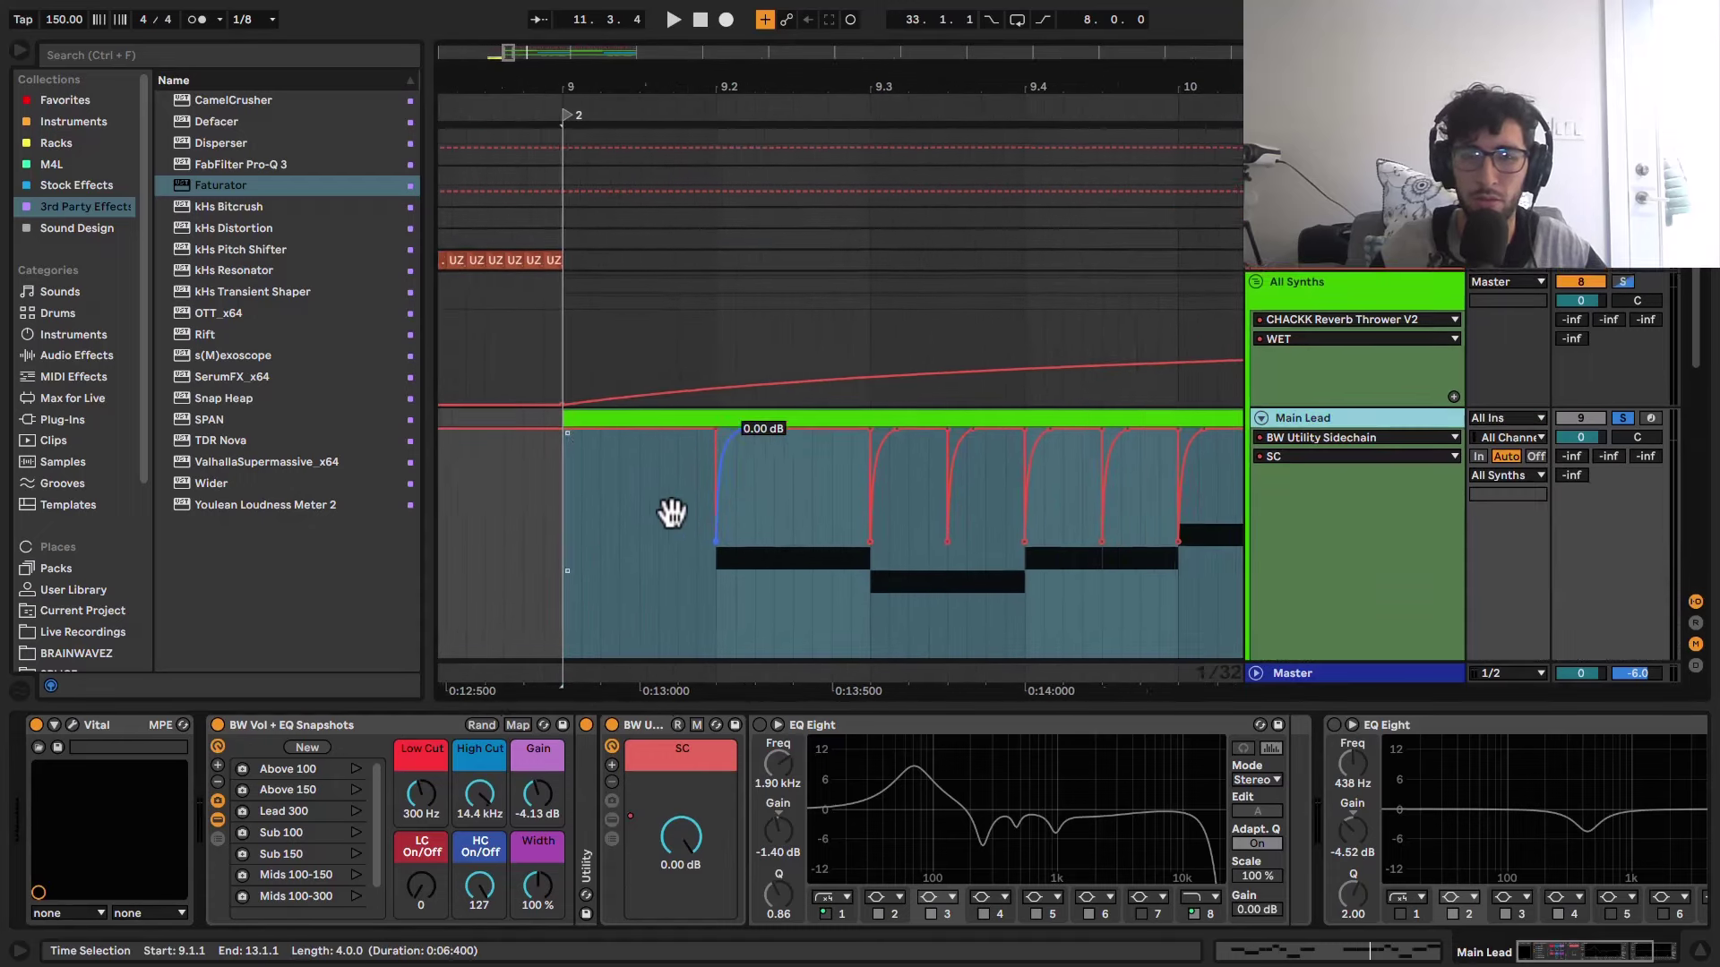
Step: Play the Main Lead from 9.2.1 to hear its SC sidechain automation
{"action": "left_click", "coordinate": [695, 568]}
{"action": "key", "text": "space"}
{"action": "scroll", "coordinate": [695, 546], "scroll_direction": "down", "scroll_amount": 5}
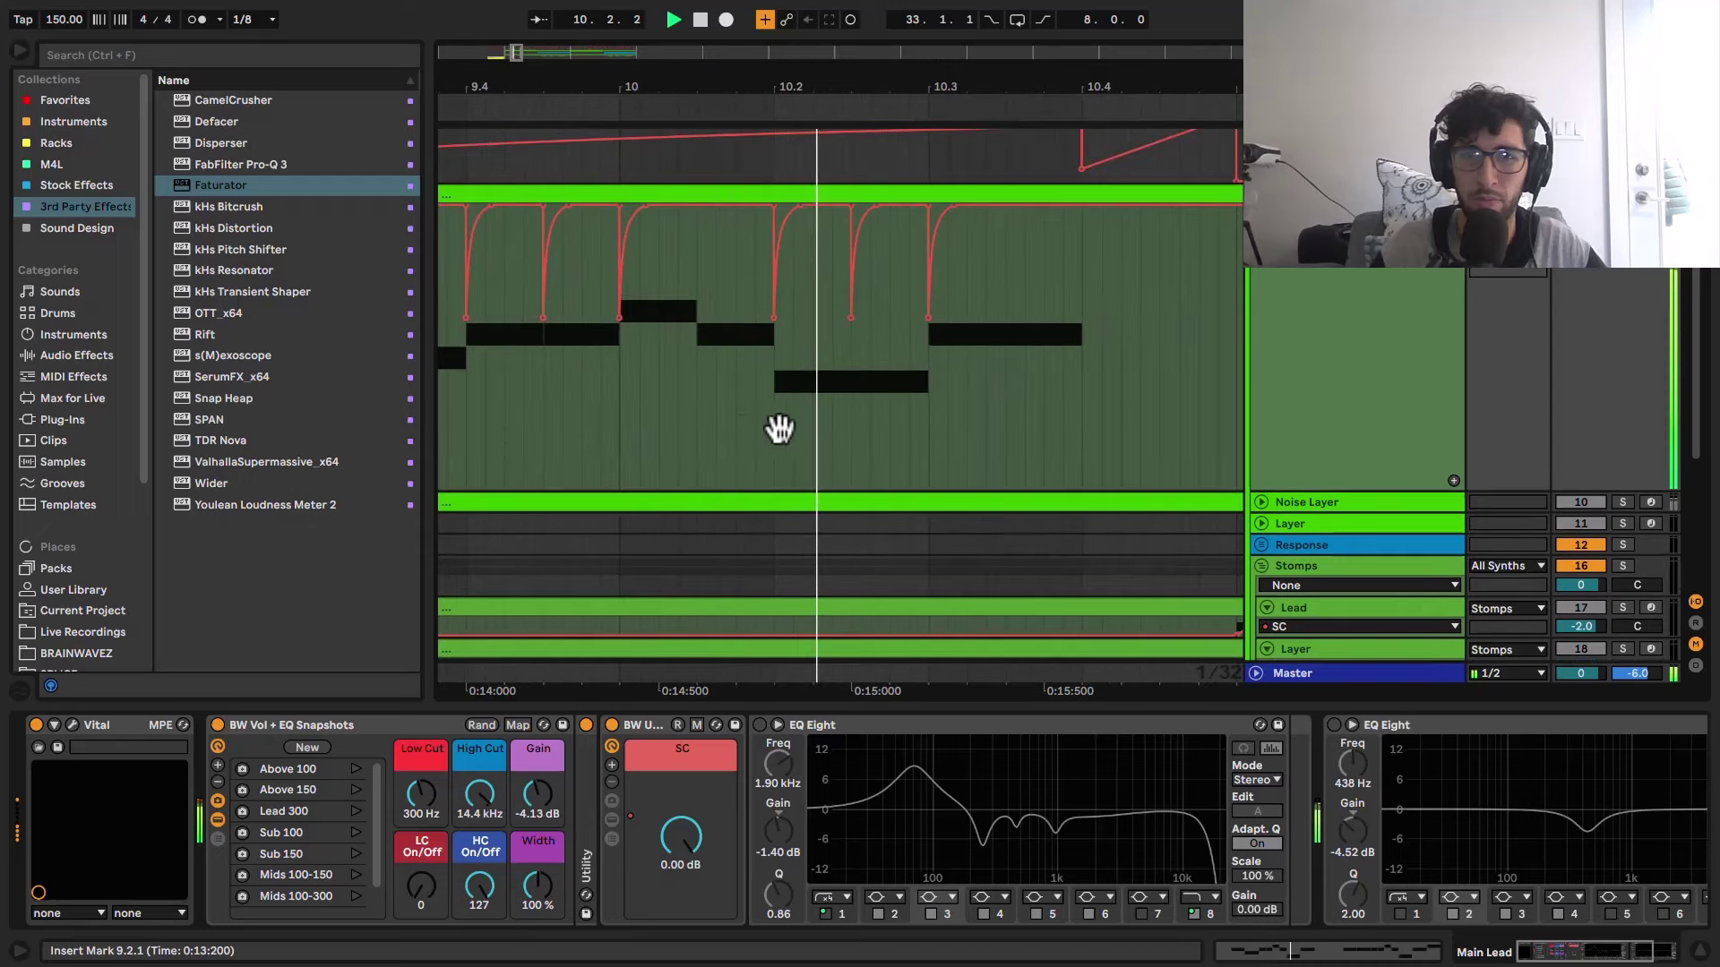
{"action": "key", "text": "space"}
{"action": "scroll", "coordinate": [725, 367], "scroll_direction": "right", "scroll_amount": 6}
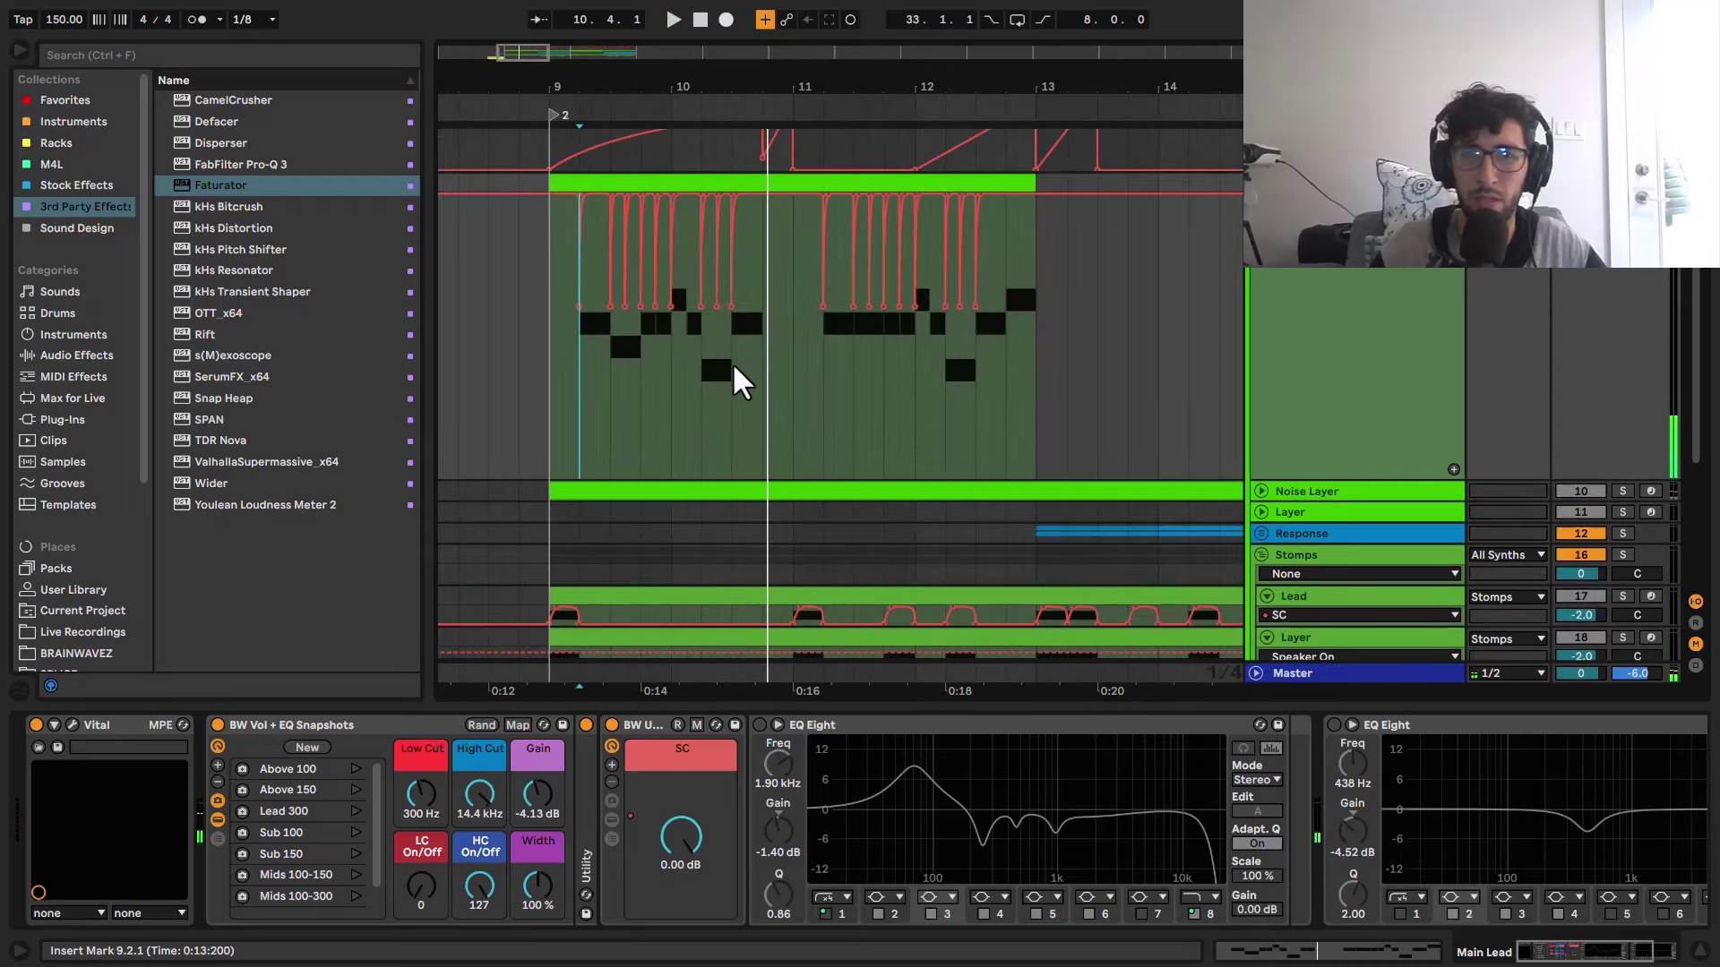
Step: Examine how the SC automation dips line up with the Main Lead's notes from bar 9 onward, and return the insert marker to 9.2.1
{"action": "left_click", "coordinate": [641, 362]}
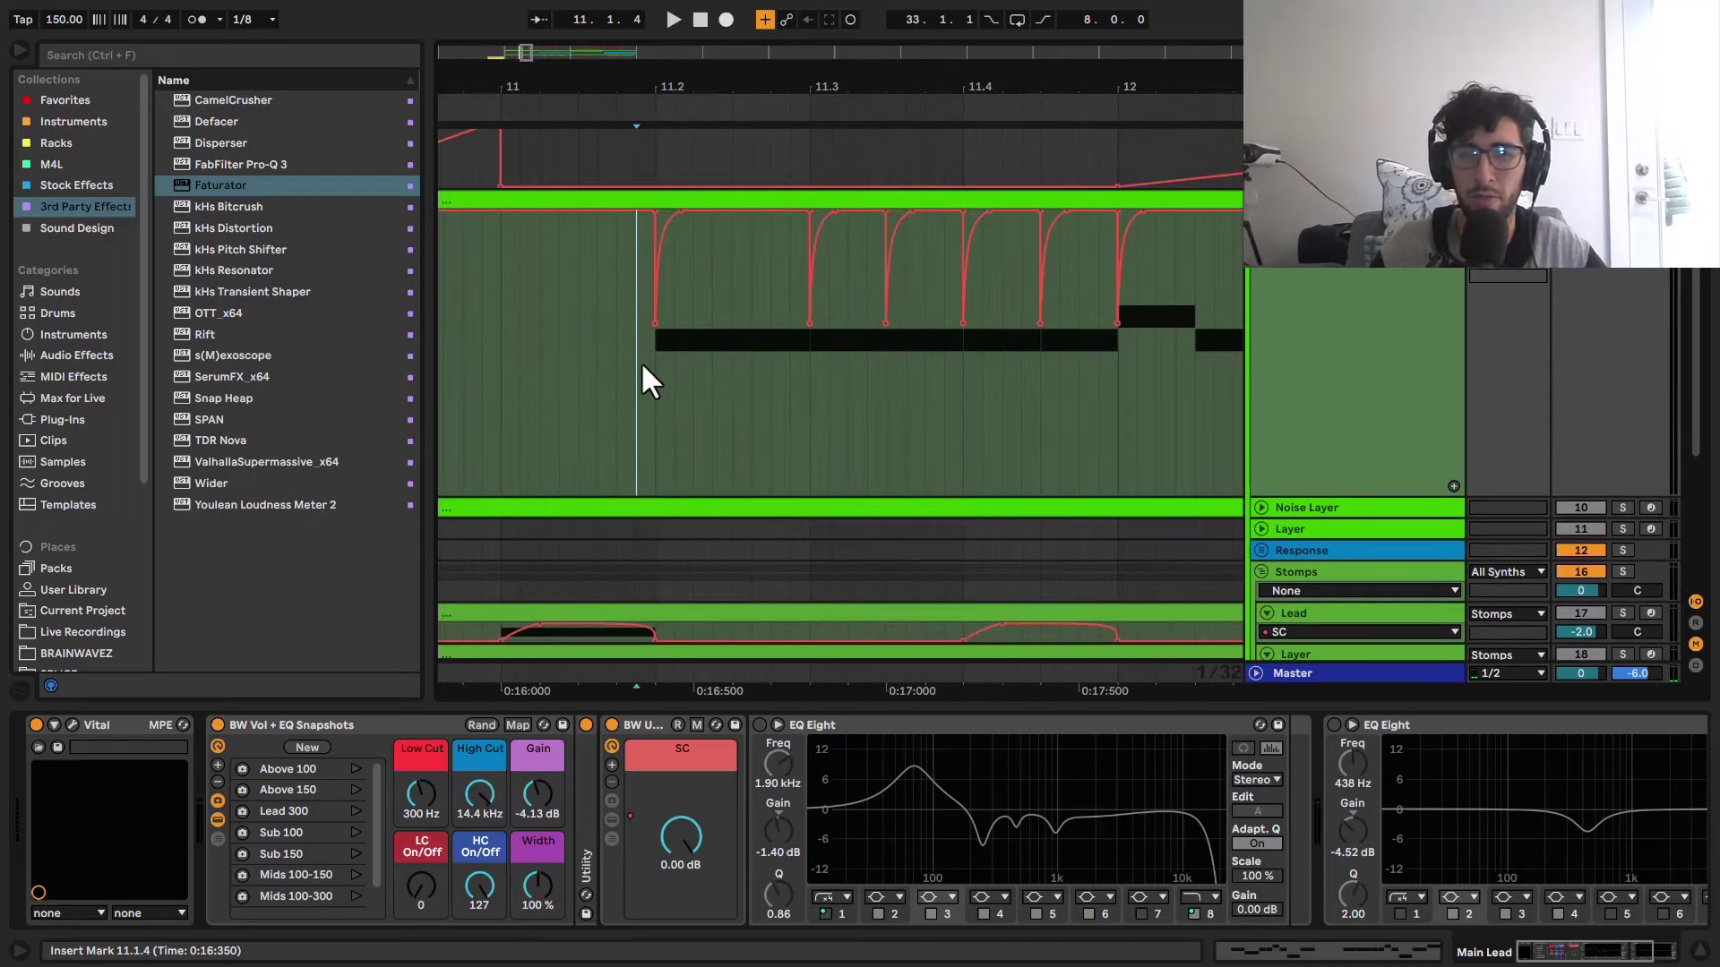
{"action": "scroll", "coordinate": [641, 362], "scroll_direction": "down", "scroll_amount": 6}
{"action": "left_click_drag", "start_coordinate": [720, 410], "coordinate": [889, 423]}
{"action": "scroll", "coordinate": [712, 406], "scroll_direction": "up", "scroll_amount": 6}
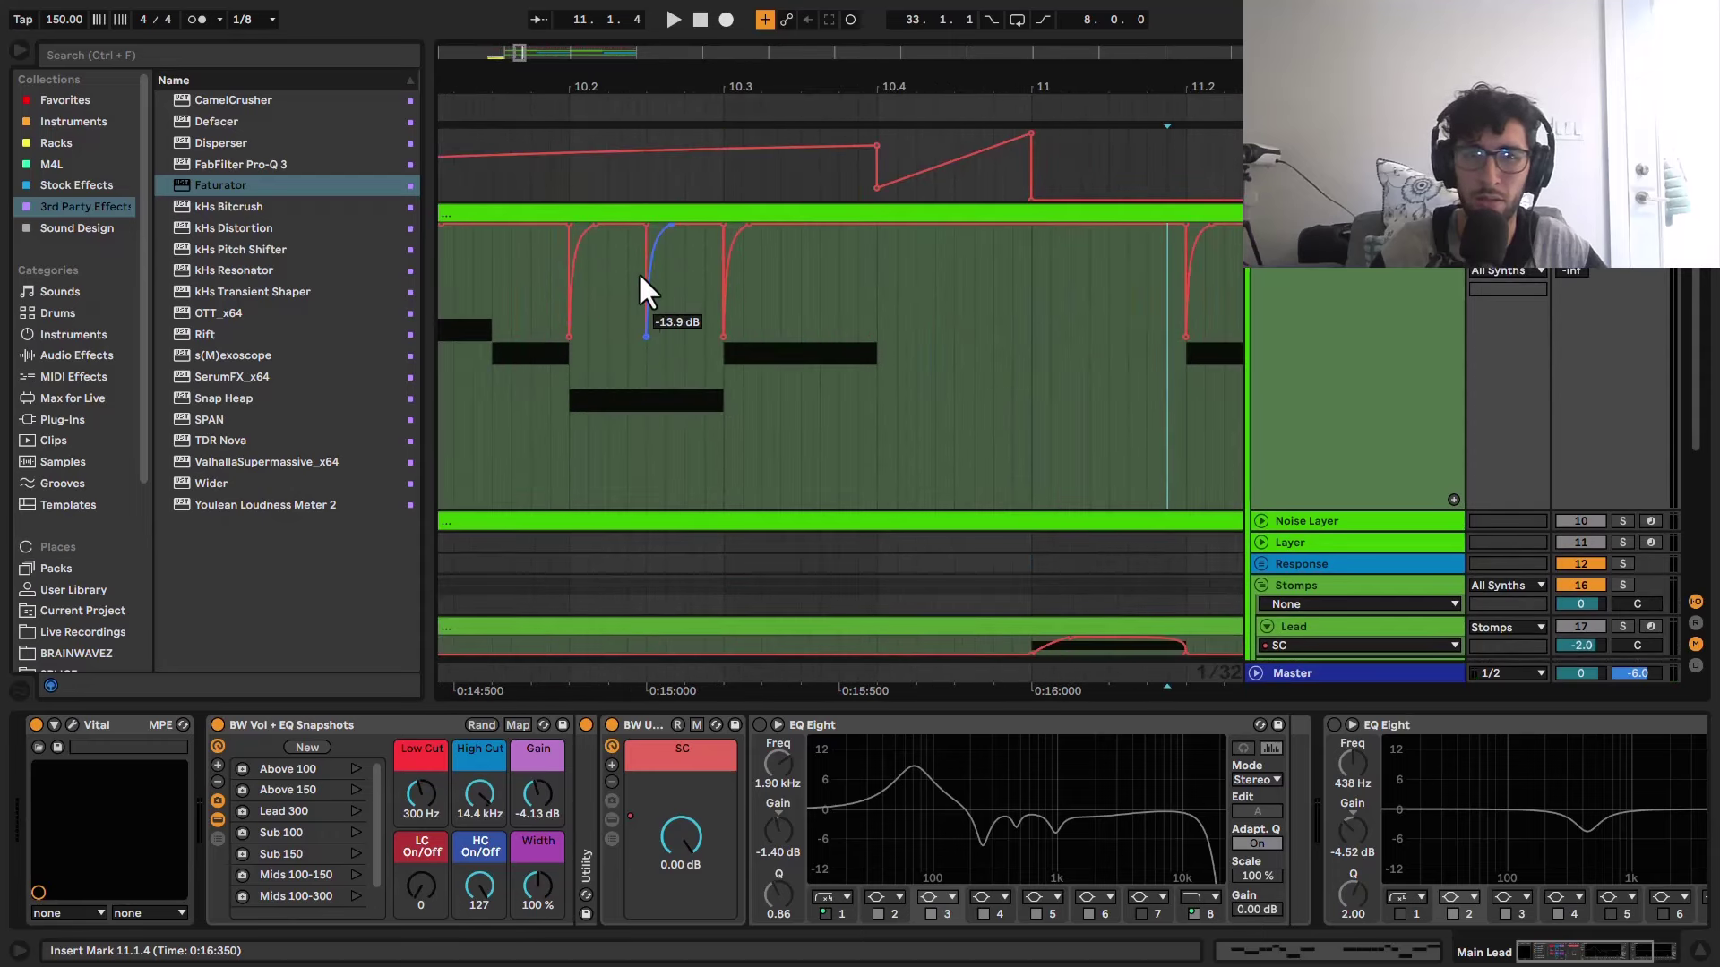
{"action": "scroll", "coordinate": [659, 390], "scroll_direction": "down", "scroll_amount": 4}
{"action": "scroll", "coordinate": [647, 361], "scroll_direction": "up", "scroll_amount": 4}
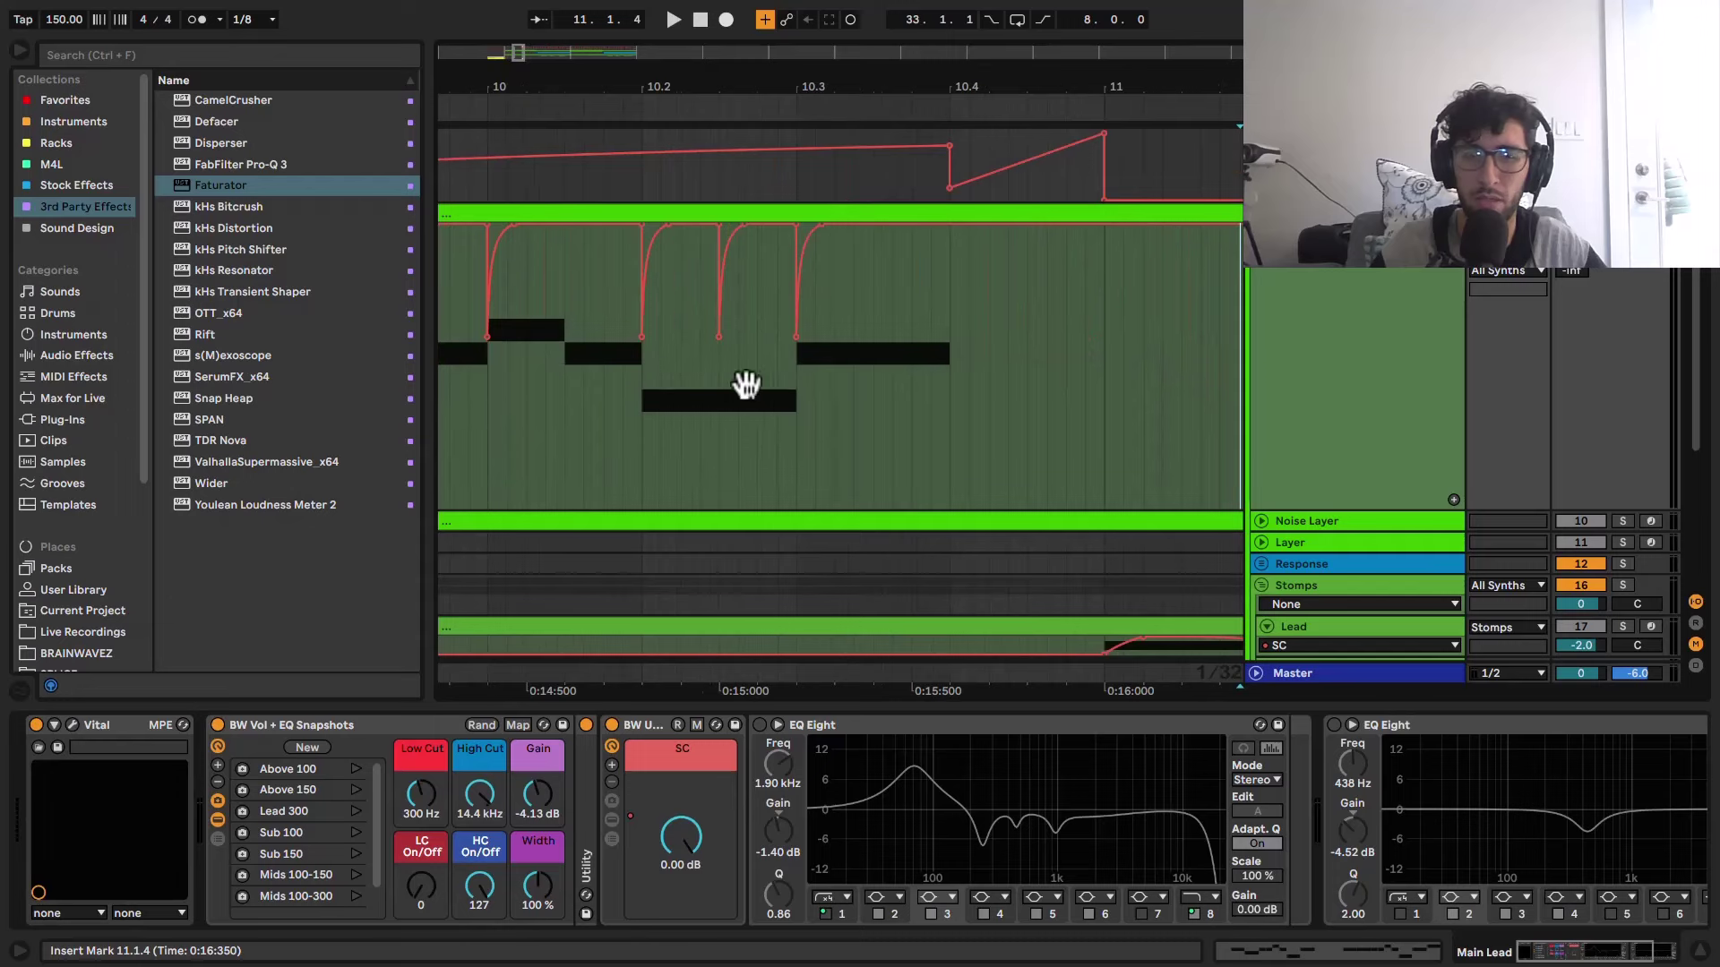
{"action": "left_click_drag", "start_coordinate": [741, 384], "coordinate": [915, 416]}
{"action": "scroll", "coordinate": [805, 412], "scroll_direction": "down", "scroll_amount": 5}
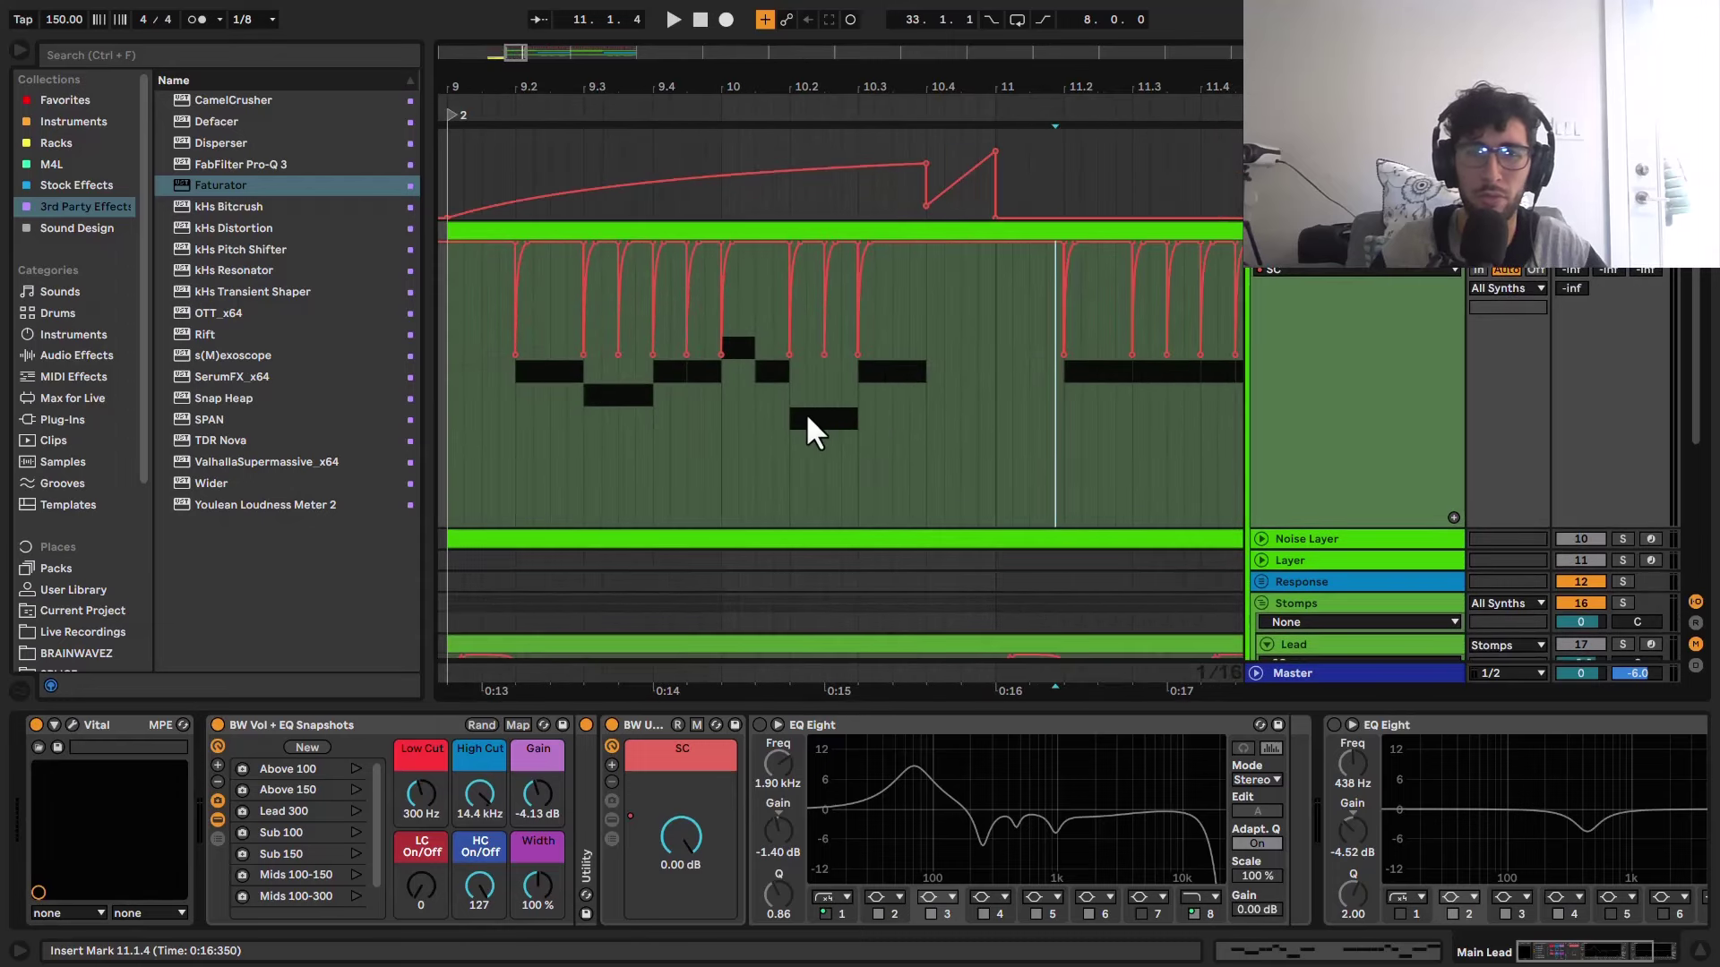
{"action": "left_click", "coordinate": [674, 452]}
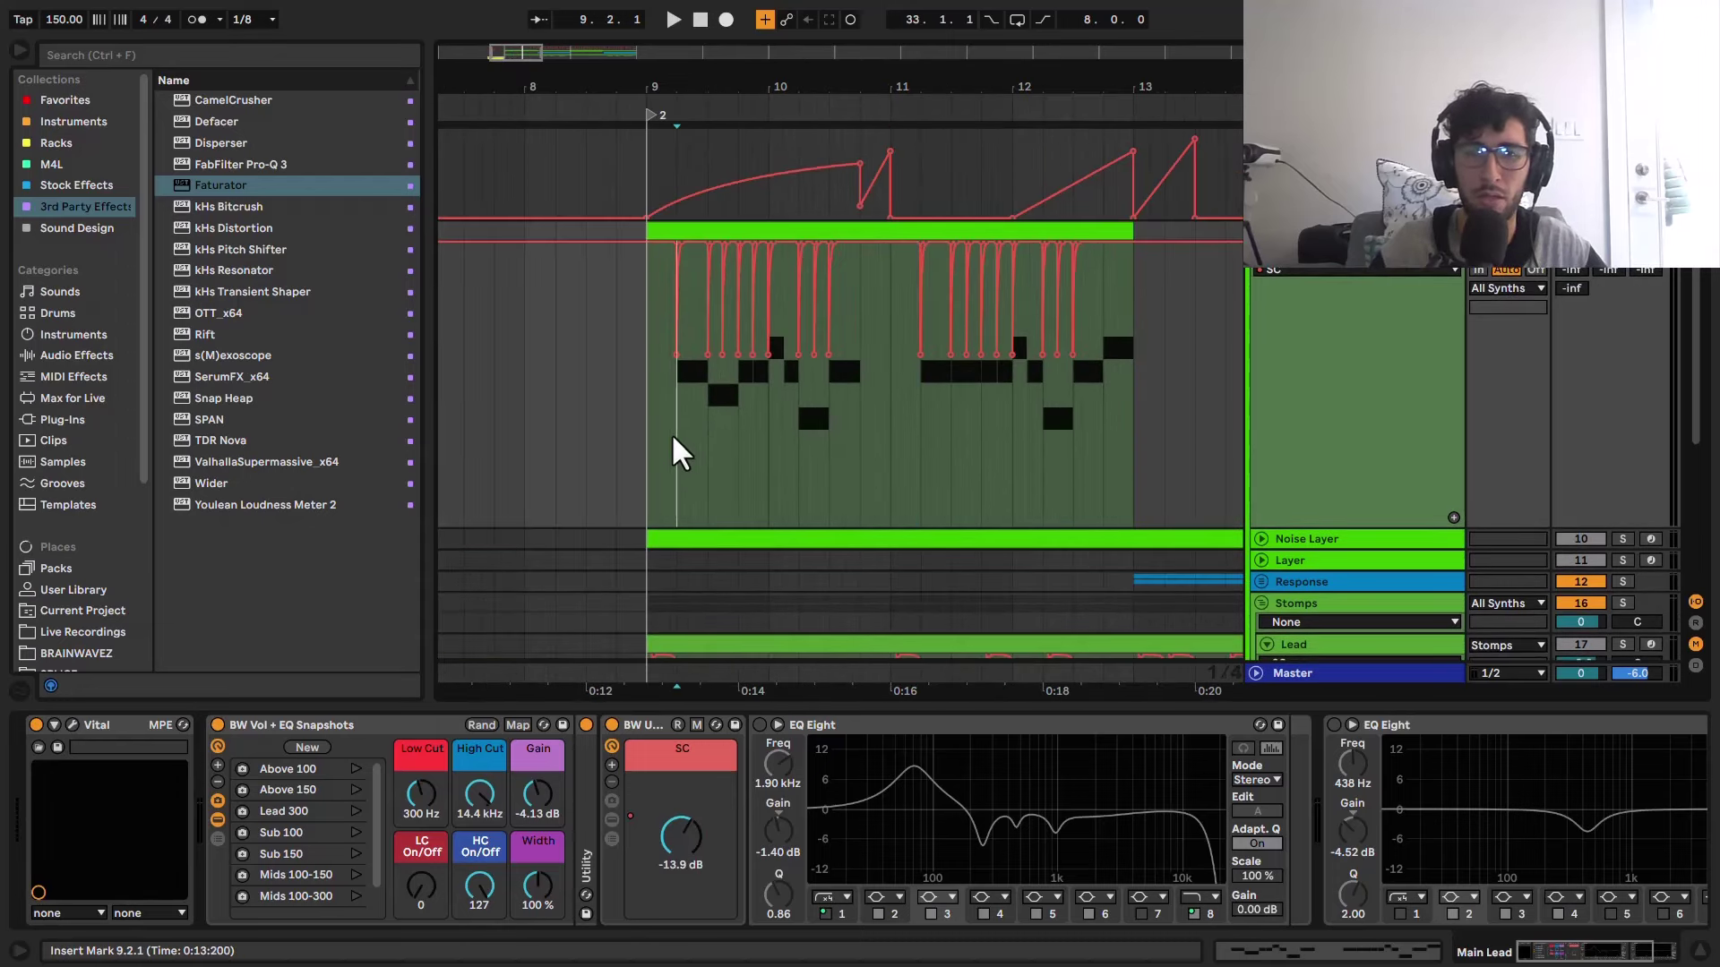
Step: Turn on the first EQ Eight on the Main Lead, and select its low-end boost band and its deepest cut band
{"action": "left_click", "coordinate": [761, 726]}
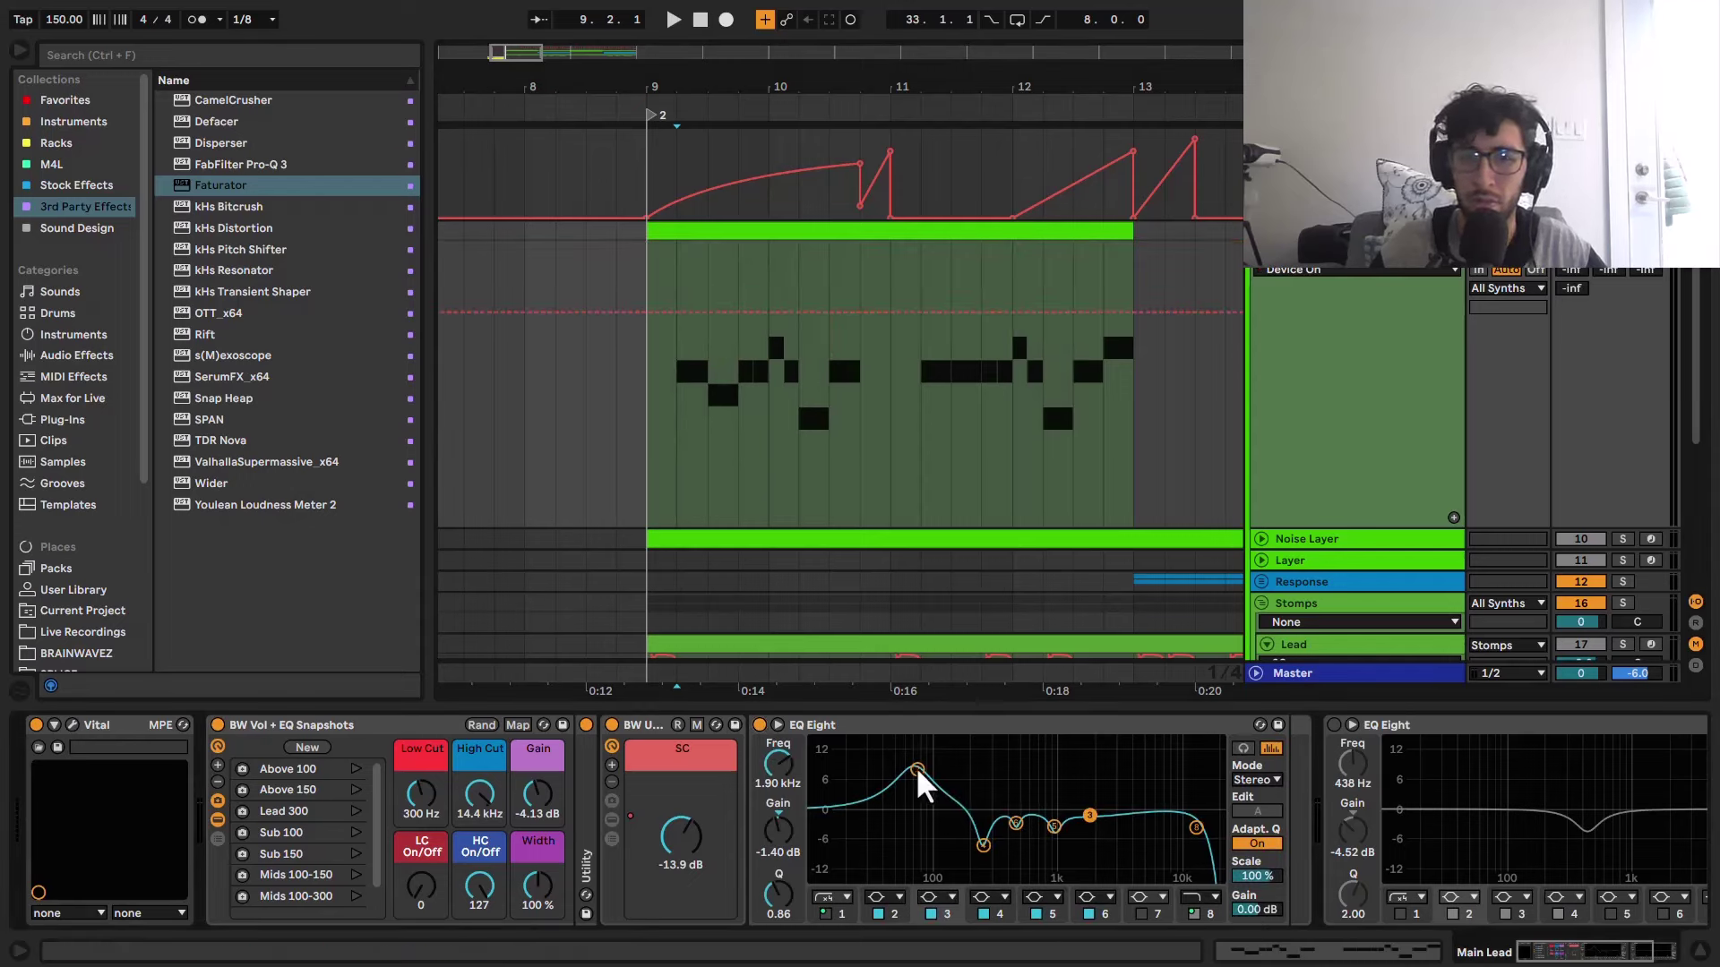
{"action": "left_click", "coordinate": [920, 783]}
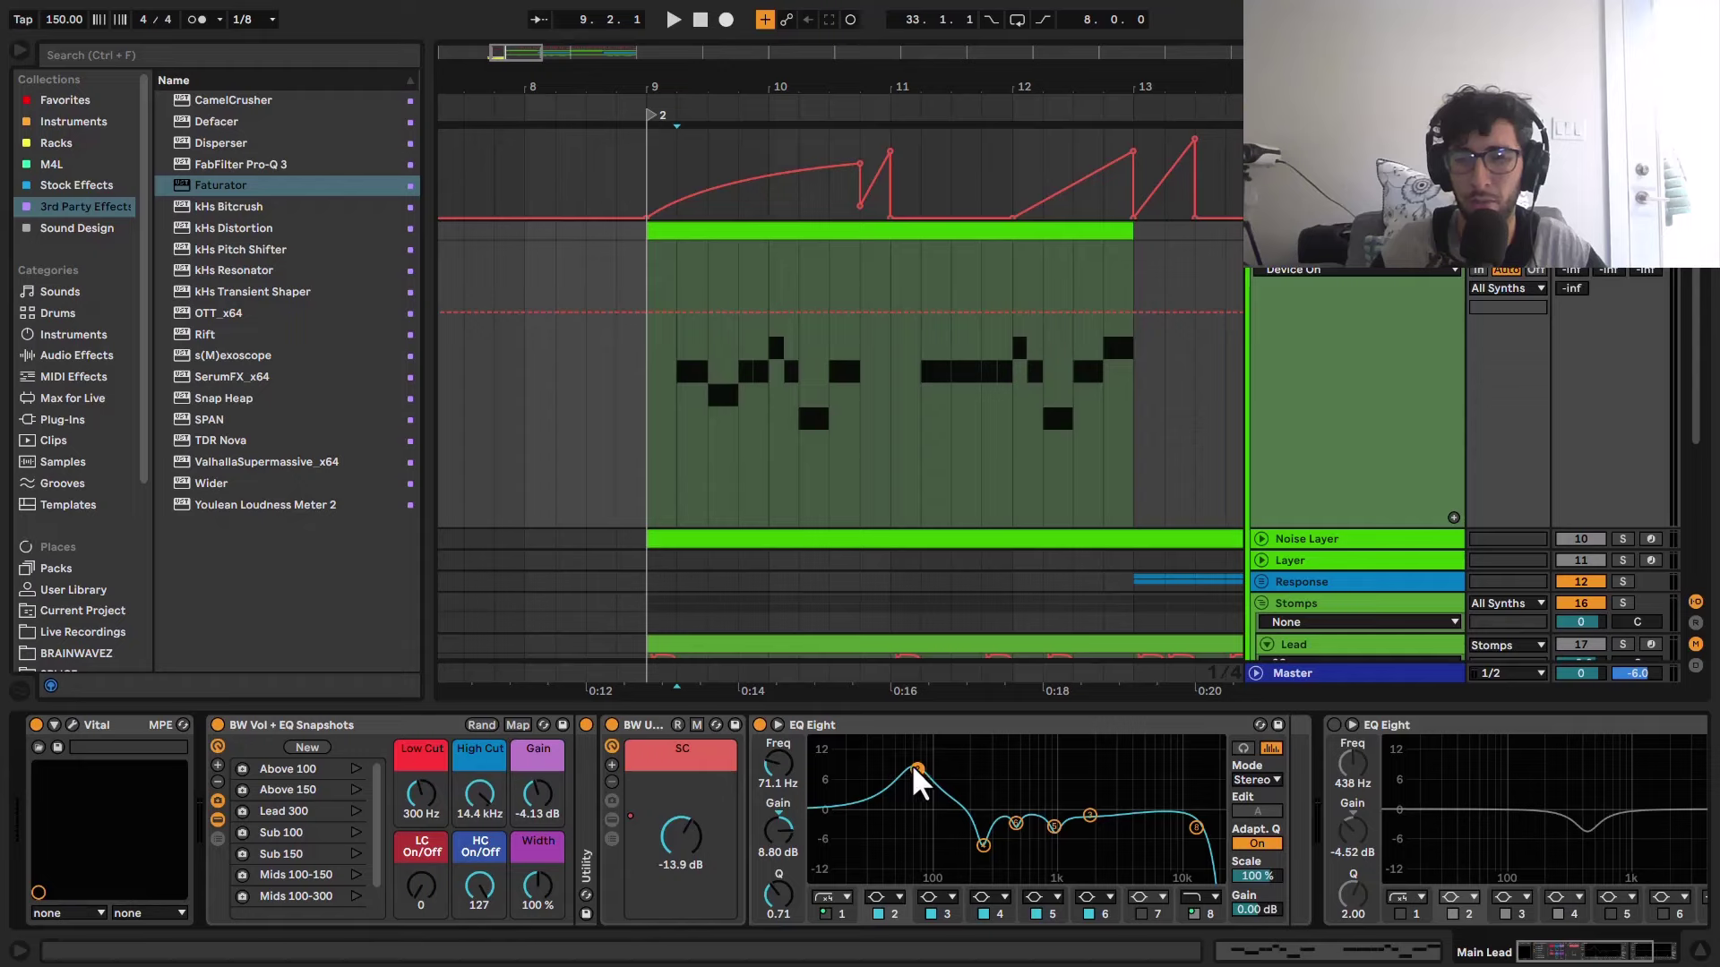
{"action": "left_click", "coordinate": [983, 845]}
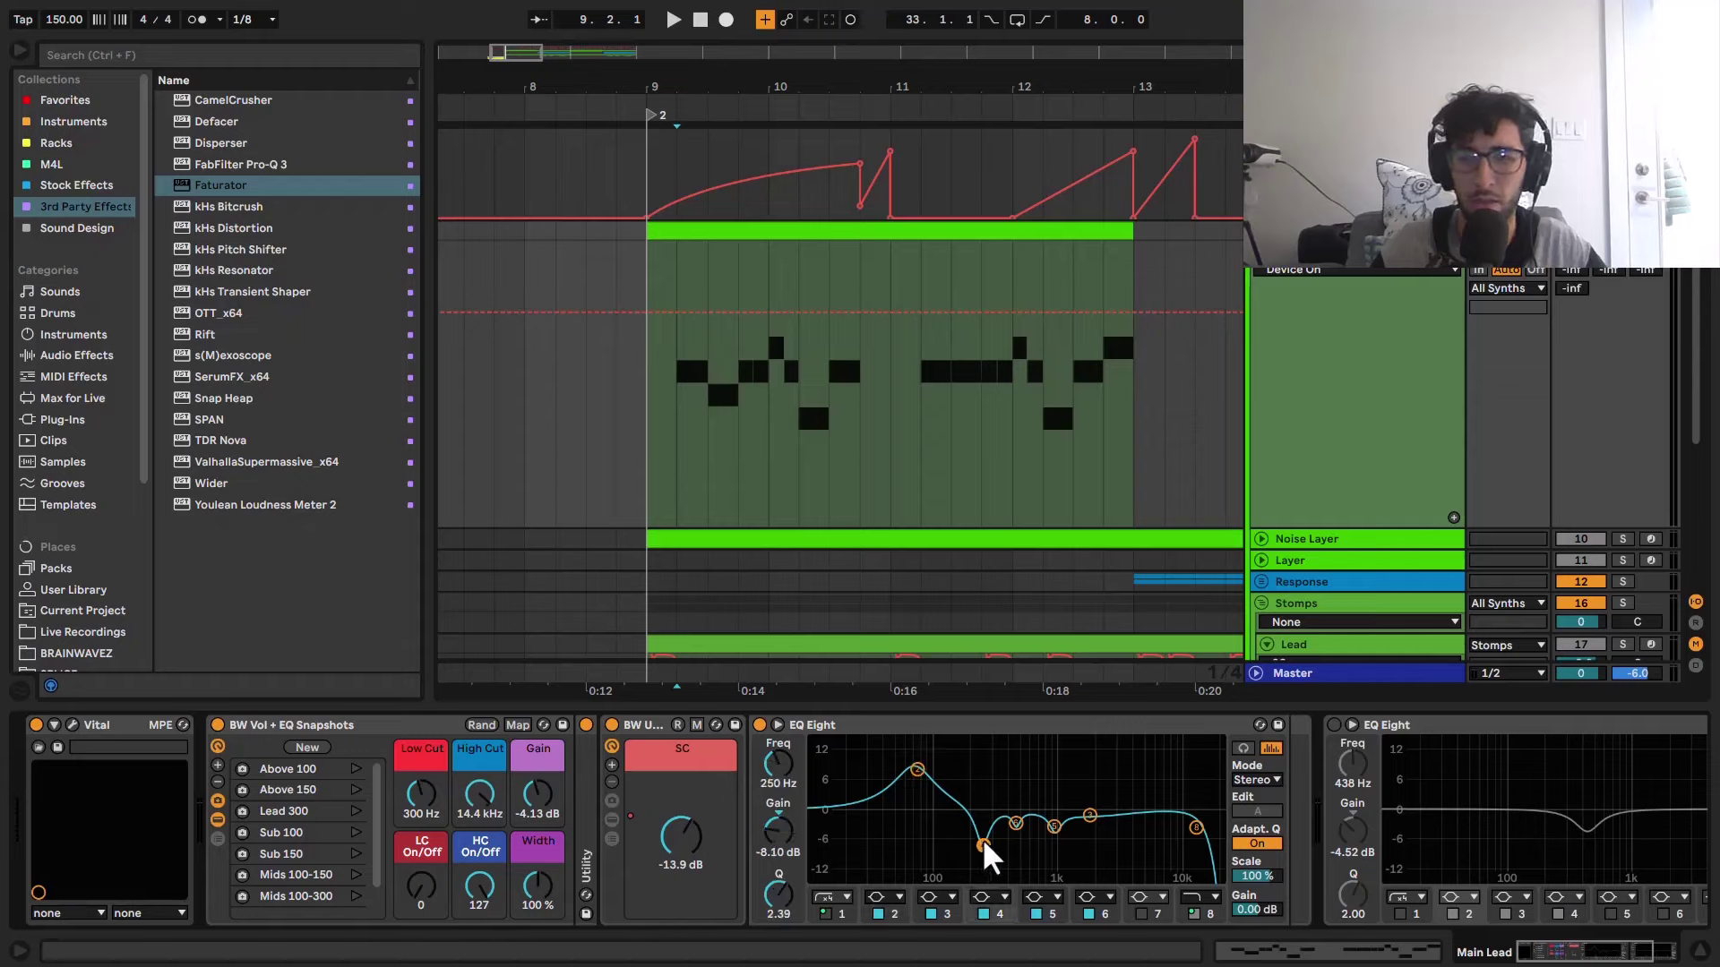
Step: Select the remaining bands of the first EQ Eight in turn, from the 466 Hz cut to the 14.4 kHz high cut
{"action": "left_click", "coordinate": [1016, 823]}
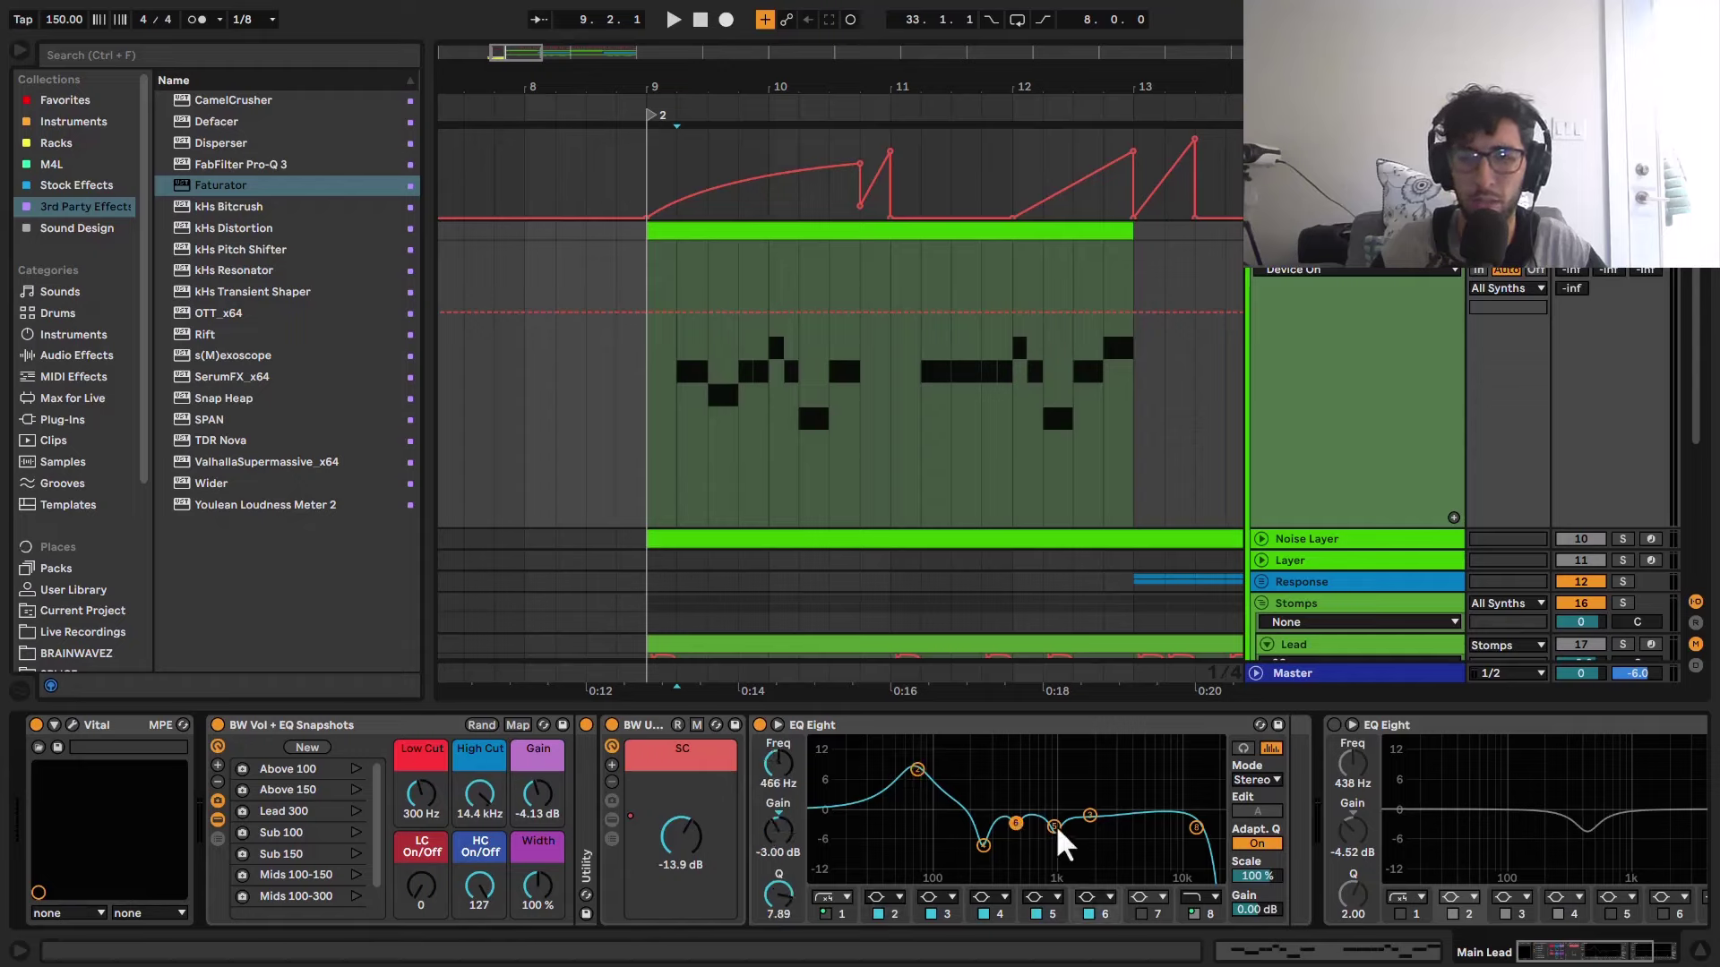
{"action": "left_click", "coordinate": [1055, 825]}
{"action": "left_click", "coordinate": [1089, 815]}
{"action": "left_click", "coordinate": [1196, 826]}
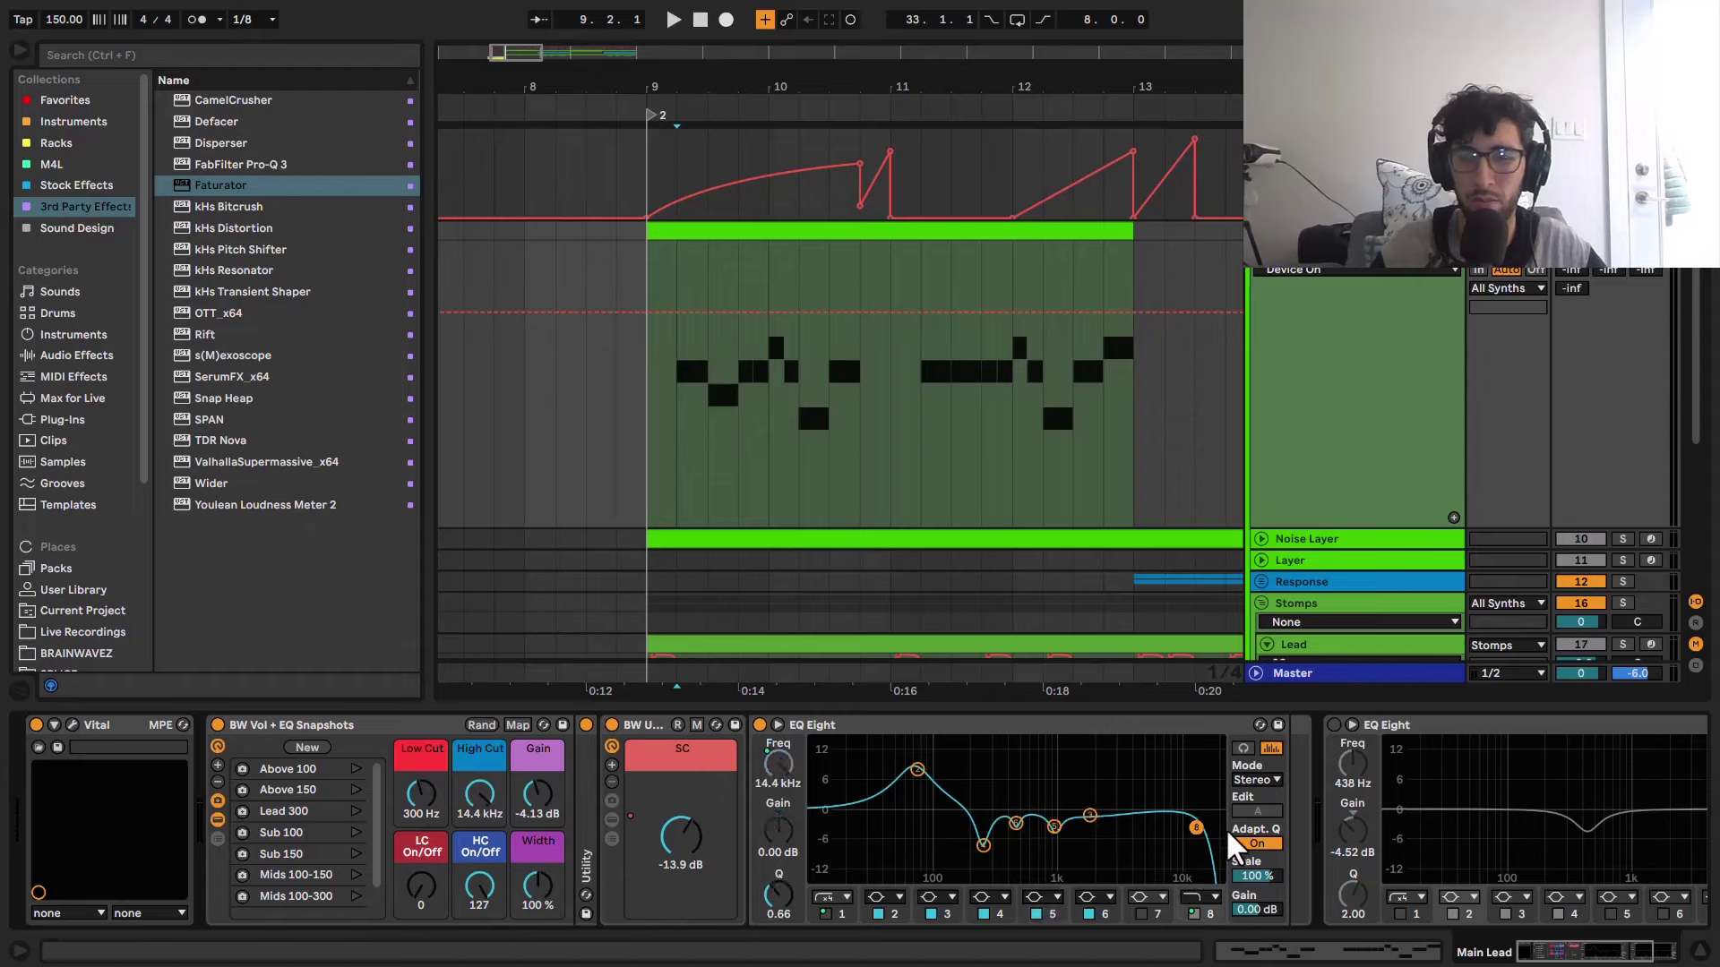
Step: Play the Main Lead and toggle the first EQ Eight off and back on to compare its sound
{"action": "key", "text": "space"}
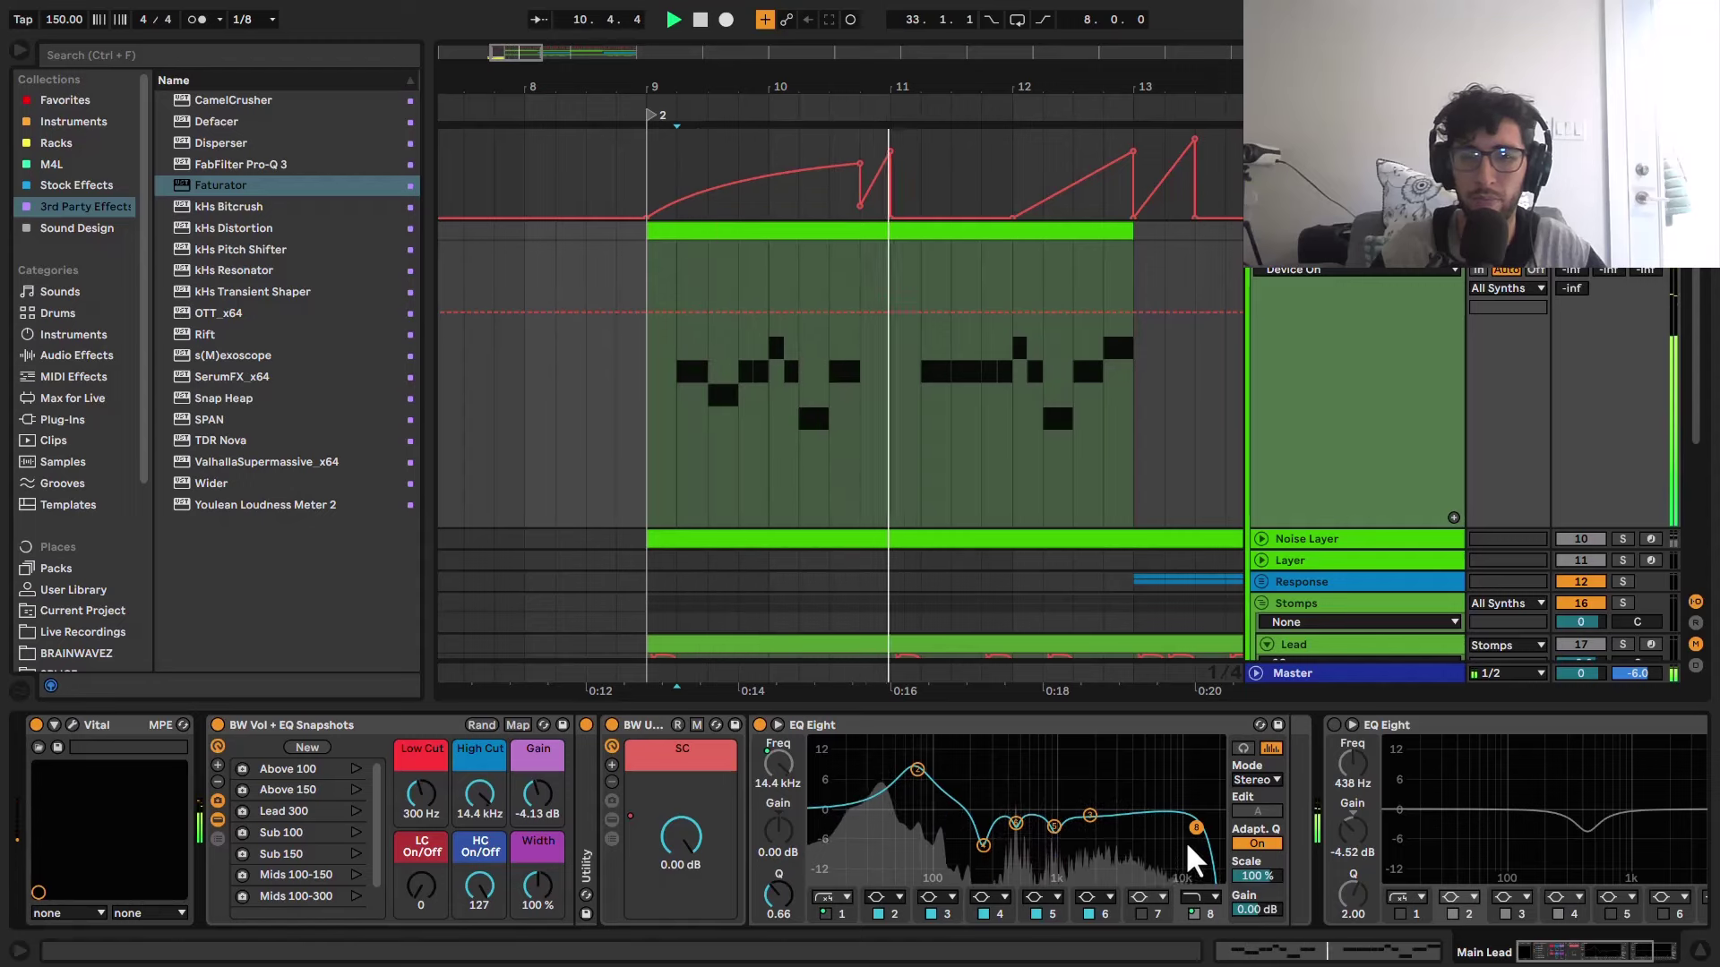
{"action": "left_click", "coordinate": [760, 726]}
{"action": "left_click", "coordinate": [760, 726]}
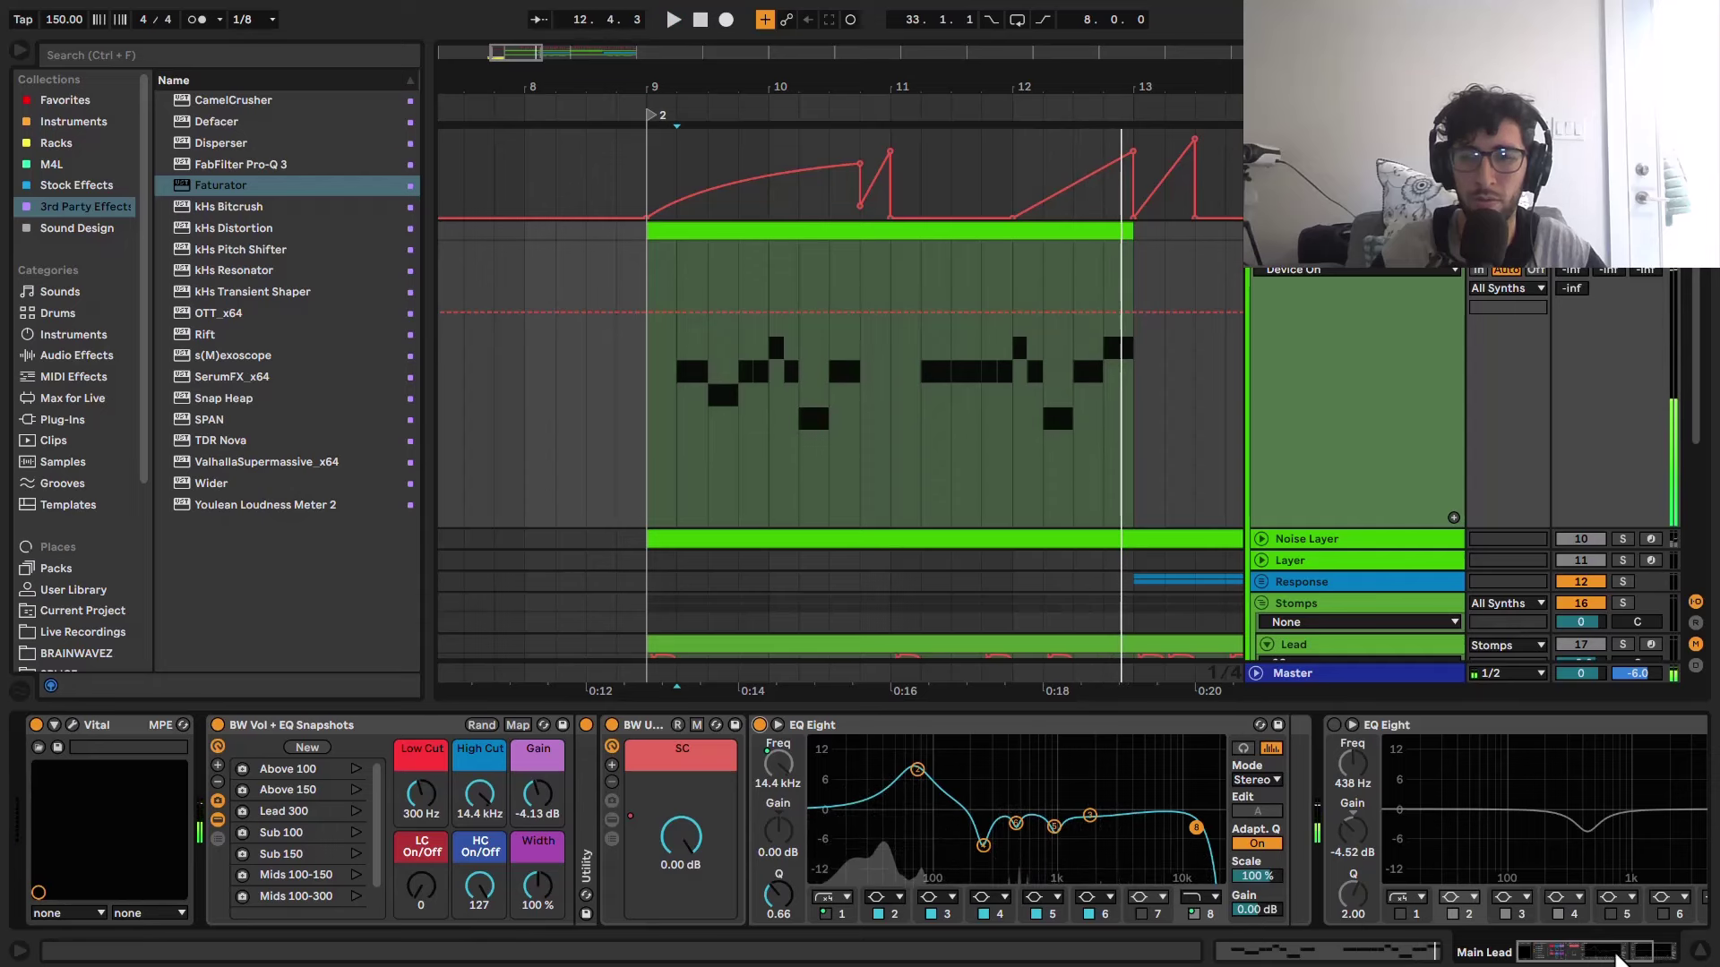
{"action": "mouse_move", "coordinate": [1351, 807]}
{"action": "left_mouse_down"}
{"action": "mouse_move", "coordinate": [1072, 807]}
{"action": "mouse_move", "coordinate": [1351, 806]}
{"action": "left_mouse_up"}
{"action": "left_click_drag", "start_coordinate": [1351, 807], "coordinate": [1072, 806]}
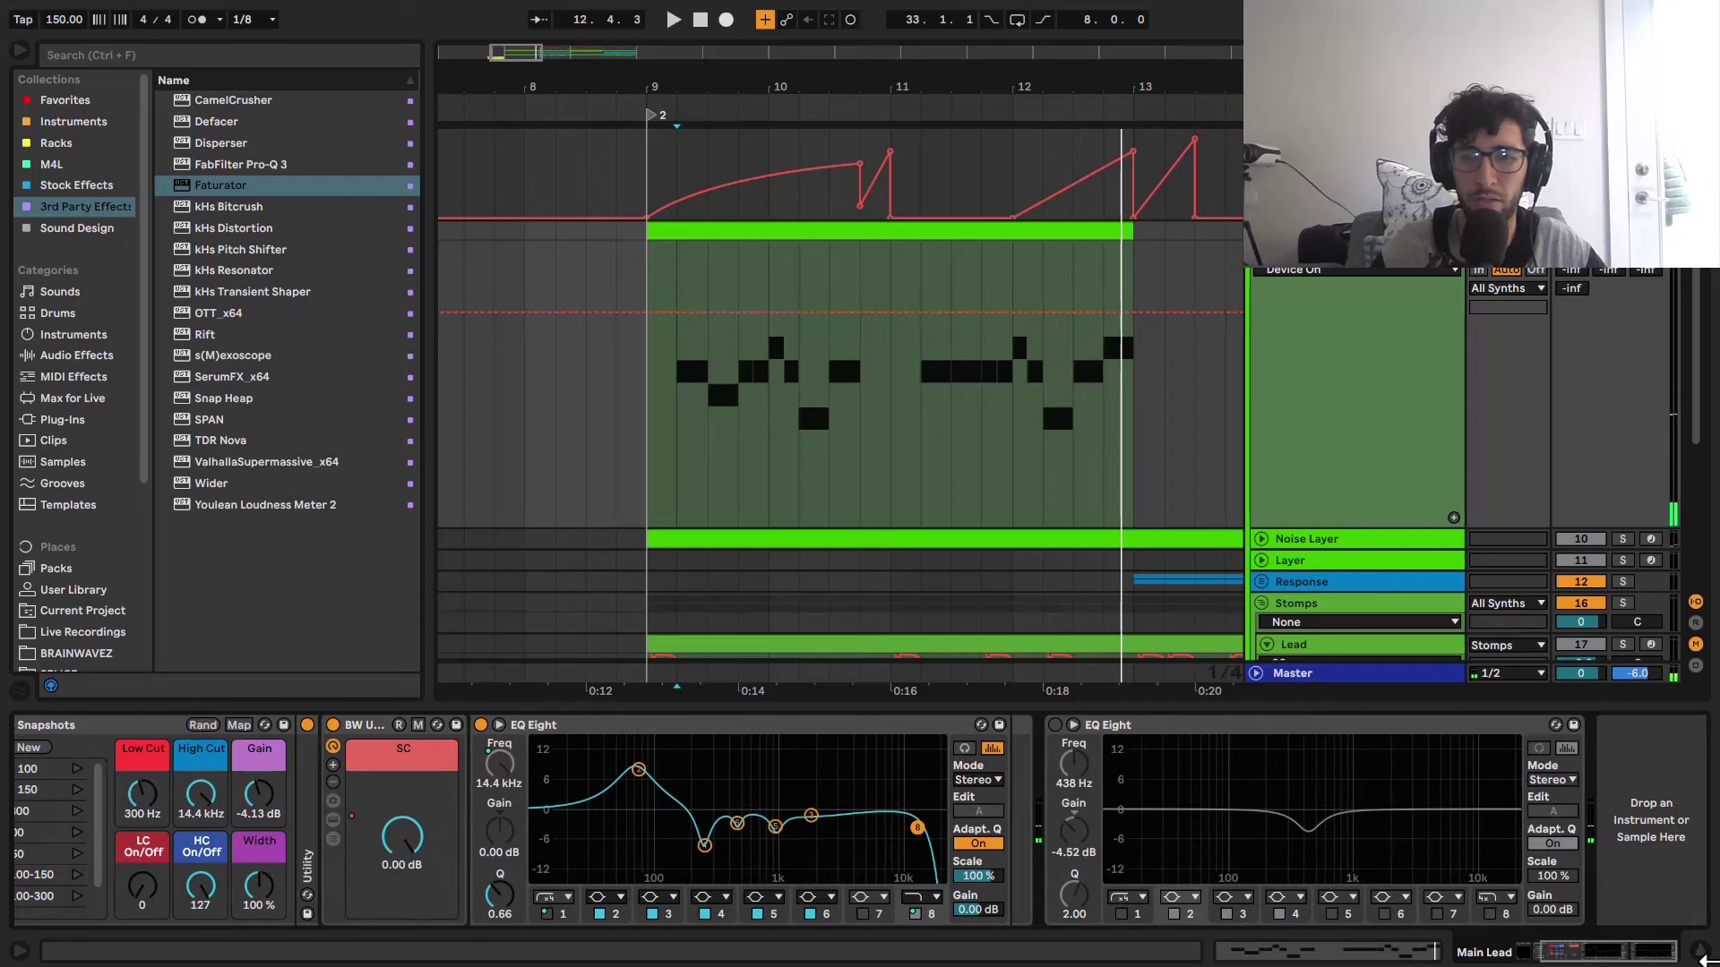
{"action": "left_click", "coordinate": [1055, 725]}
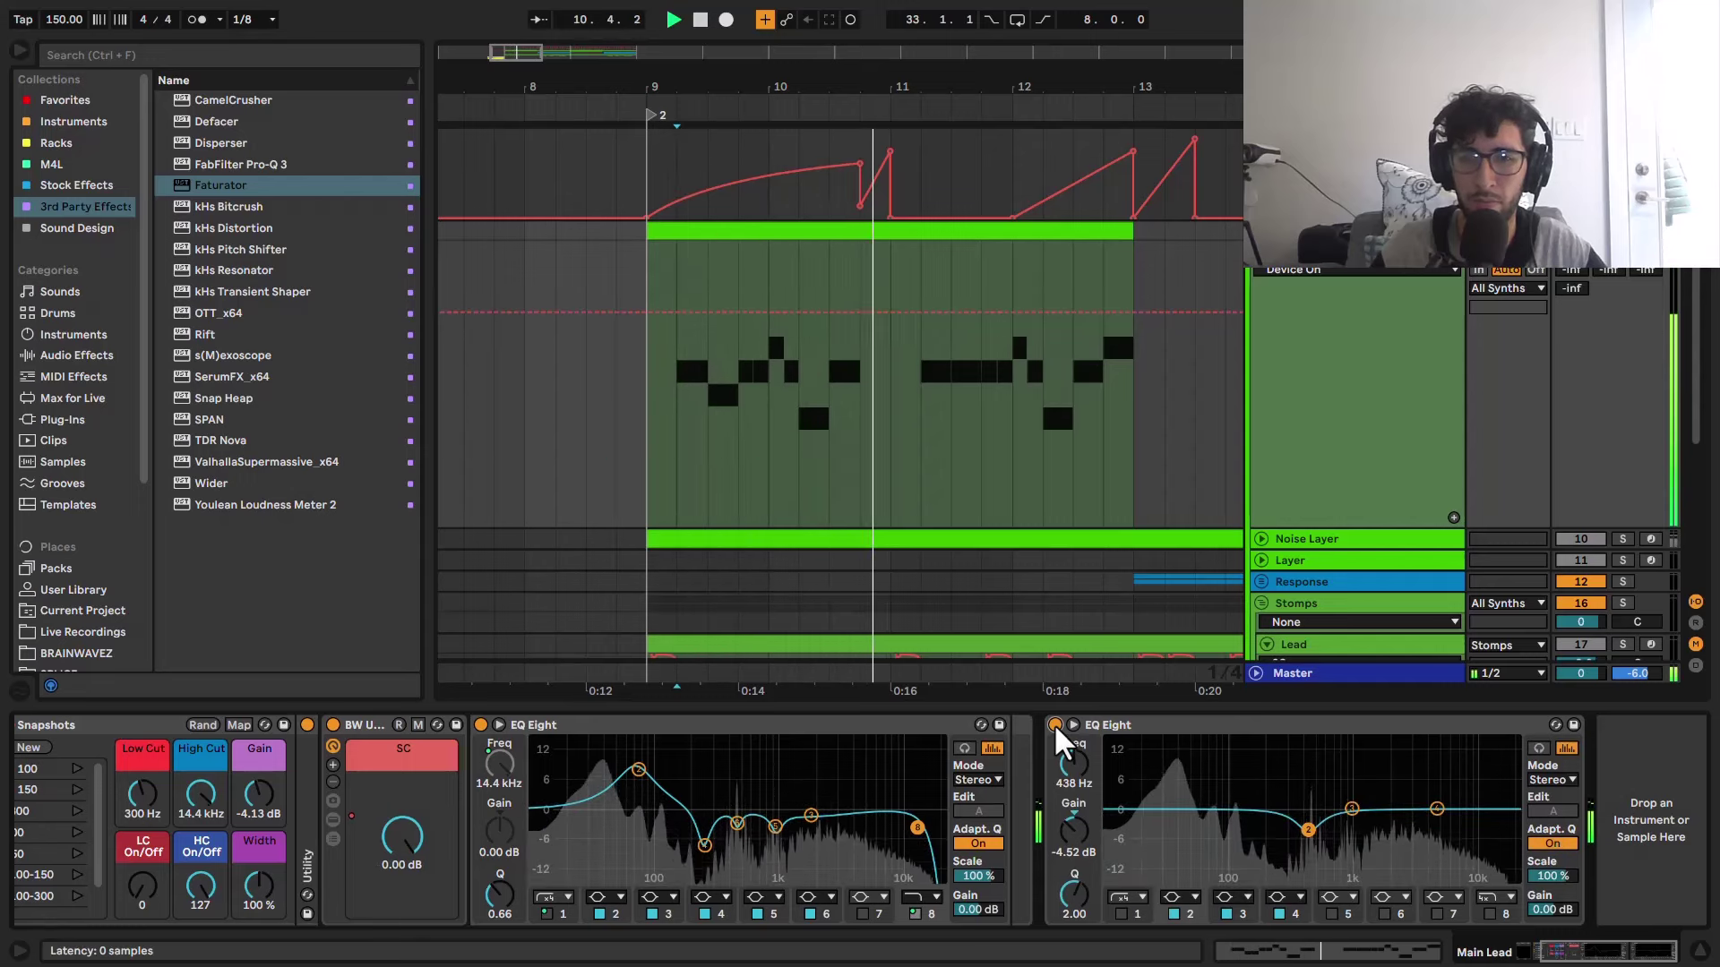
{"action": "key", "text": "space"}
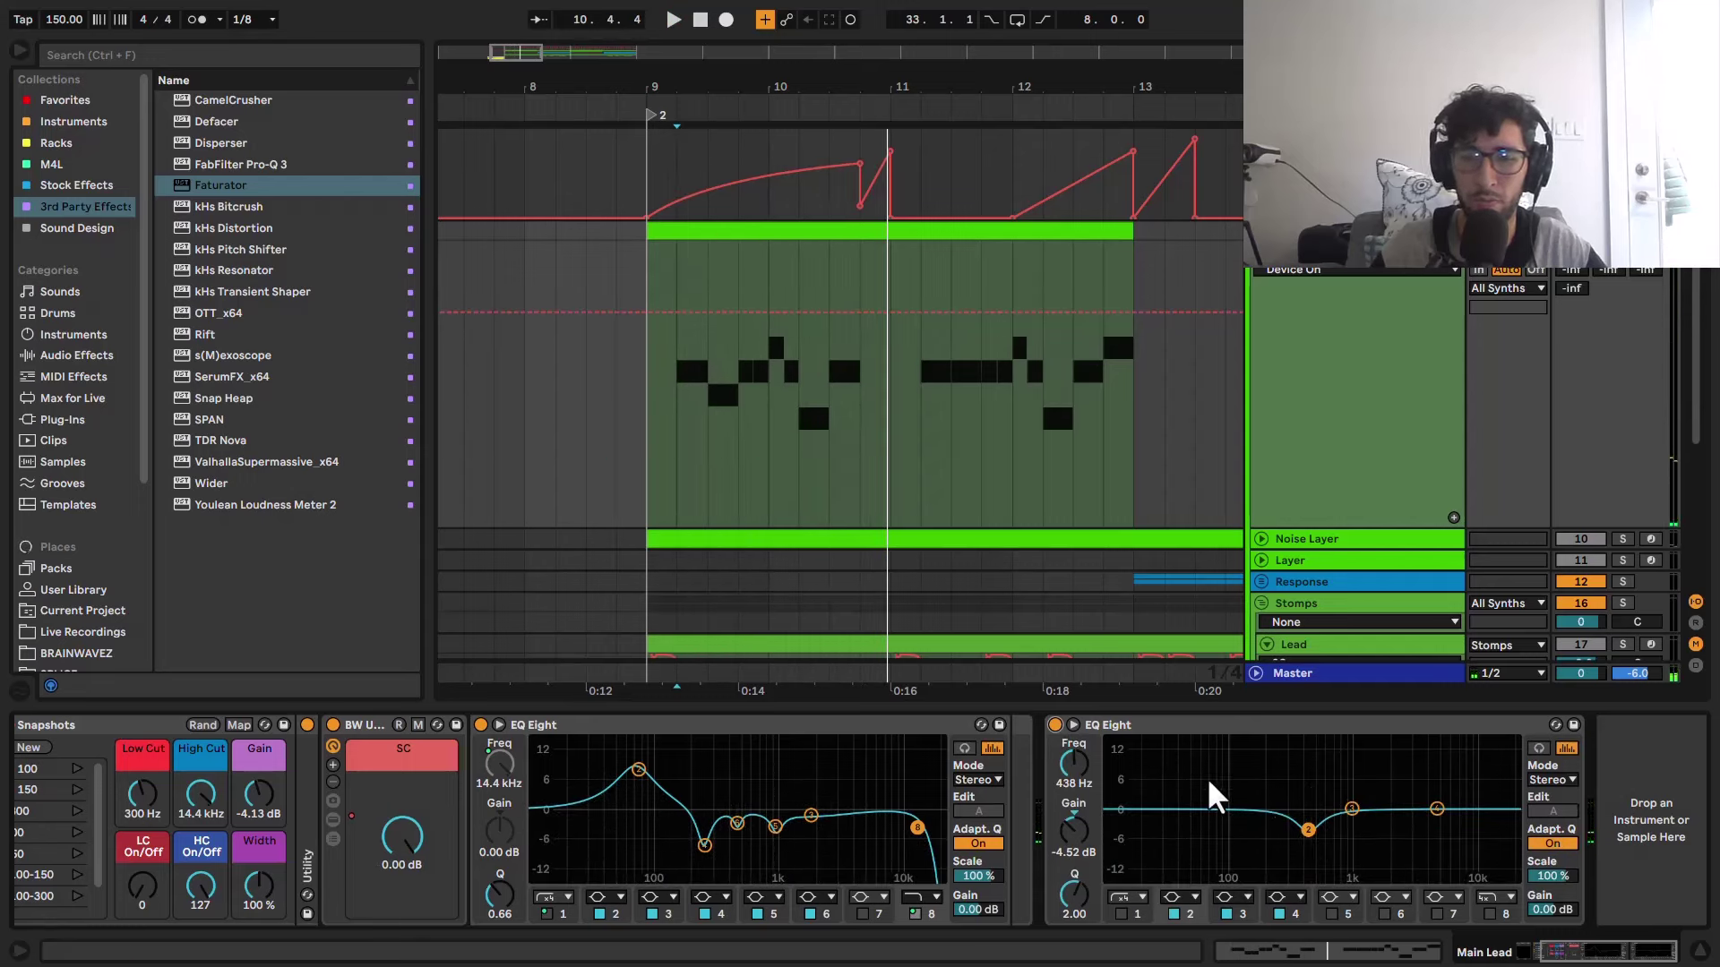
Step: Hide the Main Lead's automation, fold the track, and unfold and select the Noise Layer track
{"action": "scroll", "coordinate": [756, 285], "scroll_direction": "down", "scroll_amount": 4}
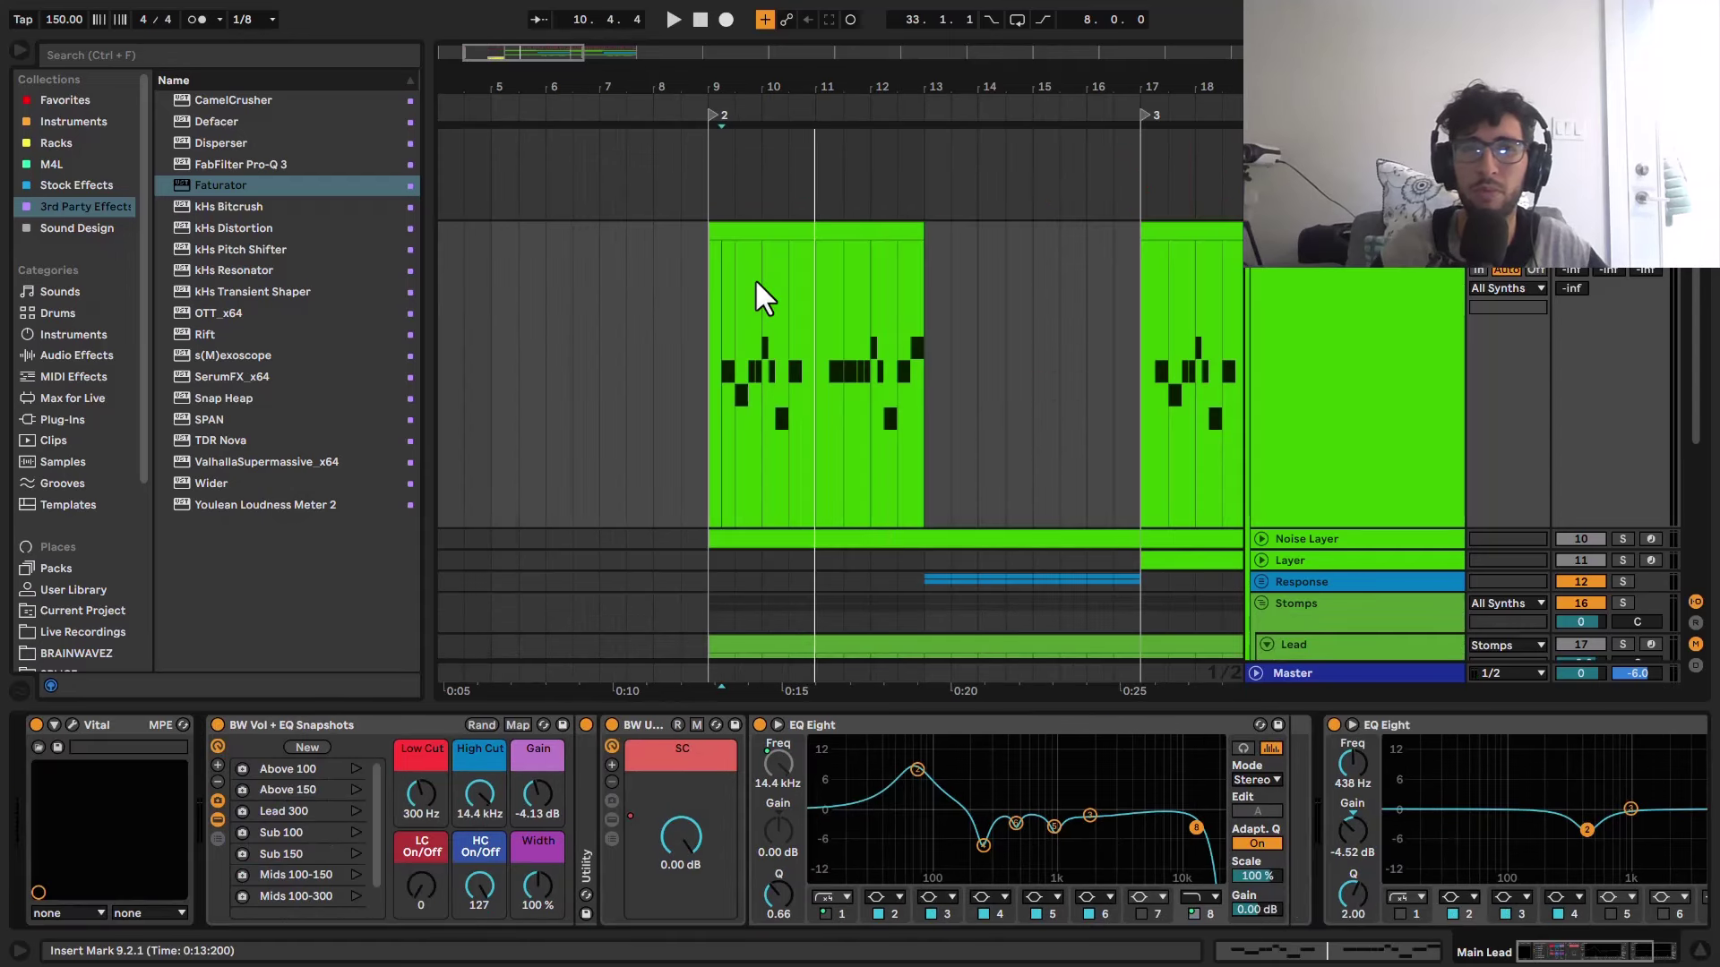
{"action": "scroll", "coordinate": [887, 394], "scroll_direction": "down", "scroll_amount": 8}
{"action": "scroll", "coordinate": [887, 394], "scroll_direction": "right", "scroll_amount": 1}
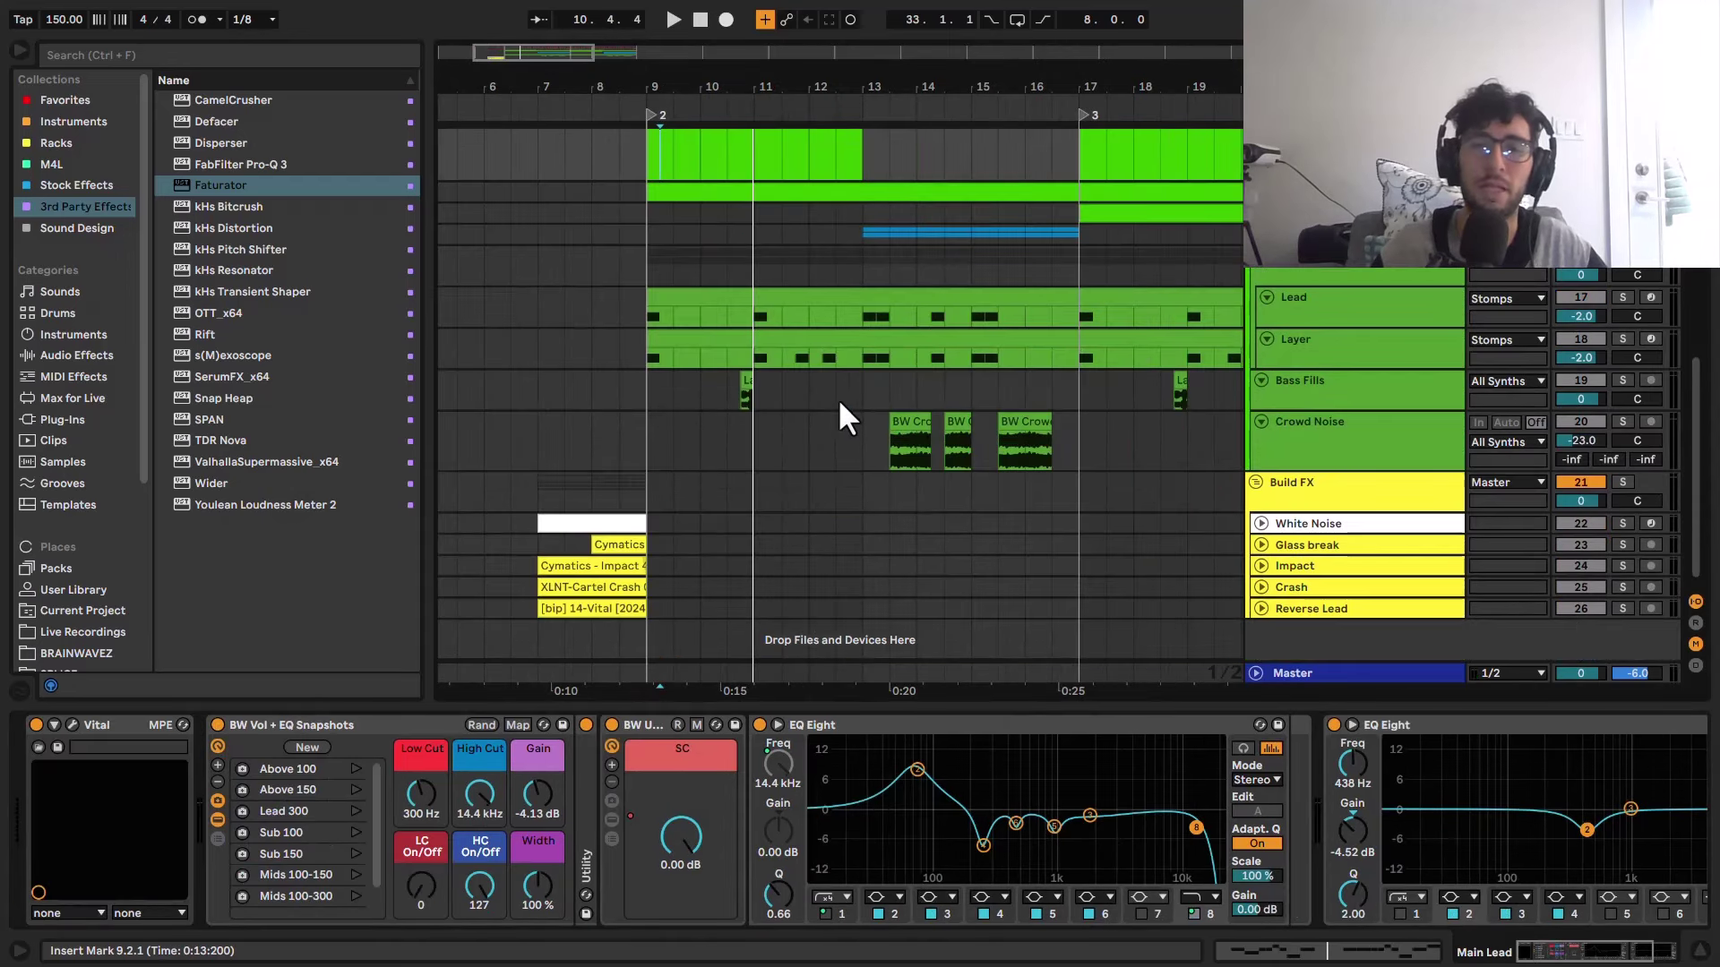
{"action": "scroll", "coordinate": [840, 400], "scroll_direction": "up", "scroll_amount": 10}
{"action": "scroll", "coordinate": [912, 412], "scroll_direction": "down", "scroll_amount": 8}
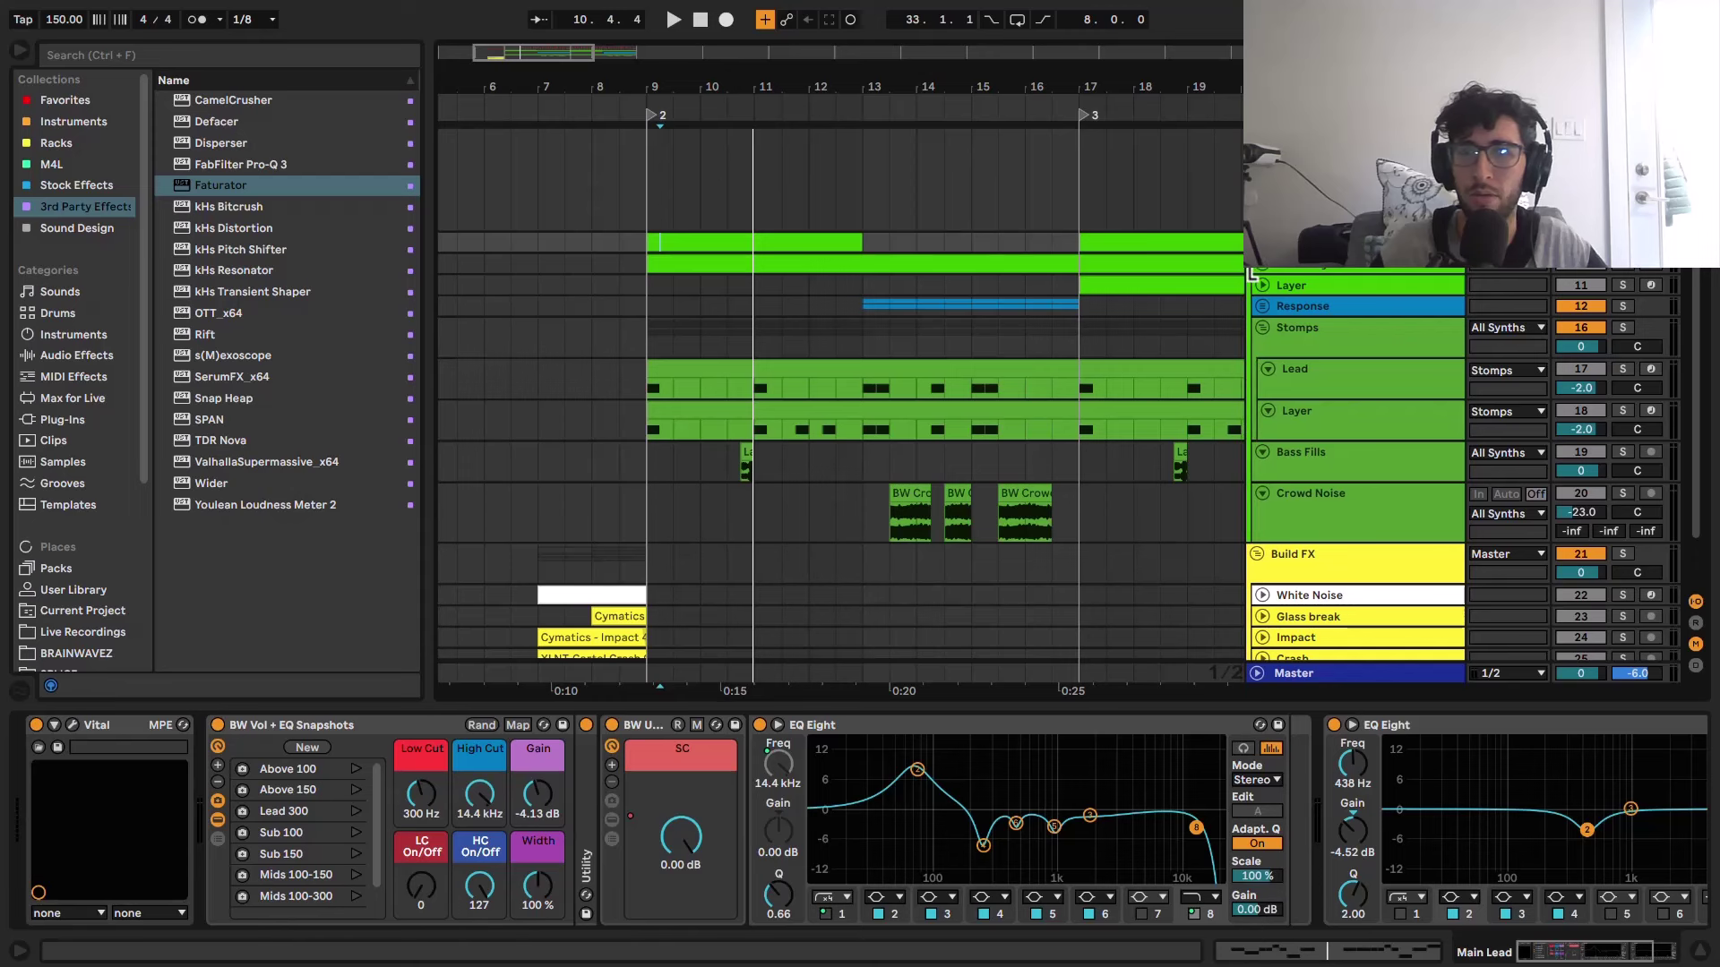
{"action": "scroll", "coordinate": [1281, 273], "scroll_direction": "up", "scroll_amount": 1}
{"action": "left_click", "coordinate": [1304, 270]}
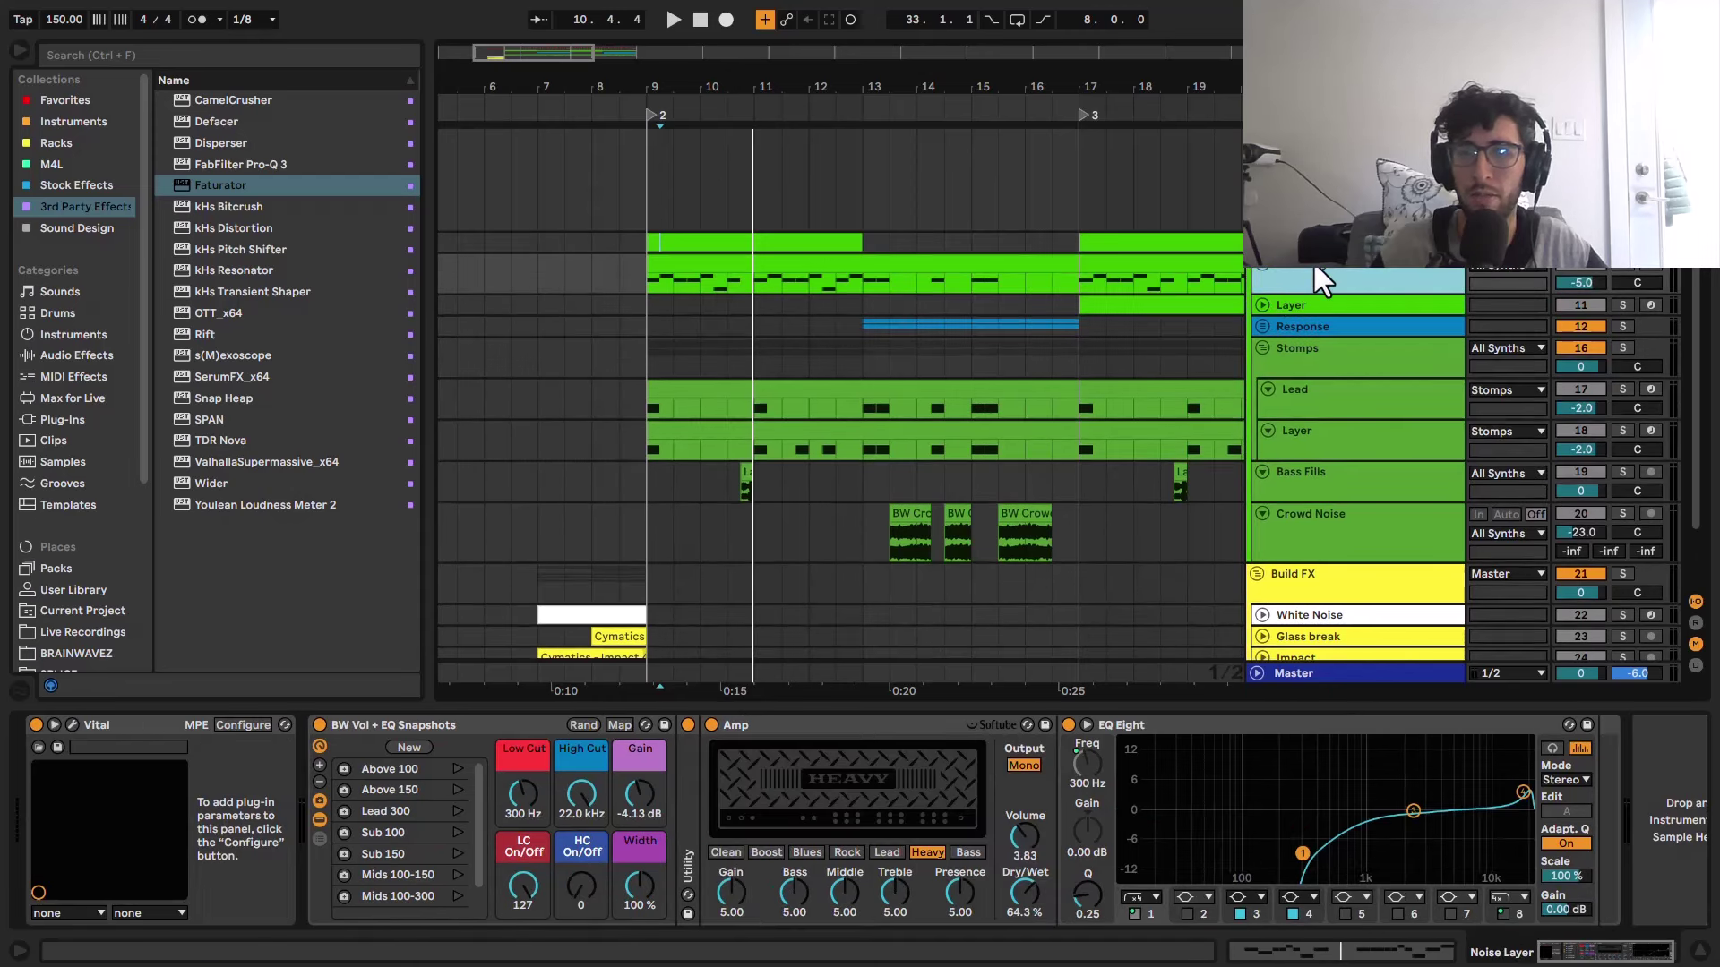
Step: Solo the Noise Layer and play its clip from bar 9
{"action": "left_click", "coordinate": [663, 263]}
{"action": "key", "text": "space"}
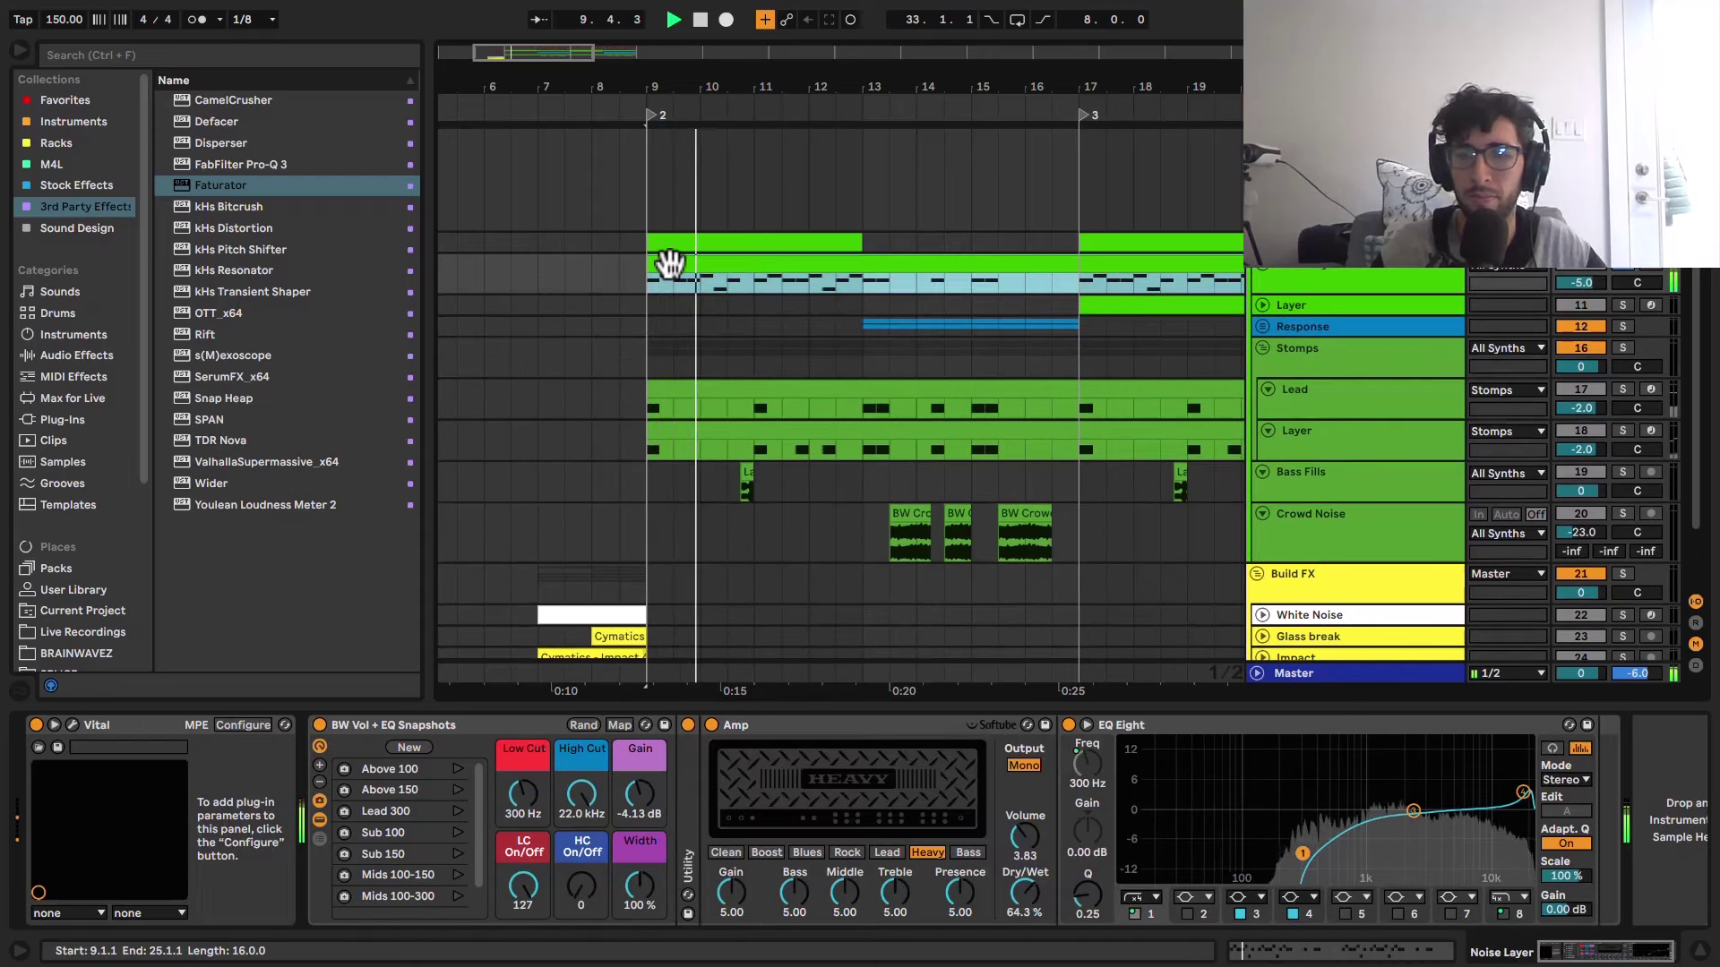
{"action": "key", "text": "space"}
Step: Unfold all tracks in the arrangement at a compact height
{"action": "left_click", "coordinate": [1310, 271]}
{"action": "left_click", "coordinate": [1272, 272]}
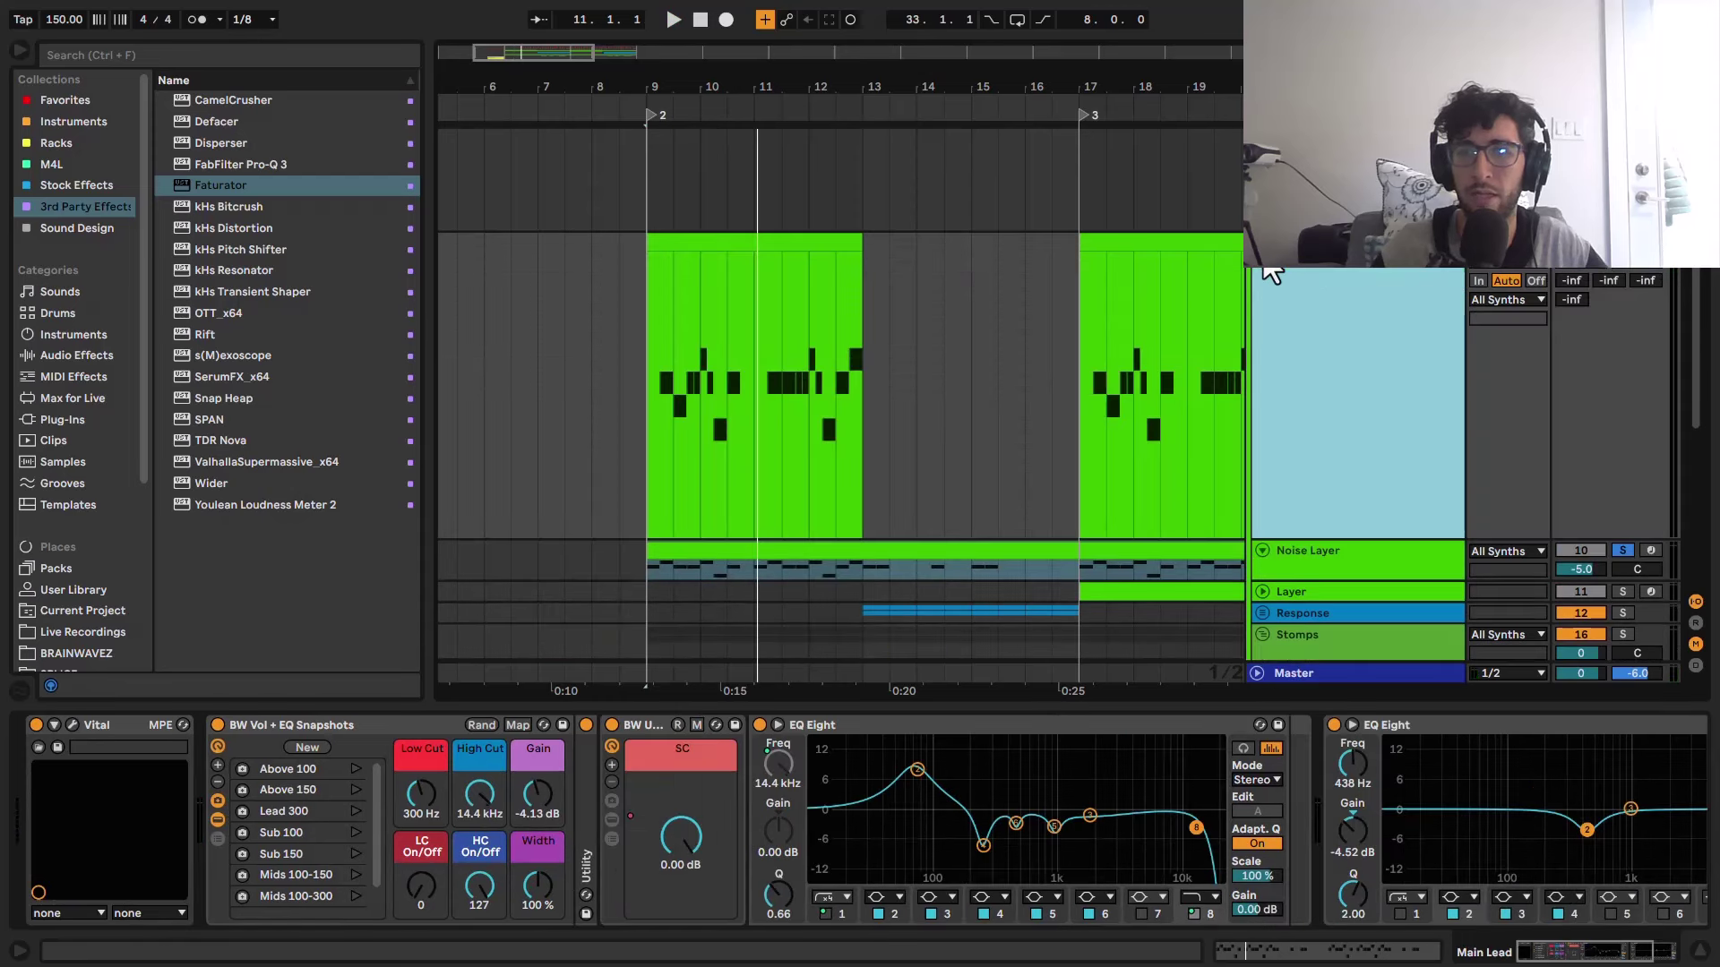
{"action": "key", "text": "u"}
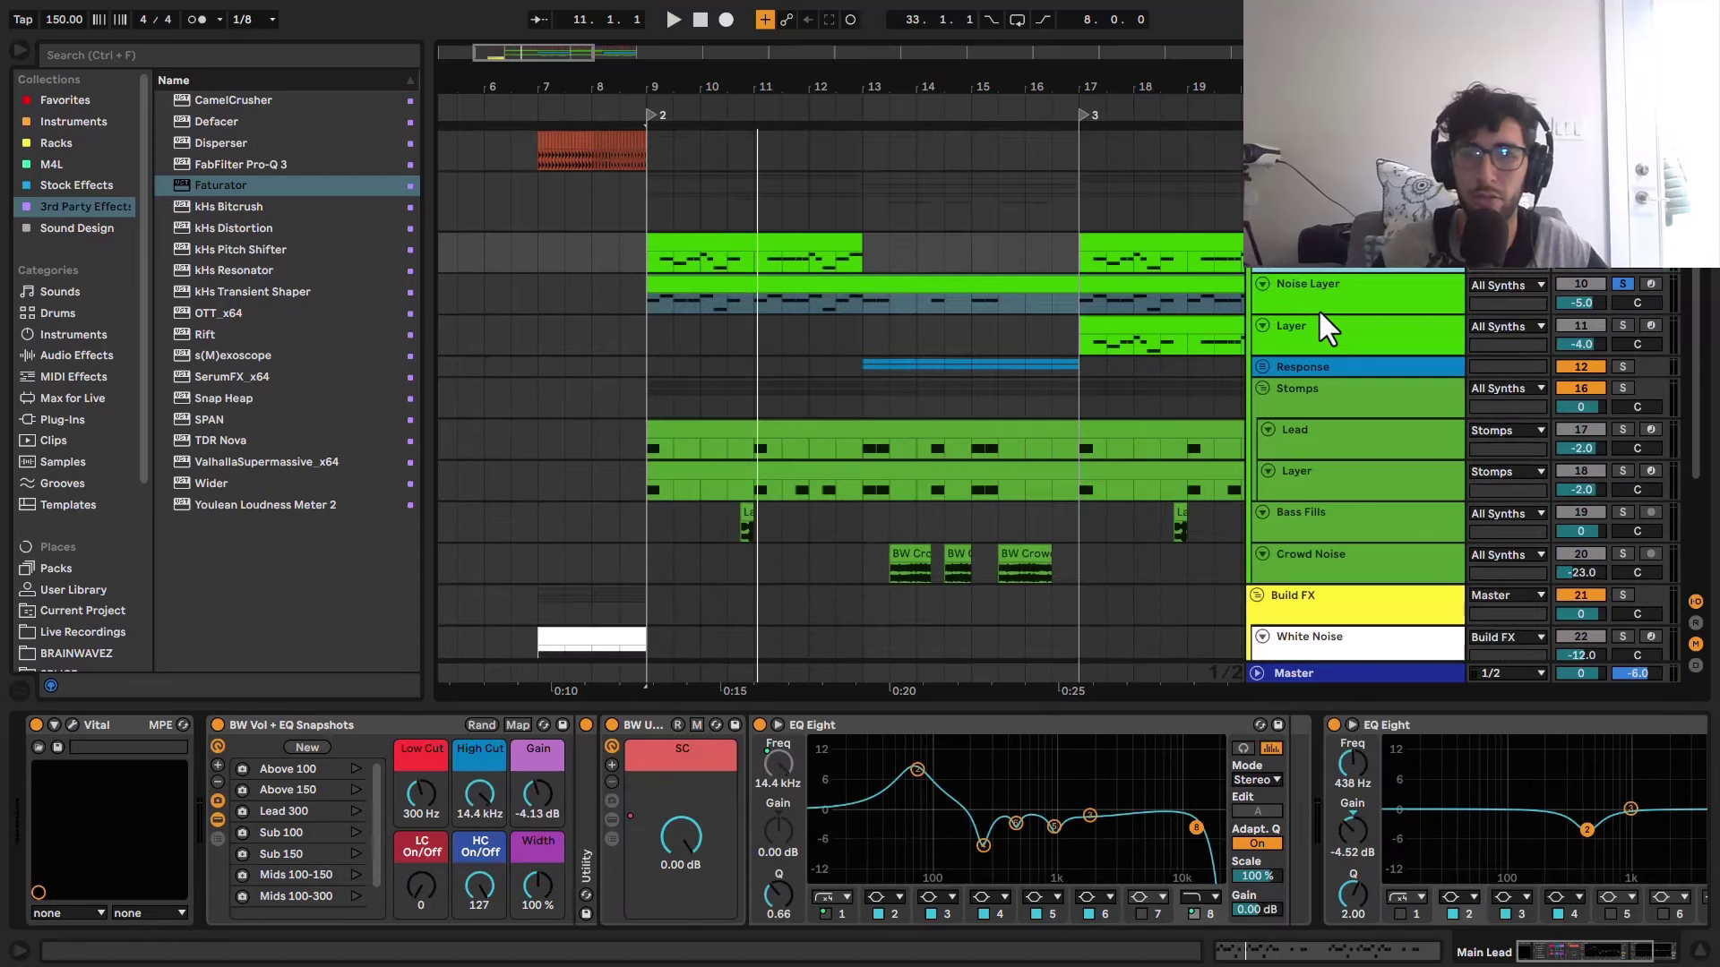
Step: Unsolo the Noise Layer and play the drop from bar 9, comparing it with the Noise Layer deactivated and reactivated
{"action": "left_click", "coordinate": [1319, 292]}
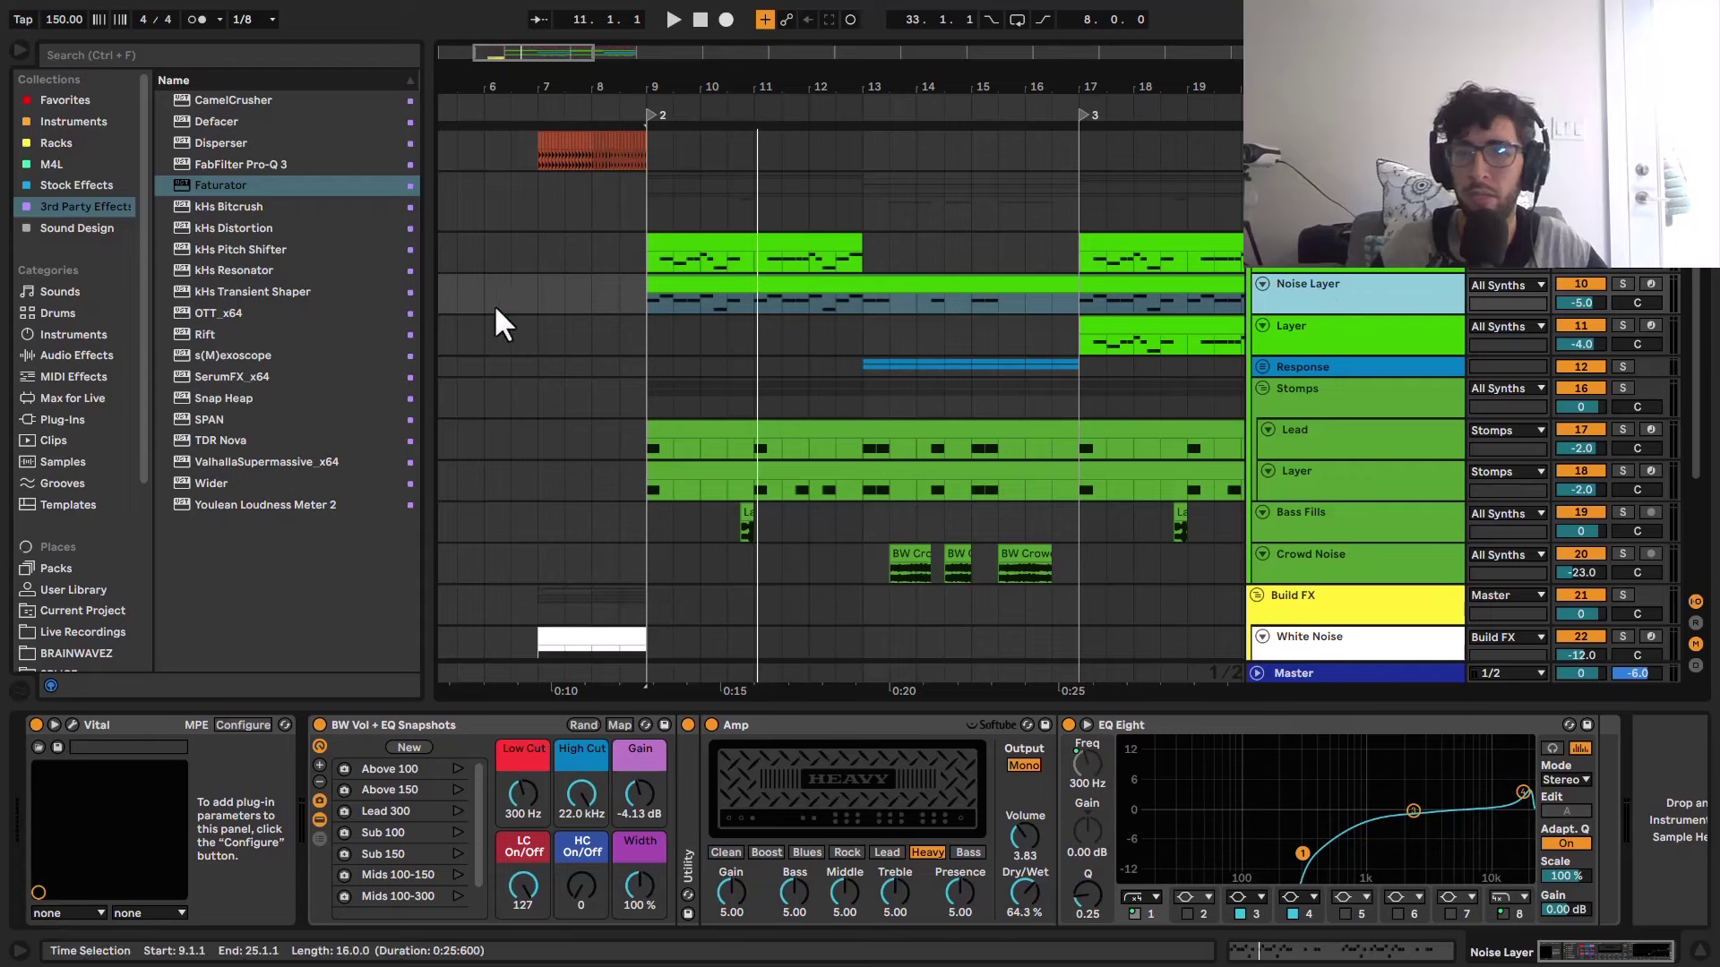
{"action": "left_click", "coordinate": [660, 299]}
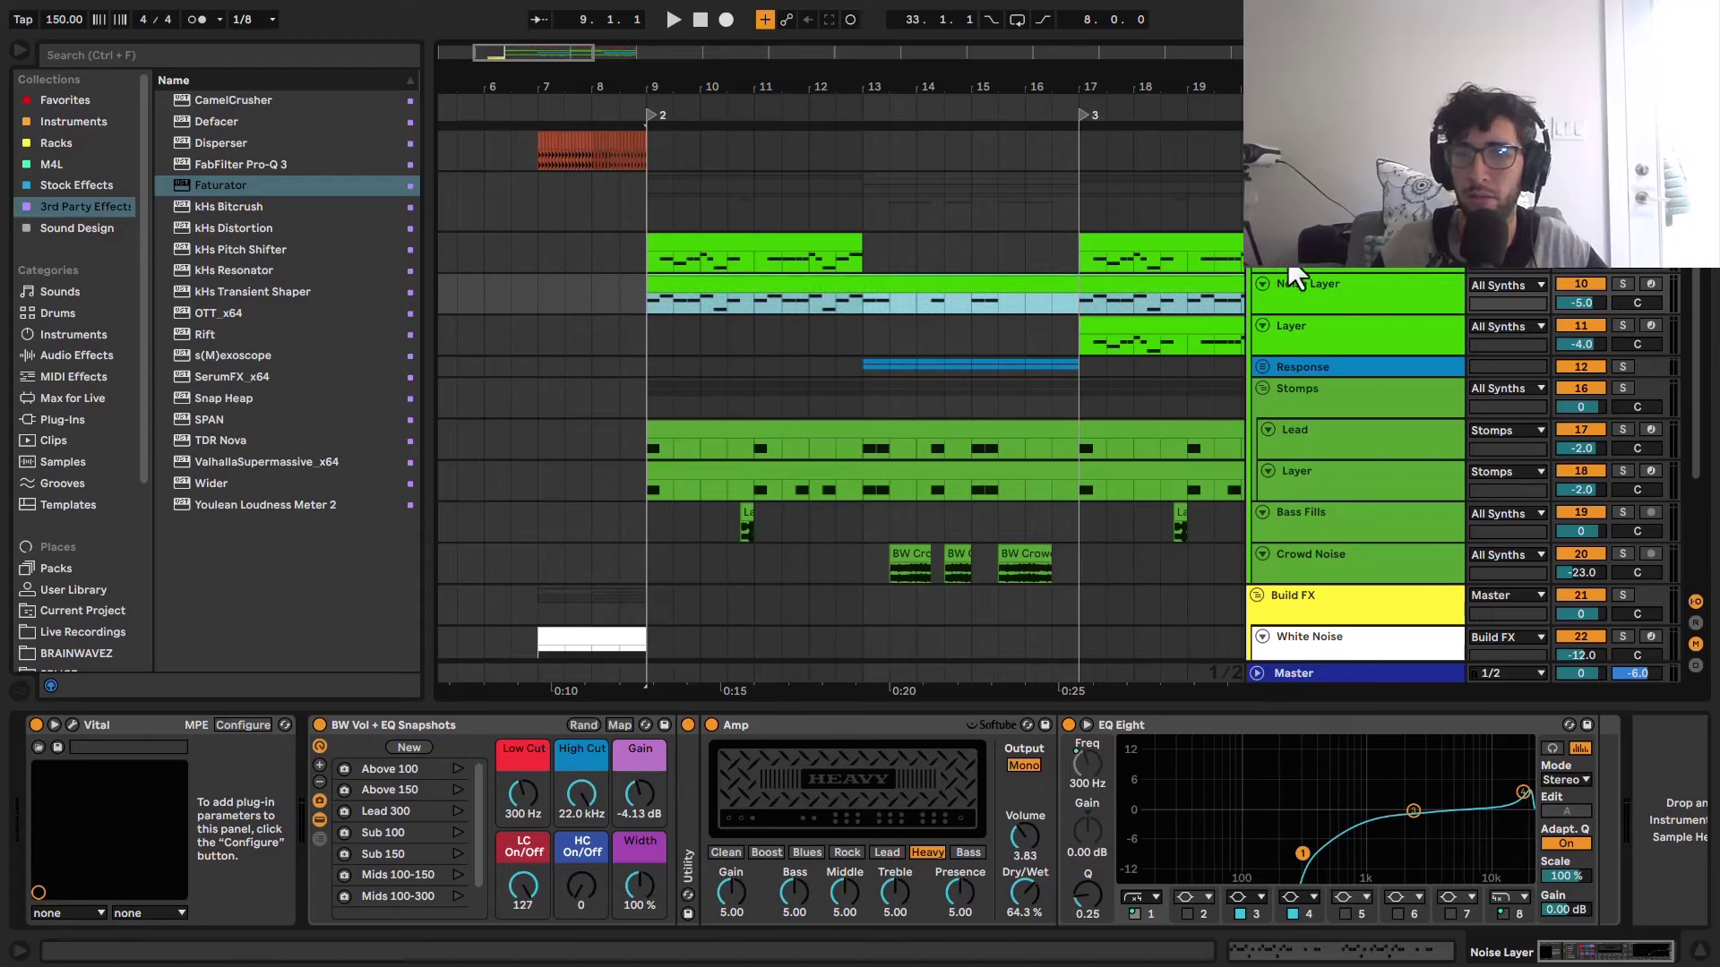
{"action": "left_click", "coordinate": [1581, 284]}
{"action": "left_click", "coordinate": [644, 296]}
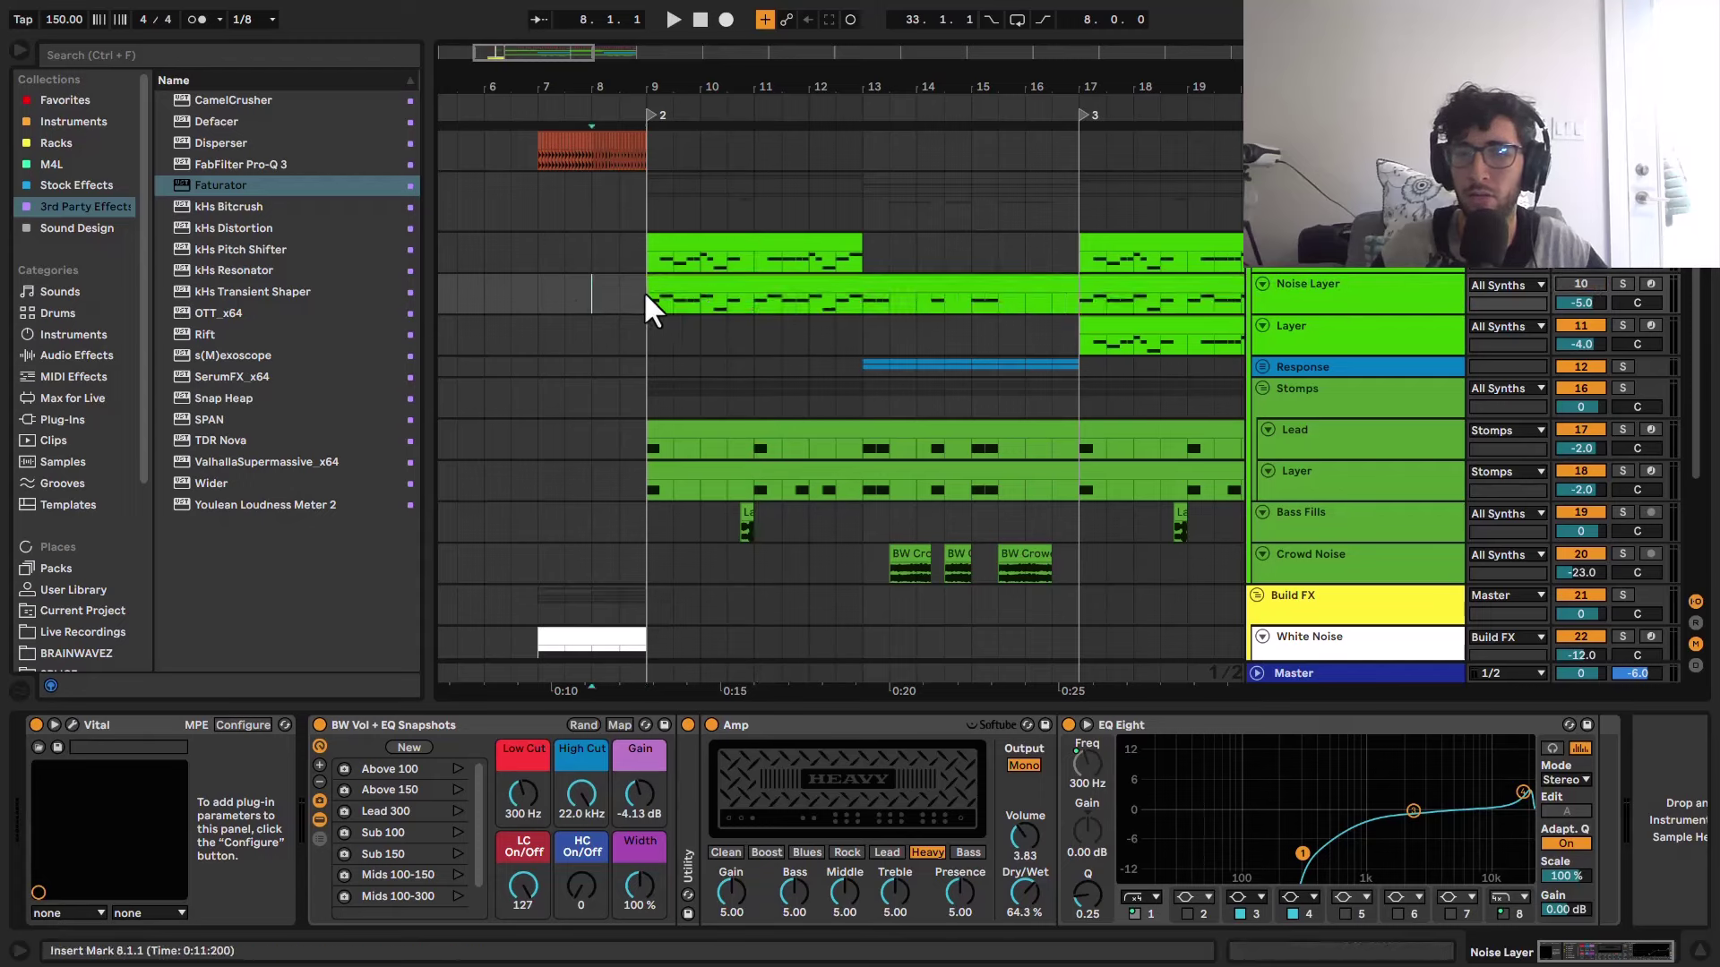
{"action": "key", "text": "space"}
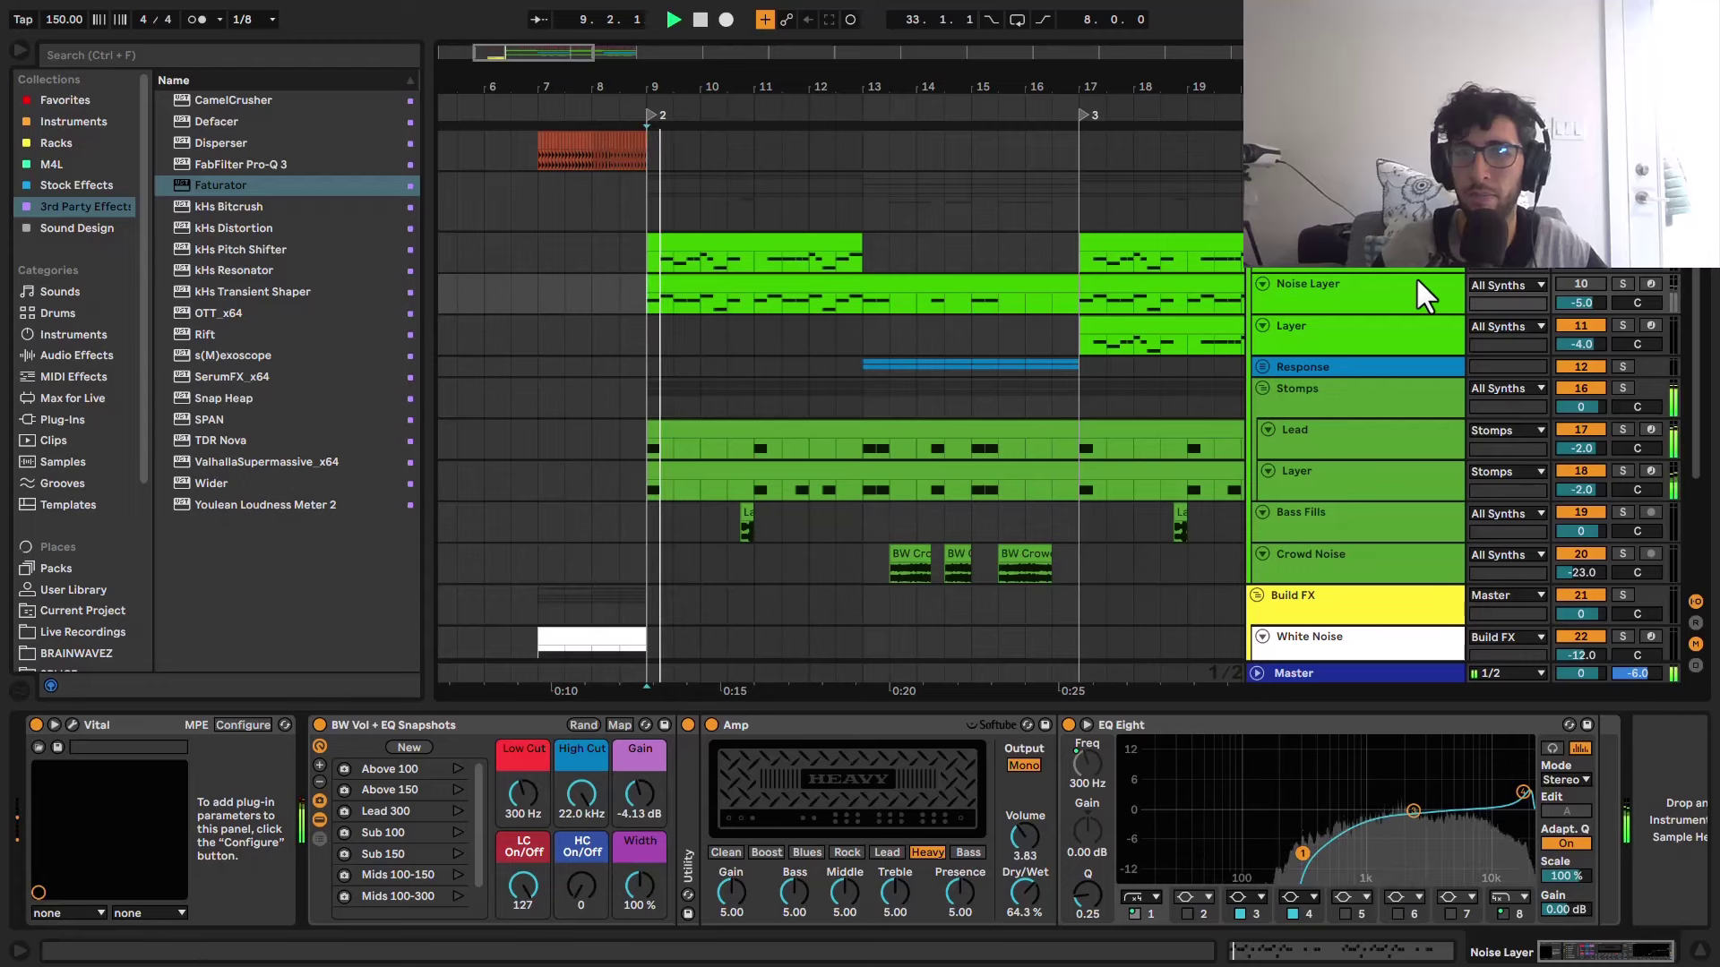
{"action": "left_click", "coordinate": [1585, 283]}
{"action": "key", "text": "space"}
{"action": "left_click", "coordinate": [1331, 299]}
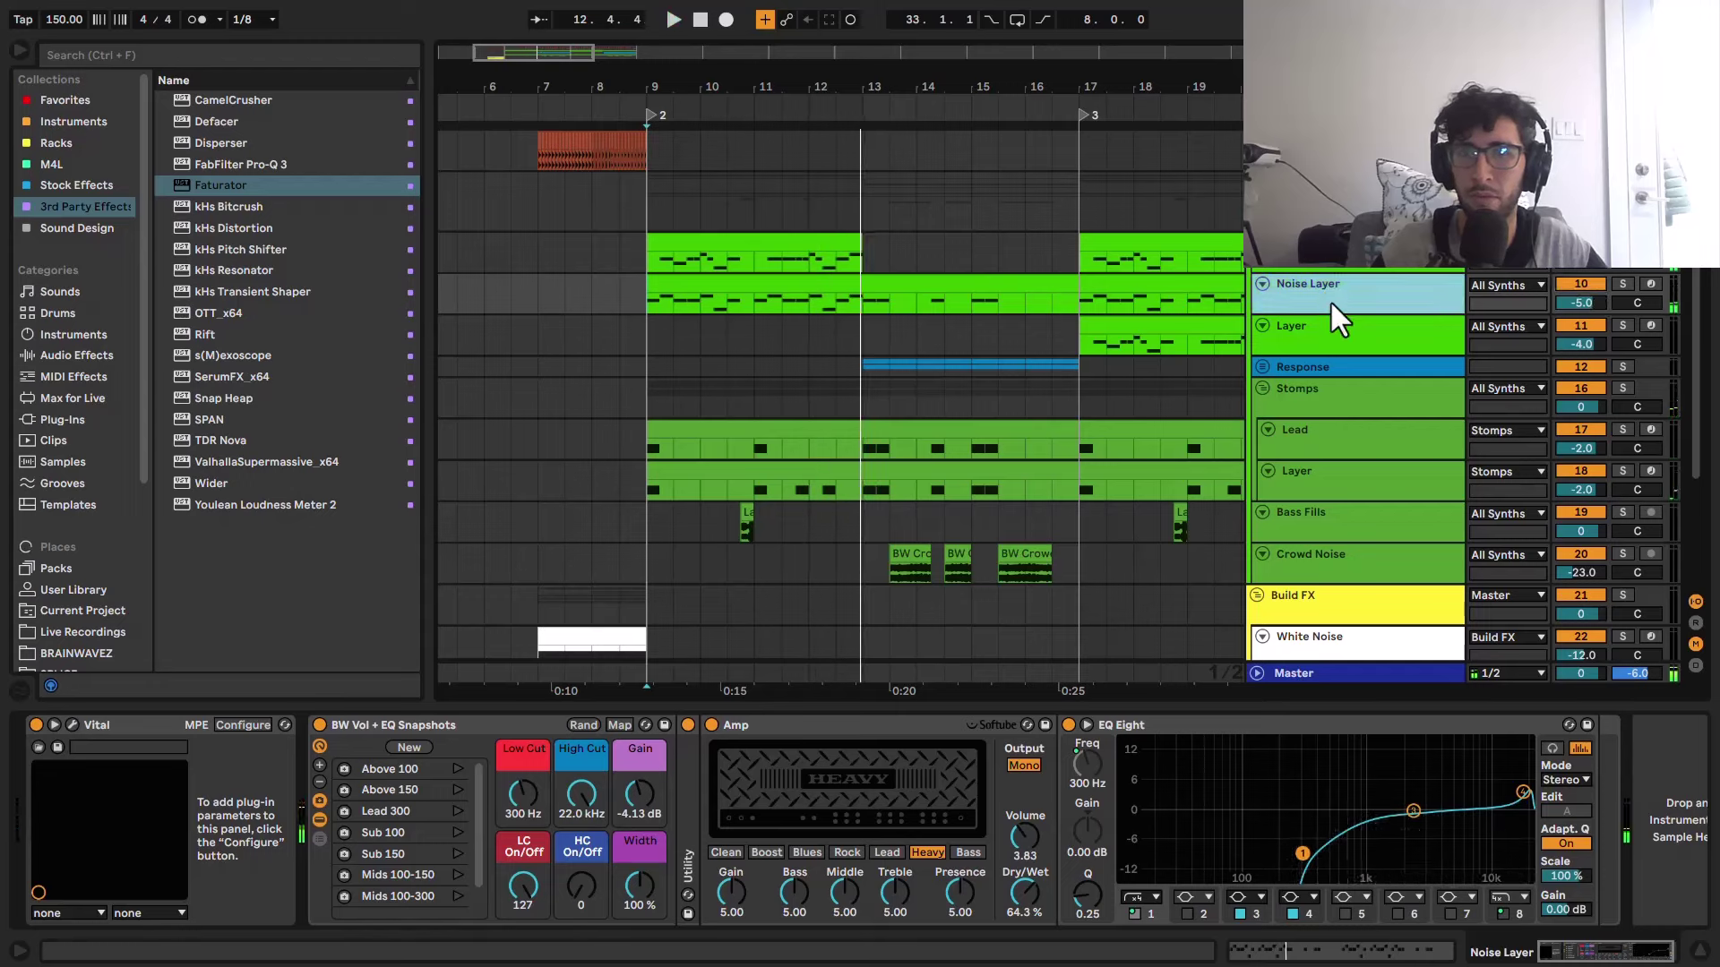
{"action": "key", "text": "space"}
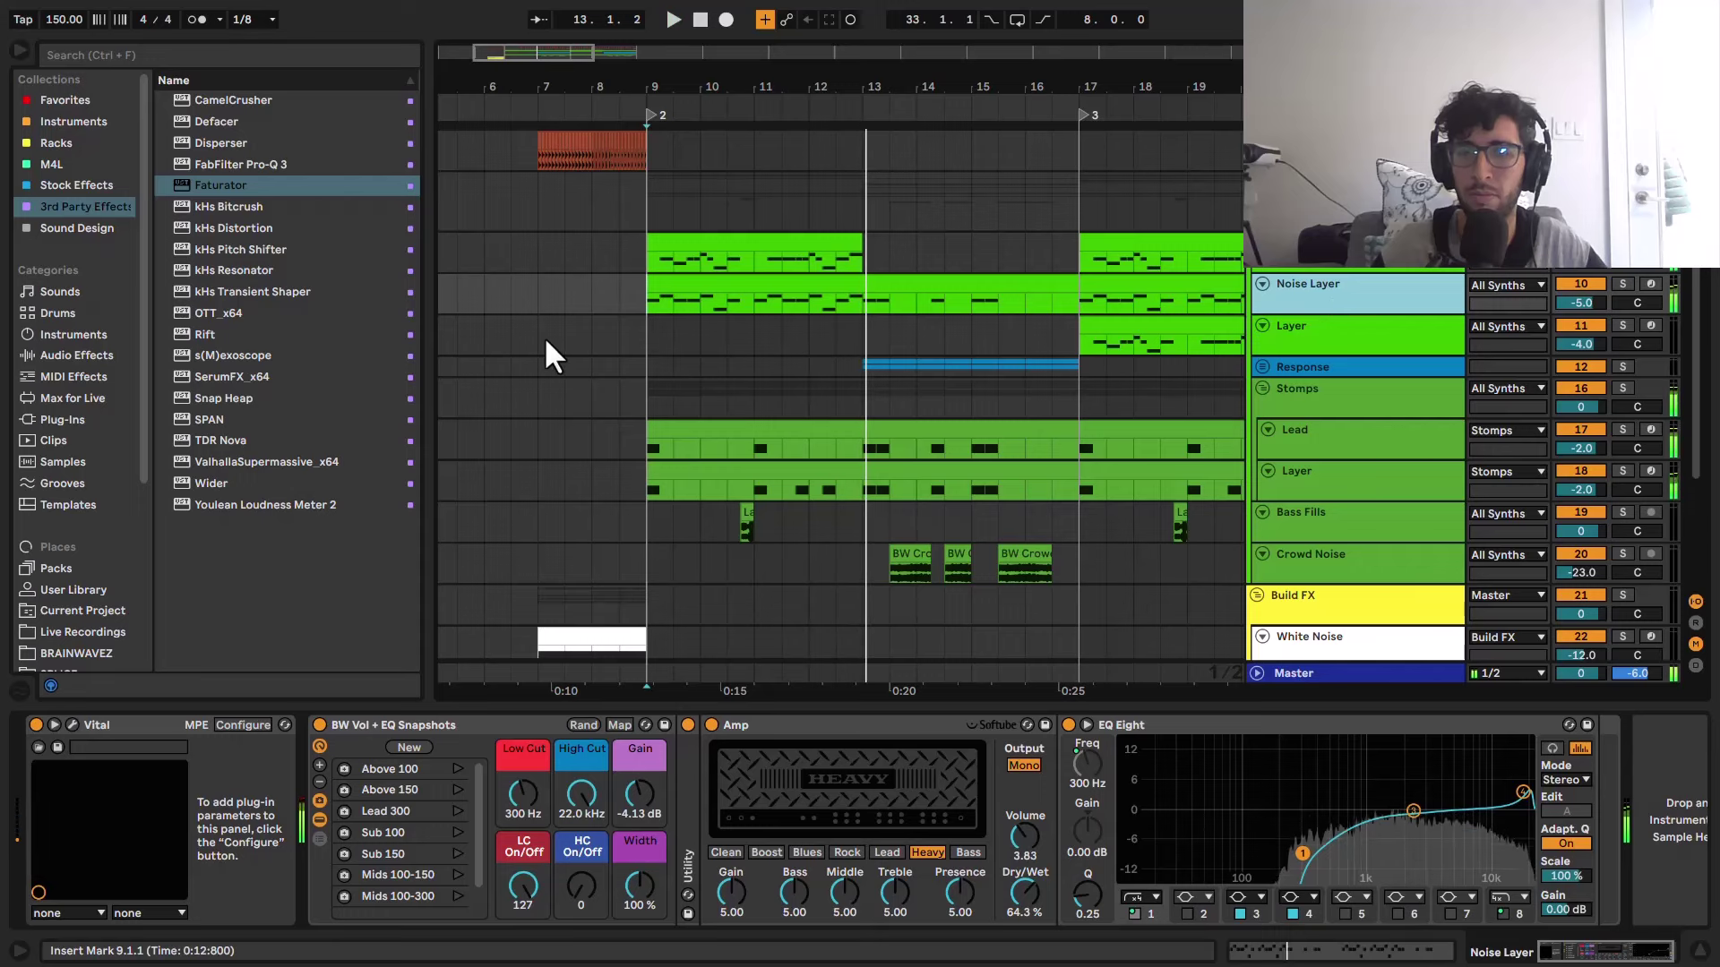
{"action": "key", "text": "space"}
Step: Solo the Noise Layer, open its Vital instrument, and move the plug-in window clear of the track list
{"action": "left_click", "coordinate": [664, 276]}
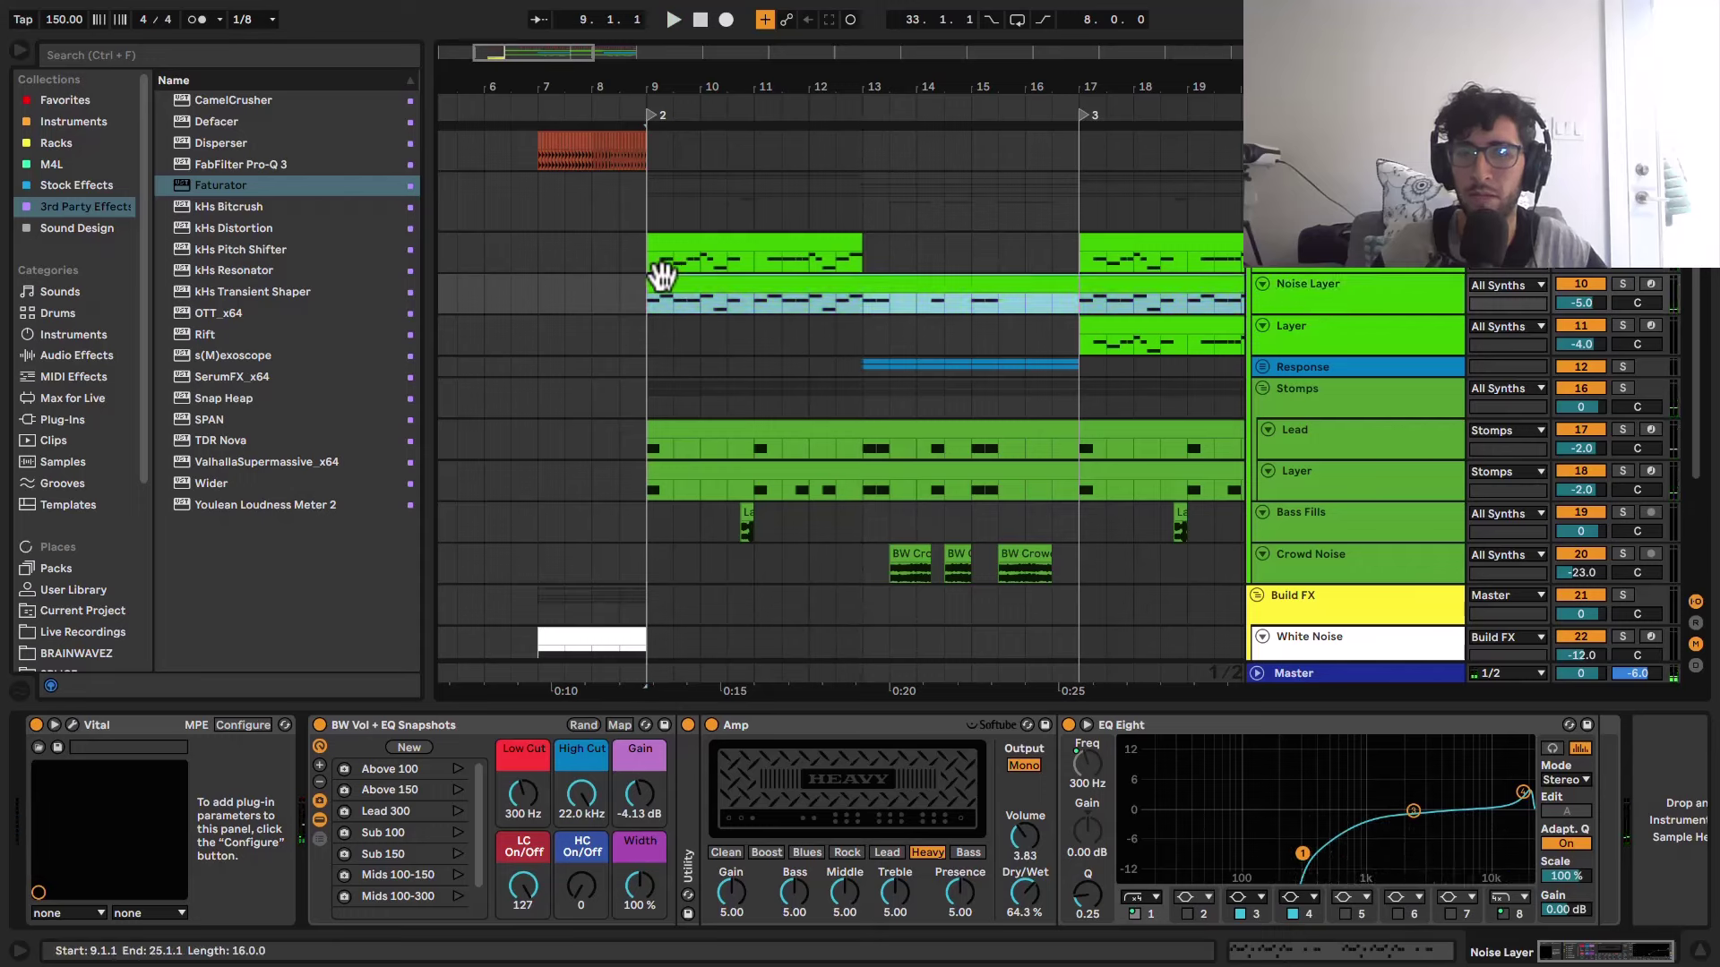
{"action": "left_click", "coordinate": [1263, 292]}
{"action": "left_click", "coordinate": [767, 285]}
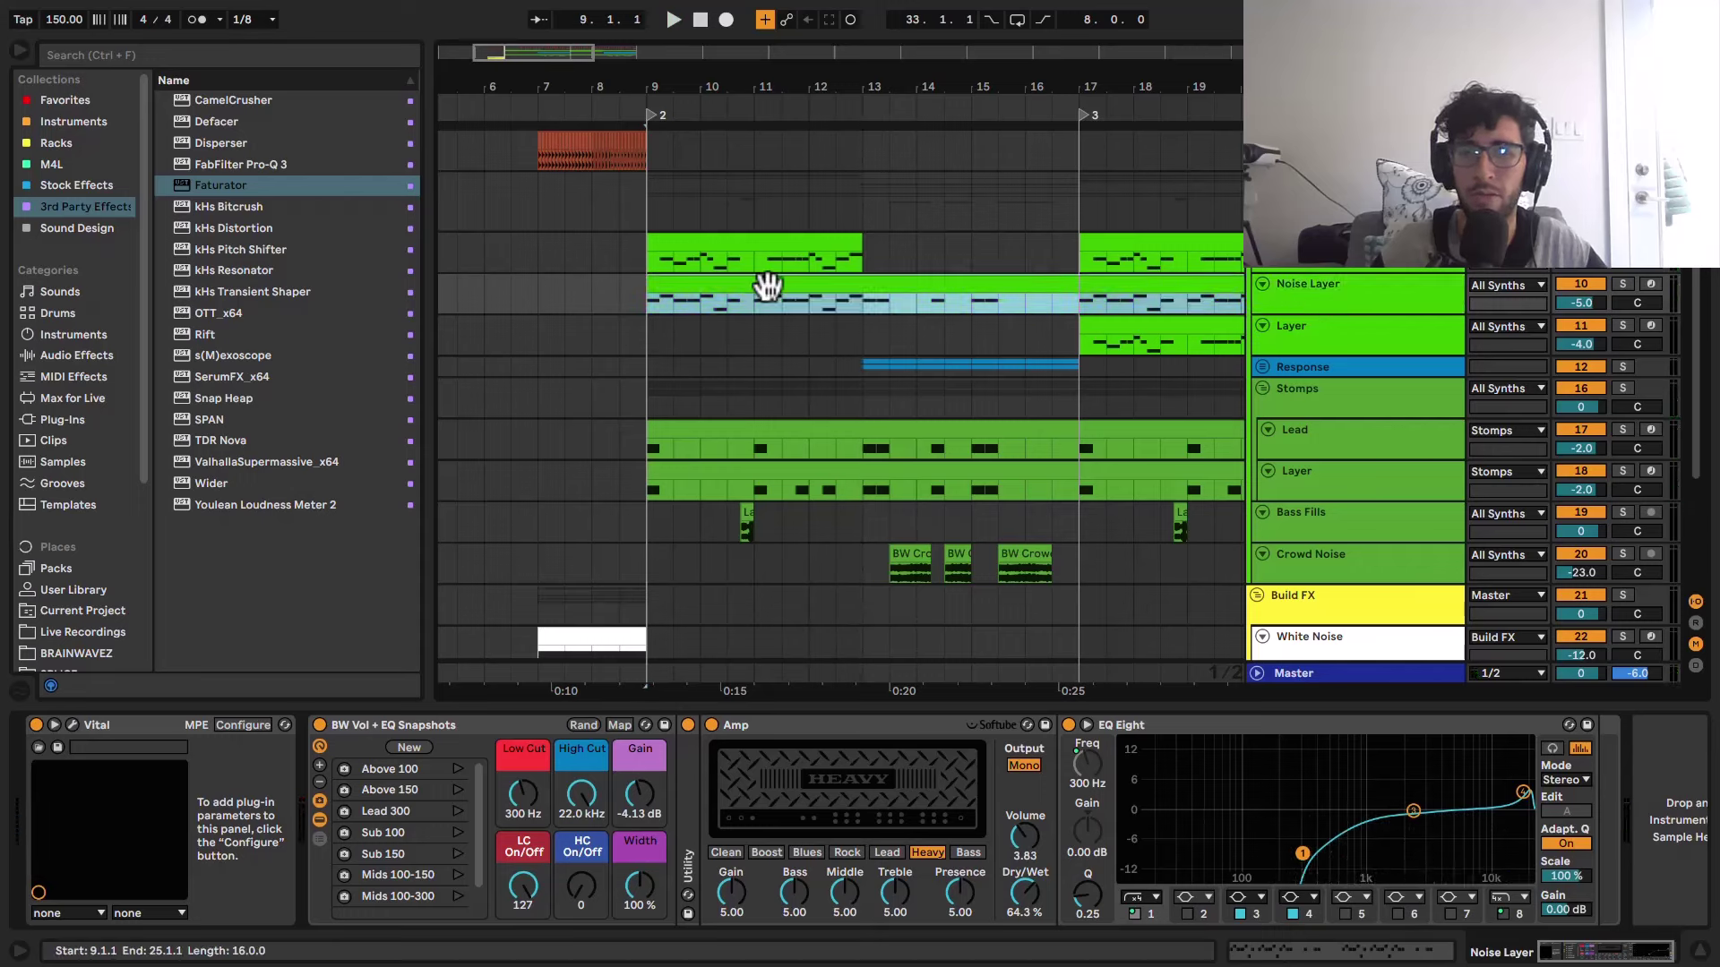
{"action": "key", "text": "s"}
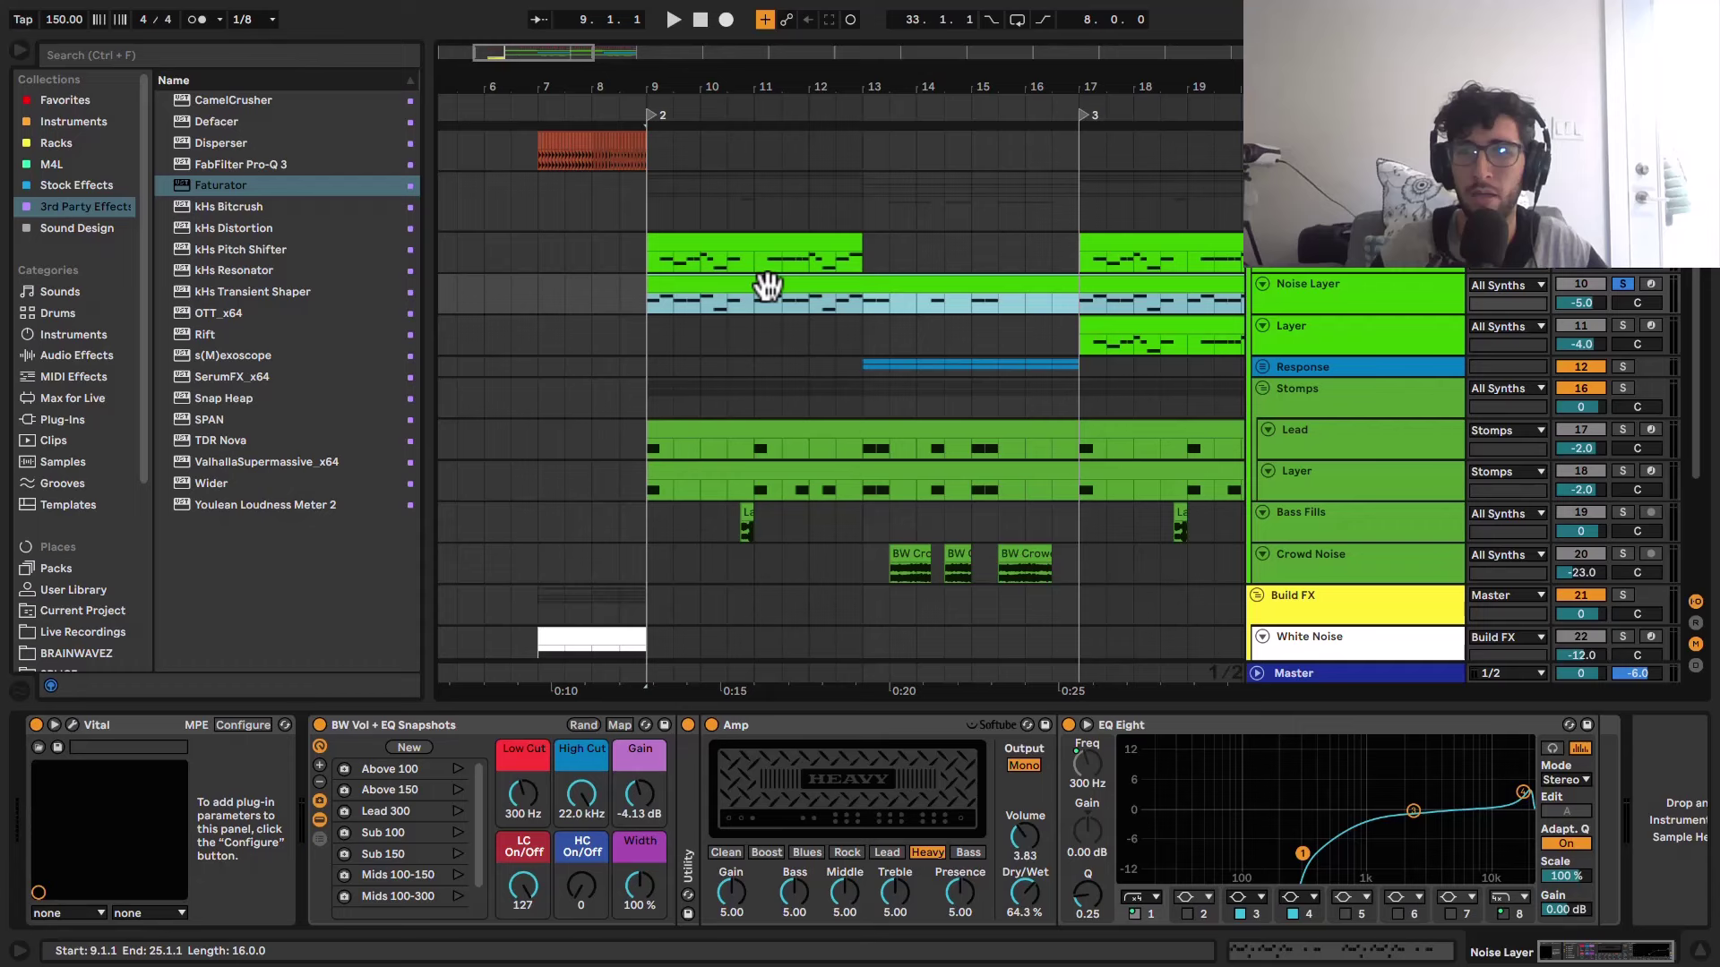
{"action": "left_click", "coordinate": [73, 725]}
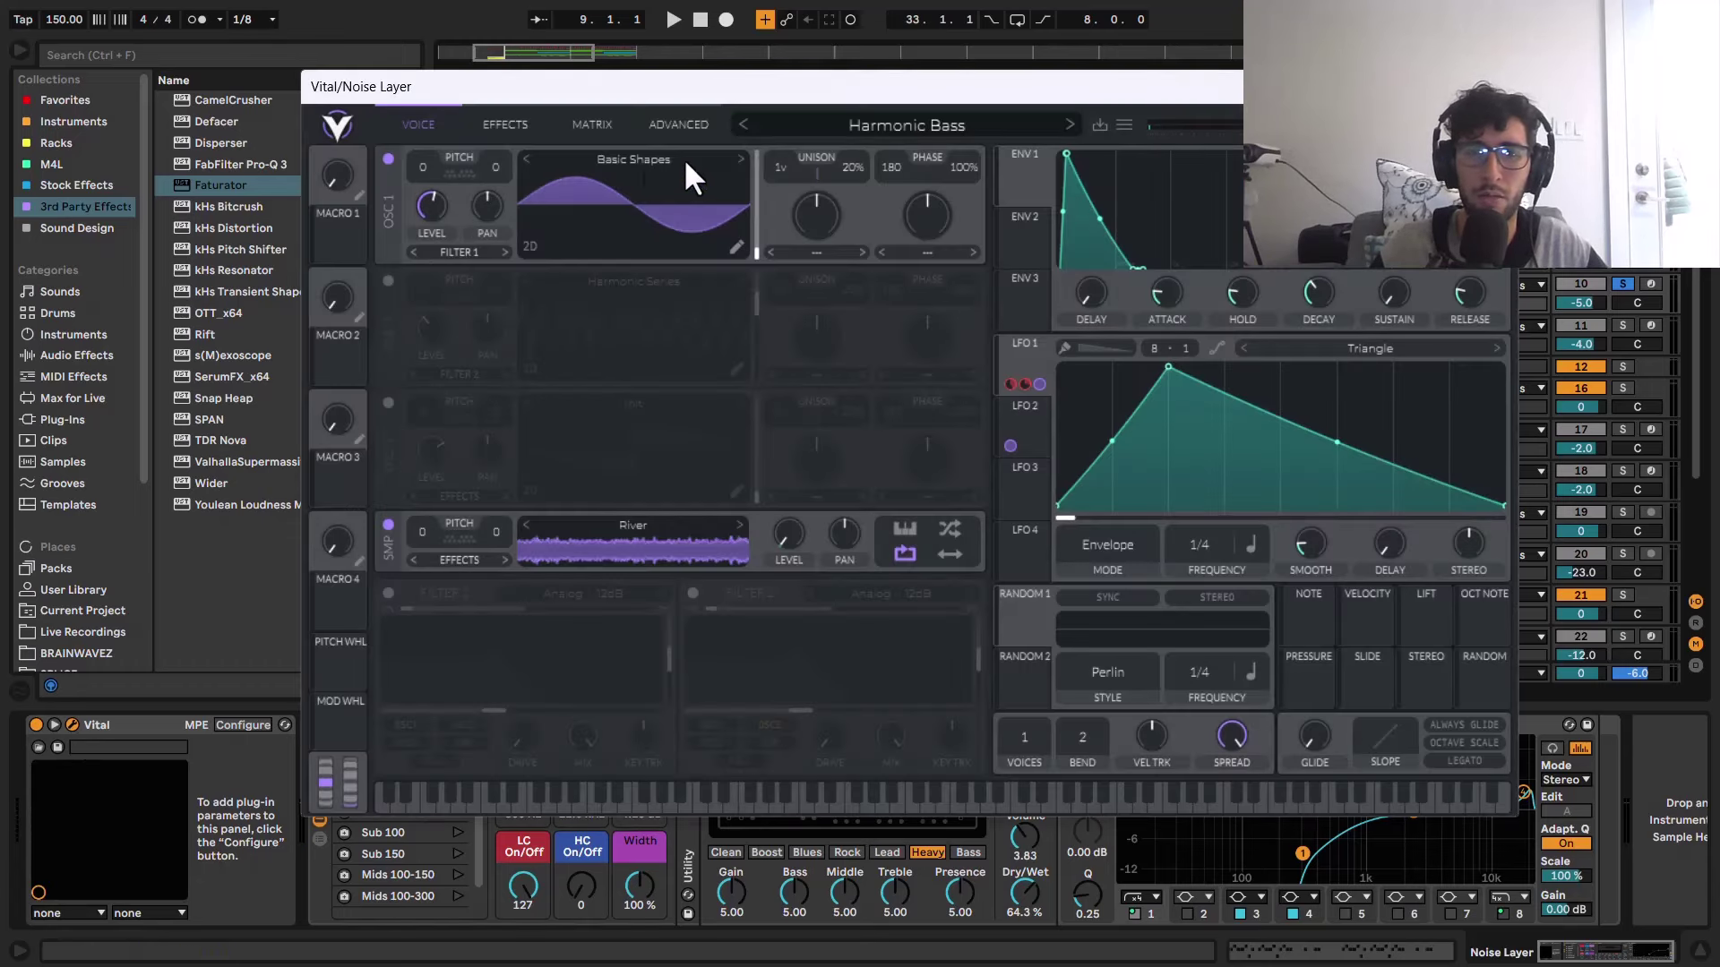
{"action": "left_click_drag", "start_coordinate": [959, 98], "coordinate": [636, 55]}
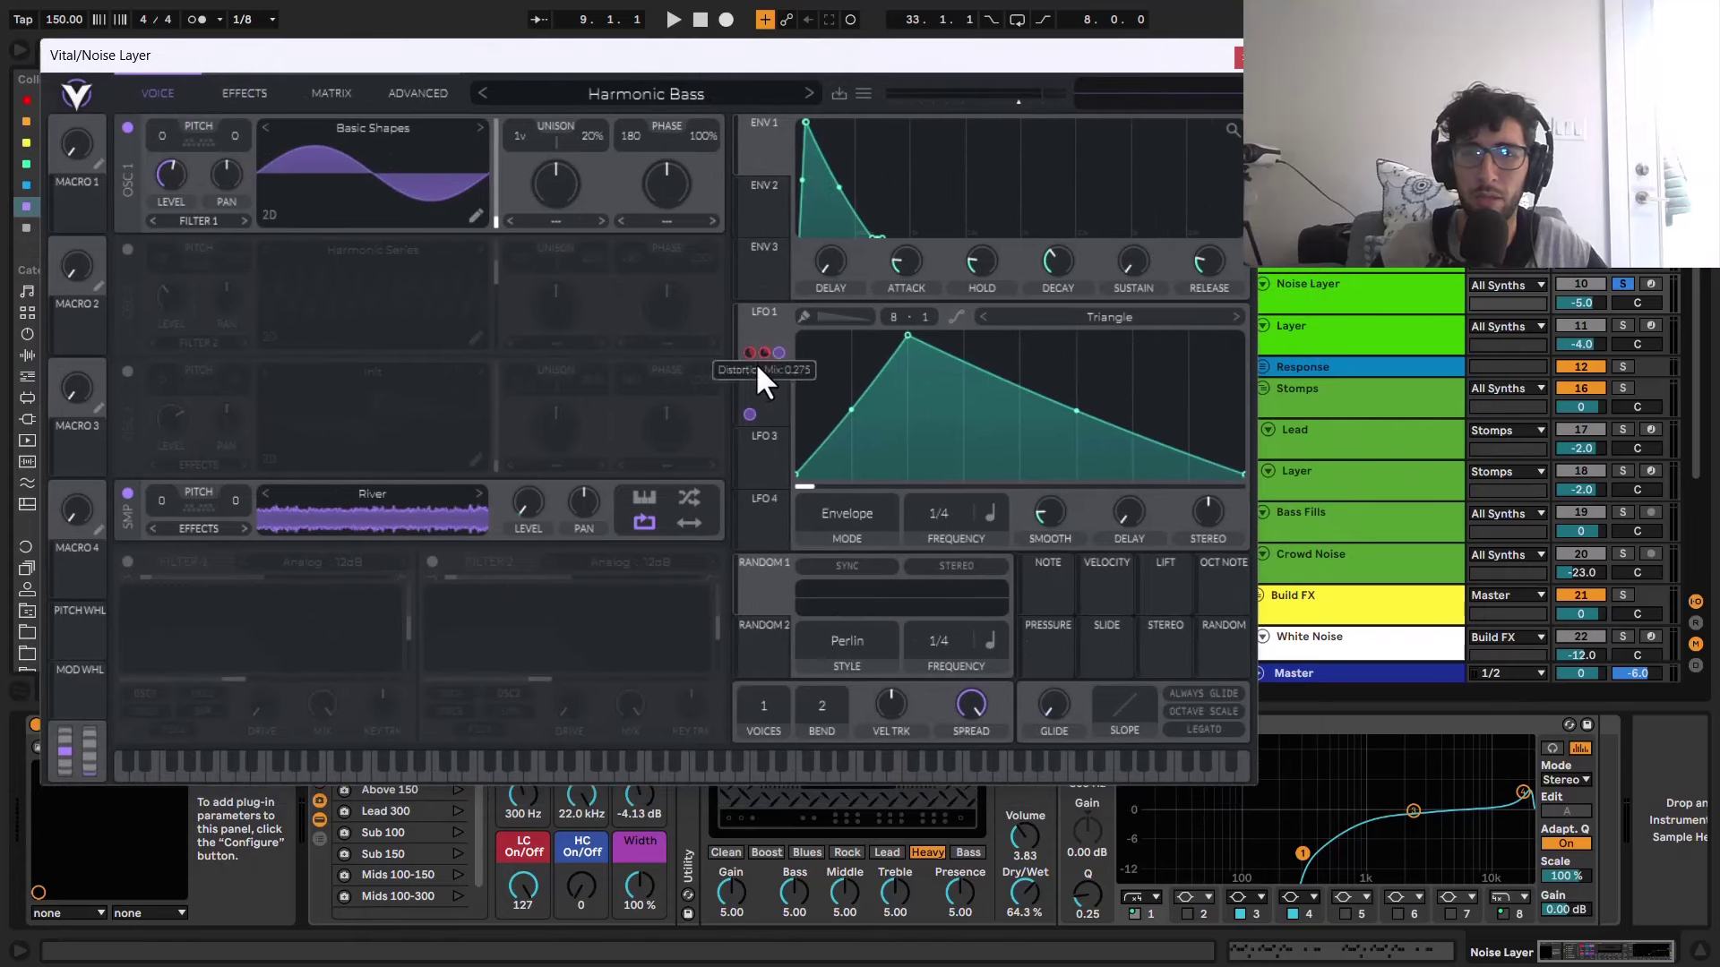
Step: Examine the shapes of LFO 1 and LFO 2 in the Noise Layer's Vital patch
{"action": "left_click", "coordinate": [763, 394]}
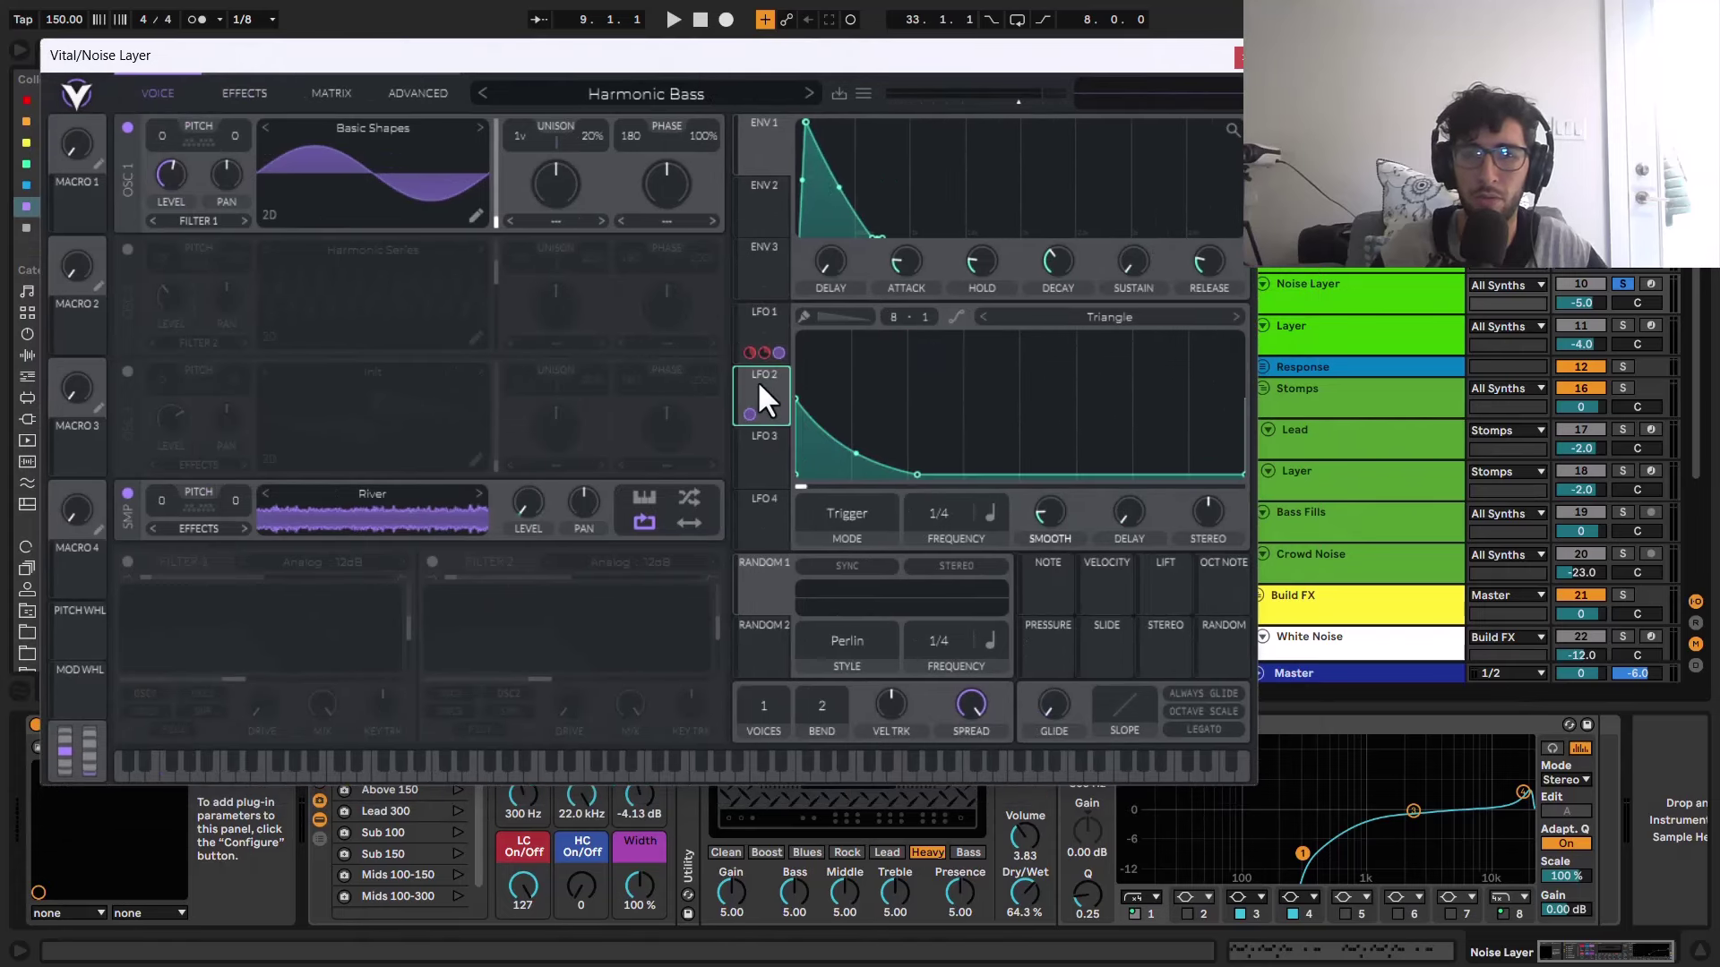
{"action": "left_click", "coordinate": [772, 327]}
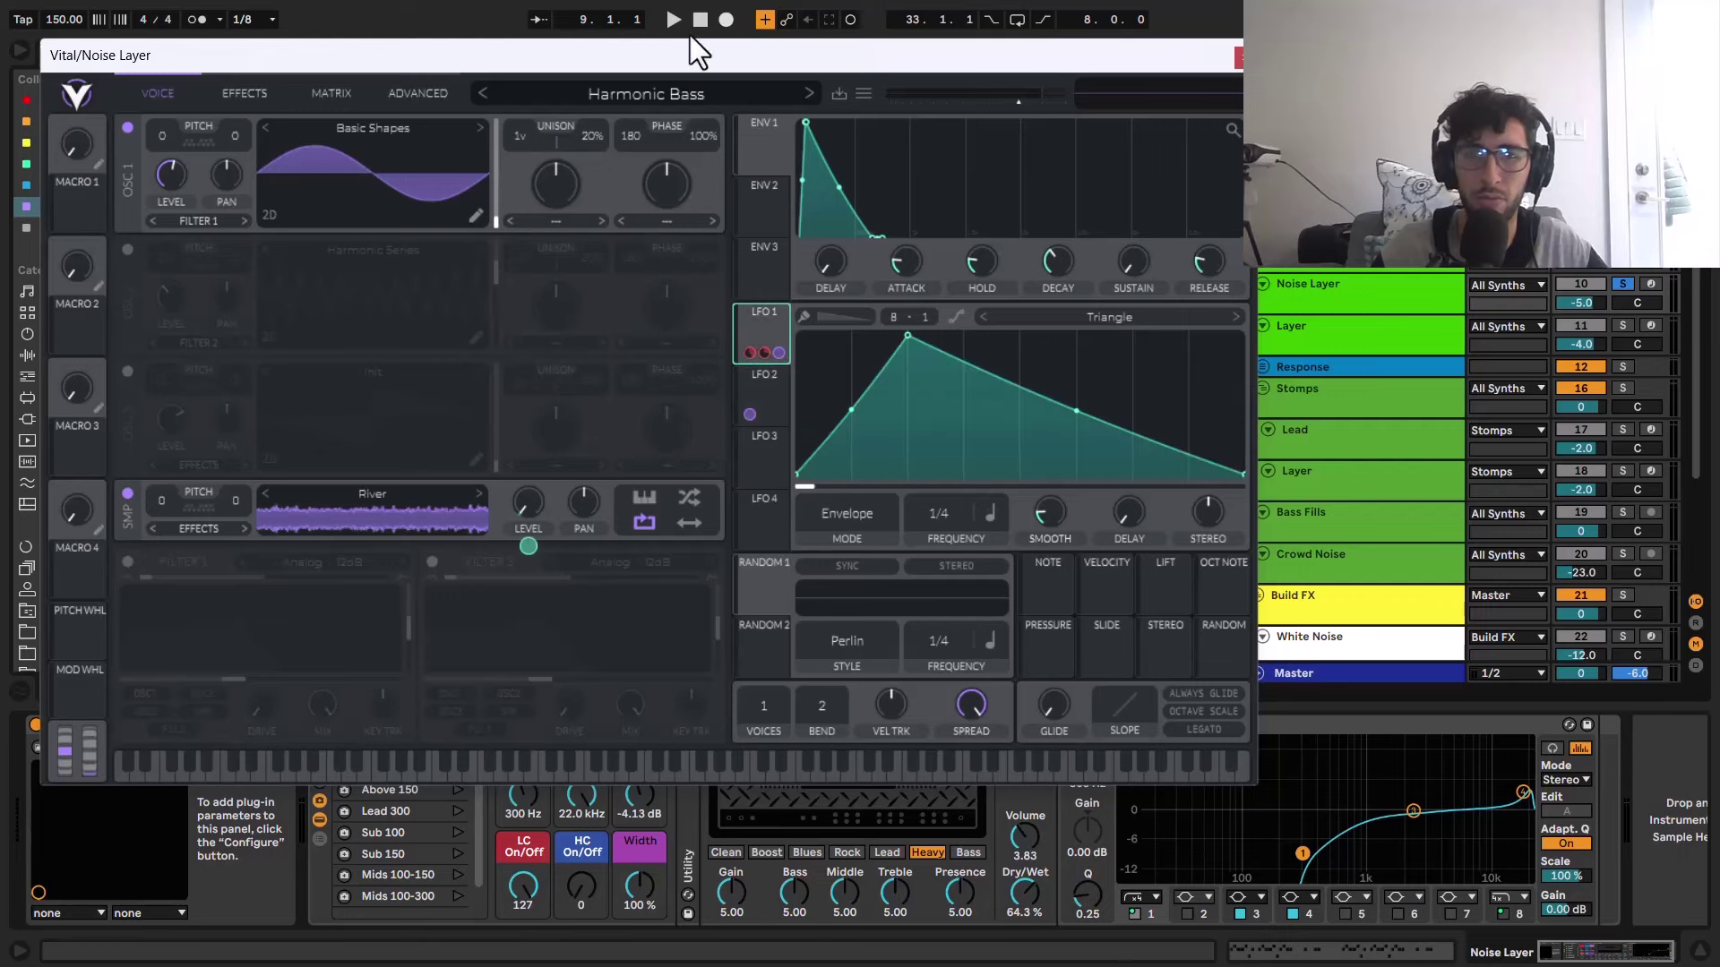
{"action": "left_click", "coordinate": [766, 400]}
{"action": "left_click", "coordinate": [765, 331]}
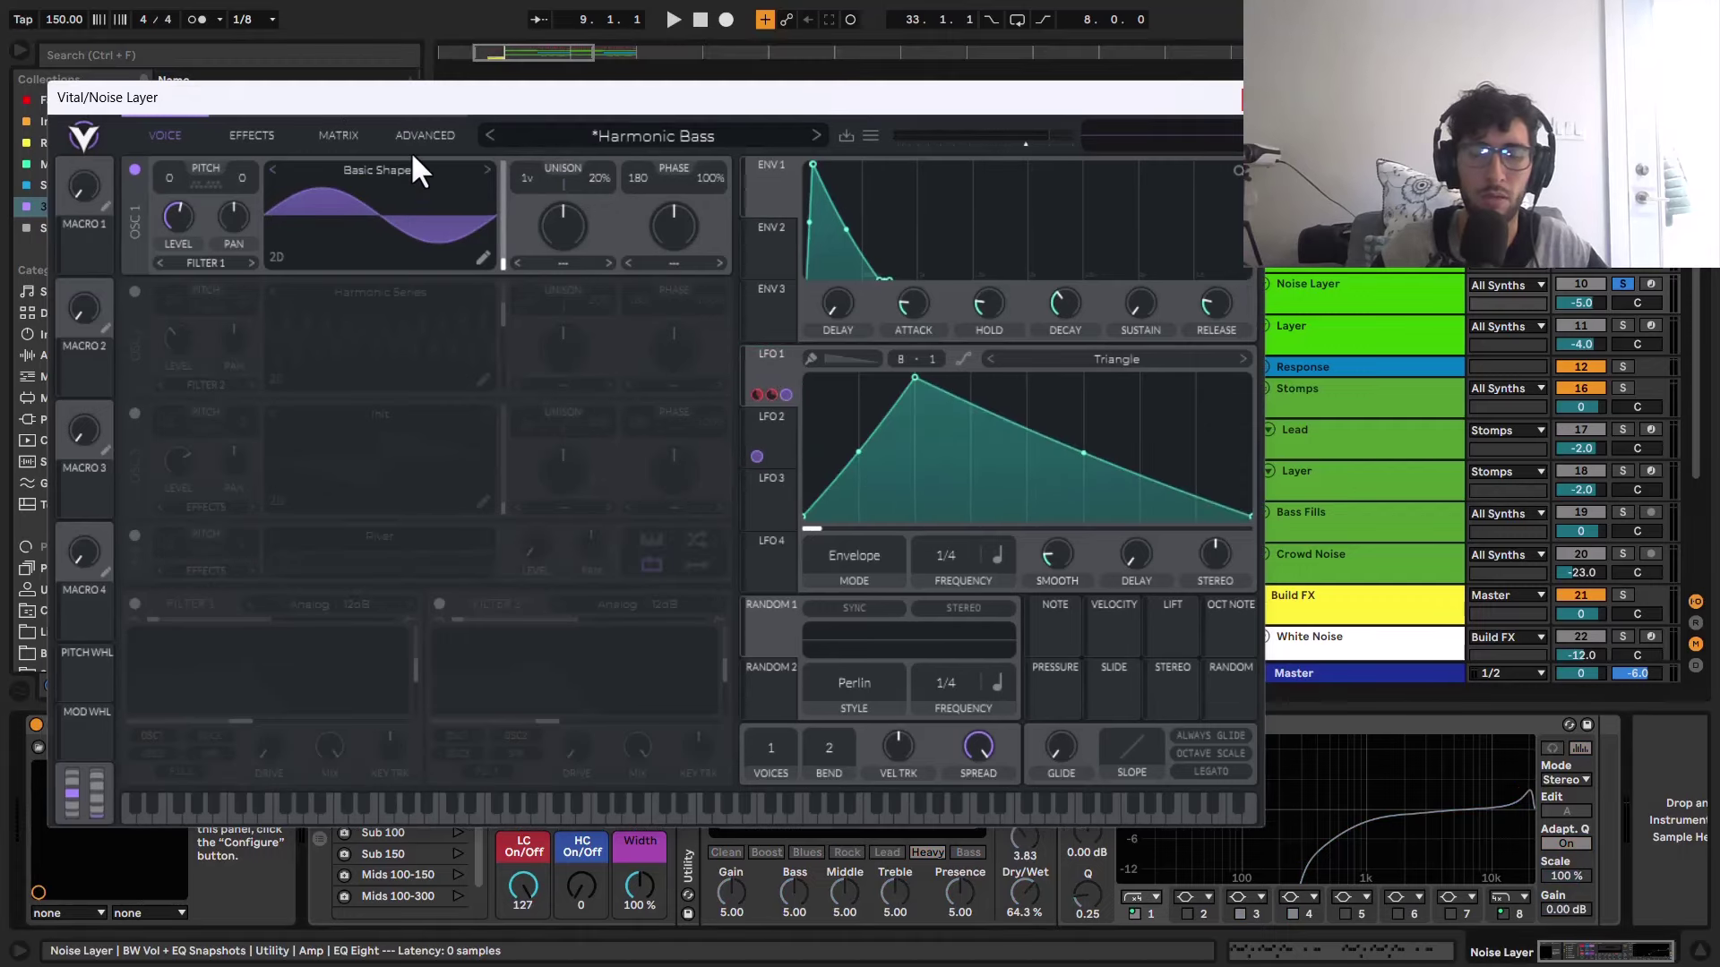
Step: Play oscillator 1 alone with the River sample off and the devices following Vital bypassed, and show the LFO 2 shape driving its level
{"action": "left_click_drag", "start_coordinate": [617, 105], "coordinate": [513, 213]}
{"action": "key", "text": "space"}
{"action": "key", "text": "space"}
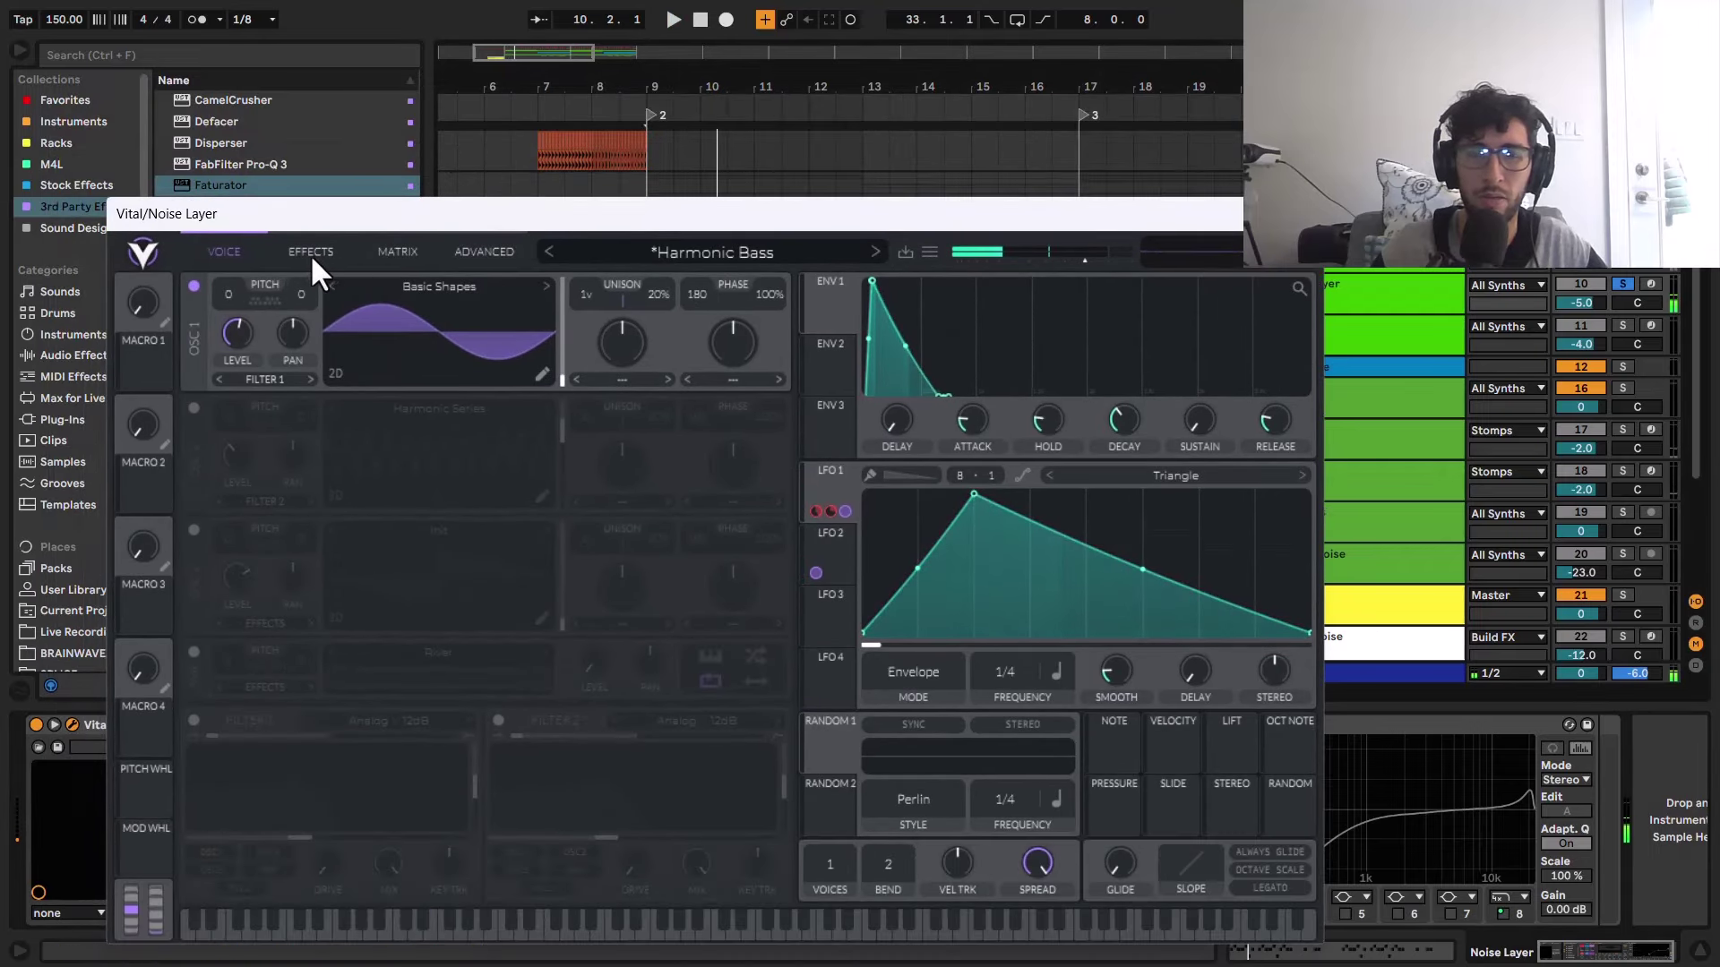
{"action": "left_click_drag", "start_coordinate": [401, 223], "coordinate": [439, 121]}
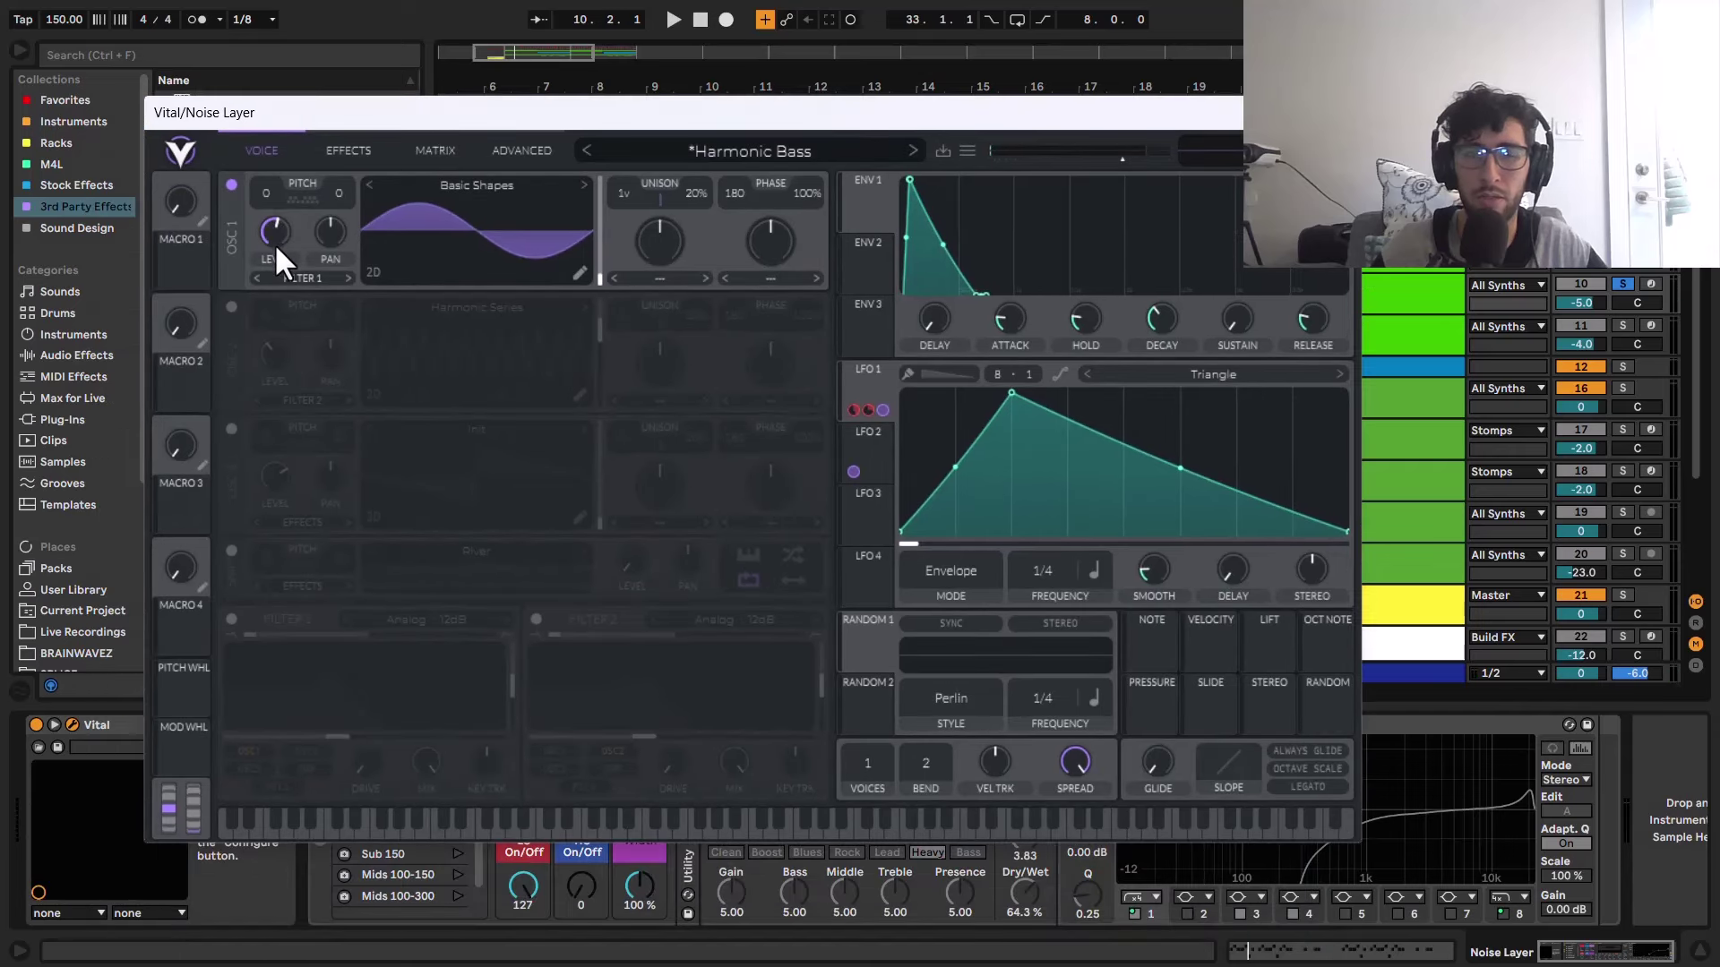
{"action": "left_click", "coordinate": [867, 428]}
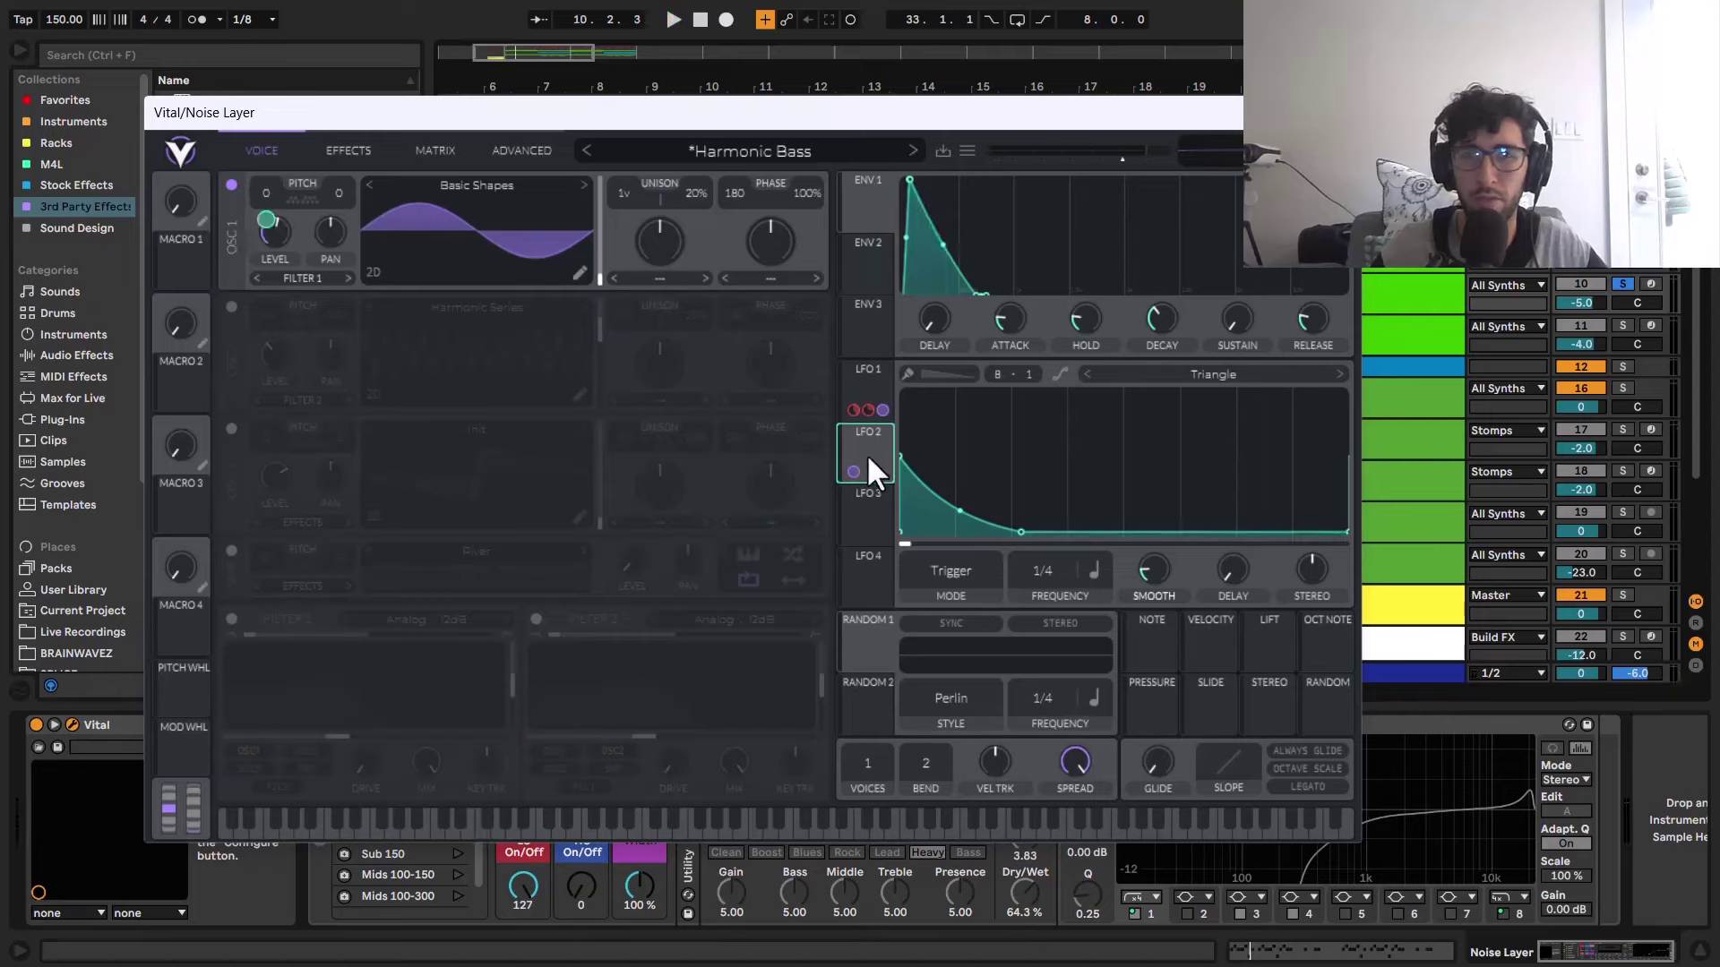
{"action": "key", "text": "space"}
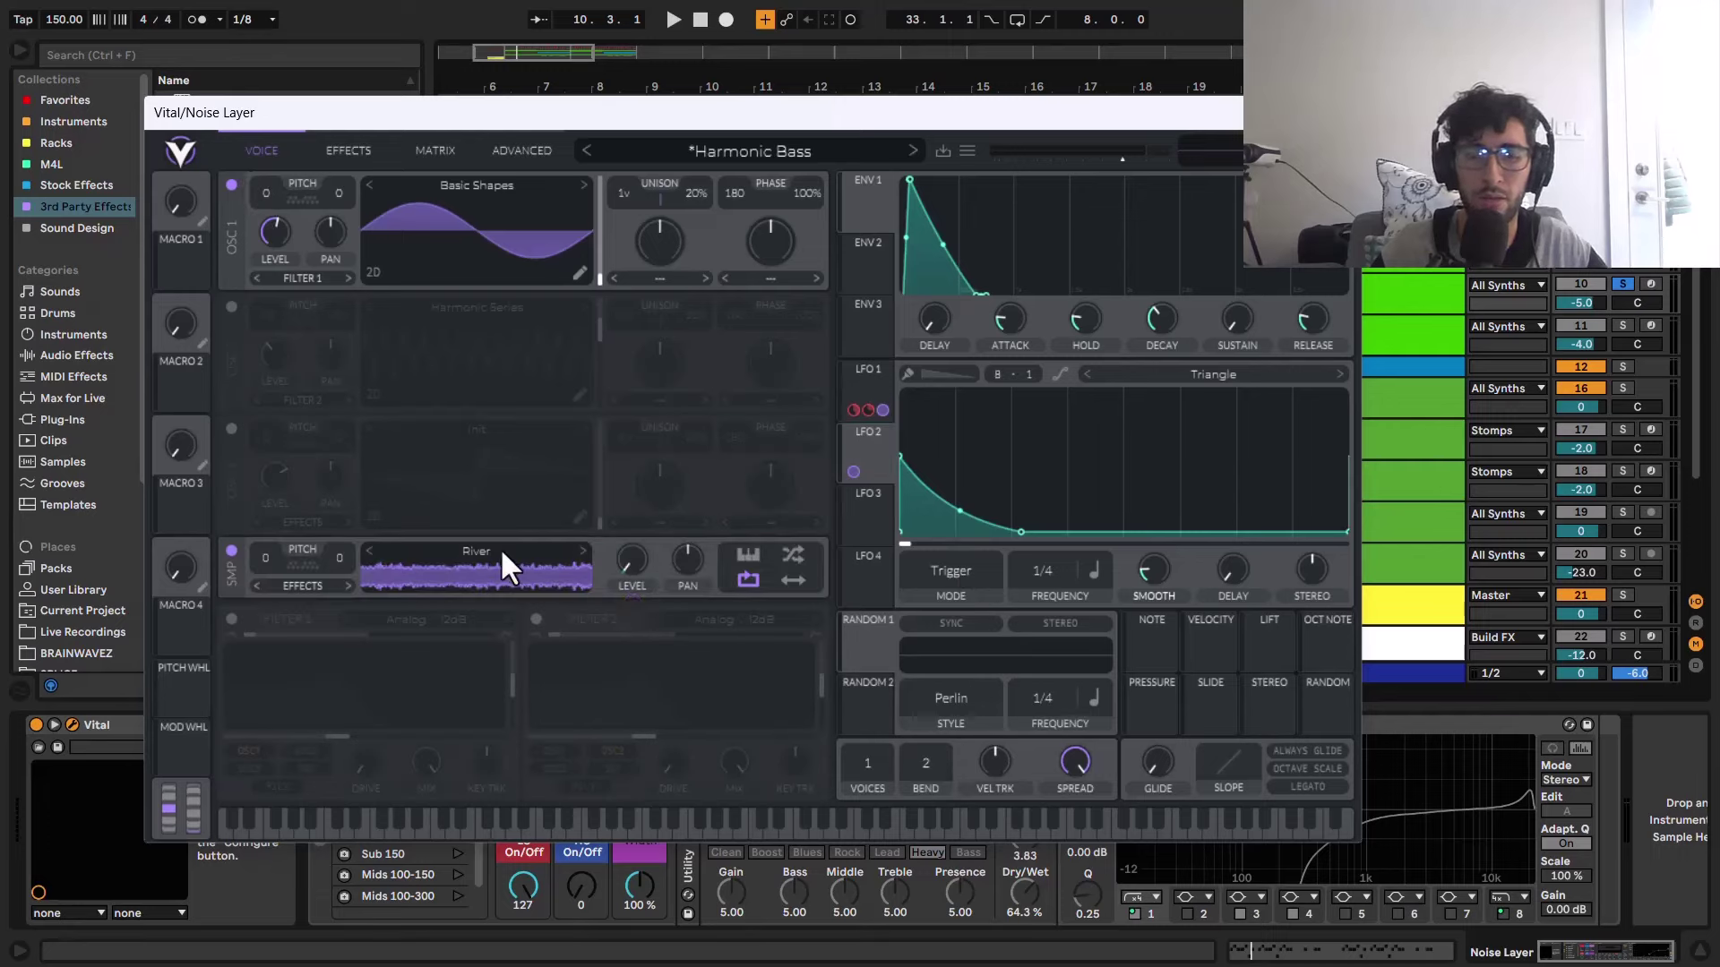
Step: Play the Vital patch with the River sample on, and show the LFO 1 shape driving the sample's level
{"action": "key", "text": "space"}
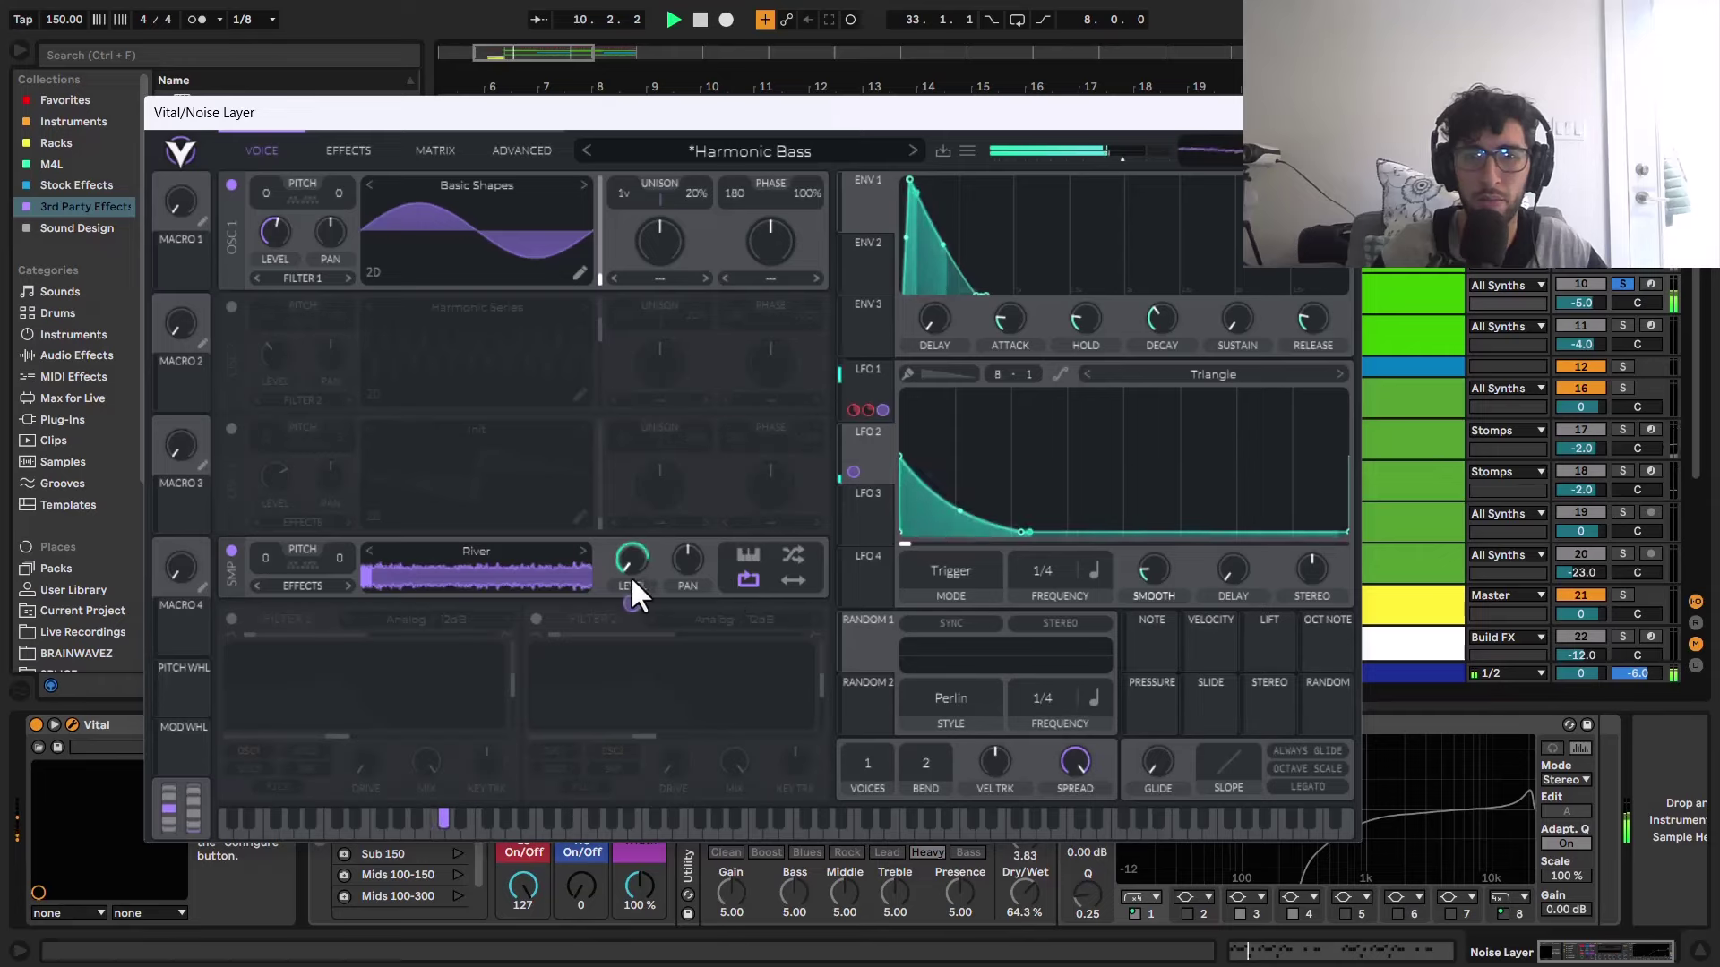
{"action": "key", "text": "space"}
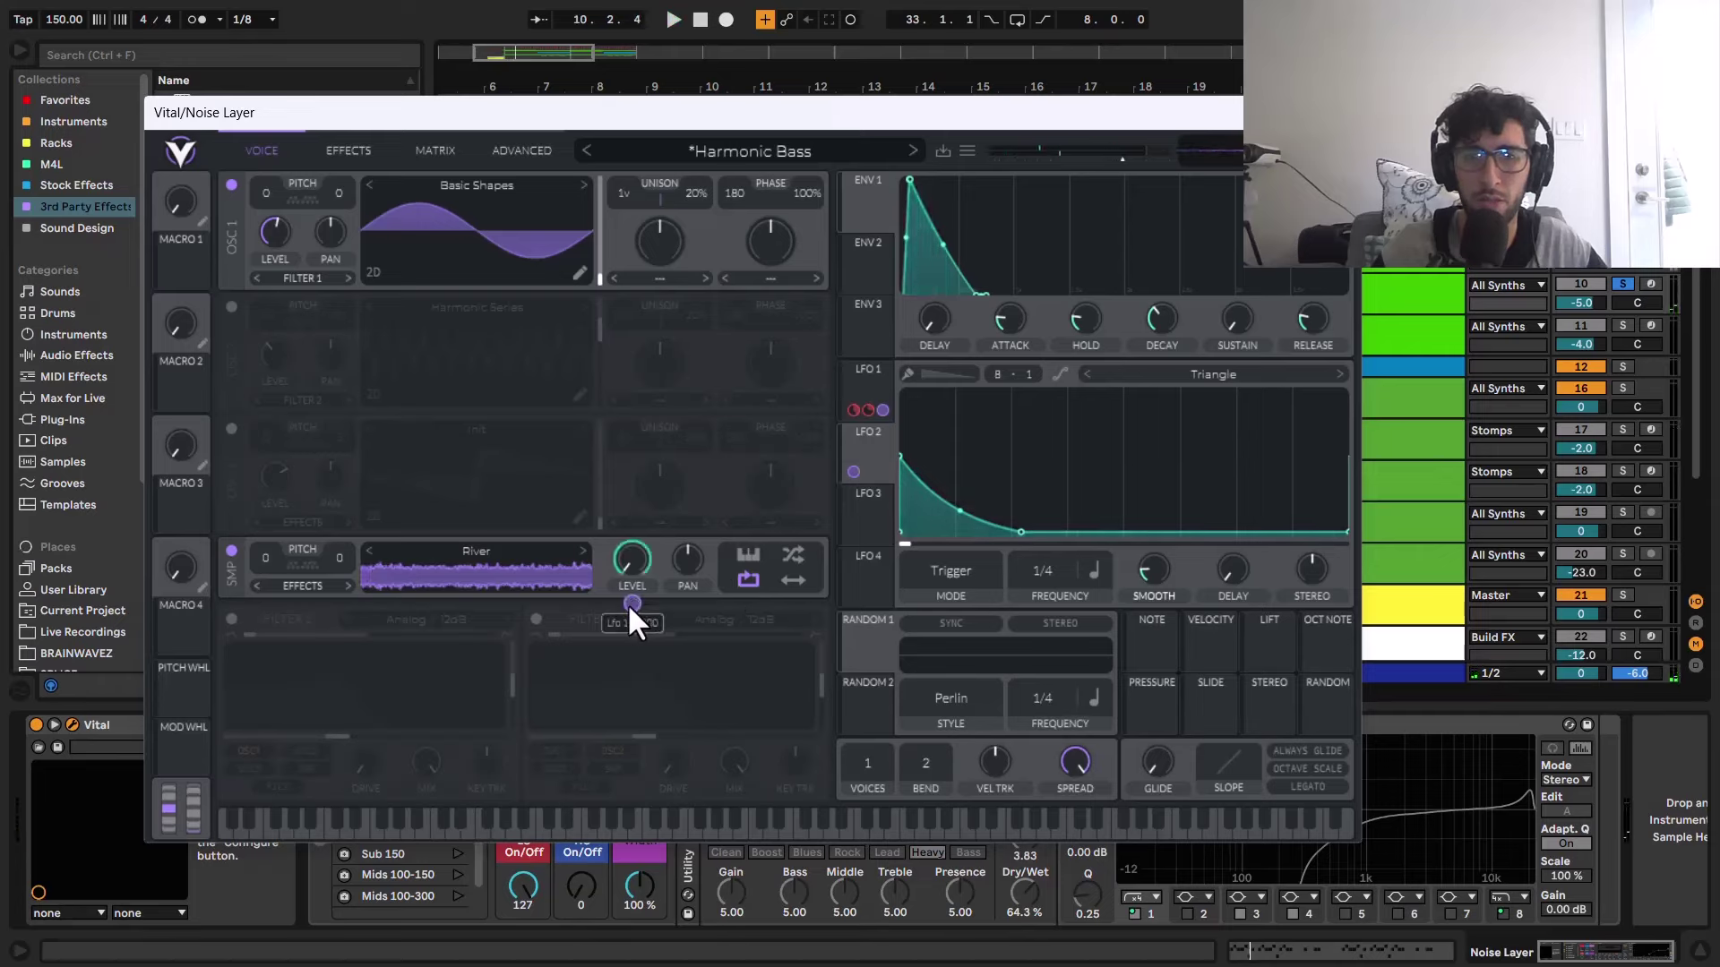
{"action": "left_click", "coordinate": [863, 387]}
{"action": "key", "text": "space"}
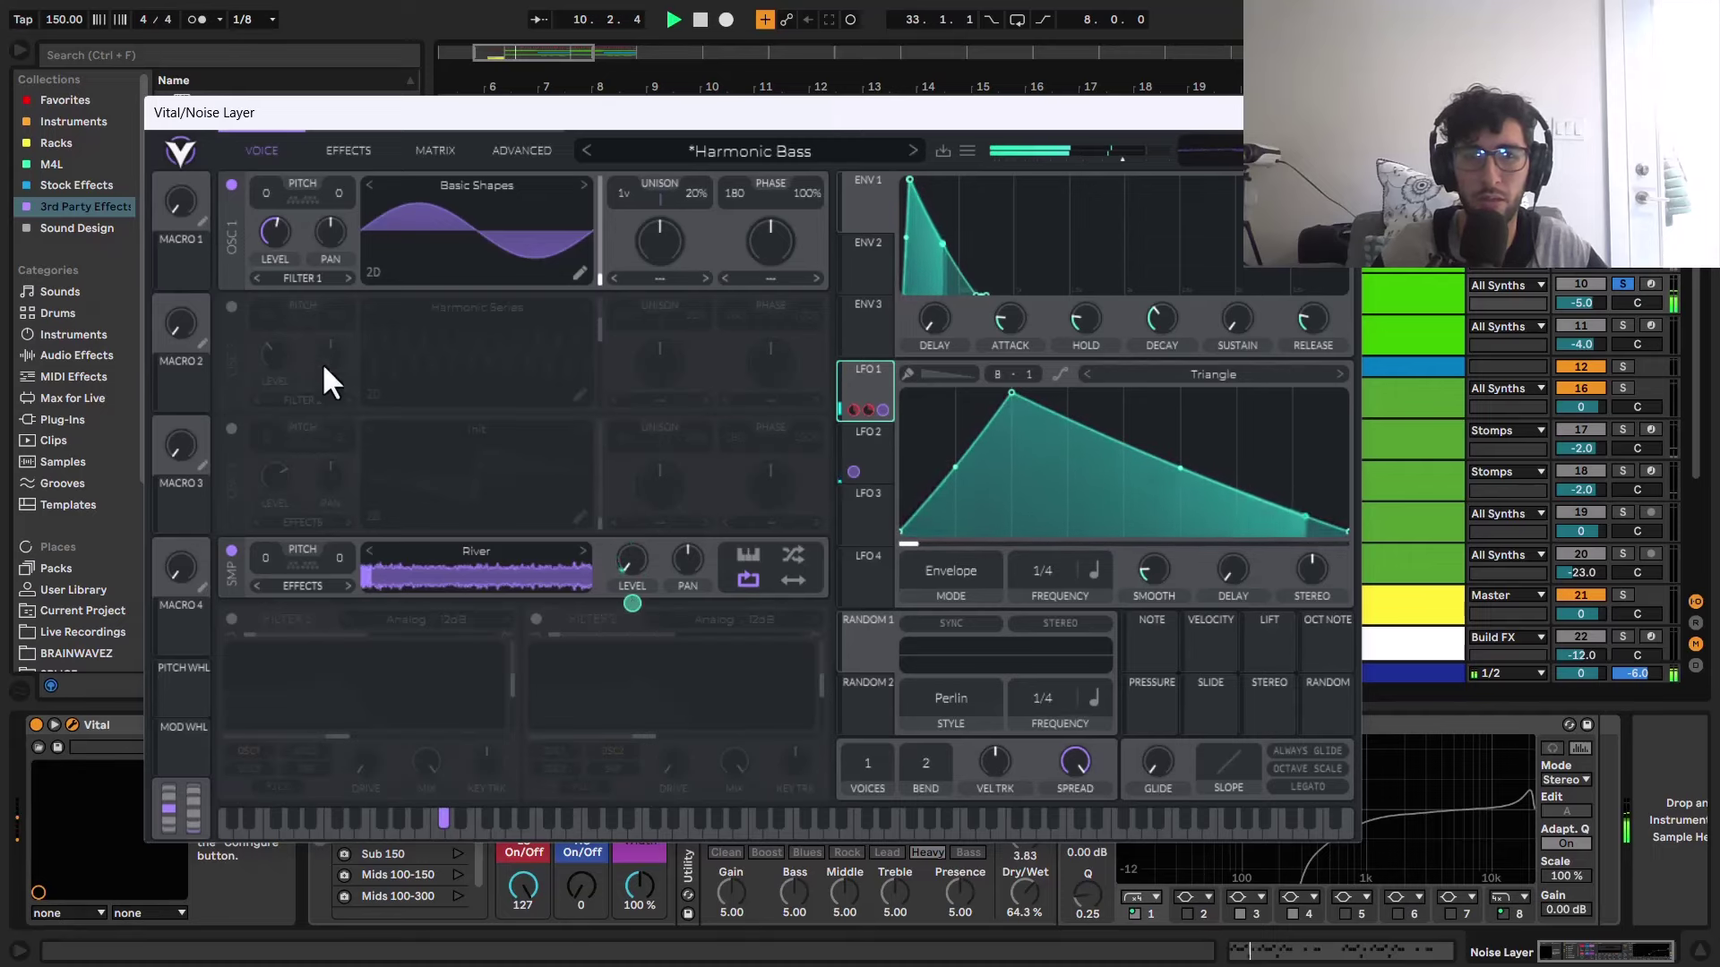
Step: Stop playback and switch on the Sine Fold distortion among the effects of the Noise Layer's Vital patch
{"action": "key", "text": "space"}
{"action": "left_click", "coordinate": [348, 151]}
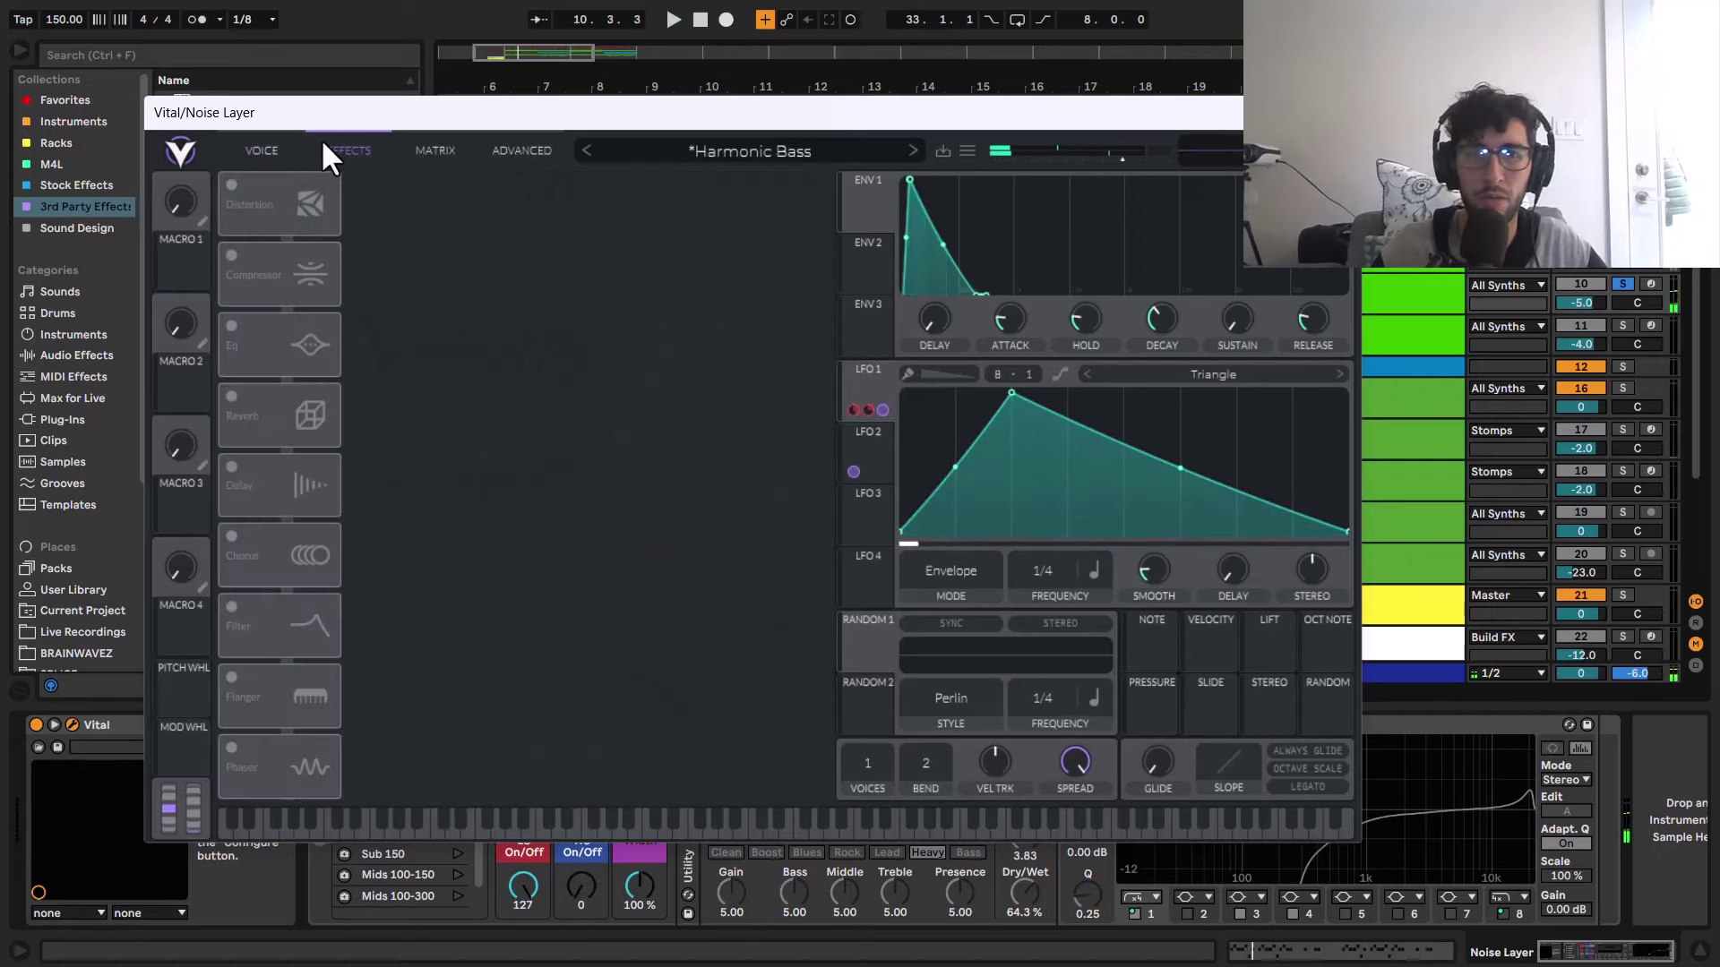
{"action": "left_click", "coordinate": [235, 182]}
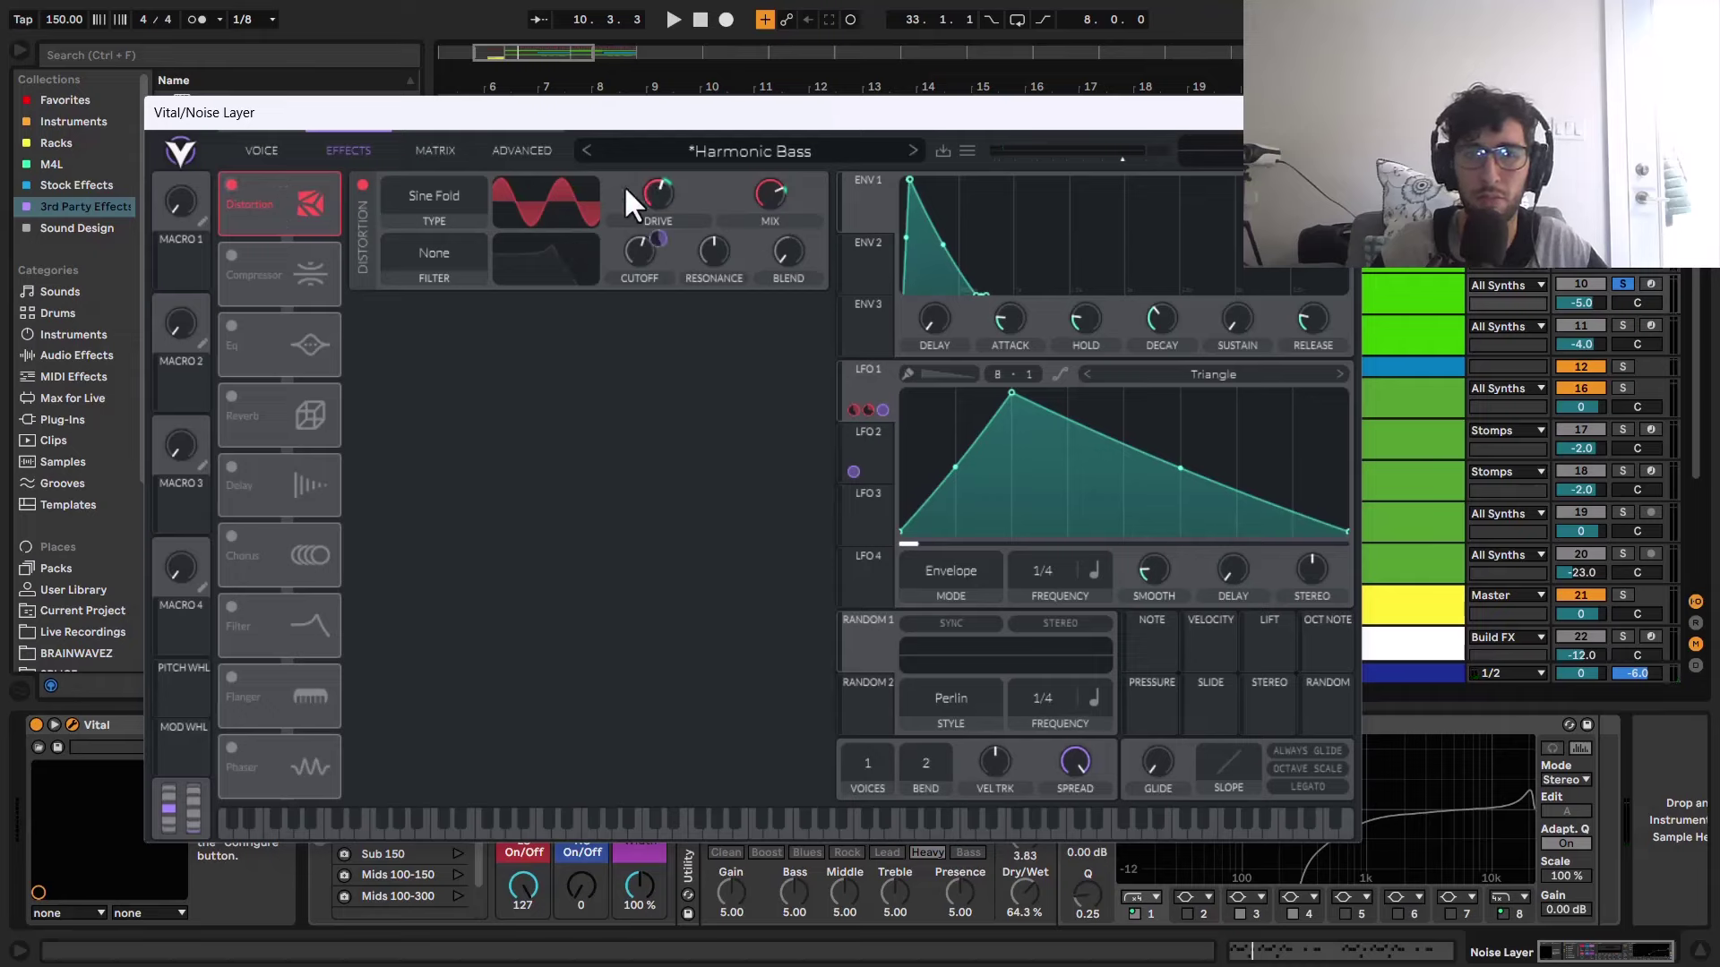
{"action": "left_click_drag", "start_coordinate": [654, 195], "coordinate": [658, 236]}
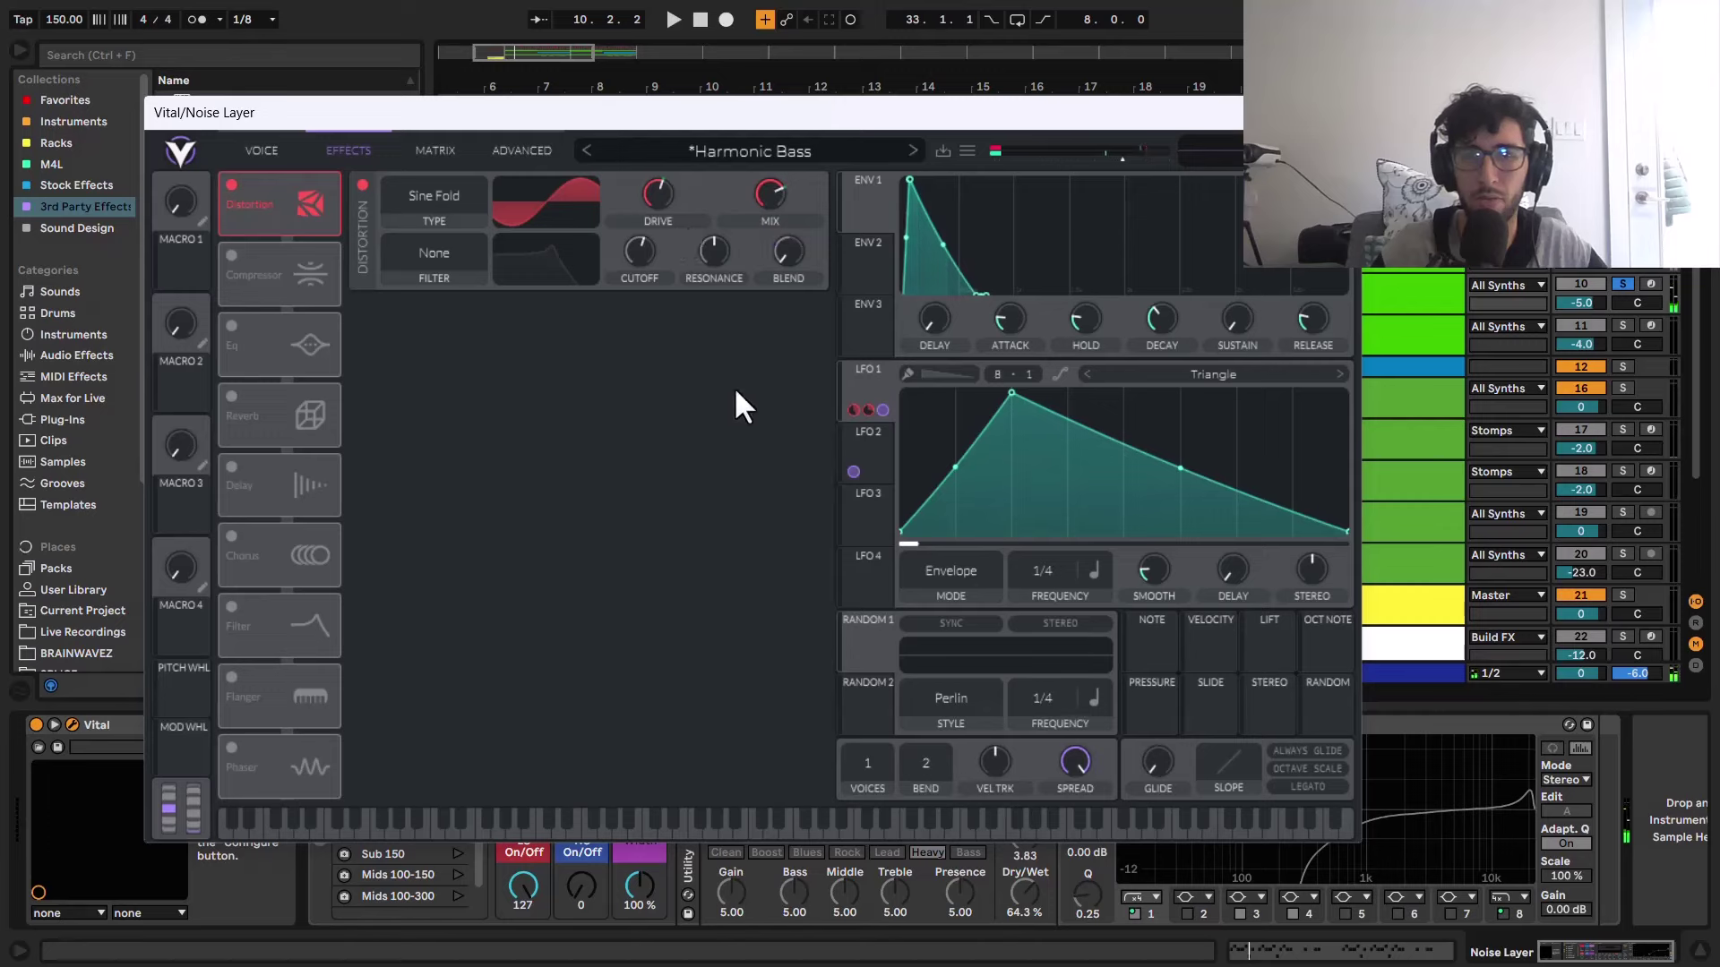
Step: Switch on the multiband compressor in the Noise Layer's Vital patch and play the result
{"action": "left_click", "coordinate": [232, 255]}
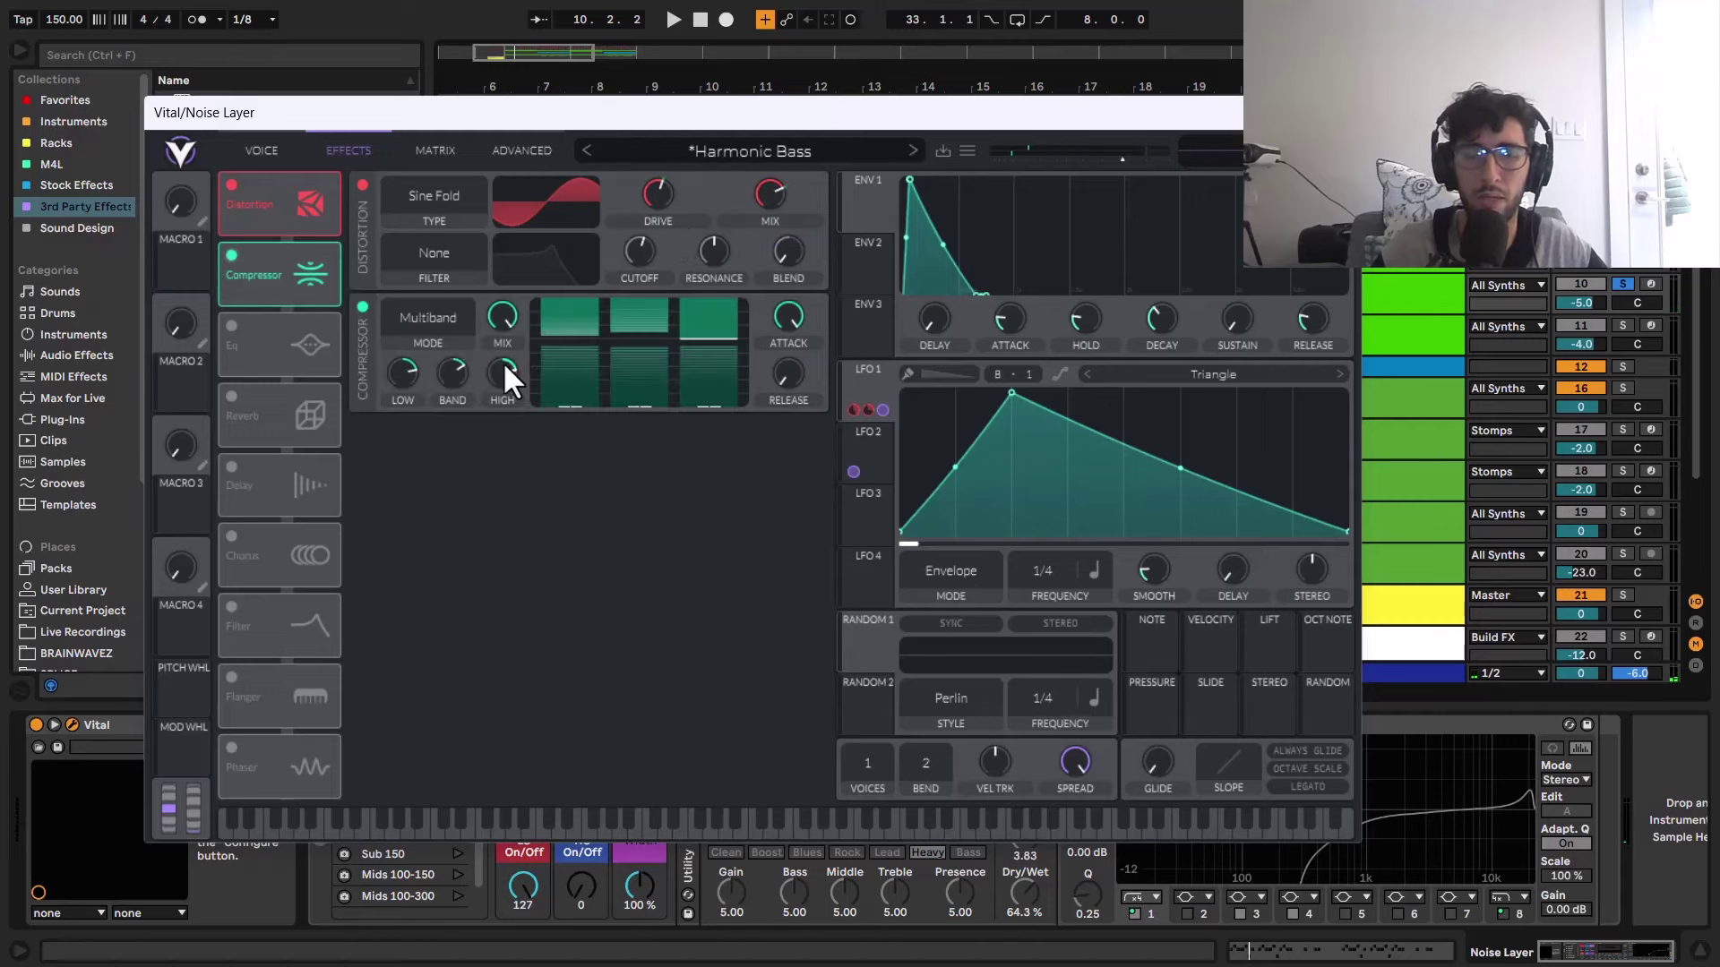
{"action": "key", "text": "space"}
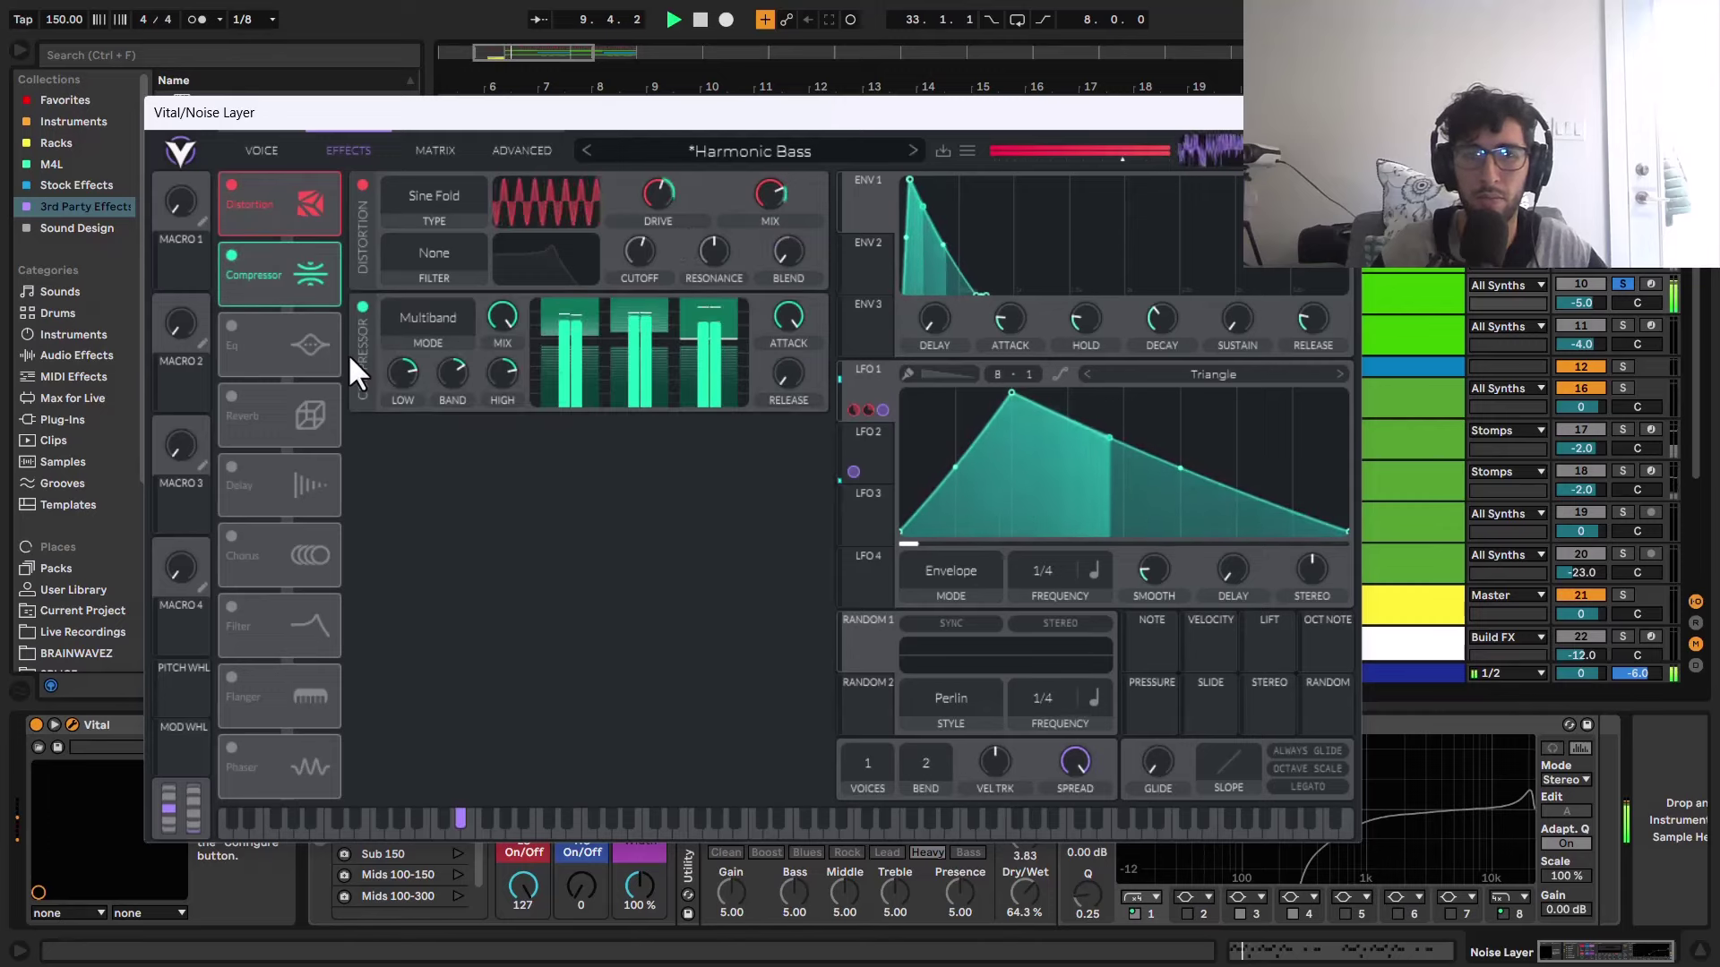
{"action": "key", "text": "space"}
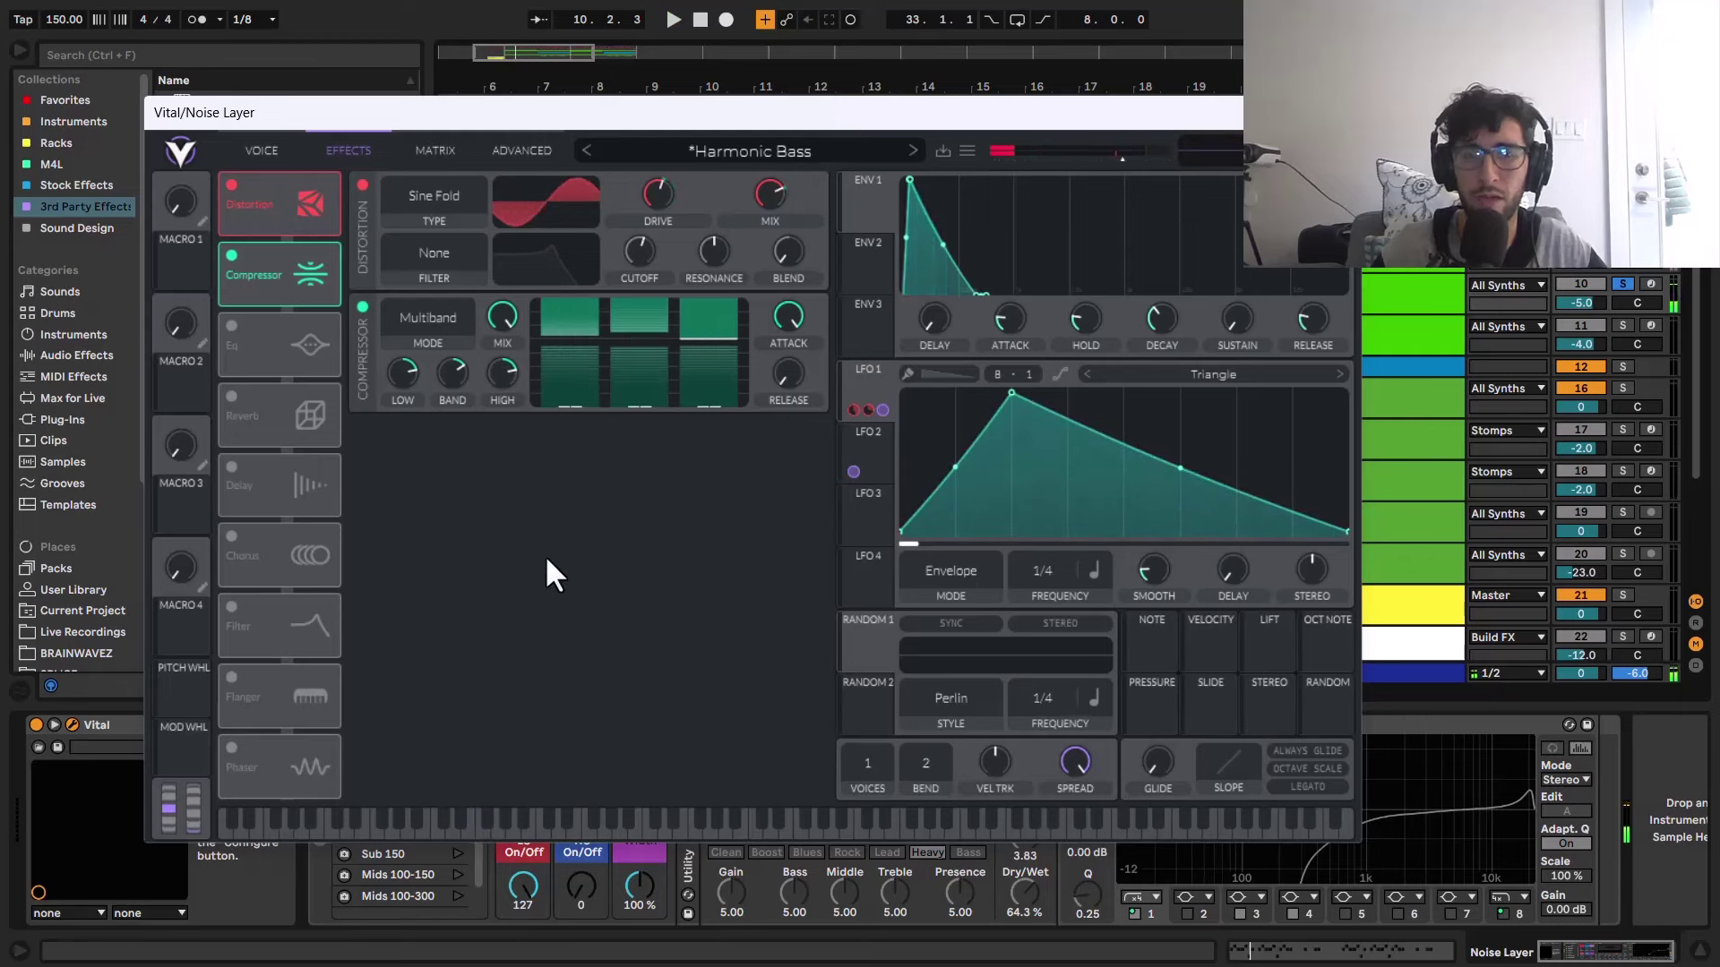
Step: Switch on Vital's built-in EQ for the Noise Layer and listen to it after the distortion and compressor
{"action": "left_click", "coordinate": [226, 328]}
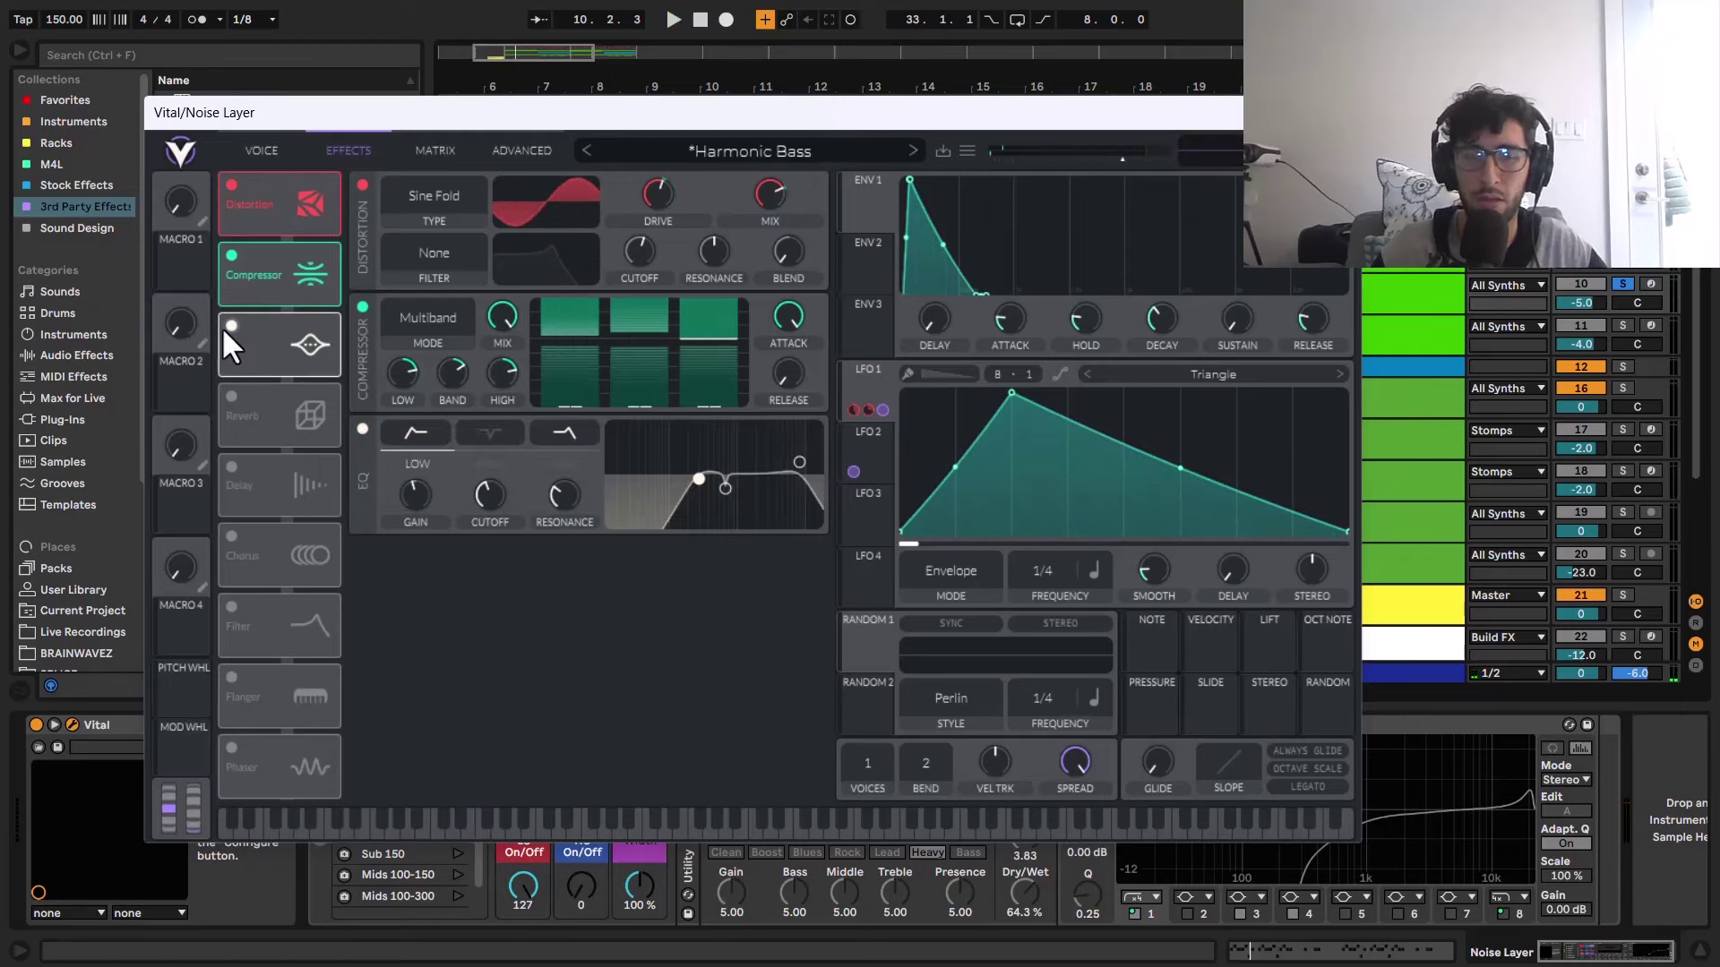
{"action": "key", "text": "space"}
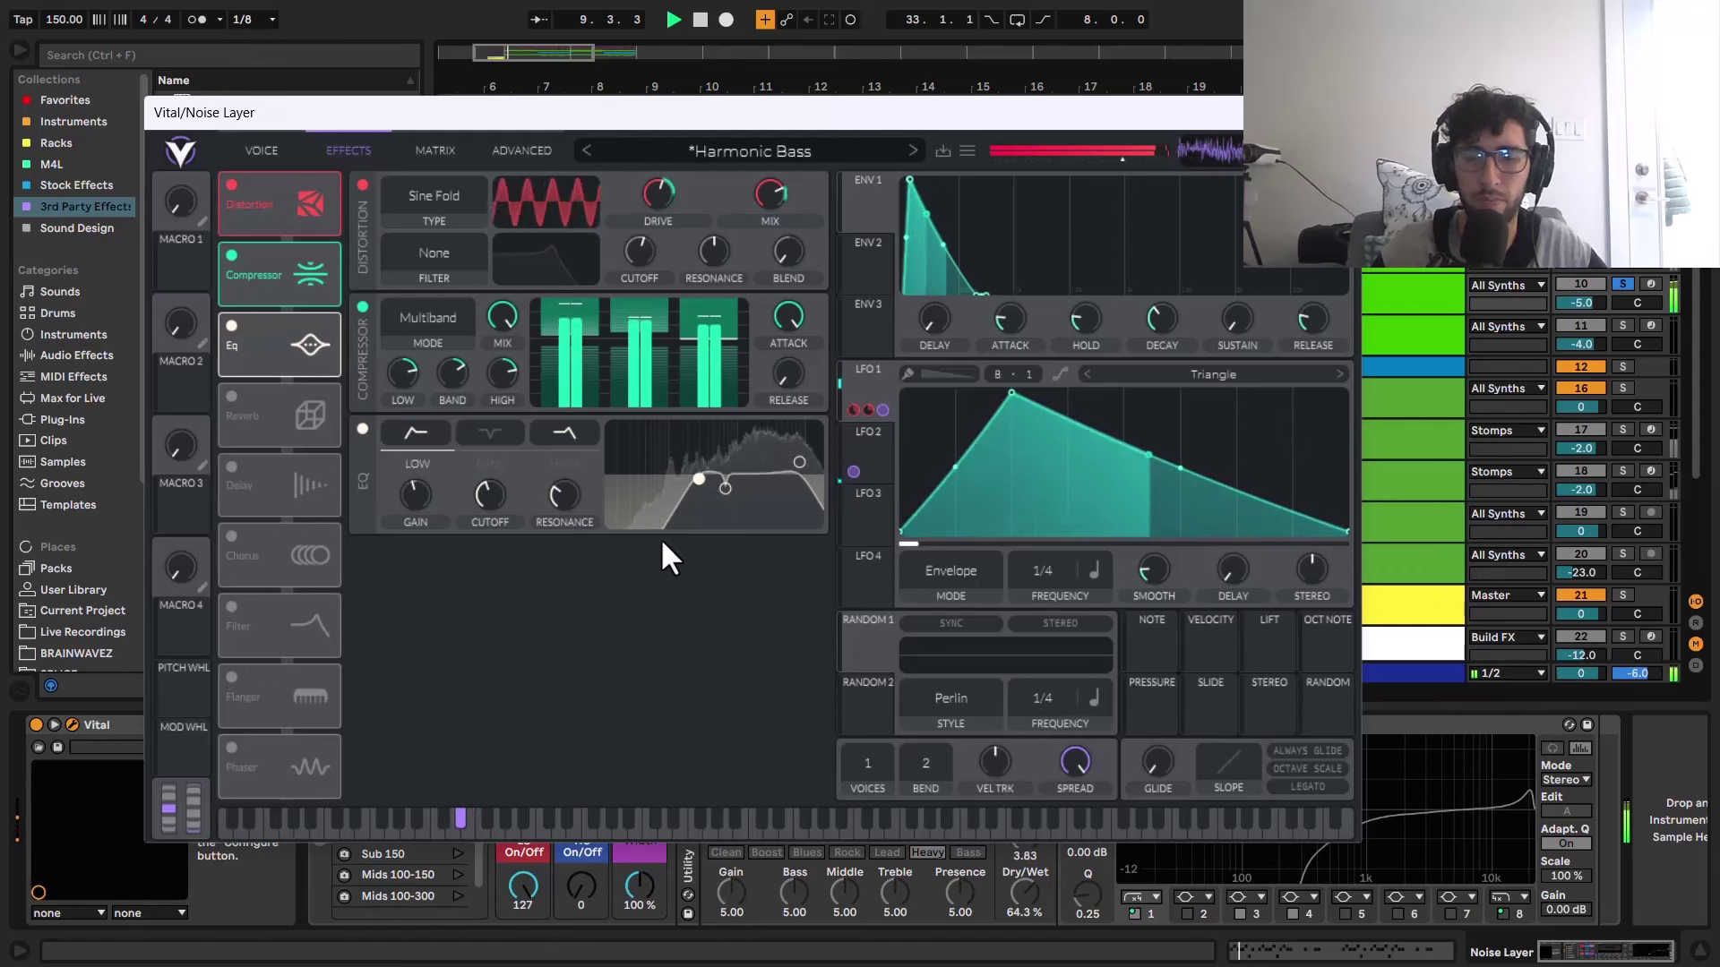
{"action": "key", "text": "space"}
Step: Hide the Vital window, activate the Amp with its Heavy model on the Noise Layer, and play the result
{"action": "key", "text": "ctrl+alt+p"}
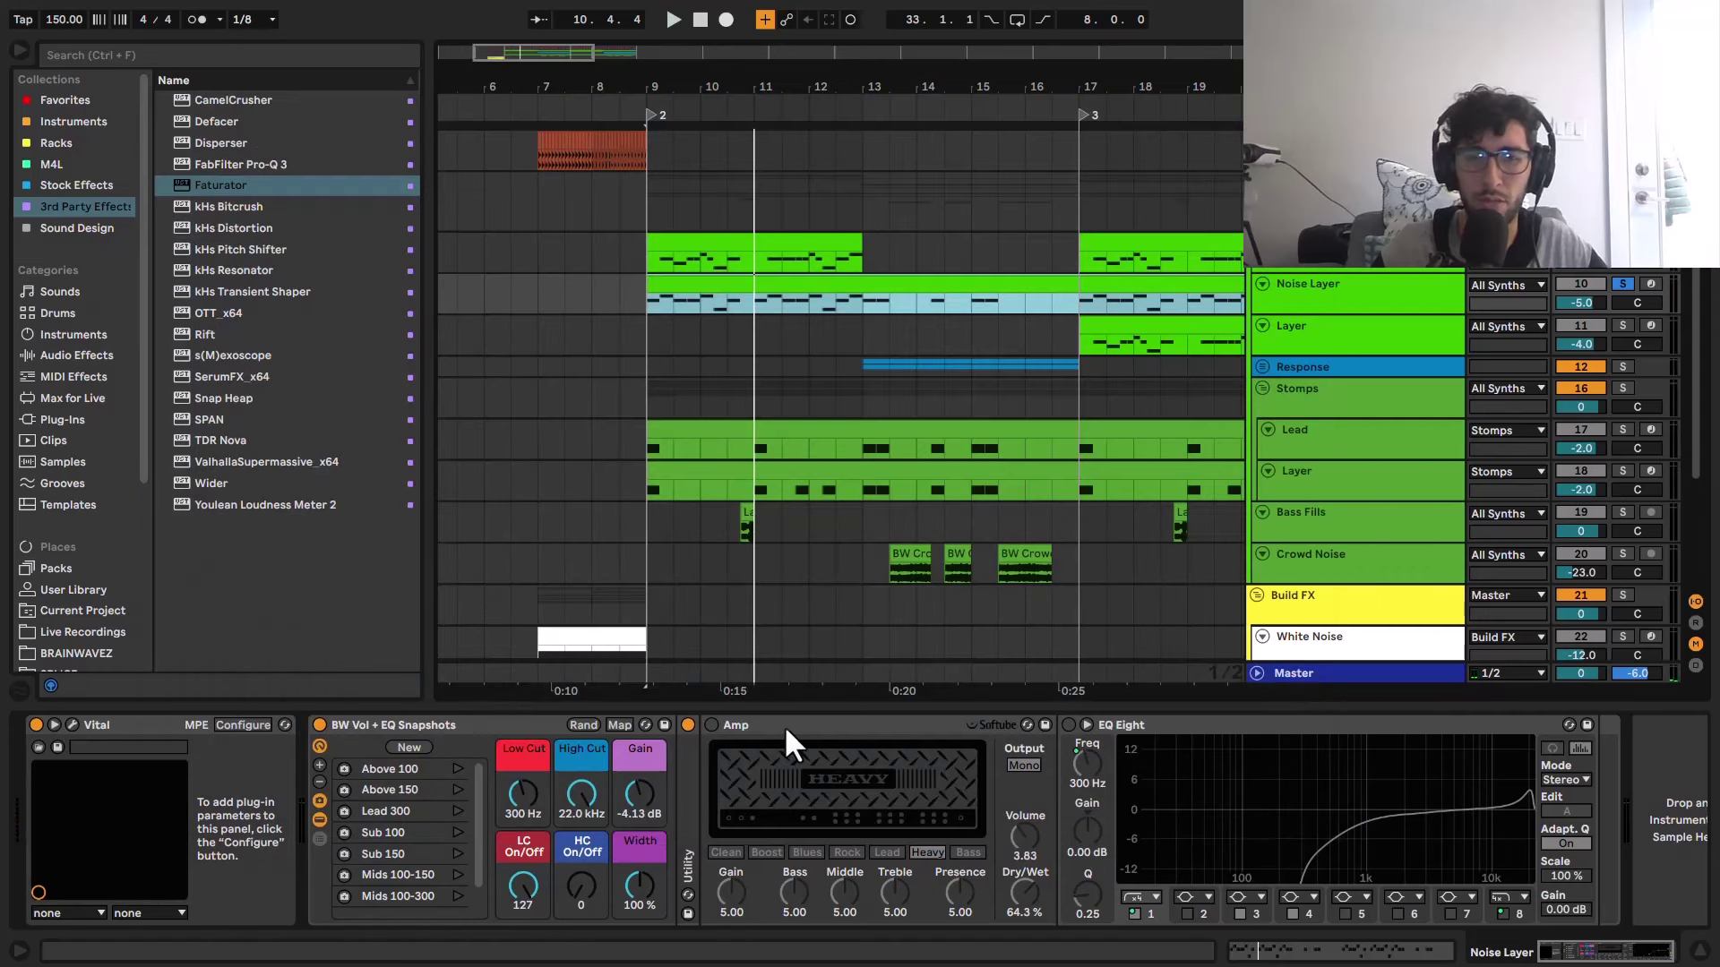
{"action": "left_click", "coordinate": [708, 726]}
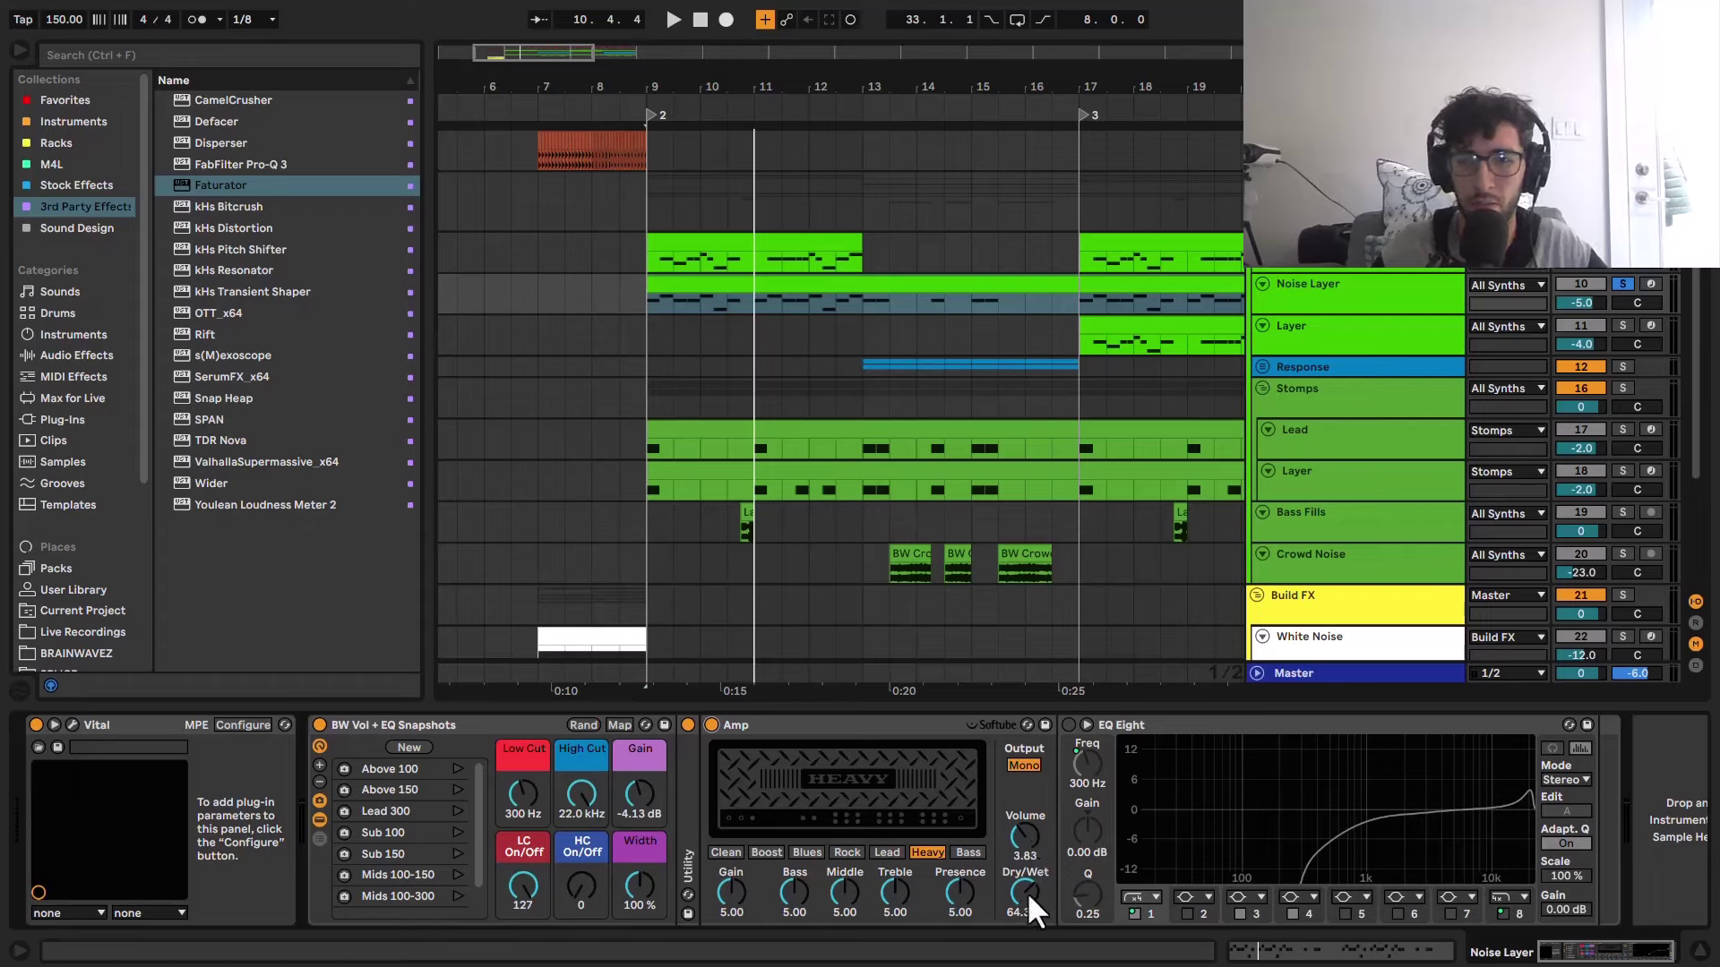
{"action": "key", "text": "space"}
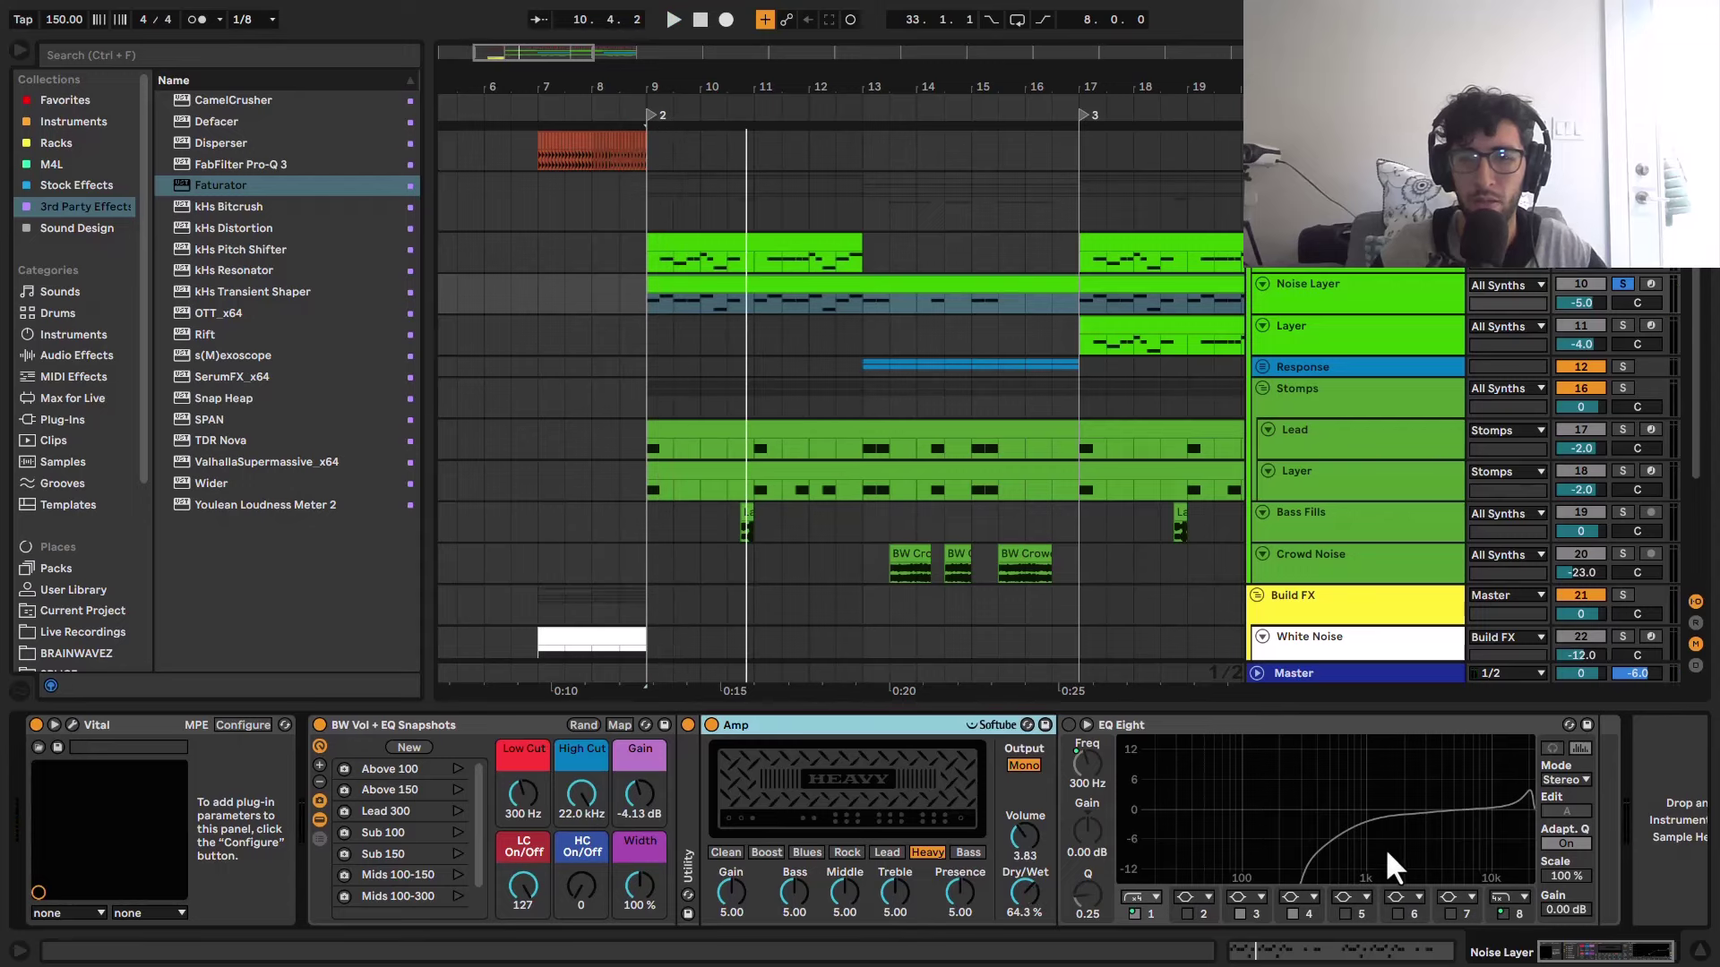
{"action": "left_click", "coordinate": [1244, 729]}
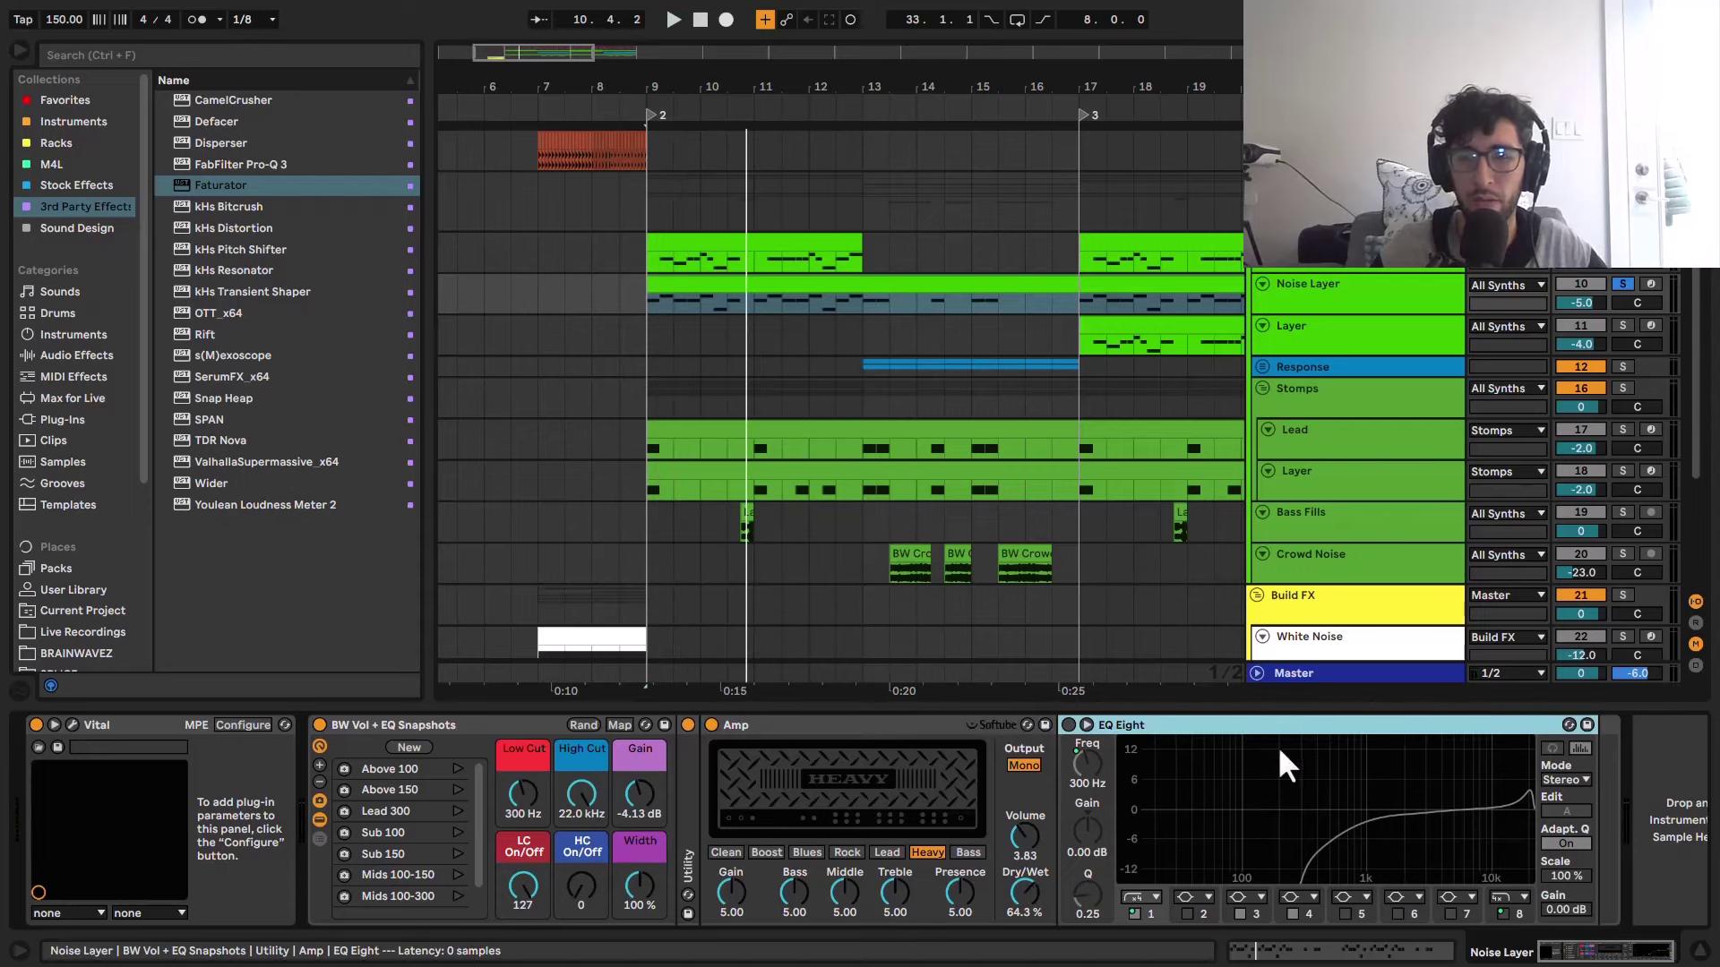
{"action": "left_click_drag", "start_coordinate": [1541, 956], "coordinate": [1595, 916]}
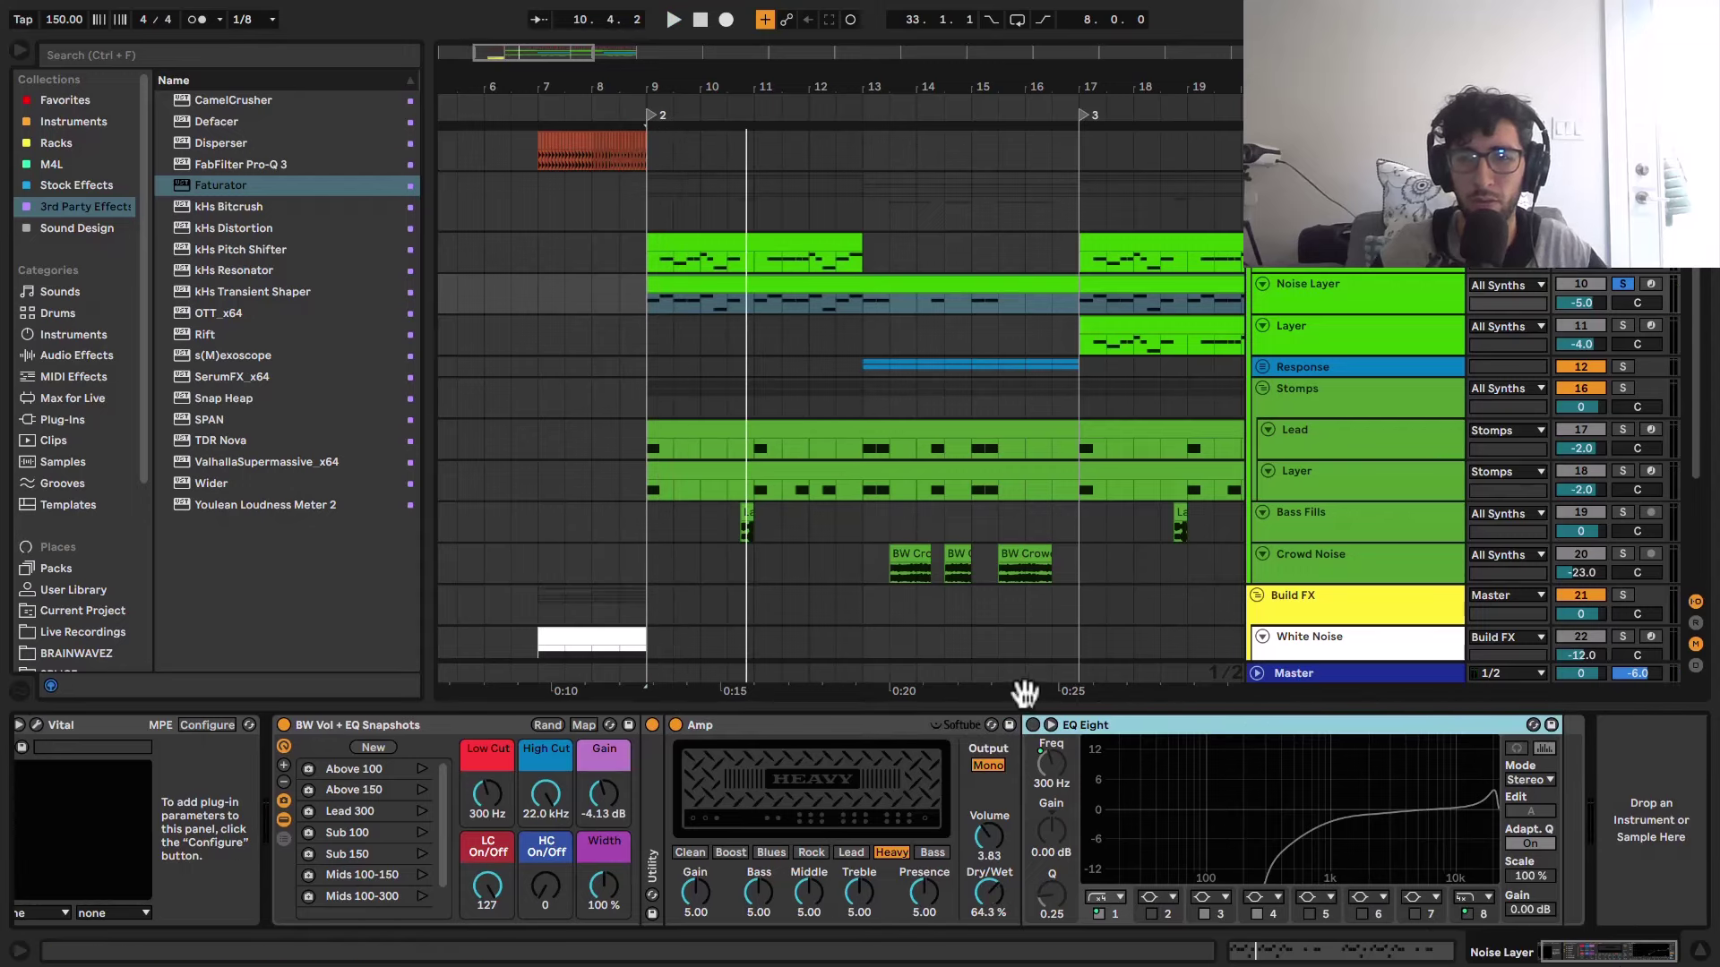
{"action": "key", "text": "space"}
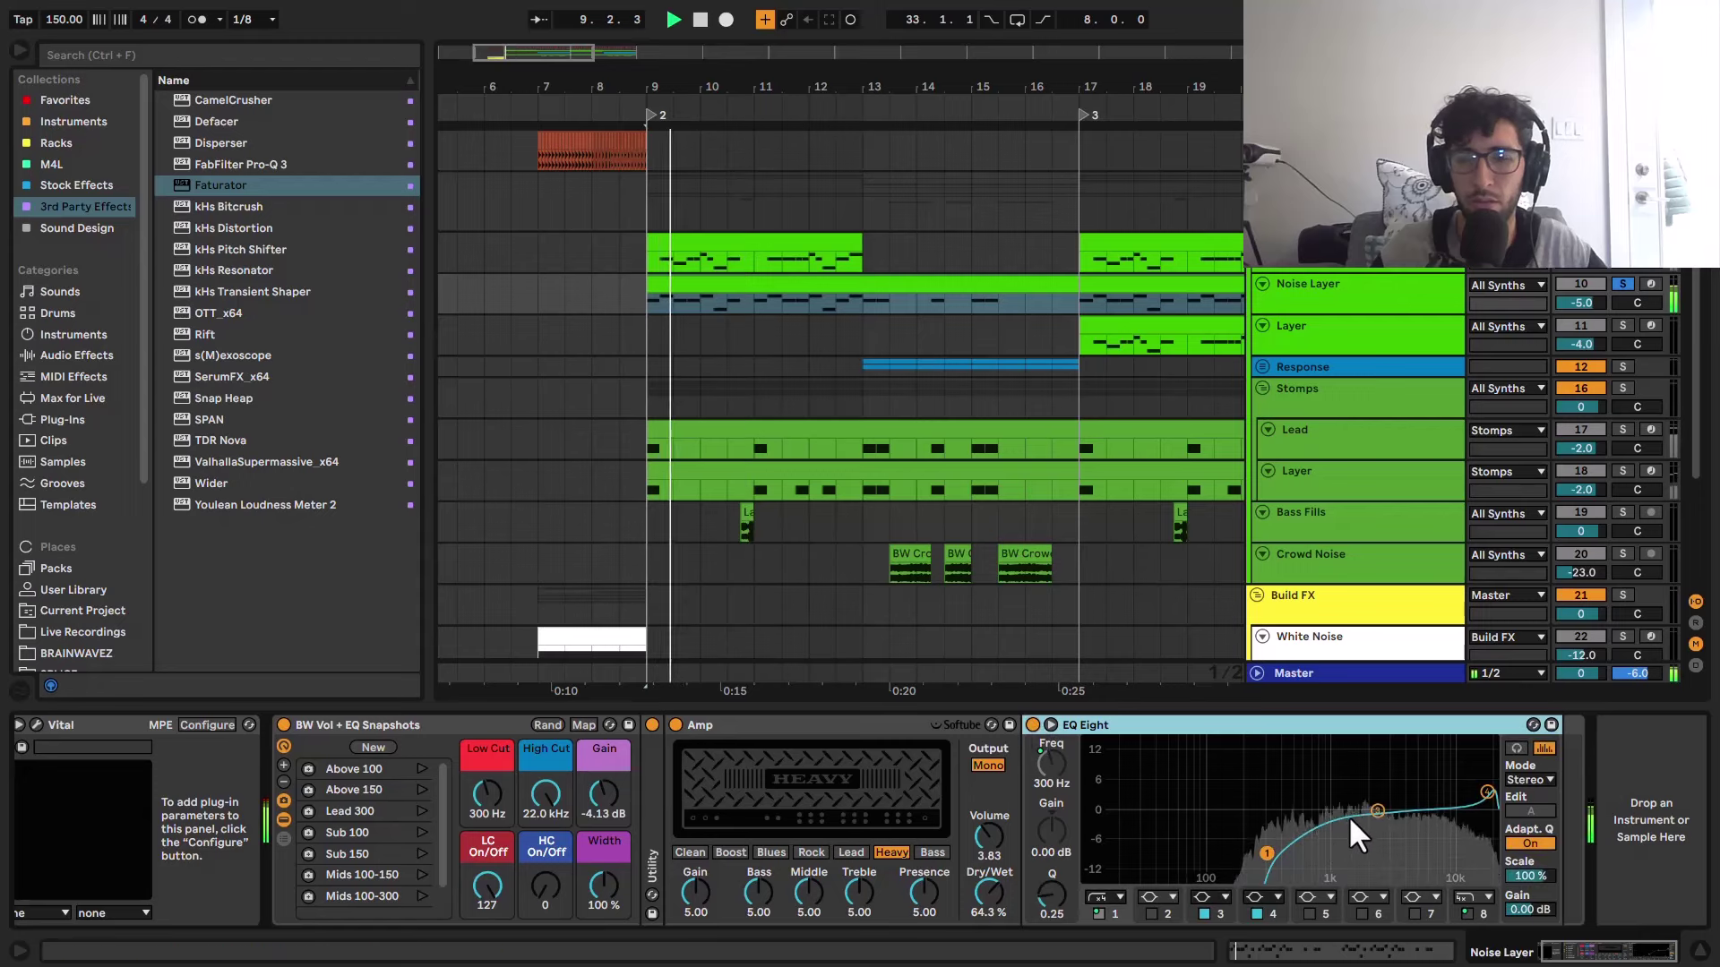
{"action": "key", "text": "space"}
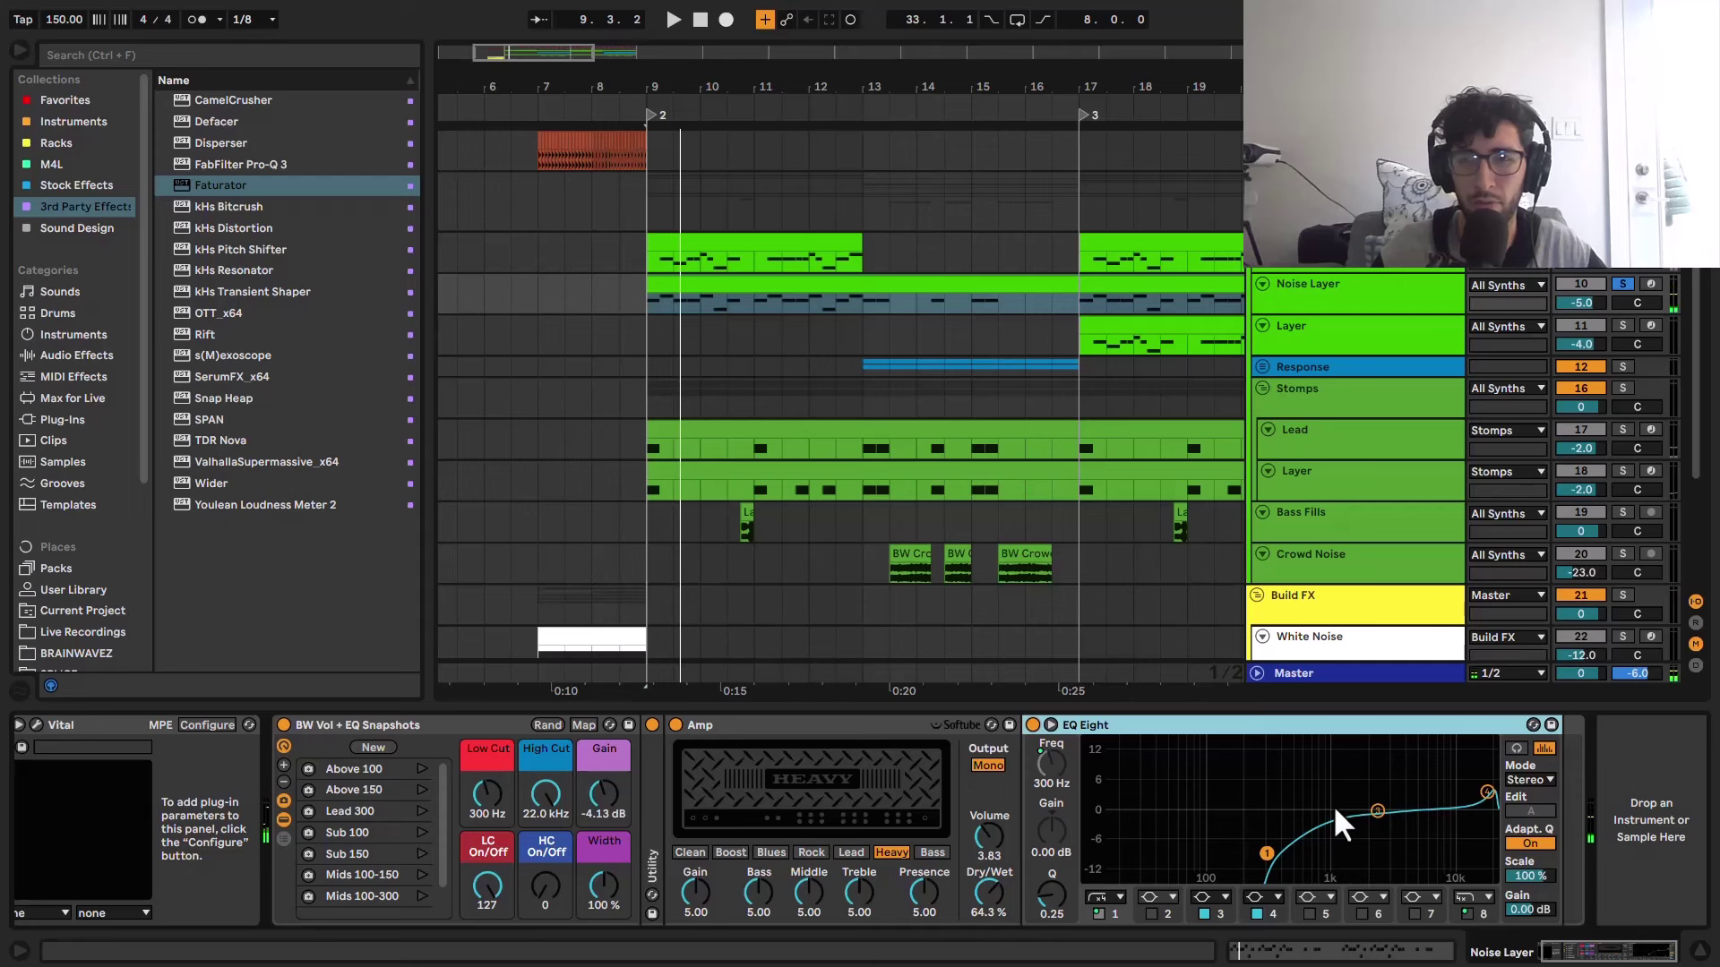
{"action": "key", "text": "space"}
{"action": "key", "text": "space"}
Step: Zoom in on the Lead clip in the Stomps group and solo that Lead track in place of the Noise Layer
{"action": "left_click", "coordinate": [777, 368]}
{"action": "scroll", "coordinate": [770, 379], "scroll_direction": "down", "scroll_amount": 5}
{"action": "scroll", "coordinate": [779, 385], "scroll_direction": "up", "scroll_amount": 6}
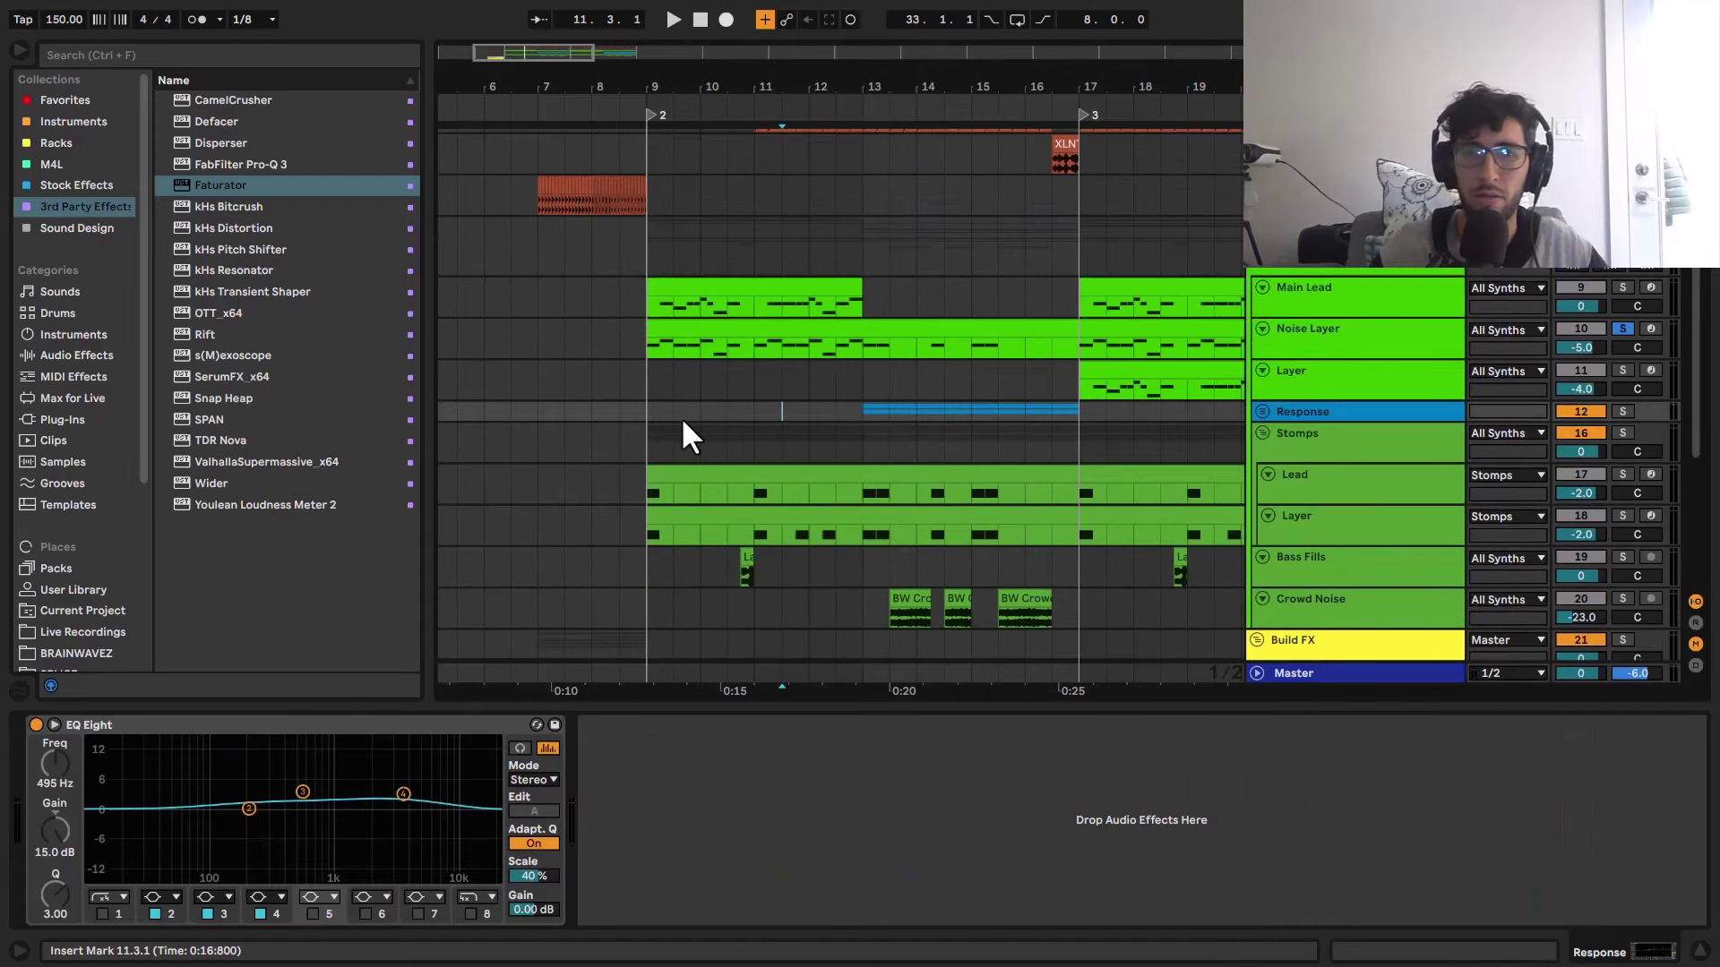
{"action": "left_click", "coordinate": [674, 483]}
{"action": "key", "text": "z"}
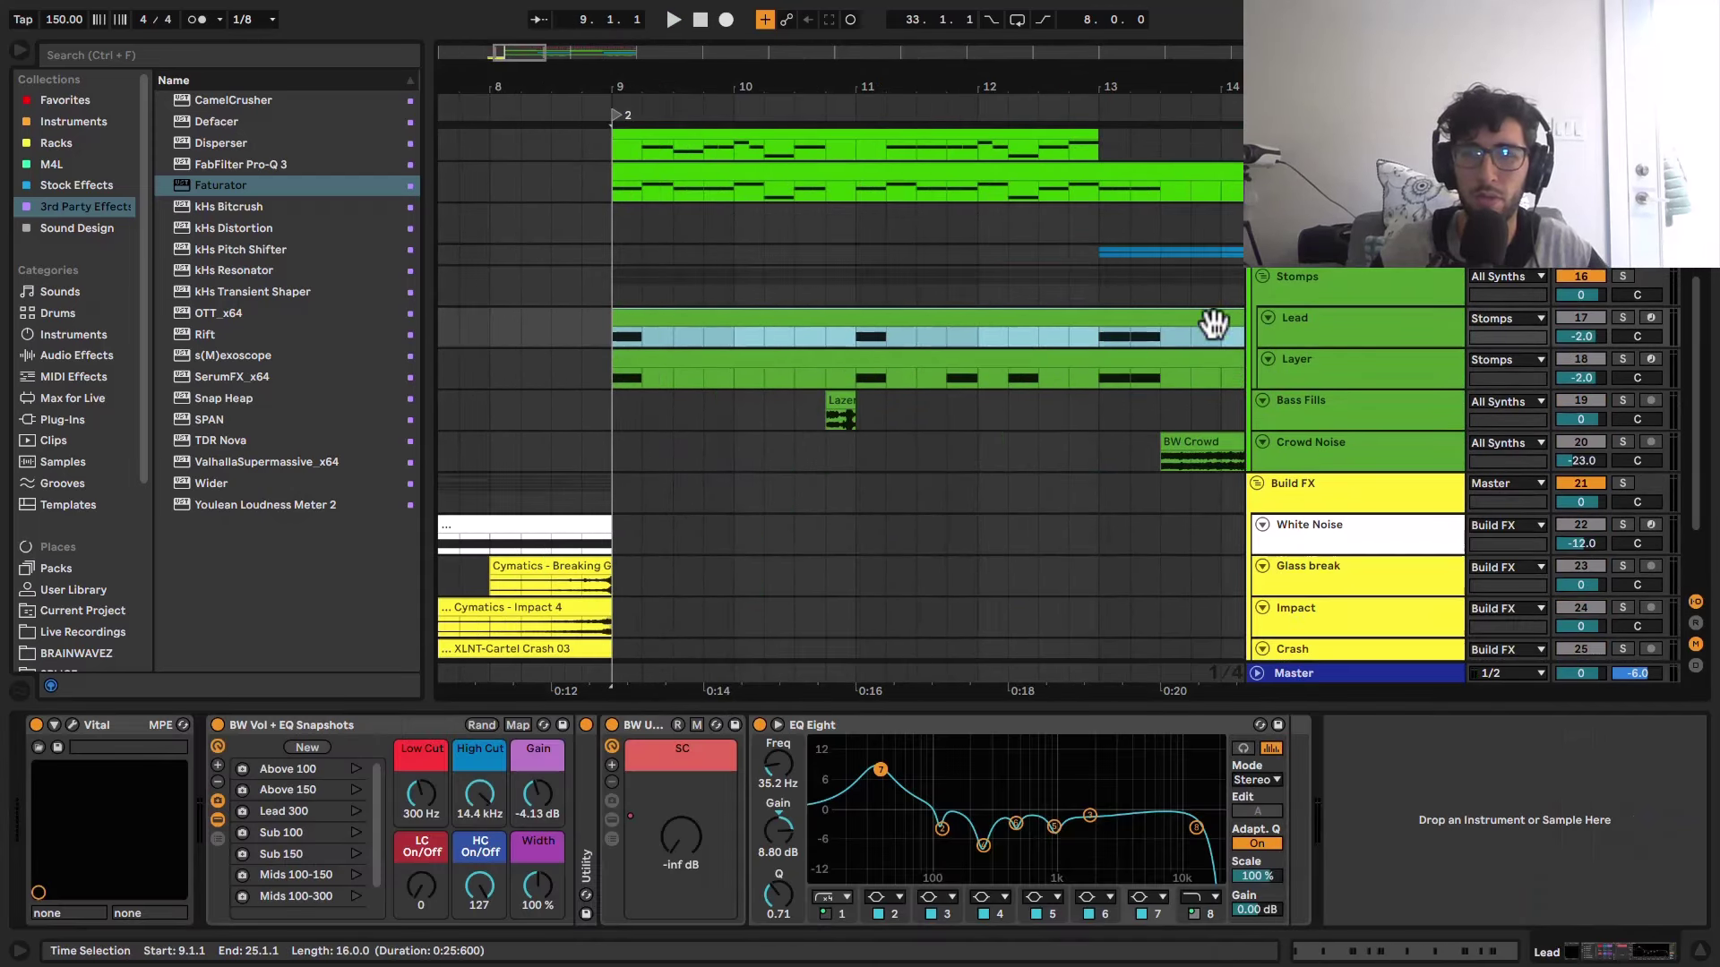
{"action": "left_click", "coordinate": [1298, 292]}
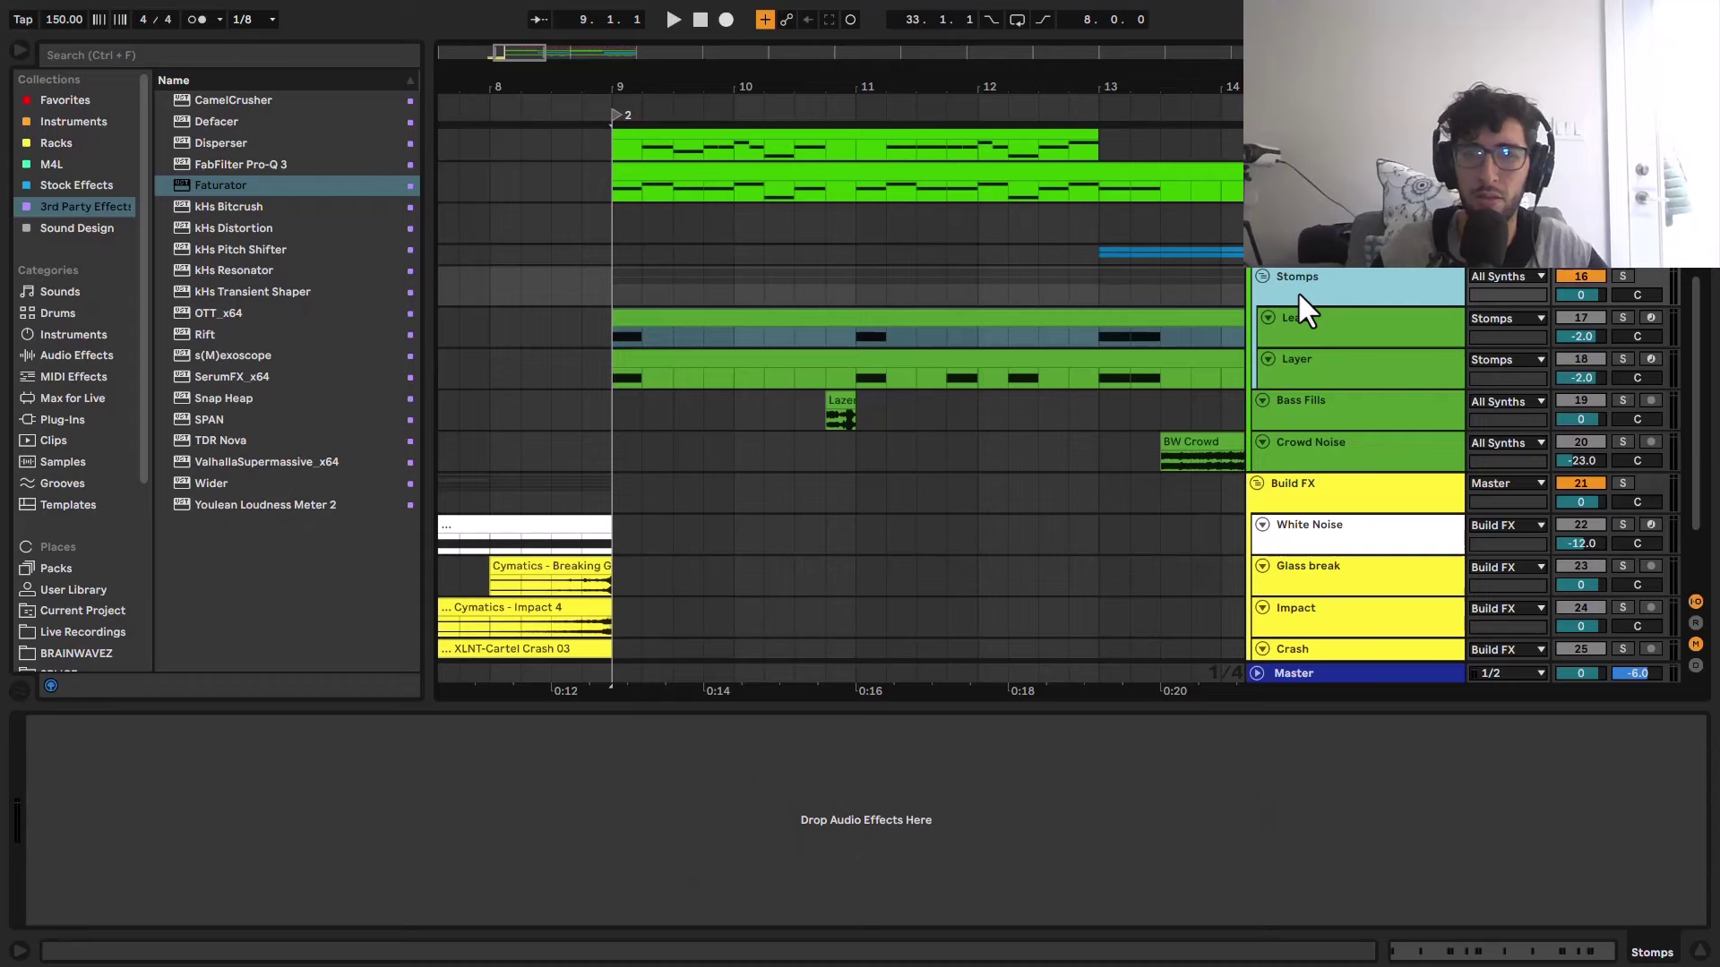
{"action": "left_click", "coordinate": [663, 320]}
{"action": "left_click", "coordinate": [1390, 272]}
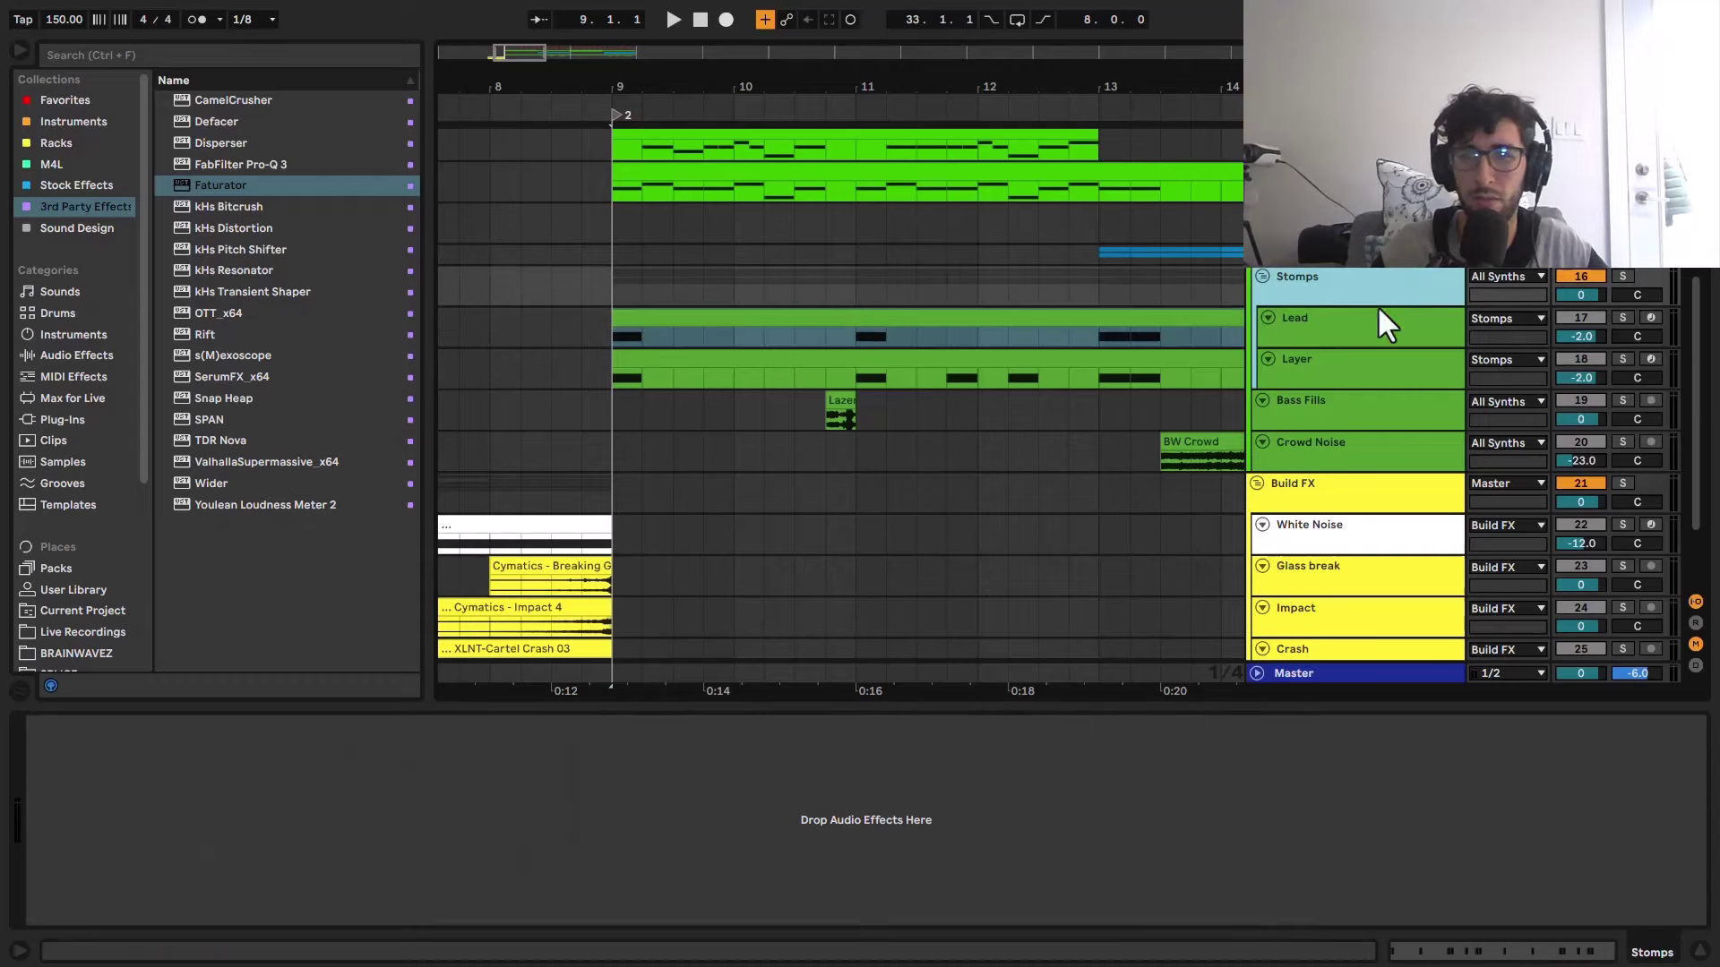
{"action": "left_click_drag", "start_coordinate": [1379, 308], "coordinate": [1328, 306]}
{"action": "left_click", "coordinate": [1321, 317]}
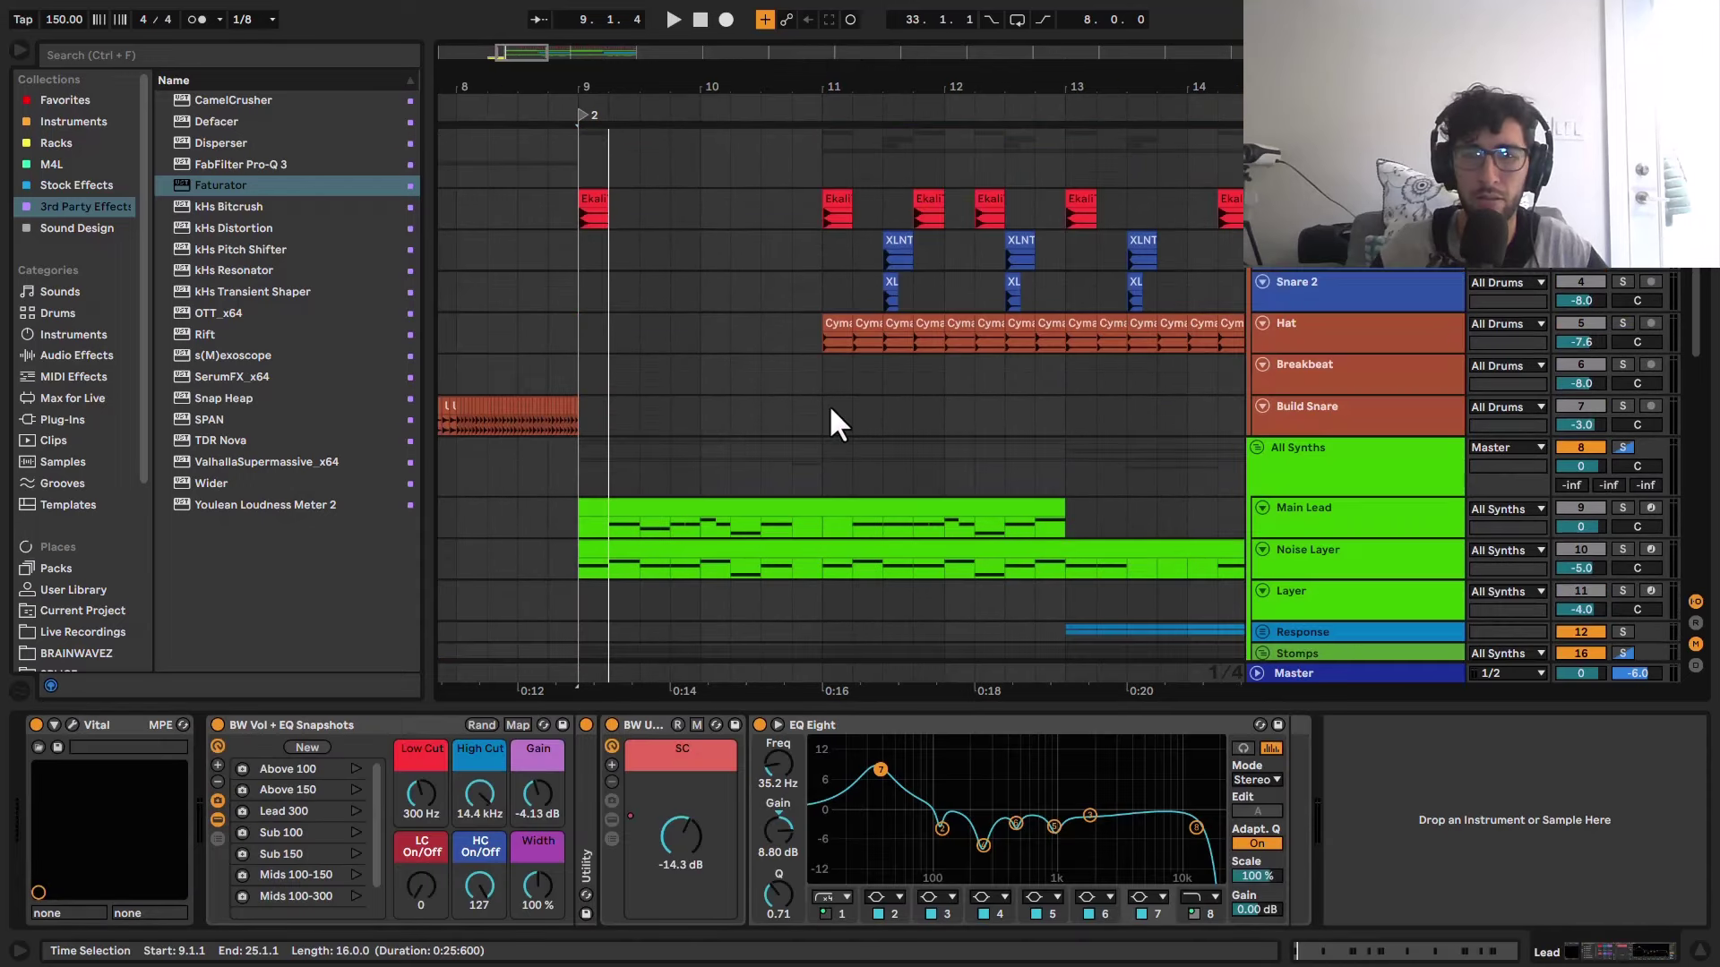
Step: Examine how the stomp clips line up with the drum, synth, bass fill and build FX clips in the arrangement
{"action": "scroll", "coordinate": [829, 405], "scroll_direction": "down", "scroll_amount": 4}
{"action": "scroll", "coordinate": [839, 423], "scroll_direction": "down", "scroll_amount": 5}
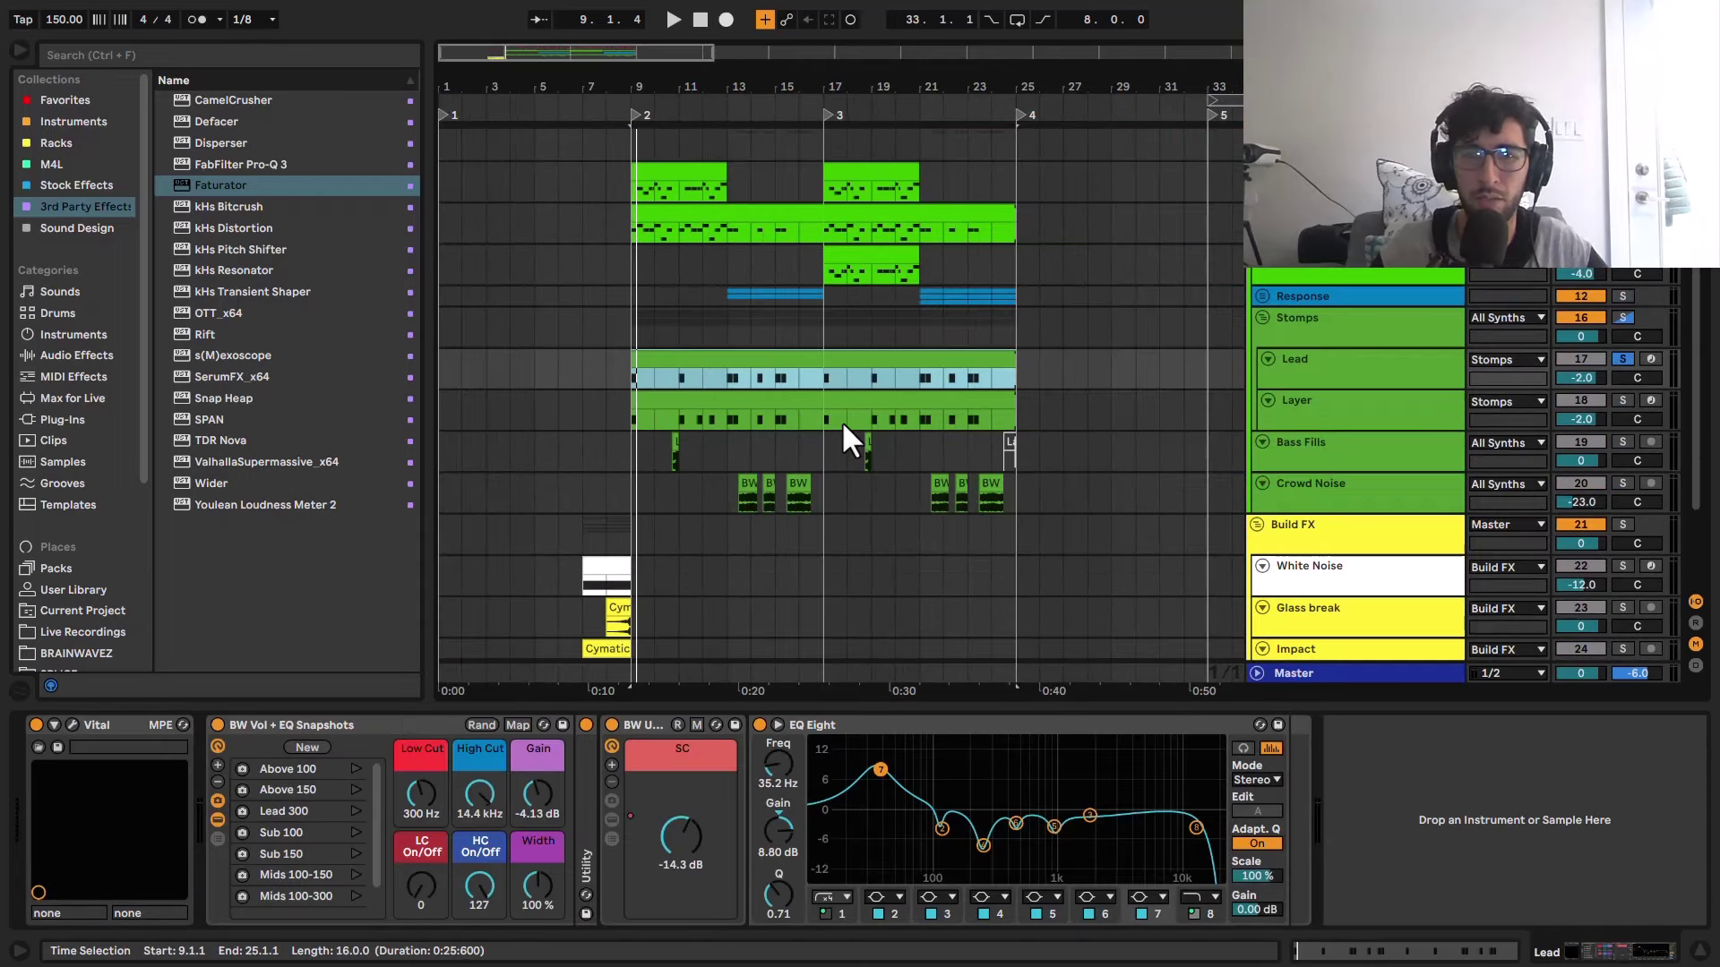
{"action": "scroll", "coordinate": [722, 377], "scroll_direction": "up", "scroll_amount": 5}
{"action": "scroll", "coordinate": [680, 308], "scroll_direction": "up", "scroll_amount": 3}
{"action": "scroll", "coordinate": [626, 331], "scroll_direction": "down", "scroll_amount": 2}
{"action": "scroll", "coordinate": [784, 442], "scroll_direction": "up", "scroll_amount": 2}
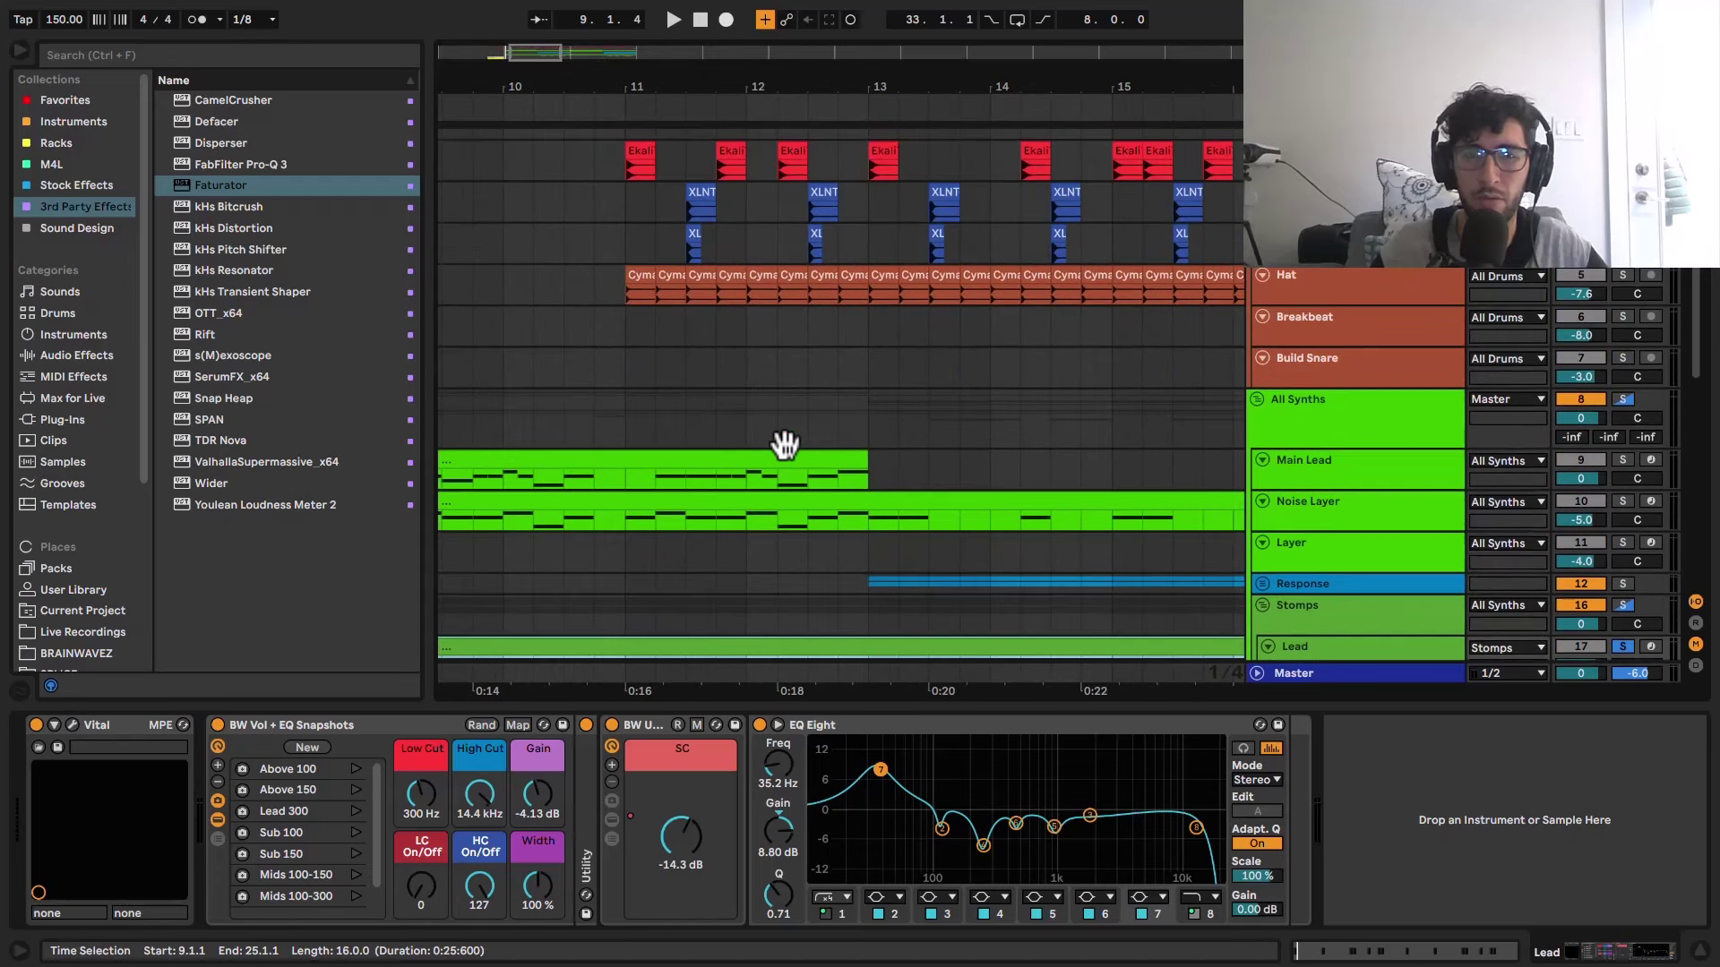
{"action": "scroll", "coordinate": [724, 337], "scroll_direction": "up", "scroll_amount": 1}
{"action": "scroll", "coordinate": [724, 336], "scroll_direction": "down", "scroll_amount": 6}
{"action": "scroll", "coordinate": [711, 335], "scroll_direction": "down", "scroll_amount": 3}
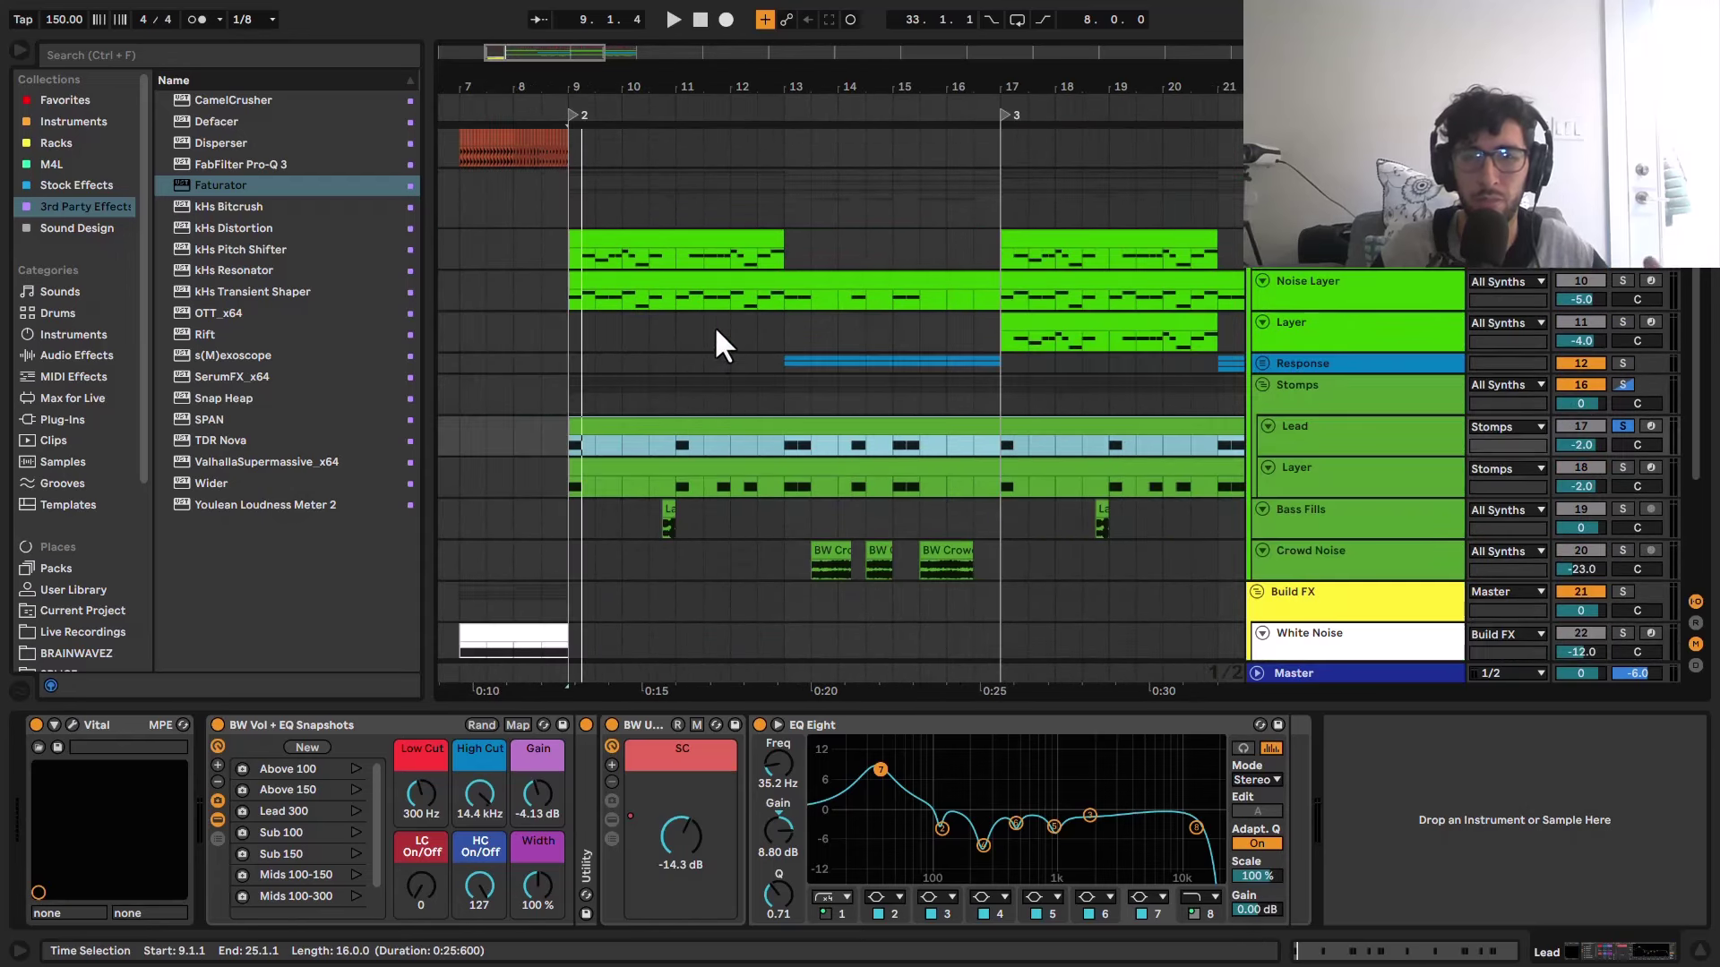
{"action": "scroll", "coordinate": [803, 342], "scroll_direction": "up", "scroll_amount": 3}
{"action": "scroll", "coordinate": [717, 287], "scroll_direction": "down", "scroll_amount": 5}
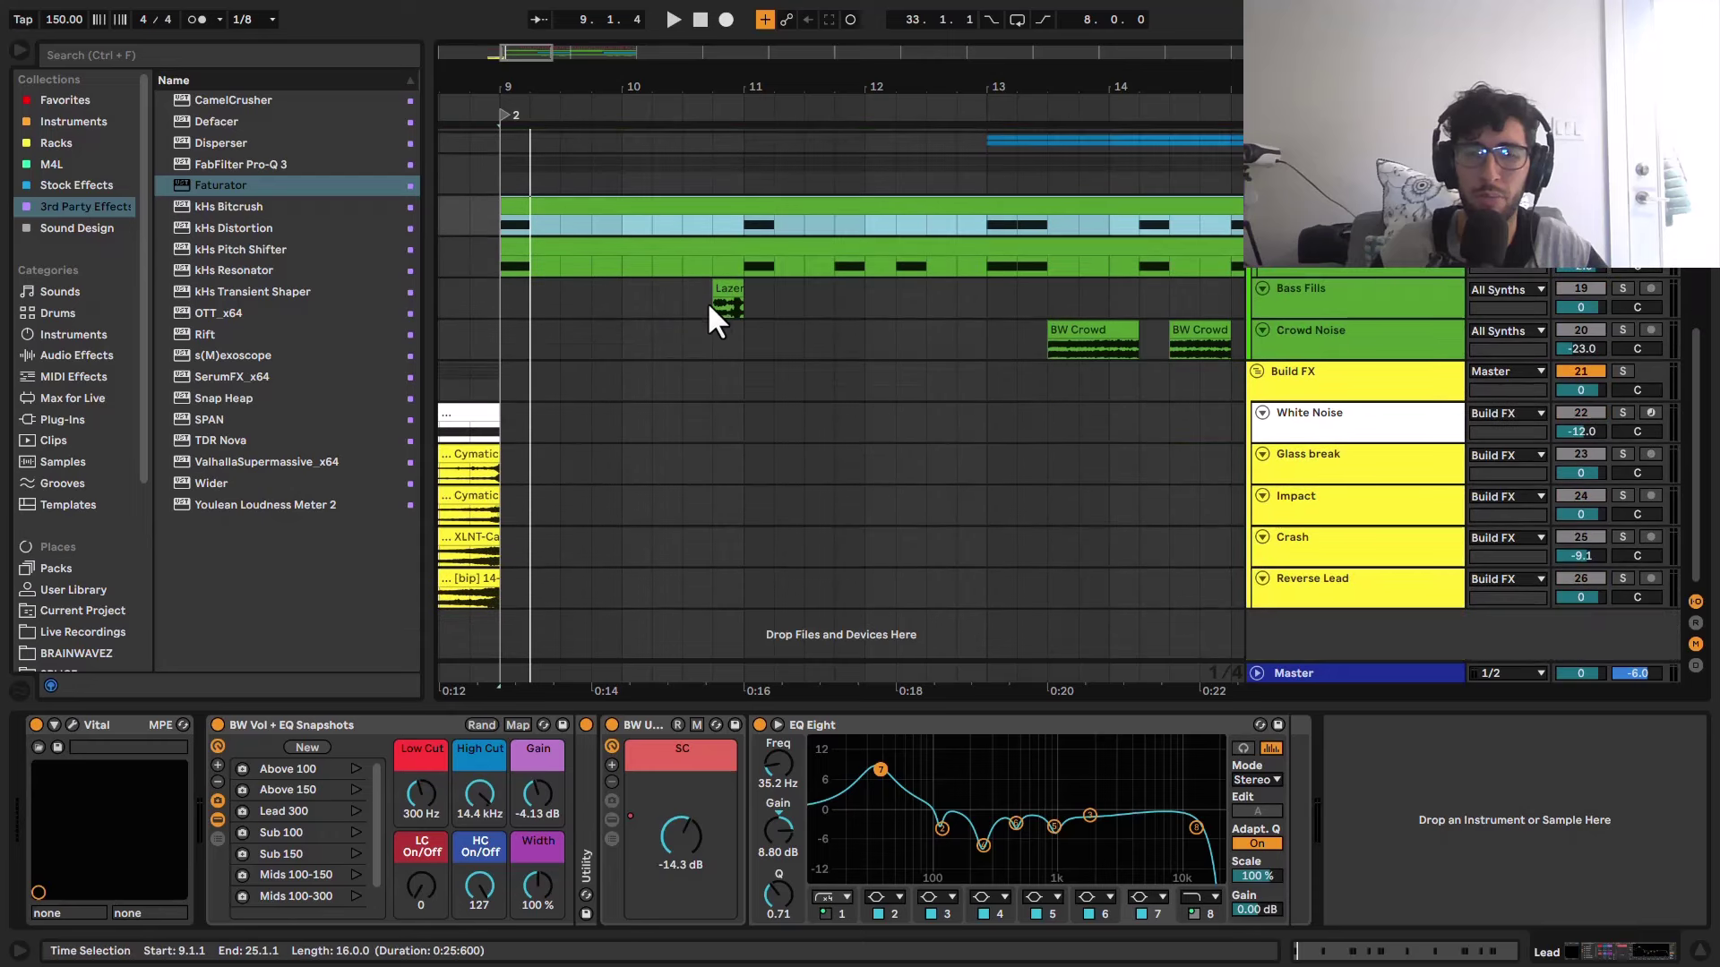
{"action": "scroll", "coordinate": [783, 208], "scroll_direction": "left", "scroll_amount": 3}
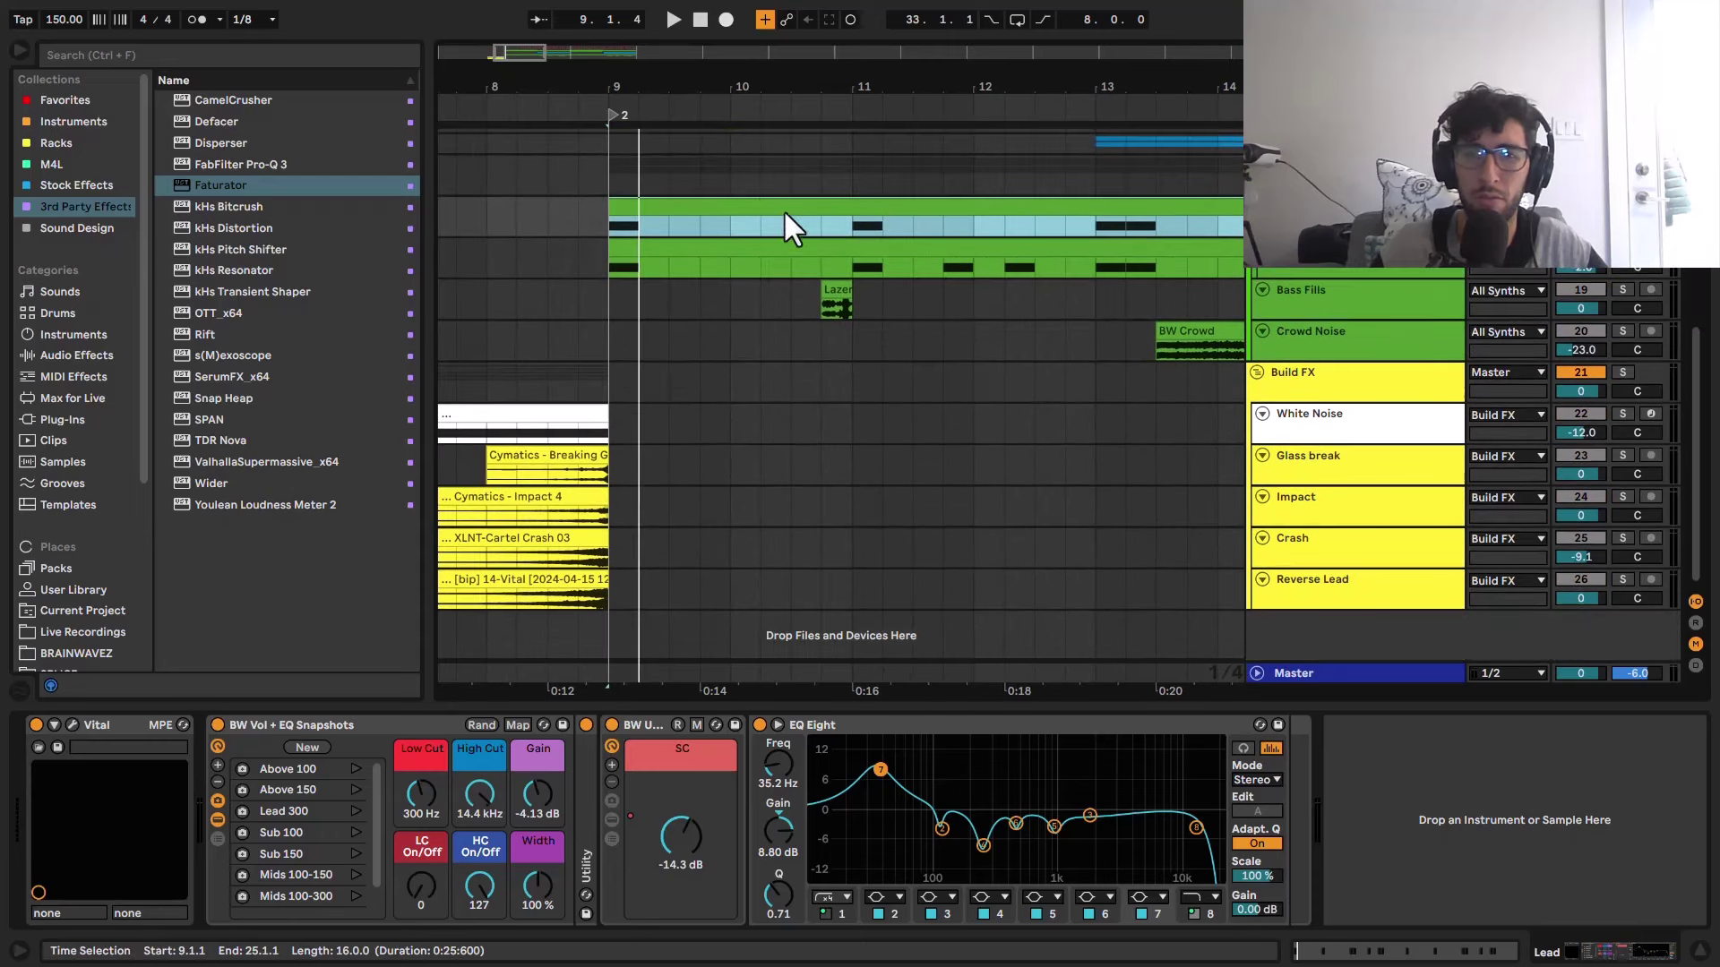
{"action": "left_click", "coordinate": [1352, 219]}
{"action": "key", "text": "space"}
{"action": "key", "text": "space"}
{"action": "left_click", "coordinate": [1354, 267]}
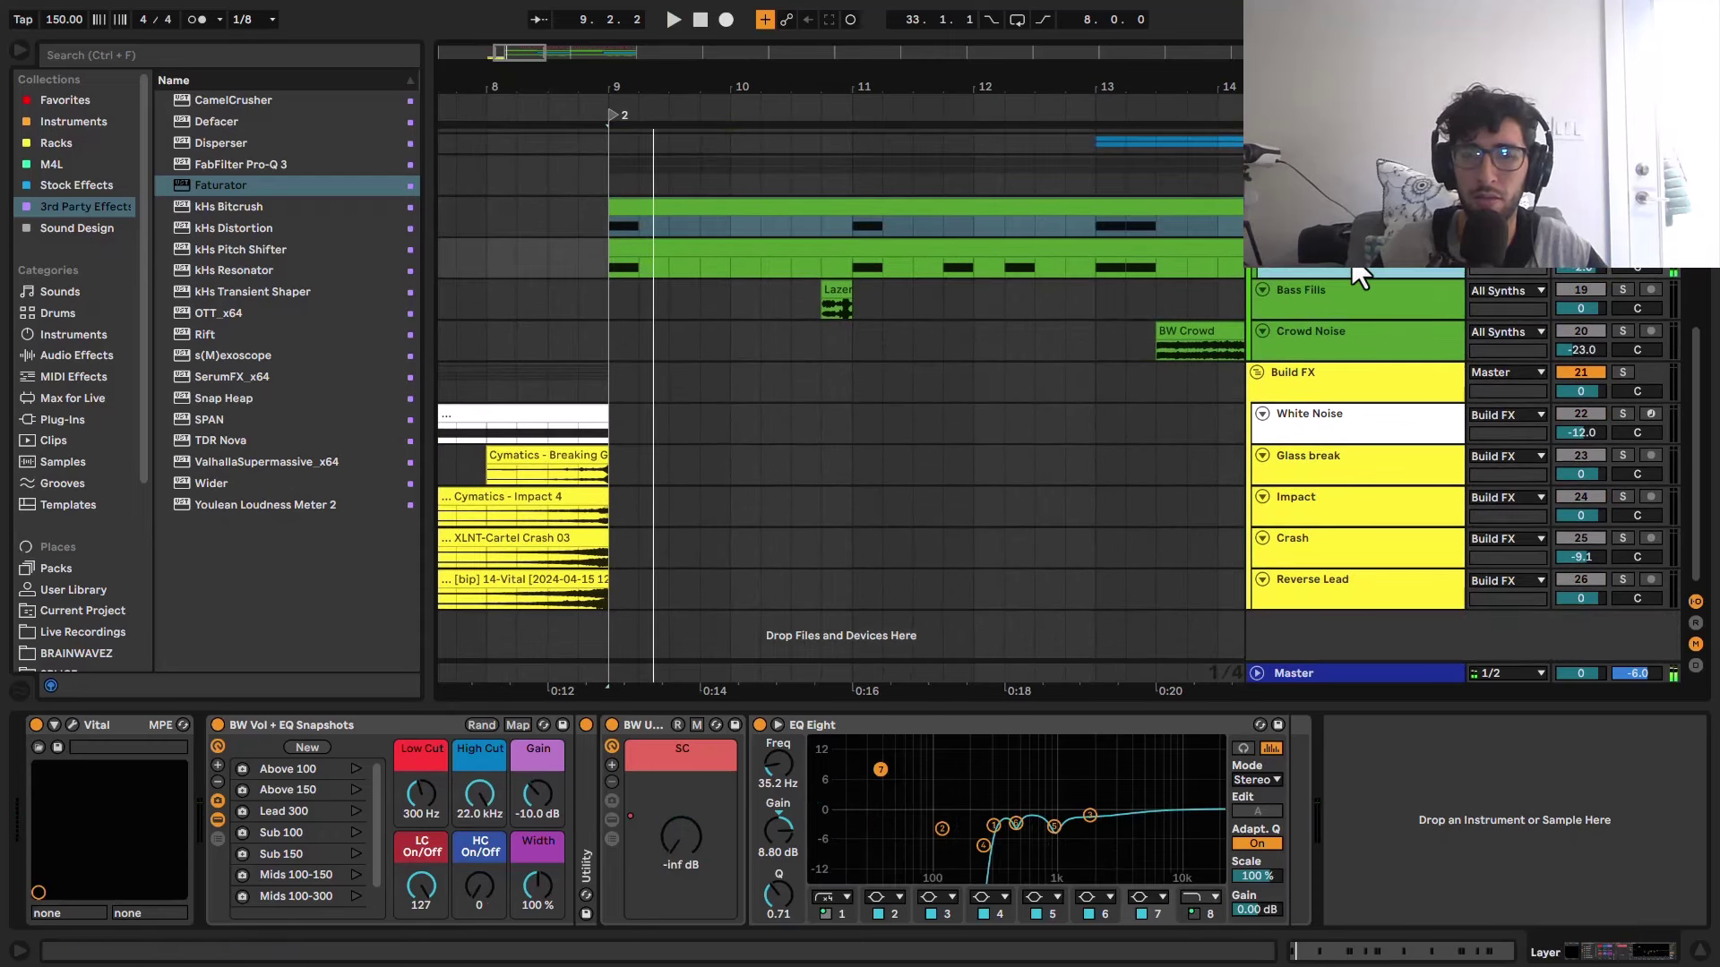
{"action": "key", "text": "space"}
{"action": "key", "text": "space"}
{"action": "left_click", "coordinate": [1352, 224]}
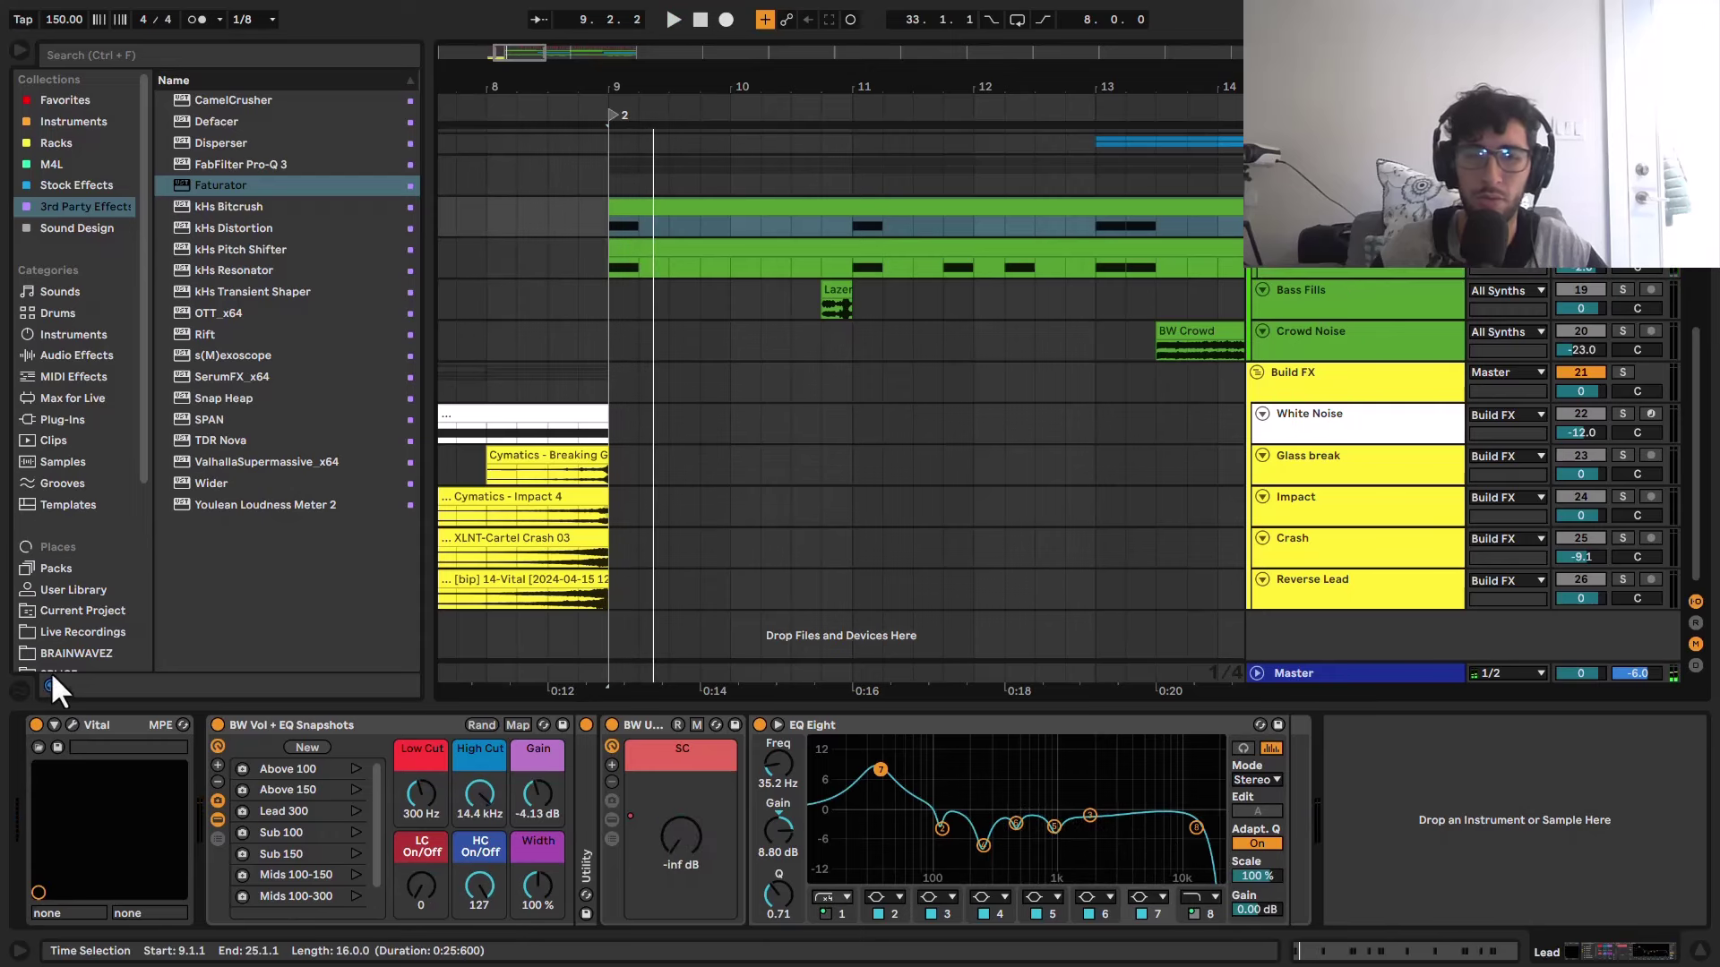
Step: Open the Stomps Lead's Vital patch and play it while showing its distortion, reverb, compressor and EQ effects
{"action": "left_click", "coordinate": [73, 727]}
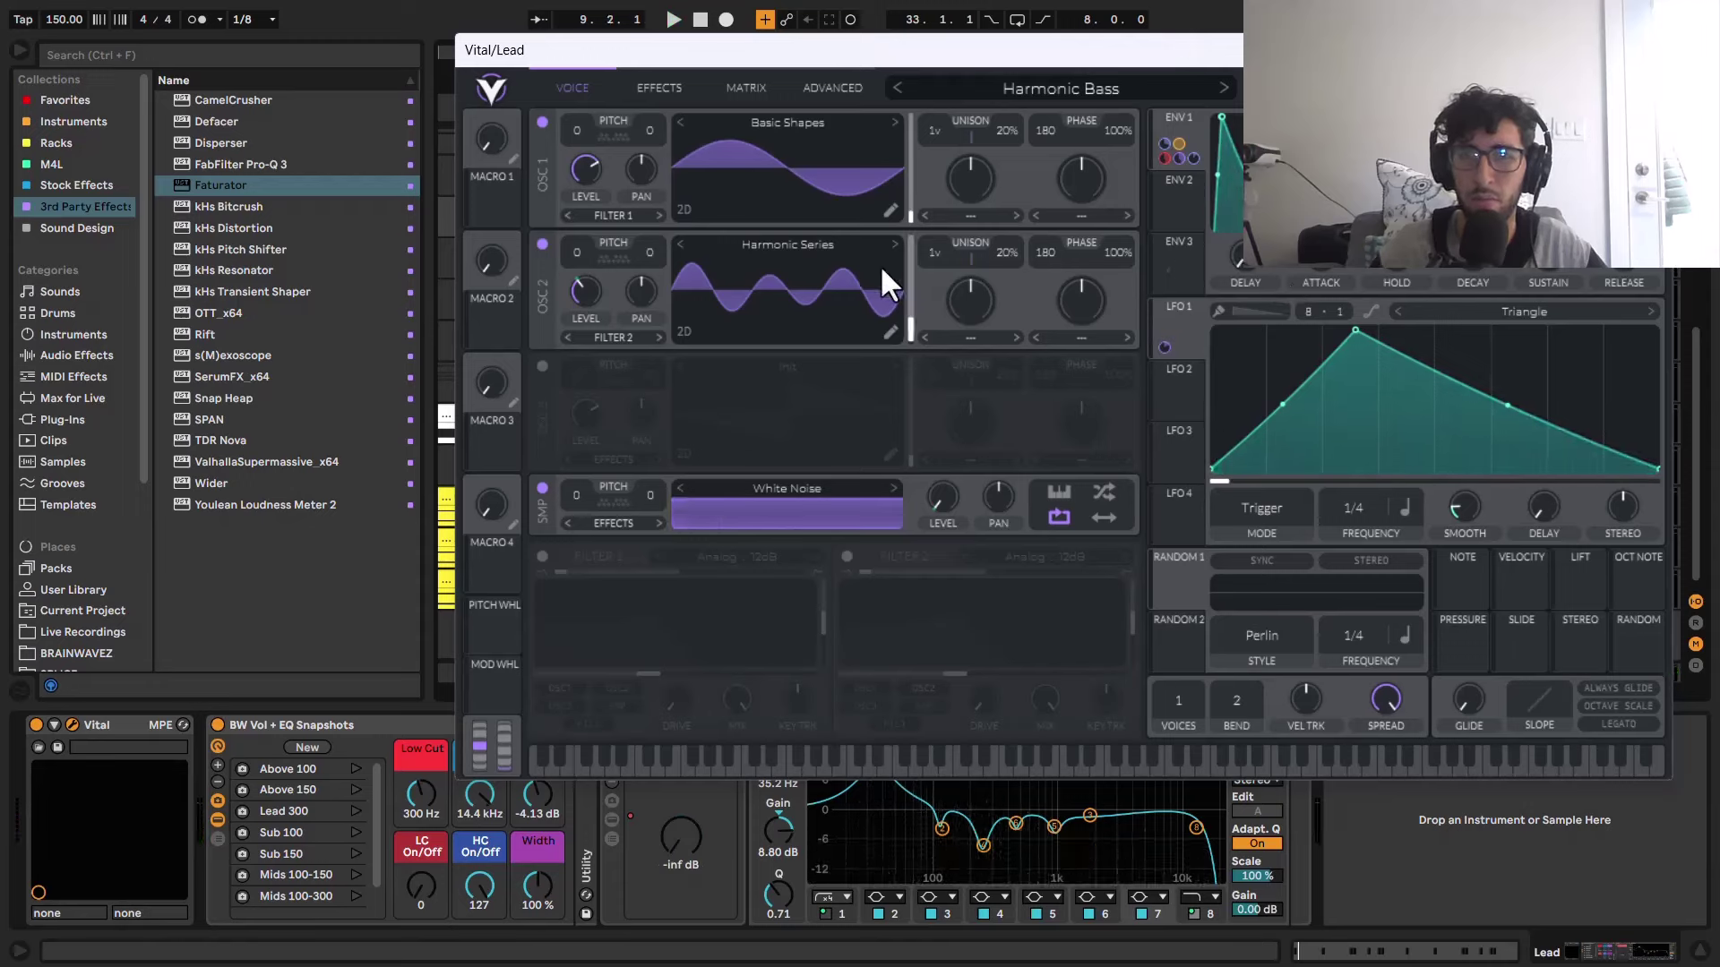
{"action": "left_click", "coordinate": [656, 87]}
{"action": "left_click", "coordinate": [574, 90]}
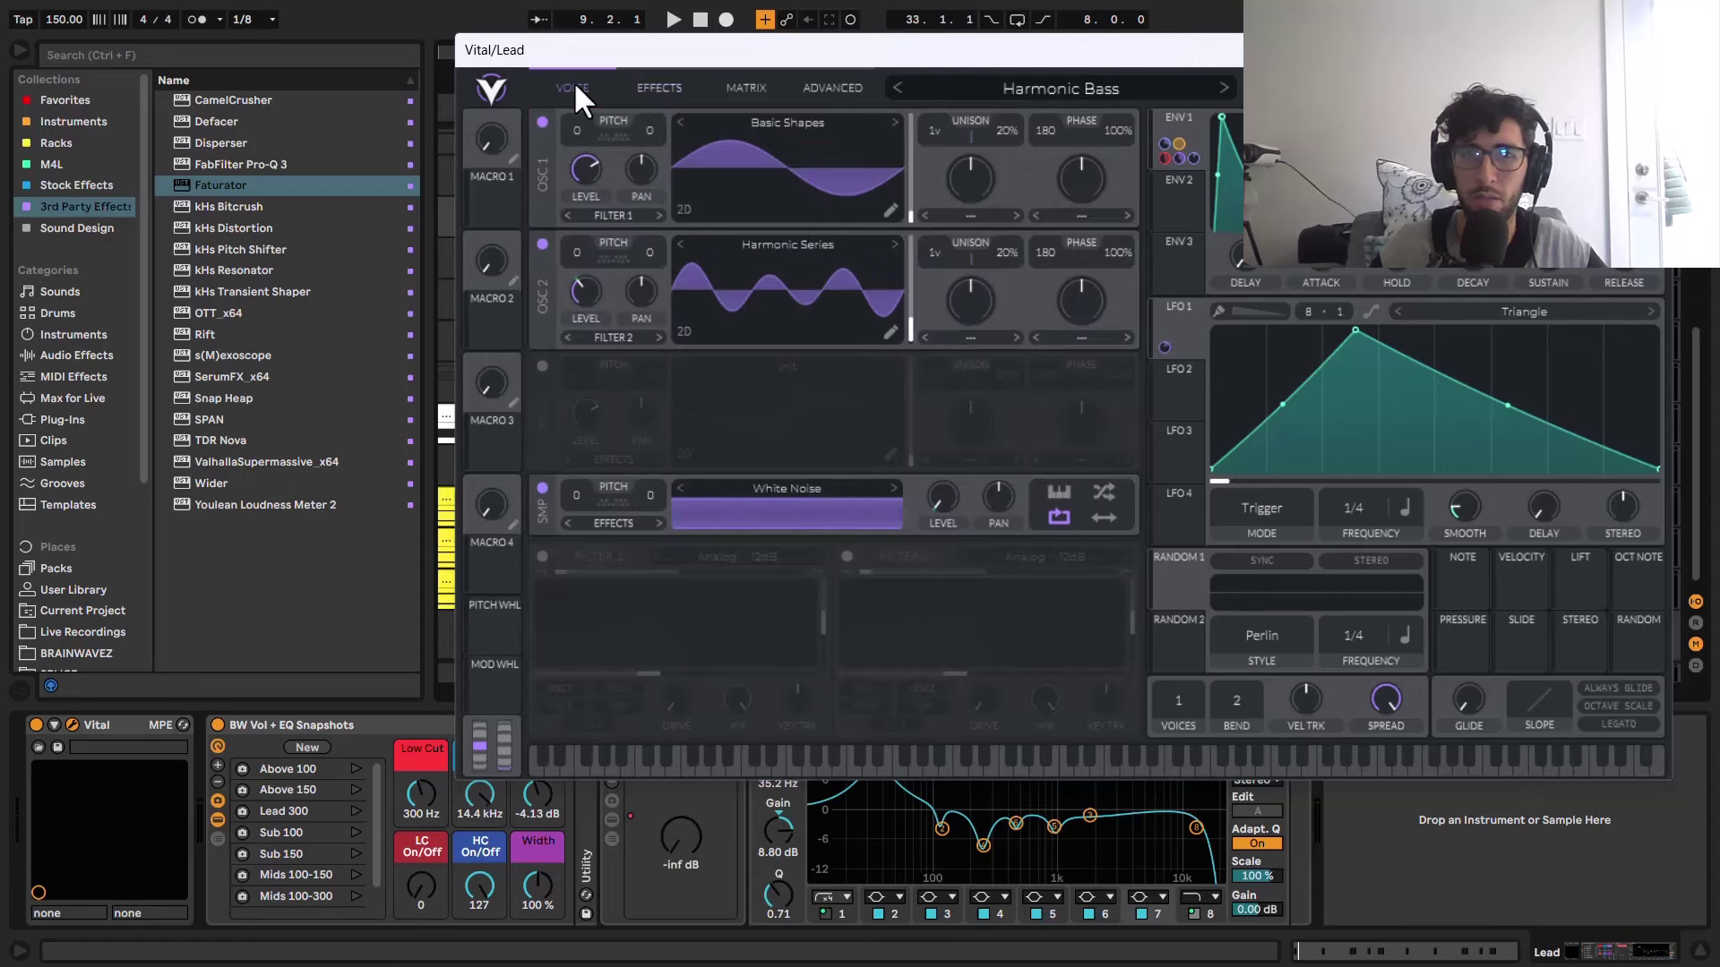
{"action": "left_click", "coordinate": [654, 90]}
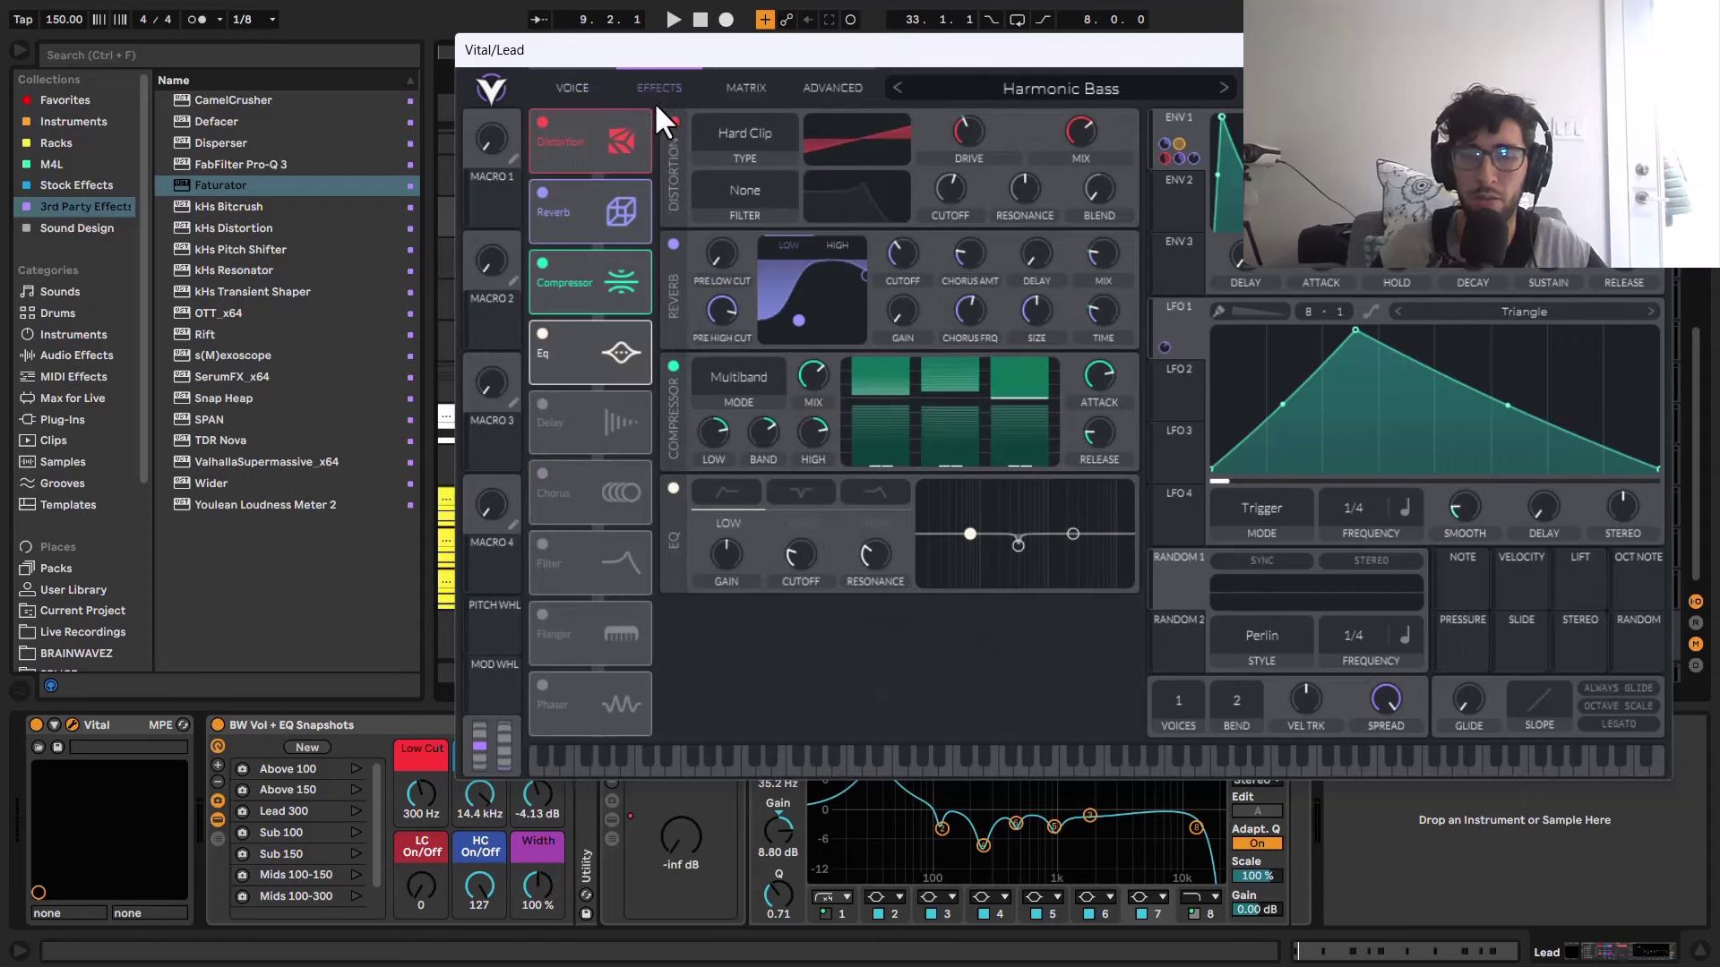
{"action": "key", "text": "space"}
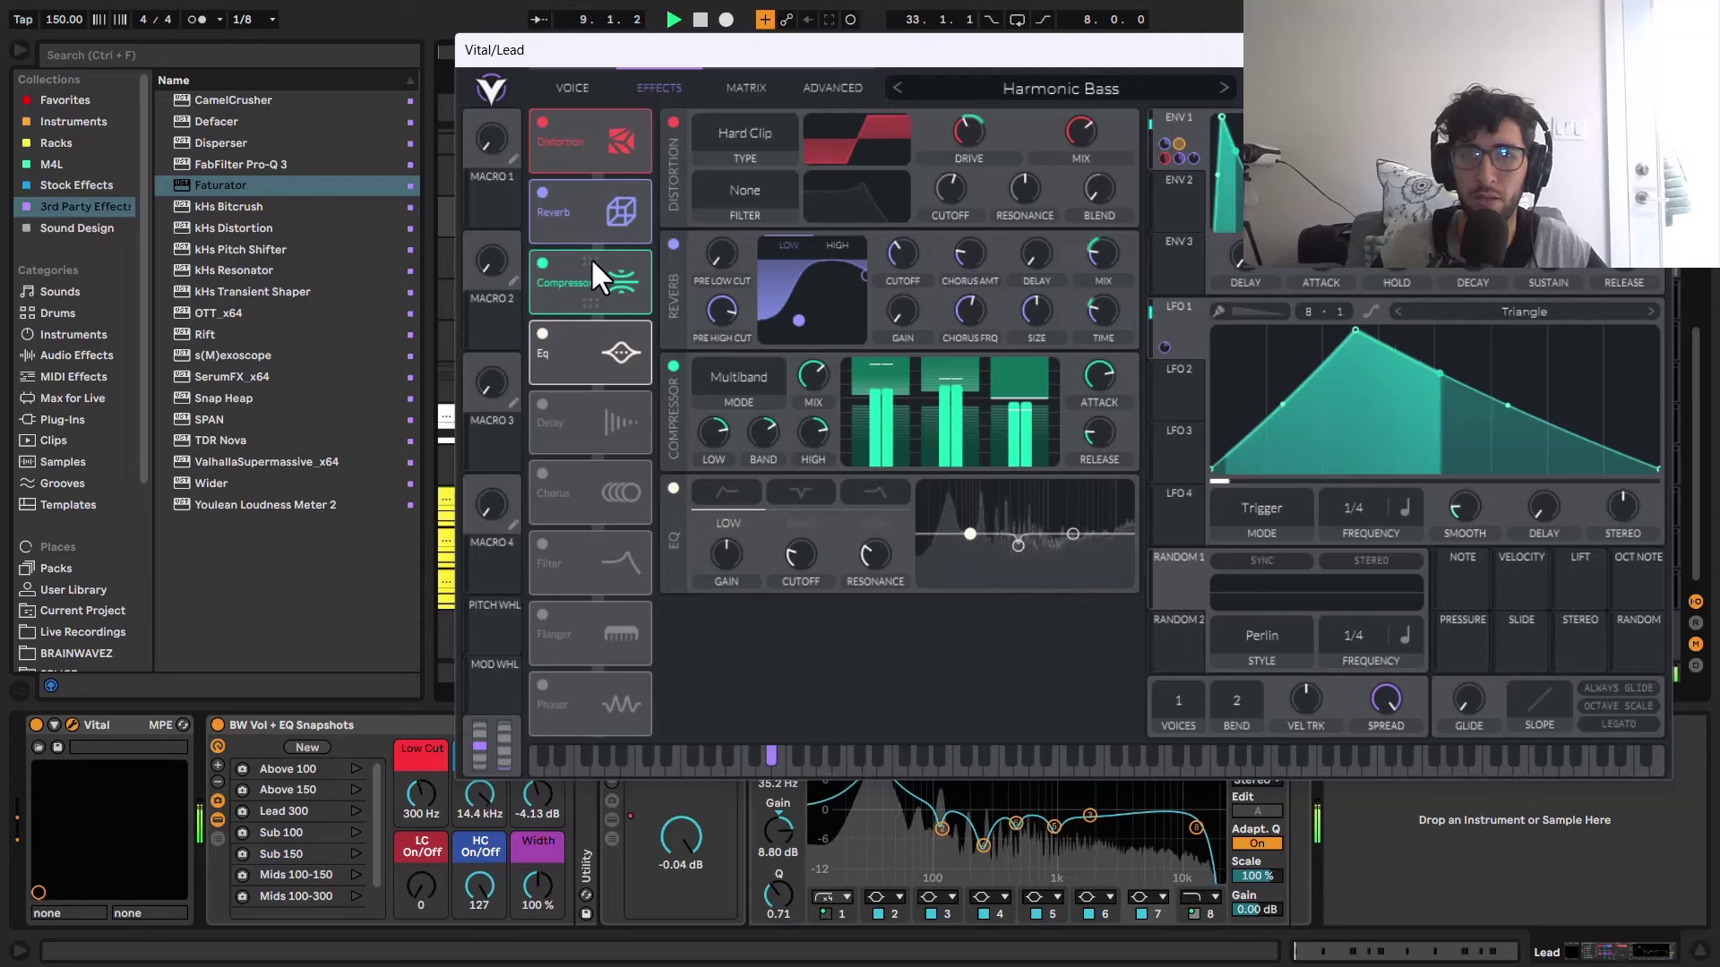
{"action": "key", "text": "space"}
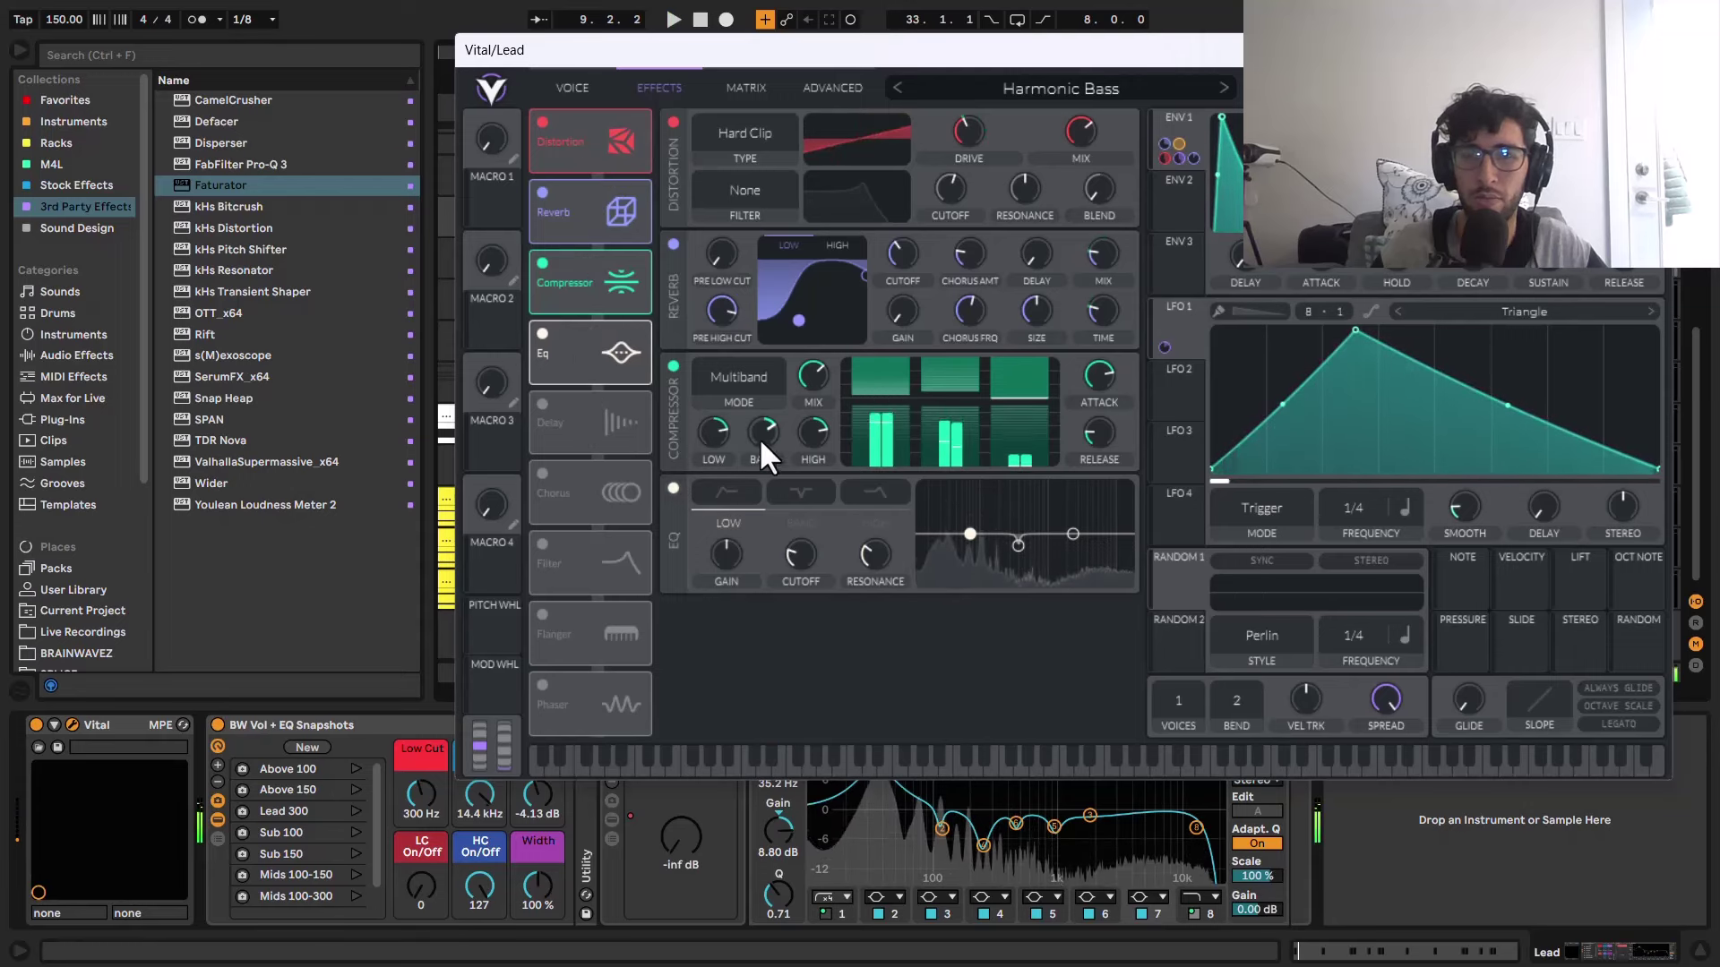
Step: Play the Stomps Lead while raising oscillator 2's Harmonic Series wavetable position, and return the position to its original place
{"action": "left_click", "coordinate": [566, 87]}
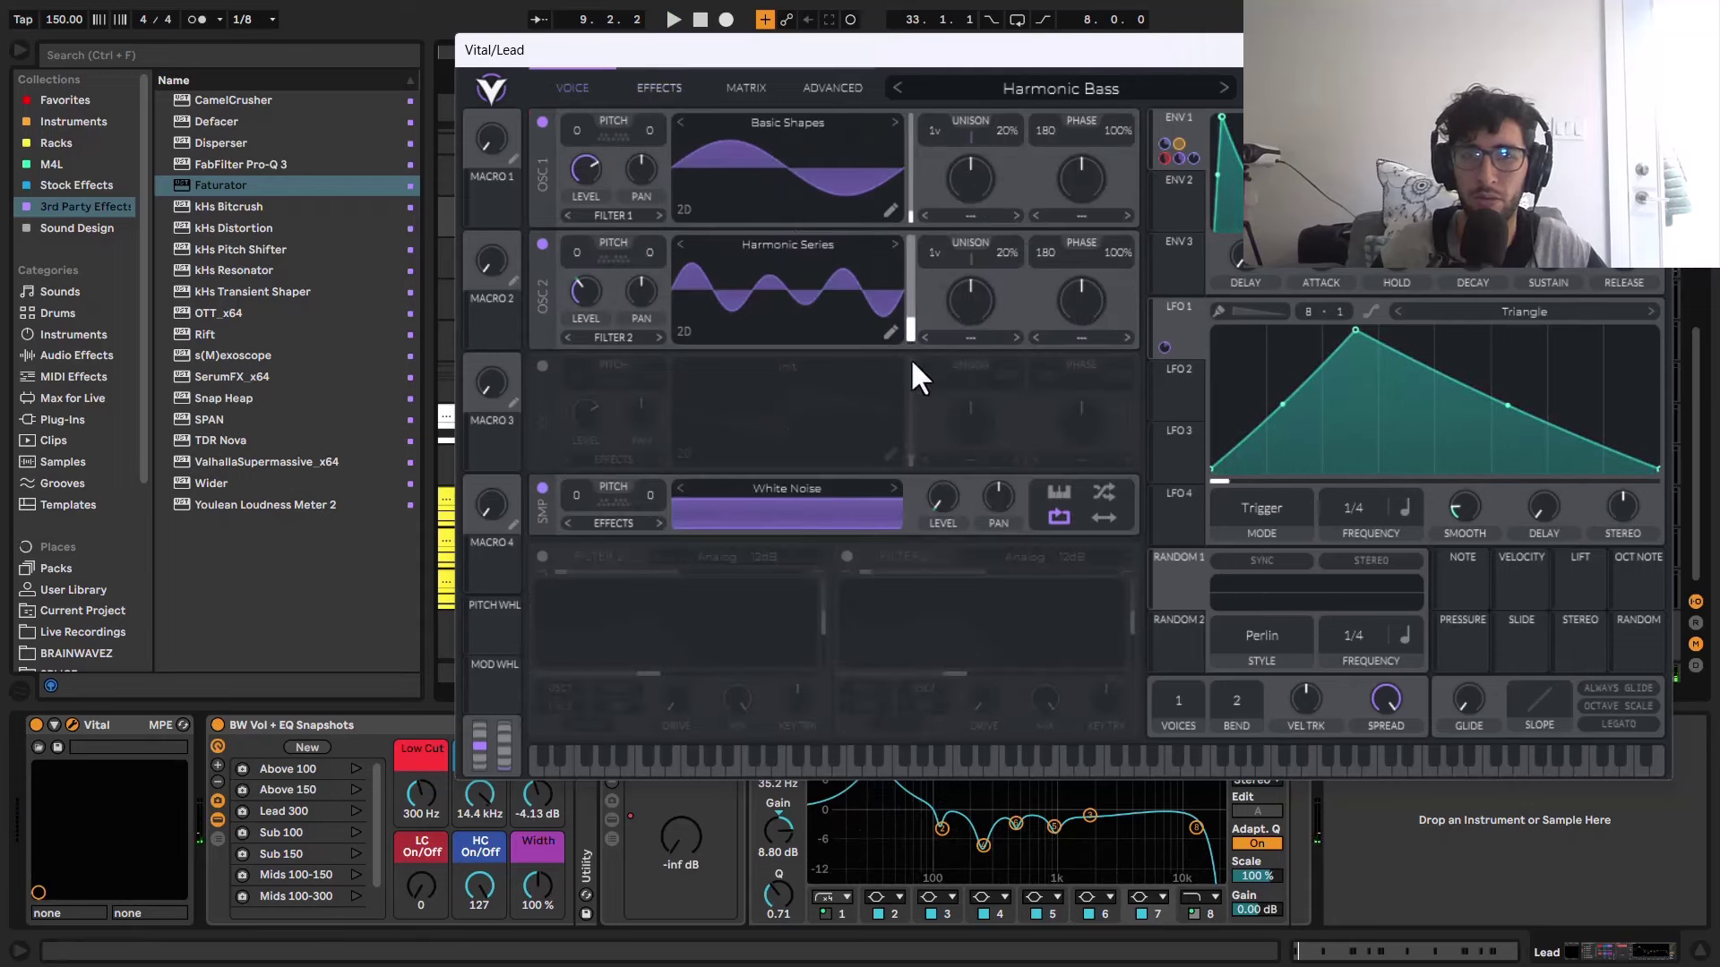
{"action": "key", "text": "space"}
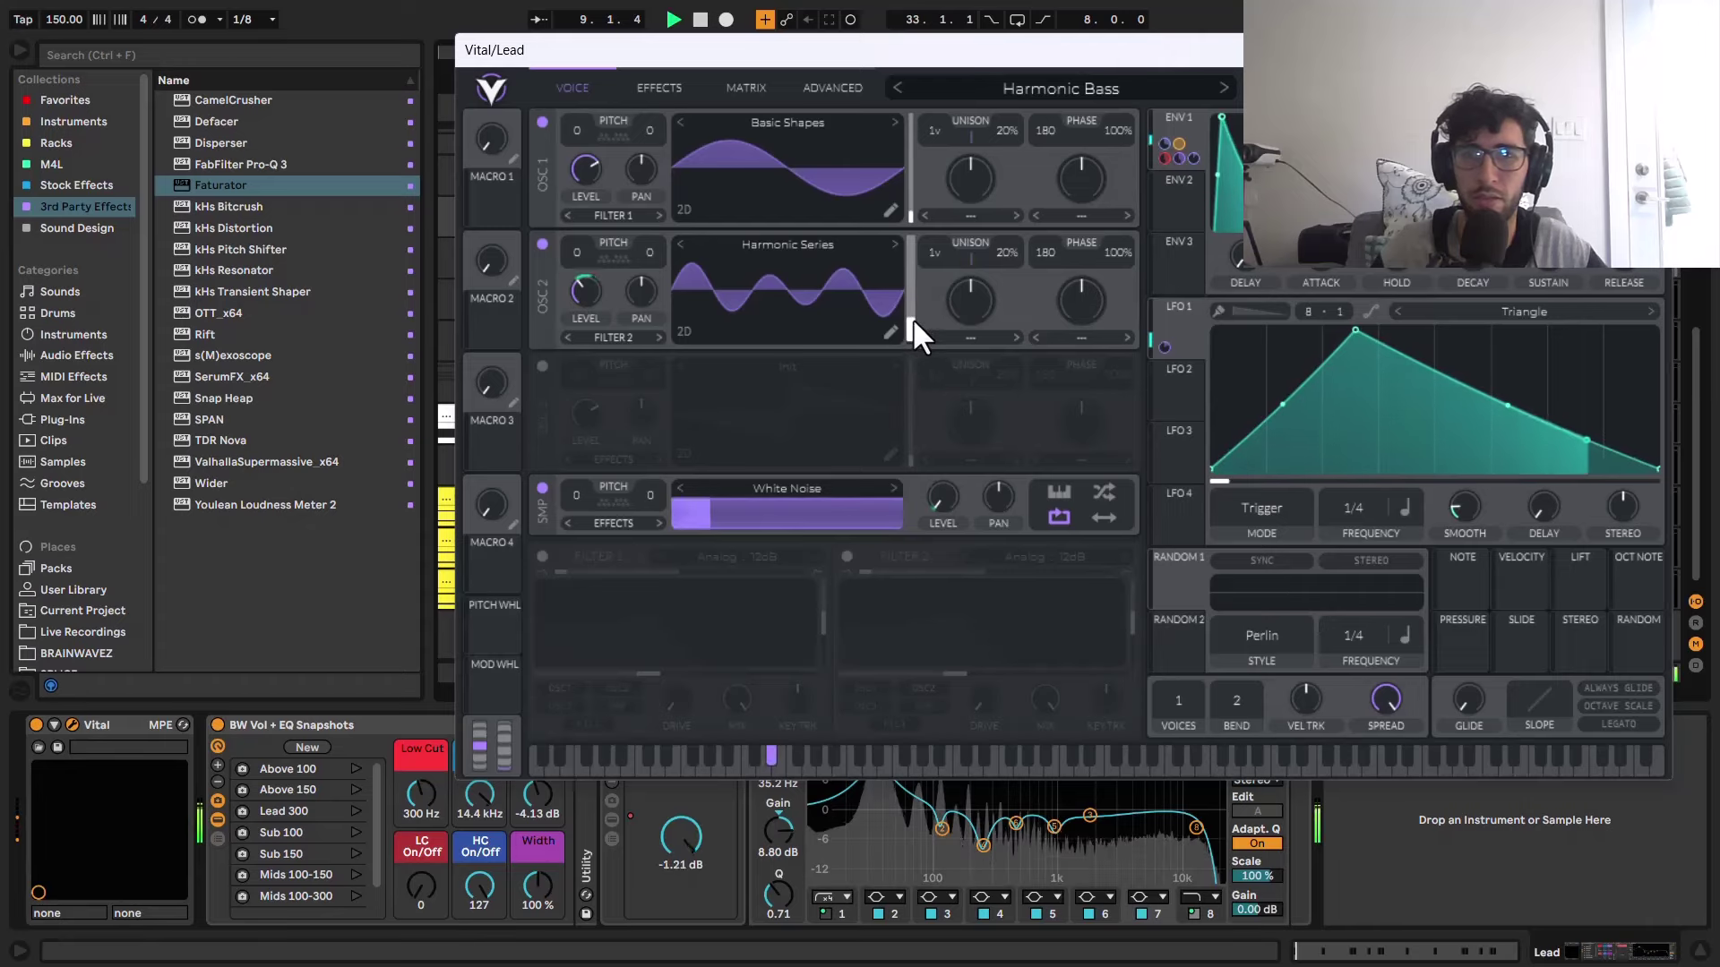
{"action": "left_click_drag", "start_coordinate": [911, 328], "coordinate": [916, 240]}
{"action": "key", "text": "space"}
{"action": "mouse_move", "coordinate": [926, 306]}
{"action": "left_mouse_down"}
{"action": "mouse_move", "coordinate": [916, 237]}
{"action": "mouse_move", "coordinate": [910, 330]}
{"action": "left_mouse_up"}
{"action": "key", "text": "space"}
{"action": "key", "text": "space"}
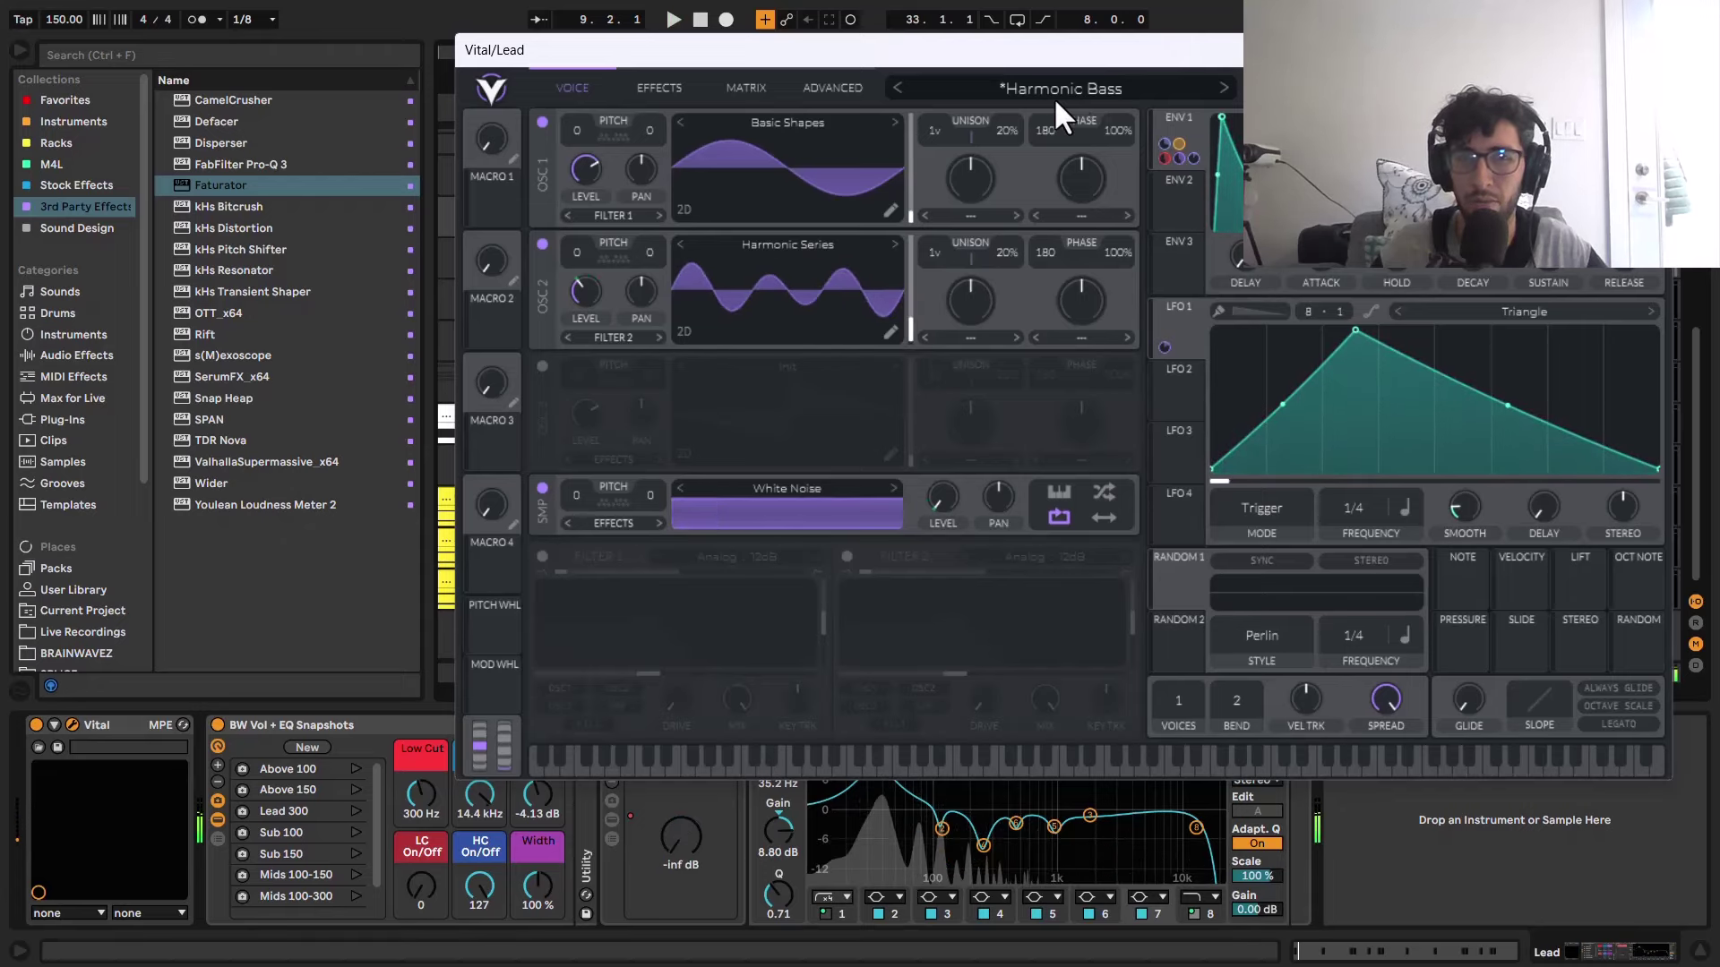
Step: Close the Stomps Lead's Vital window and compare the device chains of the Stomps Layer and Main Lead
{"action": "left_click_drag", "start_coordinate": [1105, 55], "coordinate": [977, 56]}
{"action": "left_click", "coordinate": [1521, 50]}
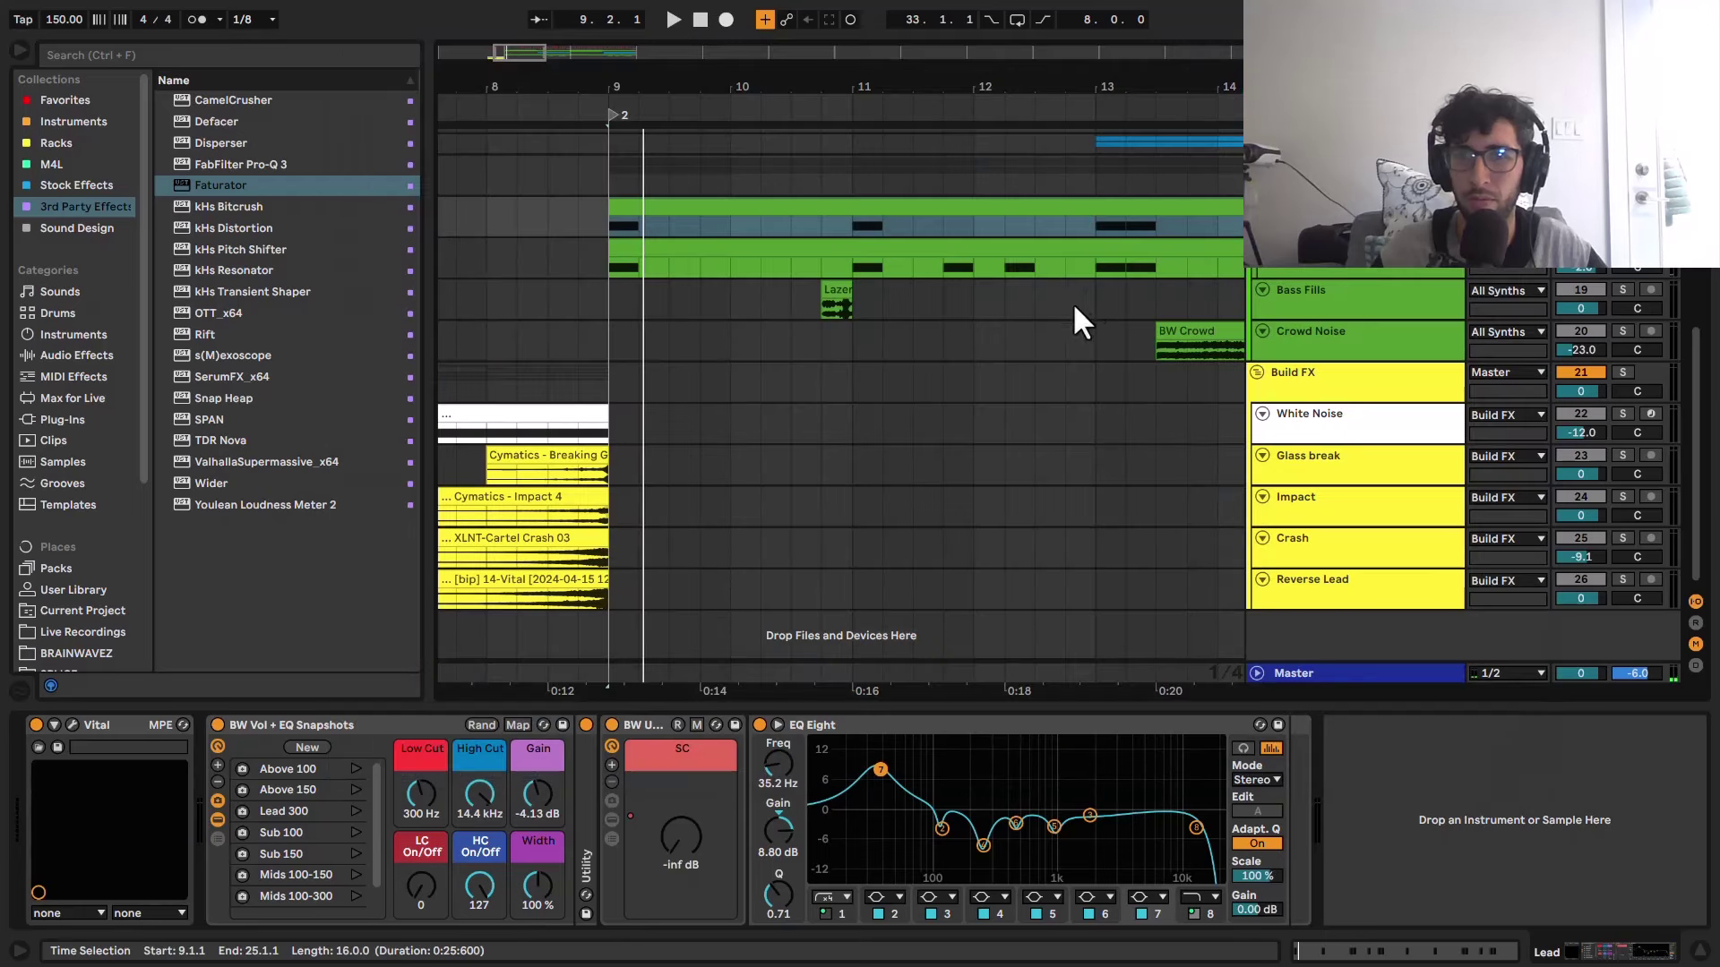
{"action": "left_click", "coordinate": [688, 261]}
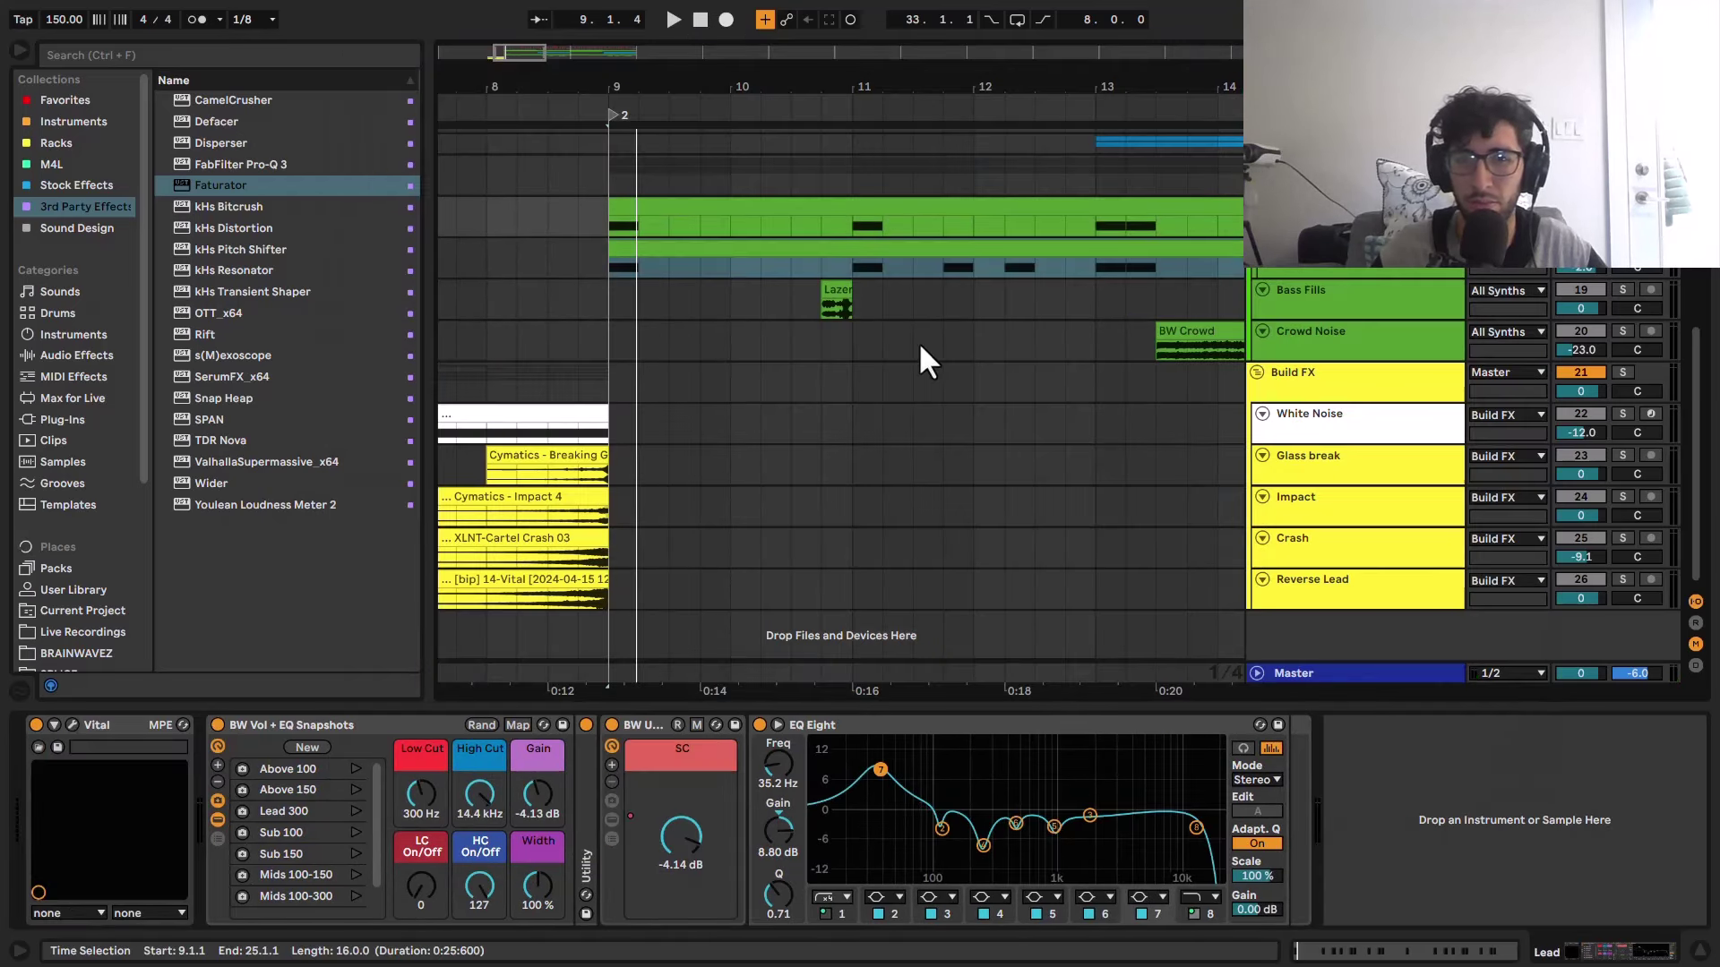
{"action": "scroll", "coordinate": [851, 332], "scroll_direction": "up", "scroll_amount": 5}
{"action": "left_click", "coordinate": [763, 448]}
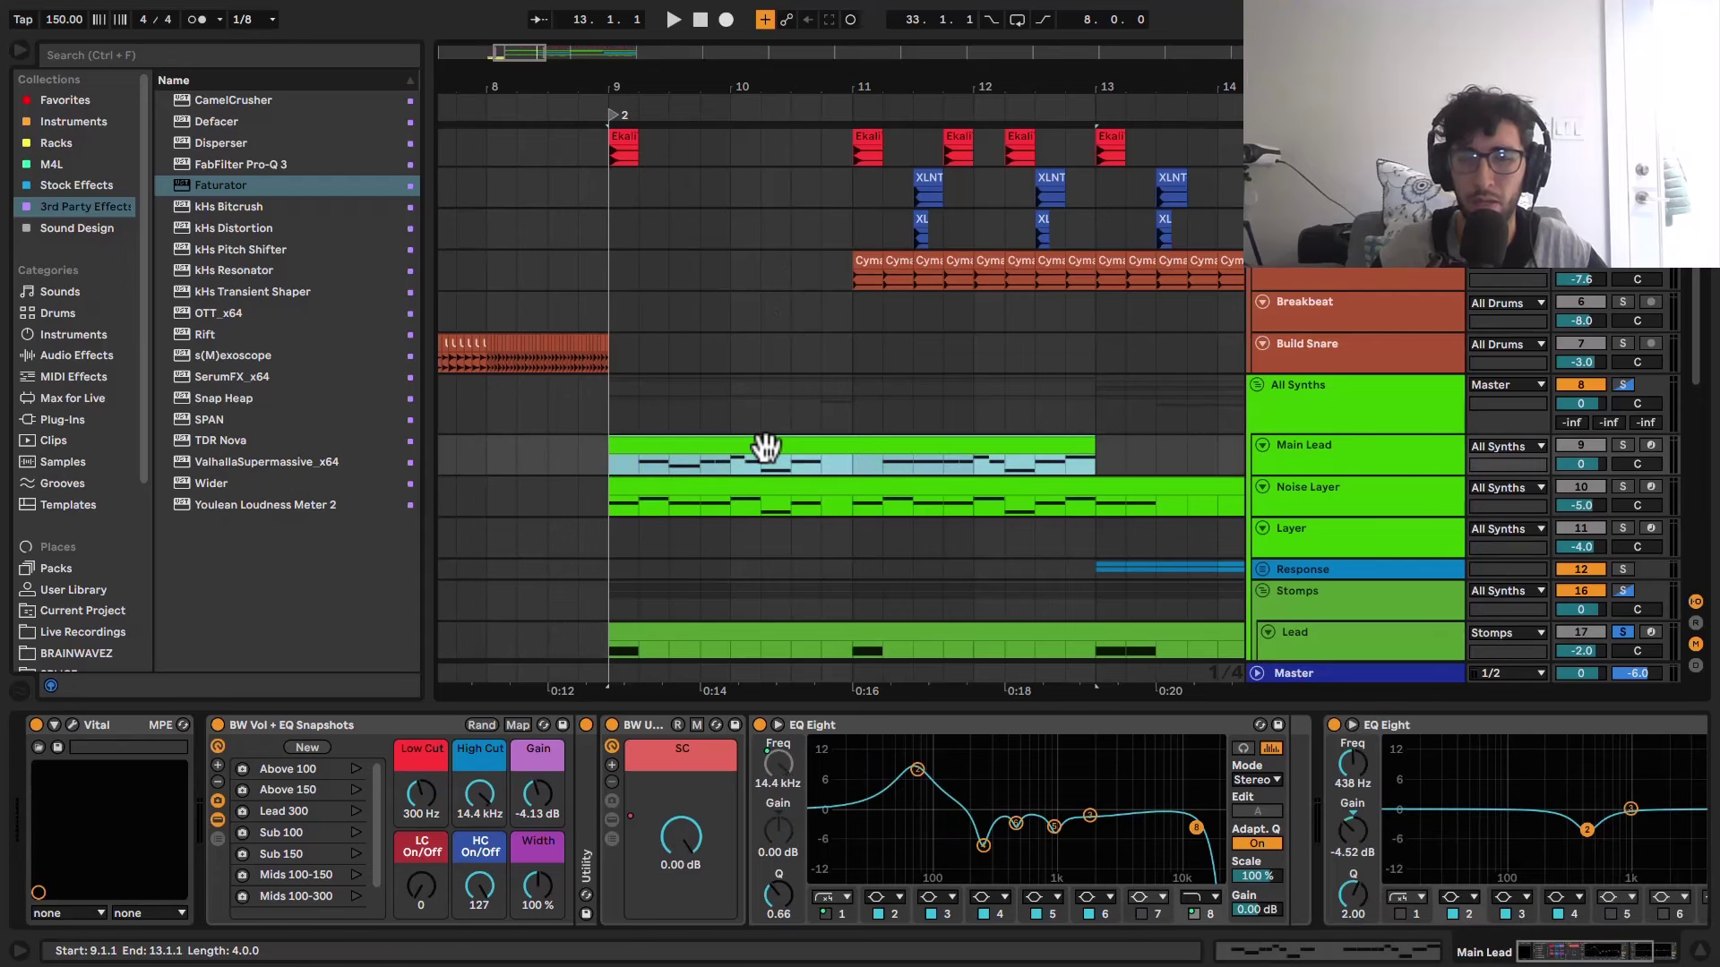
{"action": "scroll", "coordinate": [764, 448], "scroll_direction": "down", "scroll_amount": 3}
{"action": "left_click", "coordinate": [761, 363]}
{"action": "key", "text": "s"}
{"action": "scroll", "coordinate": [663, 286], "scroll_direction": "up", "scroll_amount": 1}
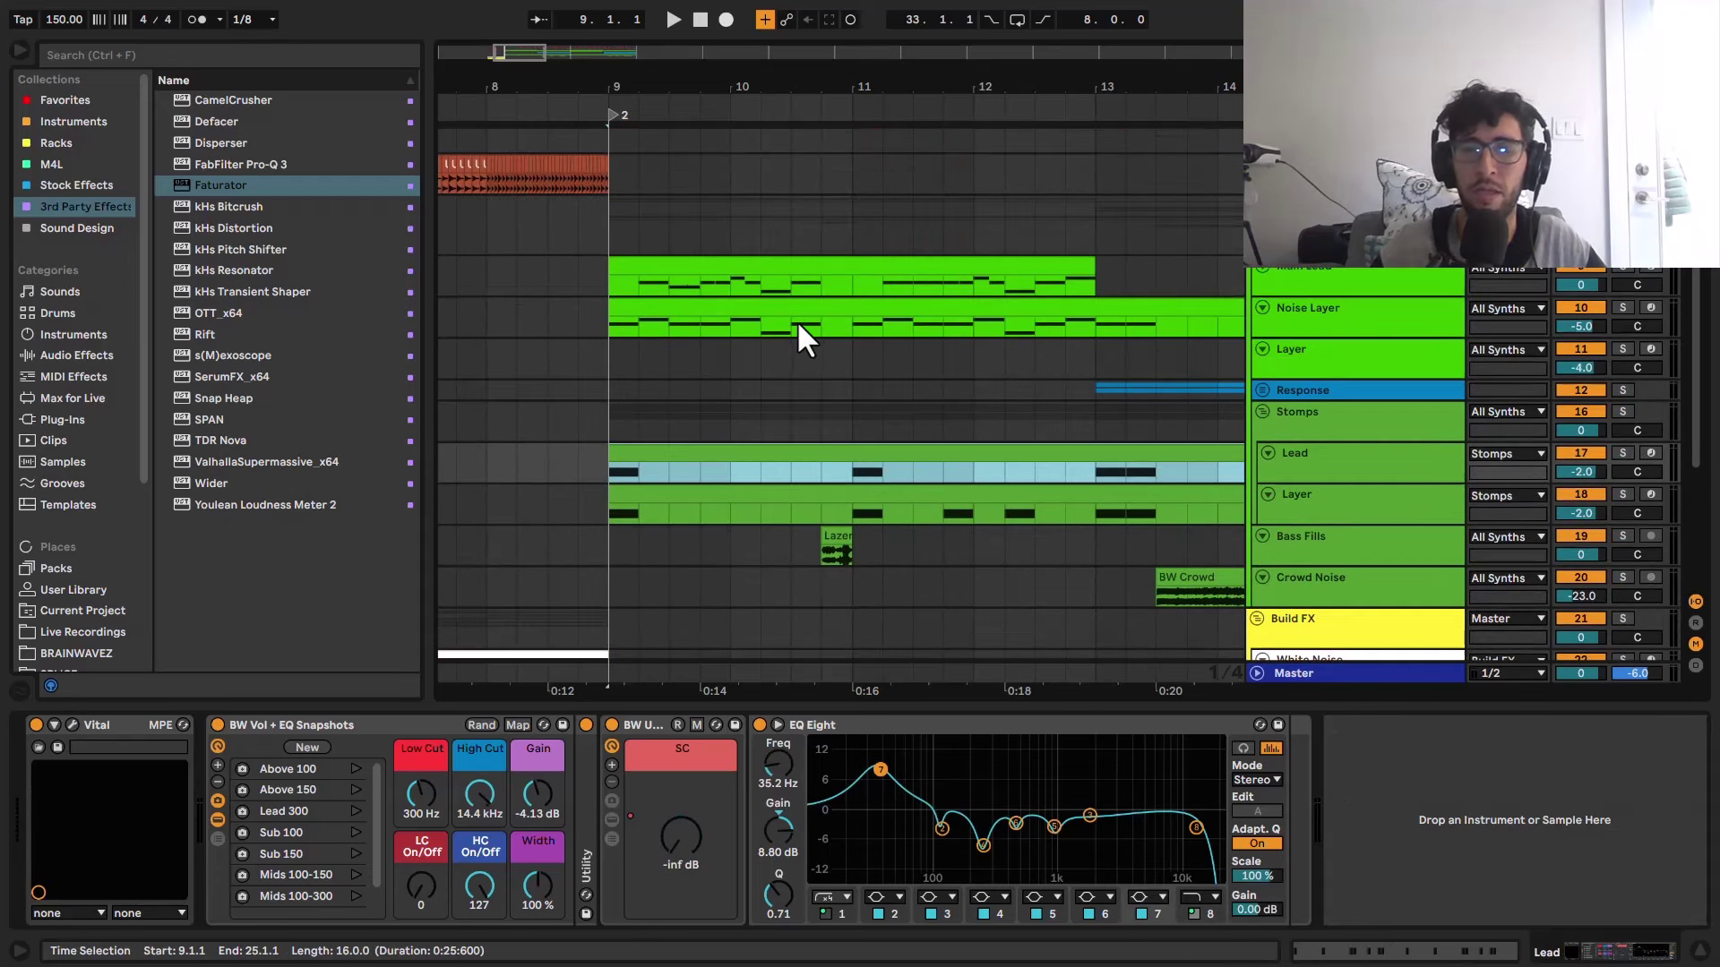
{"action": "scroll", "coordinate": [717, 331], "scroll_direction": "down", "scroll_amount": 2}
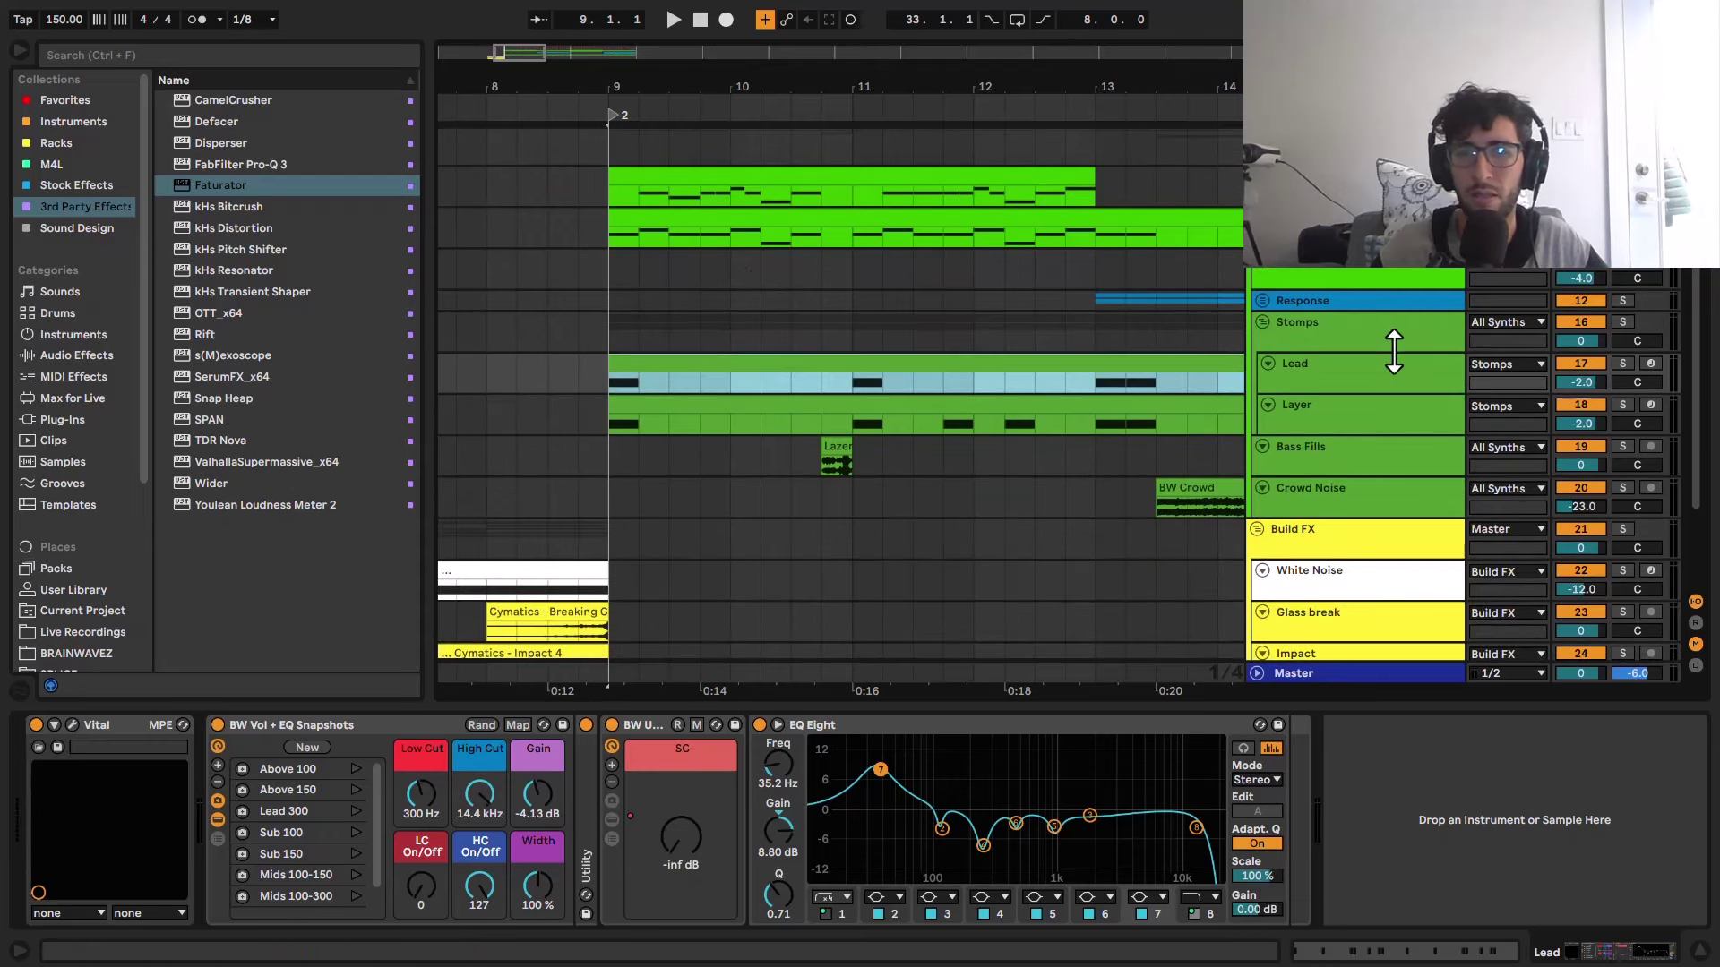
{"action": "left_click", "coordinate": [1361, 375]}
{"action": "left_click", "coordinate": [1366, 411]}
{"action": "left_click", "coordinate": [851, 411]}
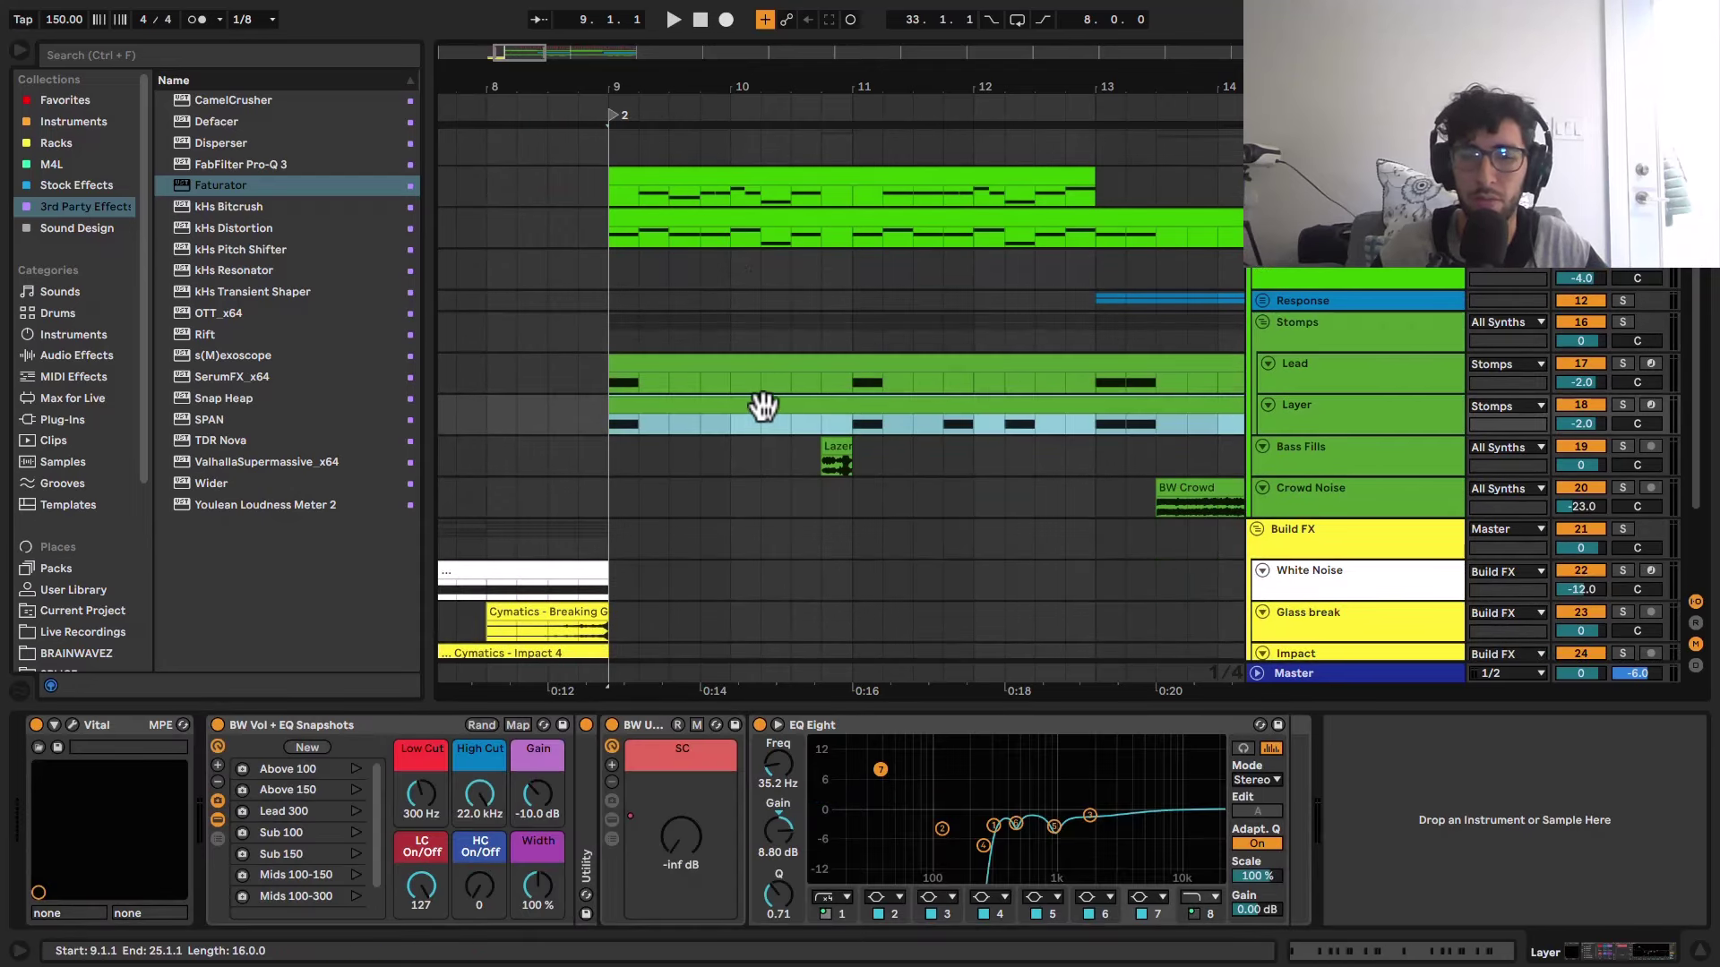
{"action": "left_click", "coordinate": [699, 417]}
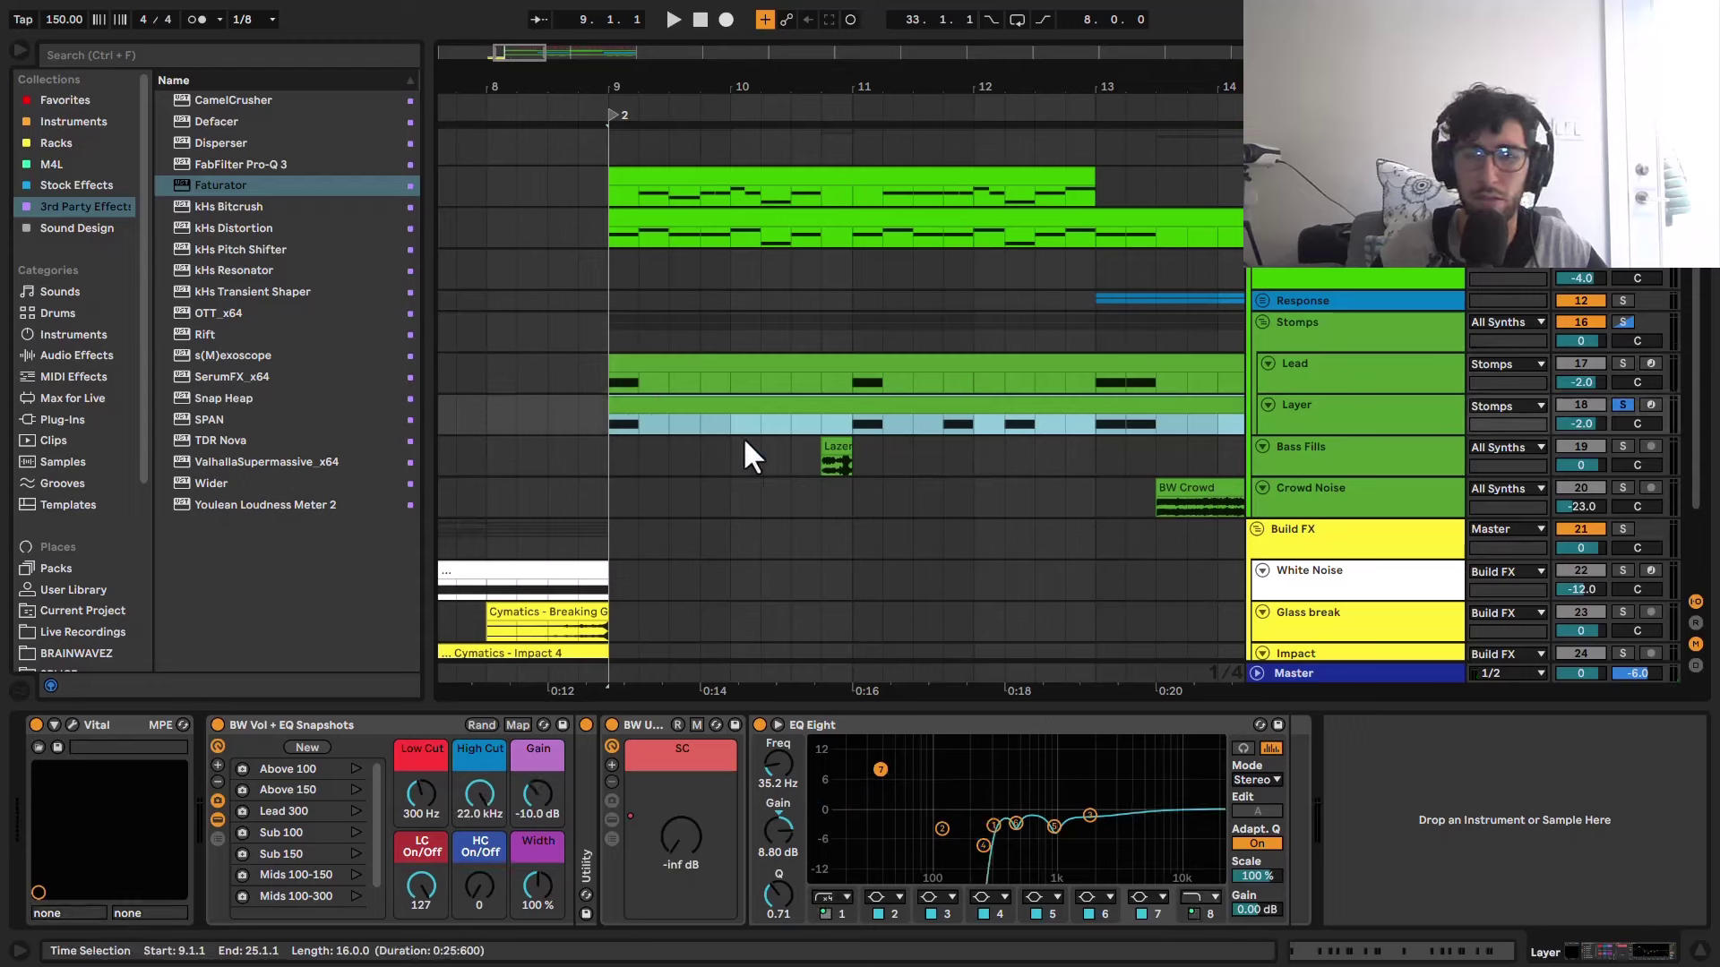
Step: Compare the EQ Eight curves of the Stomps Layer and Lead, soloing and playing each track in turn
{"action": "left_click", "coordinate": [983, 846]}
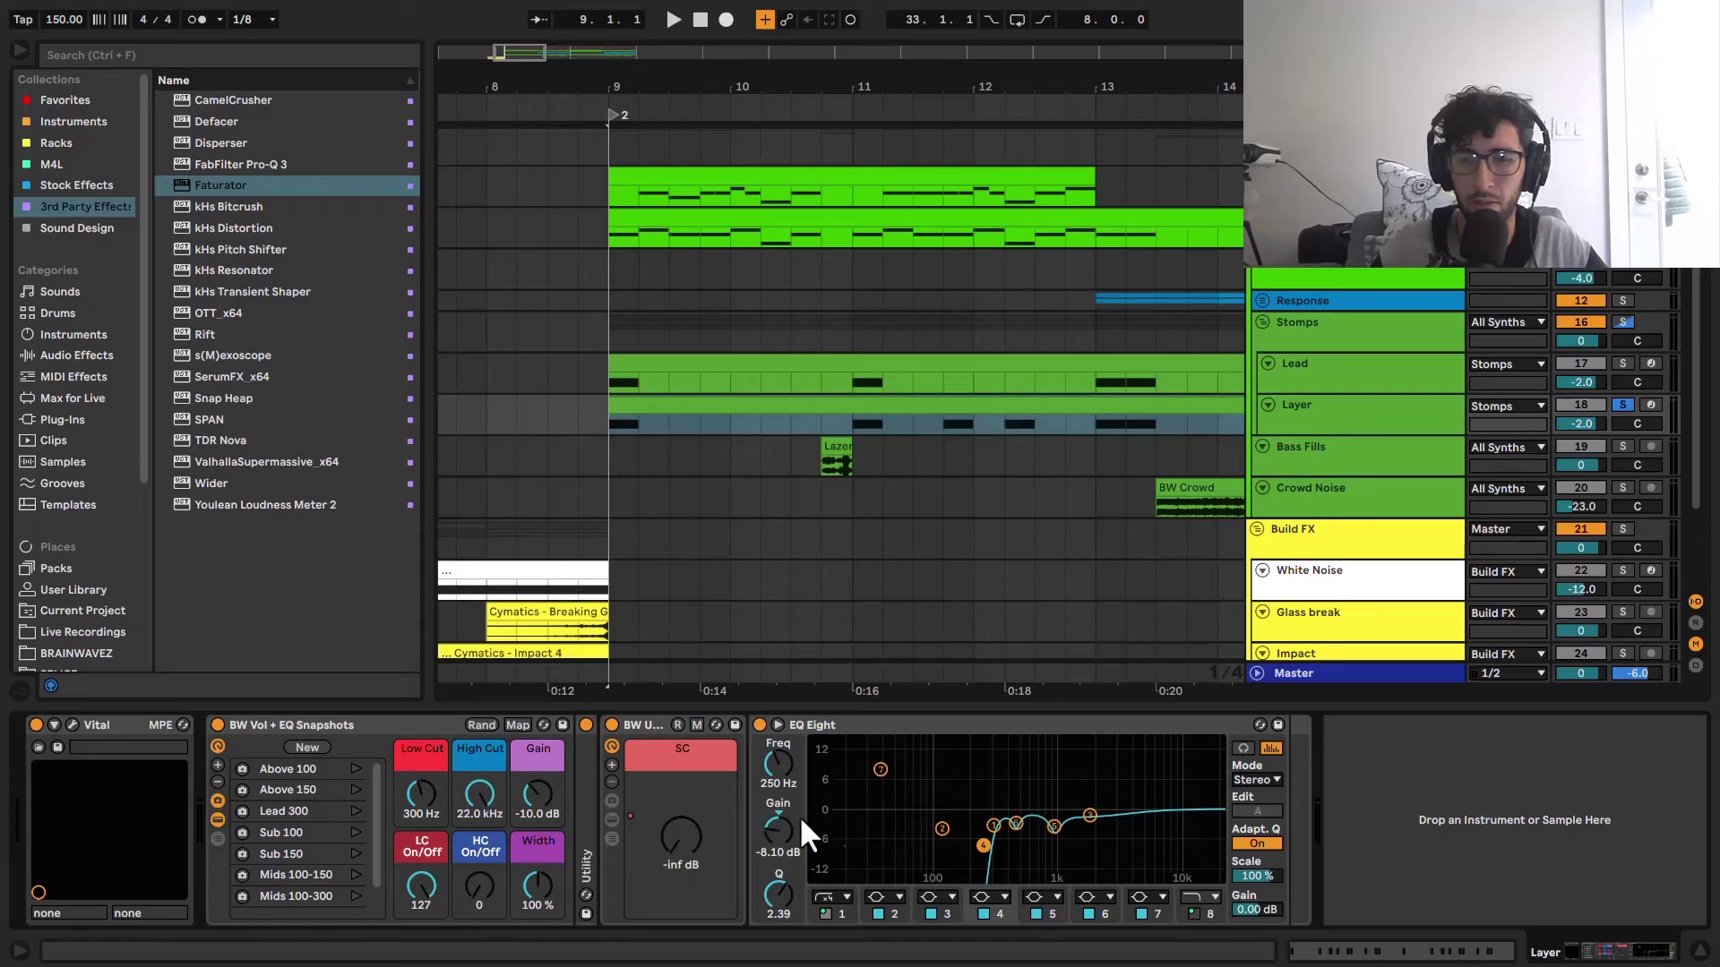
{"action": "left_click", "coordinate": [663, 369]}
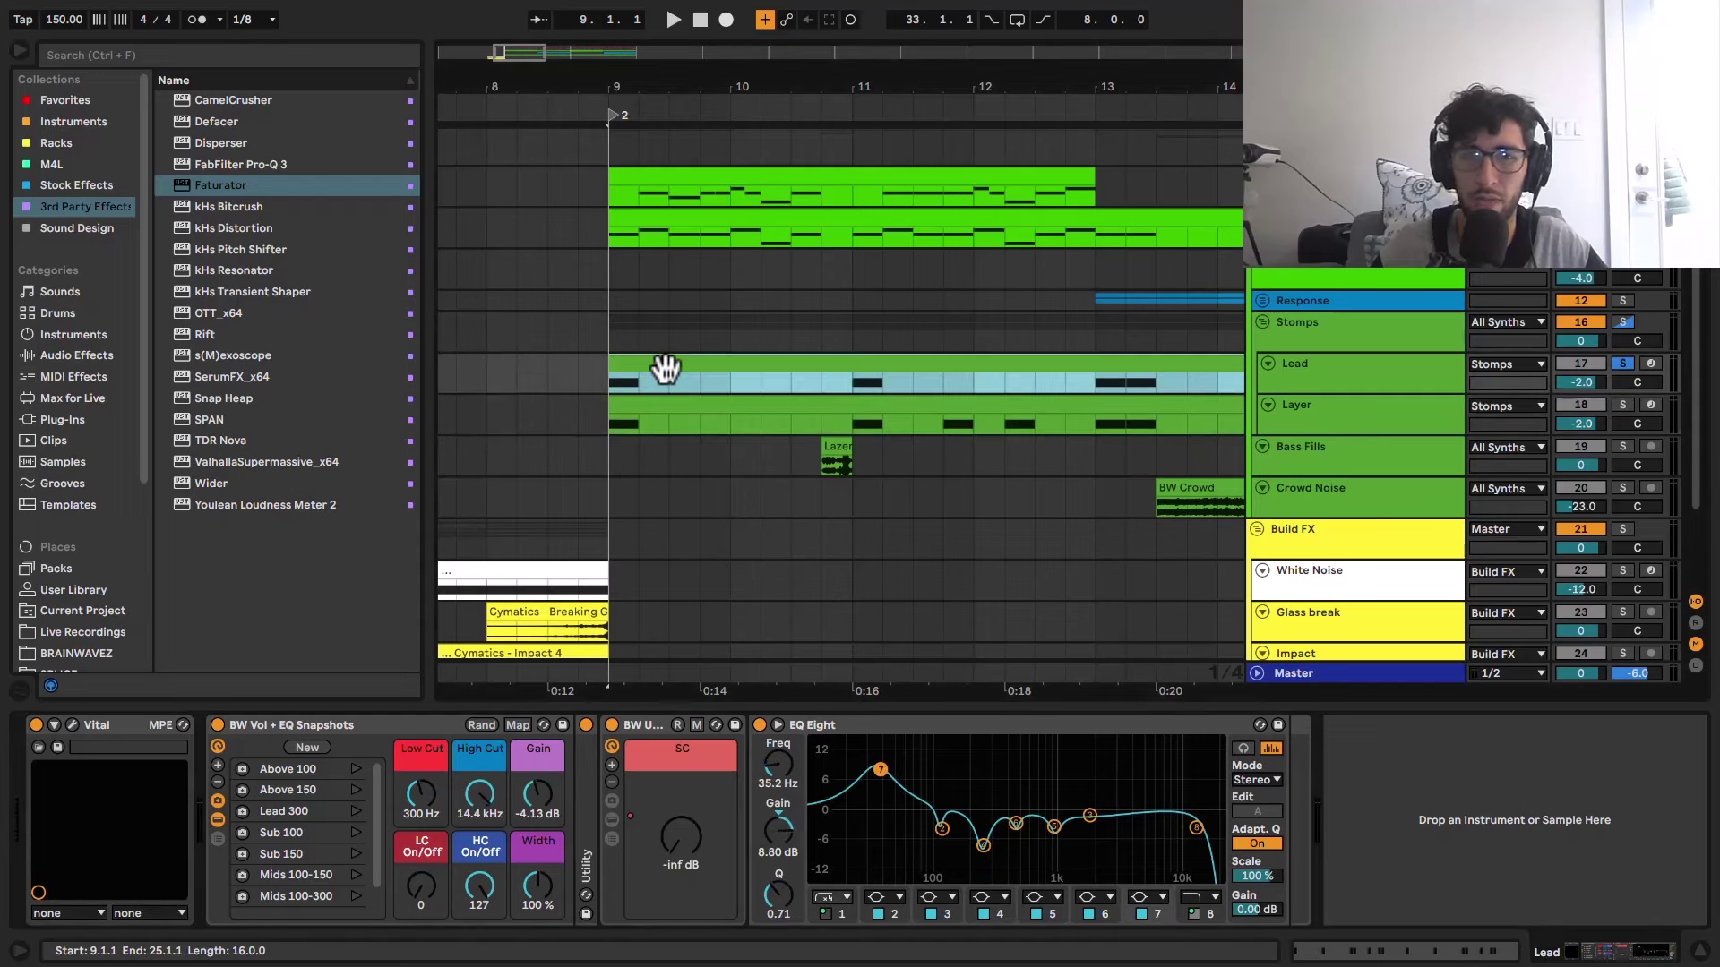
{"action": "key", "text": "space"}
{"action": "key", "text": "space"}
{"action": "left_click", "coordinate": [661, 400]}
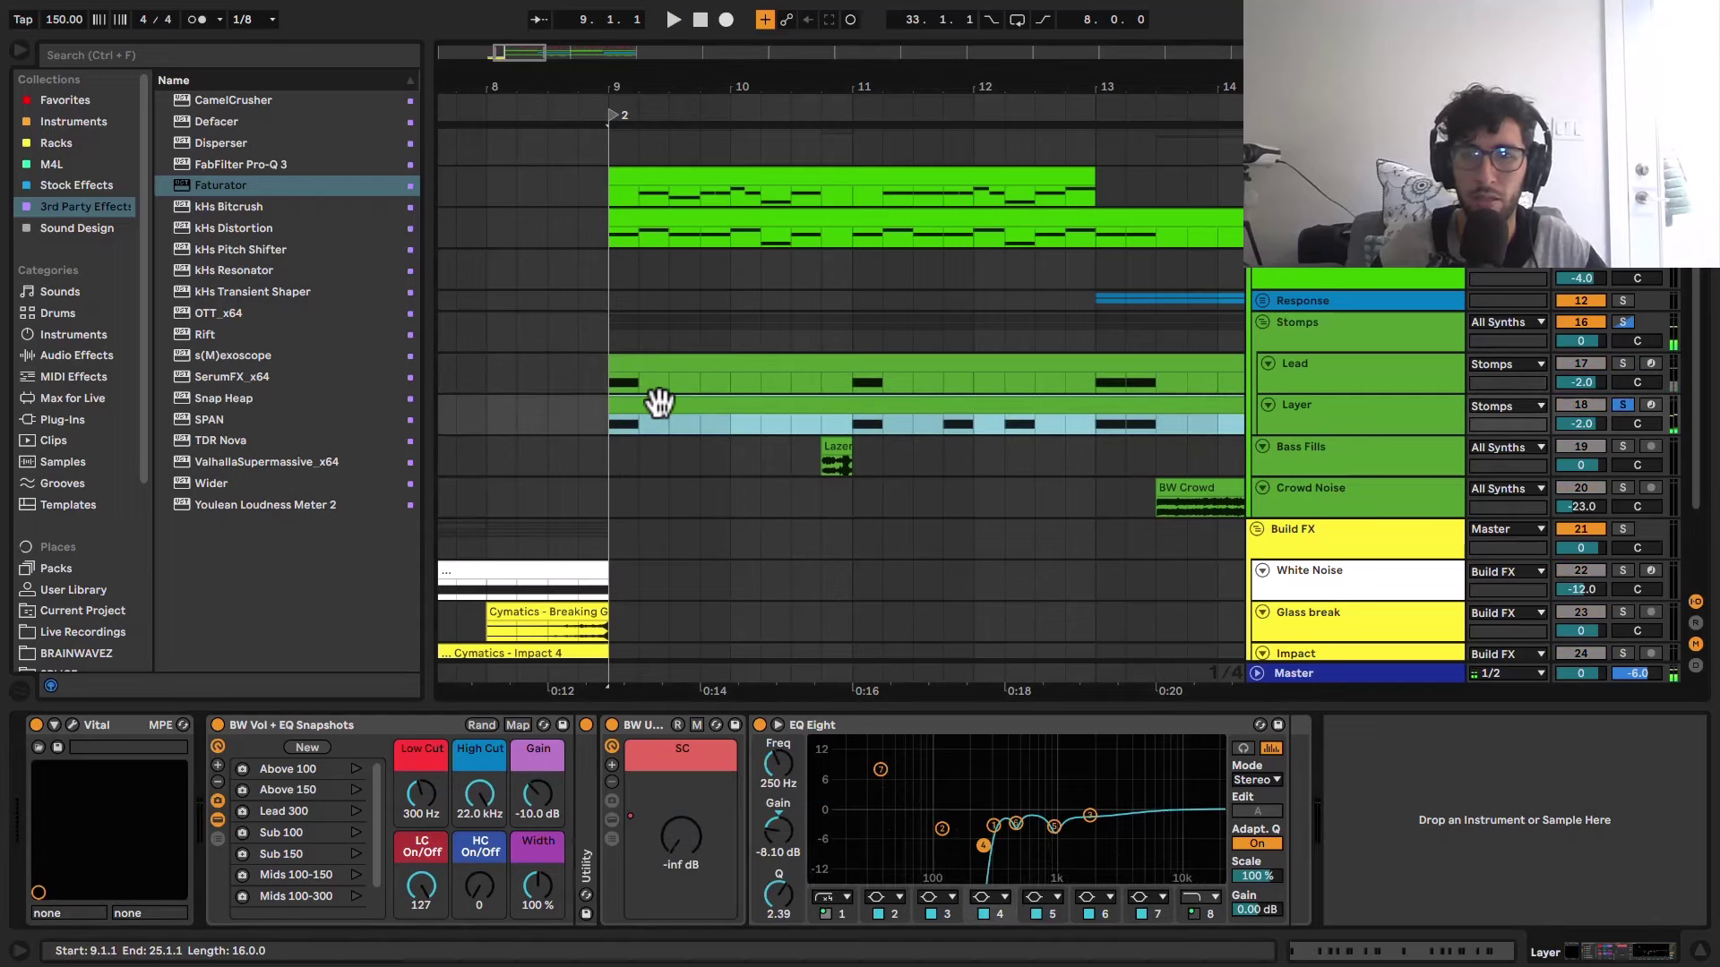
Step: Open the Stomps Layer's Vital patch, play it while showing its effects, and return to the oscillator view
{"action": "left_click", "coordinate": [71, 725]}
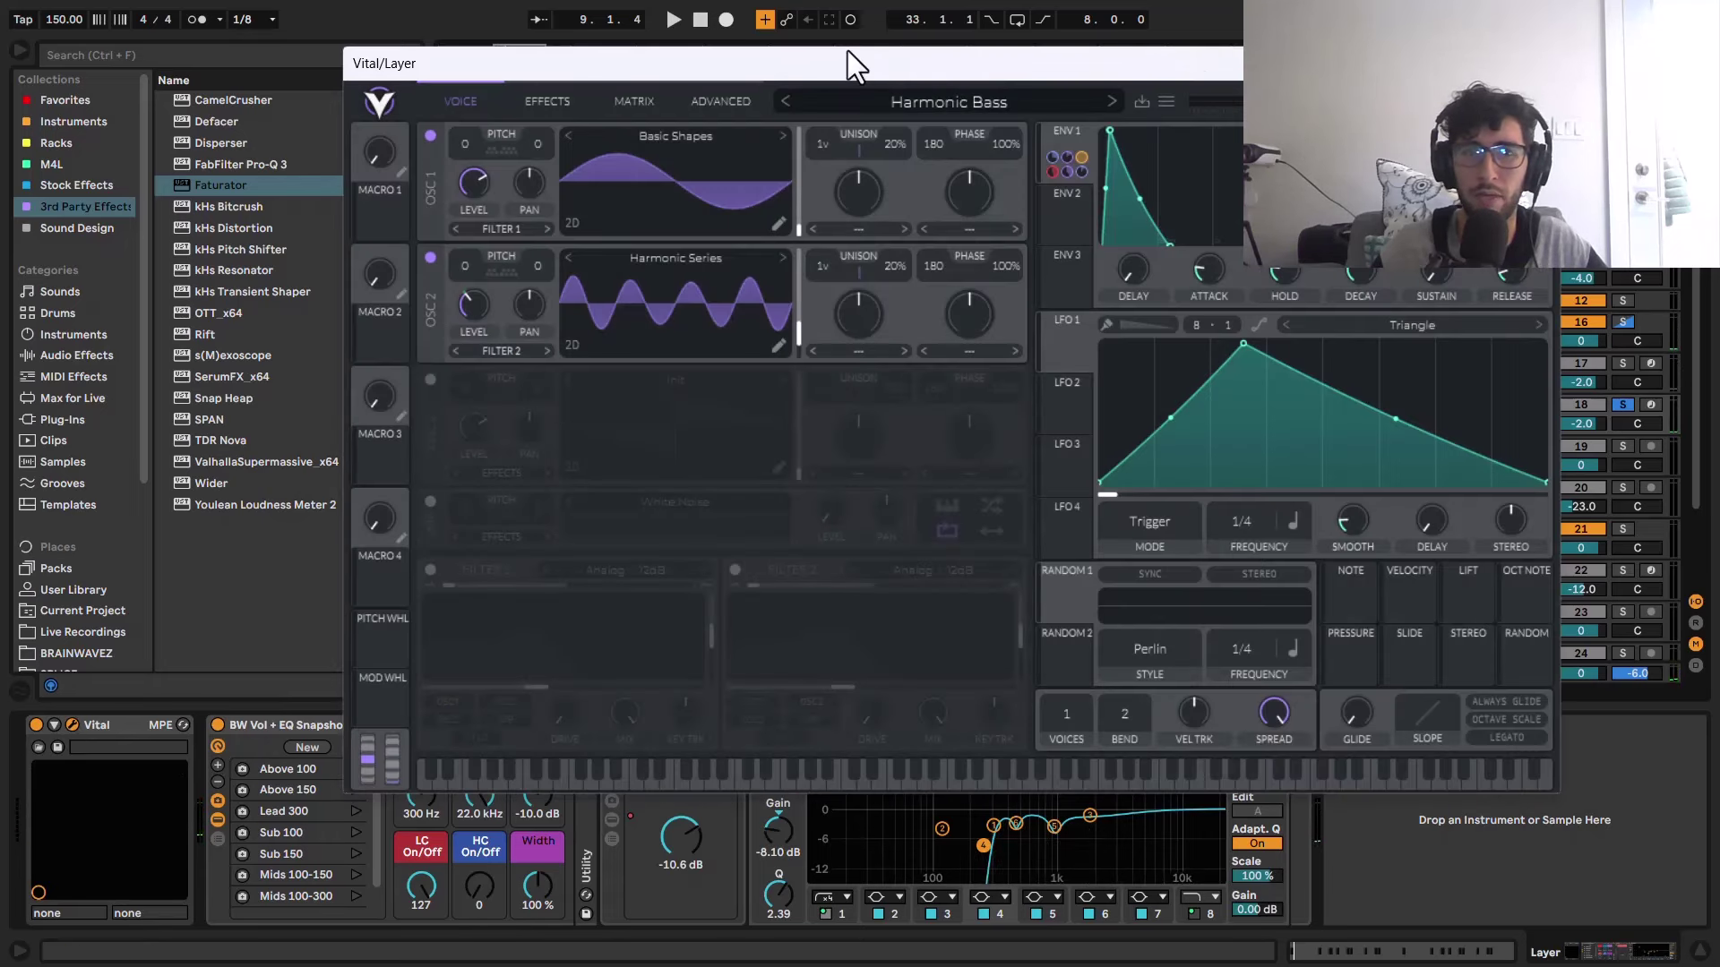
{"action": "left_click_drag", "start_coordinate": [852, 63], "coordinate": [937, 56]}
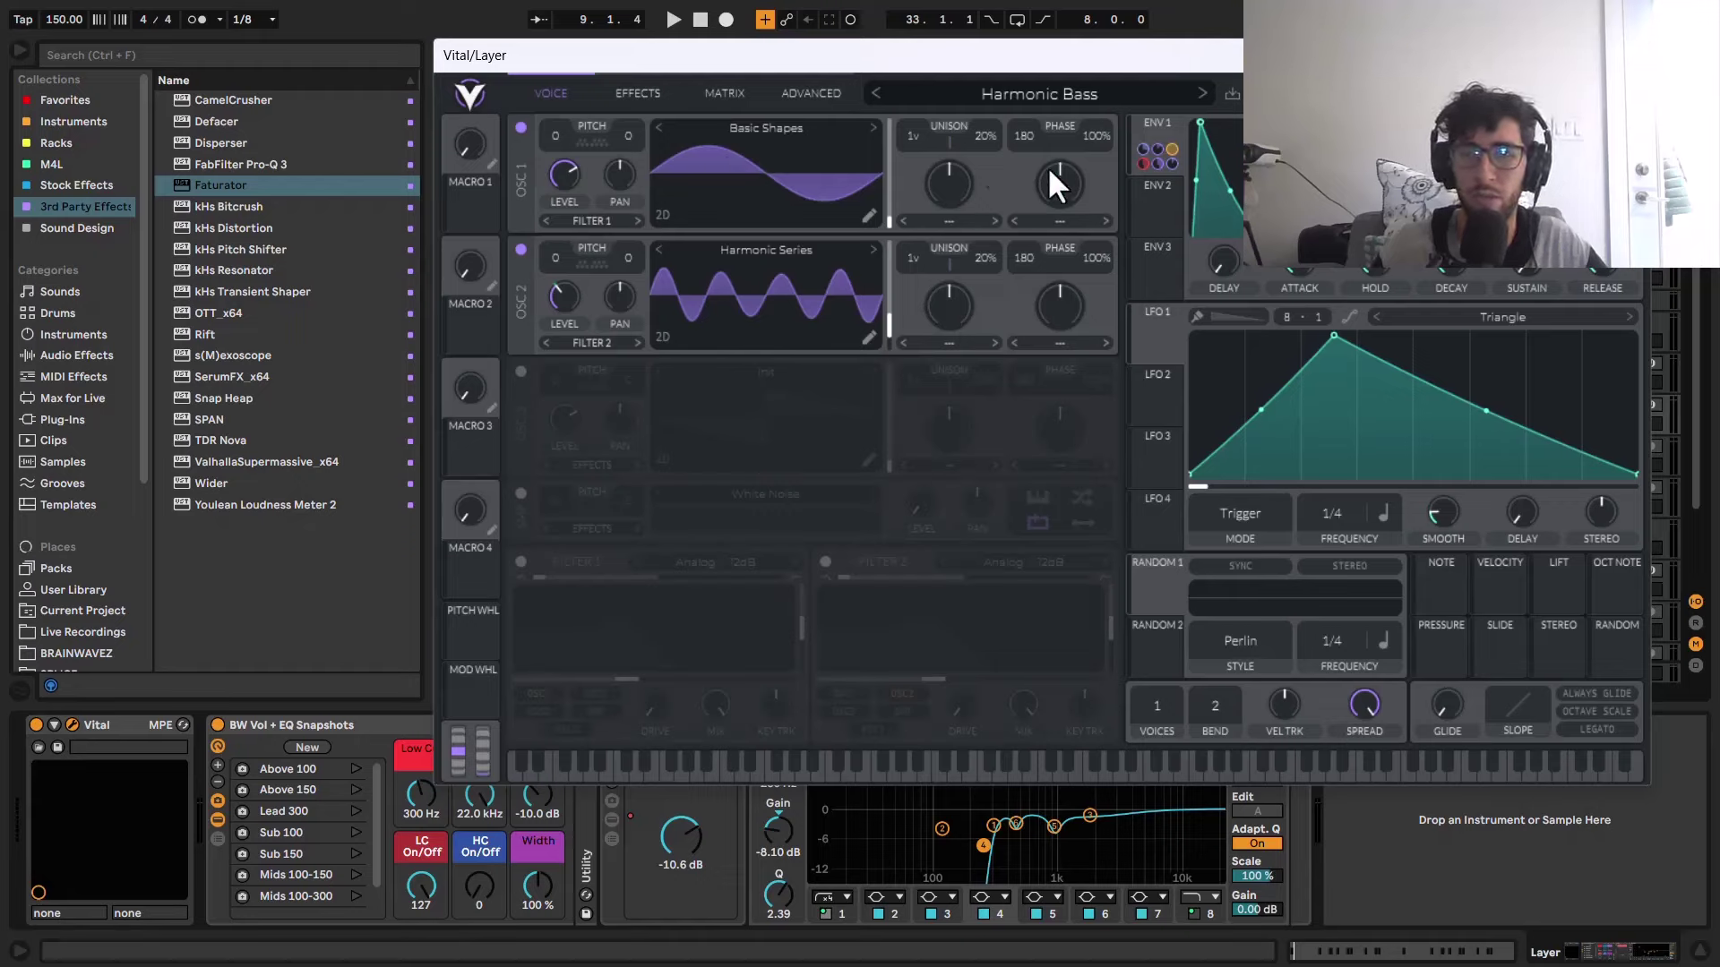
{"action": "key", "text": "space"}
{"action": "left_click", "coordinate": [638, 94]}
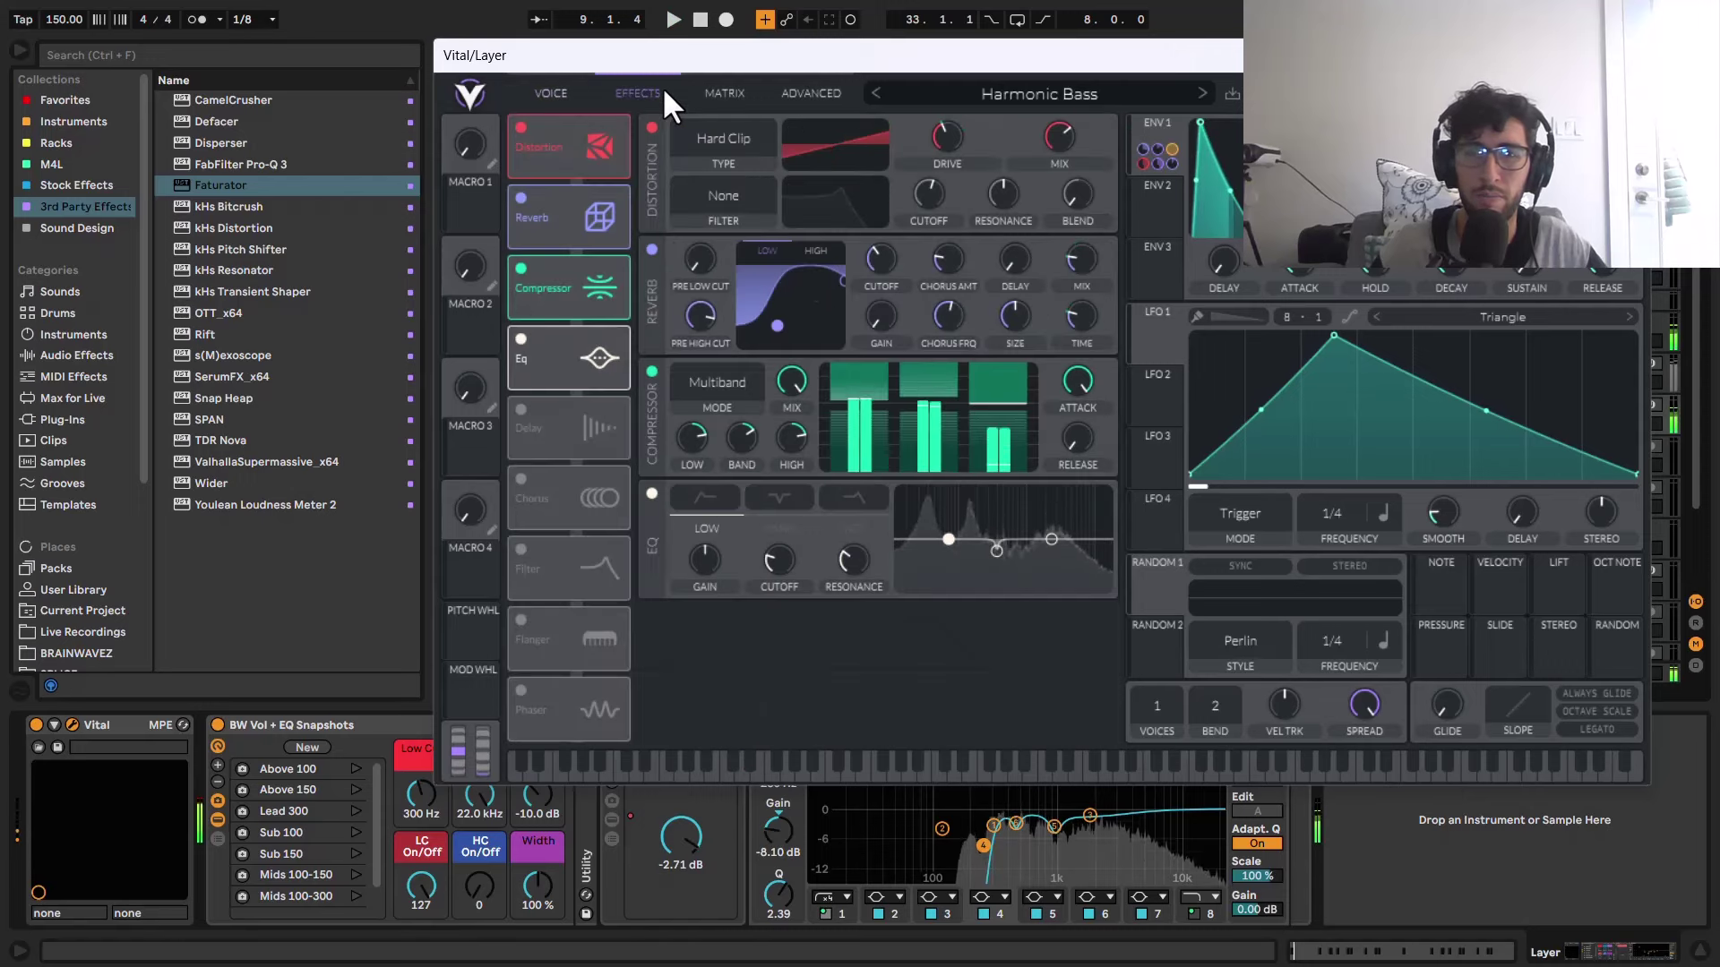
{"action": "key", "text": "space"}
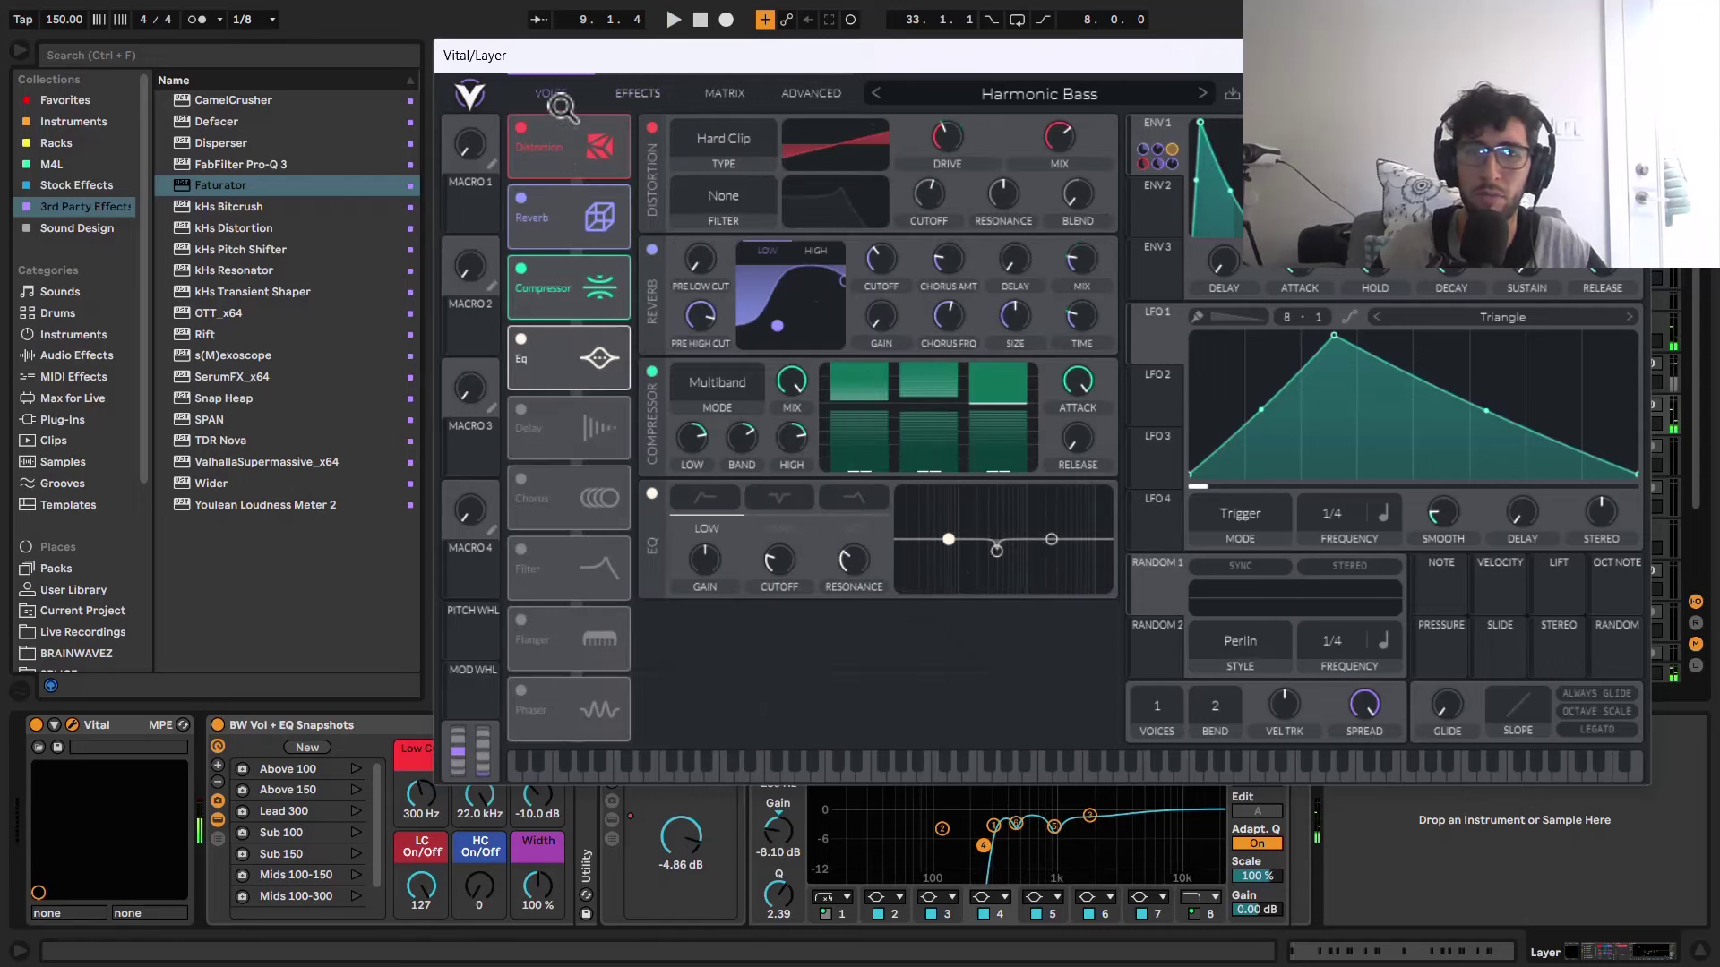
{"action": "left_click", "coordinate": [551, 93]}
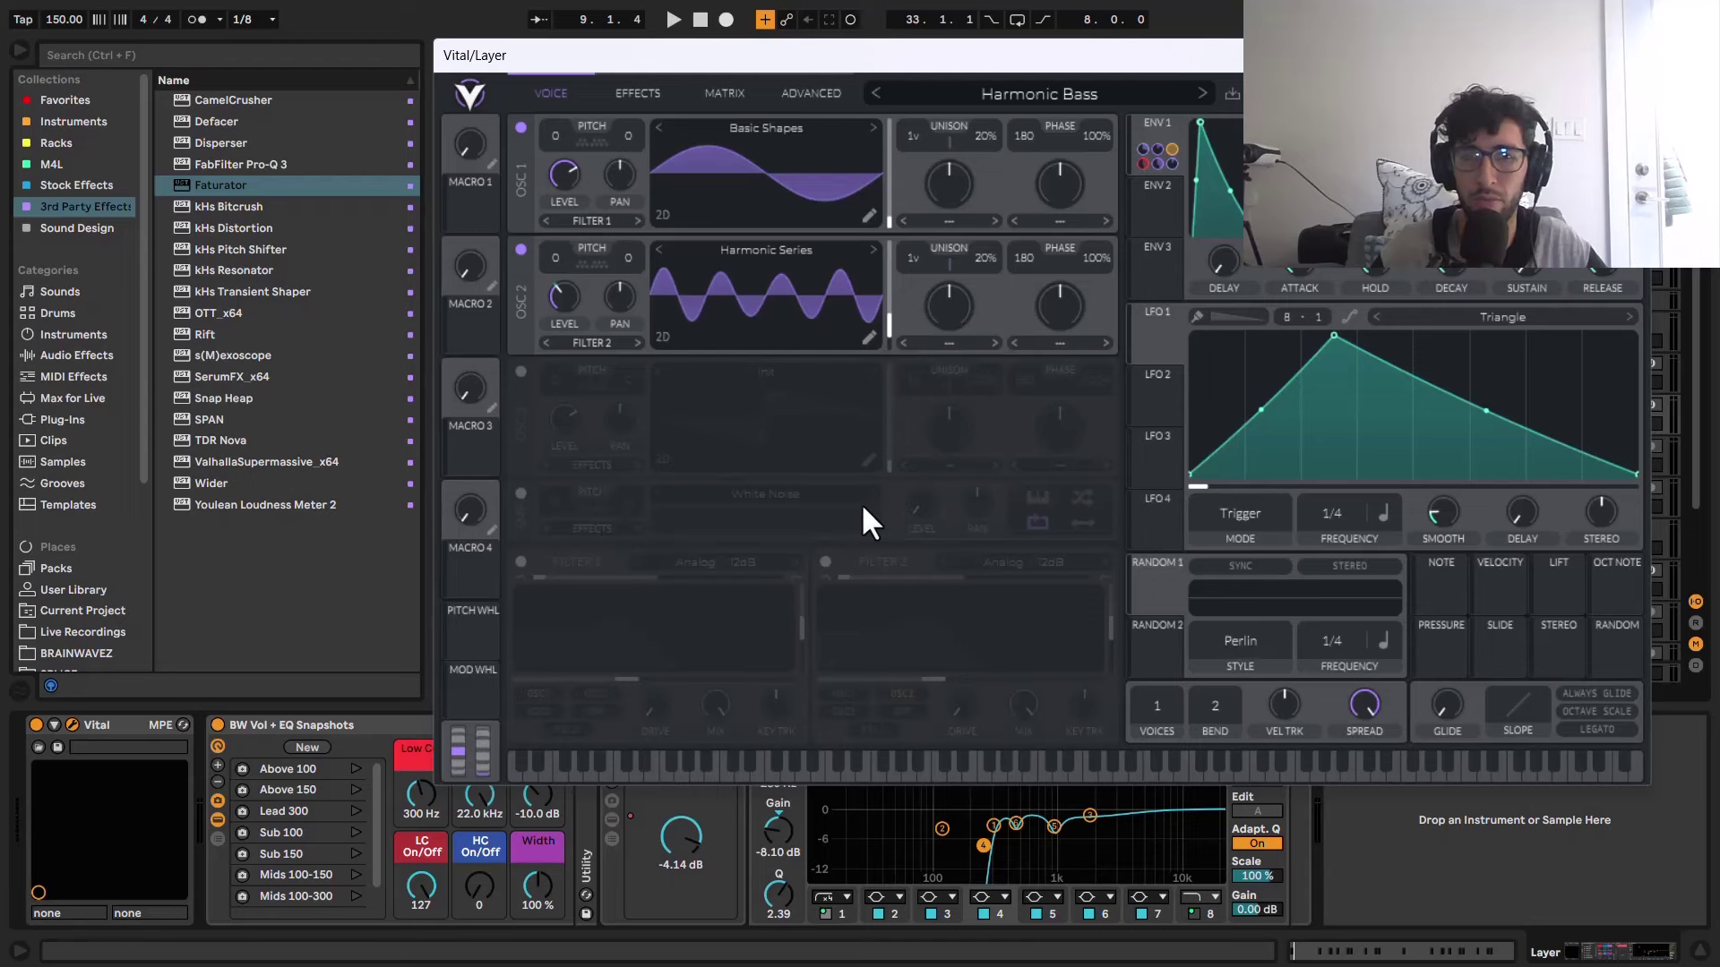
Step: Close the Layer's Vital window and play the whole Stomps group in solo
{"action": "left_click", "coordinate": [1338, 317]}
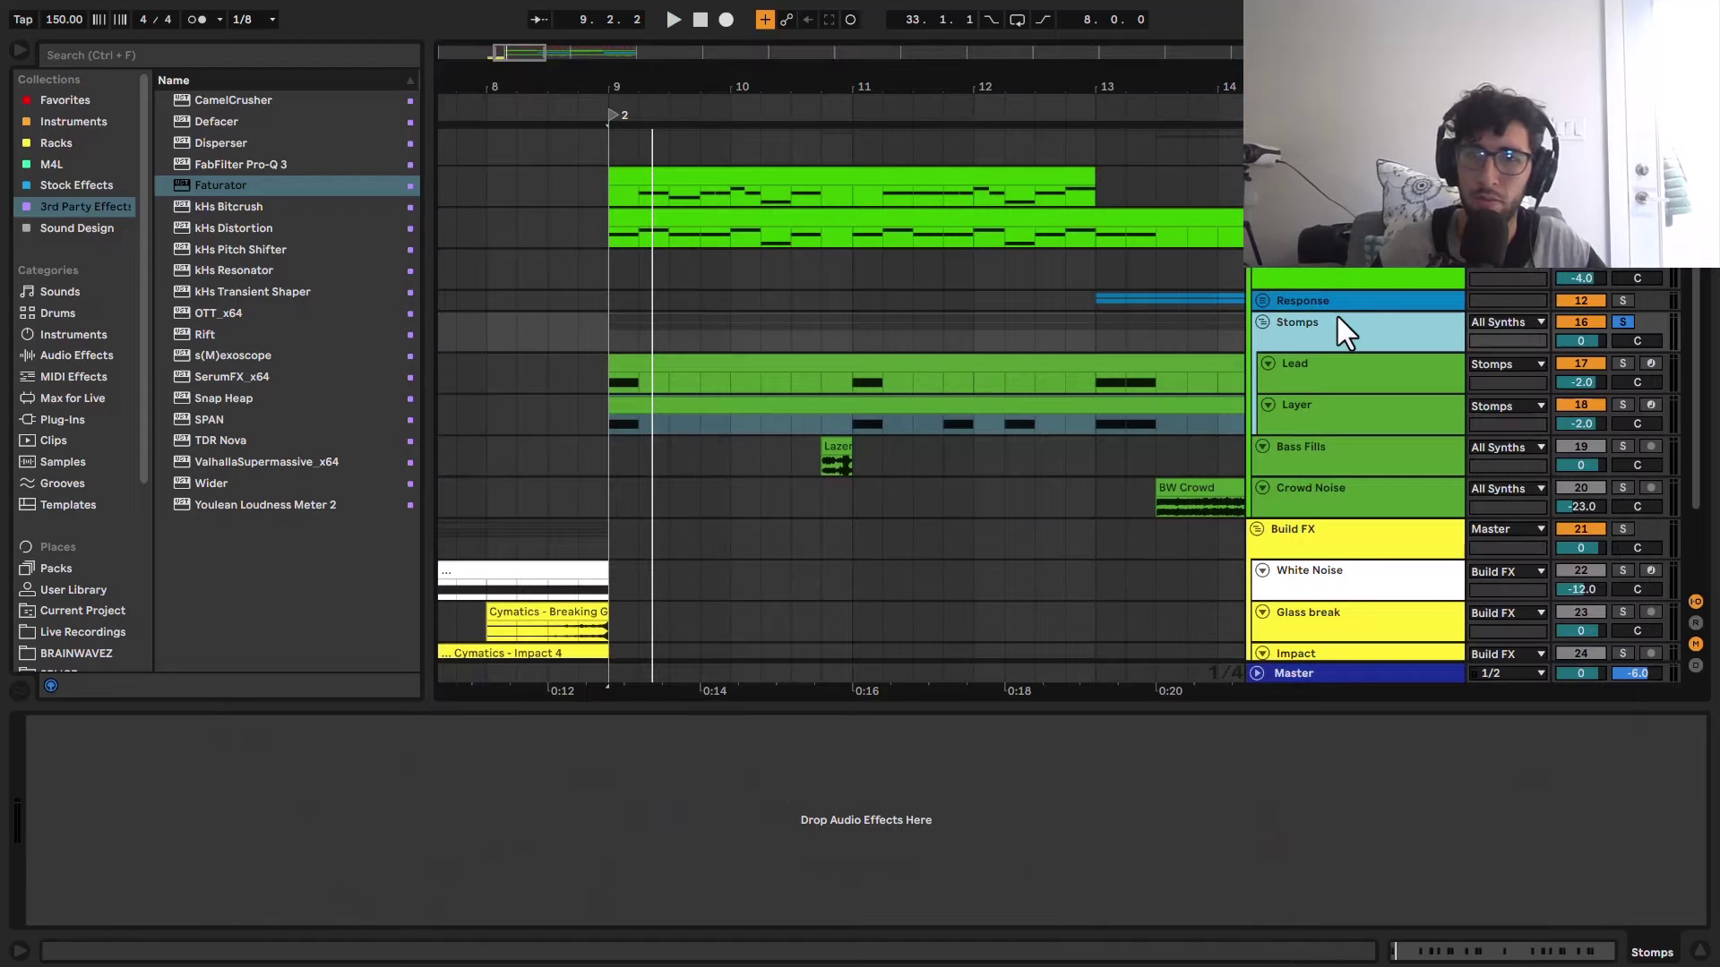
{"action": "key", "text": "space"}
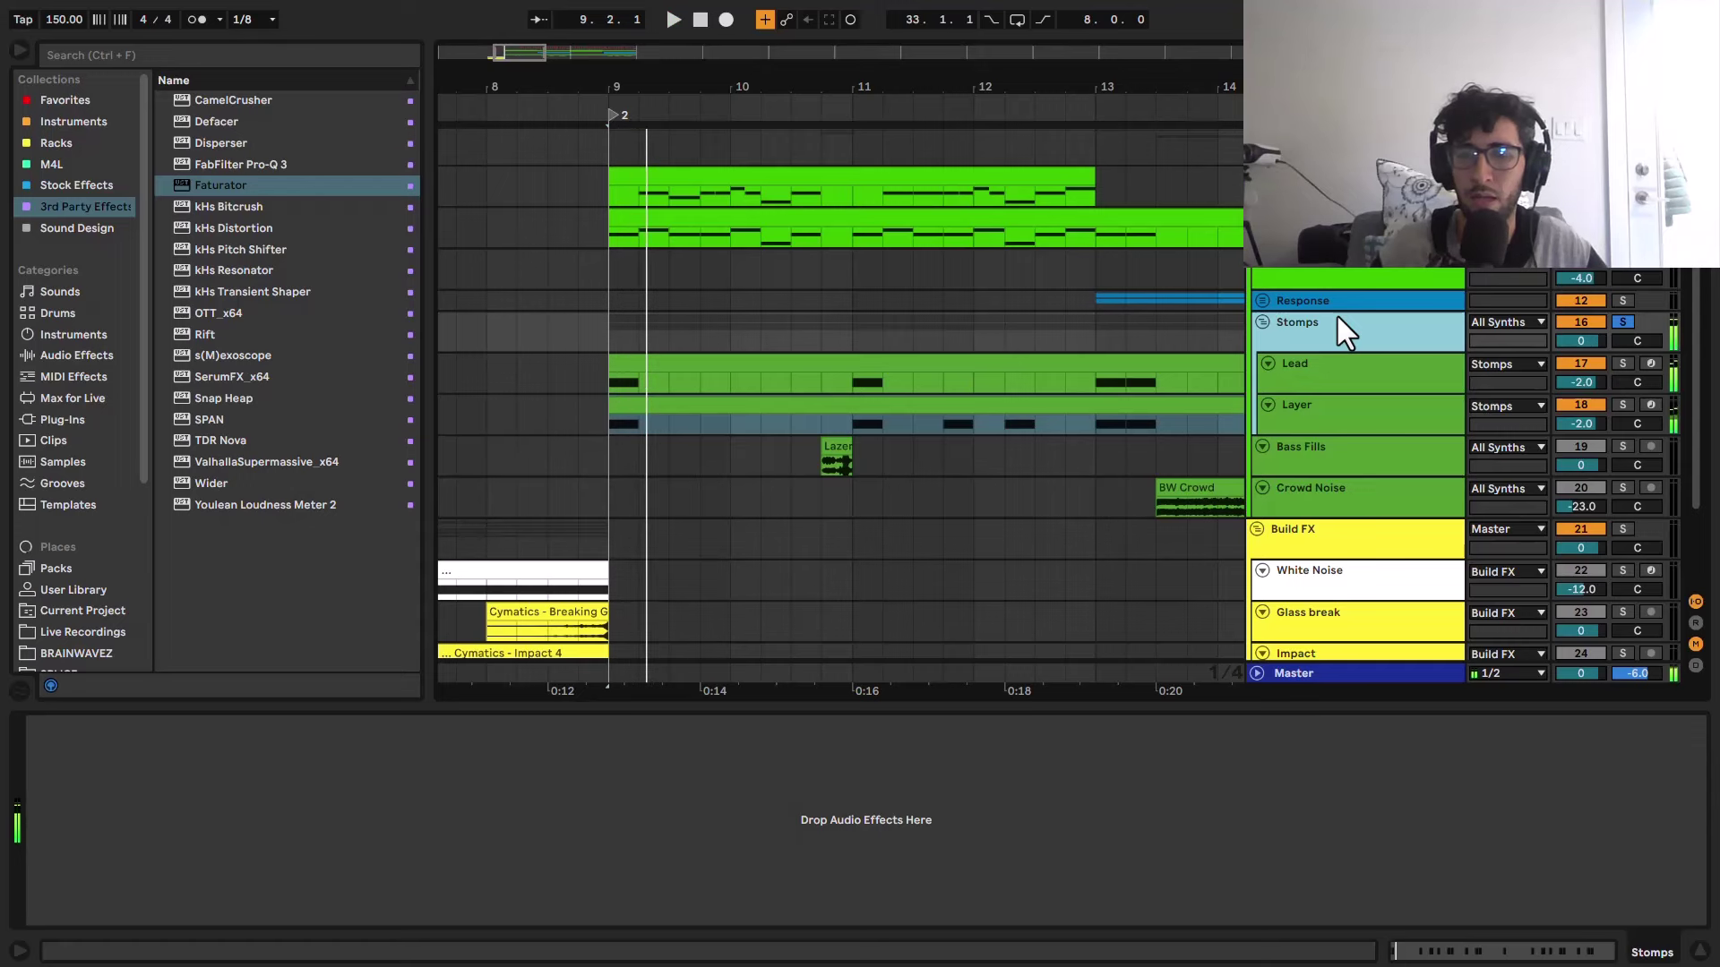
{"action": "key", "text": "space"}
{"action": "key", "text": "space"}
Step: Unfold the Response group to show its tracks, and select the Response Lead clip at bar 13 to view its device chain
{"action": "scroll", "coordinate": [922, 424], "scroll_direction": "down", "scroll_amount": 4}
{"action": "left_click_drag", "start_coordinate": [923, 425], "coordinate": [880, 417]}
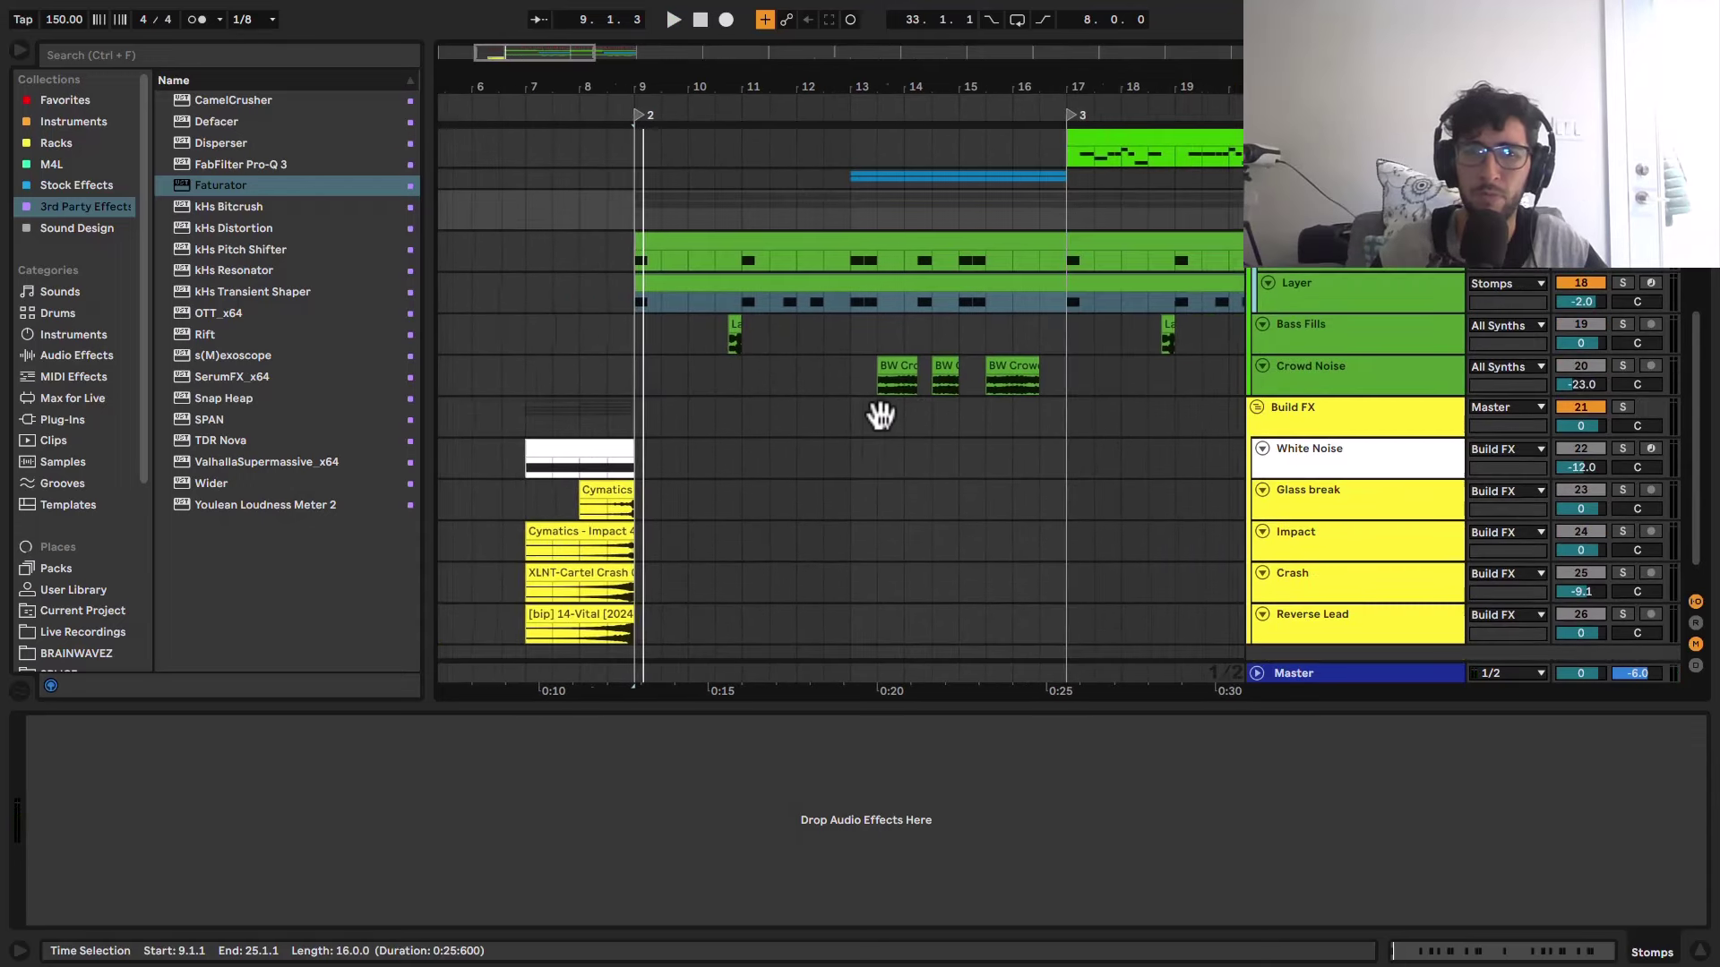
{"action": "scroll", "coordinate": [874, 412], "scroll_direction": "up", "scroll_amount": 3}
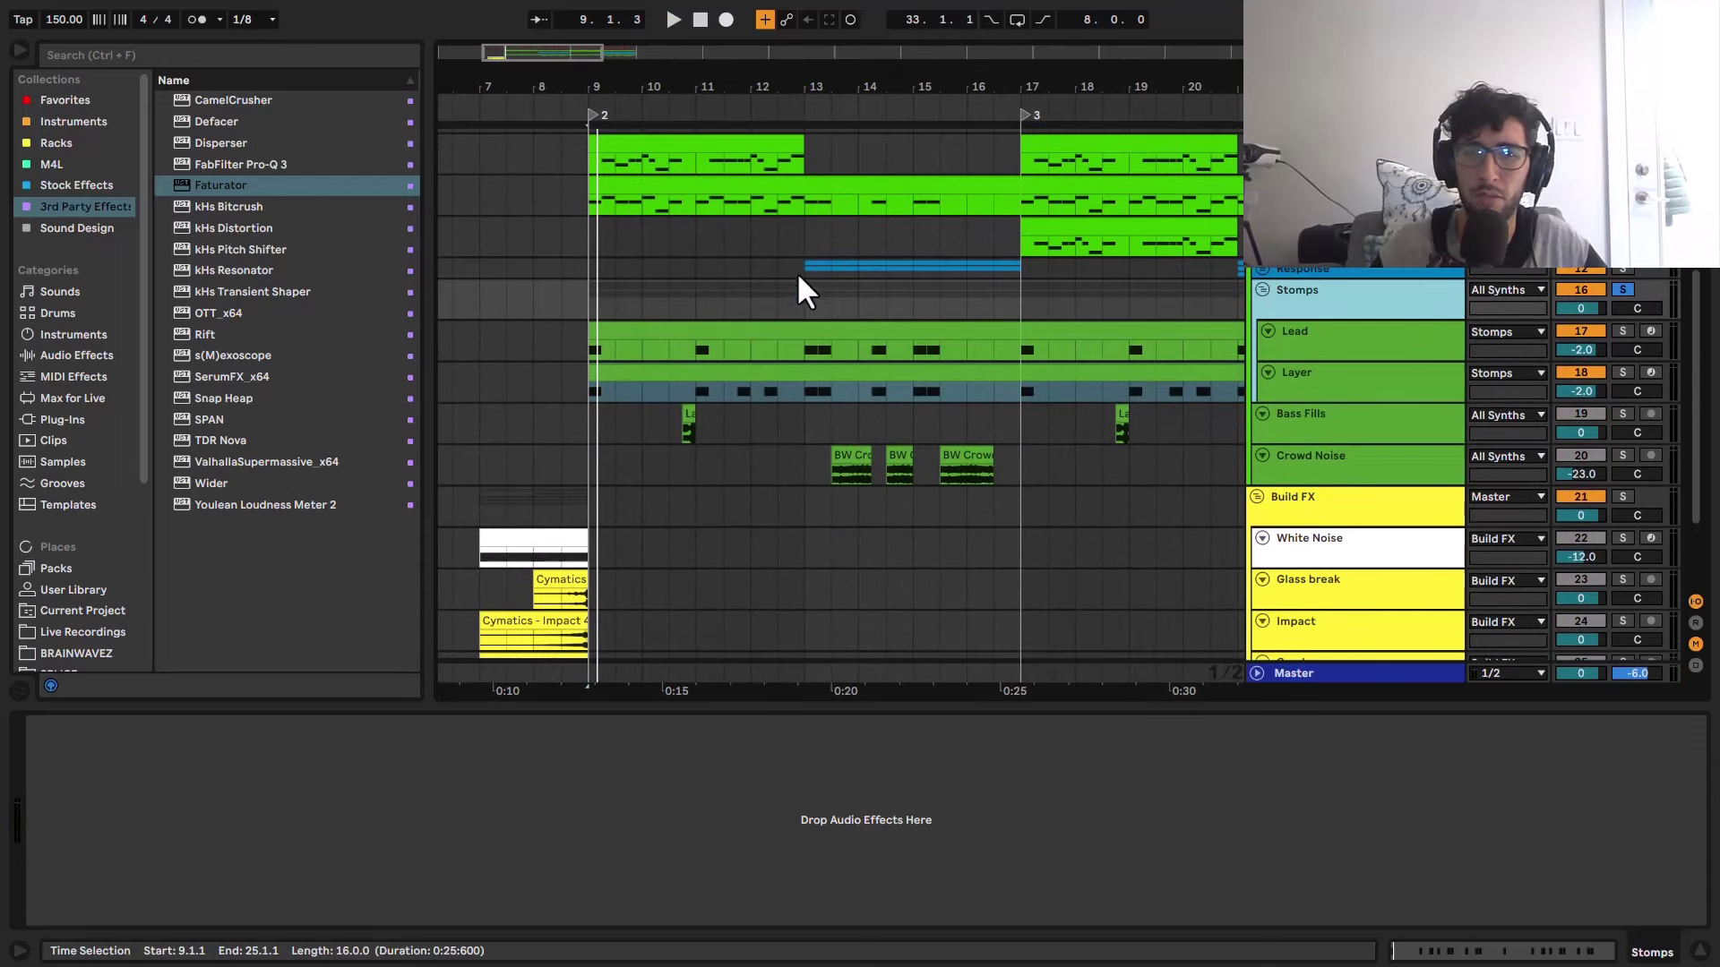
{"action": "left_click", "coordinate": [804, 267]}
{"action": "left_click", "coordinate": [1262, 289]}
{"action": "left_click", "coordinate": [1262, 272]}
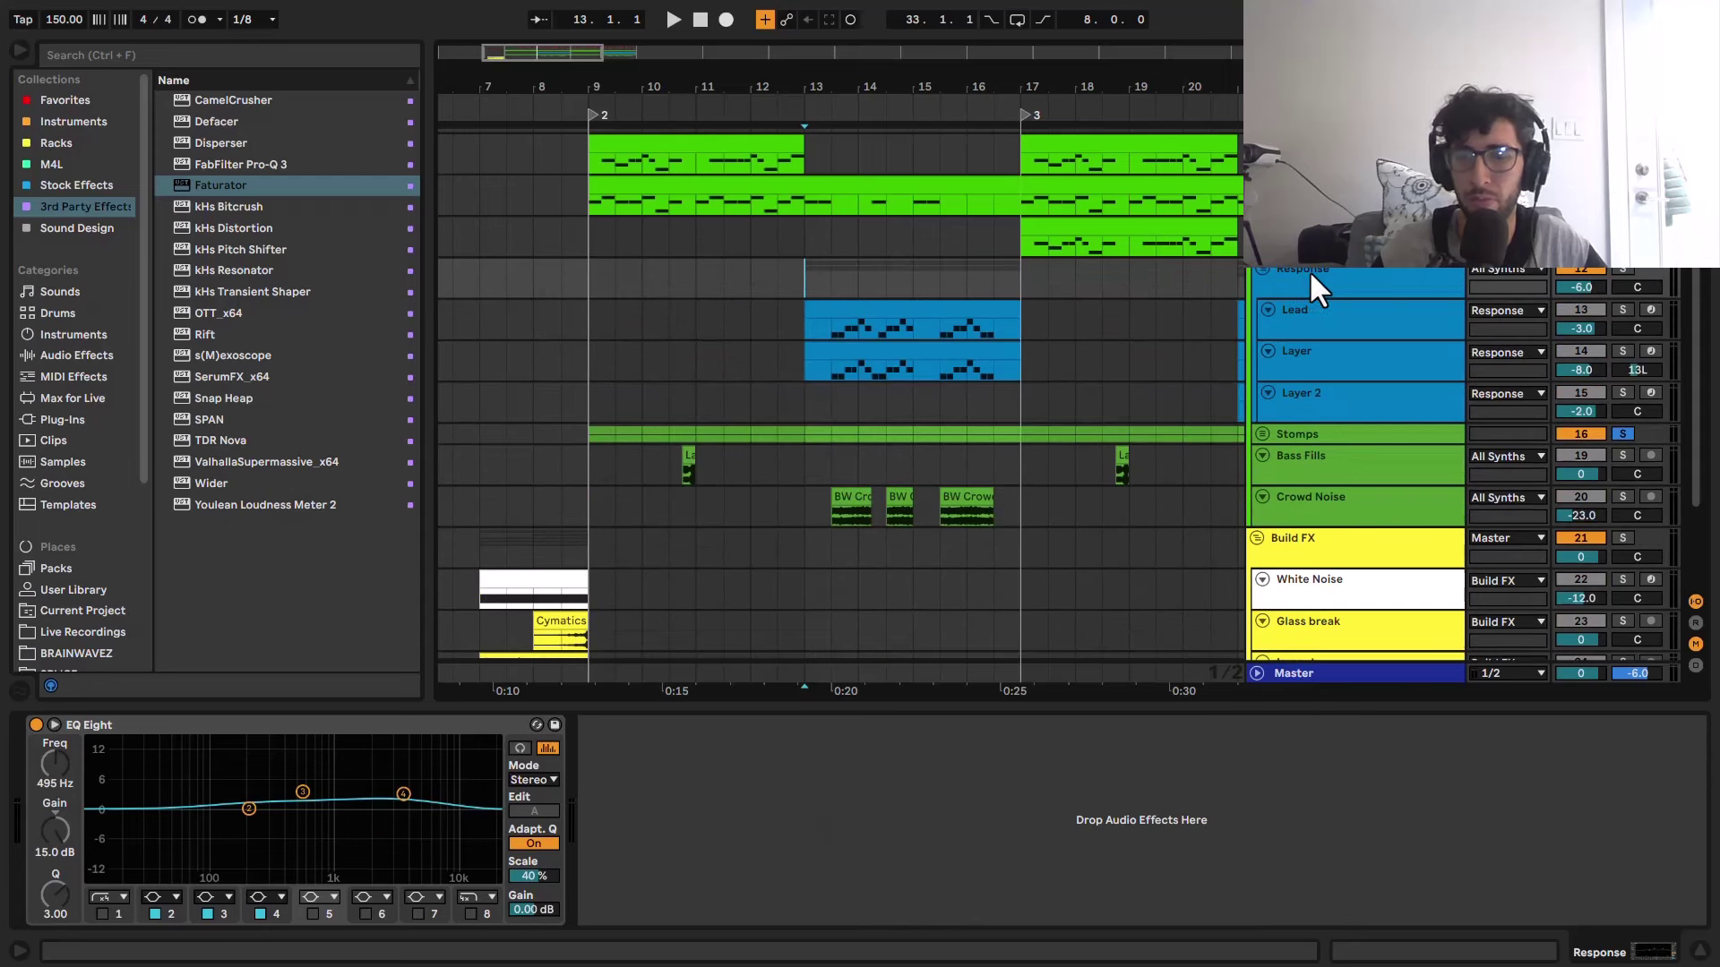
{"action": "left_click", "coordinate": [863, 305]}
{"action": "scroll", "coordinate": [863, 300], "scroll_direction": "up", "scroll_amount": 5}
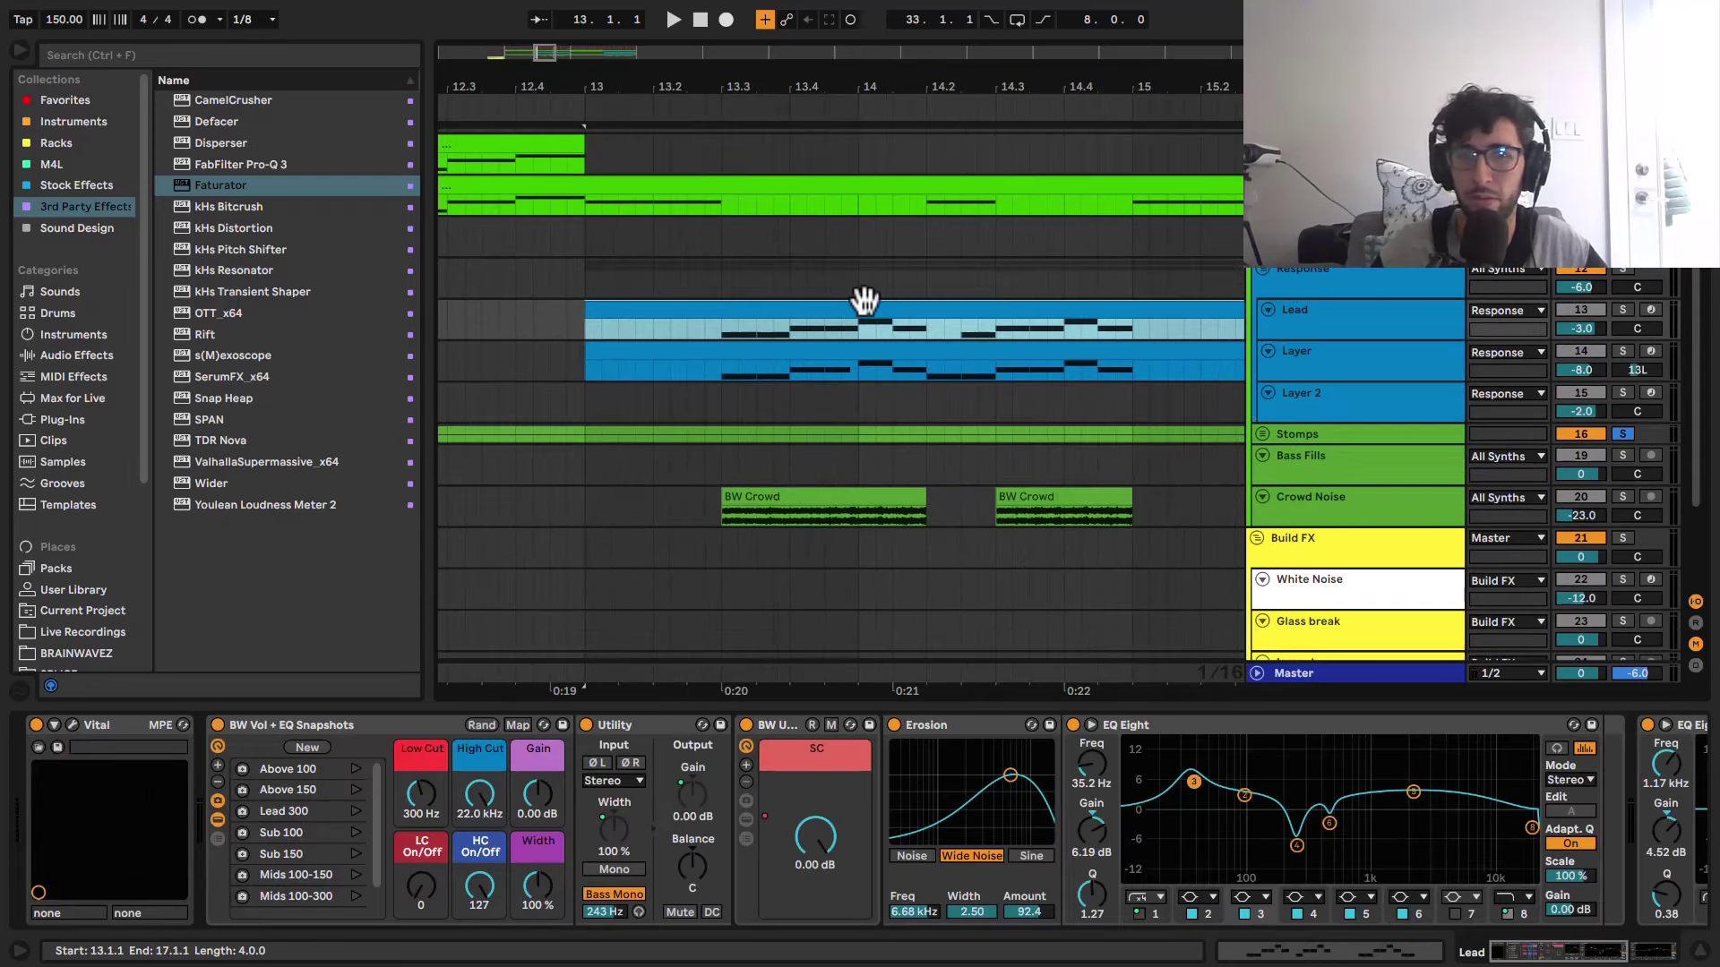
Step: Solo the Response group and play it from position 13.3.1
{"action": "left_click", "coordinate": [804, 320]}
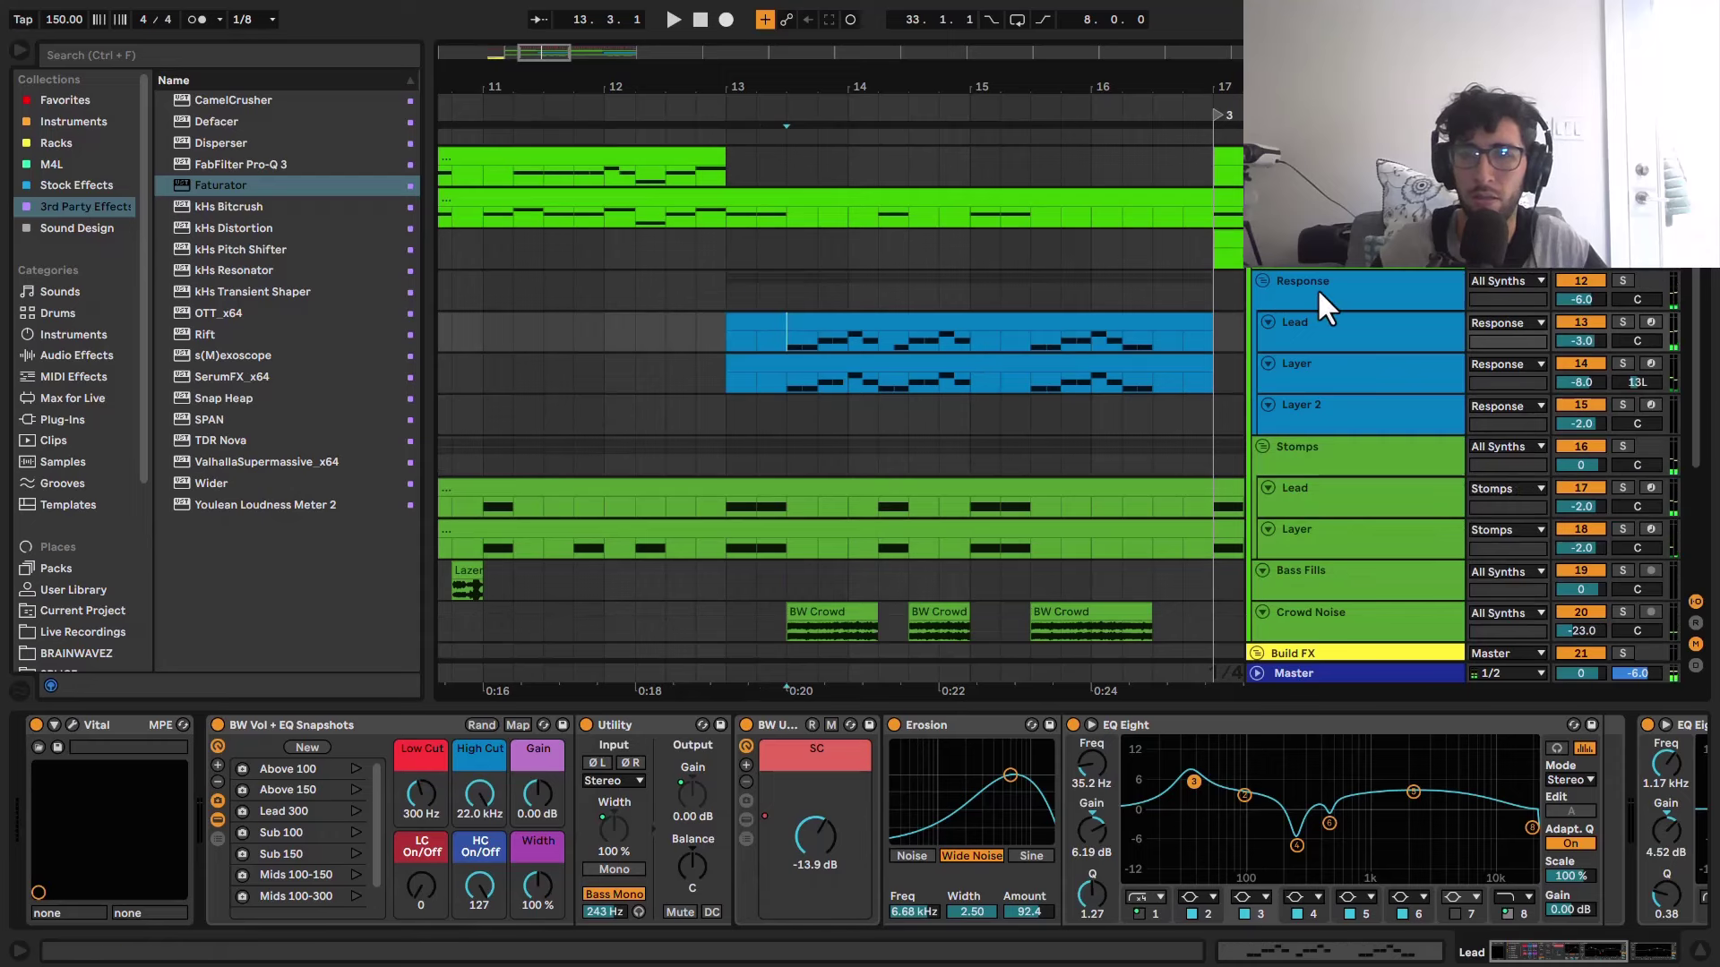
{"action": "left_click", "coordinate": [1317, 288]}
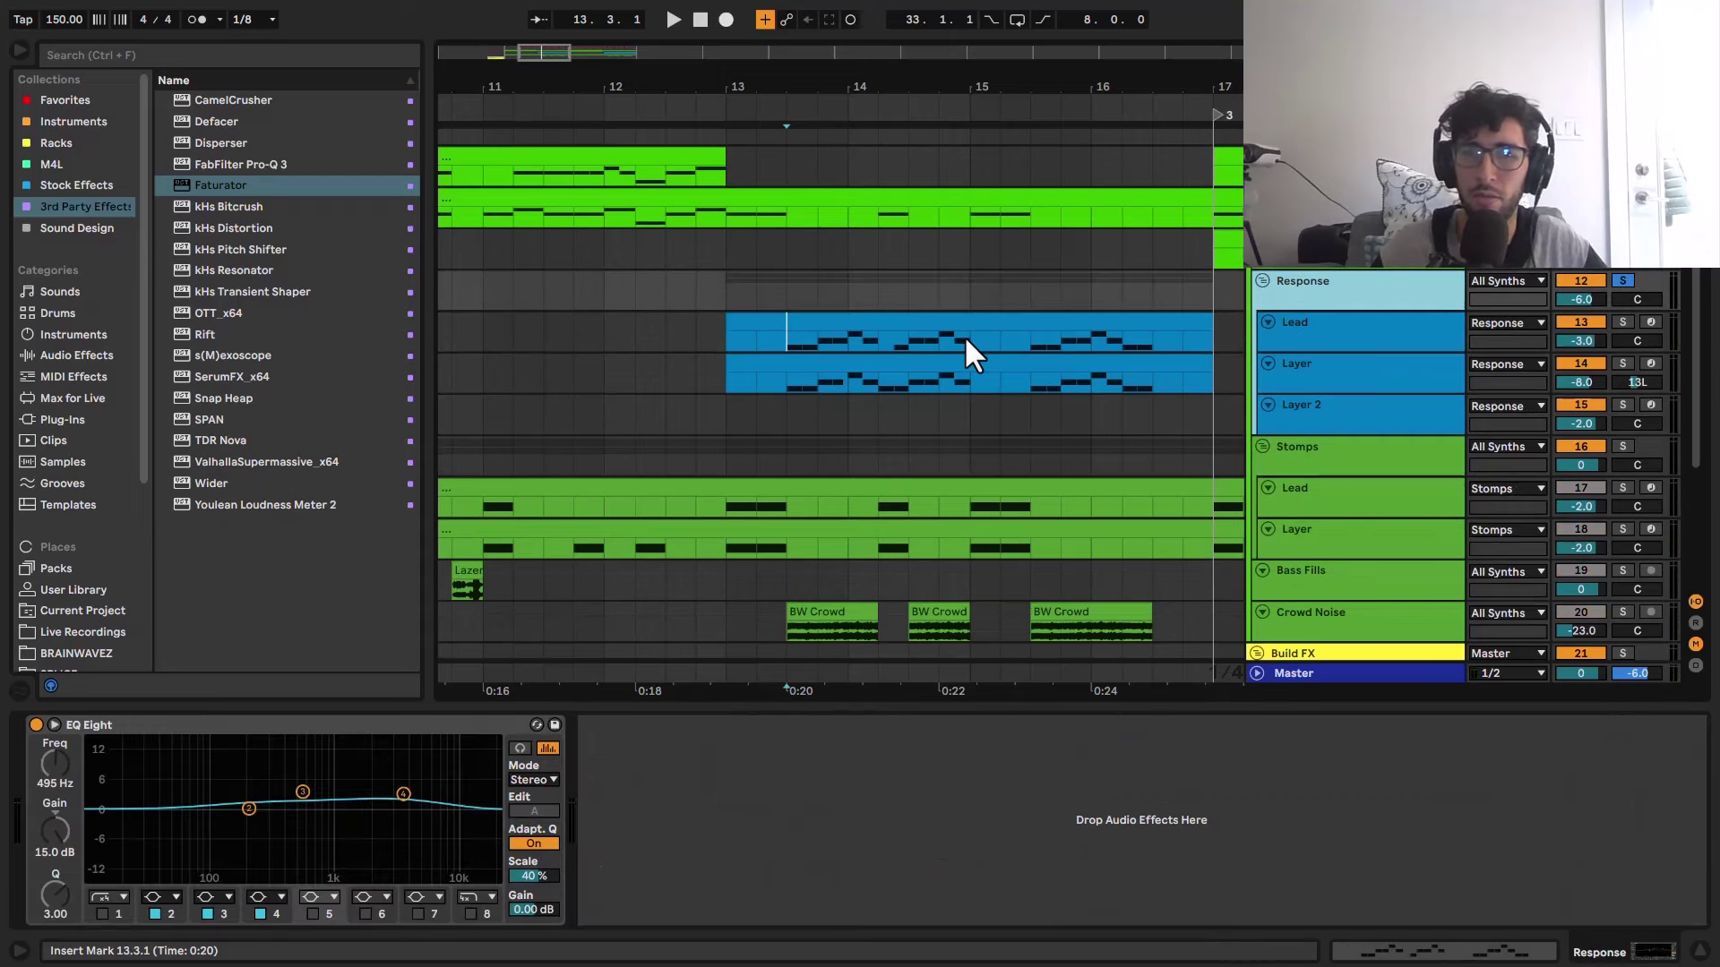
{"action": "key", "text": "space"}
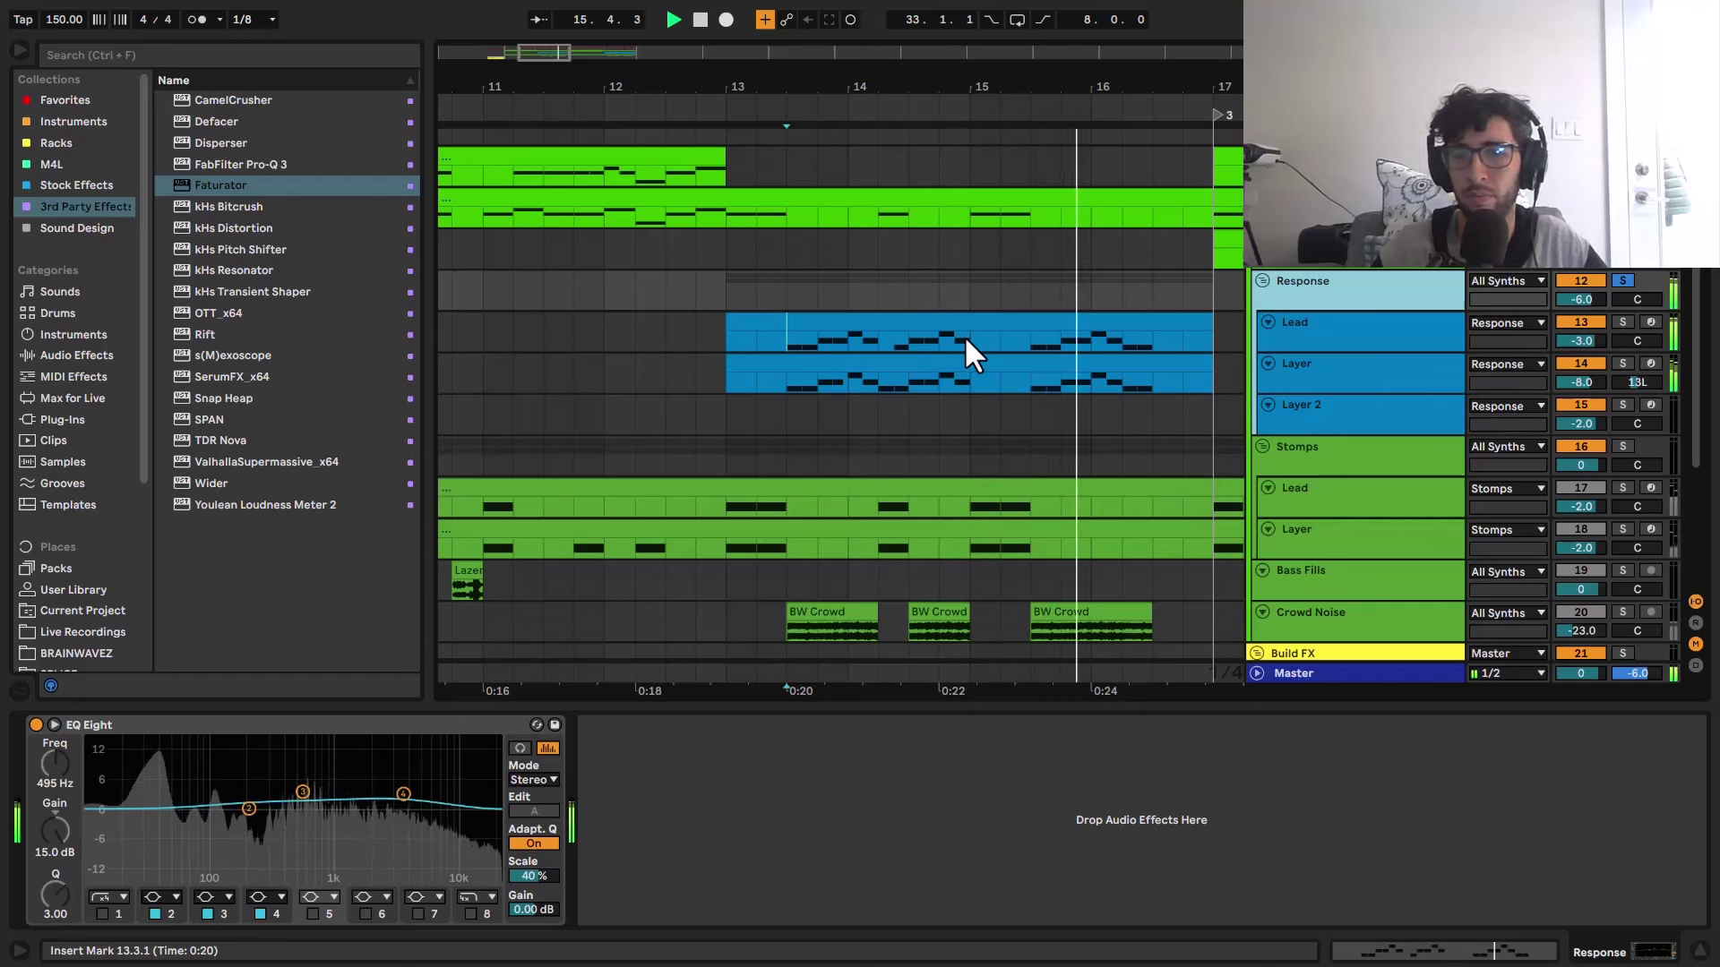
{"action": "key", "text": "space"}
Step: Solo only the Response Lead track and play it from position 13.3.1
{"action": "left_click", "coordinate": [776, 332]}
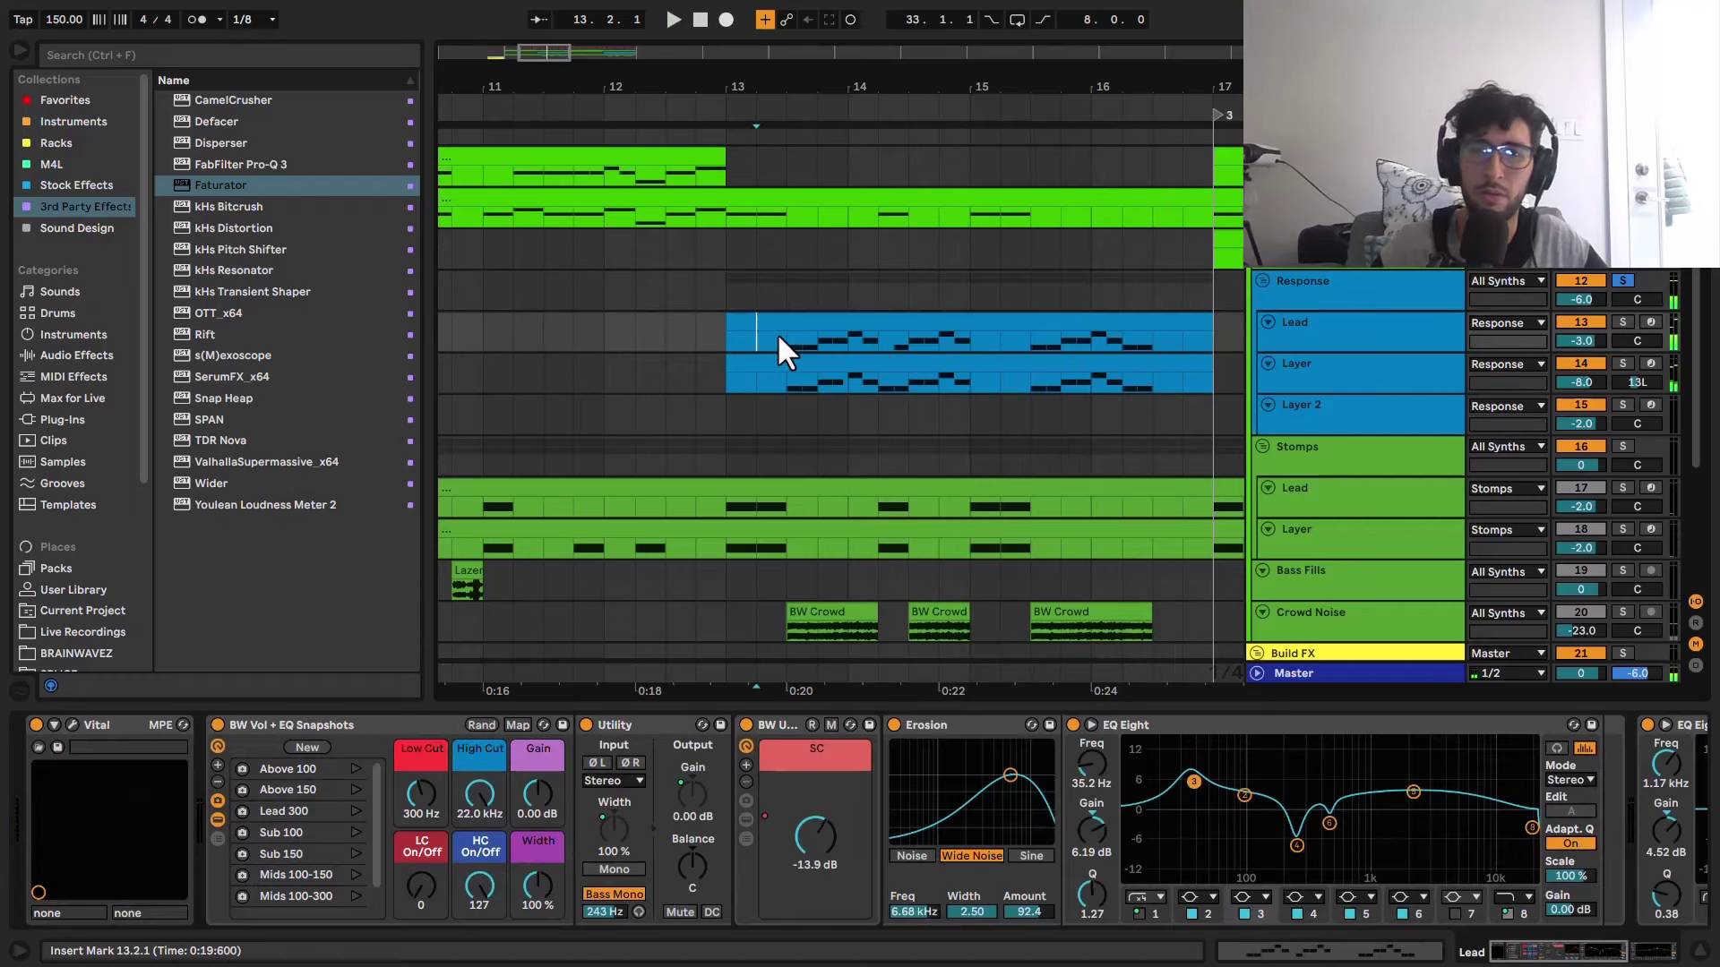
{"action": "key", "text": "Right"}
{"action": "key", "text": "s"}
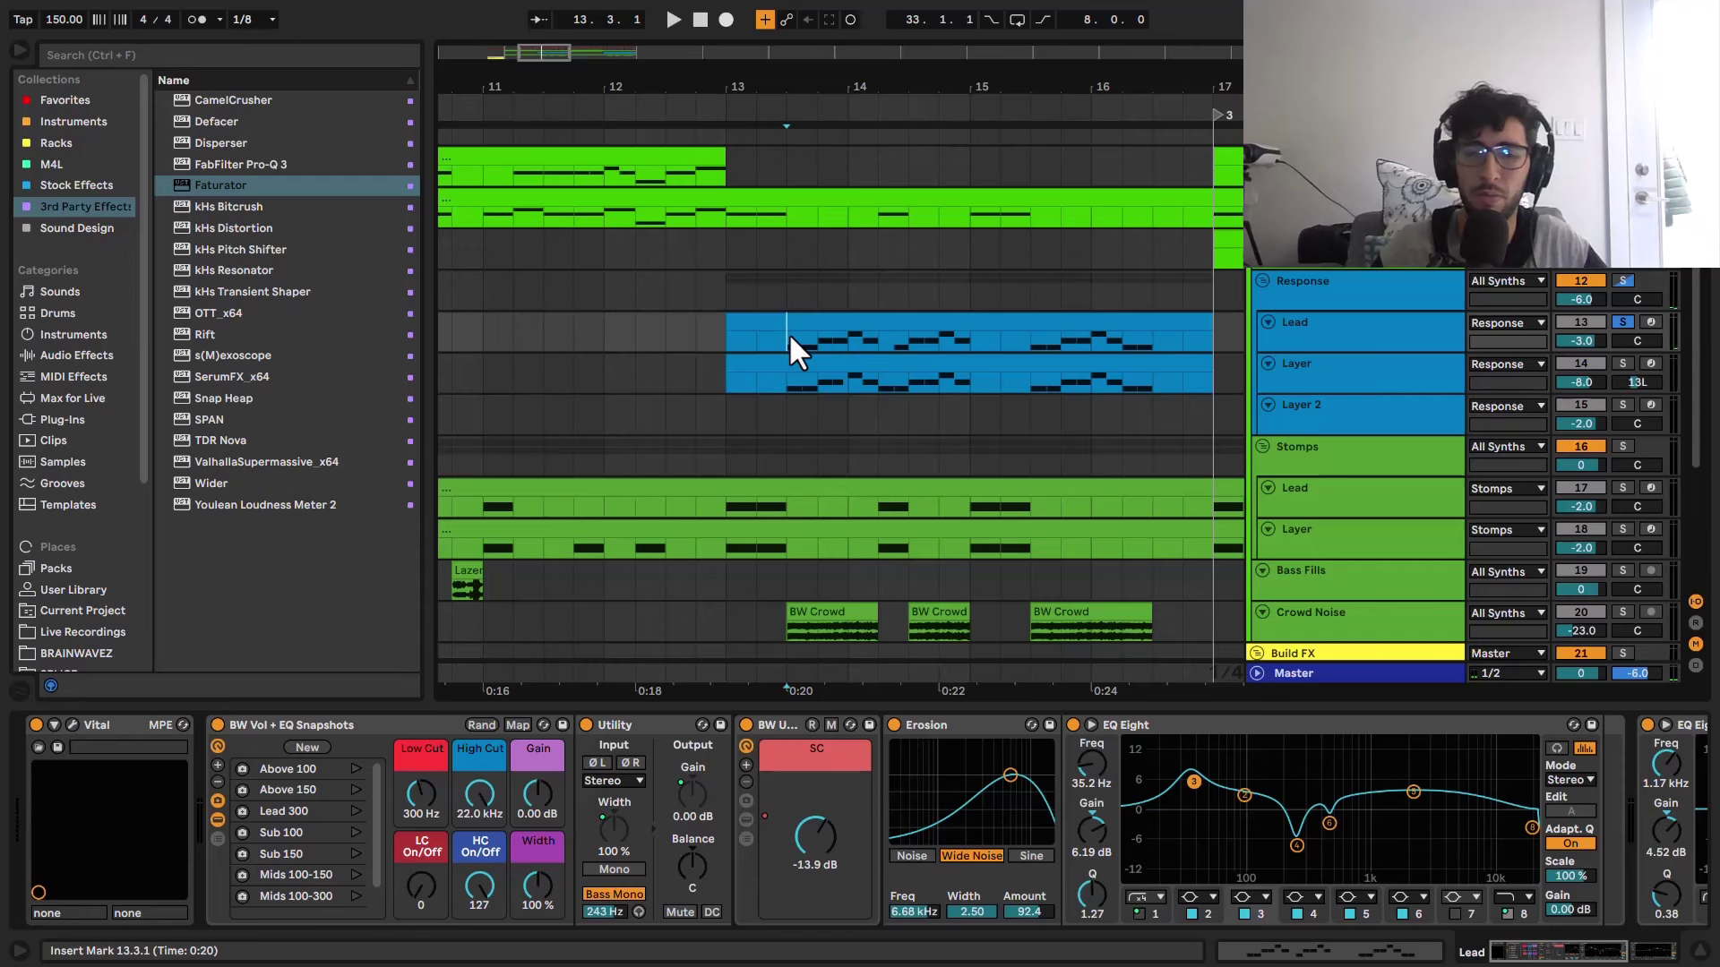
{"action": "key", "text": "space"}
Step: Bypass the Response Lead's Erosion and both EQ Eight devices, and play the track without them
{"action": "left_click", "coordinate": [1626, 954]}
{"action": "left_click_drag", "start_coordinate": [1629, 954], "coordinate": [1668, 954]}
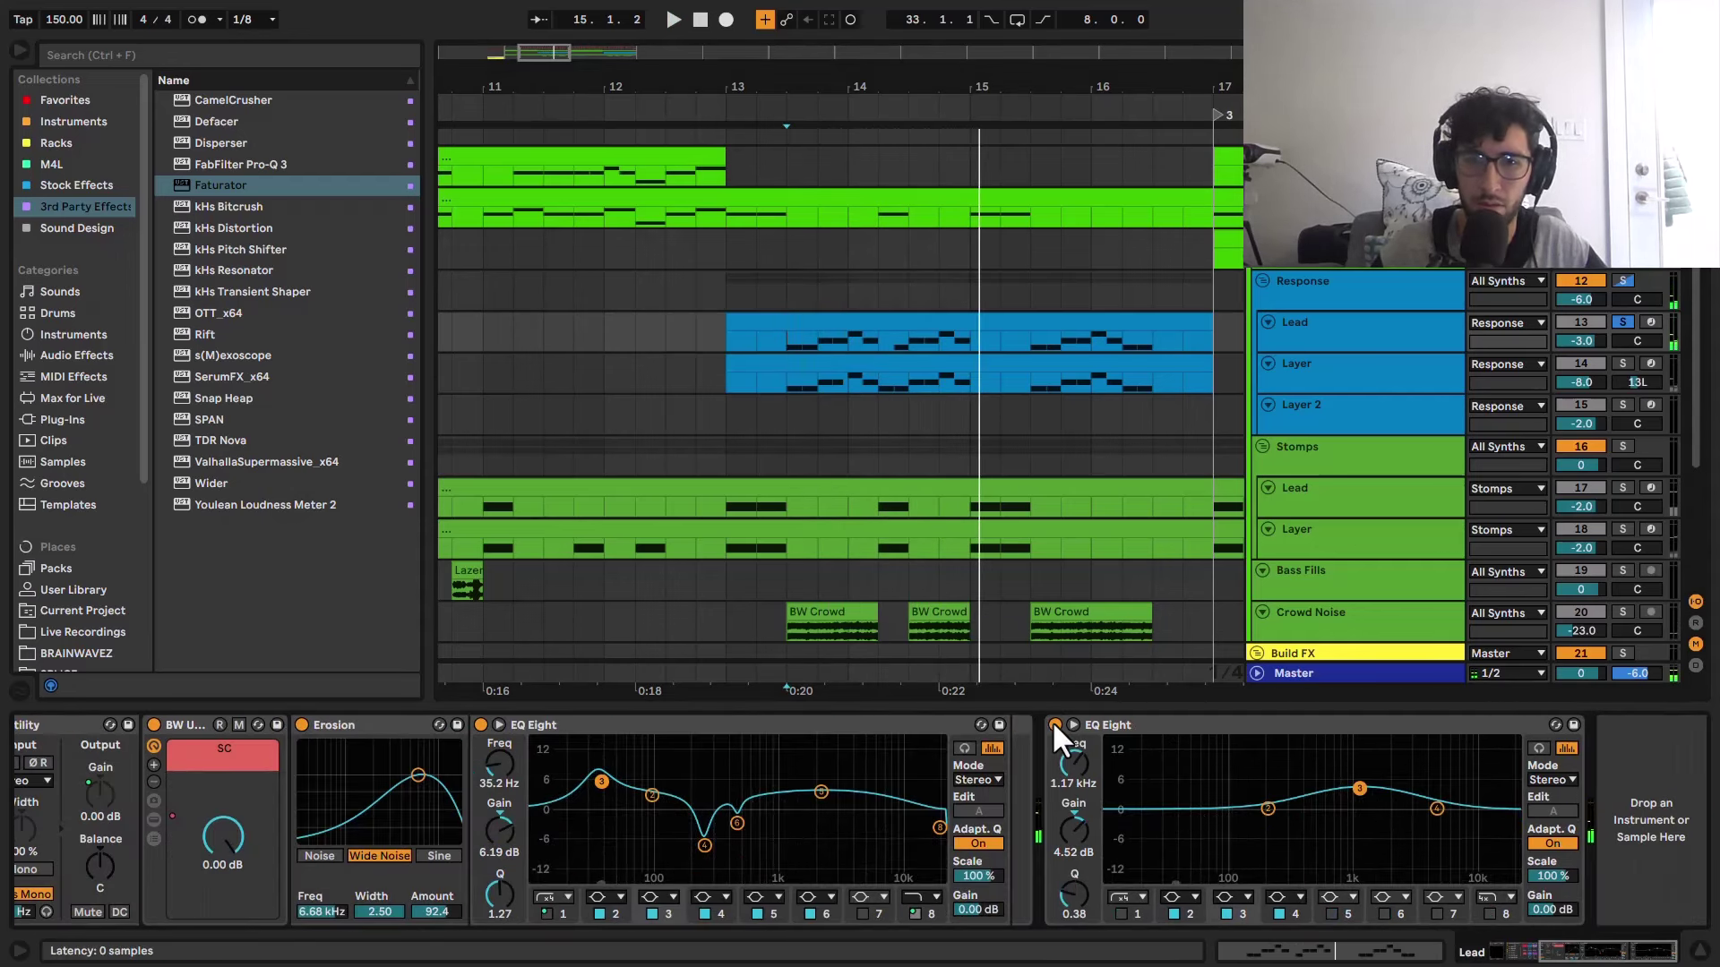
{"action": "left_click", "coordinate": [1056, 725]}
{"action": "left_click", "coordinate": [481, 724]}
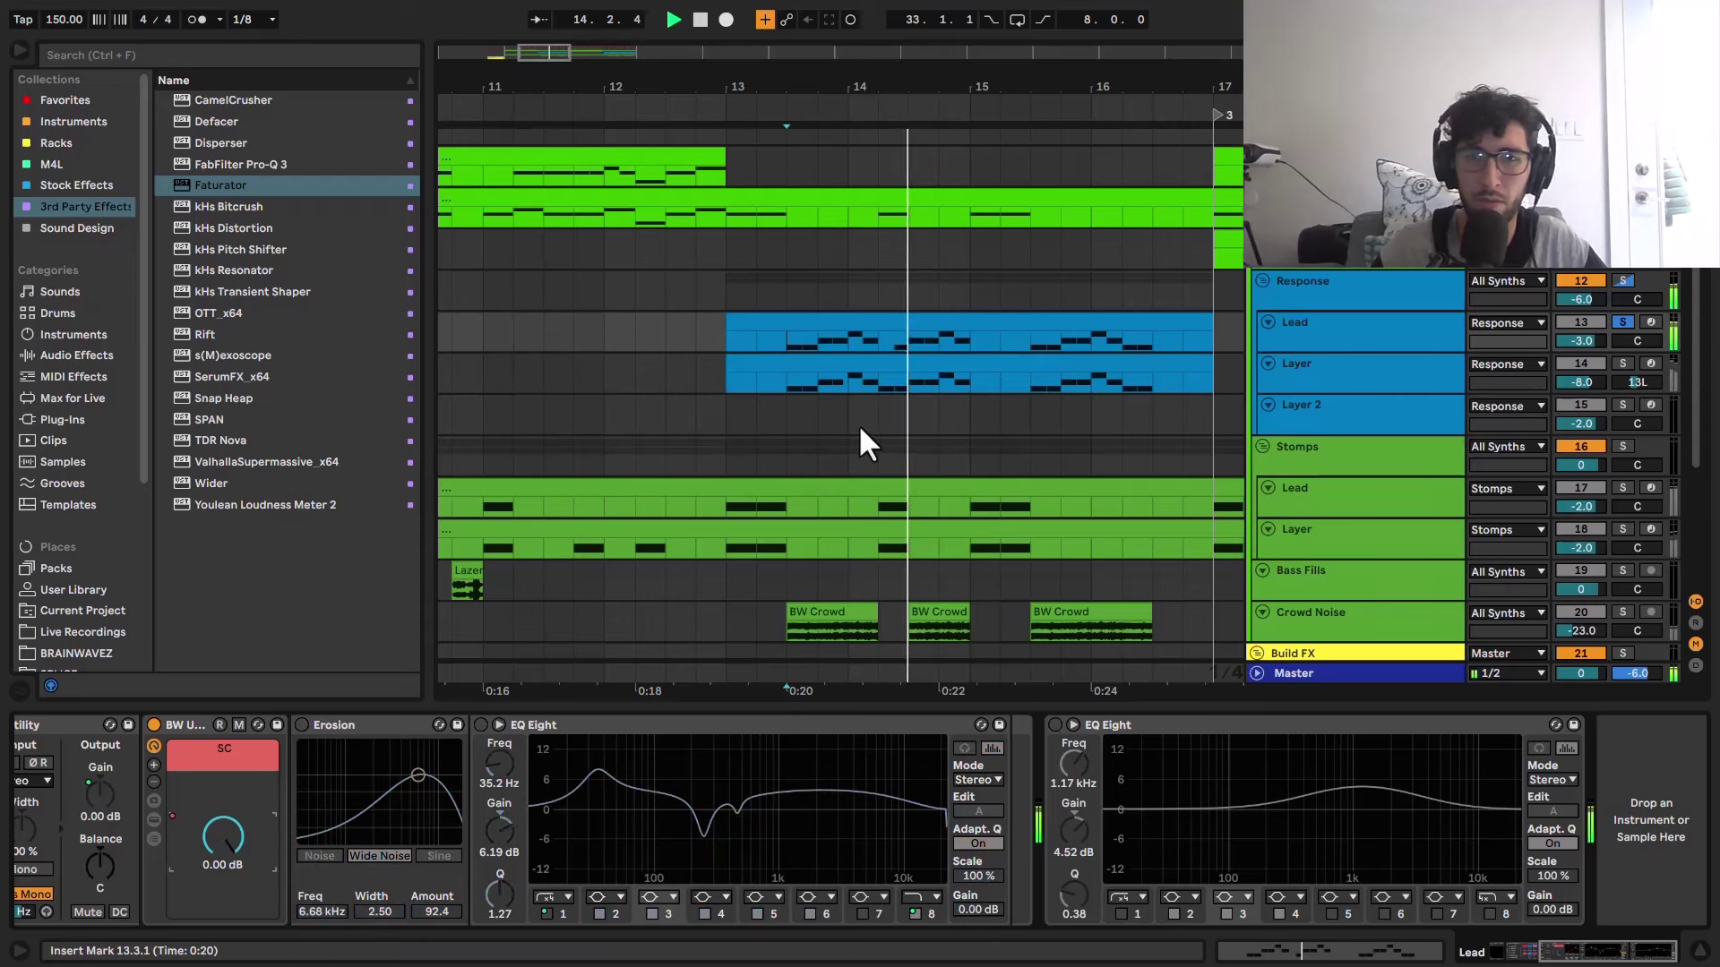
{"action": "key", "text": "space"}
Step: Examine how the Response Lead's notes at bars 13 to 17 fit with the Main Lead, Stomps and Crowd Noise clips
{"action": "scroll", "coordinate": [871, 369], "scroll_direction": "down", "scroll_amount": 5}
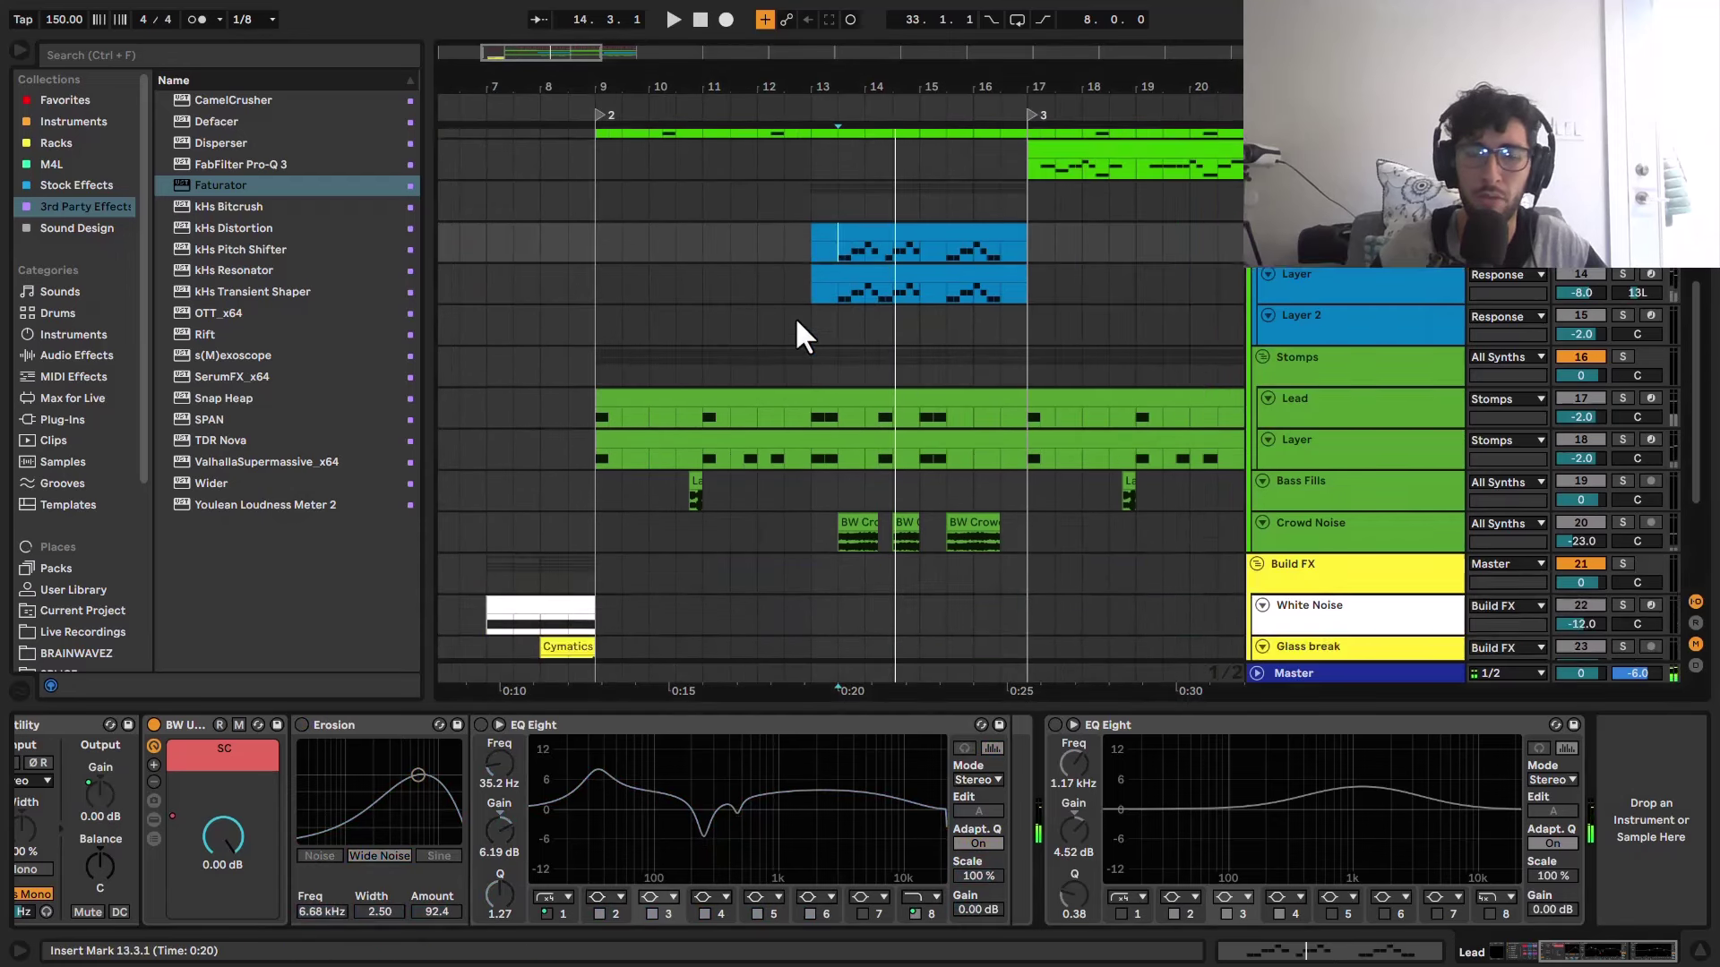
{"action": "scroll", "coordinate": [867, 364], "scroll_direction": "up", "scroll_amount": 5}
{"action": "scroll", "coordinate": [800, 331], "scroll_direction": "down", "scroll_amount": 2}
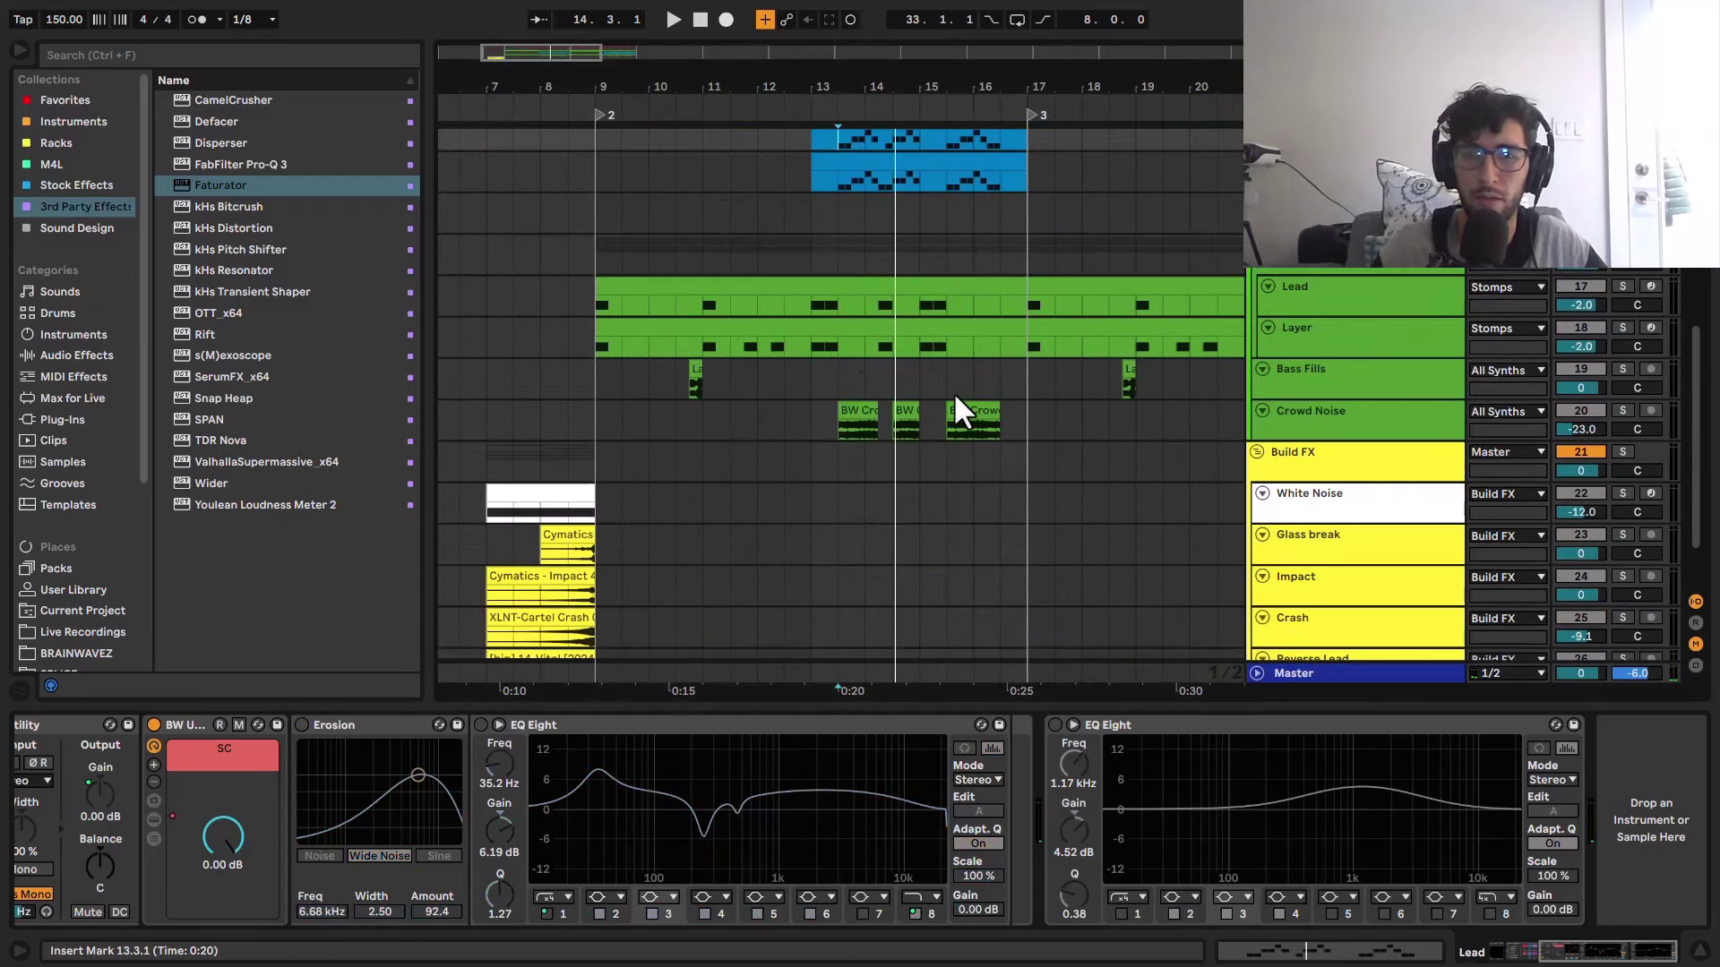
{"action": "scroll", "coordinate": [953, 391], "scroll_direction": "up", "scroll_amount": 2}
{"action": "left_click", "coordinate": [702, 206]}
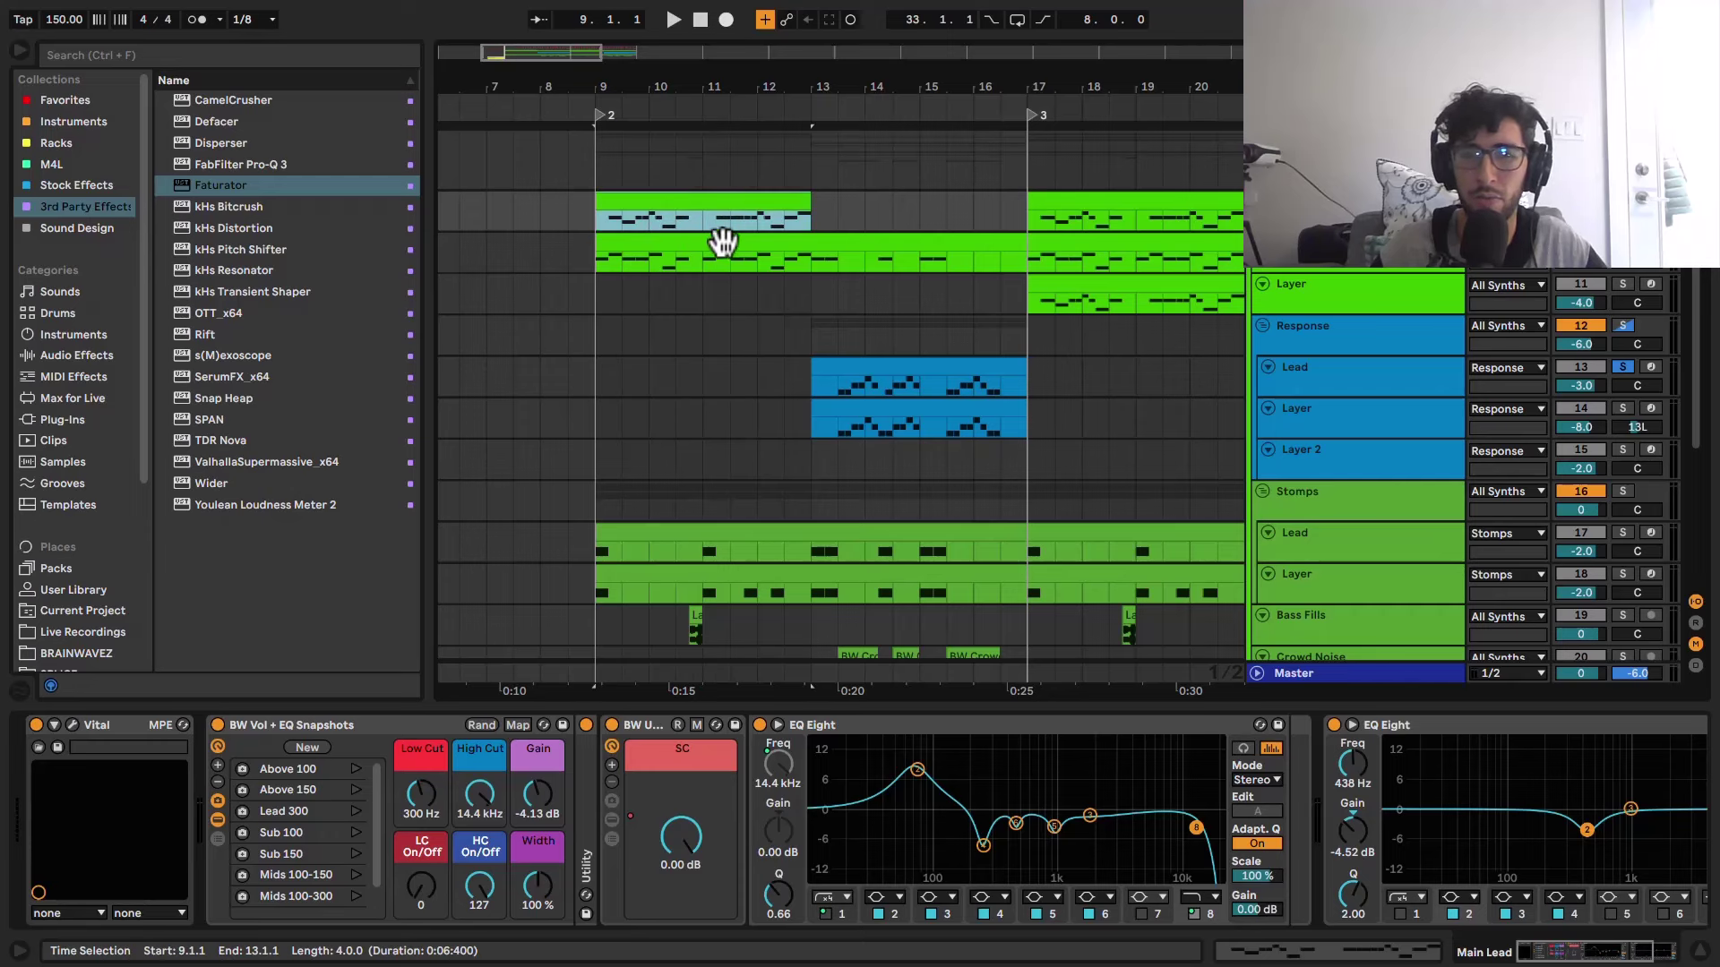
{"action": "scroll", "coordinate": [732, 261], "scroll_direction": "down", "scroll_amount": 2}
{"action": "scroll", "coordinate": [966, 283], "scroll_direction": "up", "scroll_amount": 1}
{"action": "left_click", "coordinate": [838, 315]}
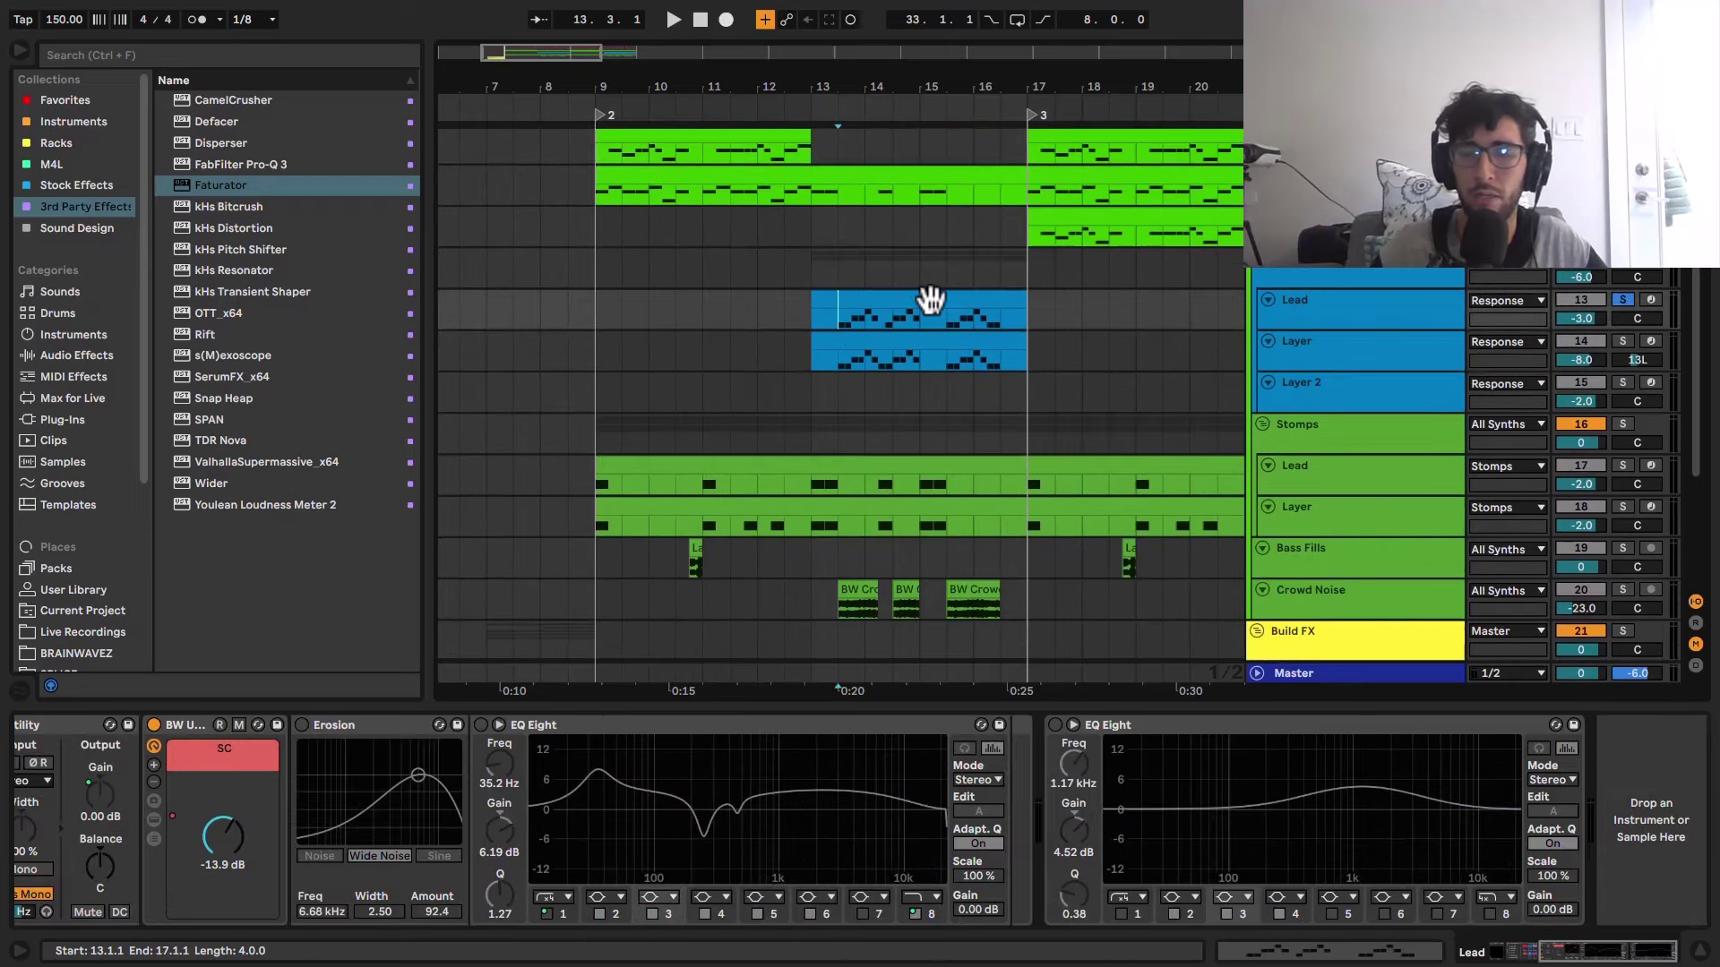
{"action": "scroll", "coordinate": [872, 373], "scroll_direction": "up", "scroll_amount": 3, "text": "ctrl"}
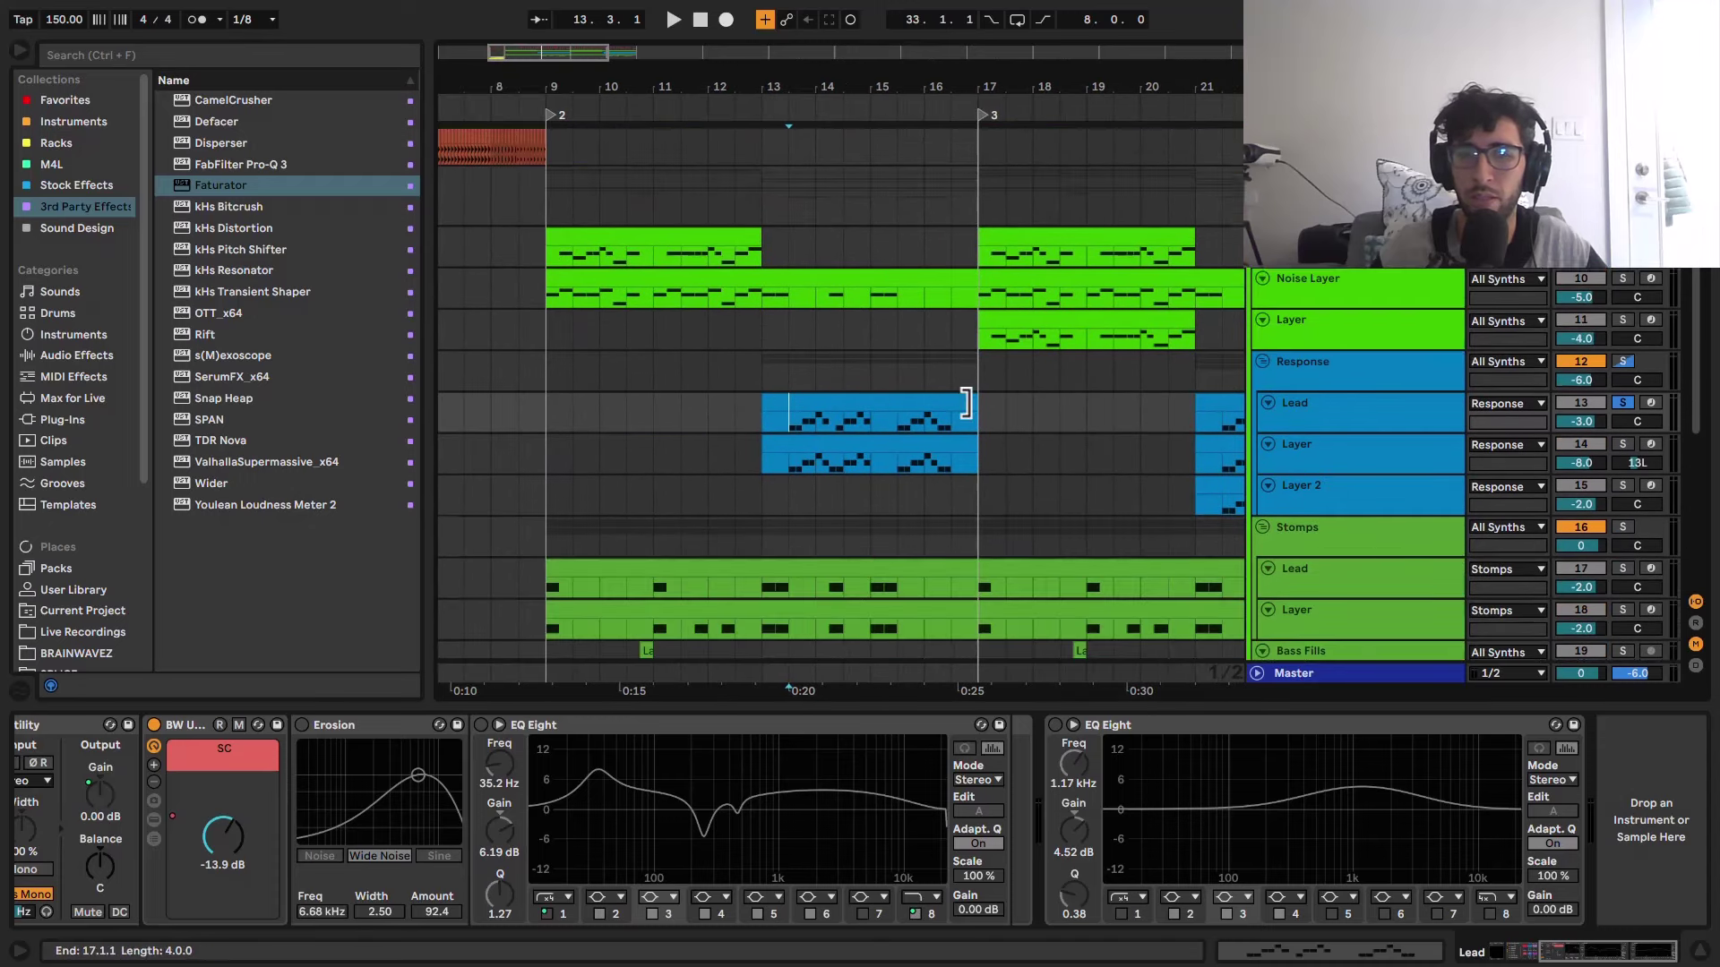
{"action": "scroll", "coordinate": [715, 367], "scroll_direction": "up", "scroll_amount": 1, "text": "ctrl"}
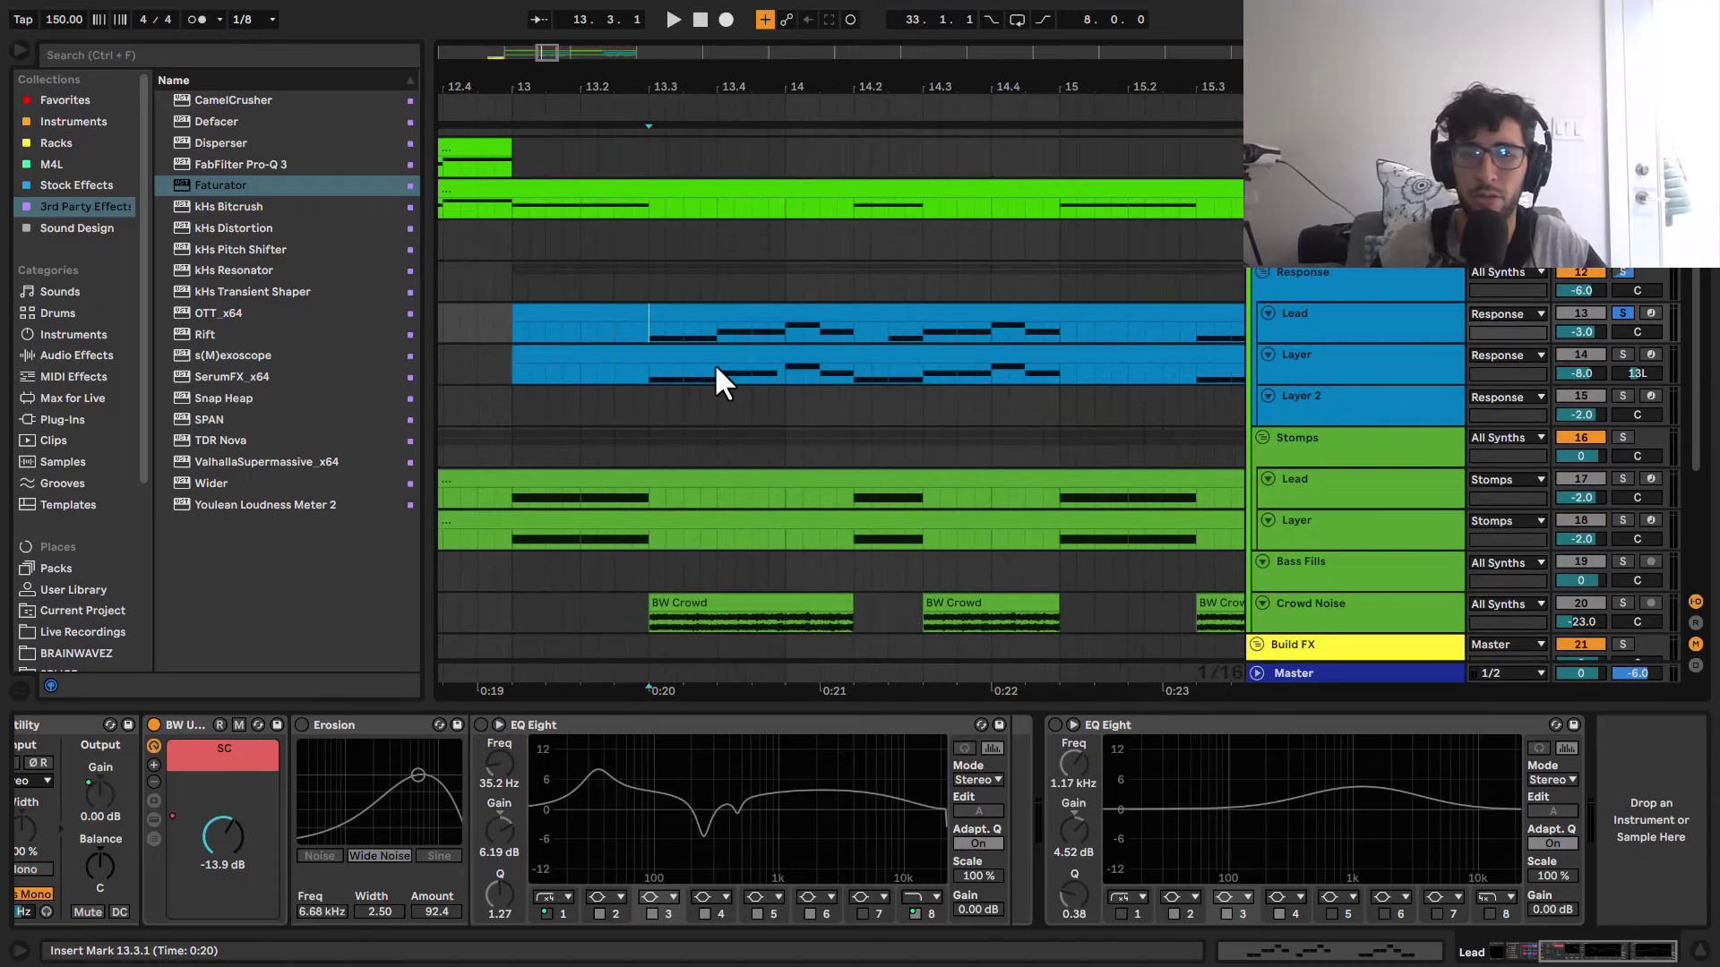
{"action": "scroll", "coordinate": [713, 363], "scroll_direction": "down", "scroll_amount": 4, "text": "ctrl"}
{"action": "left_click", "coordinate": [709, 325]}
{"action": "scroll", "coordinate": [713, 320], "scroll_direction": "up", "scroll_amount": 3, "text": "ctrl"}
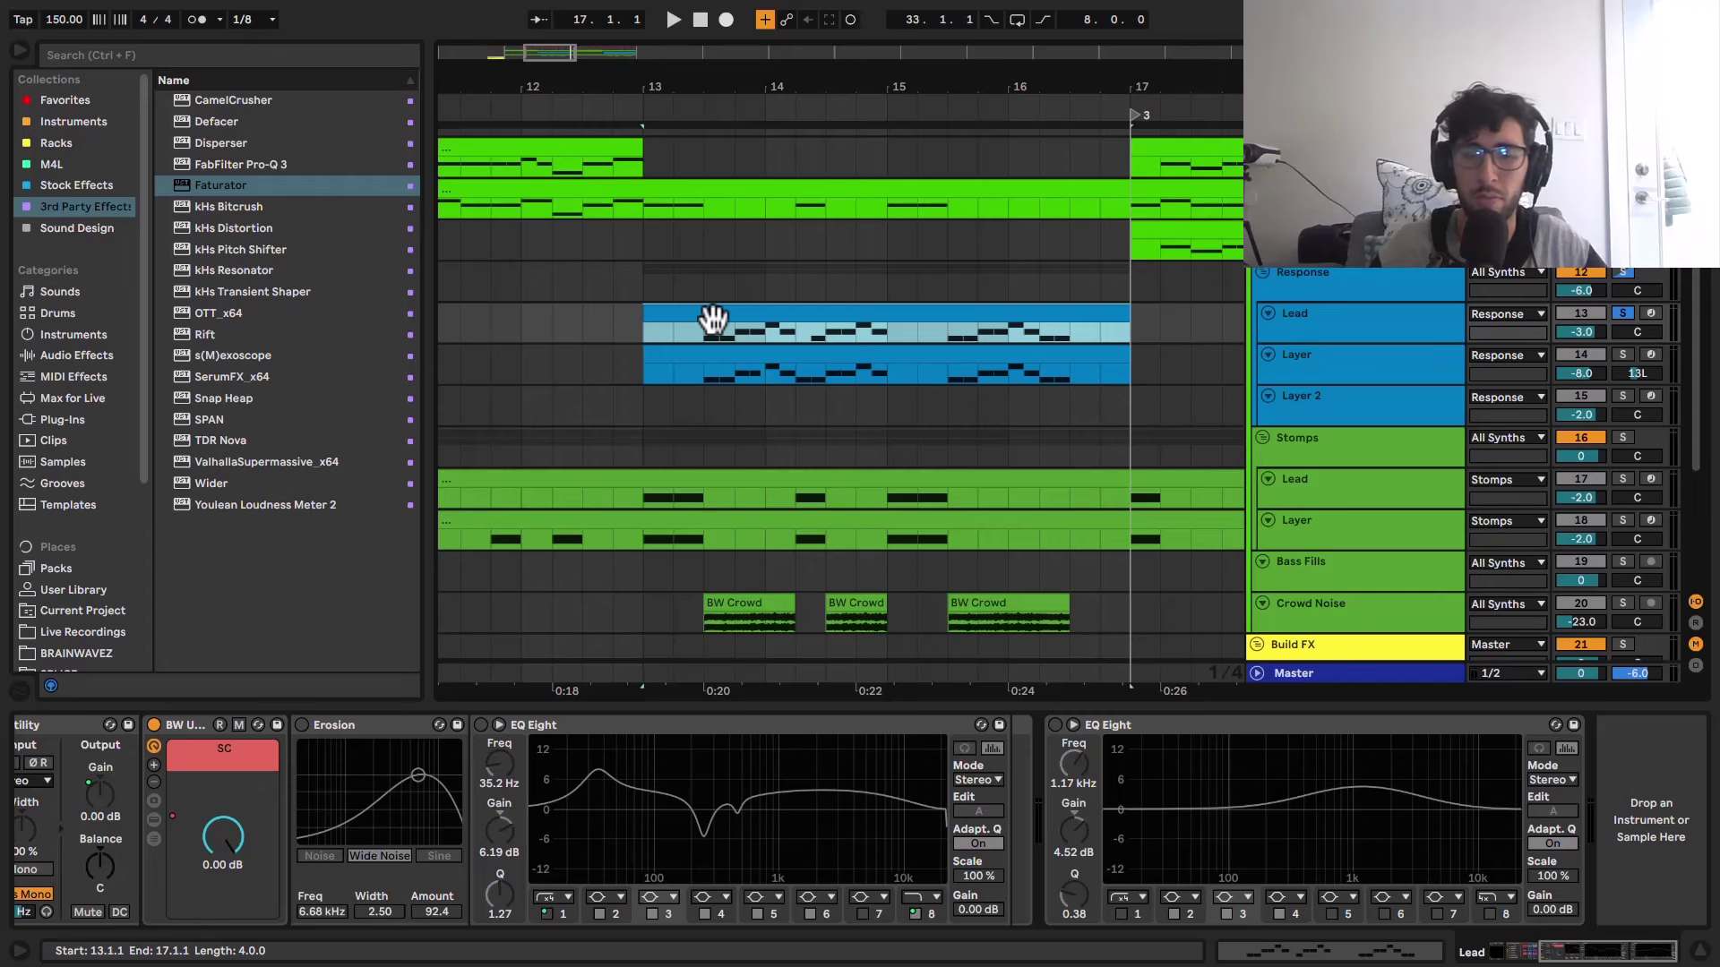
Step: Compare the placement of the Response, Stomps and Crowd Noise clips across bars 9 to 25, including the start of the Response at bar 13
{"action": "scroll", "coordinate": [711, 324], "scroll_direction": "down", "scroll_amount": 3, "text": "ctrl"}
{"action": "scroll", "coordinate": [818, 340], "scroll_direction": "down", "scroll_amount": 4}
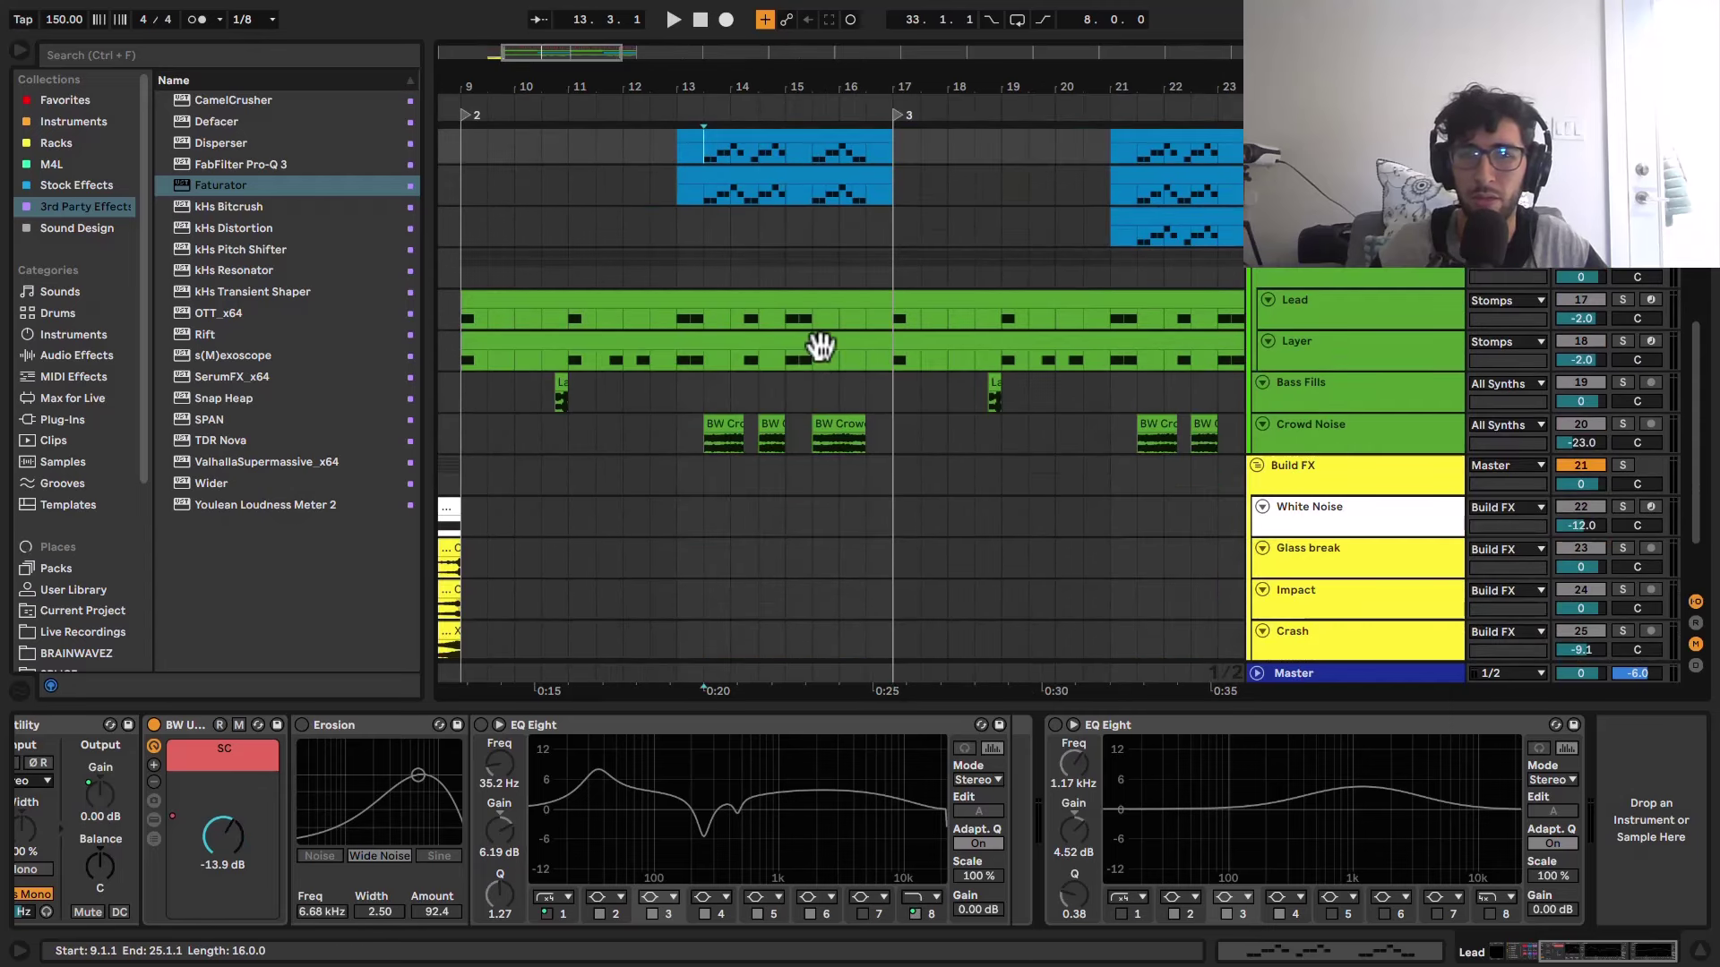
{"action": "scroll", "coordinate": [686, 358], "scroll_direction": "up", "scroll_amount": 3}
{"action": "scroll", "coordinate": [690, 360], "scroll_direction": "up", "scroll_amount": 3, "text": "ctrl"}
{"action": "scroll", "coordinate": [717, 362], "scroll_direction": "up", "scroll_amount": 2}
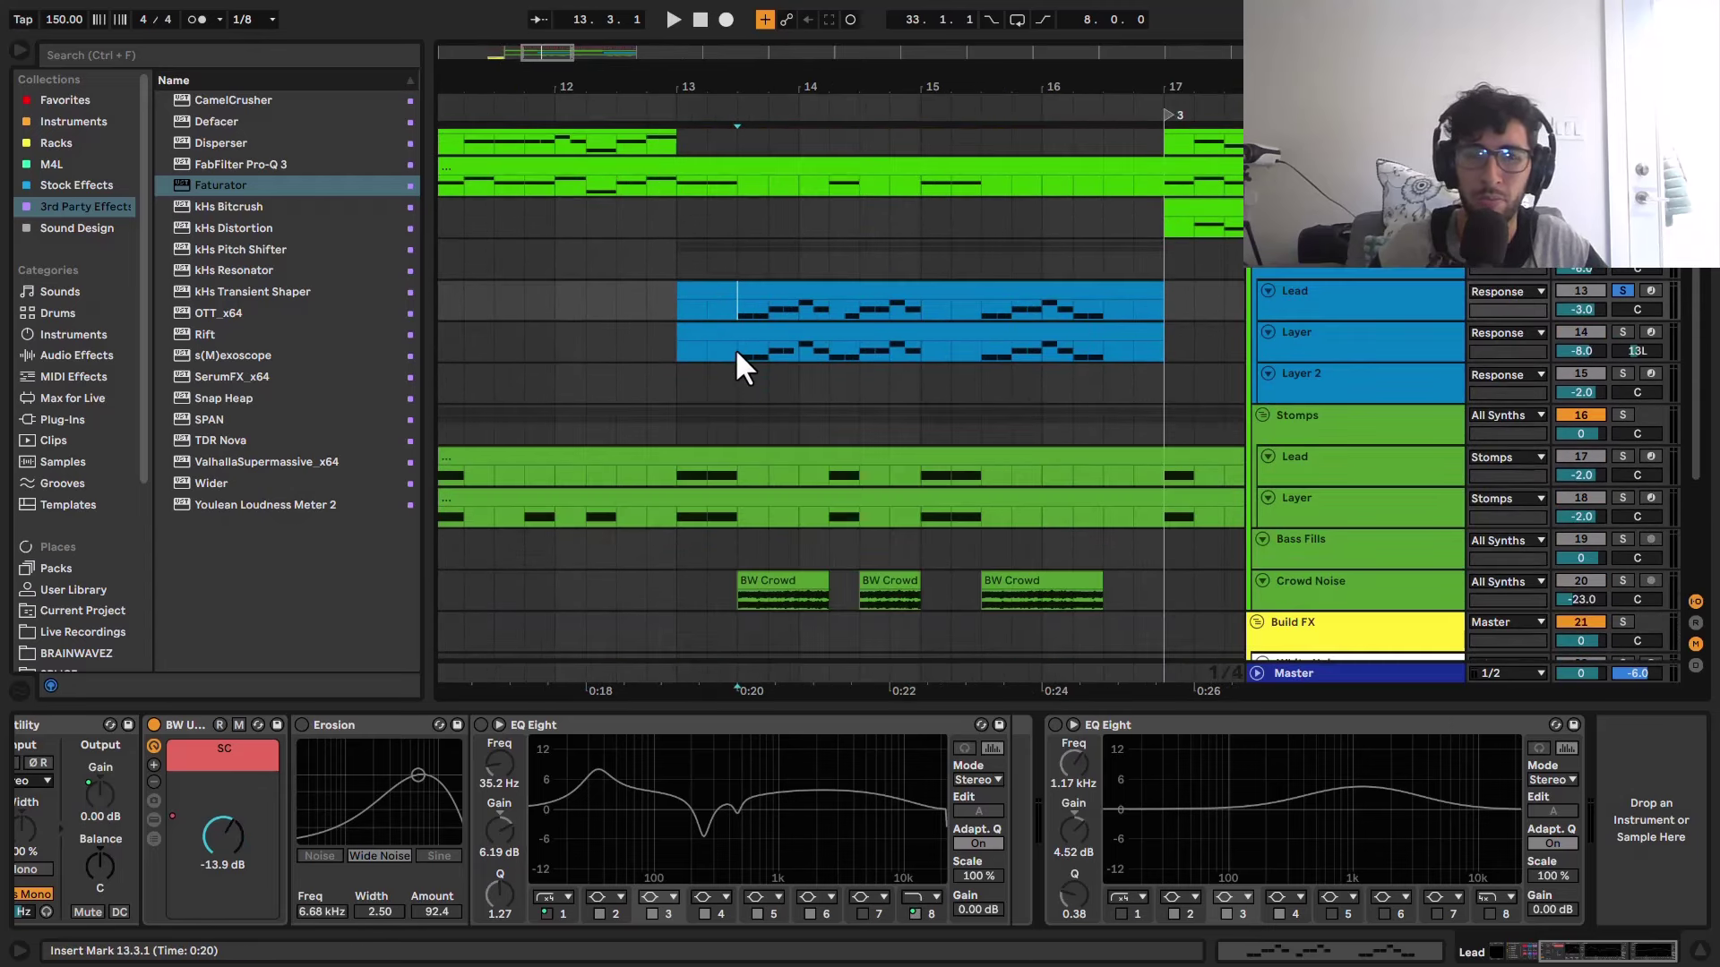
{"action": "scroll", "coordinate": [735, 347], "scroll_direction": "down", "scroll_amount": 3, "text": "ctrl"}
{"action": "scroll", "coordinate": [787, 298], "scroll_direction": "up", "scroll_amount": 1, "text": "ctrl"}
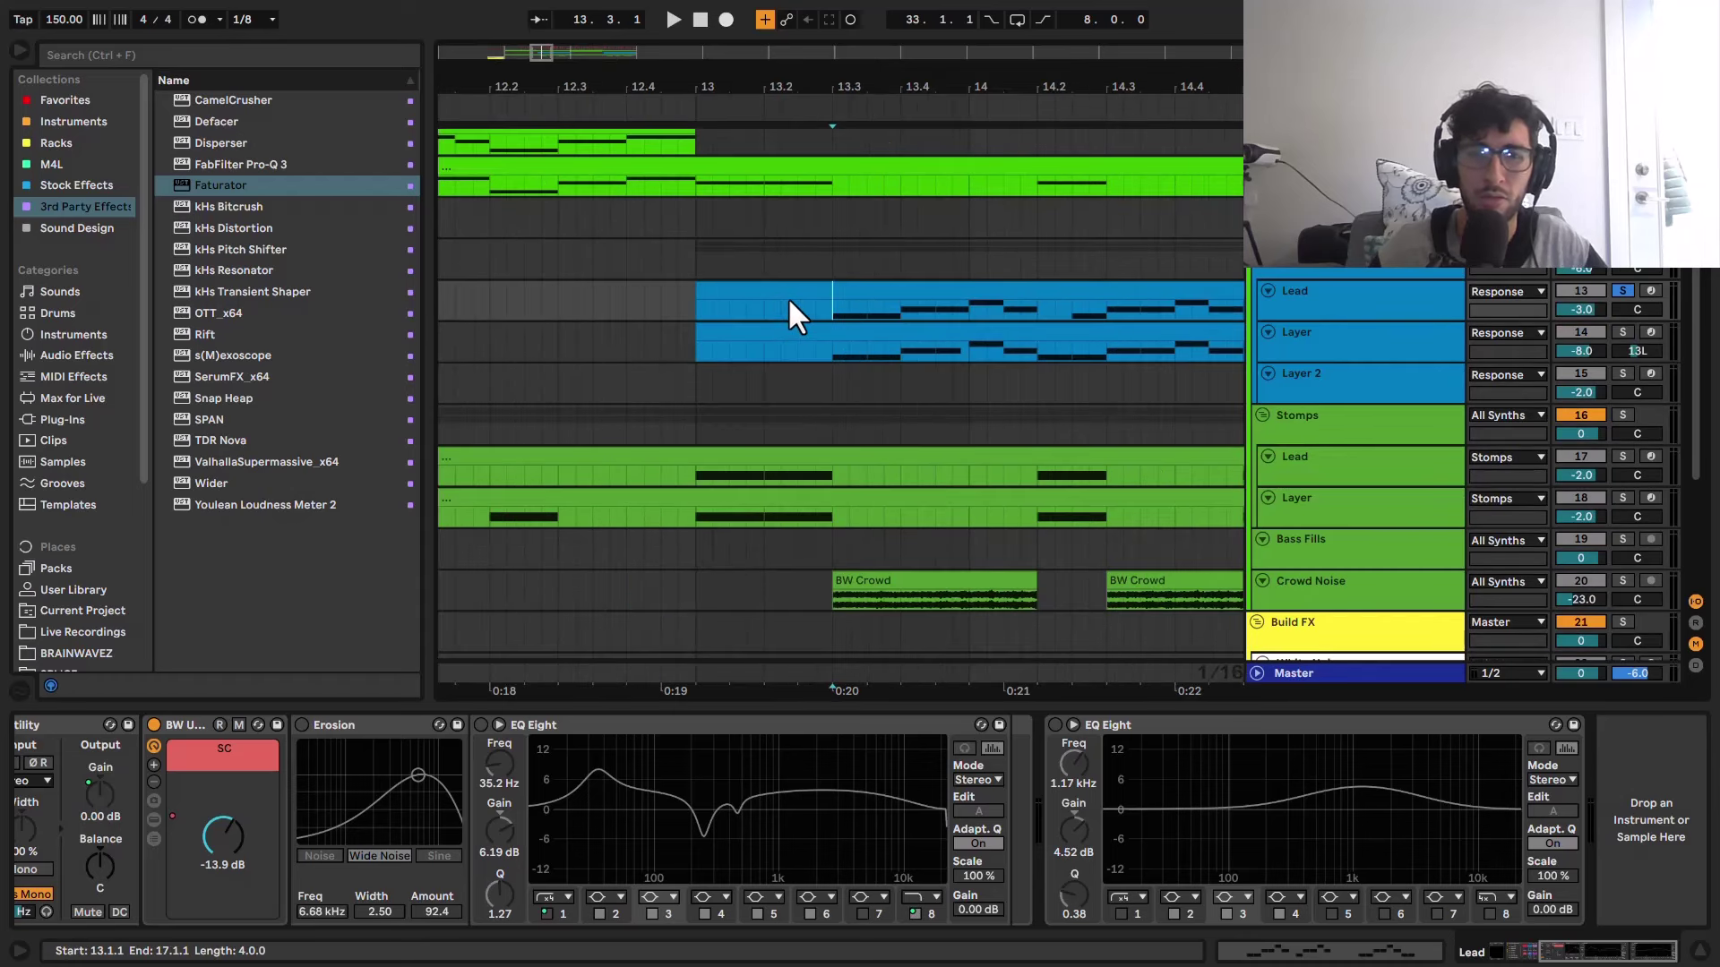
{"action": "scroll", "coordinate": [787, 298], "scroll_direction": "down", "scroll_amount": 1, "text": "ctrl"}
Step: Open the Response Lead's Vital synth and review its oscillator settings and effects chain
{"action": "left_click", "coordinate": [1434, 312]}
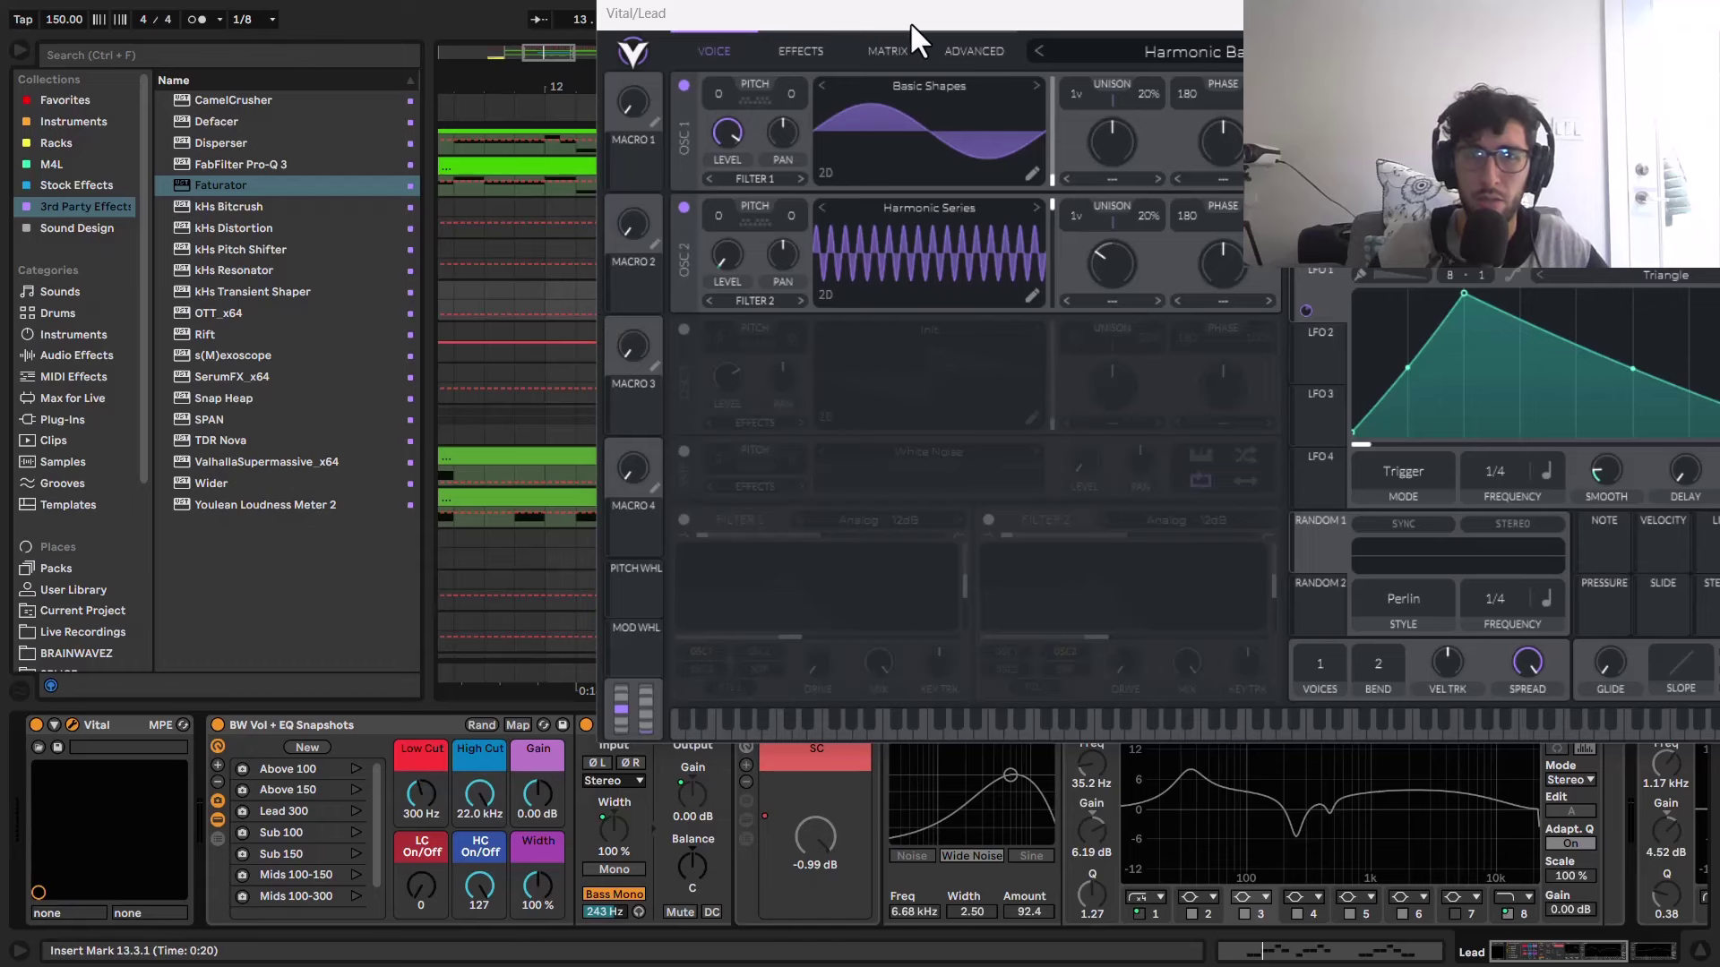
{"action": "left_click_drag", "start_coordinate": [910, 14], "coordinate": [769, 76]}
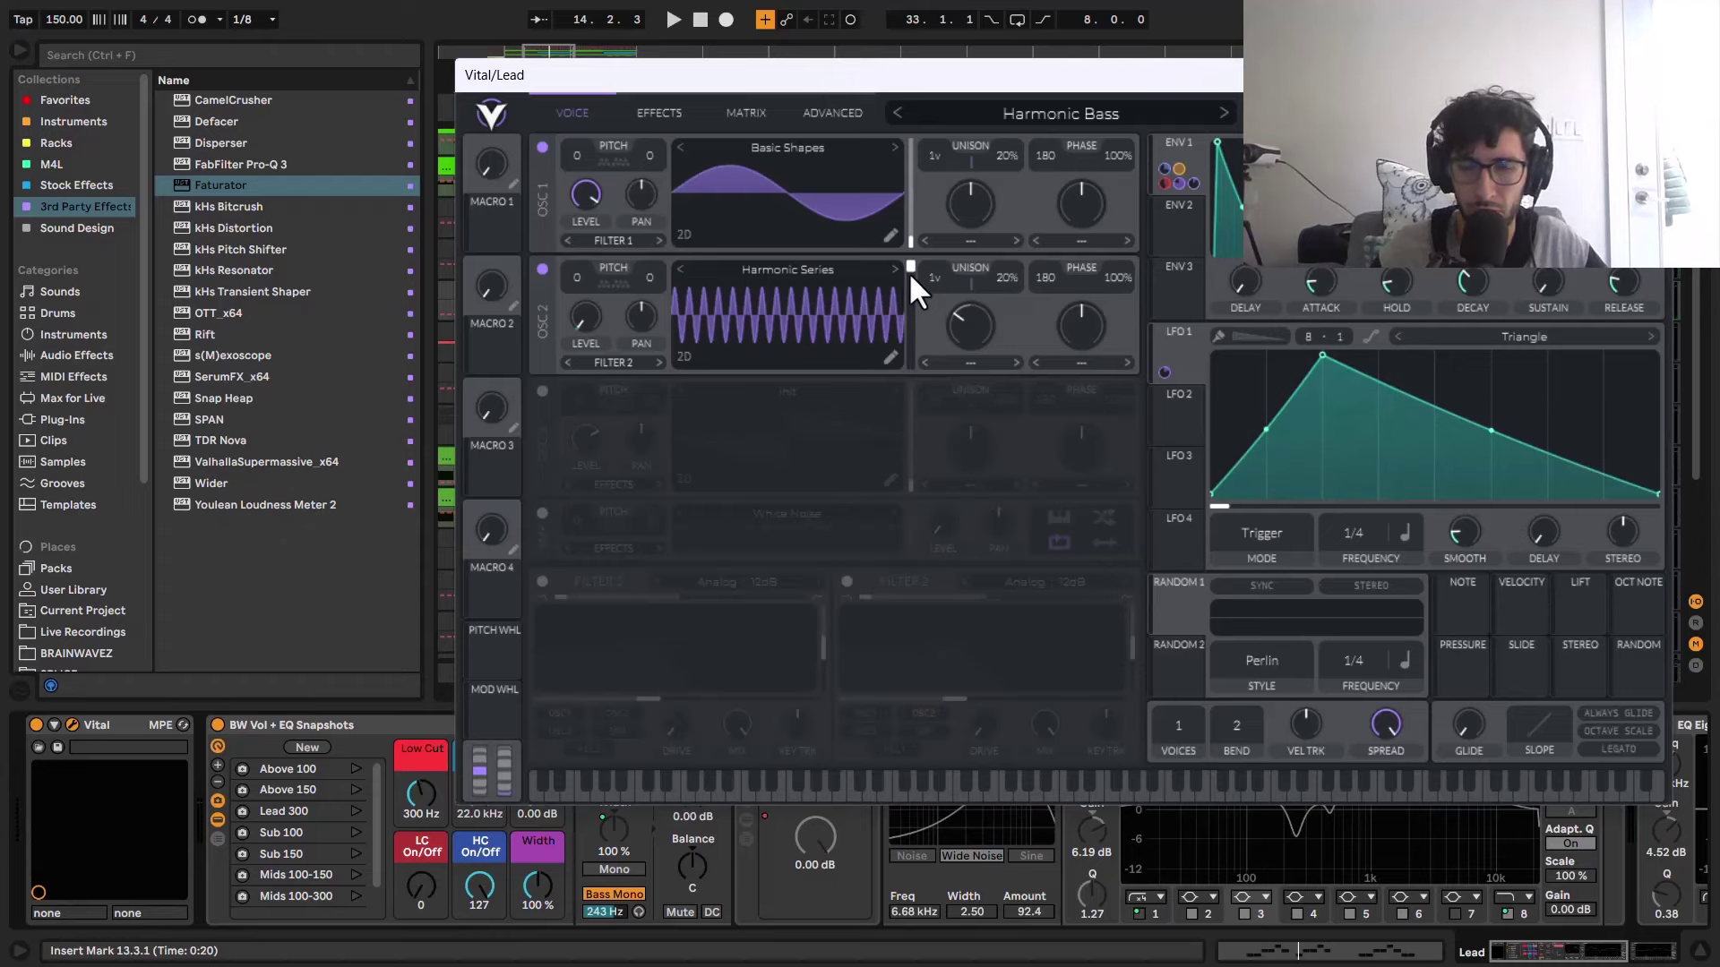
{"action": "left_click_drag", "start_coordinate": [607, 88], "coordinate": [550, 91]}
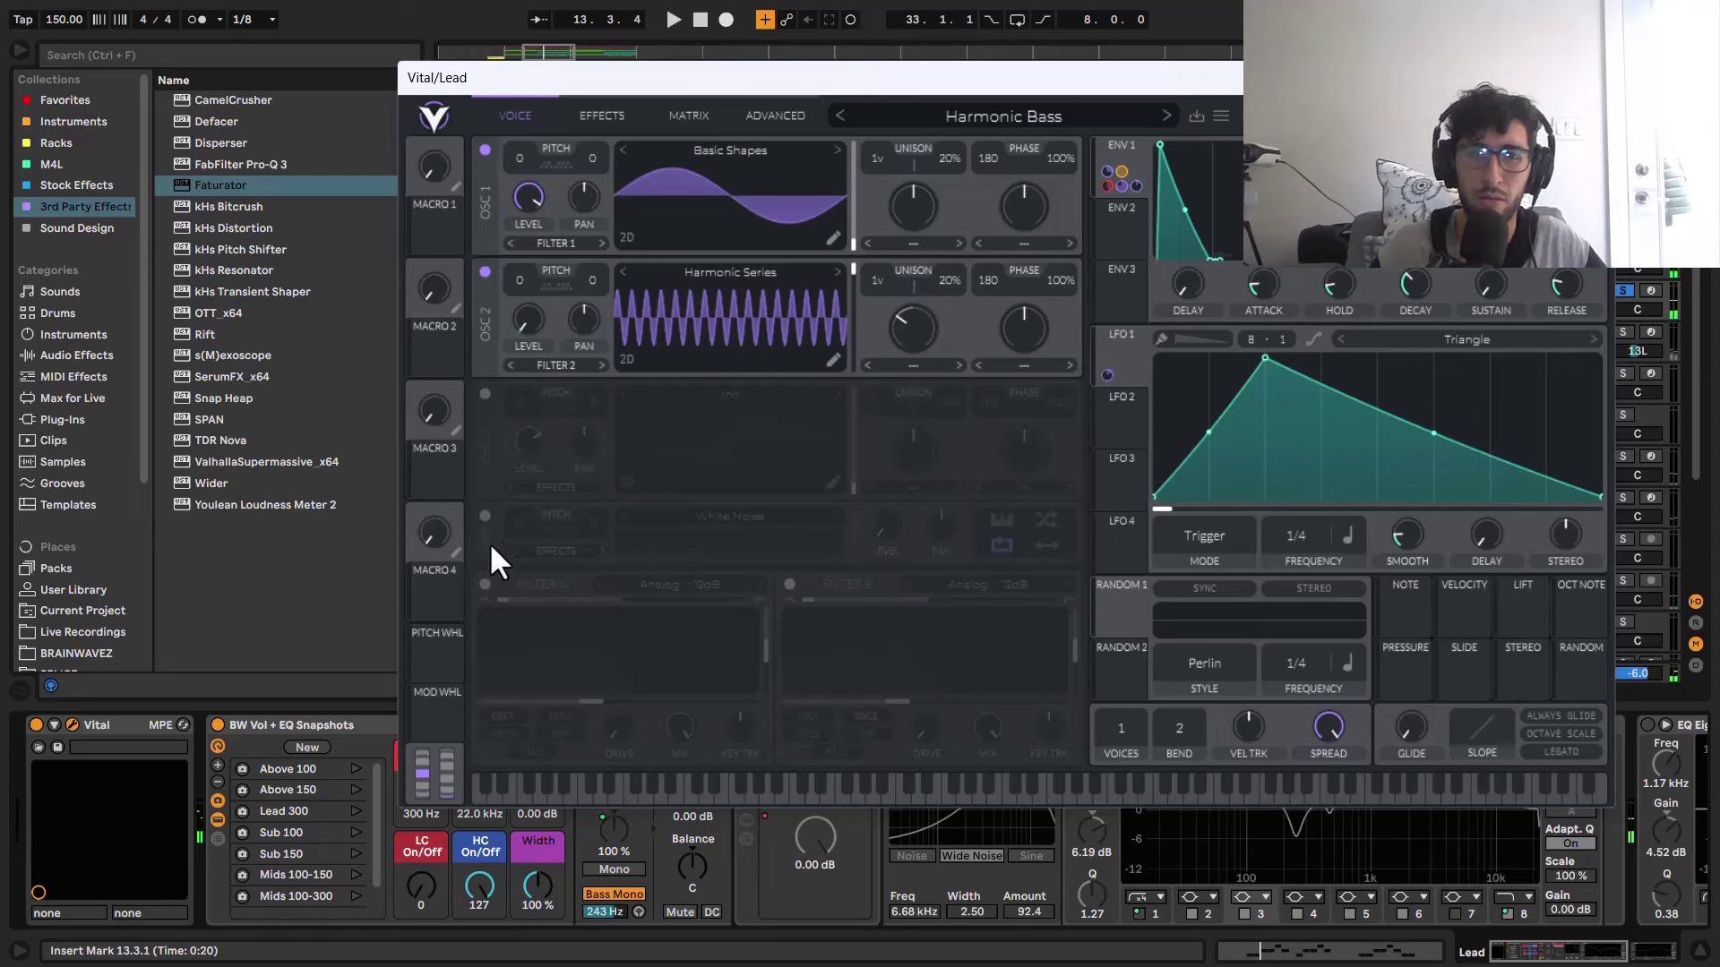
{"action": "left_click", "coordinate": [601, 116]}
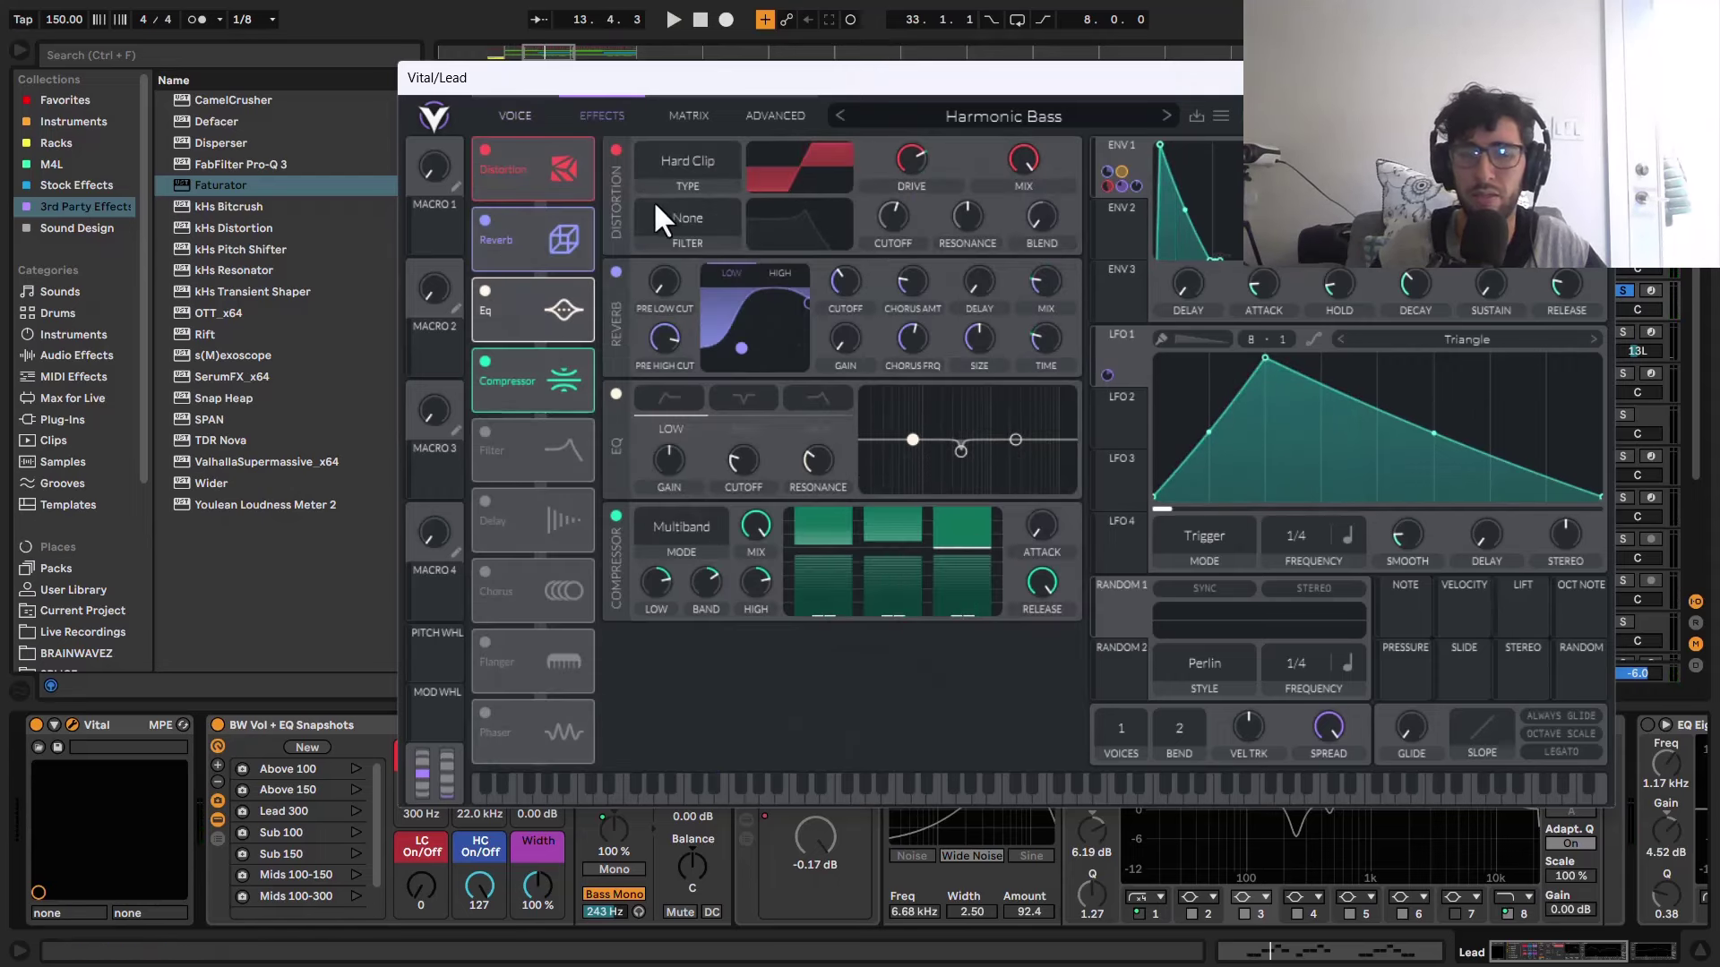
Step: Play the Response Lead with Vital's distortion switched off, and play it again with the distortion back on
{"action": "key", "text": "space"}
{"action": "left_click", "coordinate": [485, 150]}
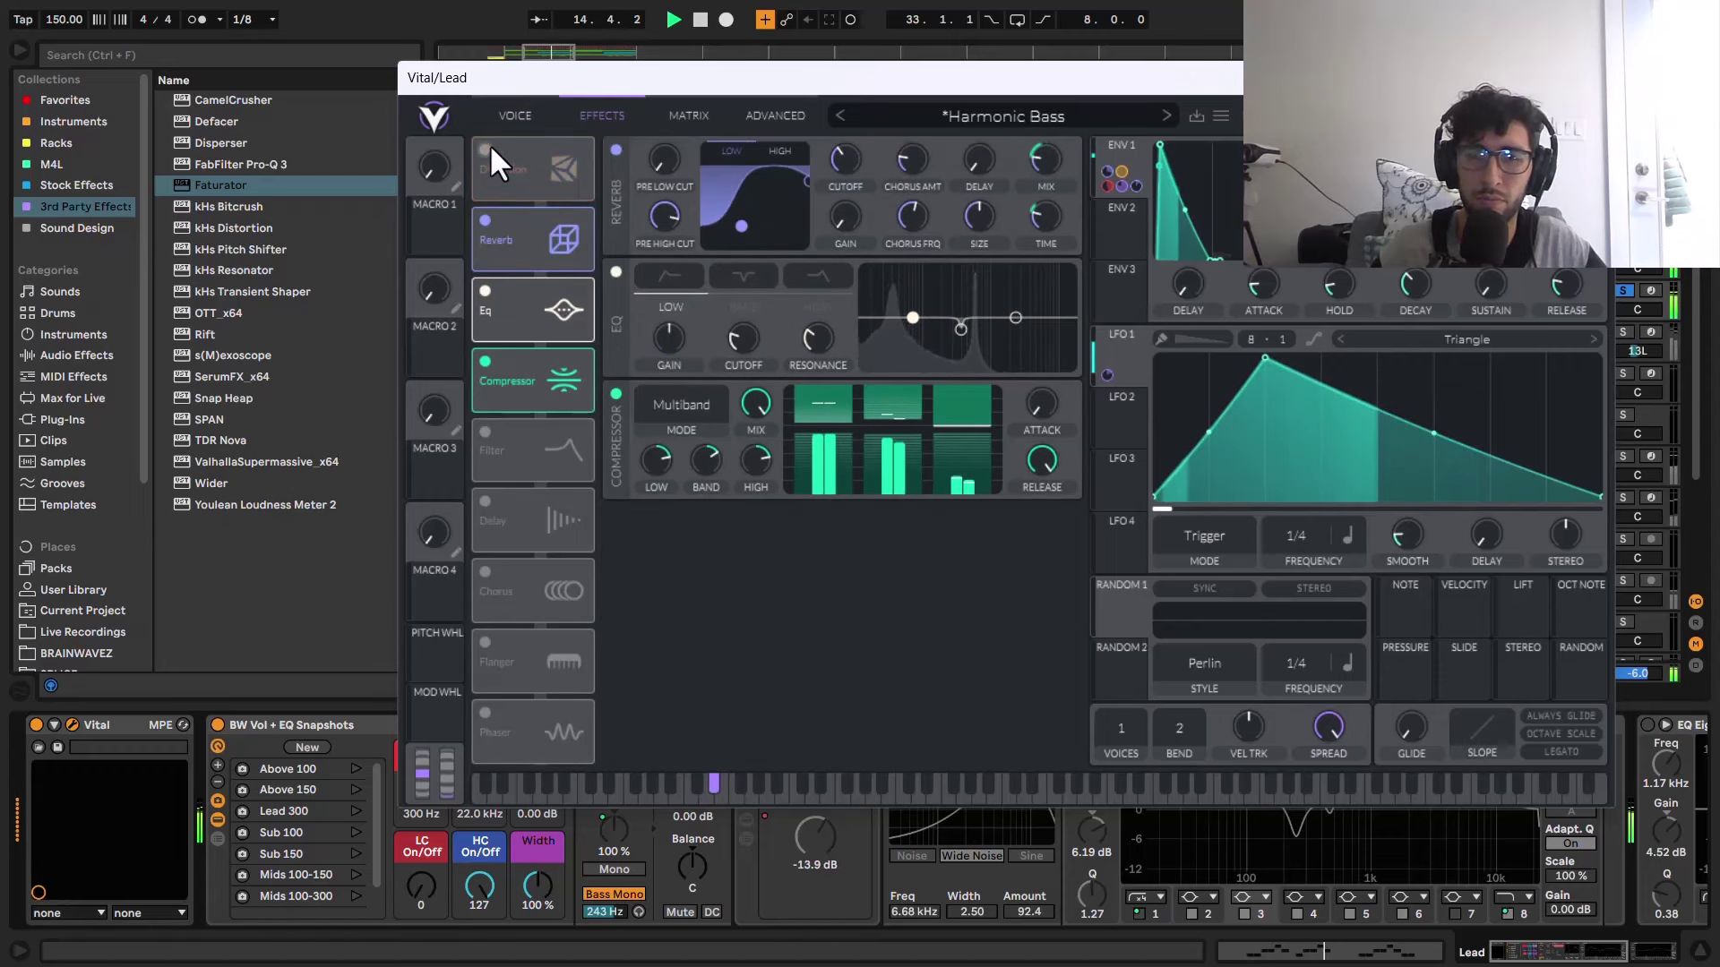
{"action": "key", "text": "space"}
{"action": "left_click", "coordinate": [485, 150]}
{"action": "key", "text": "space"}
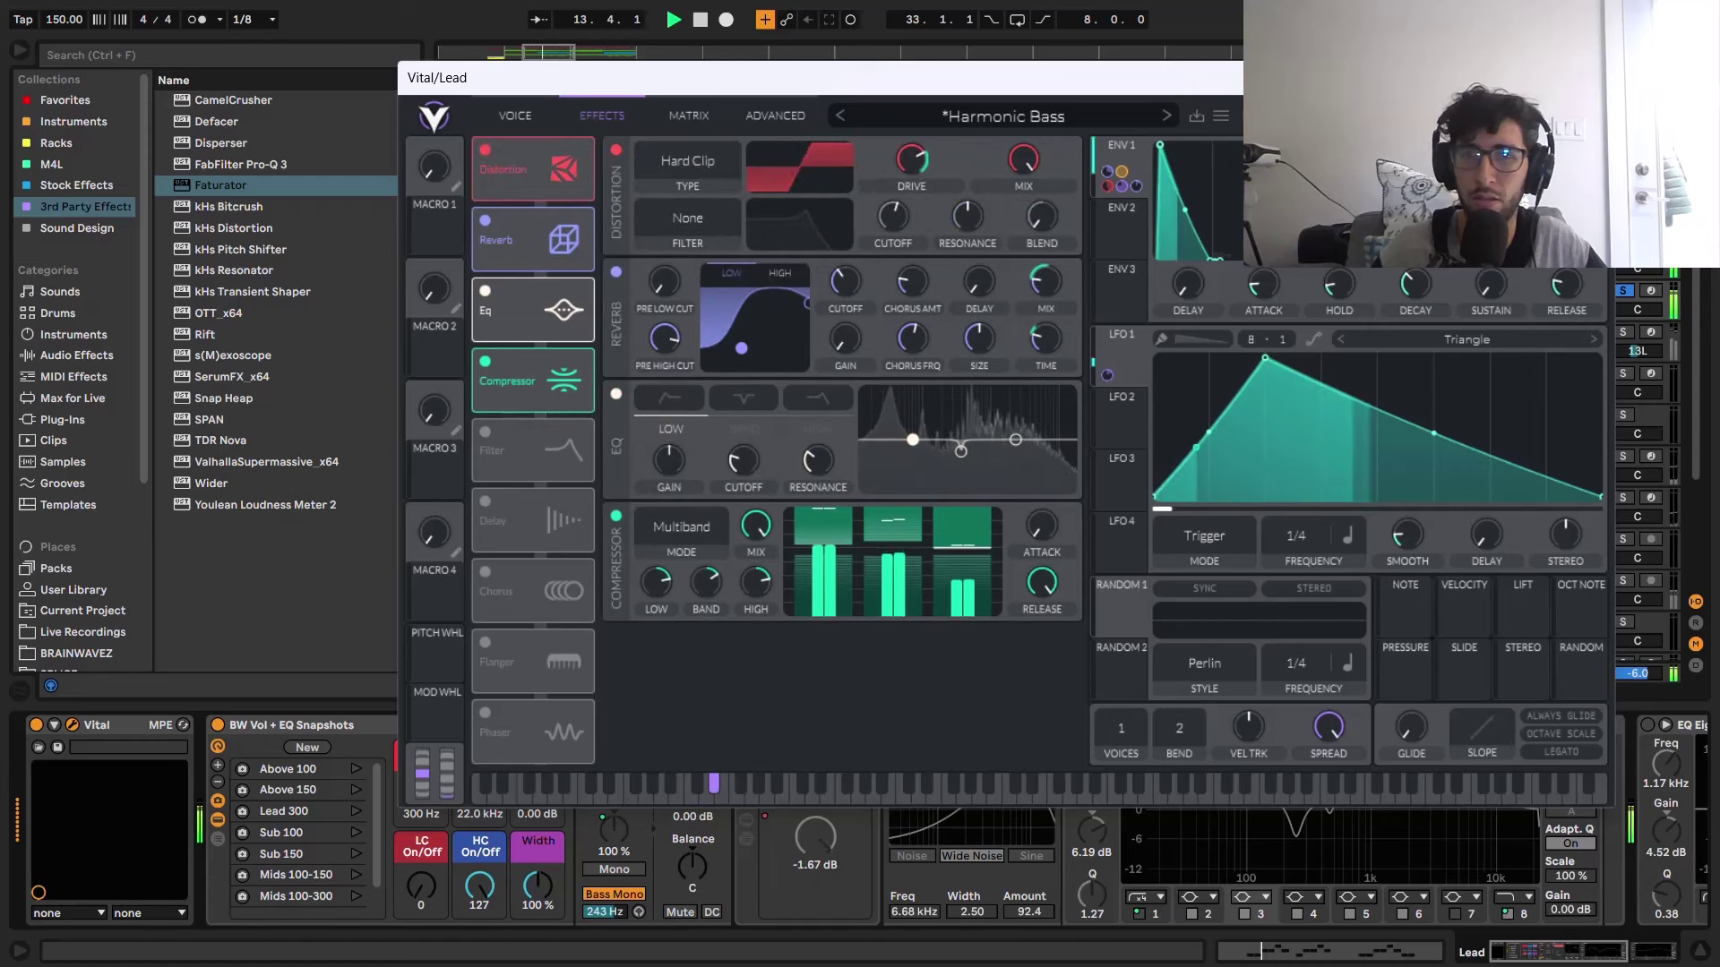
{"action": "key", "text": "space"}
Step: Hide the Vital window, switch the Lead's sidechain utility and Erosion back on, and play the track
{"action": "key", "text": "ctrl+alt+p"}
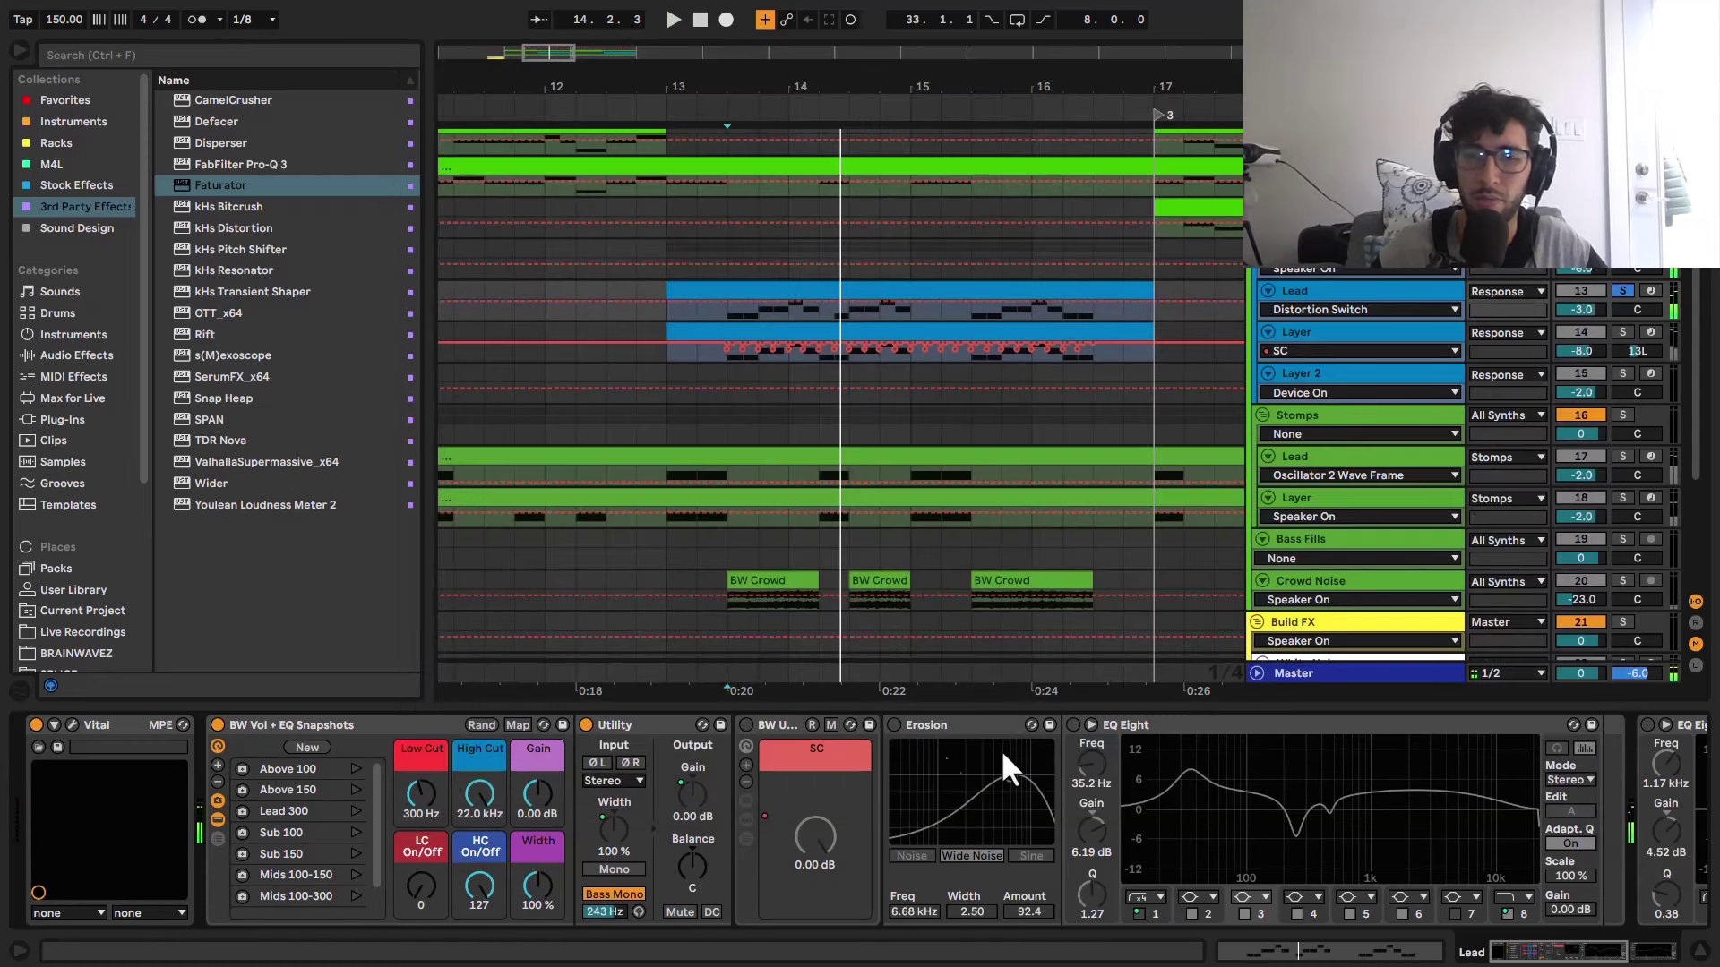
{"action": "left_click", "coordinate": [745, 727]}
{"action": "left_click", "coordinate": [893, 725]}
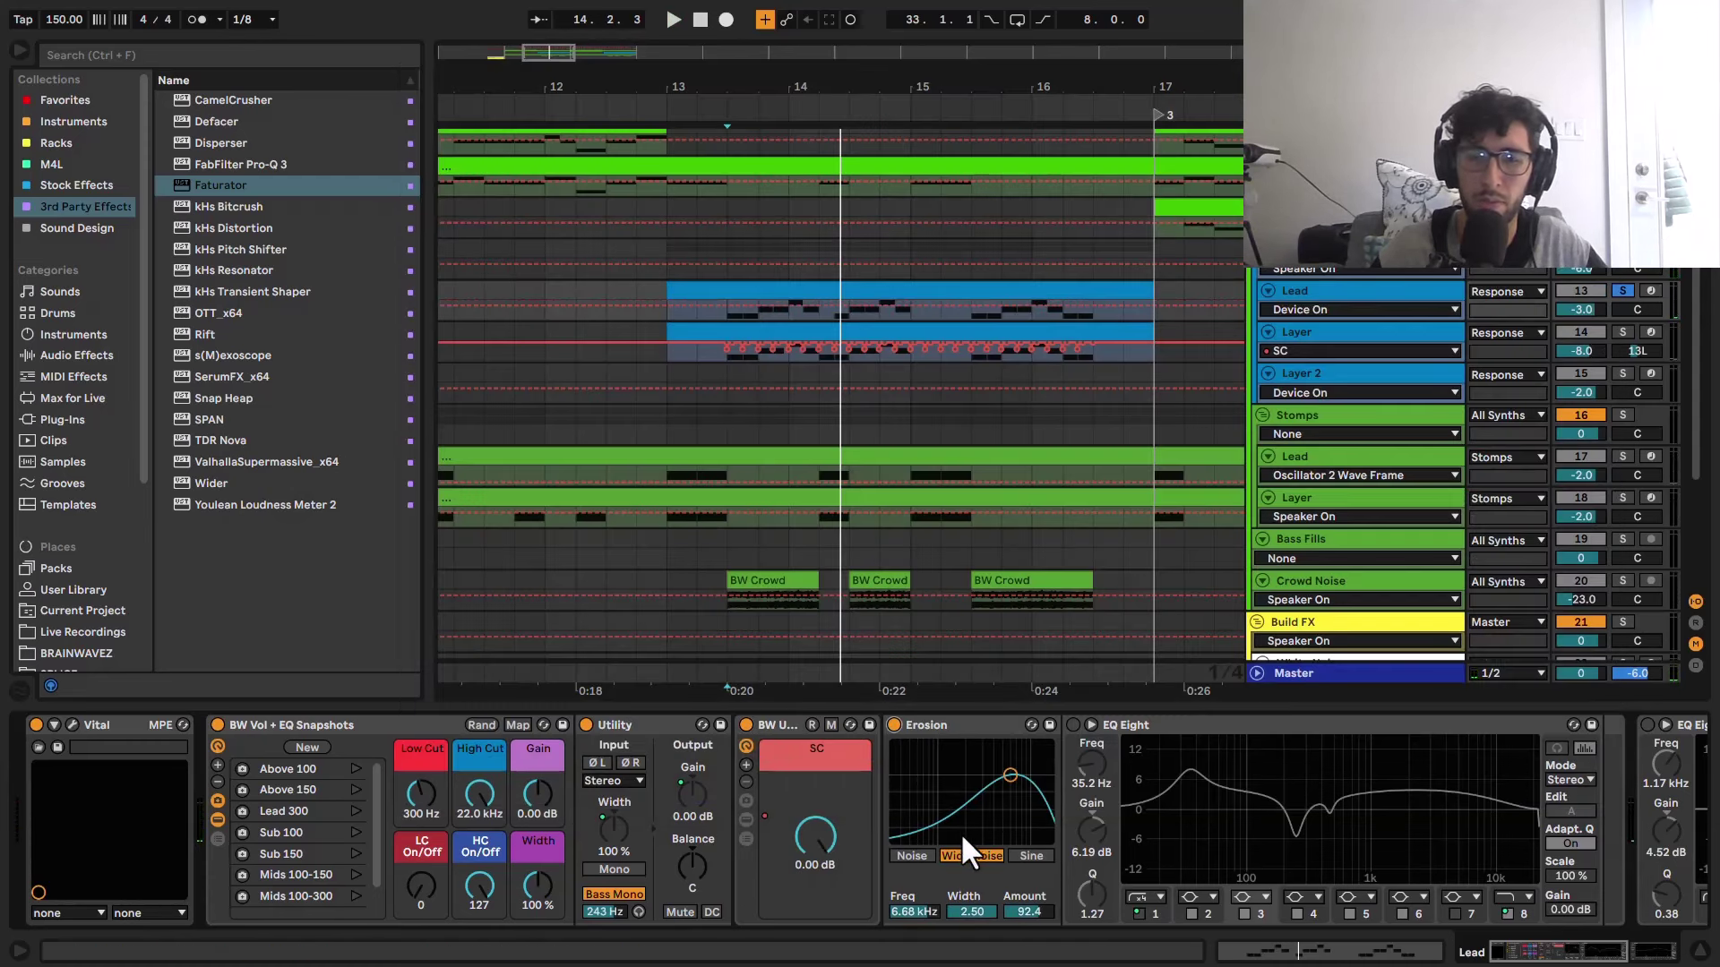
{"action": "key", "text": "space"}
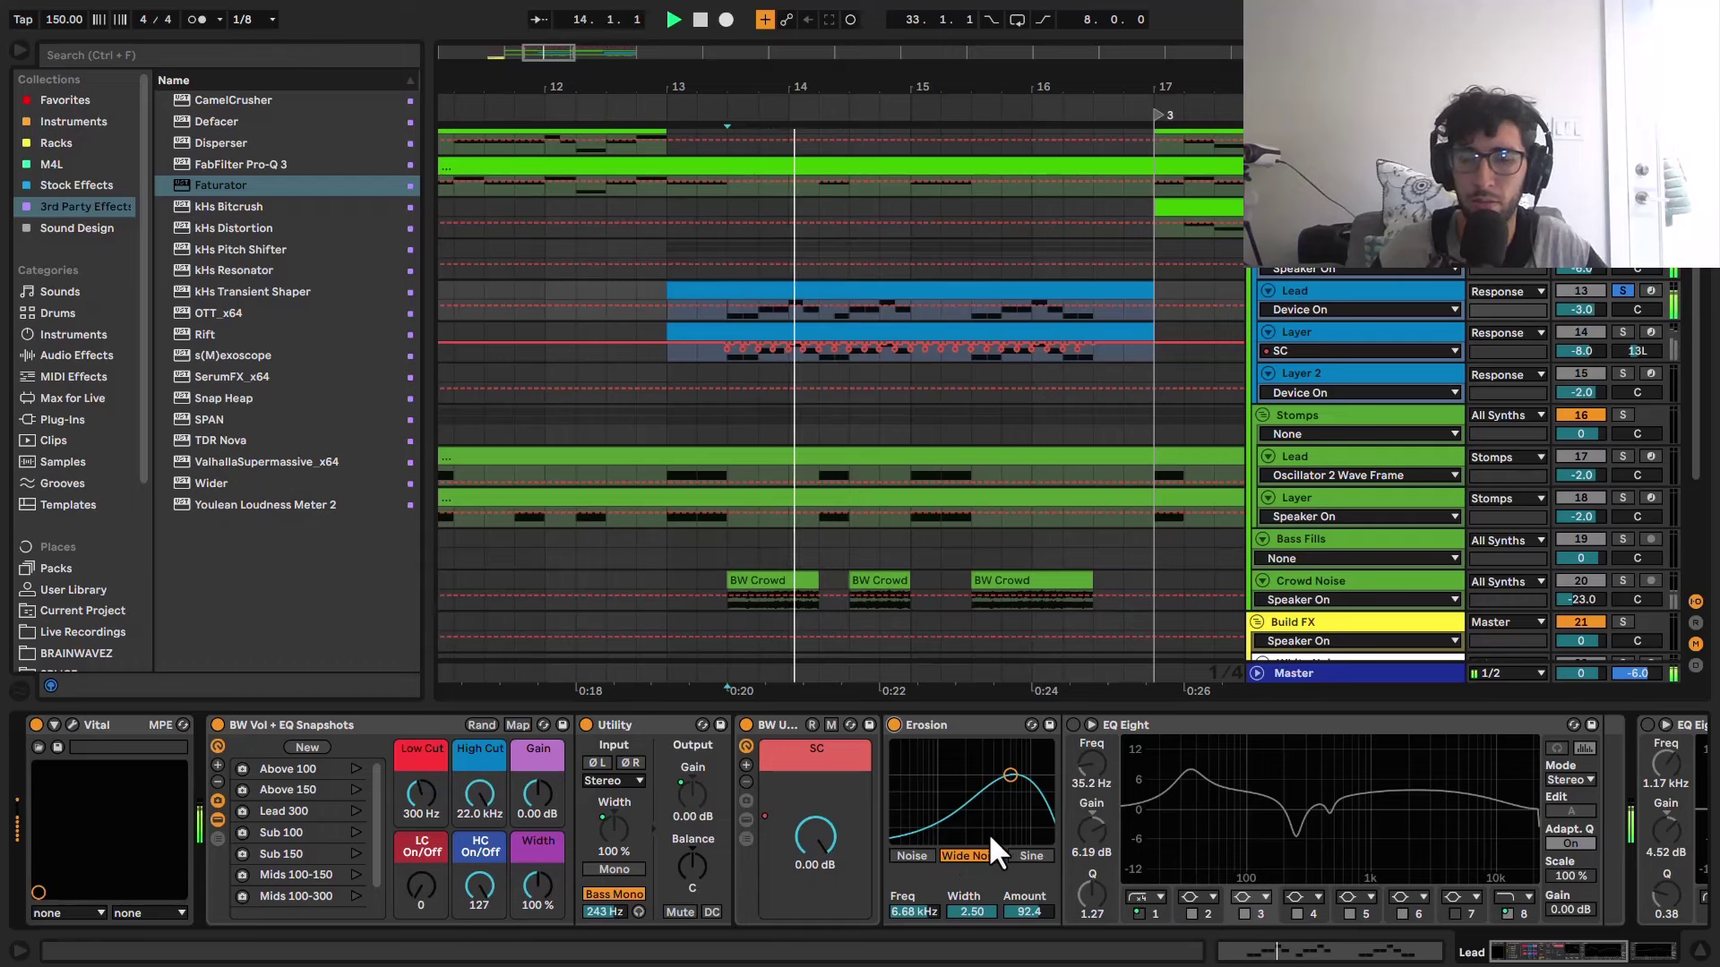
{"action": "key", "text": "space"}
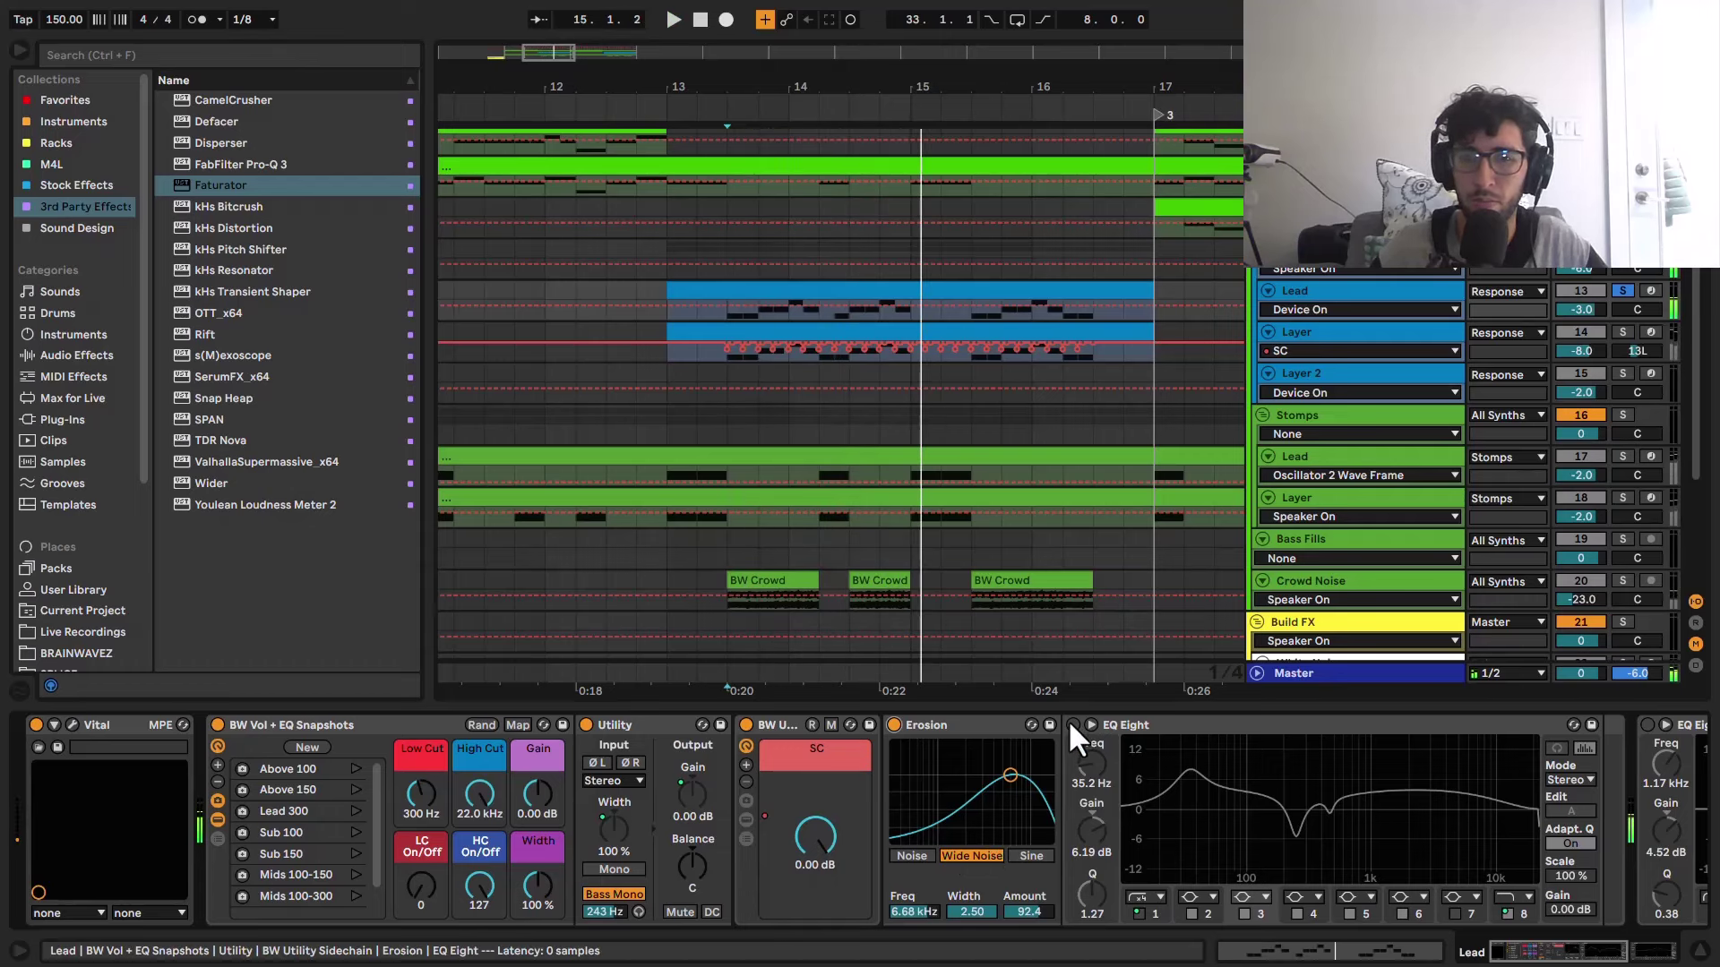
Step: Switch both of the Response Lead's EQ Eight devices back on and play the track through them
{"action": "left_click", "coordinate": [1072, 724]}
{"action": "left_click", "coordinate": [1150, 717]}
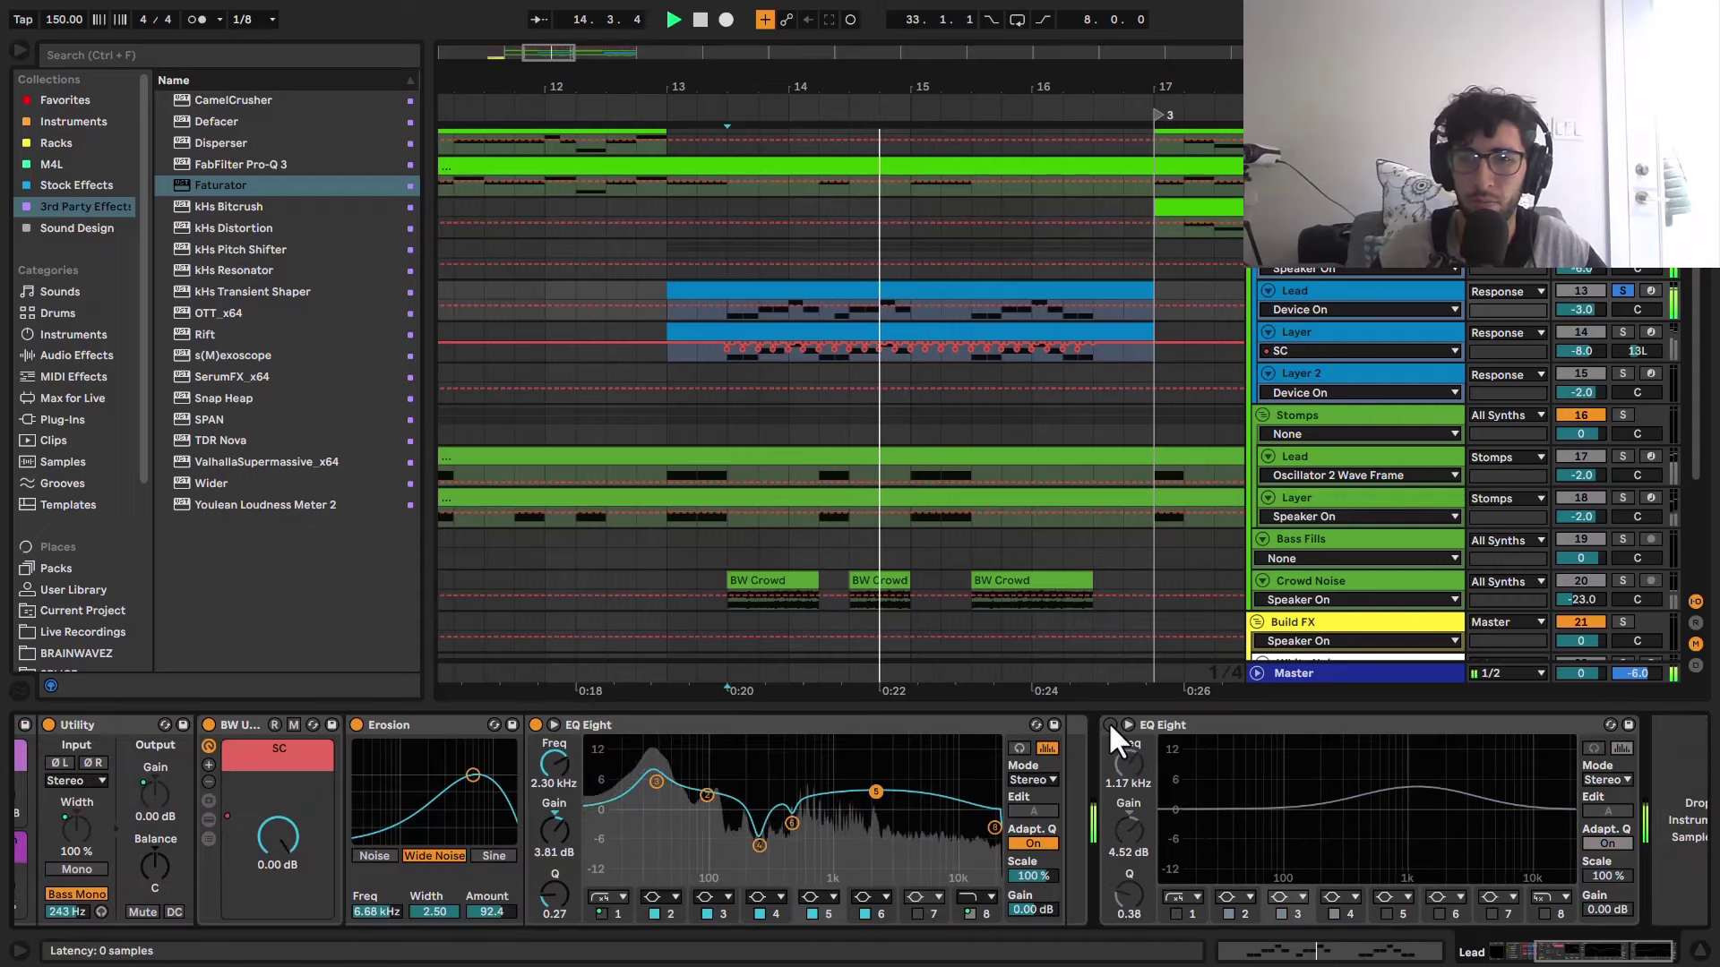
{"action": "key", "text": "space"}
{"action": "left_click", "coordinate": [1110, 724]}
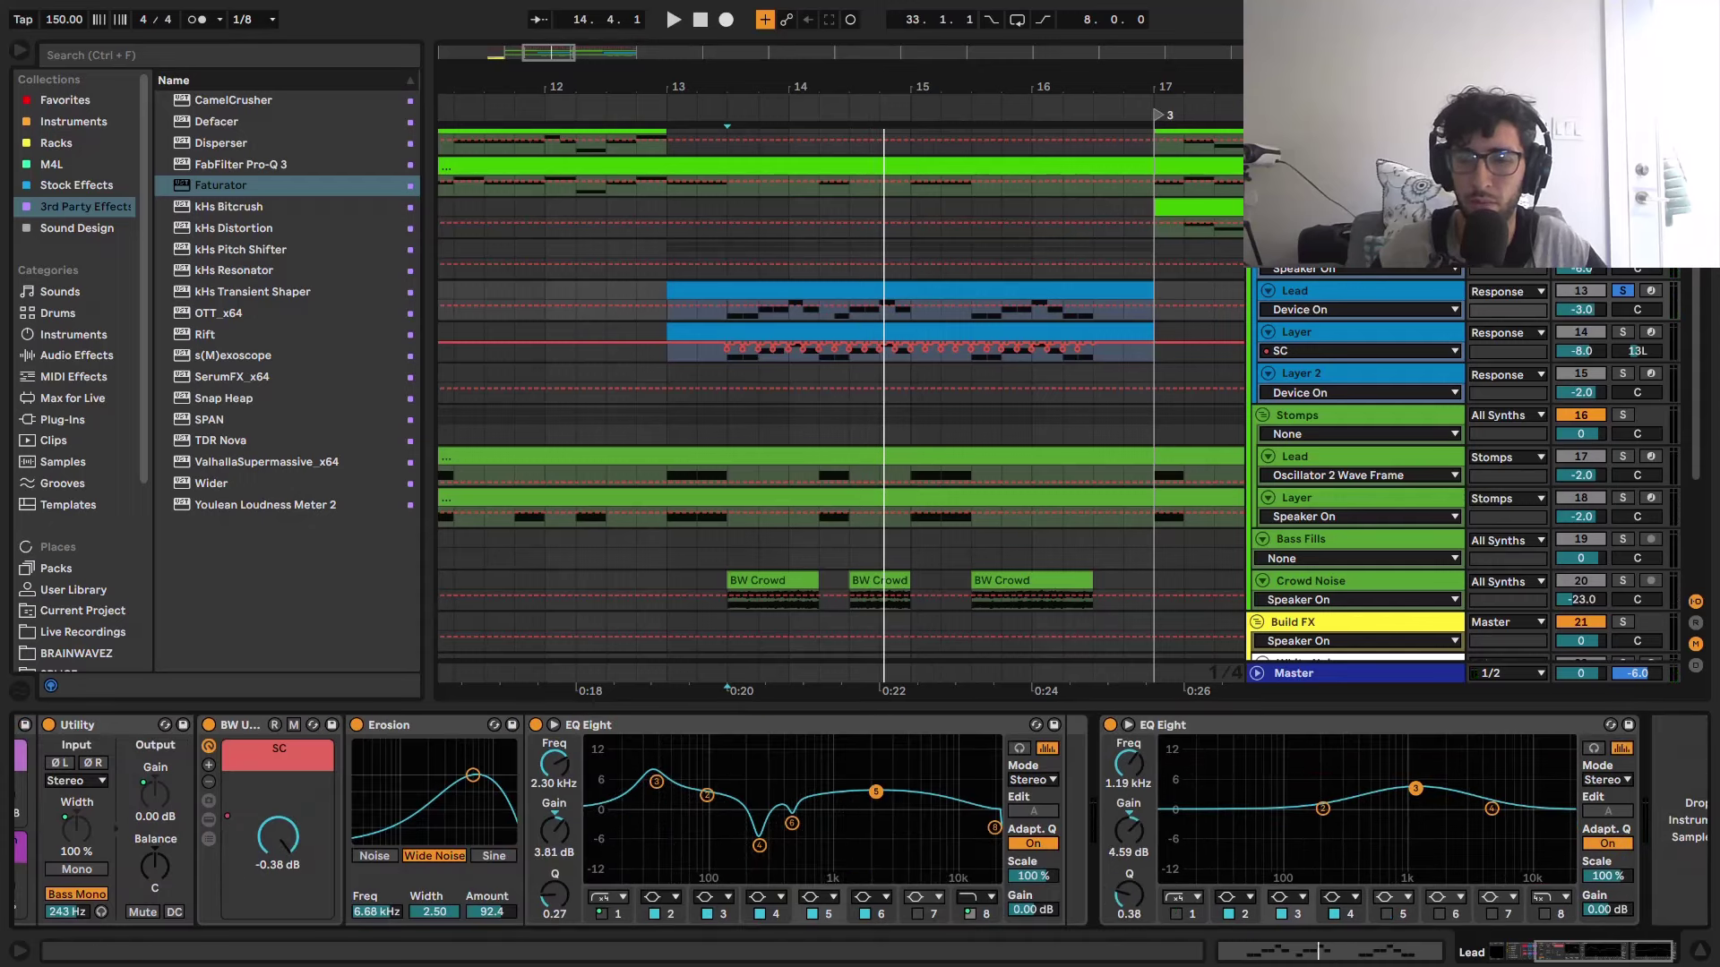
Step: Hide the automation lanes, solo the Response Layer track and play it from position 13.3.1
{"action": "key", "text": "a"}
{"action": "left_click", "coordinate": [728, 348]}
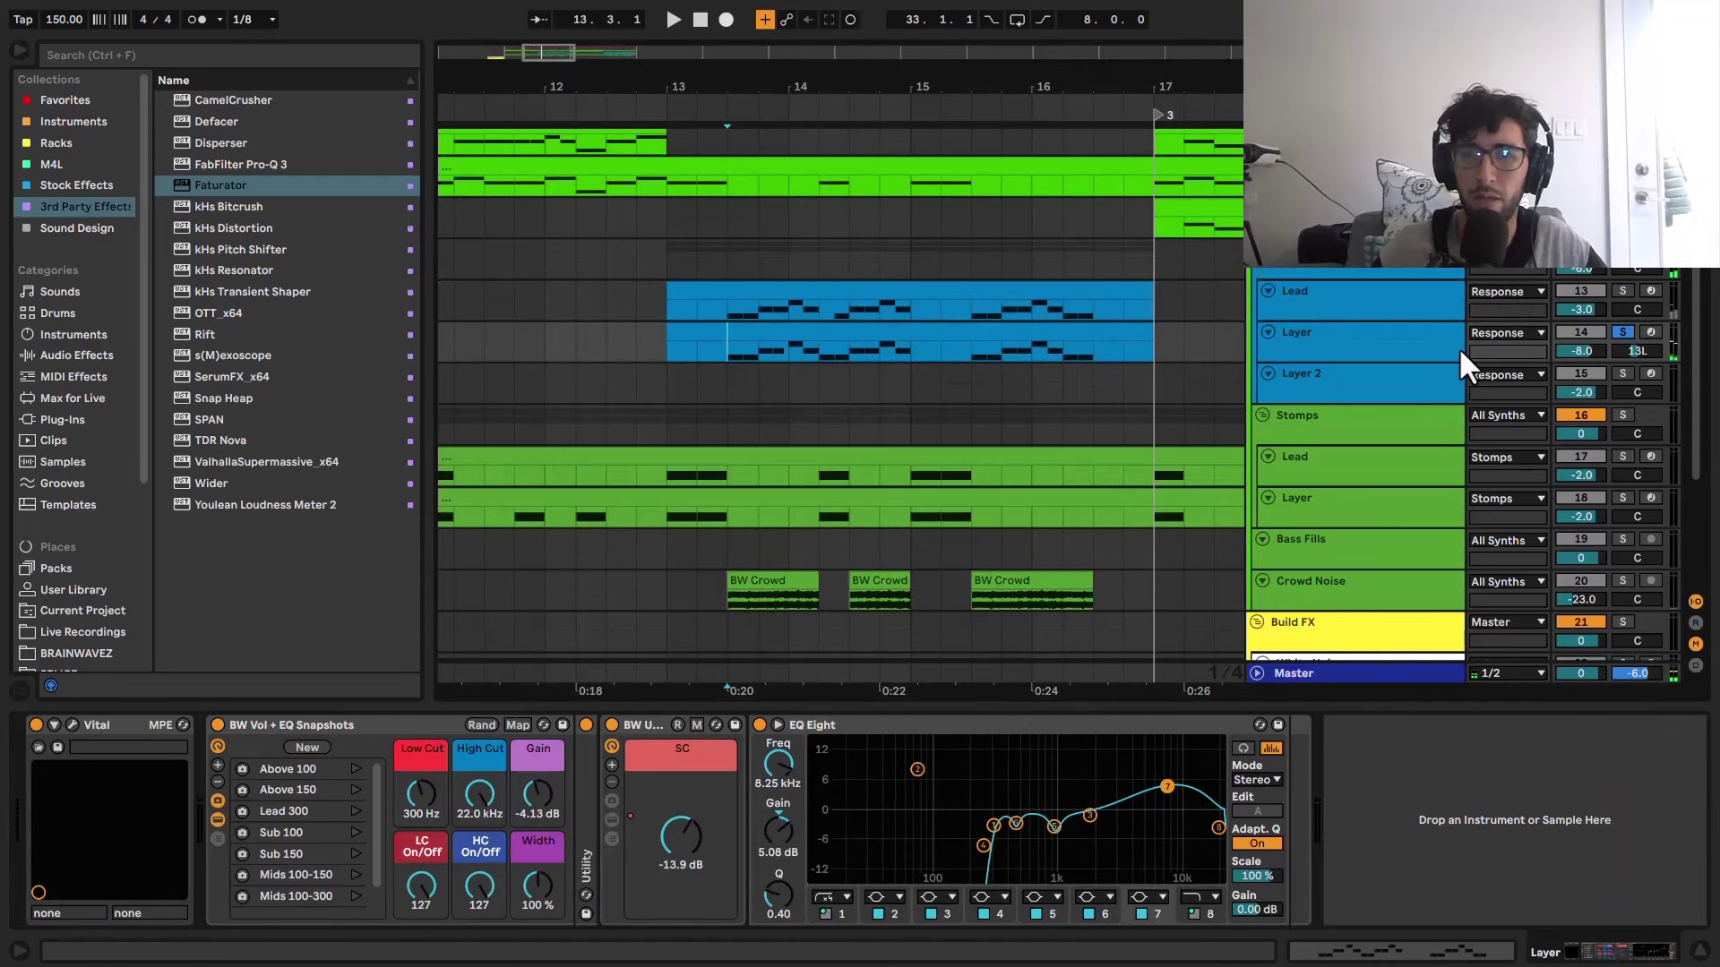
{"action": "left_click", "coordinate": [1412, 344]}
{"action": "key", "text": "space"}
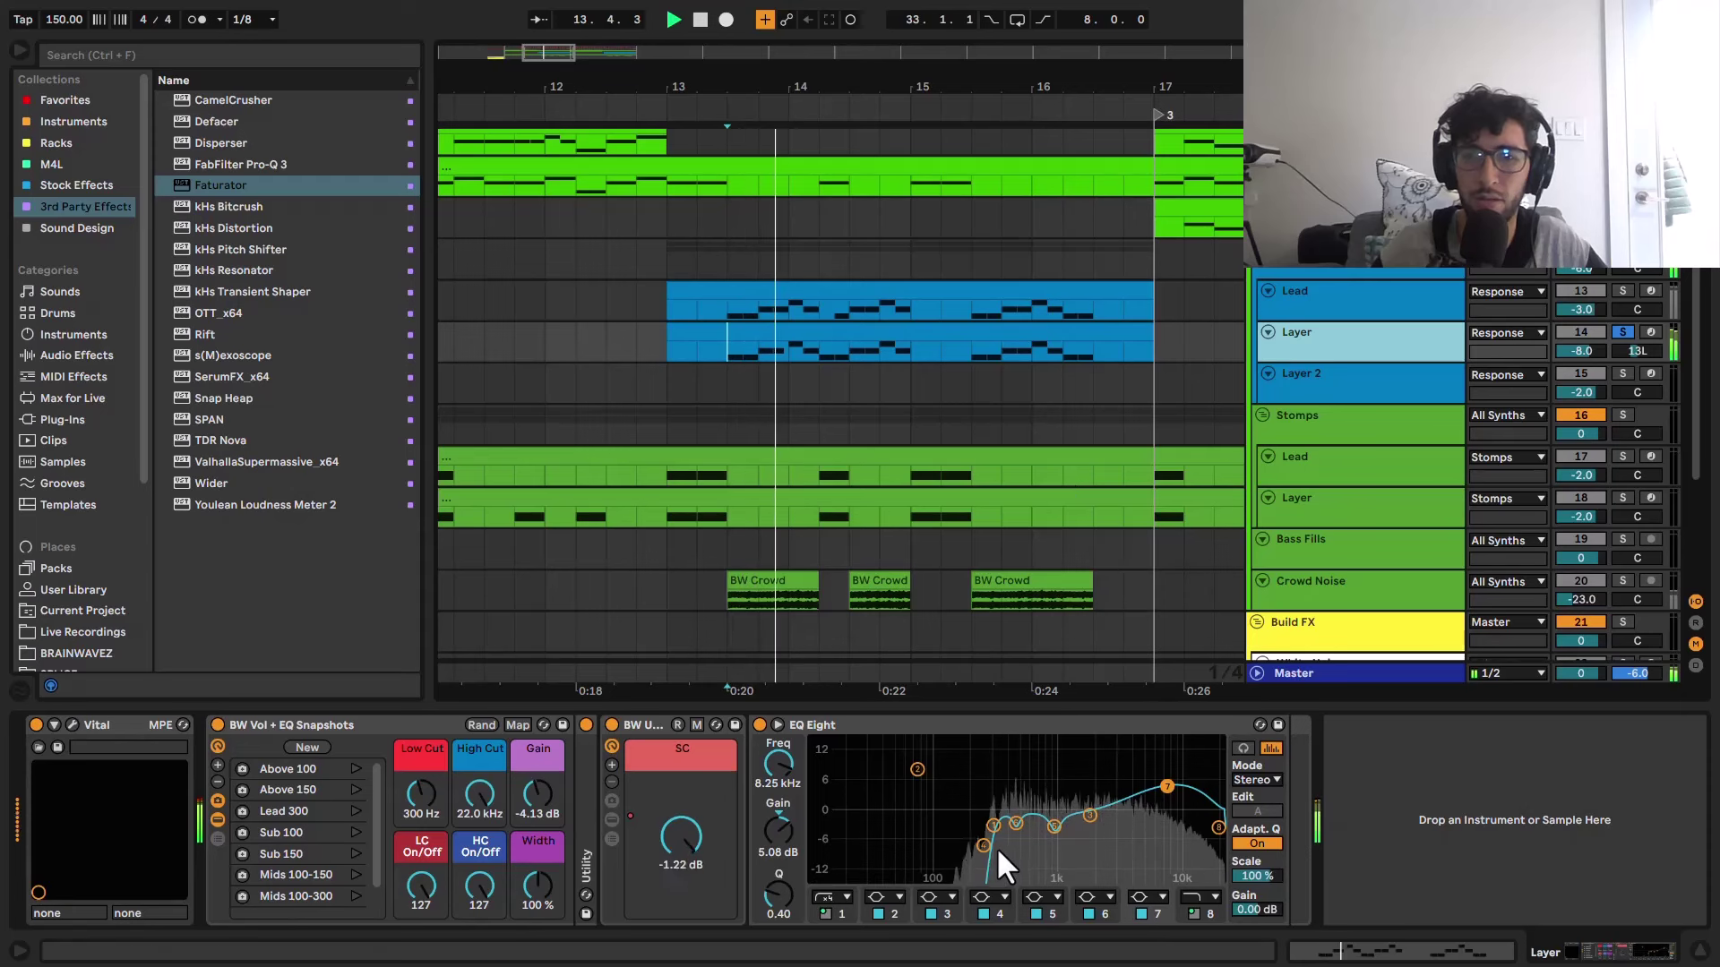
Step: Bypass the Response Layer's EQ Eight and play the track while viewing the effects of its Vital patch
{"action": "left_click", "coordinate": [759, 725]}
{"action": "left_click", "coordinate": [72, 725]}
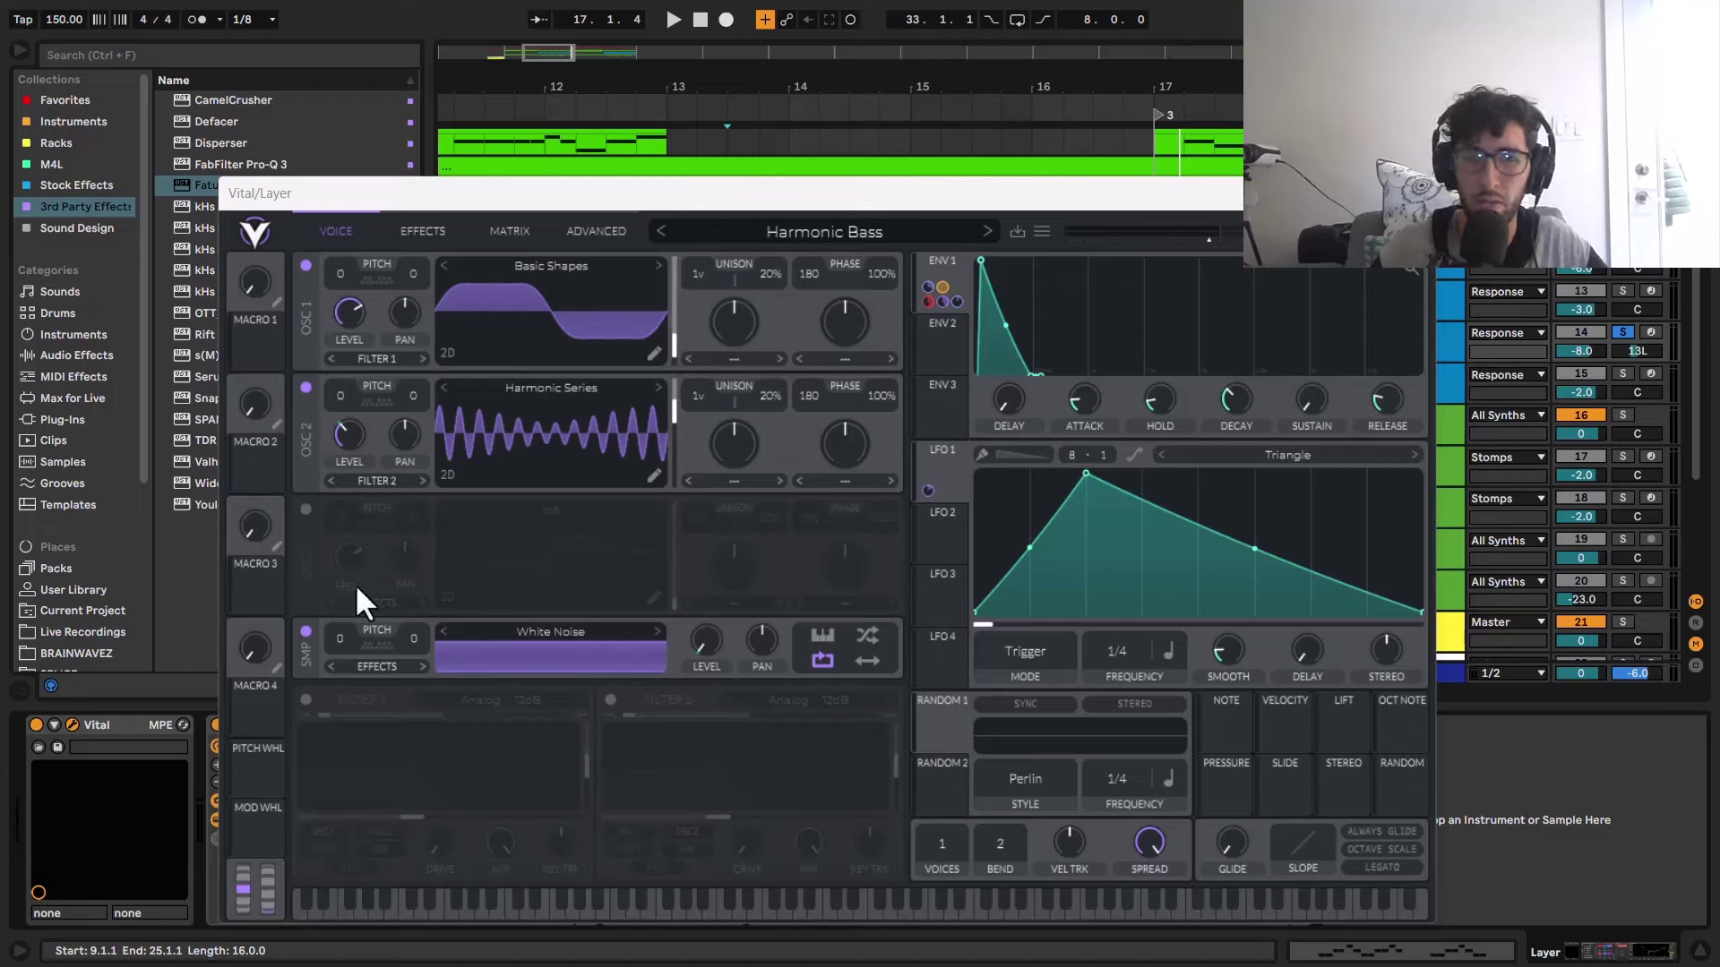
{"action": "left_click", "coordinate": [424, 235]}
{"action": "key", "text": "space"}
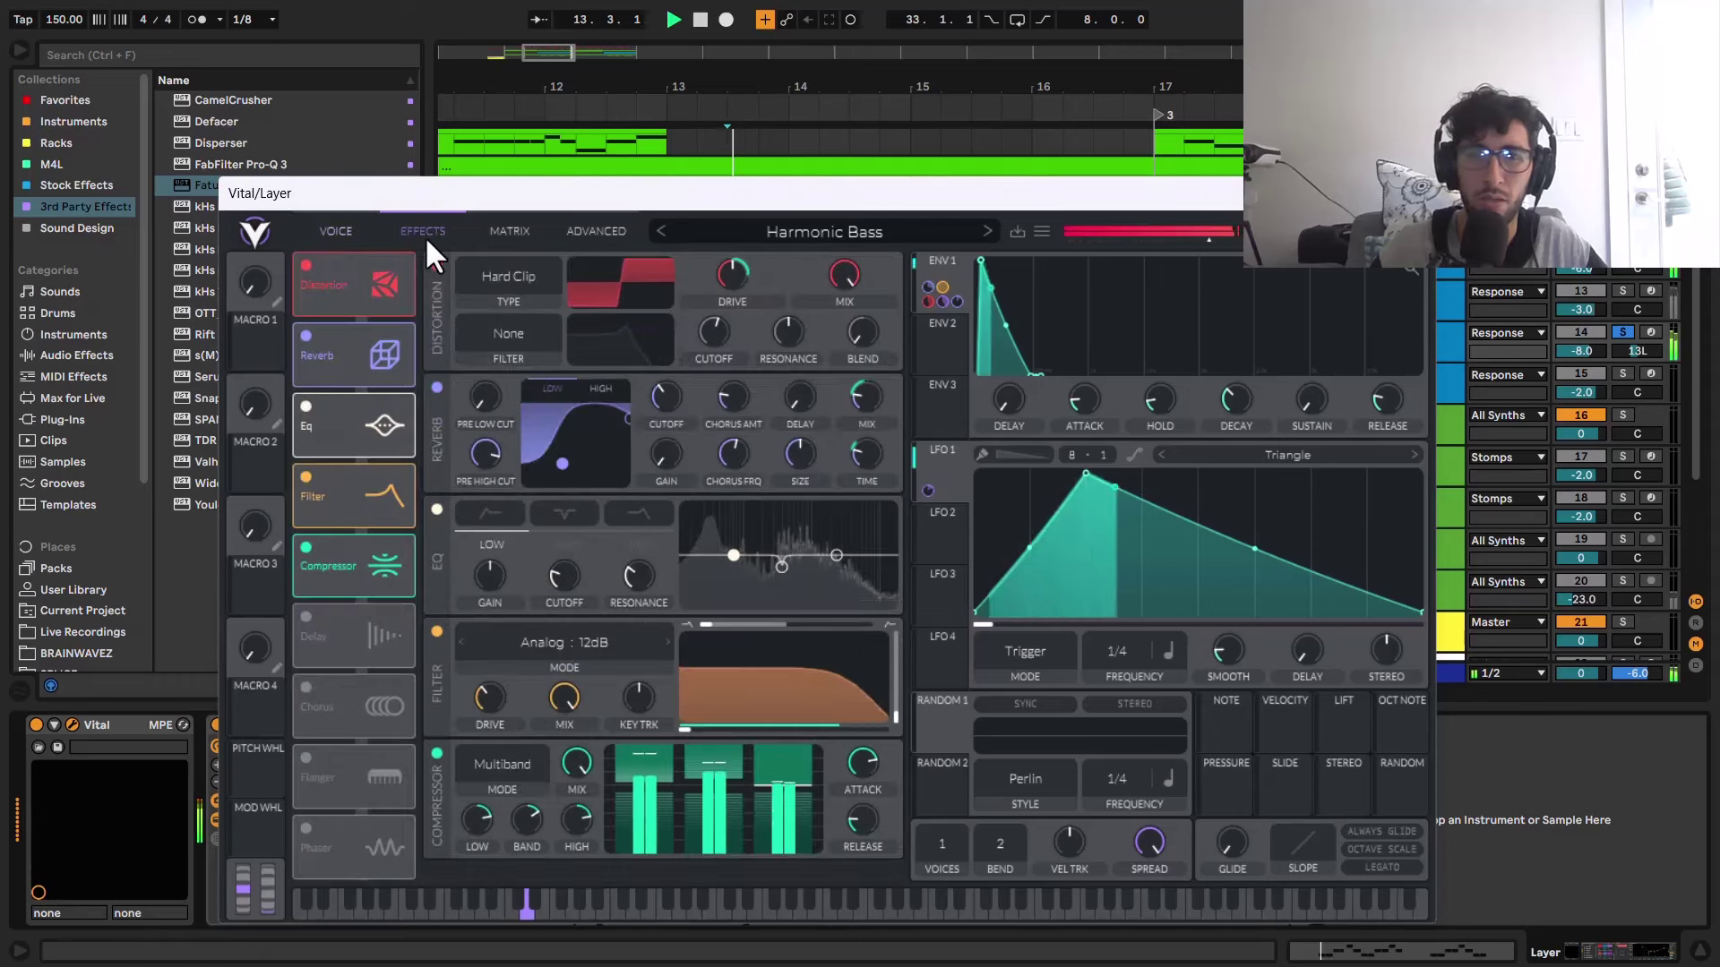
{"action": "key", "text": "space"}
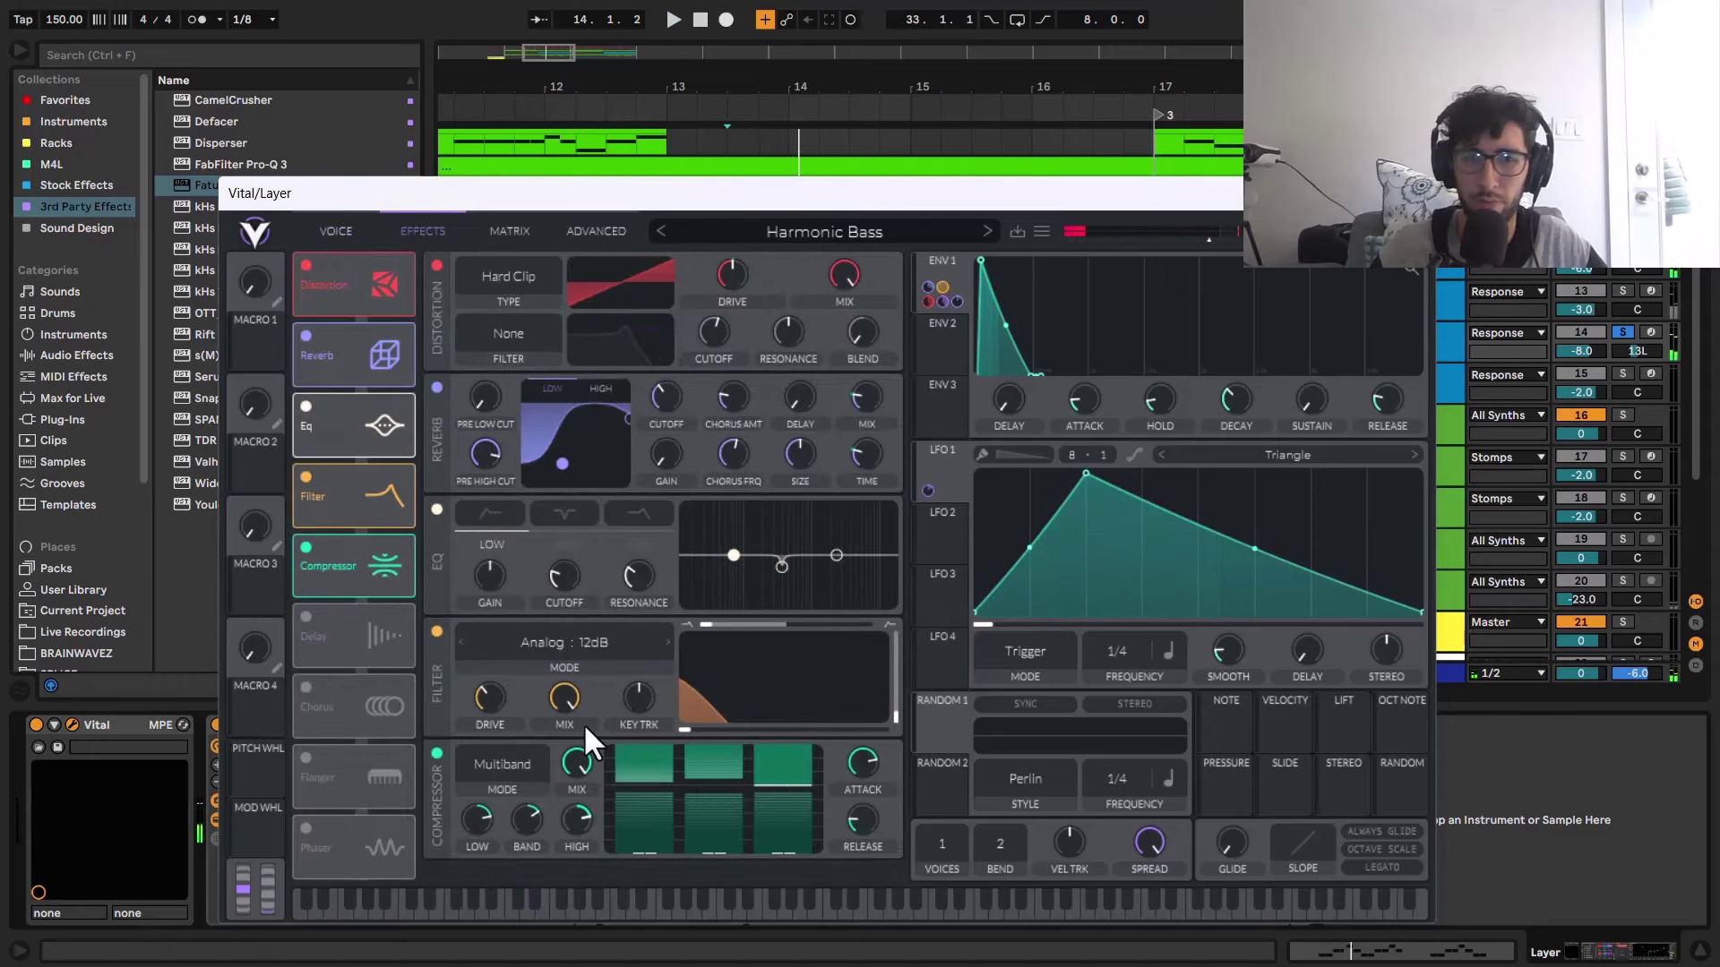
Step: Switch off the filter in the Layer's Vital patch, play the sound without it, and turn the filter back on
{"action": "left_click", "coordinate": [303, 477]}
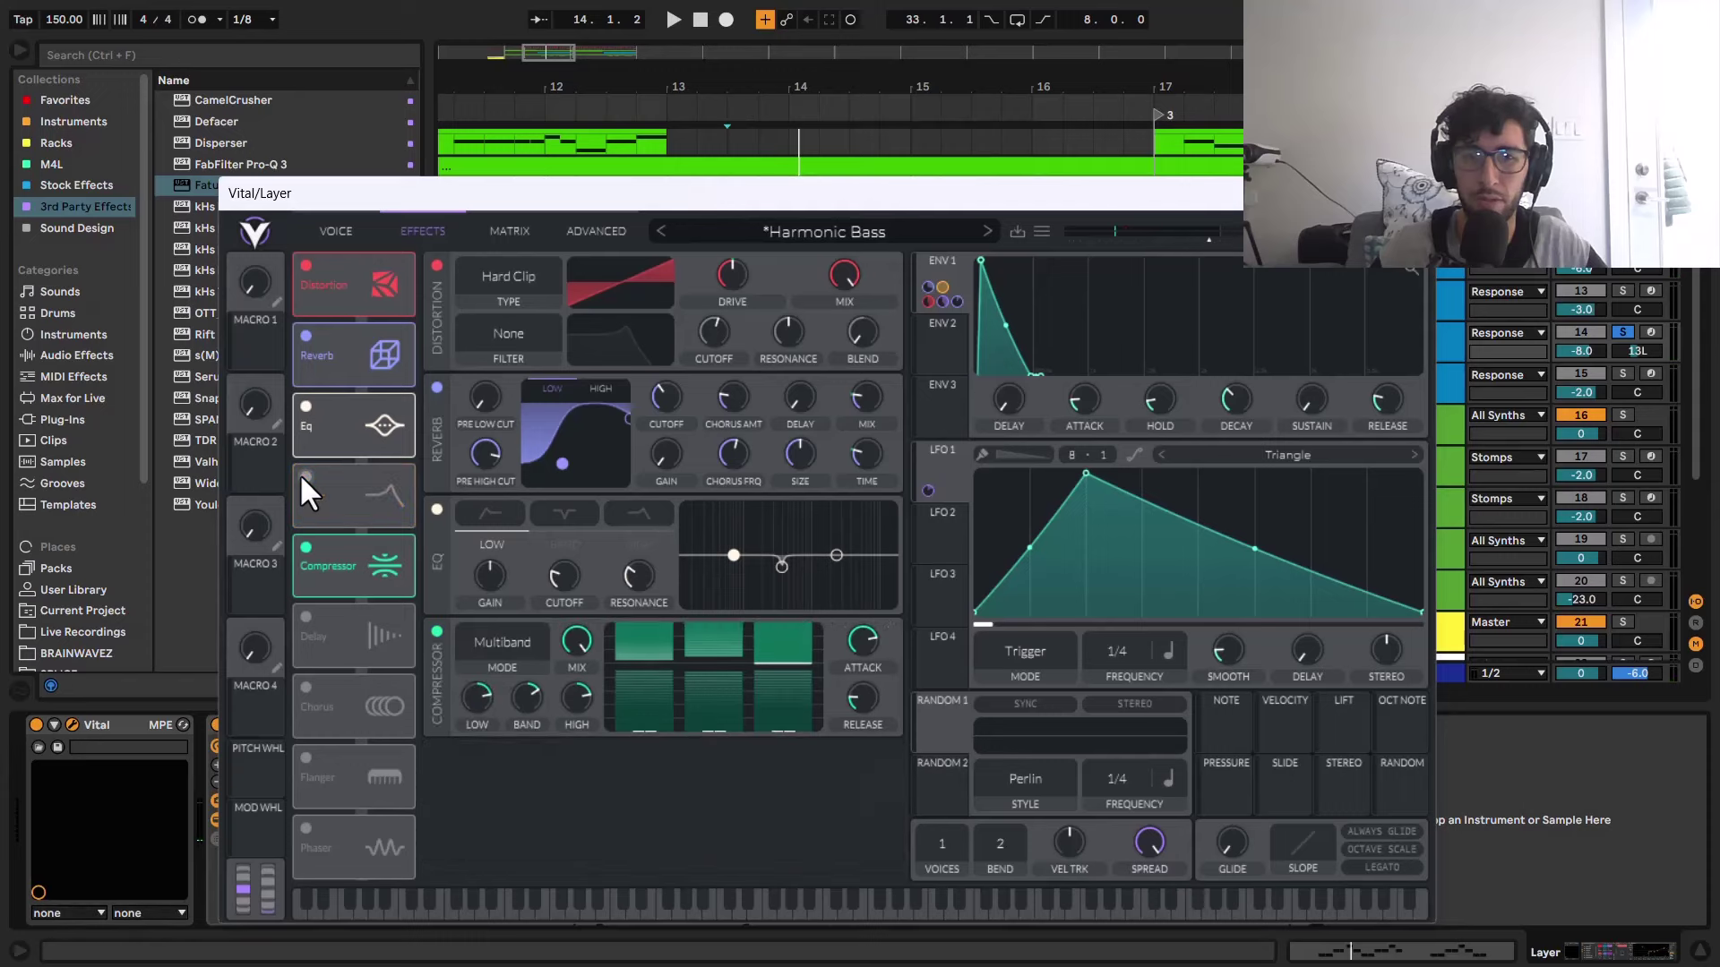
{"action": "key", "text": "space"}
{"action": "left_click", "coordinate": [303, 477]}
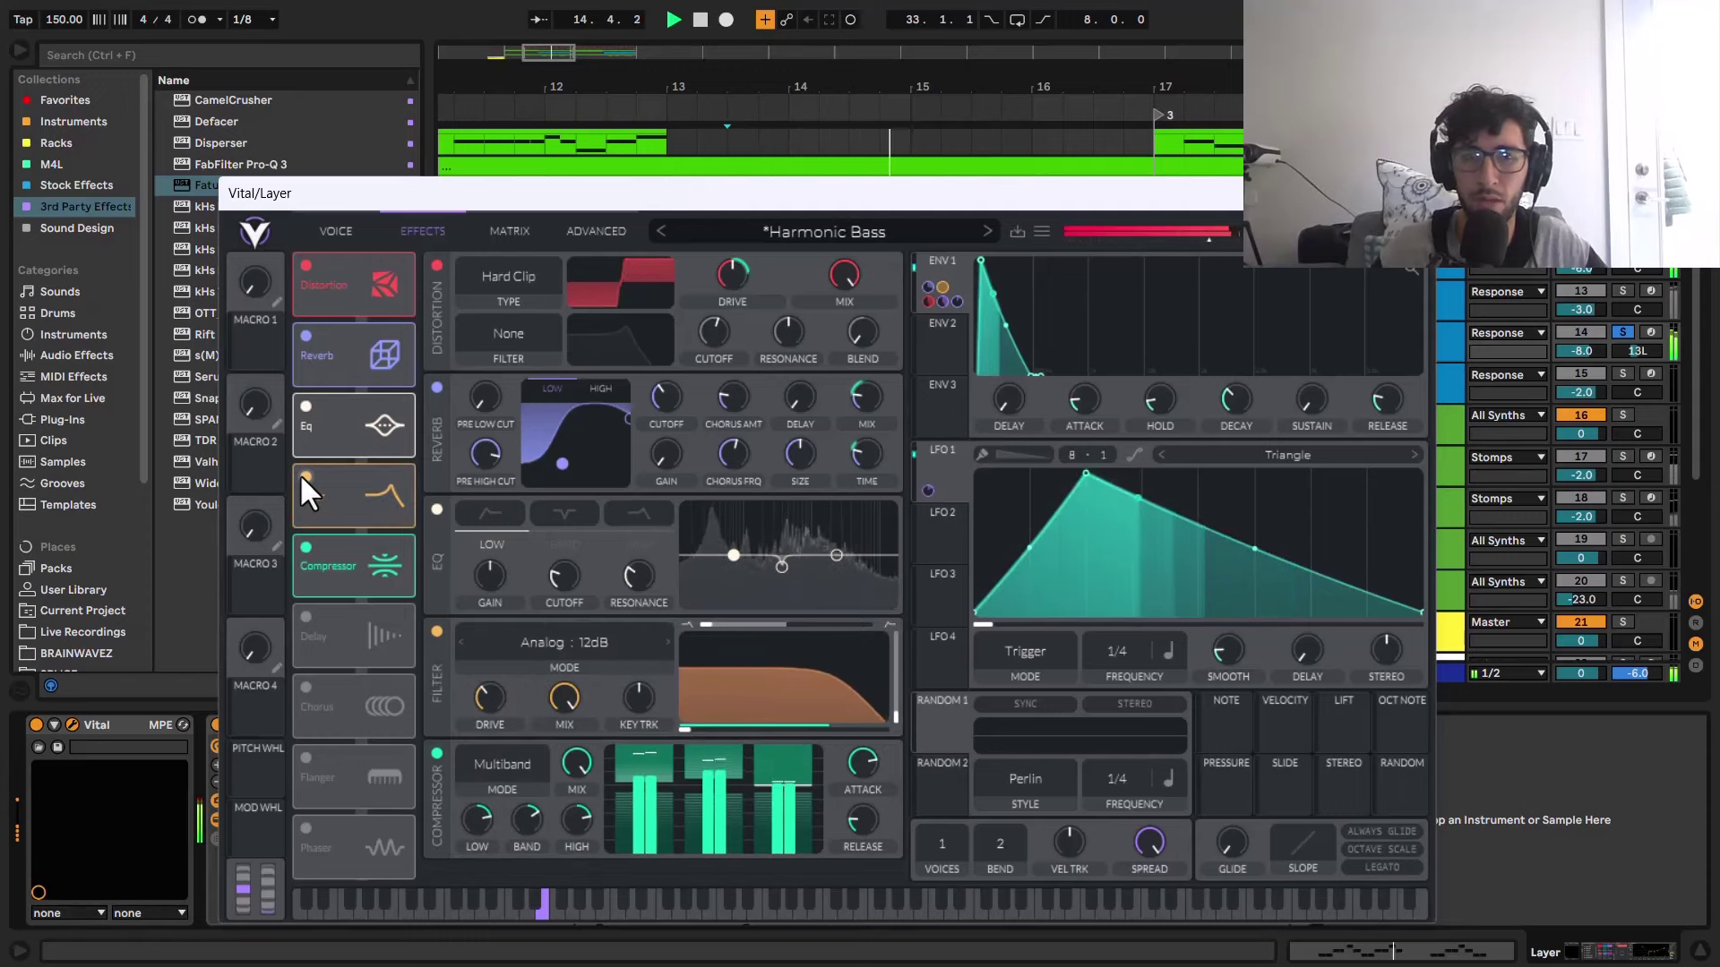
{"action": "key", "text": "space"}
Step: Compare the Layer's Vital patch with and without distortion during playback, and return to its oscillator settings
{"action": "left_click", "coordinate": [348, 237]}
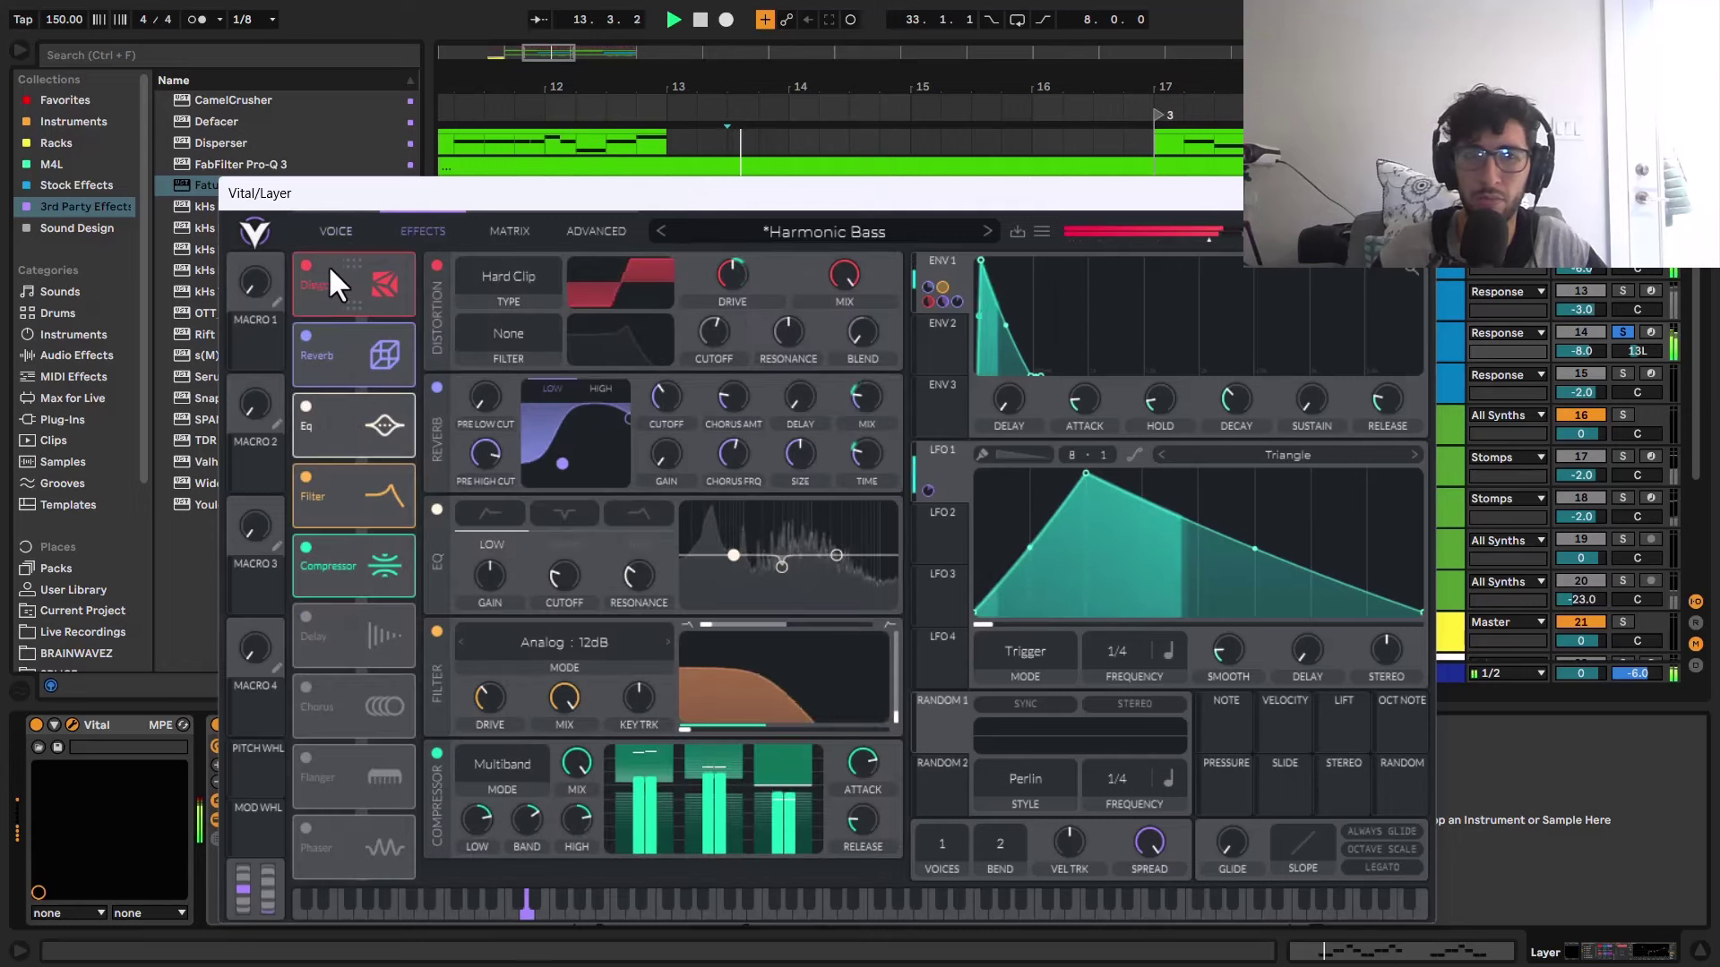
{"action": "left_click", "coordinate": [309, 265]}
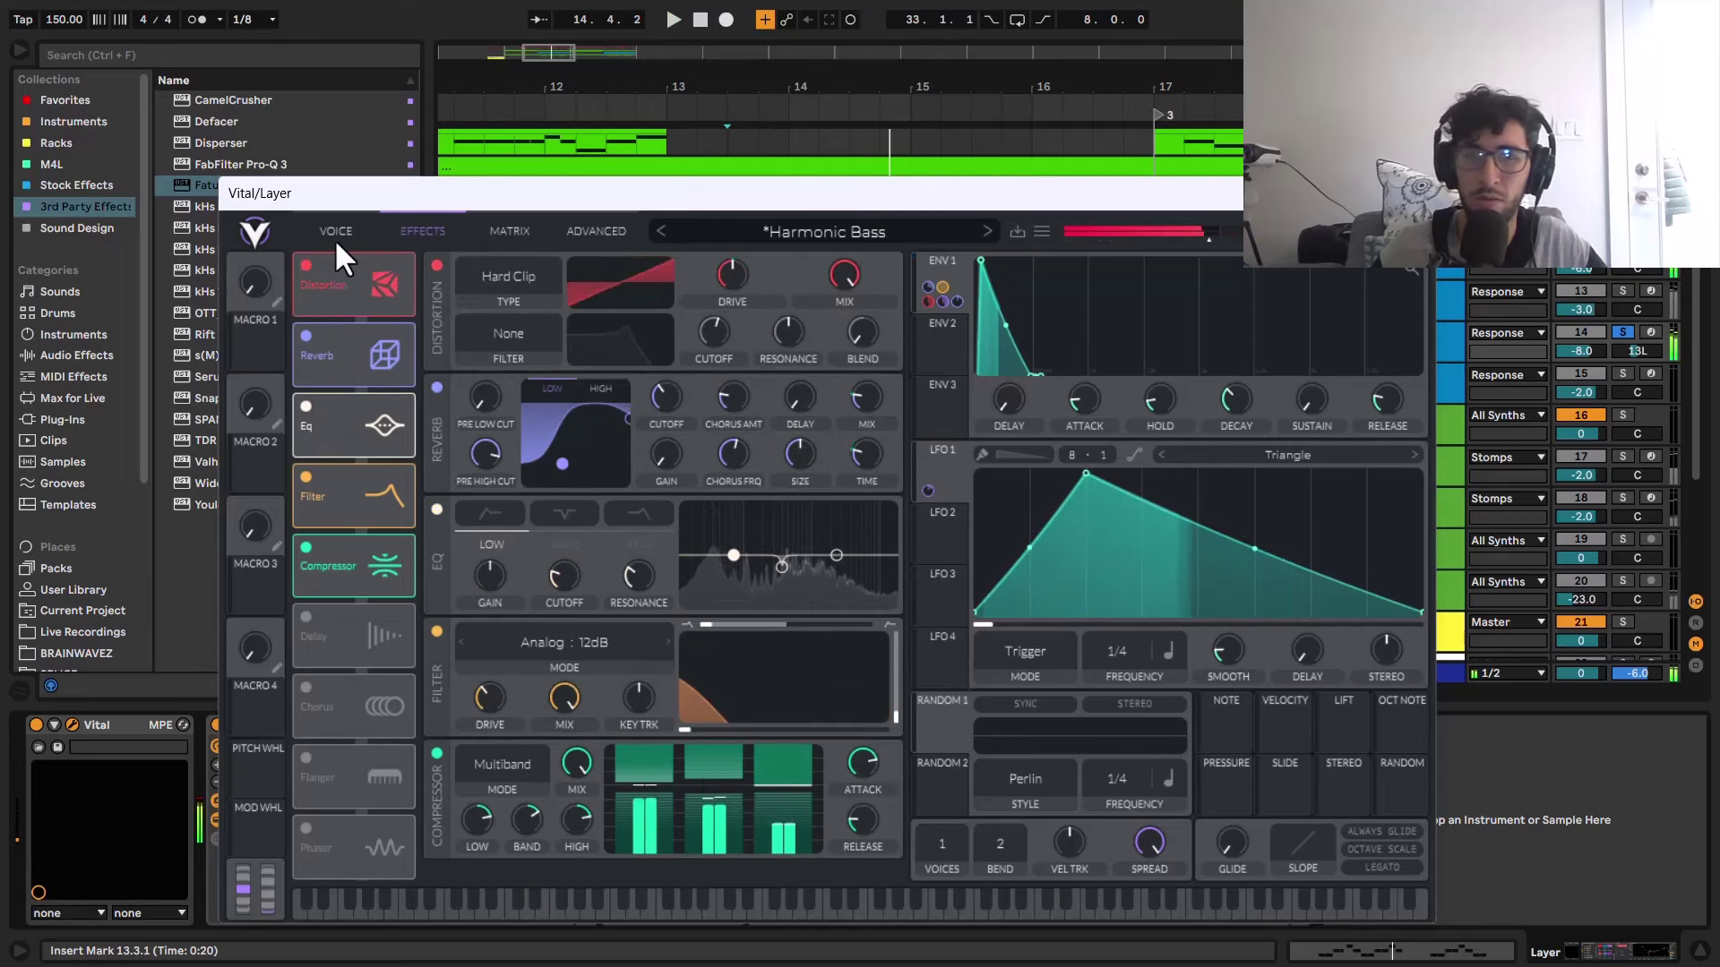
{"action": "left_click", "coordinate": [336, 232]}
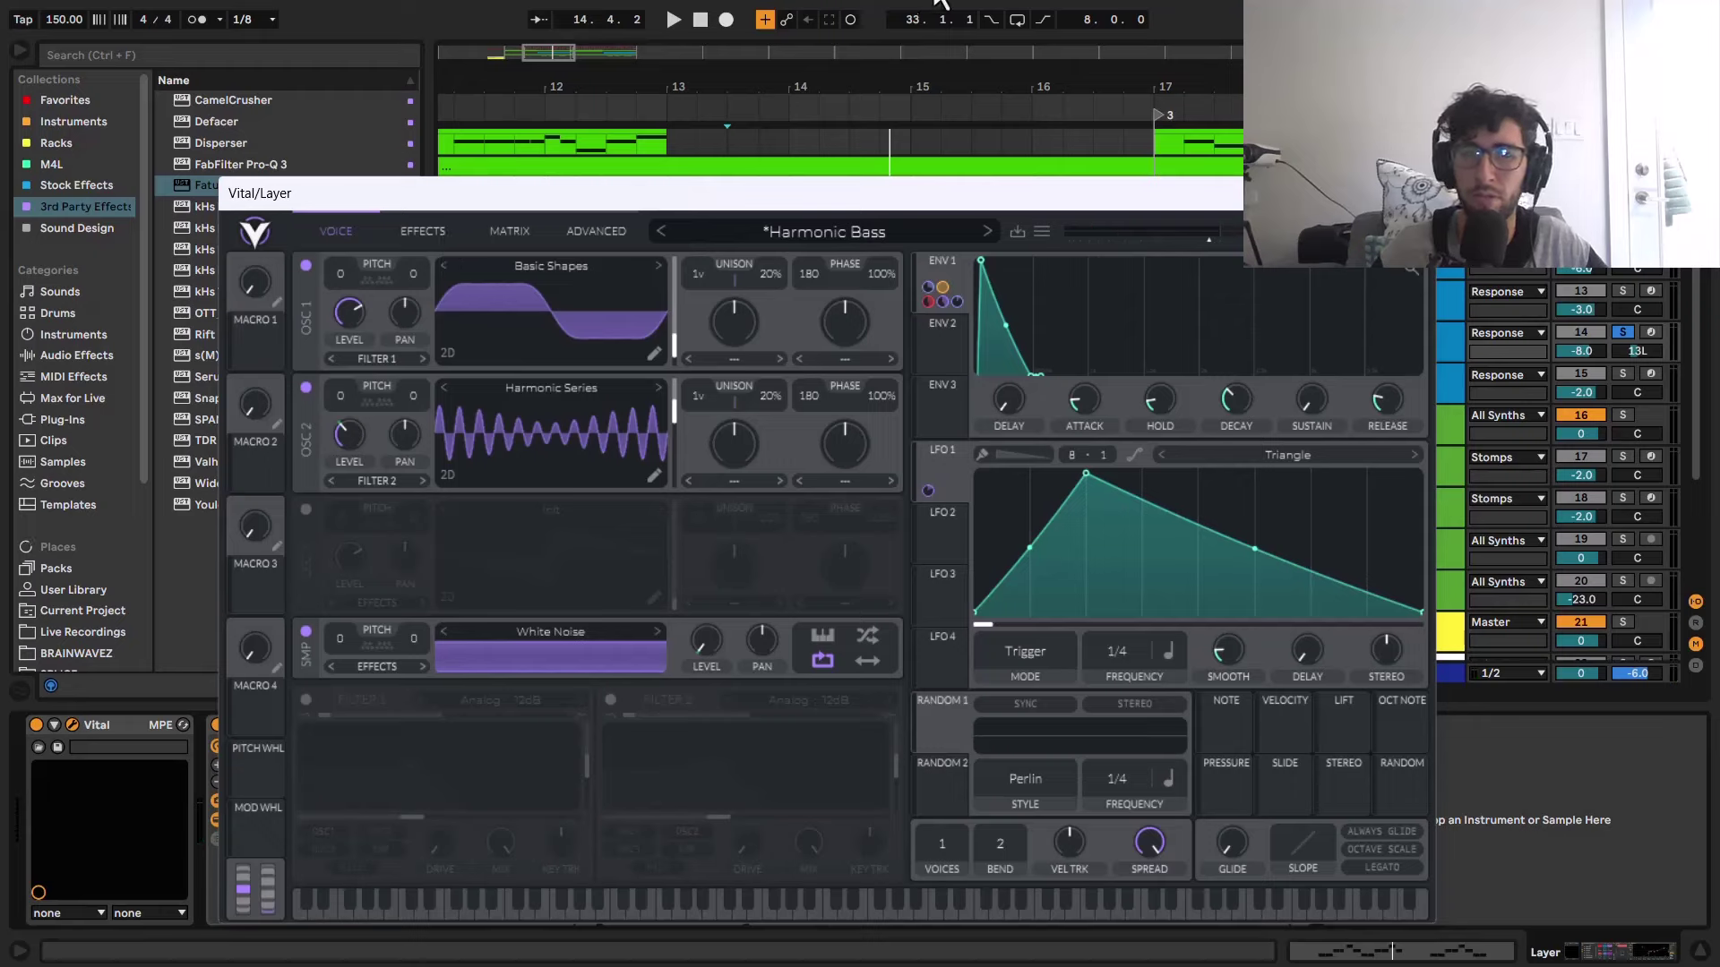
Step: Close the Vital window, play the Layer once more alone, and solo and play the whole Response group
{"action": "left_click", "coordinate": [1414, 192]}
{"action": "key", "text": "space"}
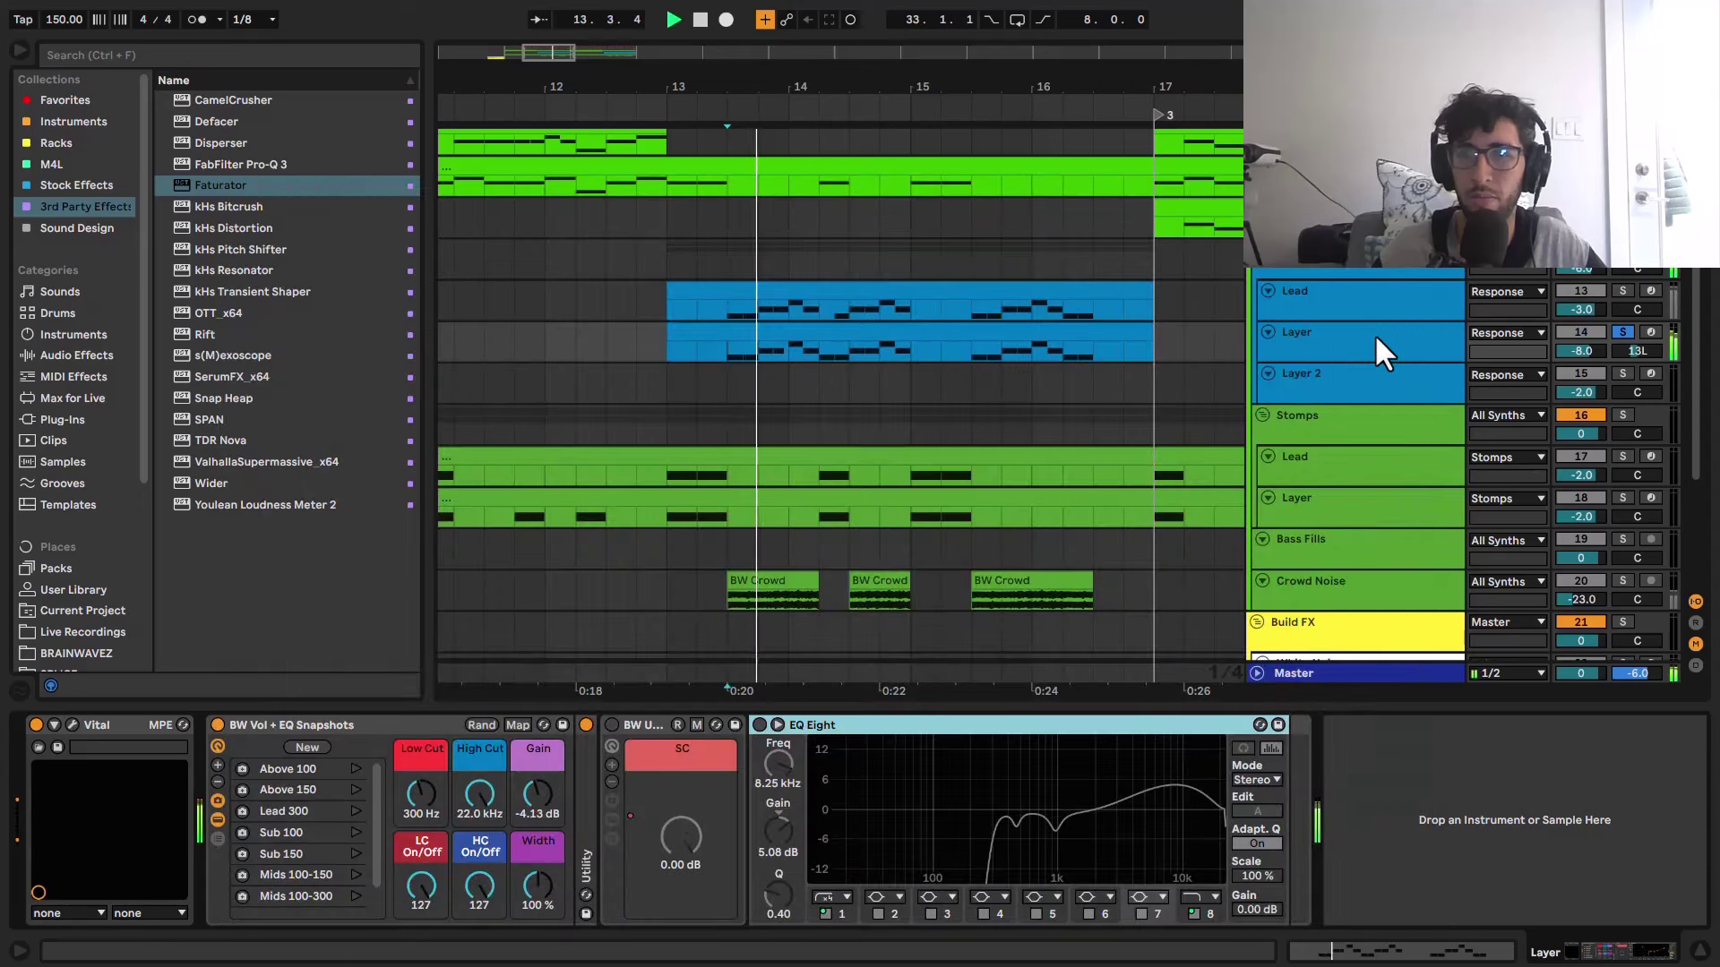
{"action": "left_click", "coordinate": [1374, 334]}
{"action": "key", "text": "space"}
{"action": "left_click", "coordinate": [1348, 267]}
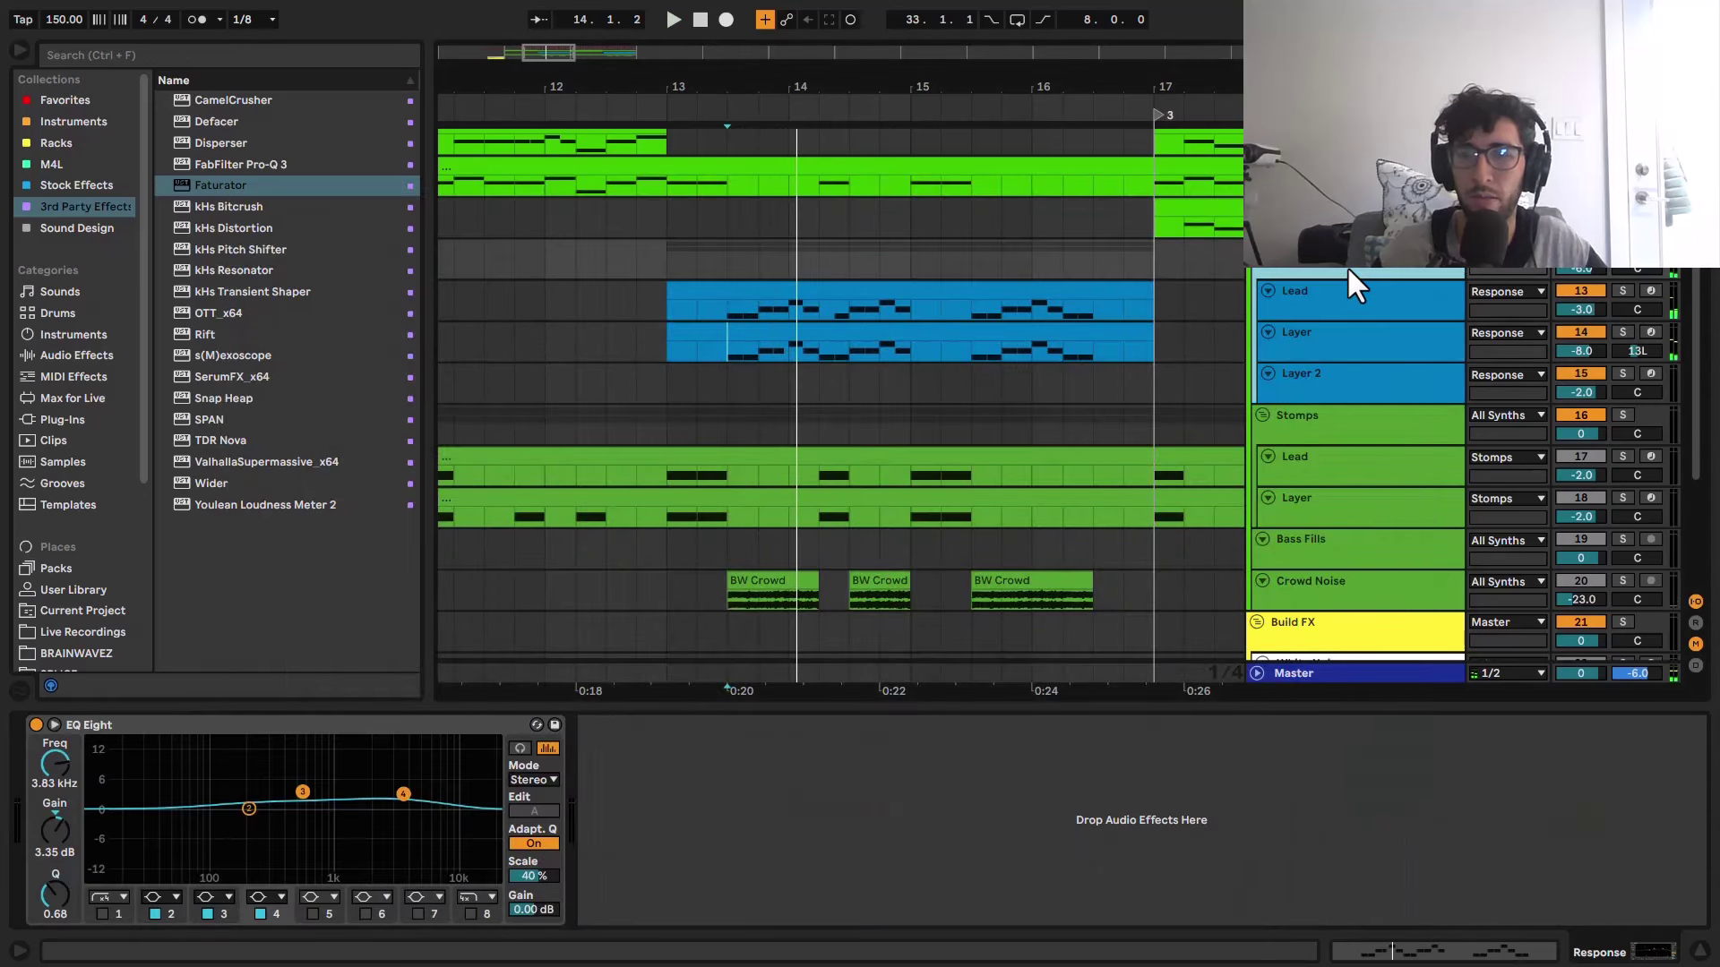
{"action": "key", "text": "space"}
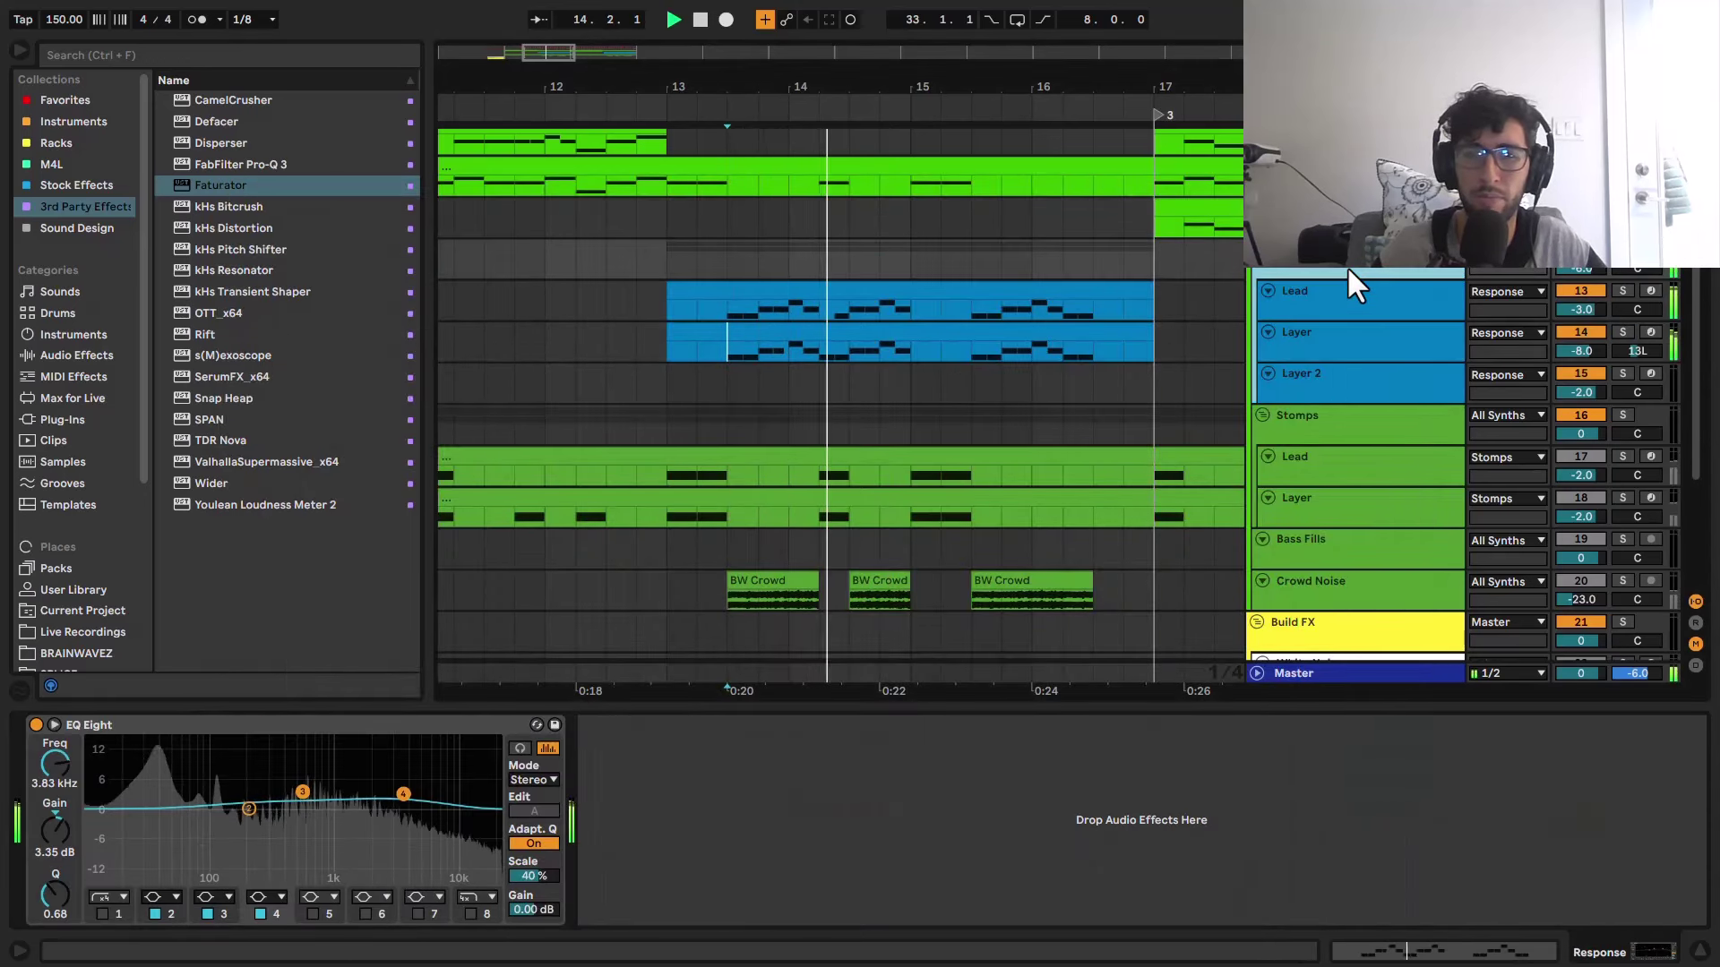
{"action": "key", "text": "space"}
Step: Select the Crowd Noise track and increase its height in the arrangement
{"action": "scroll", "coordinate": [713, 433], "scroll_direction": "down", "scroll_amount": 5}
{"action": "left_click", "coordinate": [745, 439]}
{"action": "left_click", "coordinate": [747, 416]}
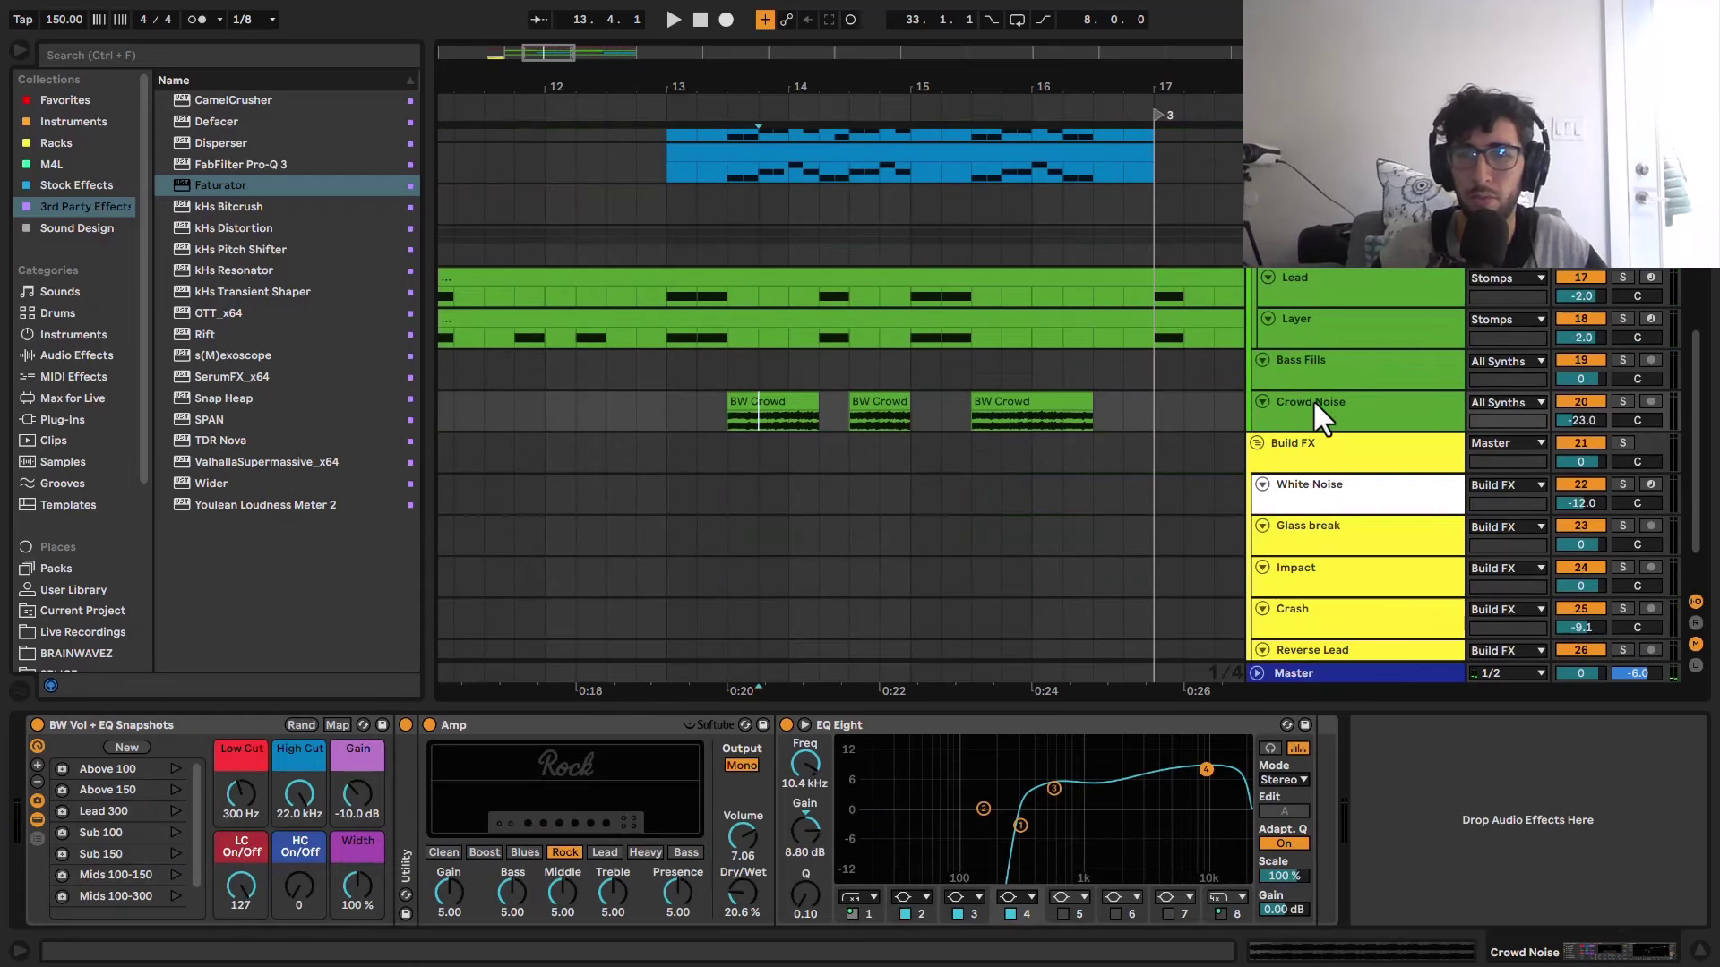
{"action": "left_click", "coordinate": [1315, 403]}
{"action": "left_click_drag", "start_coordinate": [1331, 434], "coordinate": [1331, 490]}
Step: Select the first BW Crowd clip at 13.3.1, solo the Crowd Noise track and play it
{"action": "scroll", "coordinate": [835, 432], "scroll_direction": "up", "scroll_amount": 3}
{"action": "left_click", "coordinate": [729, 403]}
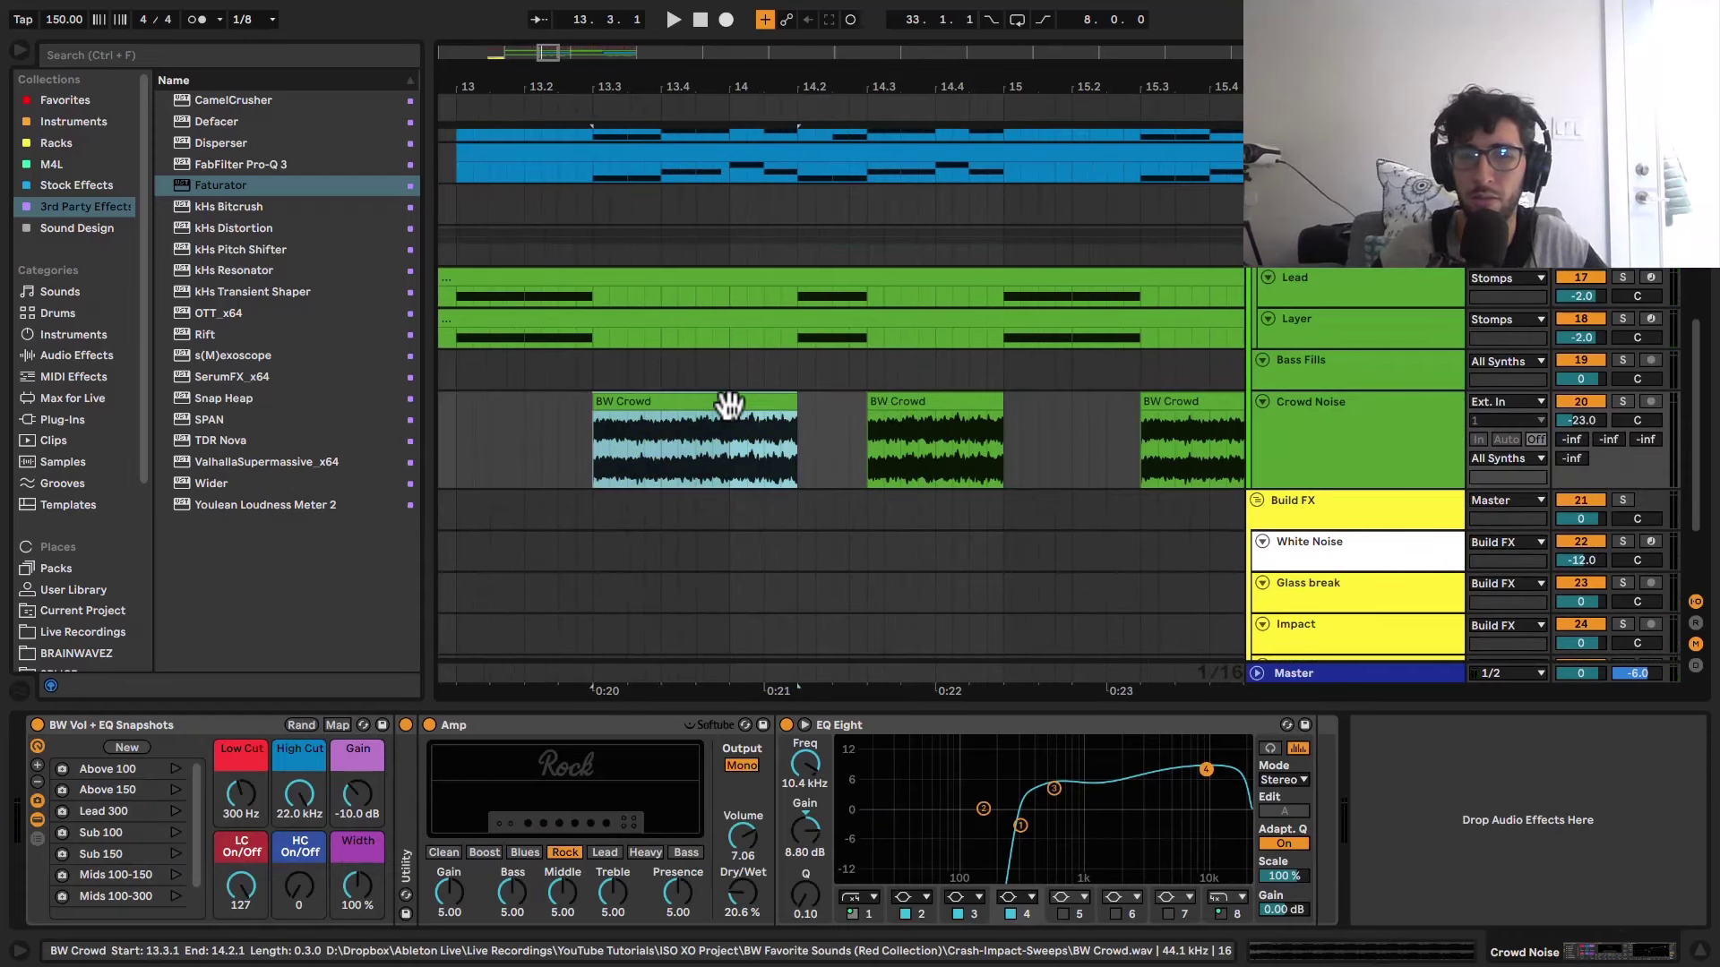
{"action": "key", "text": "s"}
{"action": "key", "text": "space"}
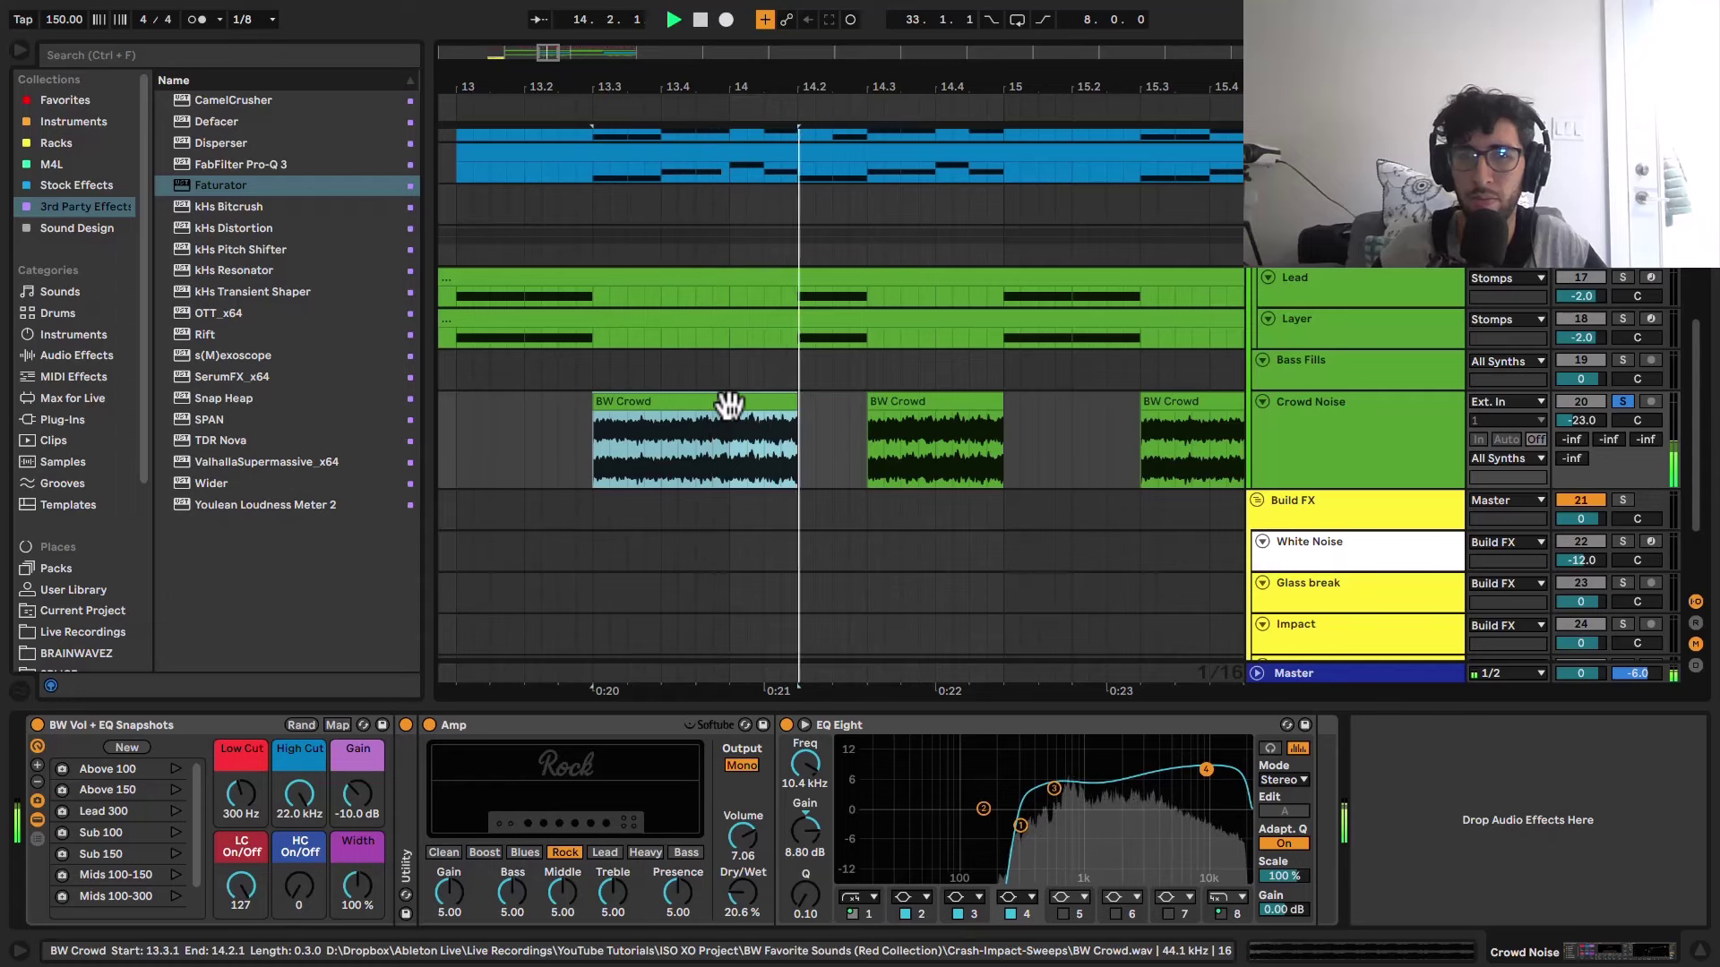
{"action": "key", "text": "space"}
Step: Check the Crowd Noise clips against the Response notes, replay them from 13.3.1, and unsolo the Crowd Noise track
{"action": "scroll", "coordinate": [782, 384], "scroll_direction": "down", "scroll_amount": 2}
{"action": "scroll", "coordinate": [792, 380], "scroll_direction": "up", "scroll_amount": 1}
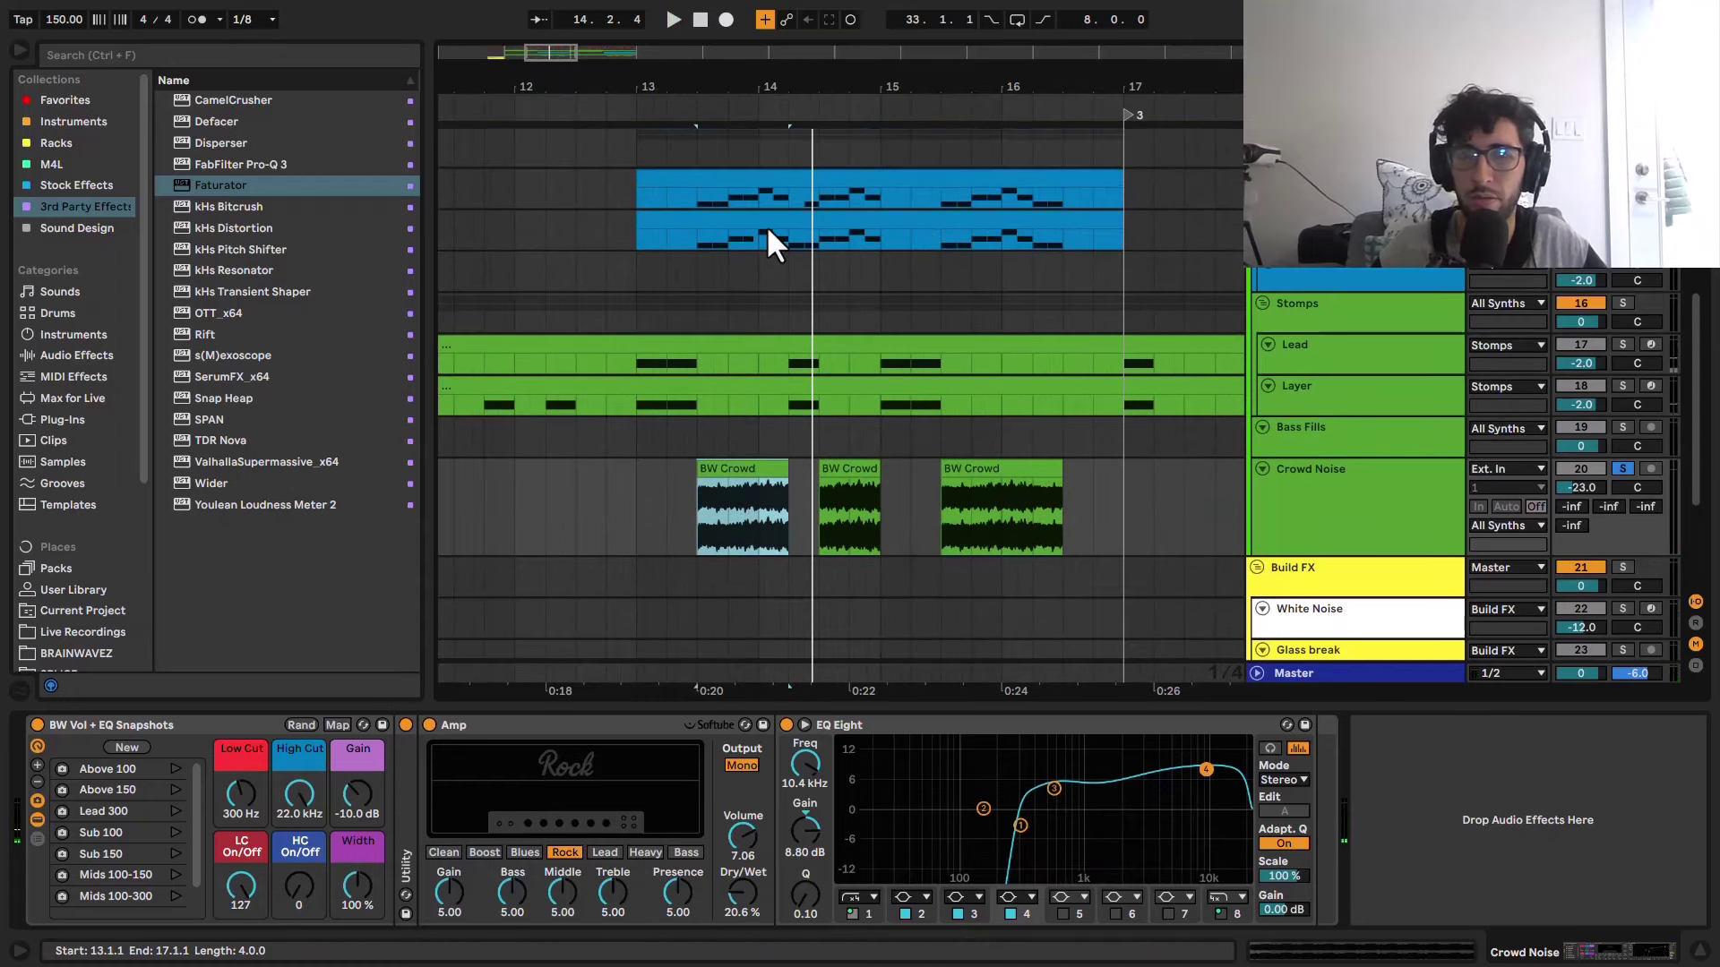
{"action": "scroll", "coordinate": [776, 251], "scroll_direction": "up", "scroll_amount": 2}
{"action": "scroll", "coordinate": [741, 318], "scroll_direction": "down", "scroll_amount": 4}
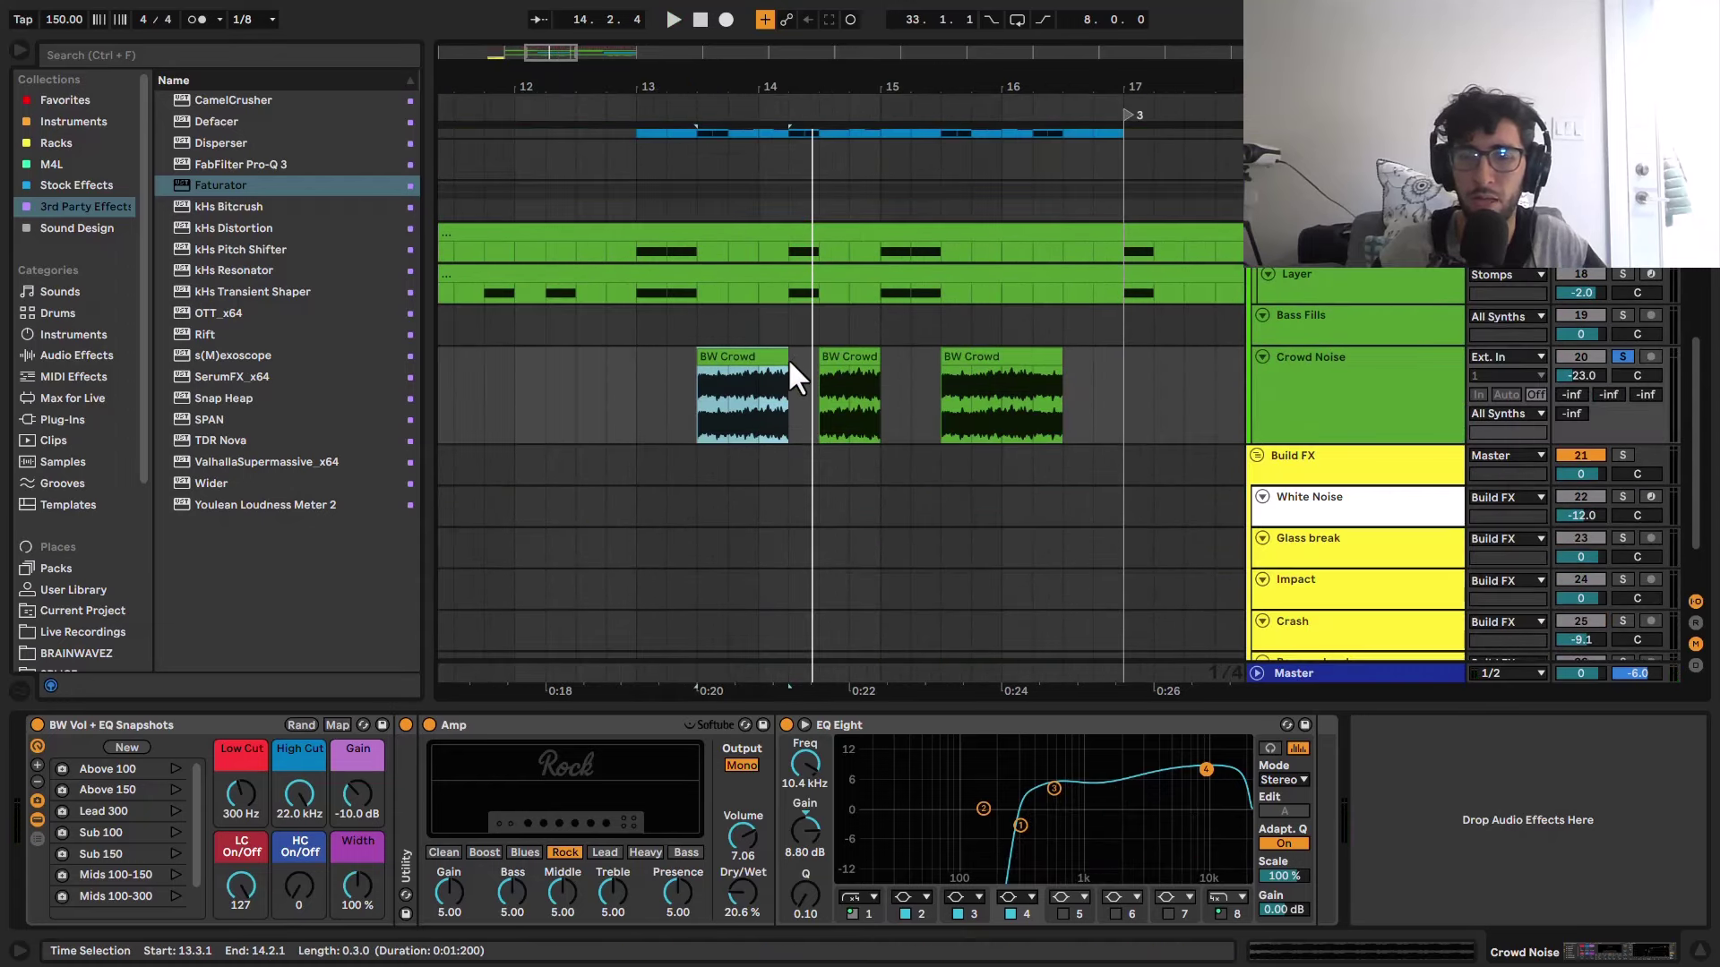
{"action": "key", "text": "space"}
{"action": "left_click", "coordinate": [697, 385]}
{"action": "key", "text": "space"}
{"action": "scroll", "coordinate": [702, 381], "scroll_direction": "down", "scroll_amount": 3}
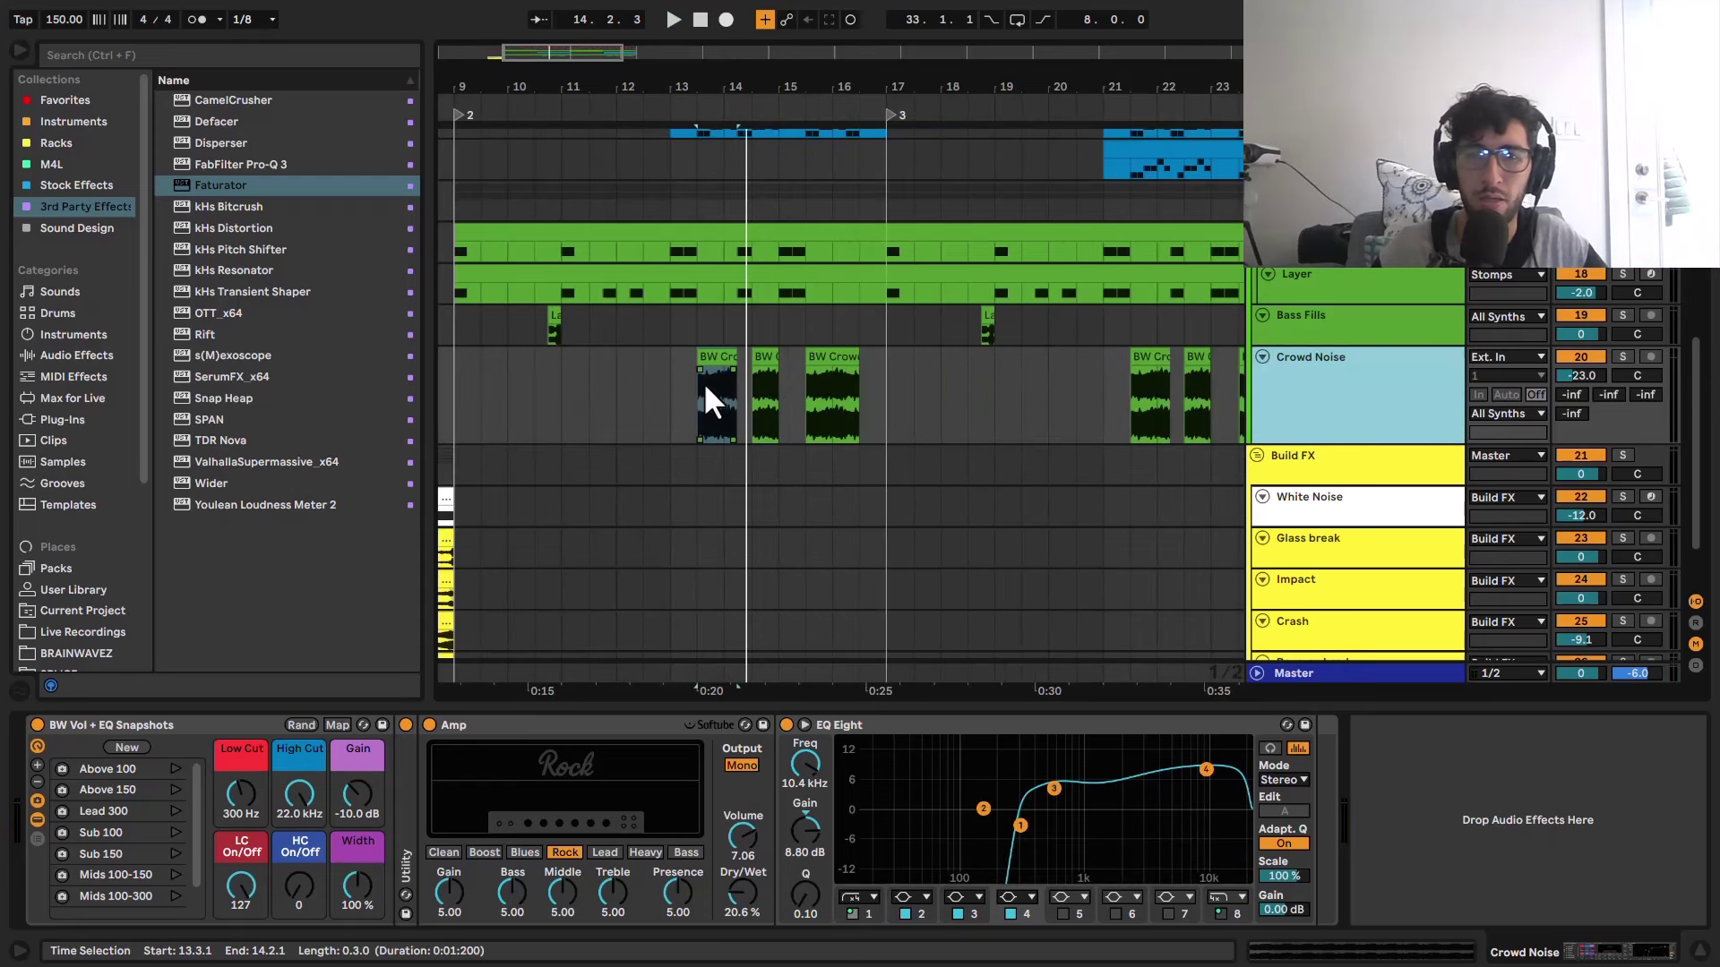
Step: Place the insert marker at 13.1.1 on the Response Layer track and show the arrangement from bar 9 onward
{"action": "scroll", "coordinate": [701, 380], "scroll_direction": "up", "scroll_amount": 4}
{"action": "left_click", "coordinate": [680, 326]}
{"action": "left_click_drag", "start_coordinate": [746, 374], "coordinate": [988, 436]}
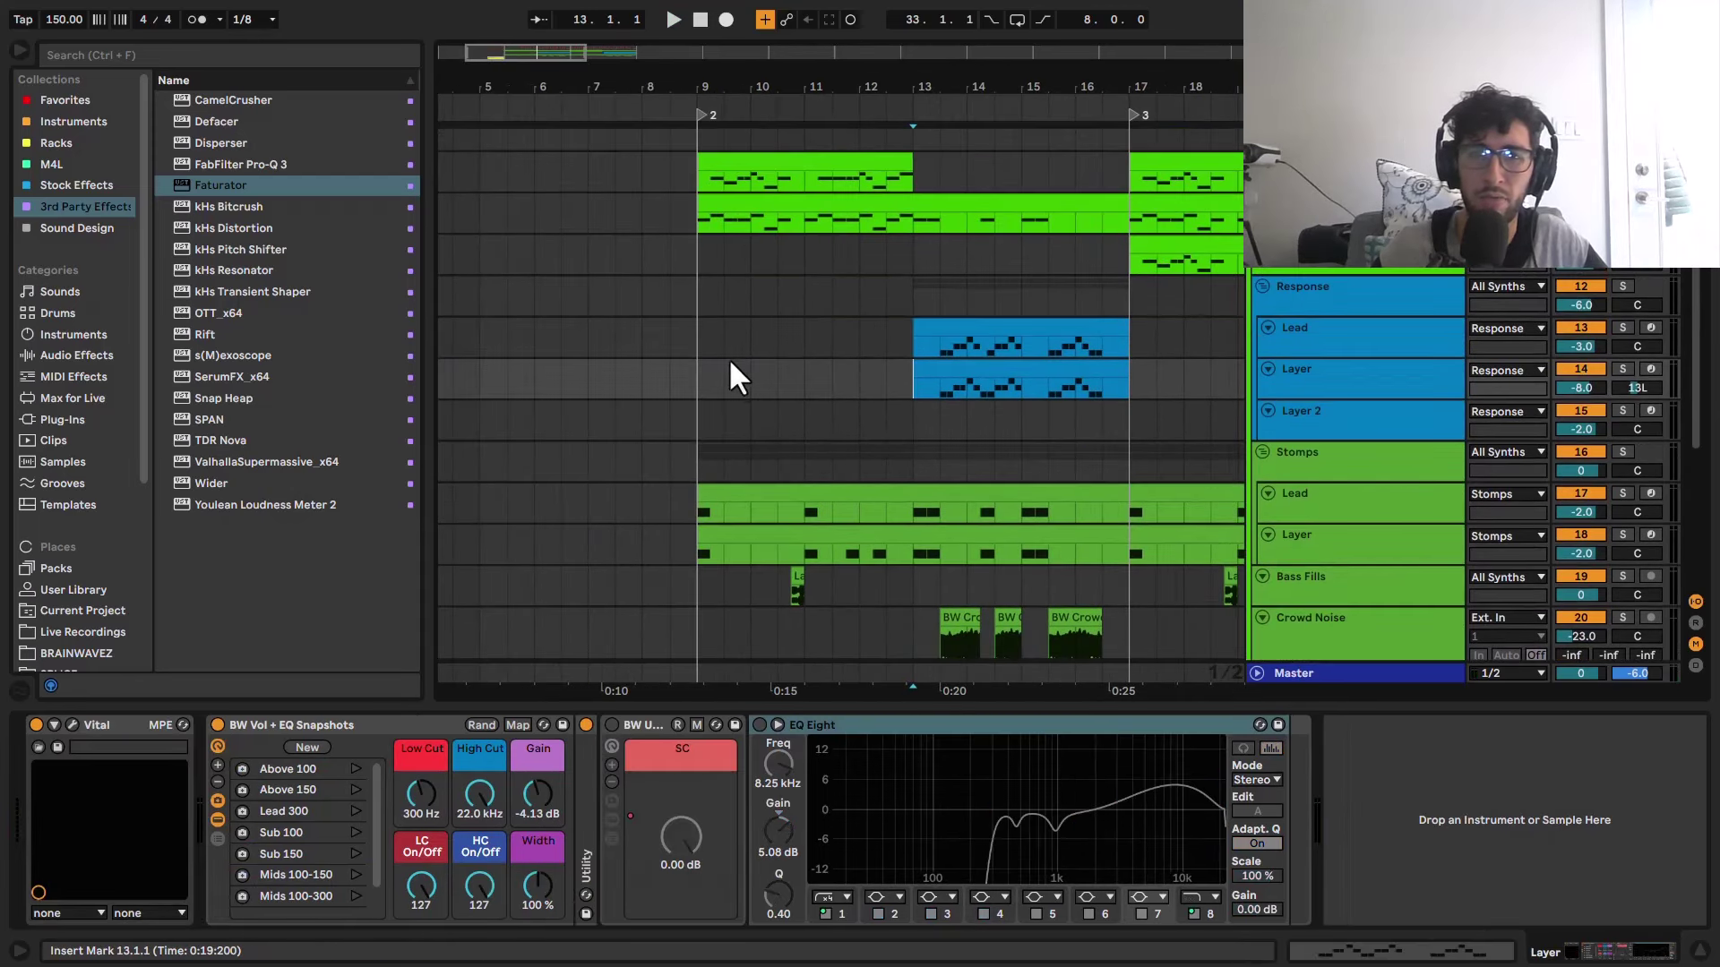
Step: Play the Noise Layer melody briefly from 9.3.1 and stop the playback
{"action": "scroll", "coordinate": [723, 352], "scroll_direction": "up", "scroll_amount": 4}
{"action": "left_click", "coordinate": [710, 221]}
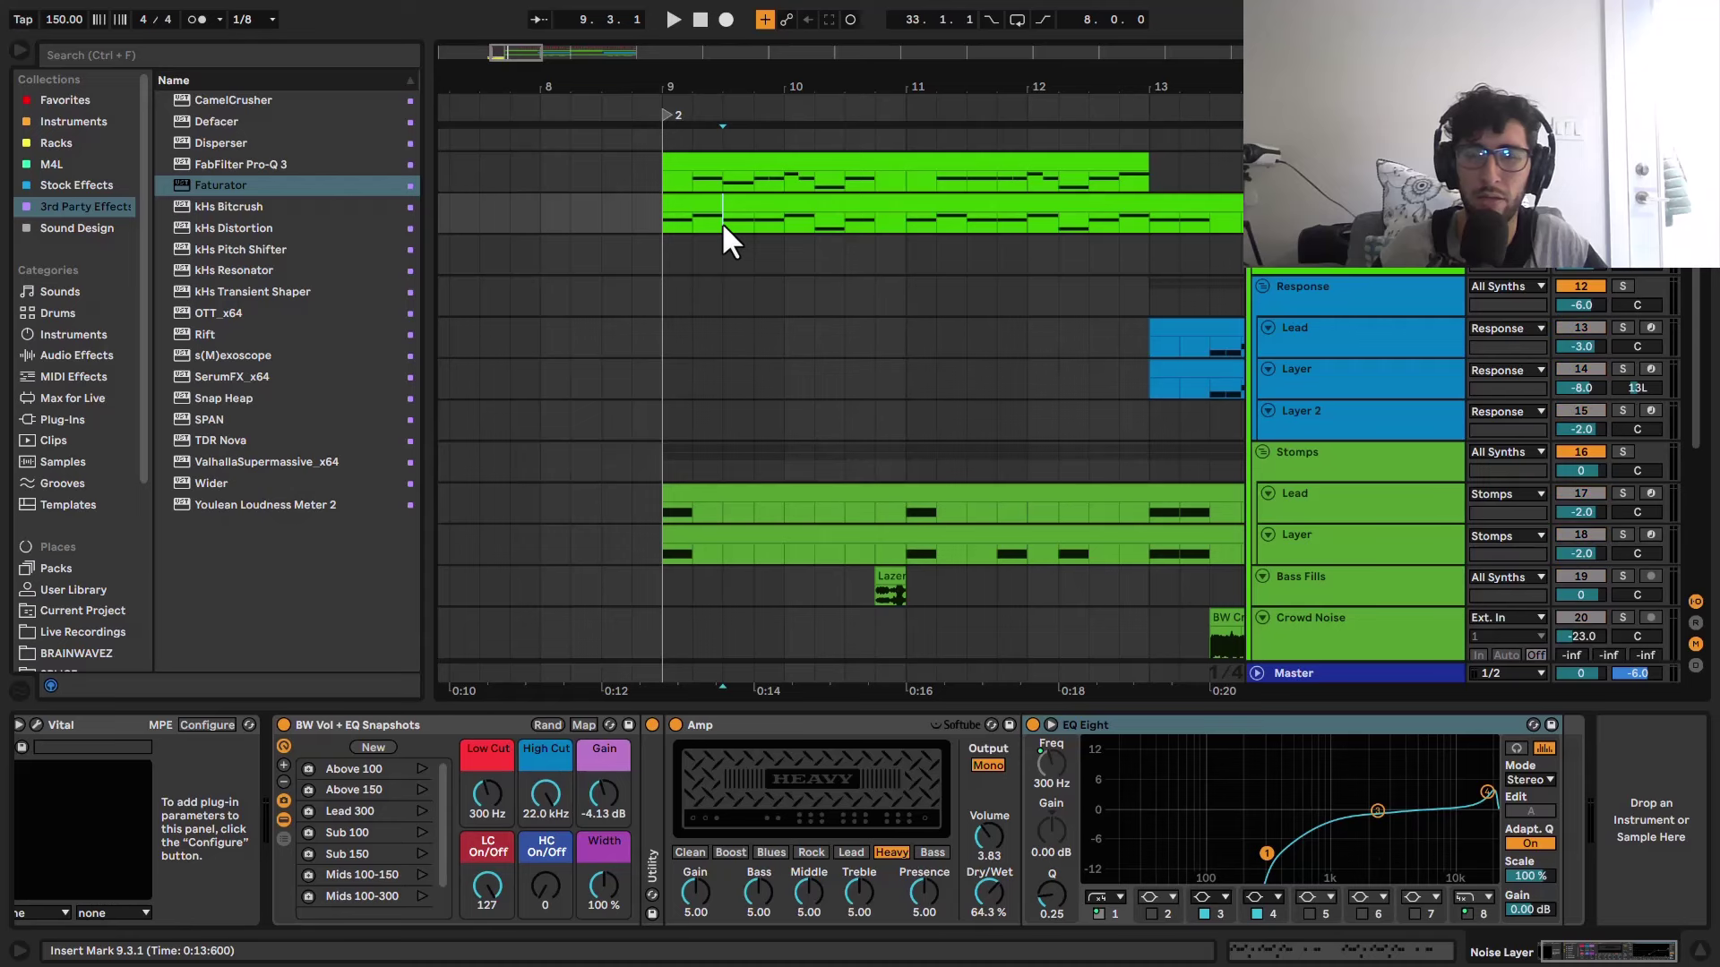
{"action": "key", "text": "space"}
{"action": "key", "text": "space"}
{"action": "scroll", "coordinate": [703, 315], "scroll_direction": "right", "scroll_amount": 5}
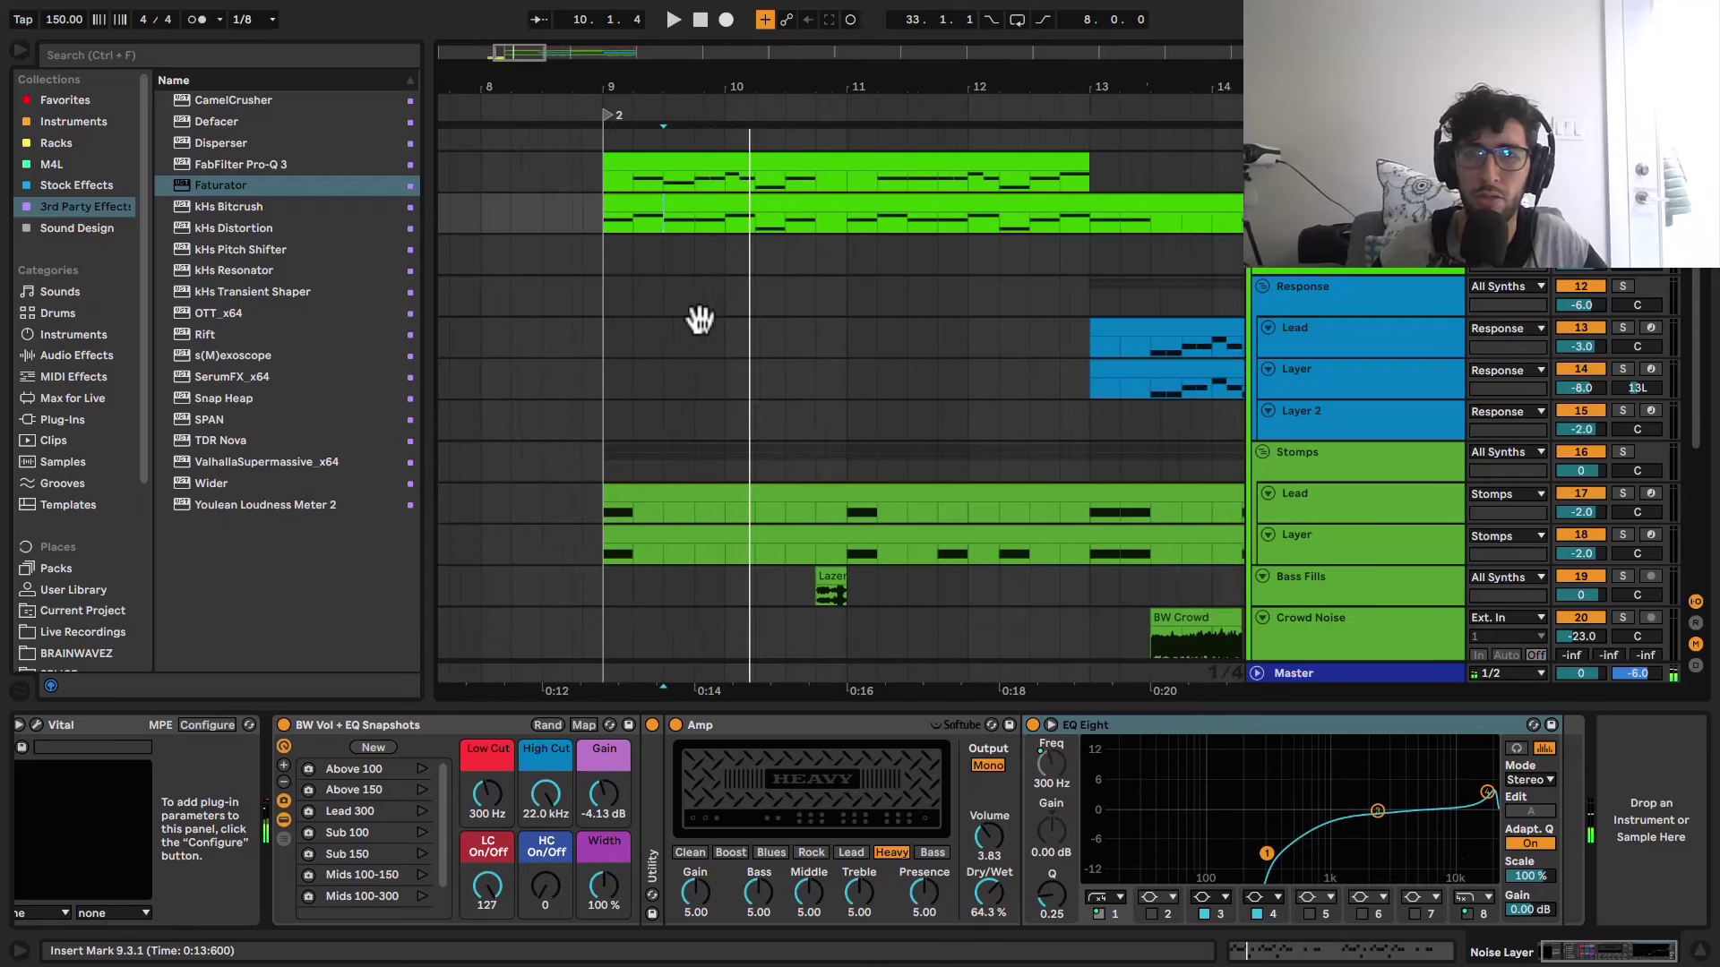
Step: Play the section from 12.3.1 with the Crowd Noise track switched off, and replay it with the track switched on
{"action": "left_click", "coordinate": [792, 242]}
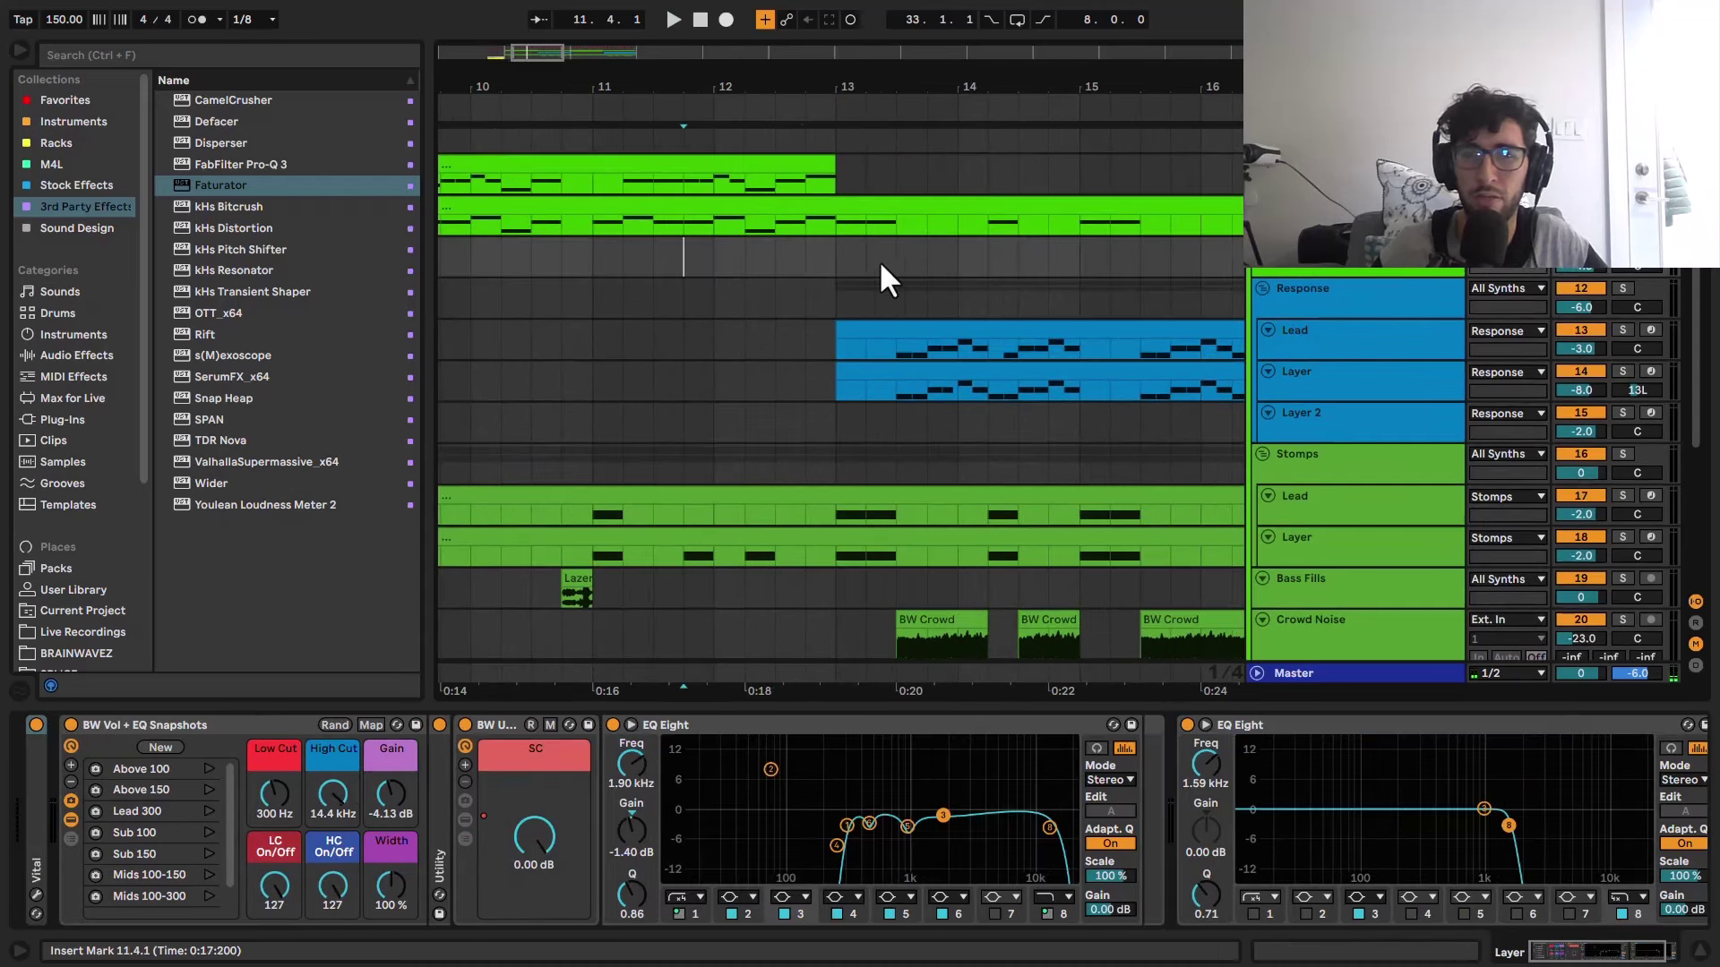
{"action": "left_click", "coordinate": [766, 263]}
{"action": "key", "text": "space"}
{"action": "scroll", "coordinate": [829, 265], "scroll_direction": "down", "scroll_amount": 6}
{"action": "left_click", "coordinate": [1323, 422]}
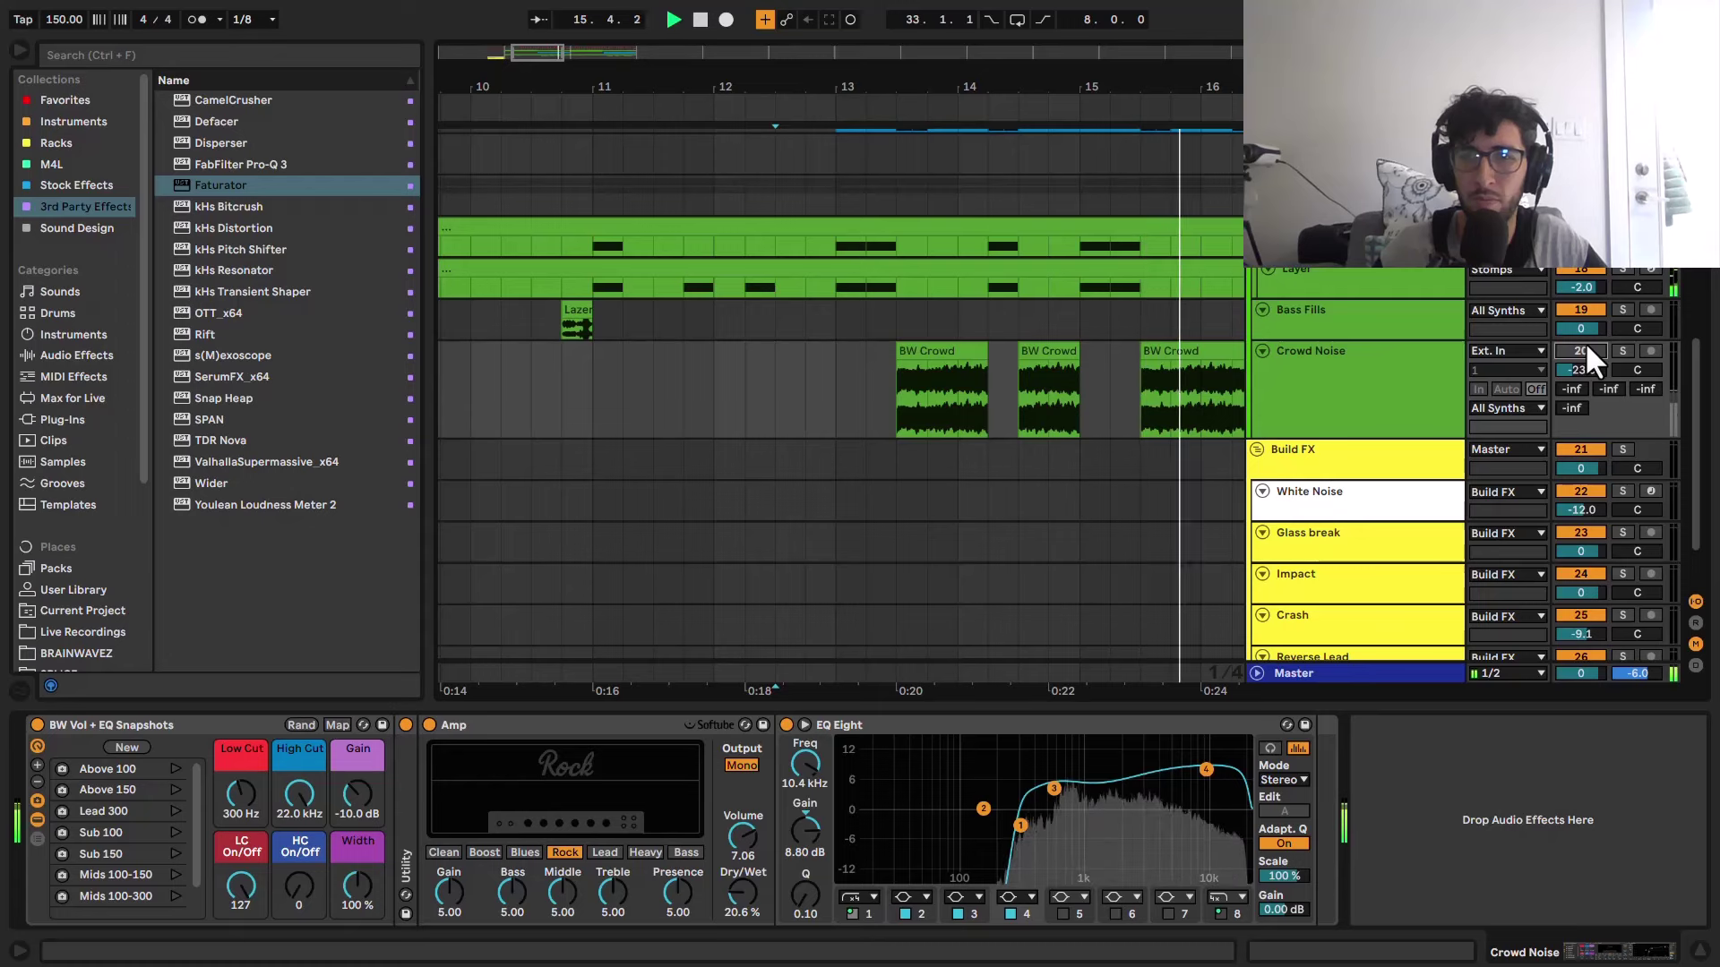
{"action": "key", "text": "space"}
{"action": "key", "text": "space"}
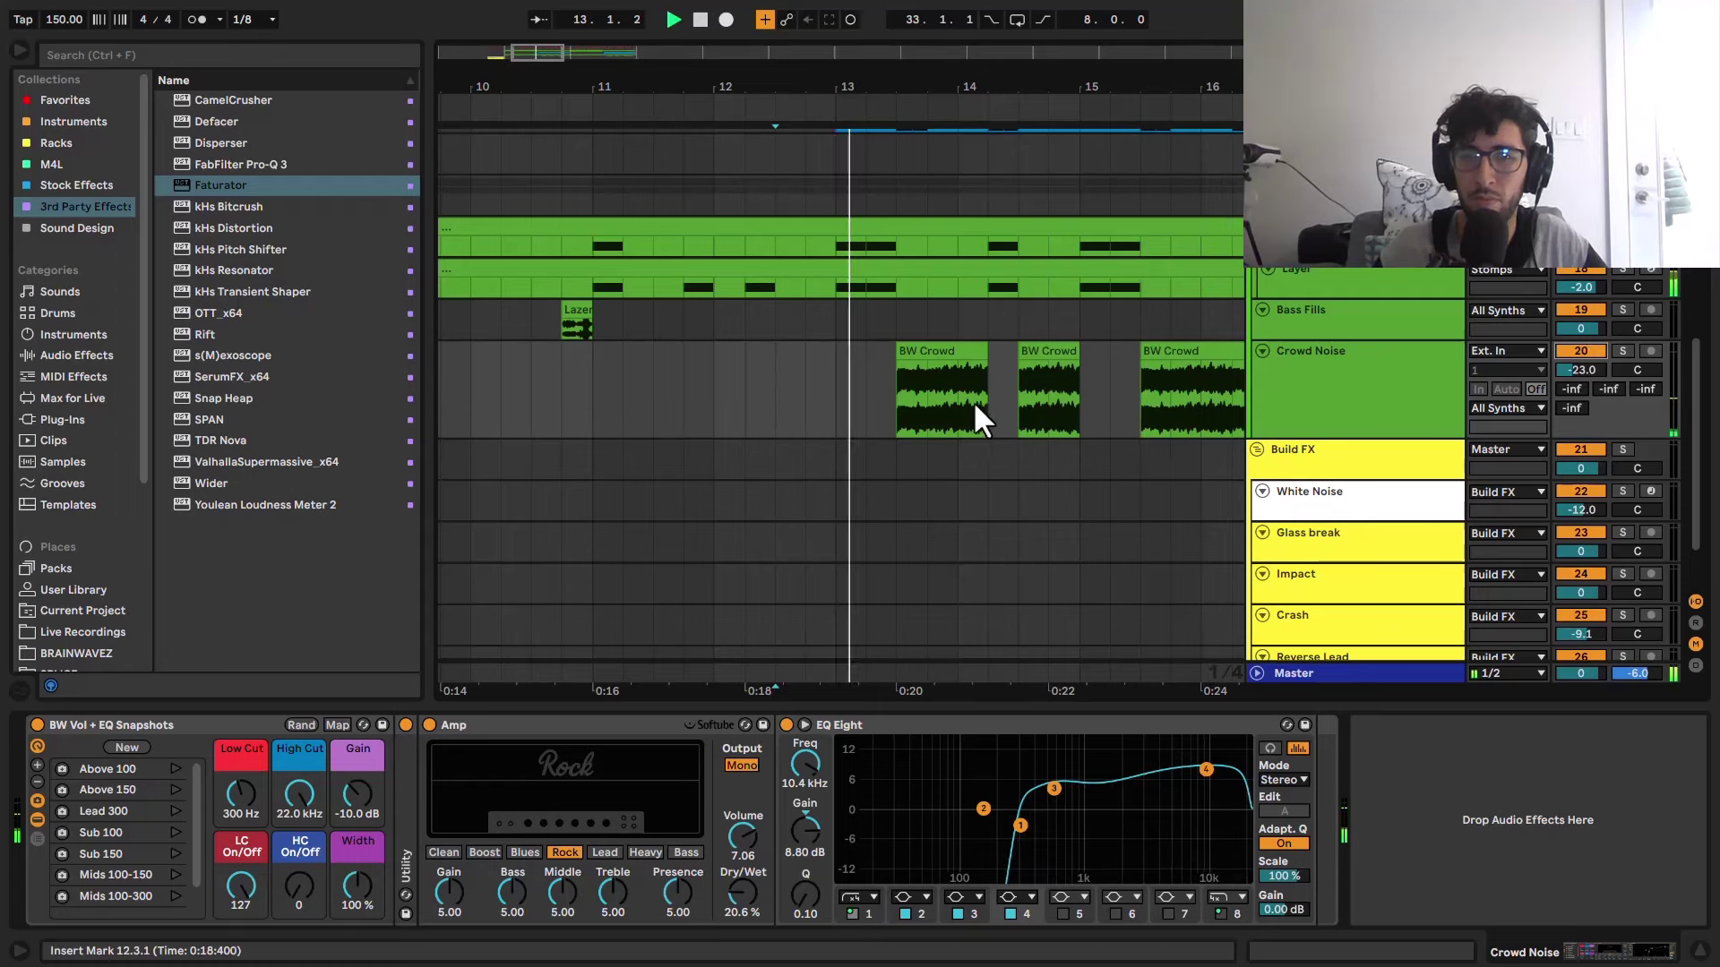
Step: Place the insert marker at 13.1.1 on the Crowd Noise track, listen to the crowd clips and stop the playback
{"action": "left_click", "coordinate": [819, 352]}
{"action": "left_click_drag", "start_coordinate": [820, 353], "coordinate": [614, 367]}
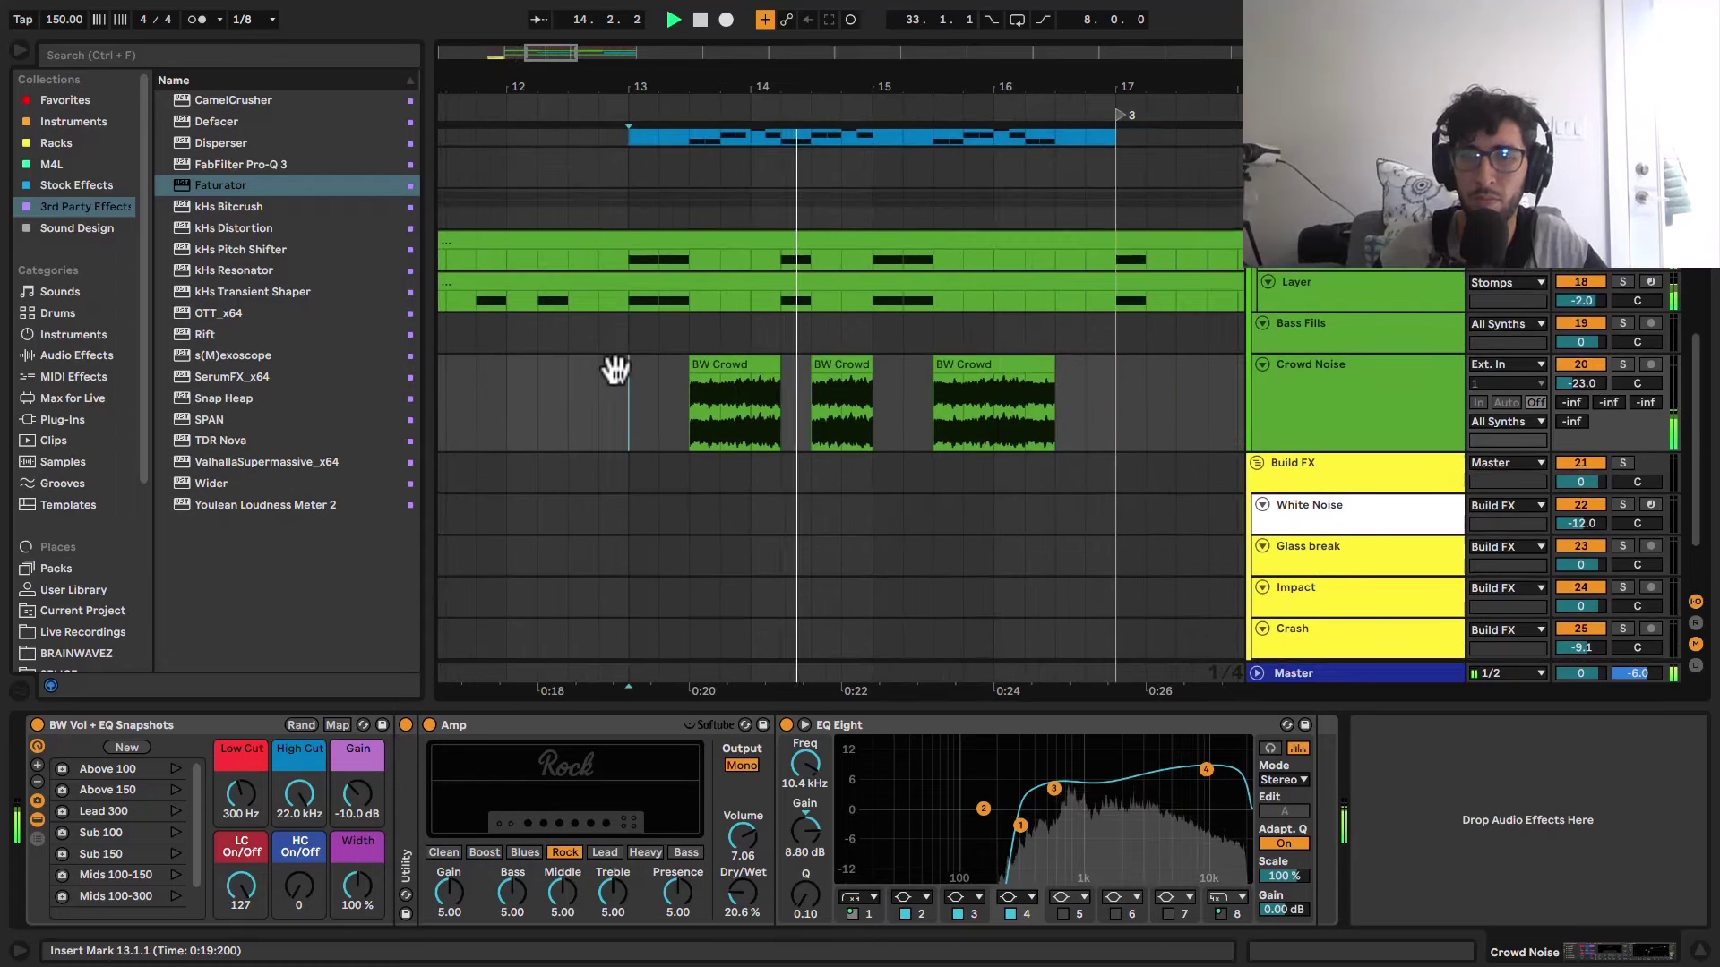
{"action": "key", "text": "space"}
{"action": "scroll", "coordinate": [902, 388], "scroll_direction": "up", "scroll_amount": 5}
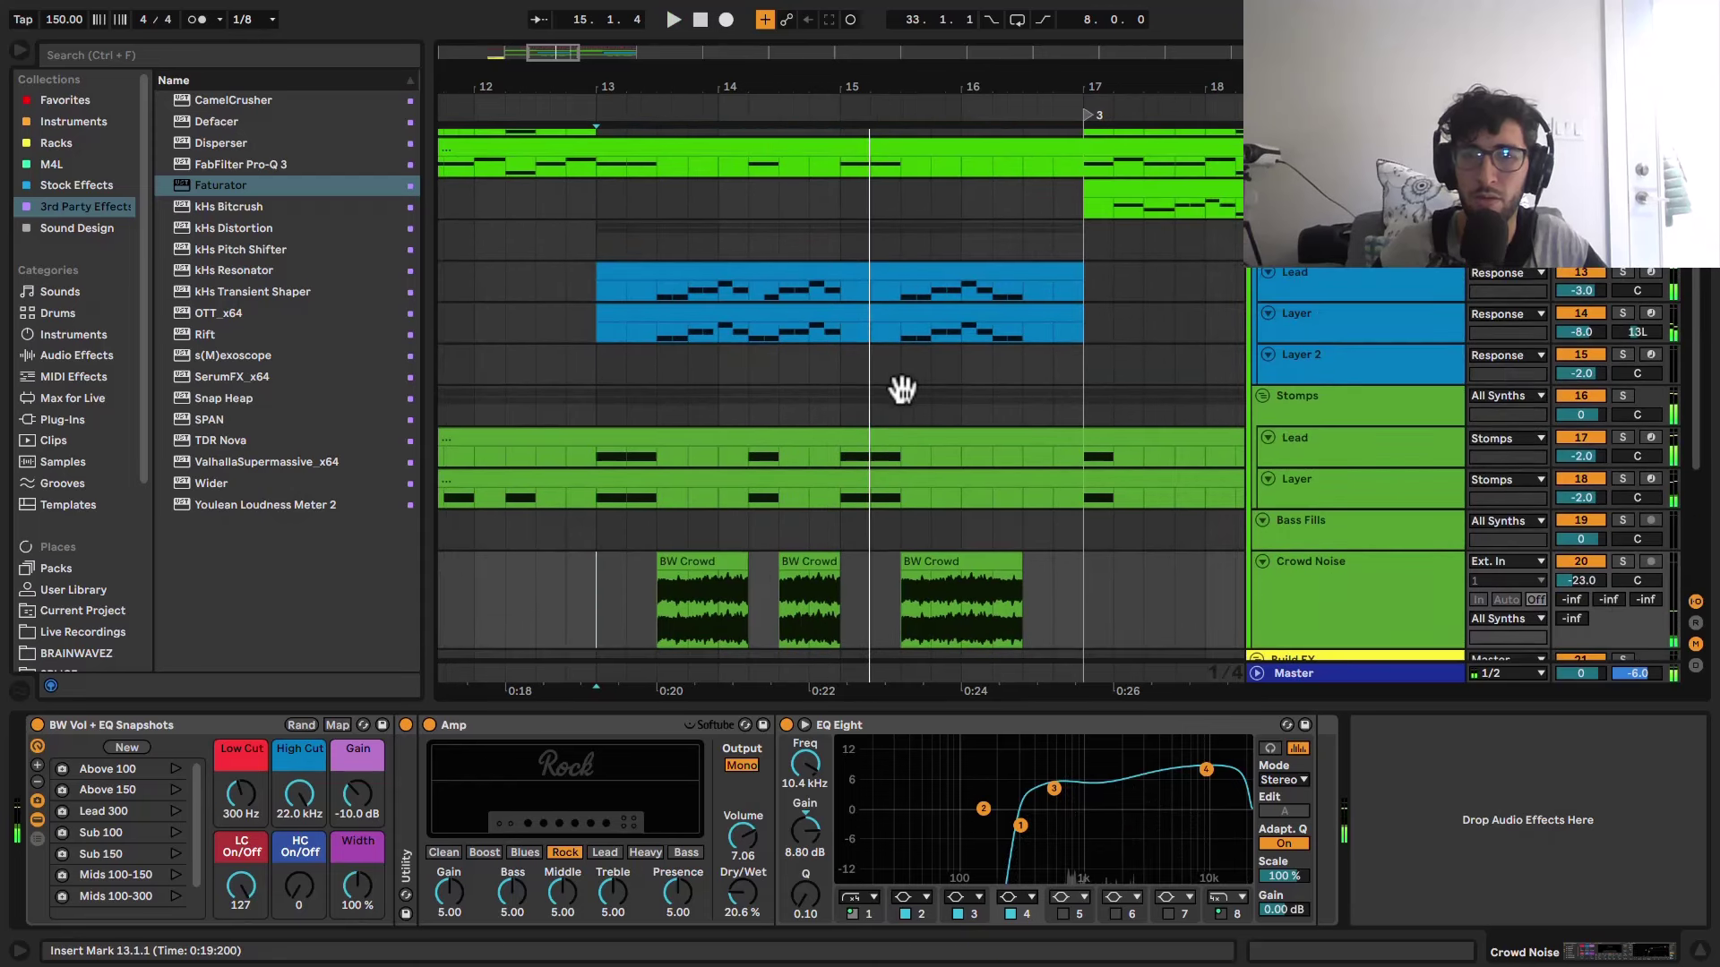
Step: Place the insert marker at 15.3.1, at the start of the third BW Crowd clip on the Crowd Noise track
{"action": "left_click", "coordinate": [865, 516]}
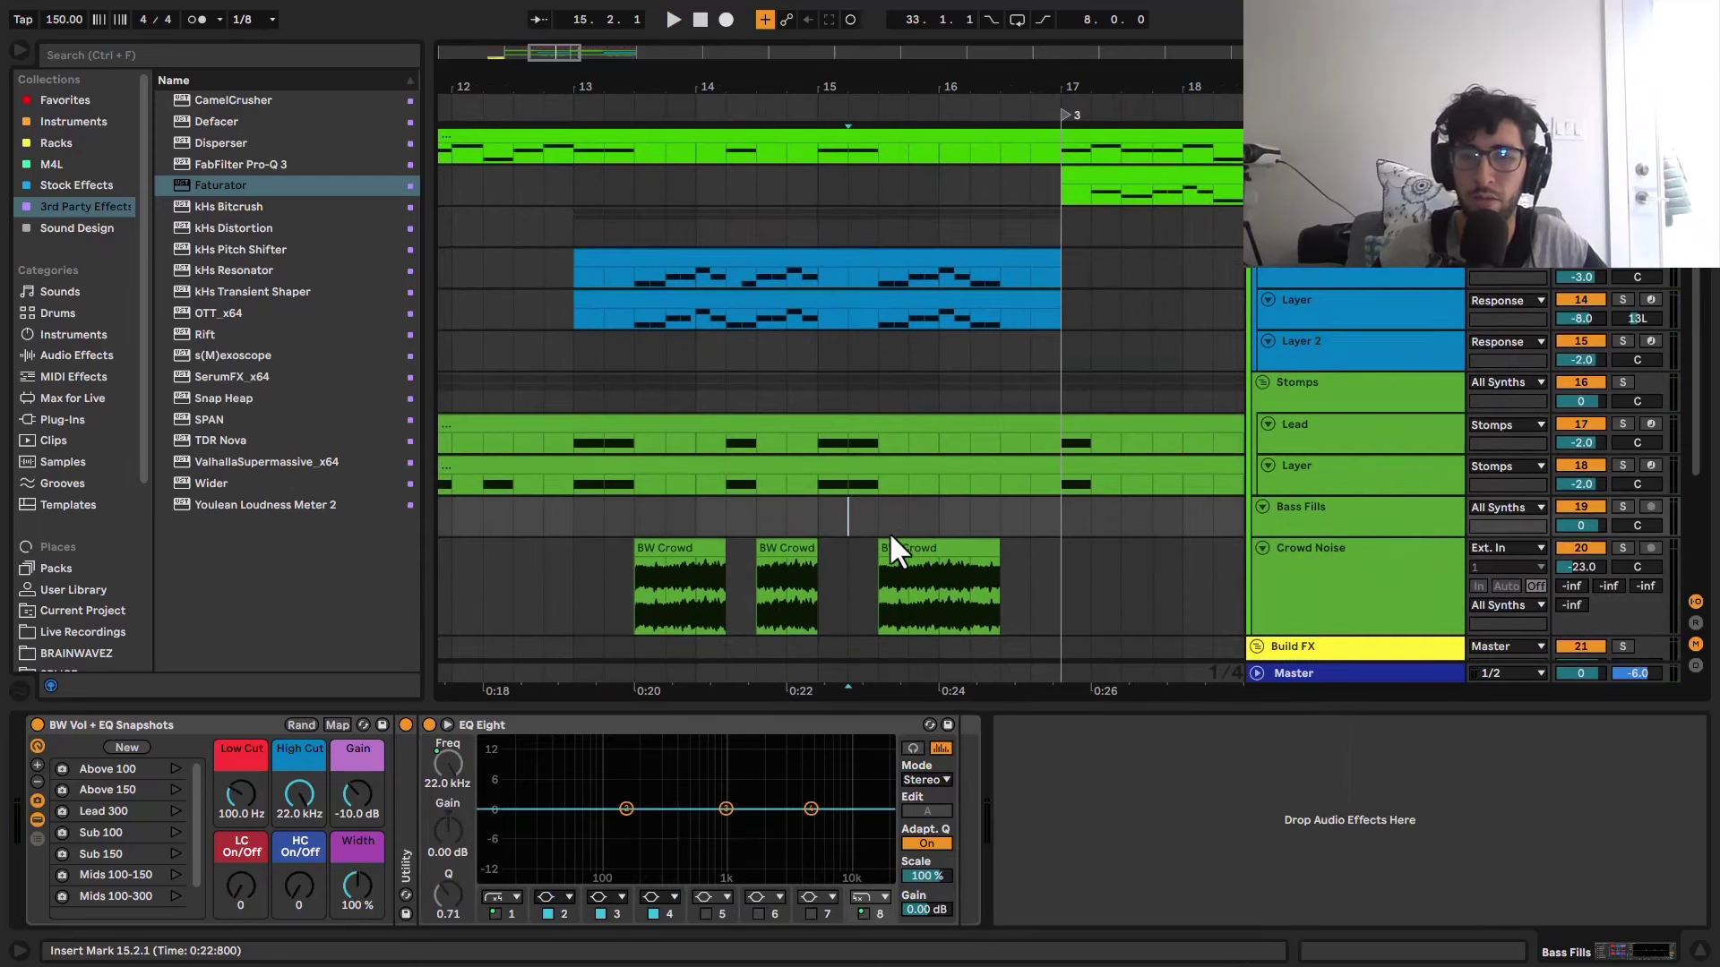
{"action": "left_click", "coordinate": [899, 538]}
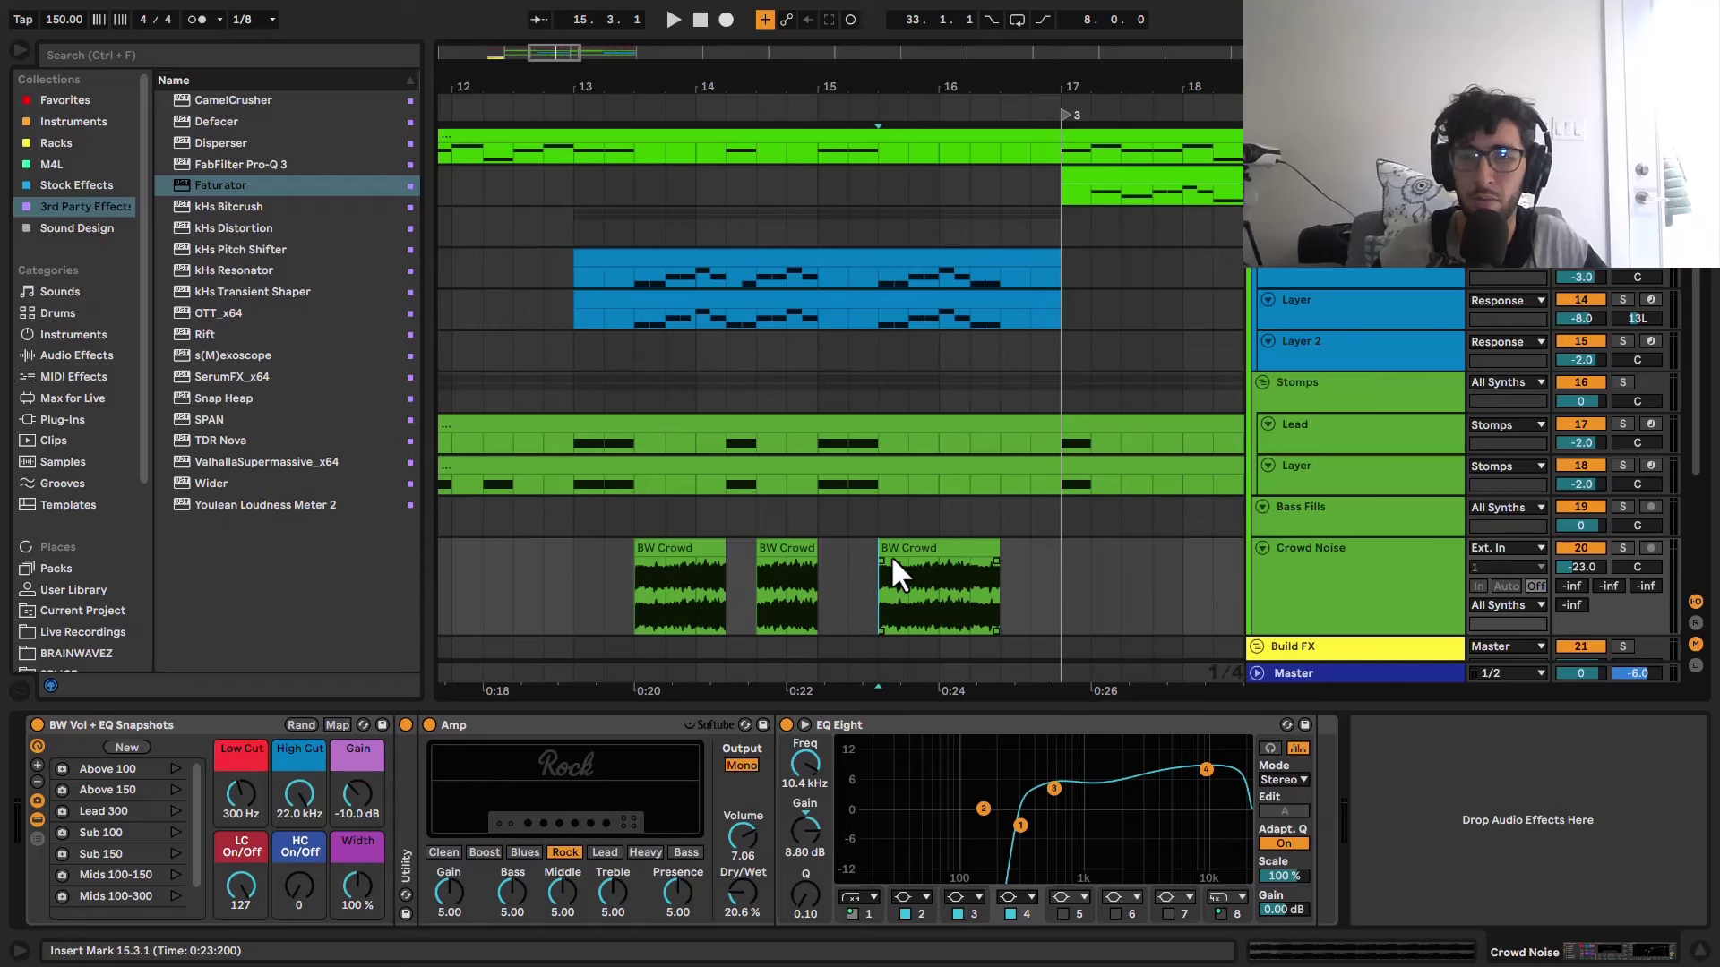
{"action": "left_click", "coordinate": [891, 546]}
{"action": "left_click", "coordinate": [867, 542]}
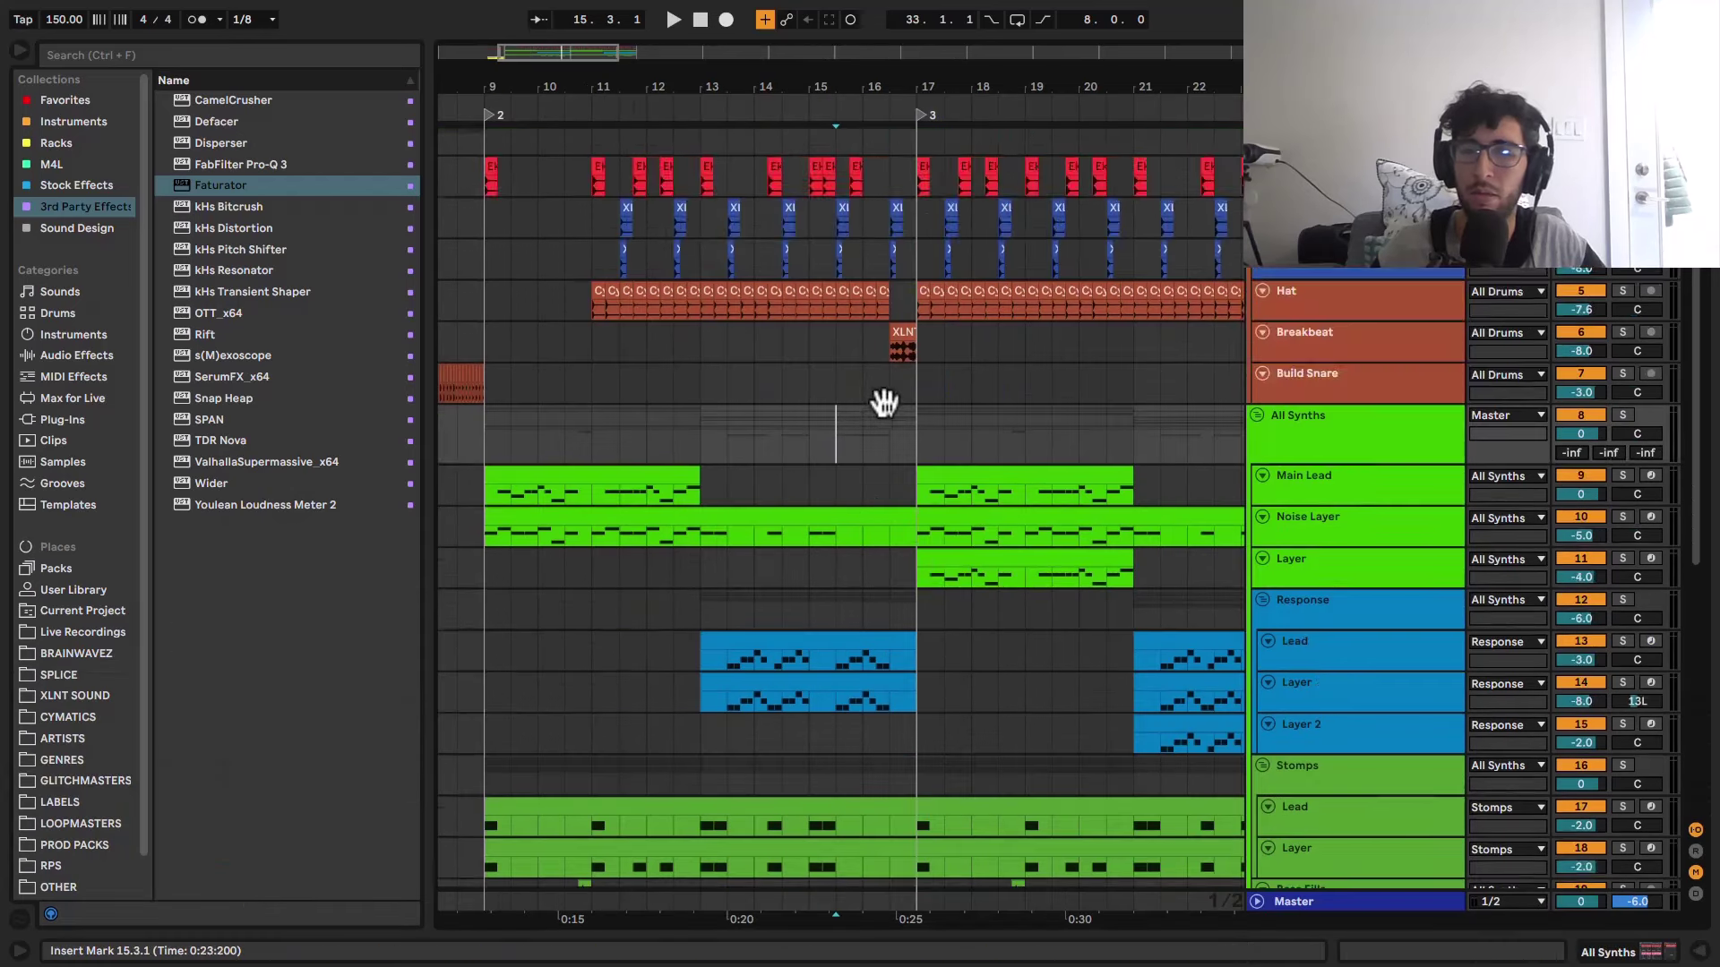
Step: Examine how the synth, Response, Stomps and Crowd Noise clips are laid out across bars 9 to 25
{"action": "scroll", "coordinate": [883, 399], "scroll_direction": "down", "scroll_amount": 3}
{"action": "scroll", "coordinate": [906, 351], "scroll_direction": "down", "scroll_amount": 4}
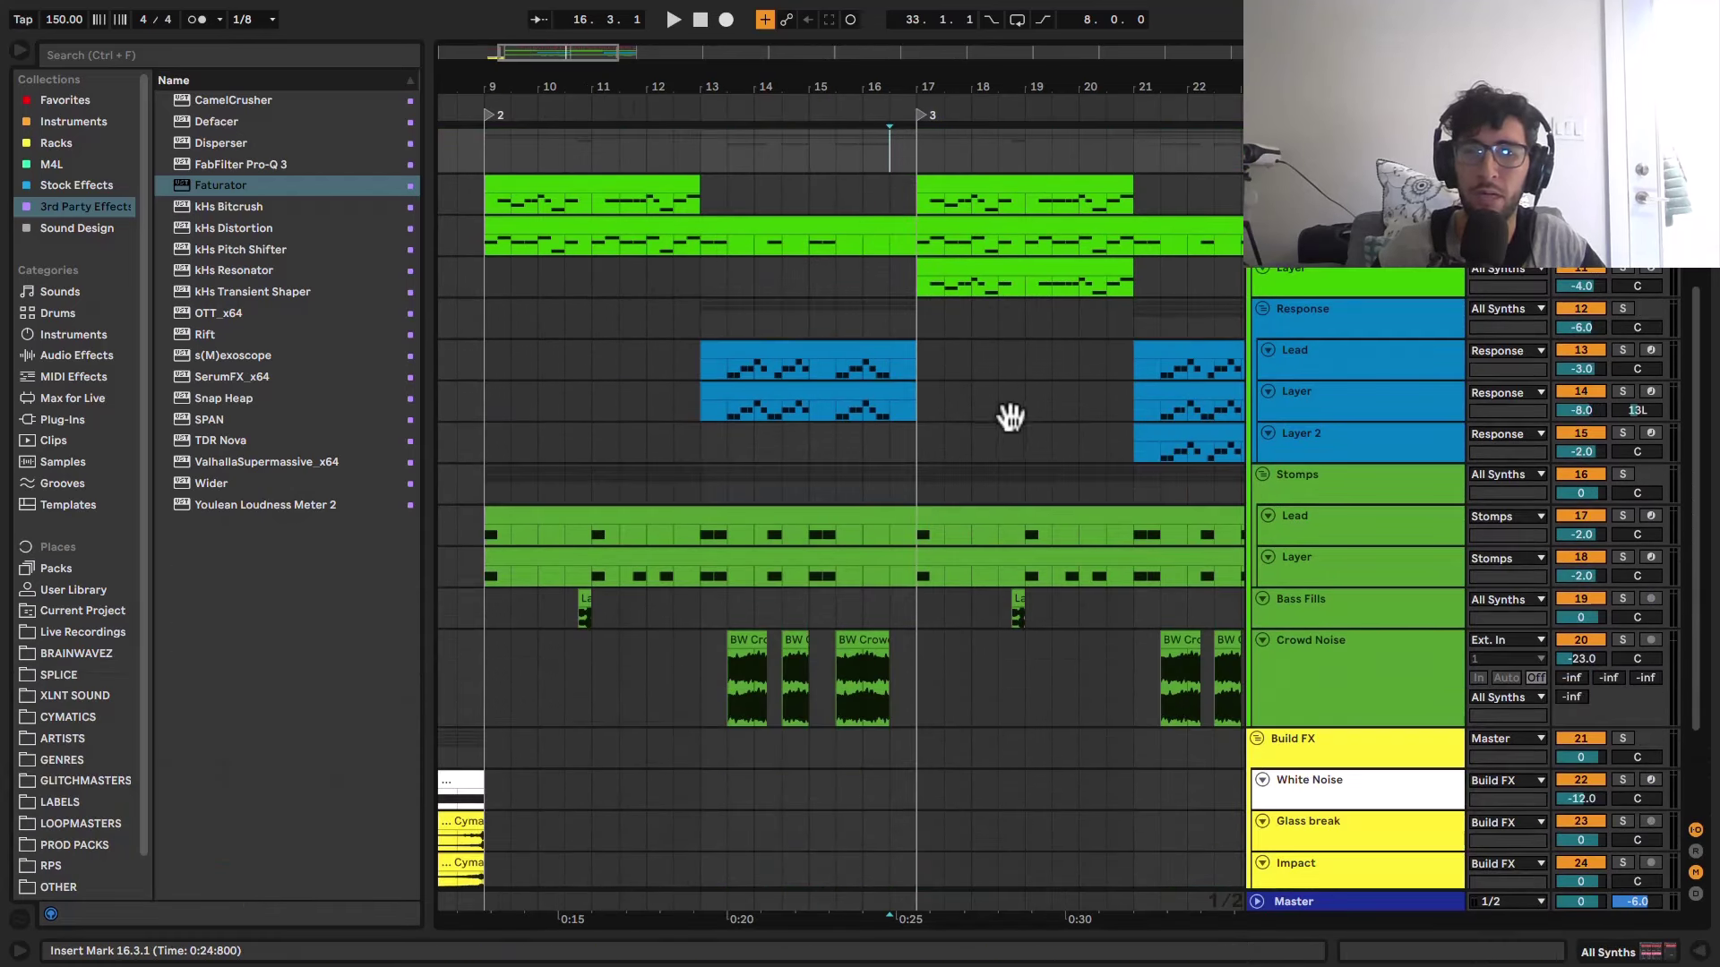
{"action": "scroll", "coordinate": [806, 383], "scroll_direction": "right", "scroll_amount": 4}
{"action": "scroll", "coordinate": [804, 368], "scroll_direction": "up", "scroll_amount": 2}
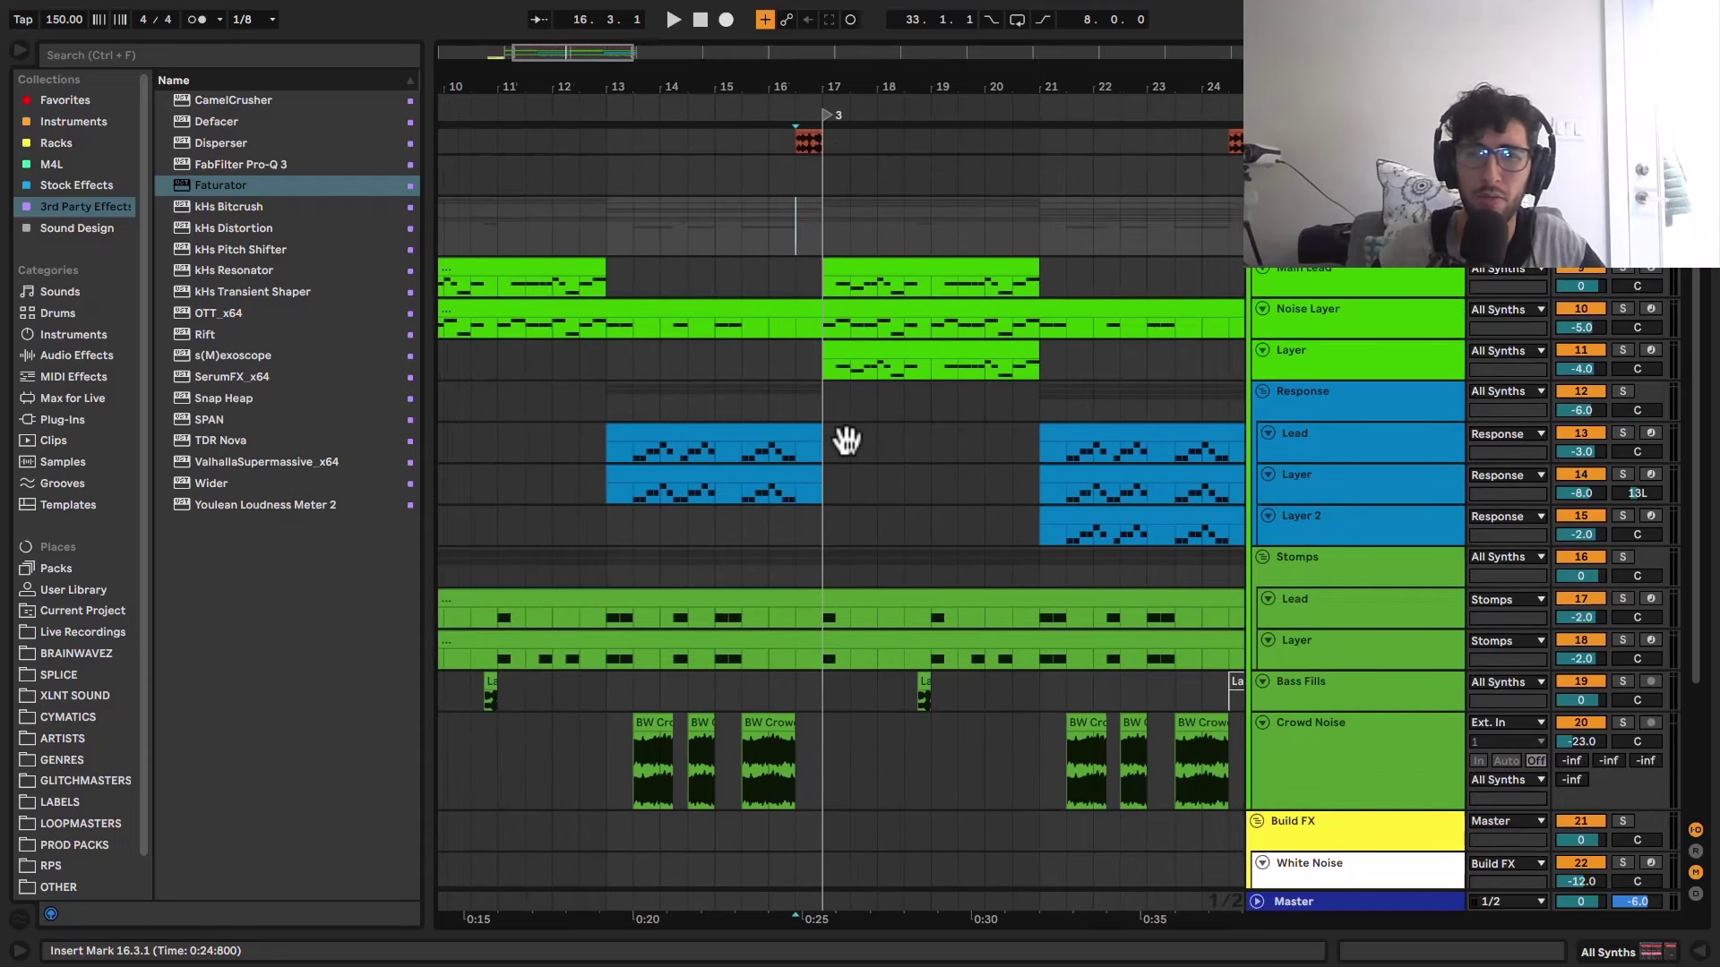
{"action": "scroll", "coordinate": [842, 442], "scroll_direction": "left", "scroll_amount": 1}
{"action": "scroll", "coordinate": [928, 430], "scroll_direction": "down", "scroll_amount": 2}
{"action": "scroll", "coordinate": [821, 443], "scroll_direction": "right", "scroll_amount": 1}
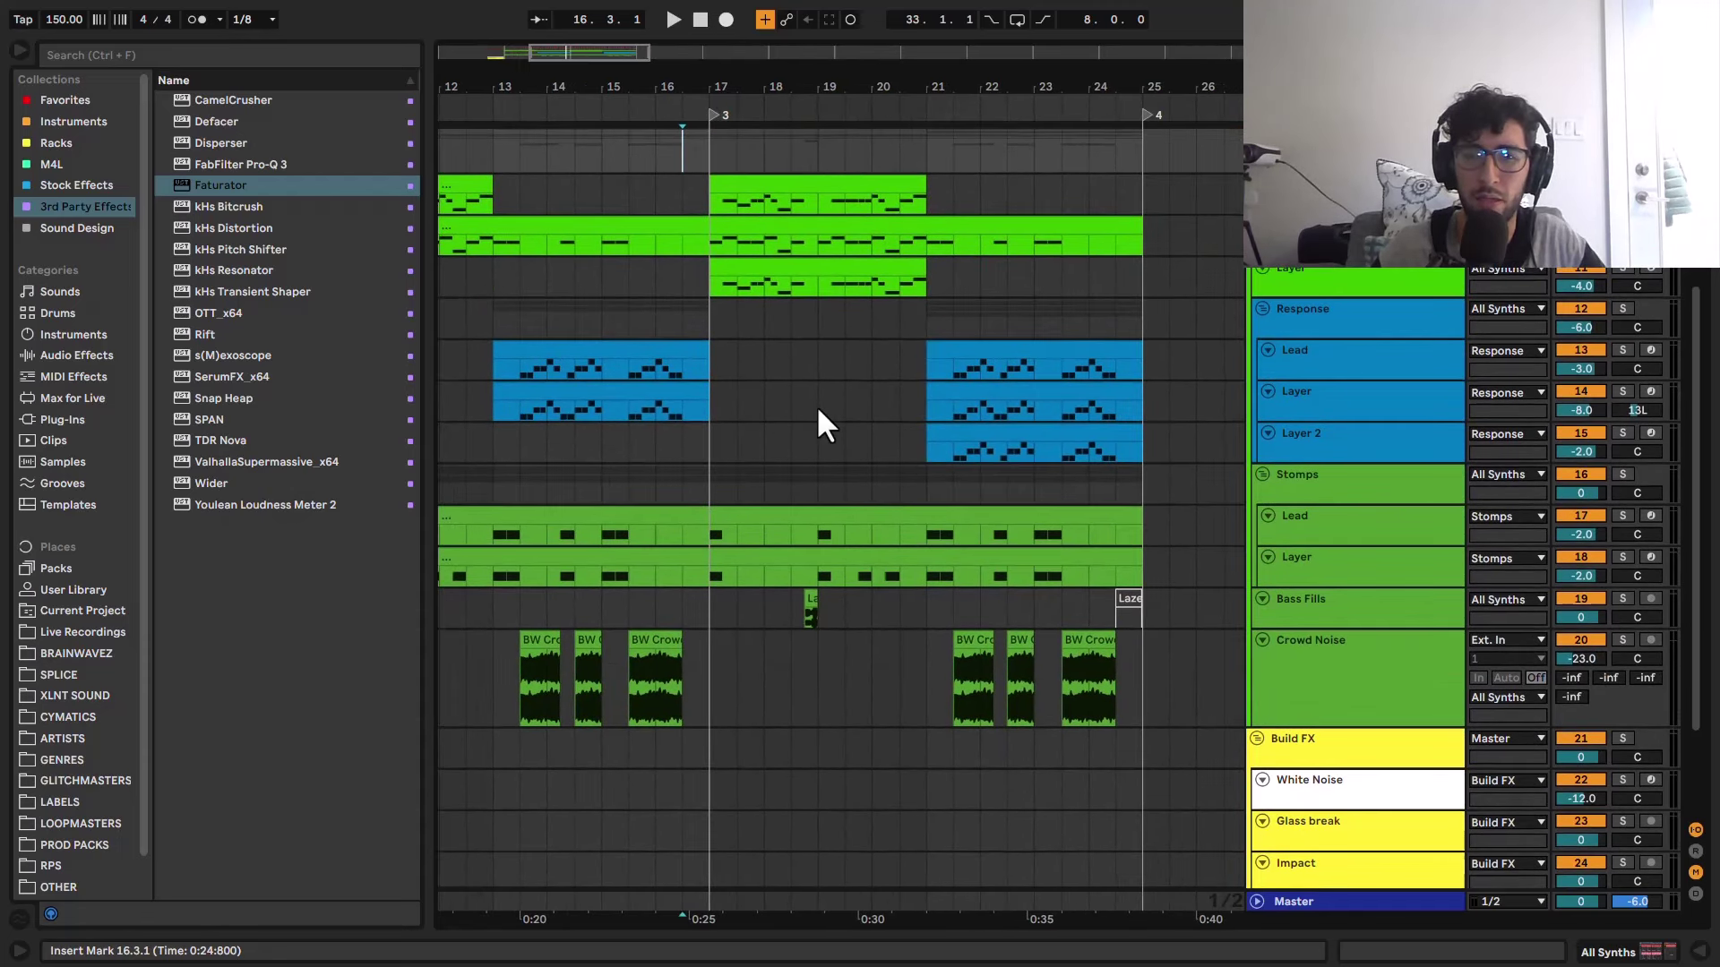
{"action": "scroll", "coordinate": [818, 422], "scroll_direction": "down", "scroll_amount": 3}
{"action": "scroll", "coordinate": [818, 422], "scroll_direction": "up", "scroll_amount": 7}
Step: Select the Layer clip at 17.1.1 below the Noise Layer, solo the Layer track and play it
{"action": "left_click", "coordinate": [745, 395]}
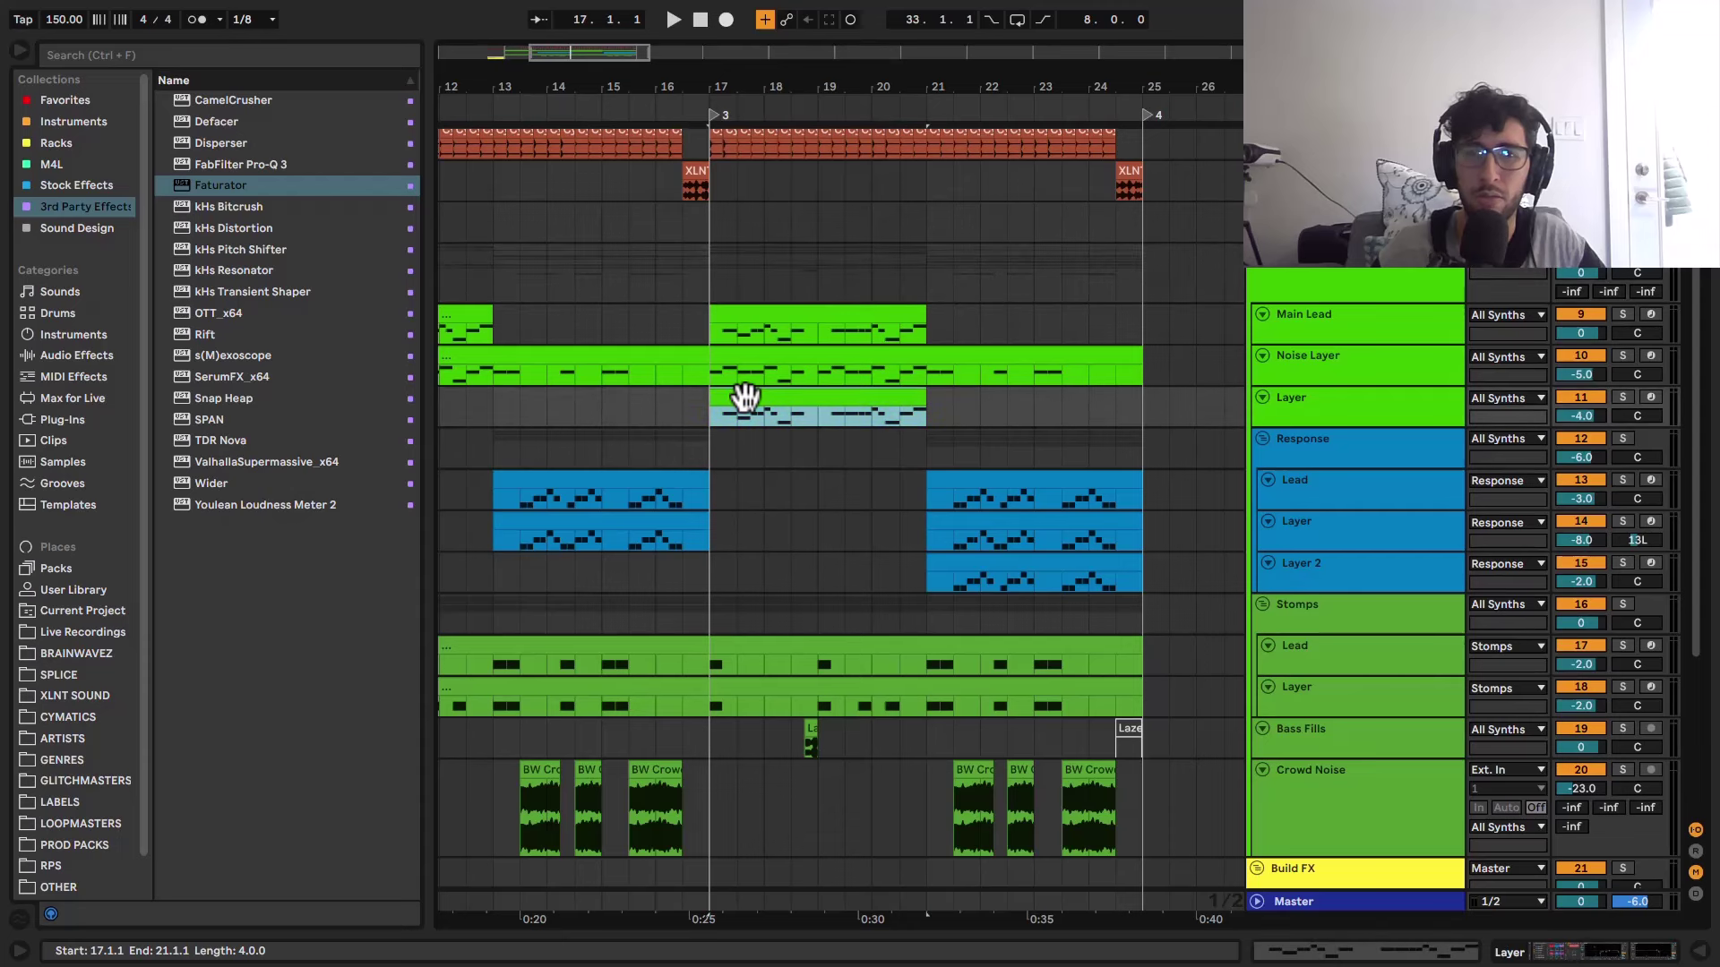
{"action": "scroll", "coordinate": [745, 395], "scroll_direction": "up", "scroll_amount": 3}
{"action": "key", "text": "s"}
{"action": "scroll", "coordinate": [750, 395], "scroll_direction": "down", "scroll_amount": 3}
{"action": "key", "text": "space"}
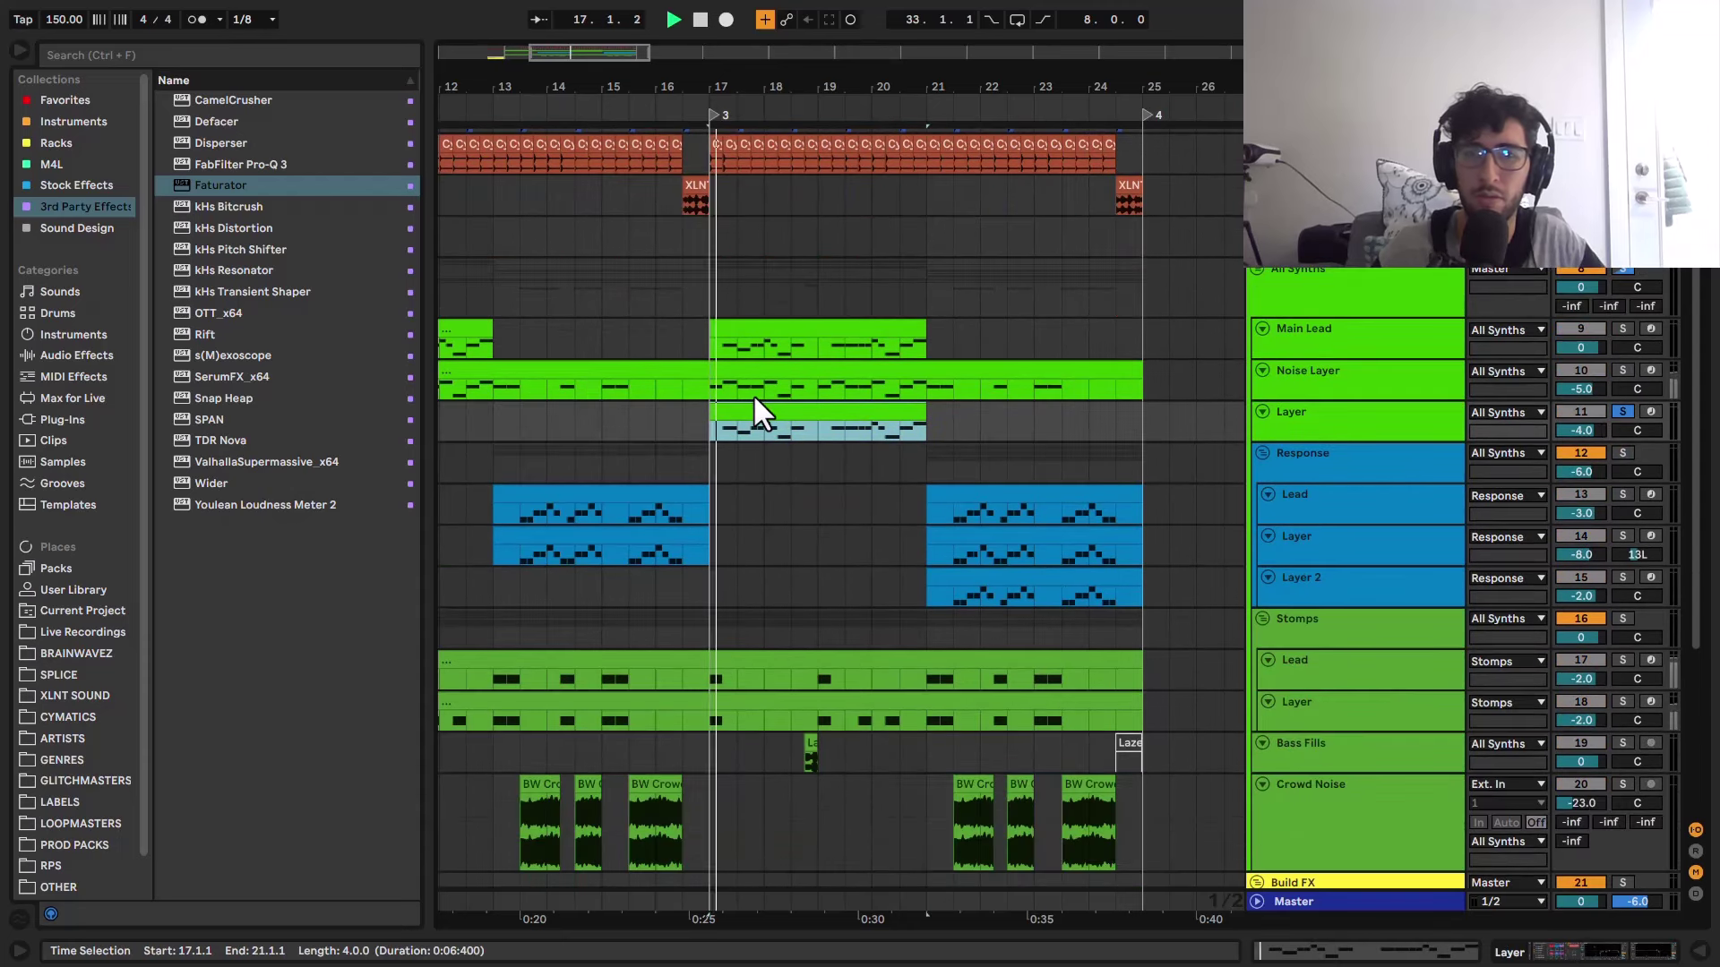
Step: Stop the playback and inspect the device chains of the Main Lead track and the All Synths group
{"action": "double_click", "coordinate": [1414, 422]}
{"action": "left_click", "coordinate": [1354, 305]}
{"action": "key", "text": "space"}
{"action": "left_click", "coordinate": [1352, 349]}
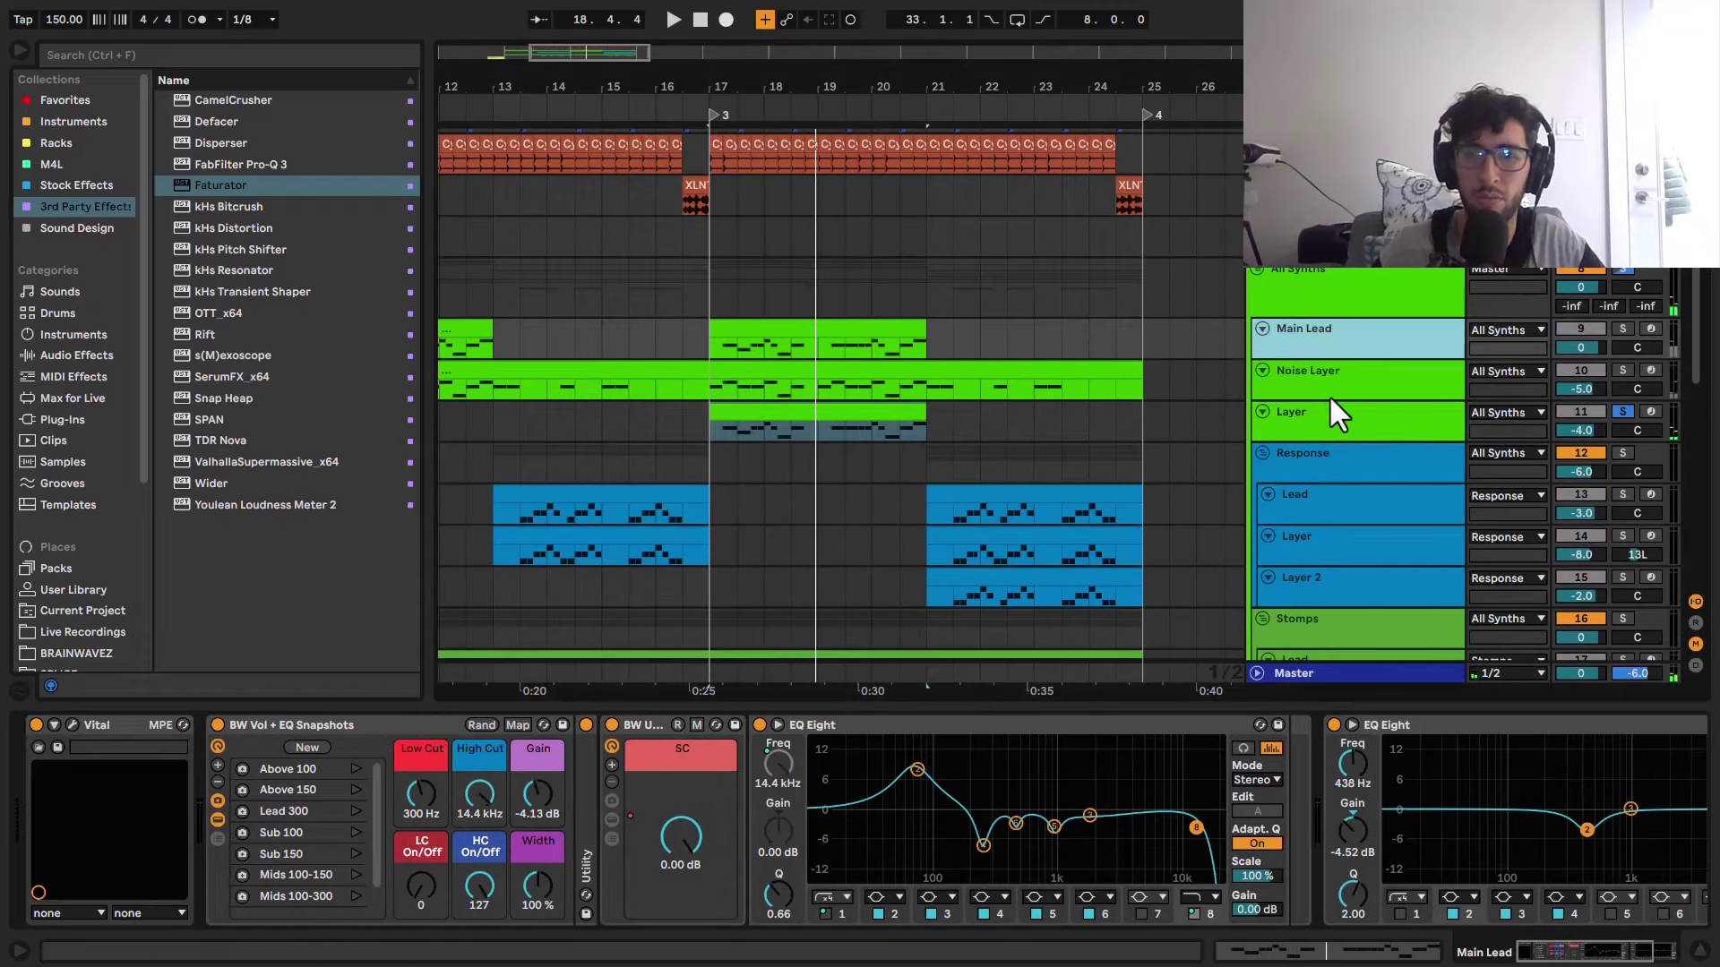
{"action": "left_click", "coordinate": [1332, 376]}
{"action": "left_click", "coordinate": [1329, 338], "text": "shift"}
{"action": "left_click", "coordinate": [1335, 291]}
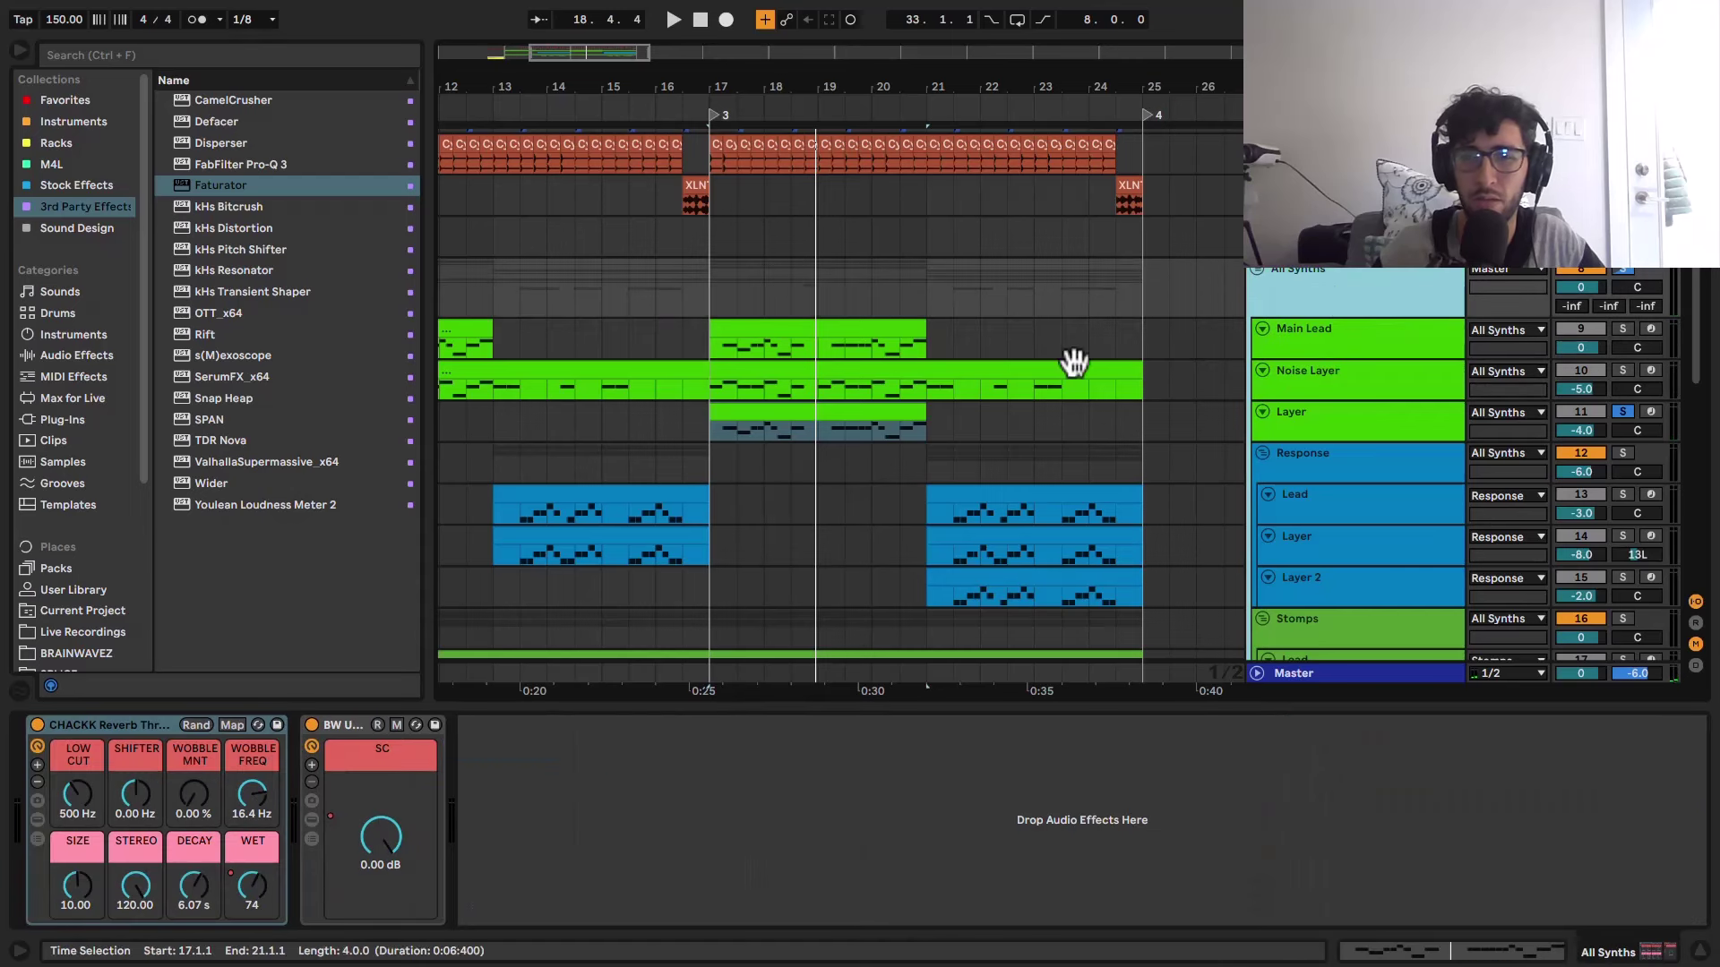
Step: Review the effects of the soloed Layer's Harmonic Bass patch in Vital, close the plug-in window and stop the playback
{"action": "scroll", "coordinate": [738, 382], "scroll_direction": "up", "scroll_amount": 2}
{"action": "scroll", "coordinate": [738, 385], "scroll_direction": "down", "scroll_amount": 4}
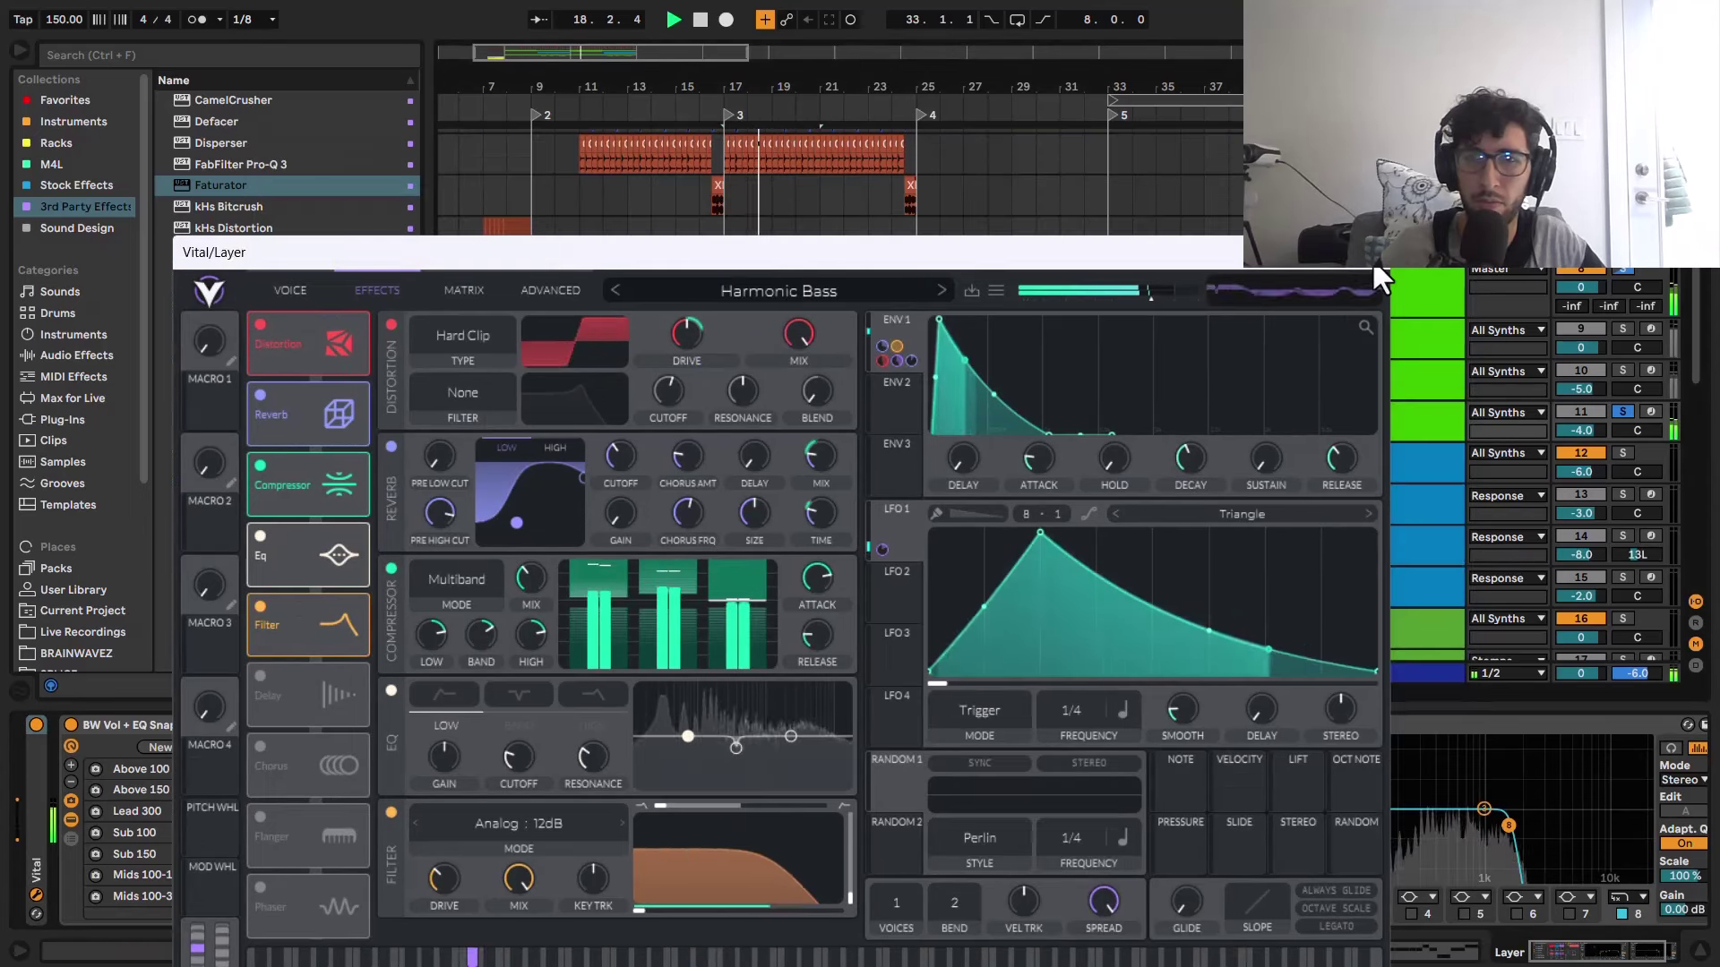
{"action": "left_click", "coordinate": [1373, 256]}
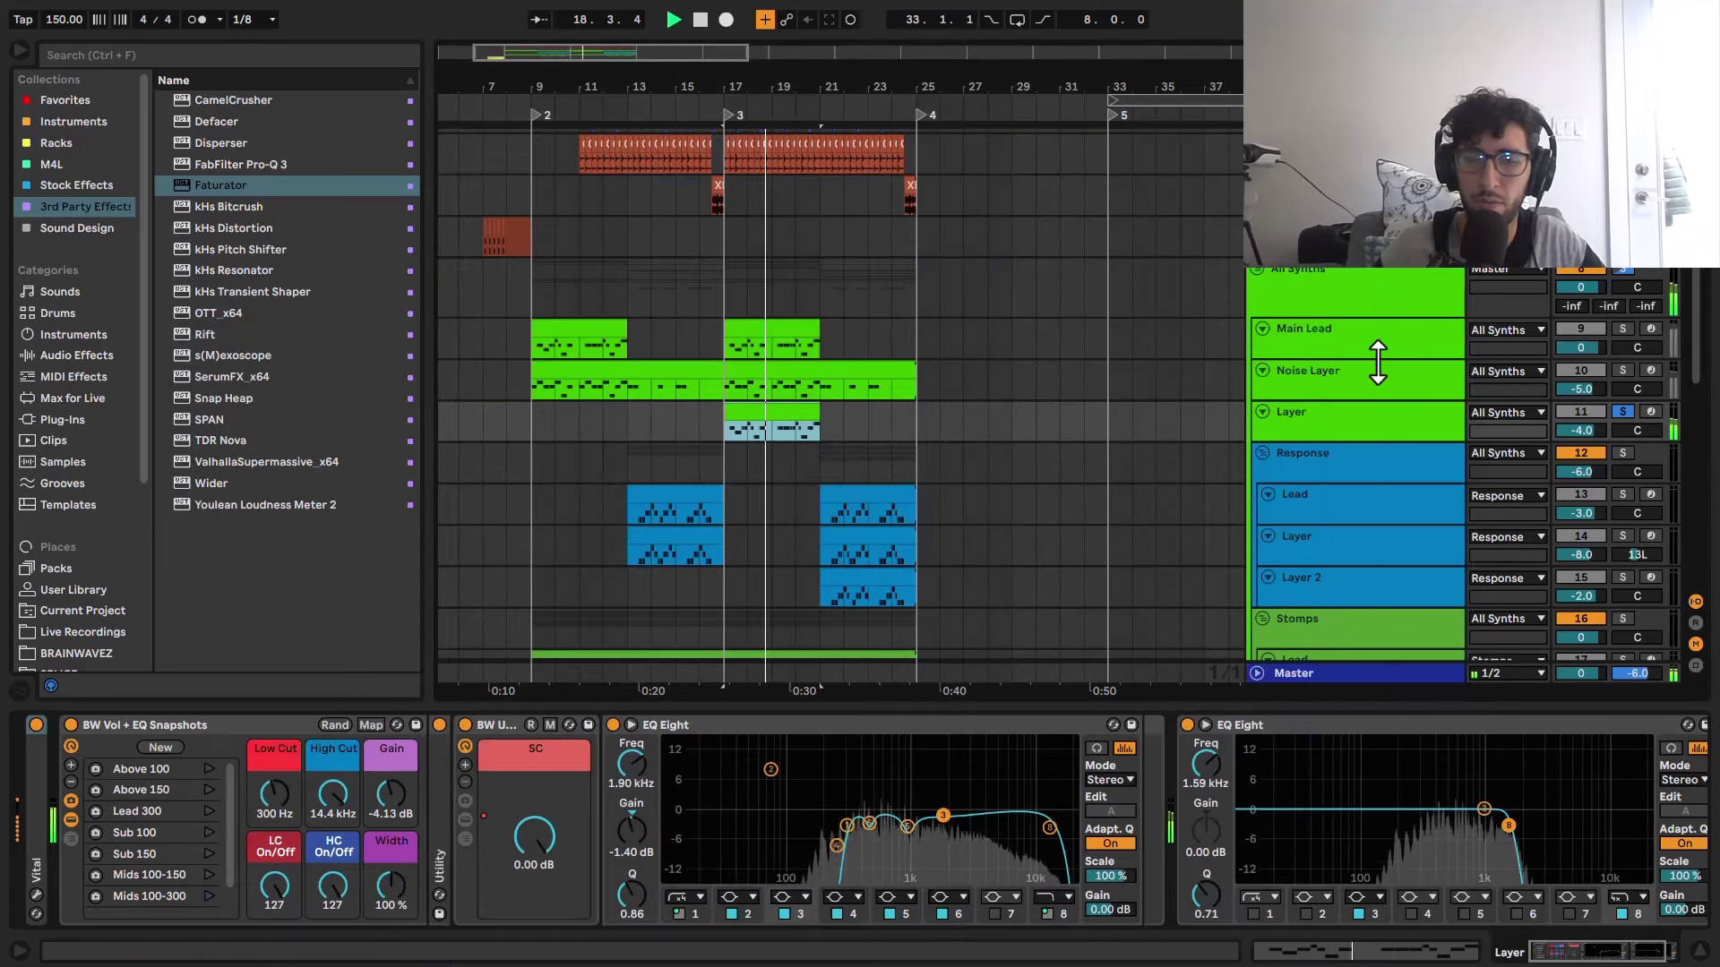
{"action": "key", "text": "space"}
{"action": "left_click", "coordinate": [1187, 726]}
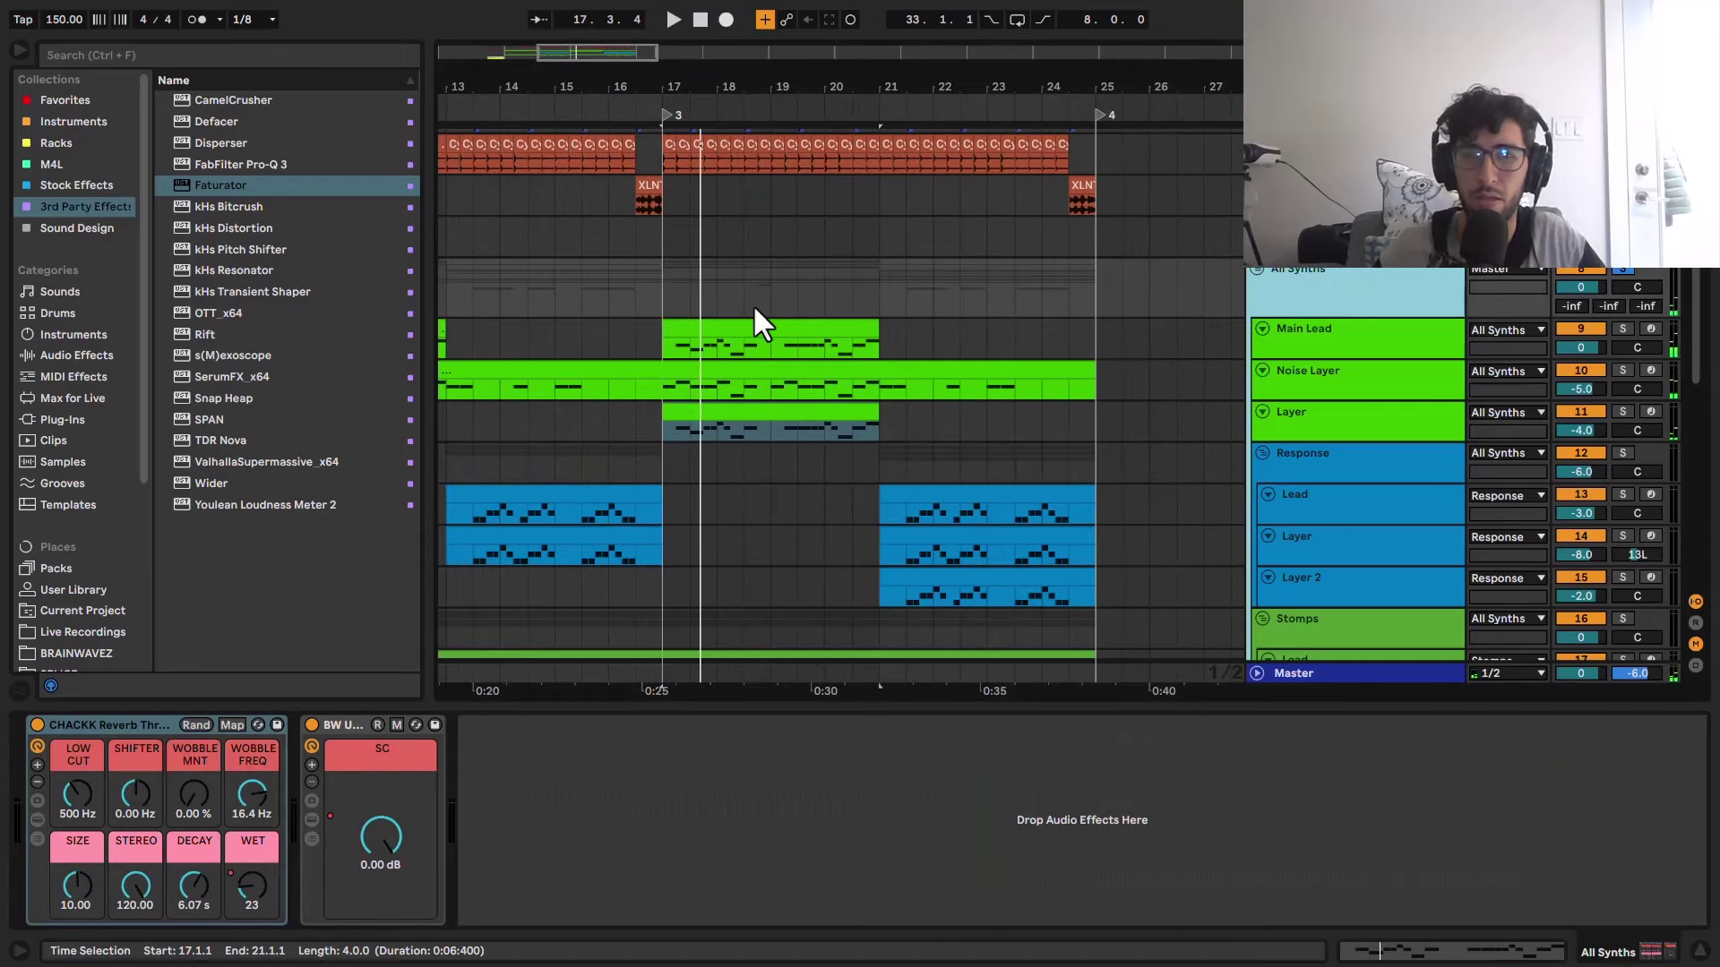
Step: Play all tracks from 17.1.1 and toggle the Layer track off and on to hear what it adds
{"action": "left_click", "coordinate": [677, 280]}
{"action": "key", "text": "plus"}
{"action": "key", "text": "plus"}
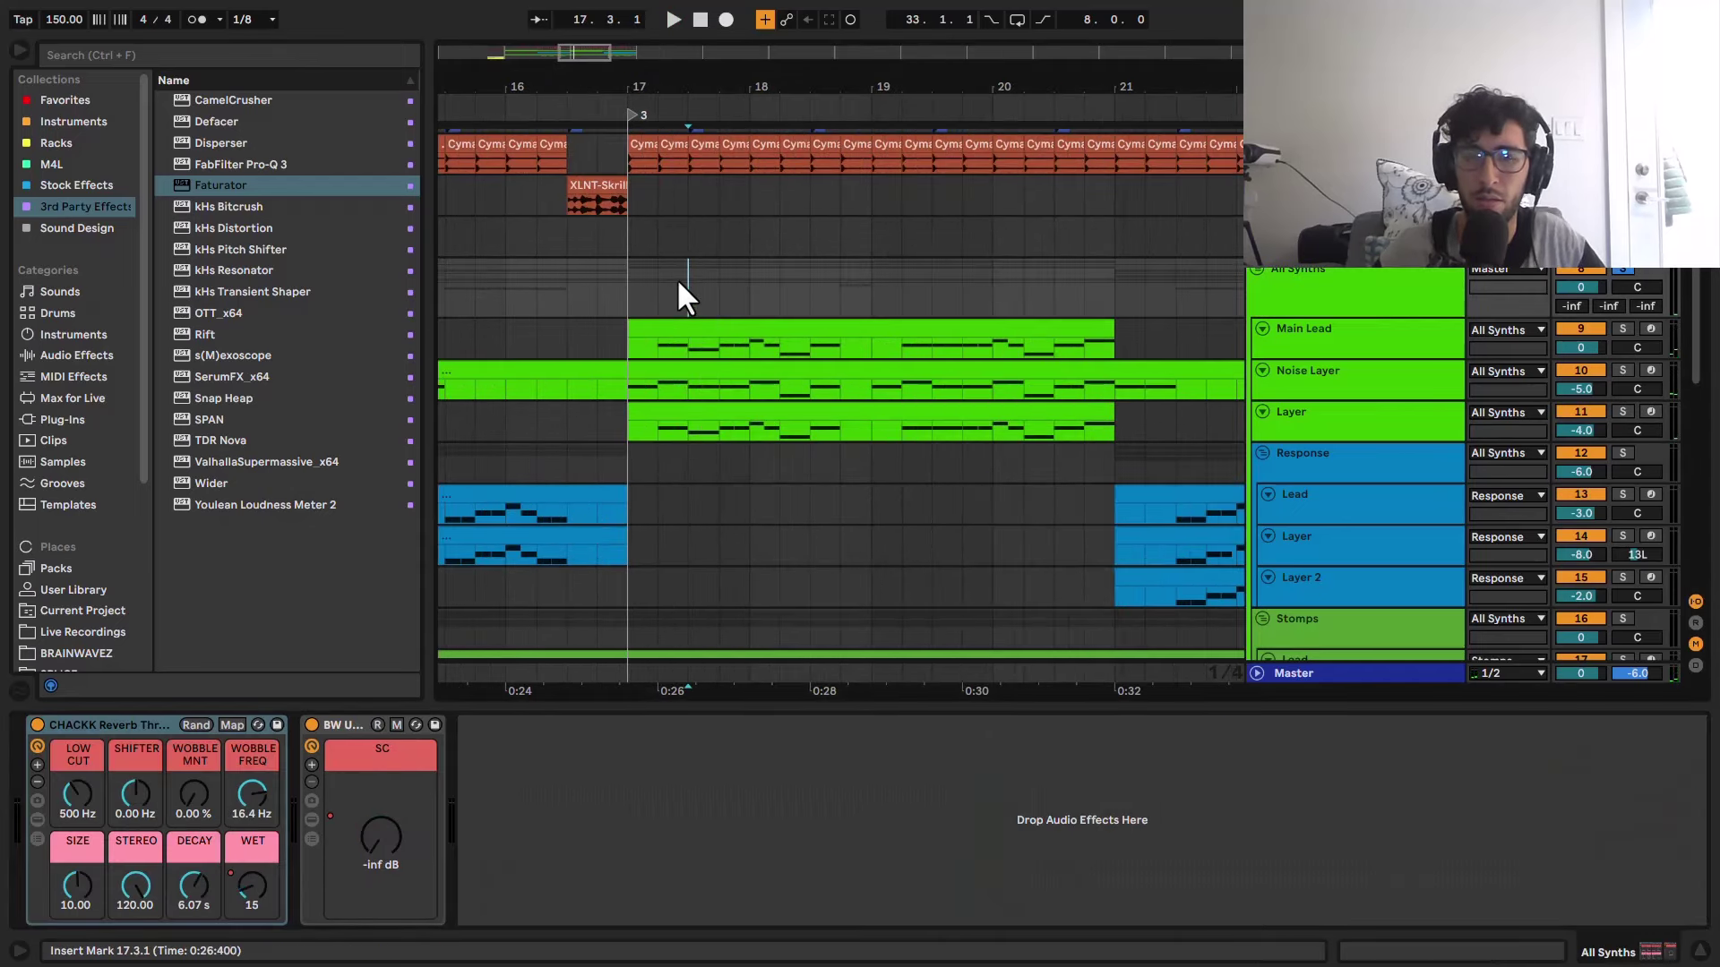
{"action": "key", "text": "space"}
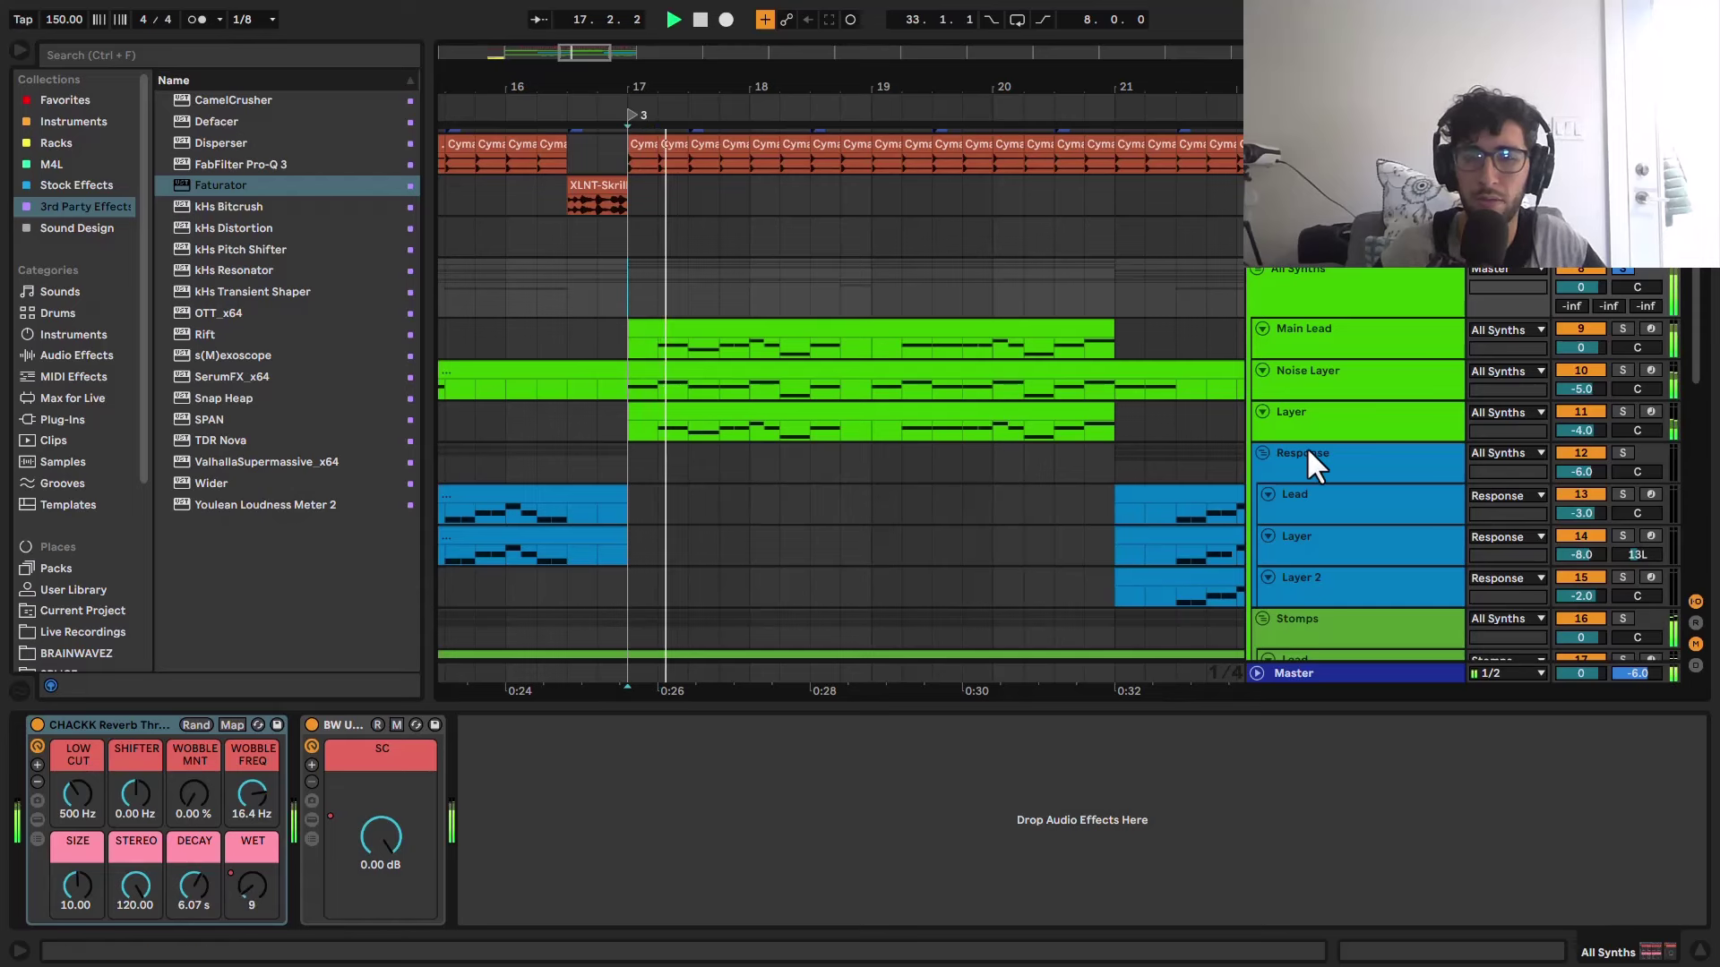
{"action": "left_click", "coordinate": [1304, 429]}
{"action": "left_click", "coordinate": [1578, 415]}
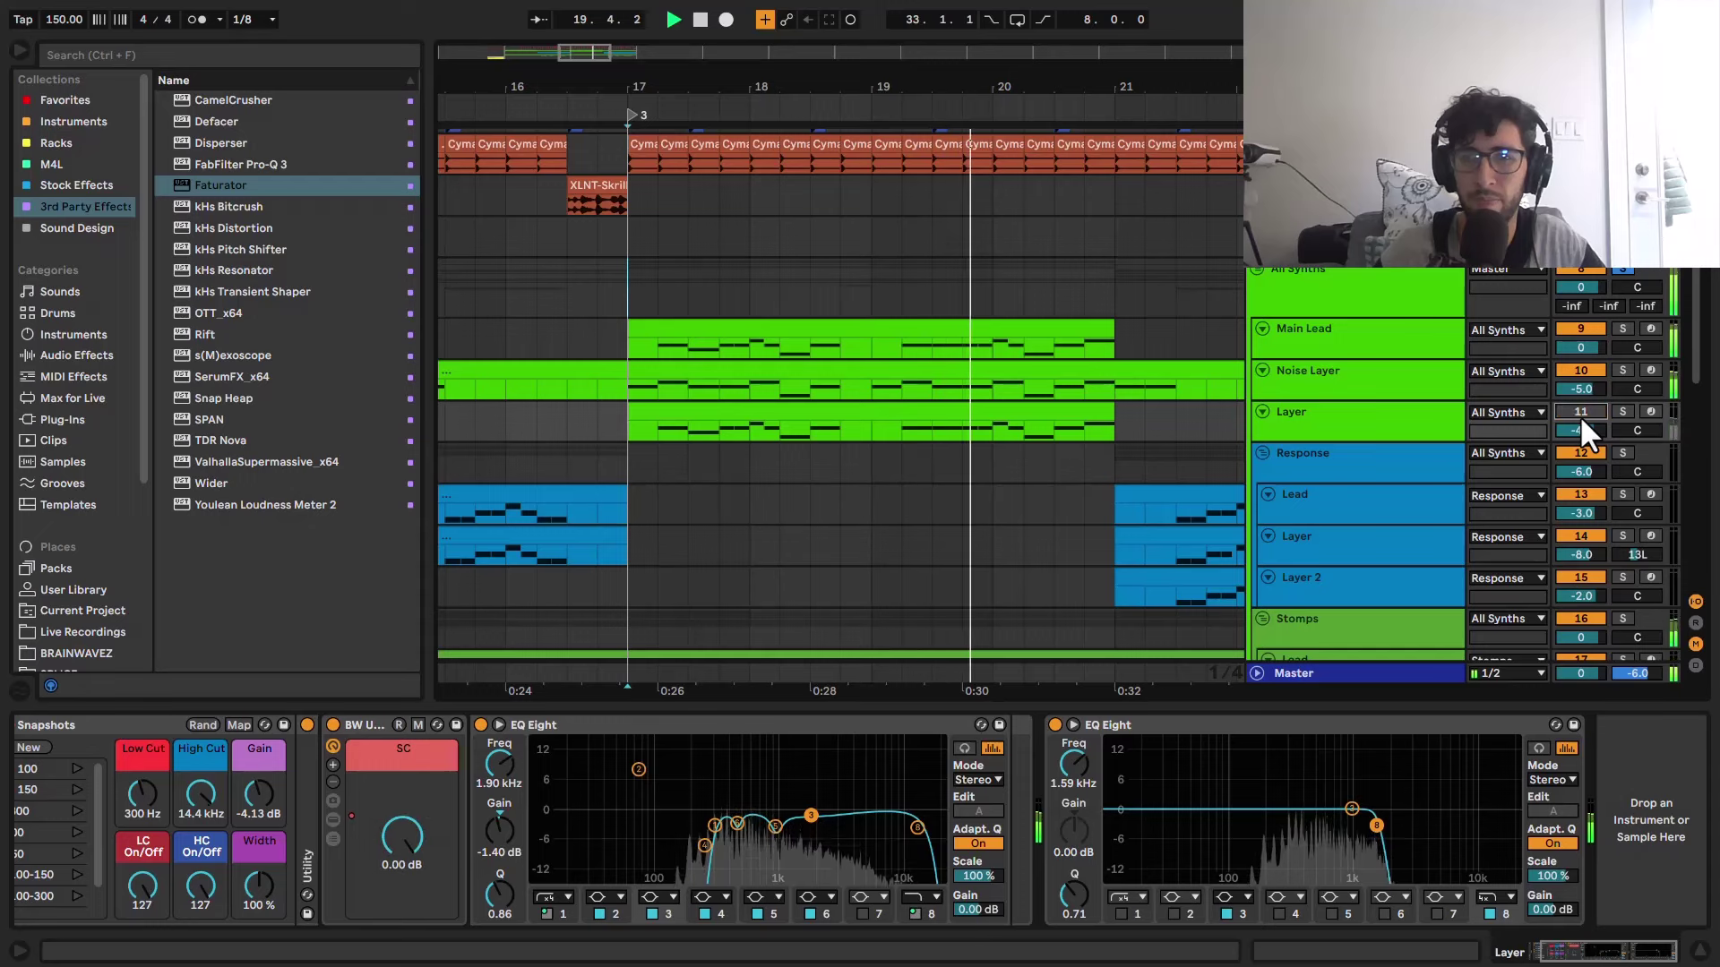
{"action": "key", "text": "space"}
{"action": "left_click", "coordinate": [659, 428]}
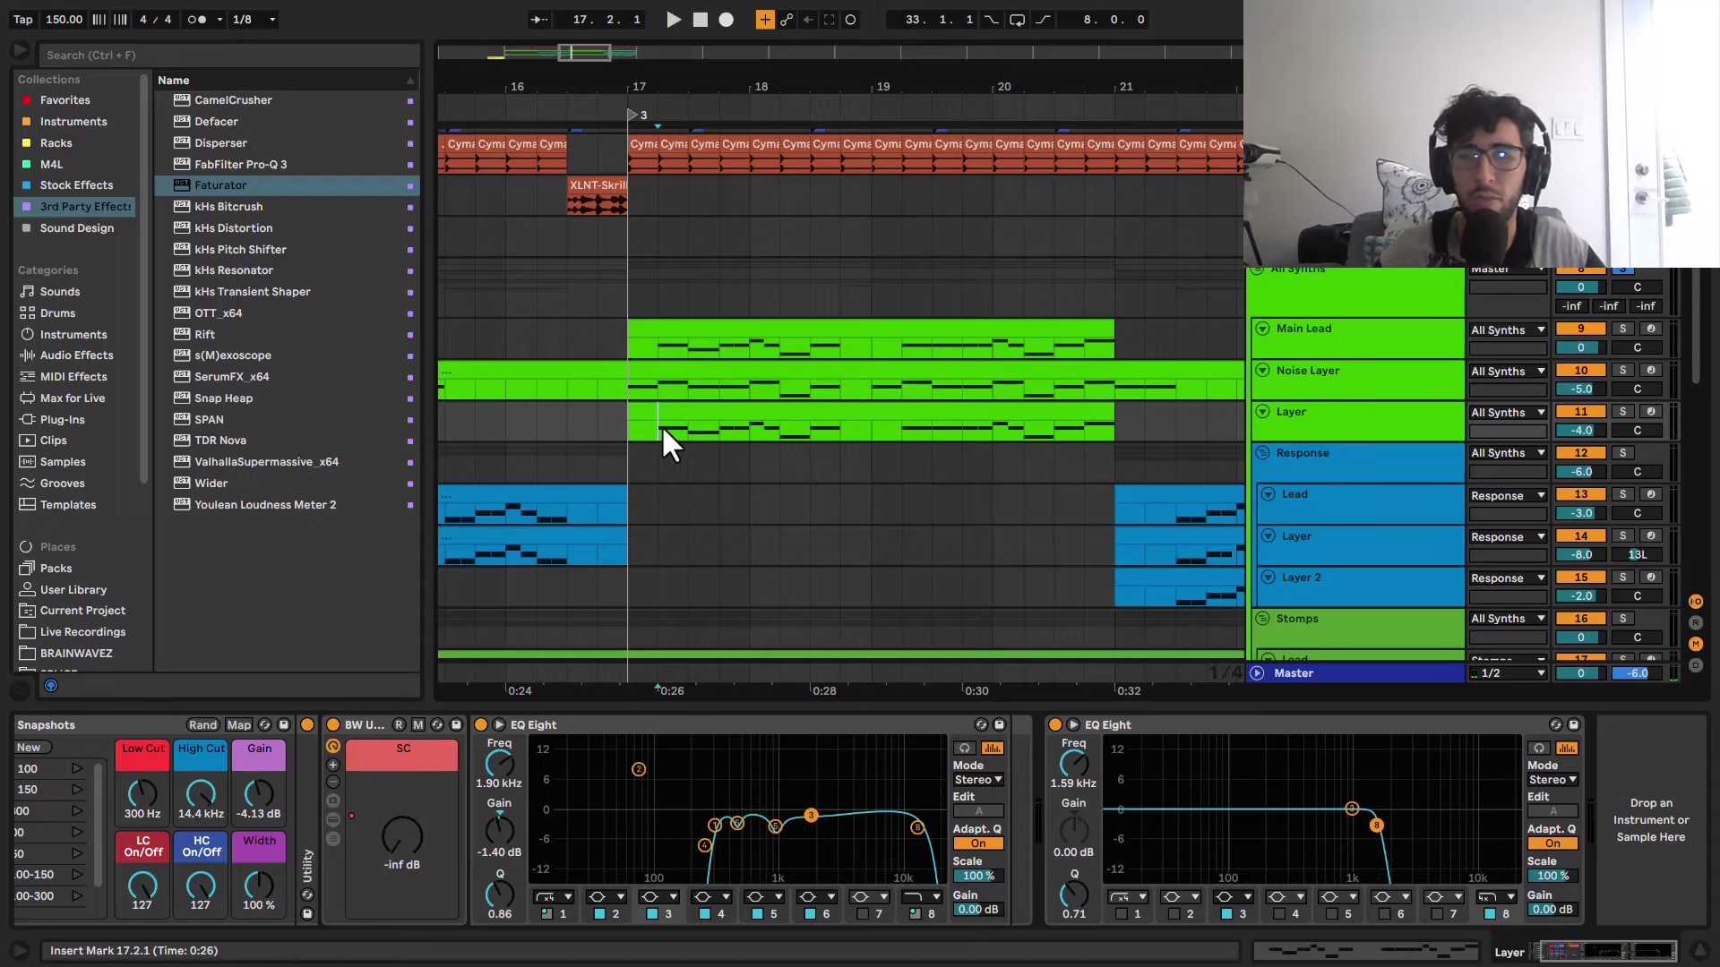
Step: Select the Layer 2 clip at 21.1.1 in the Response group, solo the group and play it
{"action": "scroll", "coordinate": [717, 432], "scroll_direction": "down", "scroll_amount": 3}
{"action": "scroll", "coordinate": [770, 421], "scroll_direction": "right", "scroll_amount": 4}
{"action": "scroll", "coordinate": [668, 406], "scroll_direction": "down", "scroll_amount": 3}
{"action": "scroll", "coordinate": [669, 406], "scroll_direction": "down", "scroll_amount": 3}
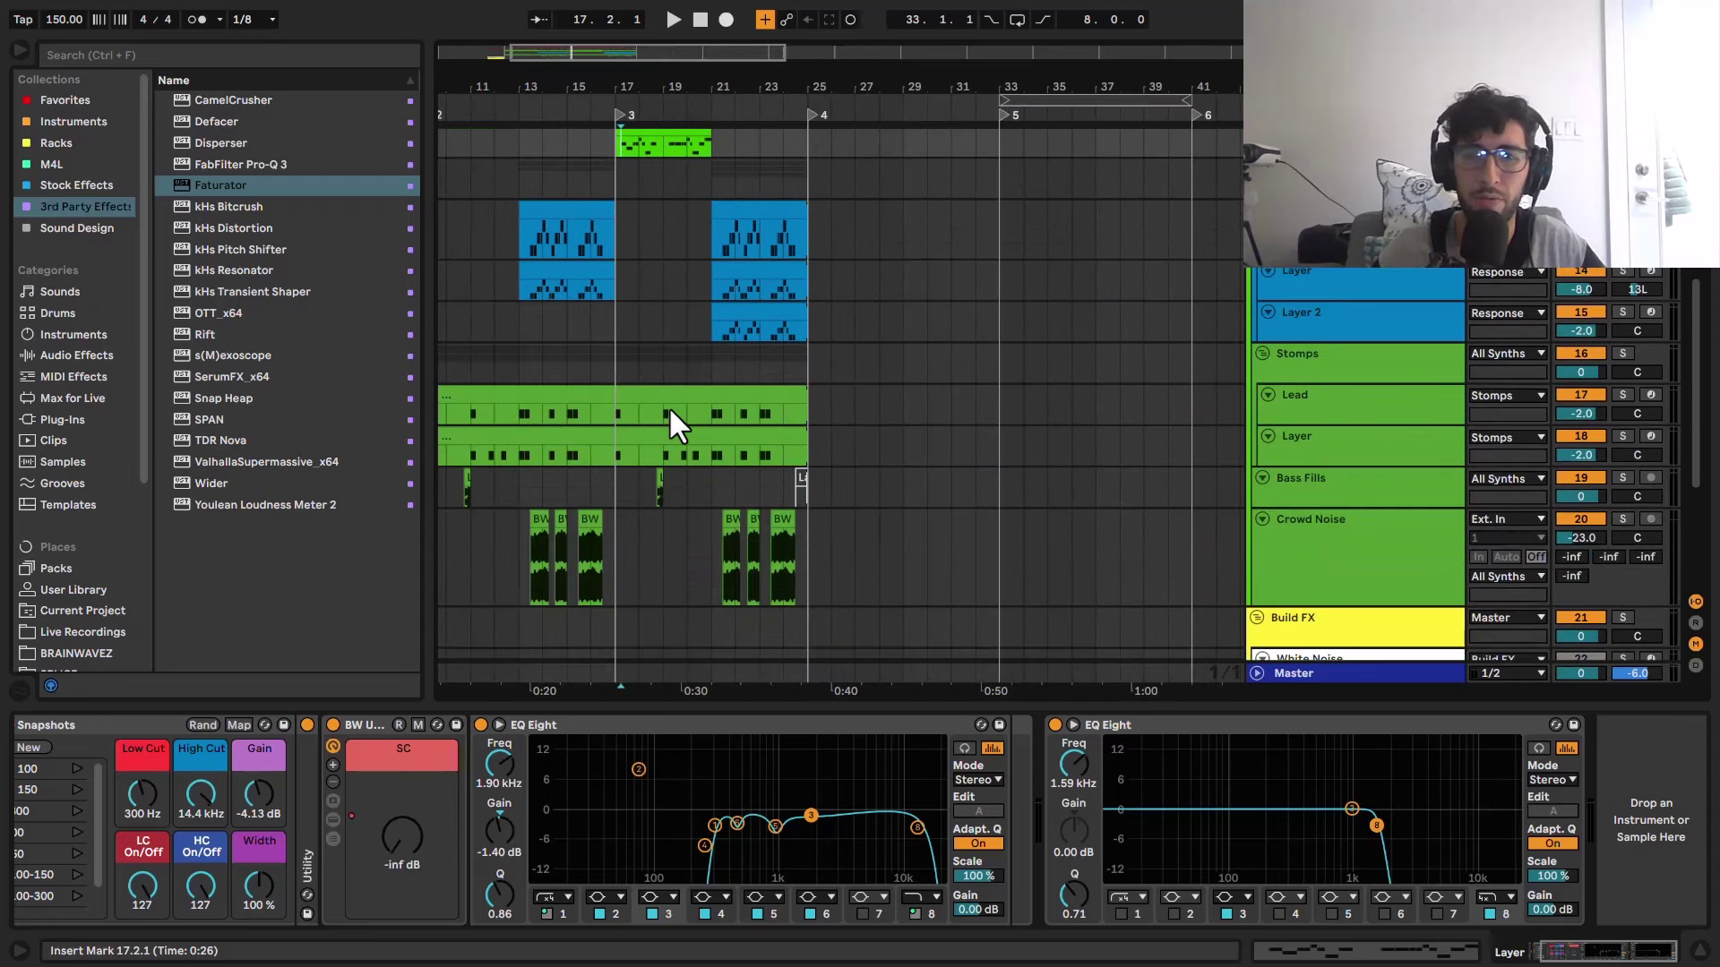
{"action": "scroll", "coordinate": [669, 406], "scroll_direction": "up", "scroll_amount": 1}
{"action": "scroll", "coordinate": [668, 406], "scroll_direction": "up", "scroll_amount": 3}
{"action": "left_click", "coordinate": [818, 493]}
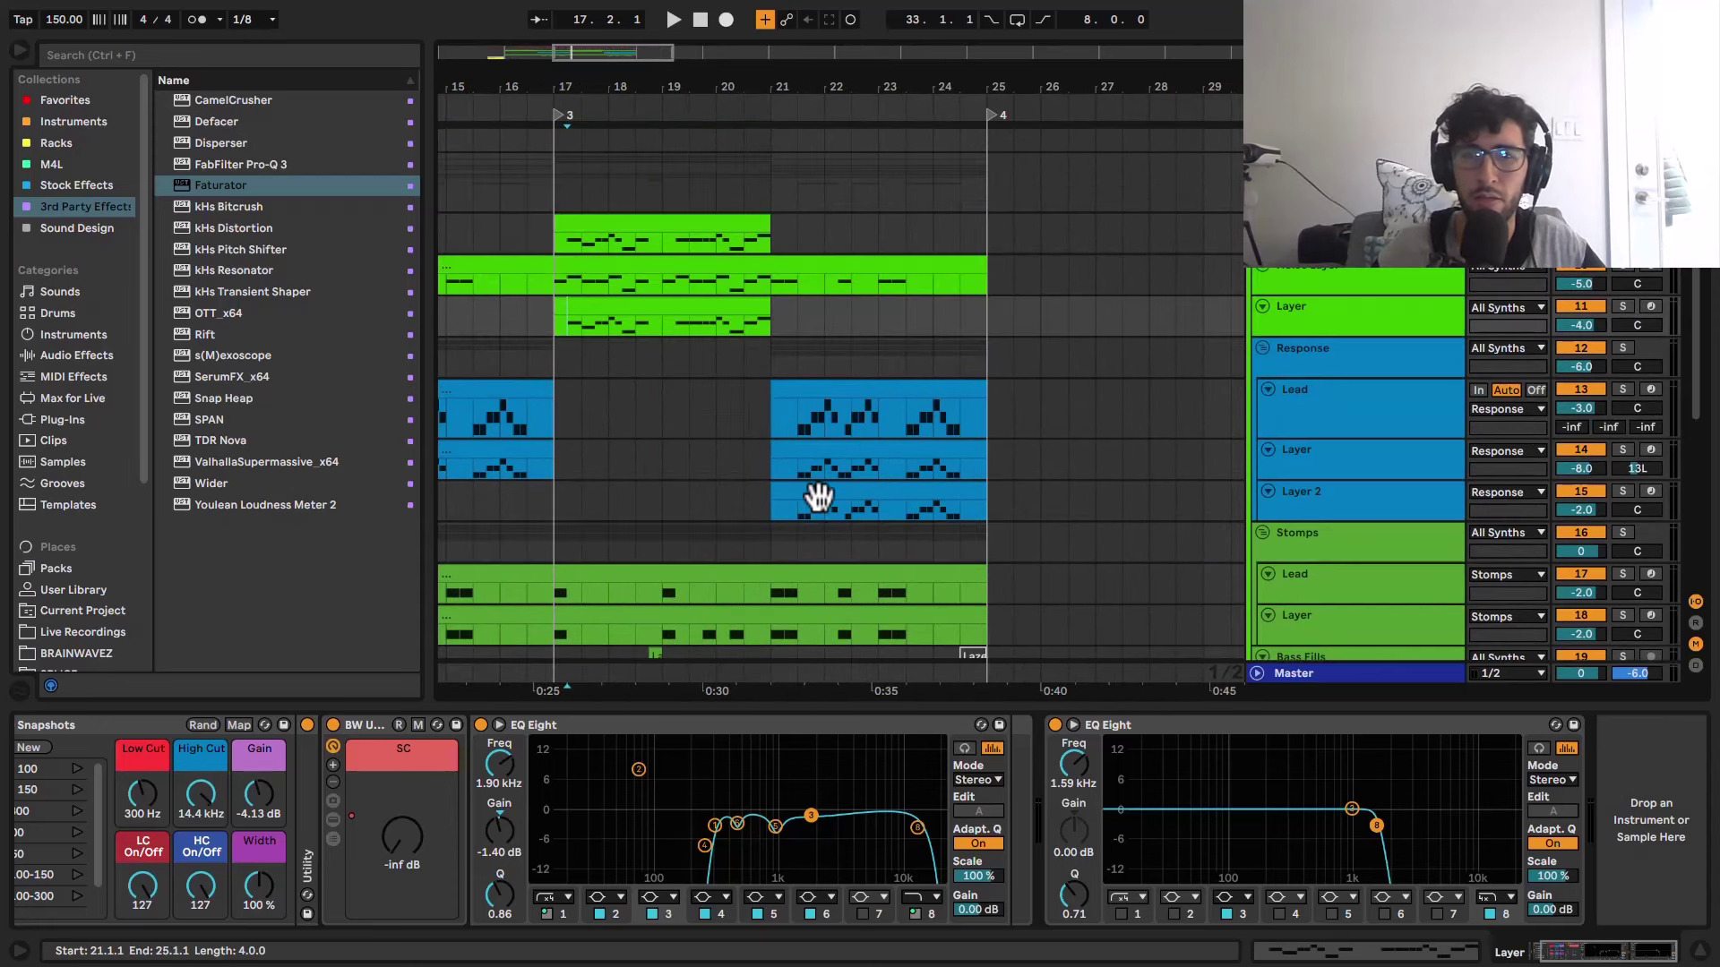
{"action": "left_click", "coordinate": [1341, 344]}
{"action": "key", "text": "space"}
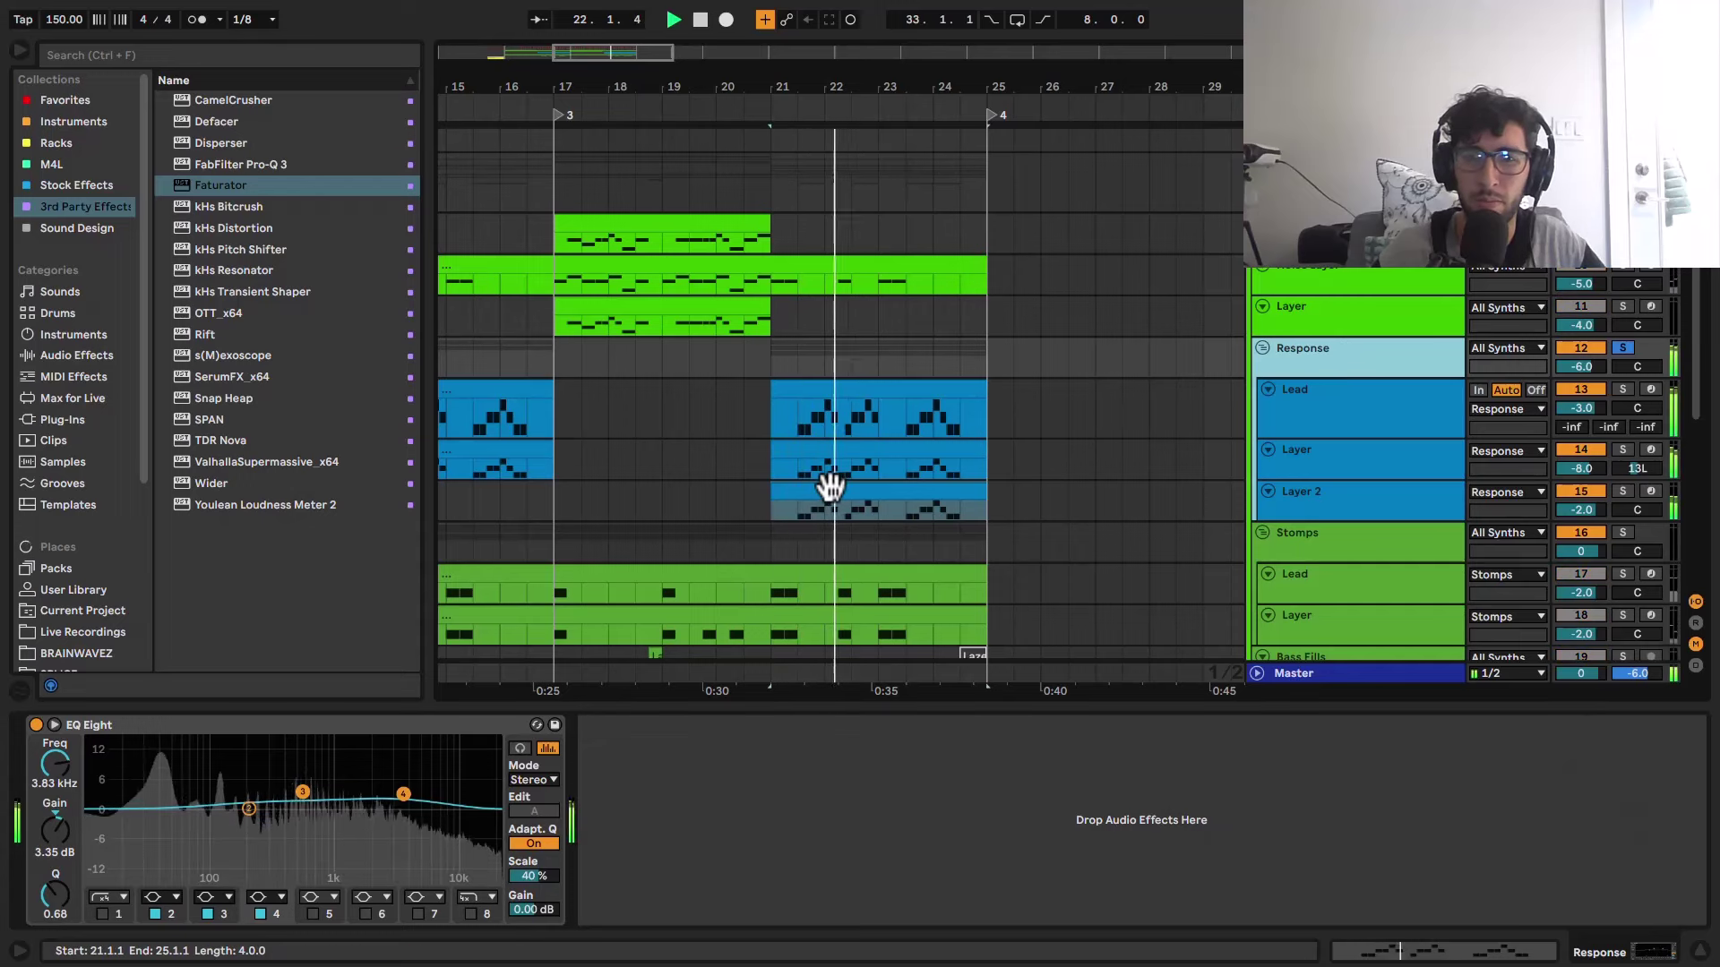
{"action": "left_click", "coordinate": [802, 509]}
{"action": "left_click", "coordinate": [794, 509]}
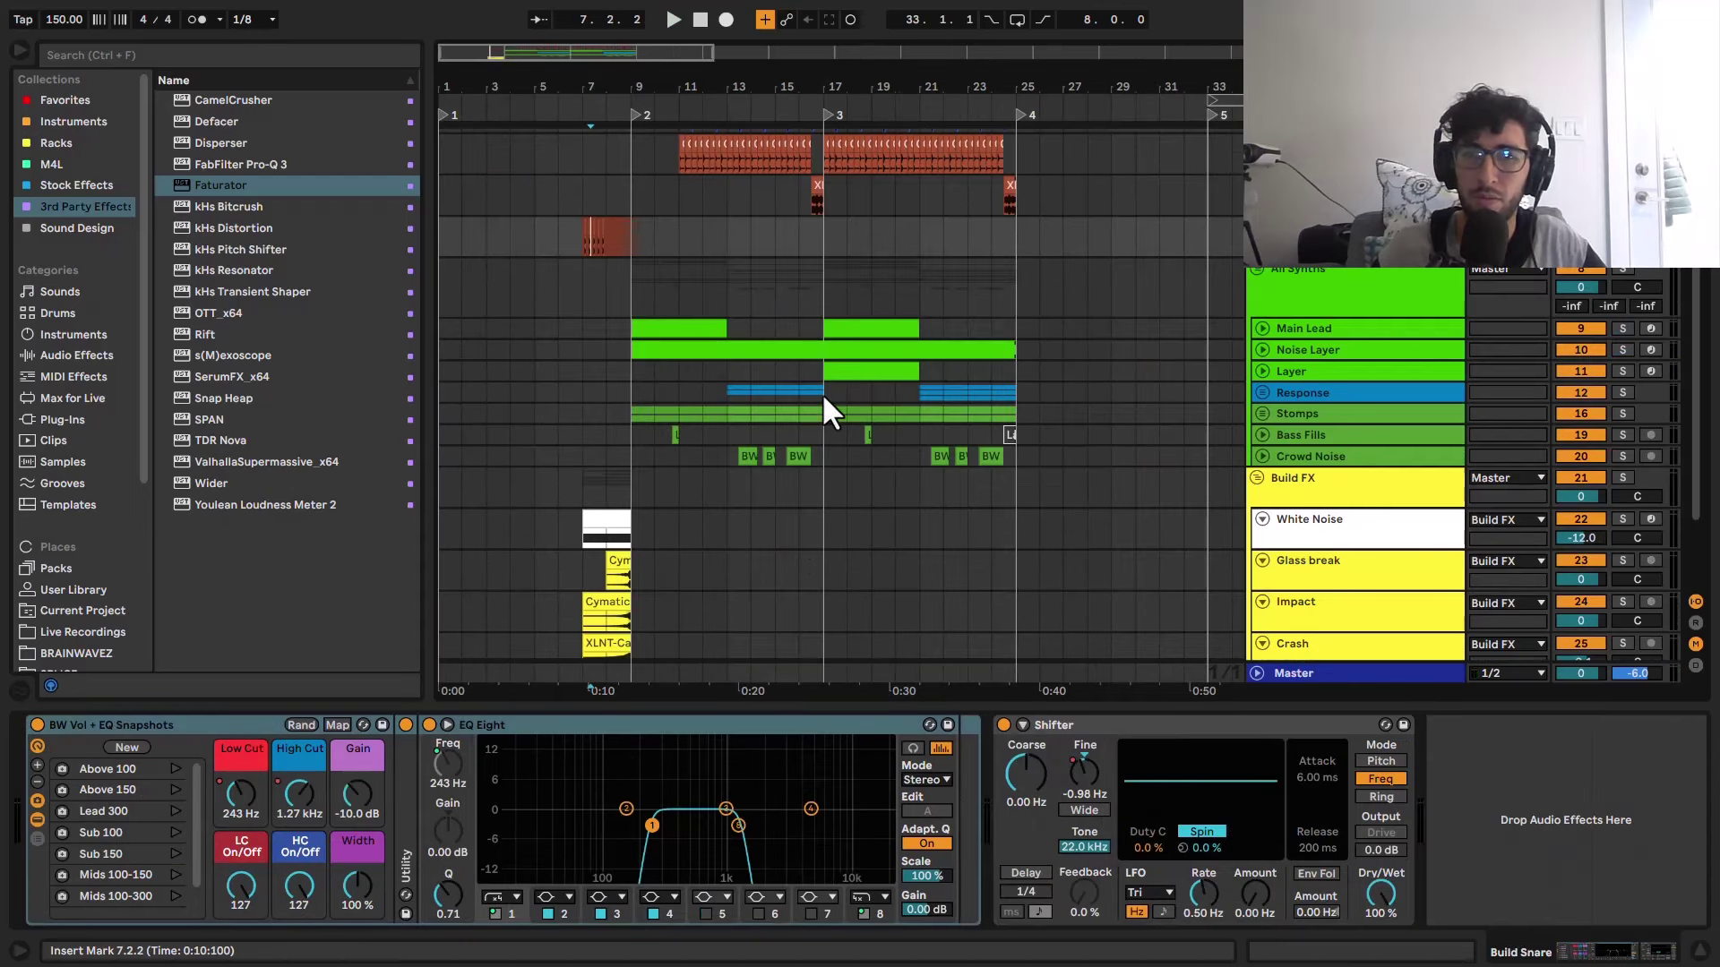
Step: Place the insert marker at 7.1.1 on the Breakbeat track and play the full arrangement
{"action": "scroll", "coordinate": [874, 380], "scroll_direction": "down", "scroll_amount": 3}
{"action": "scroll", "coordinate": [753, 373], "scroll_direction": "up", "scroll_amount": 2}
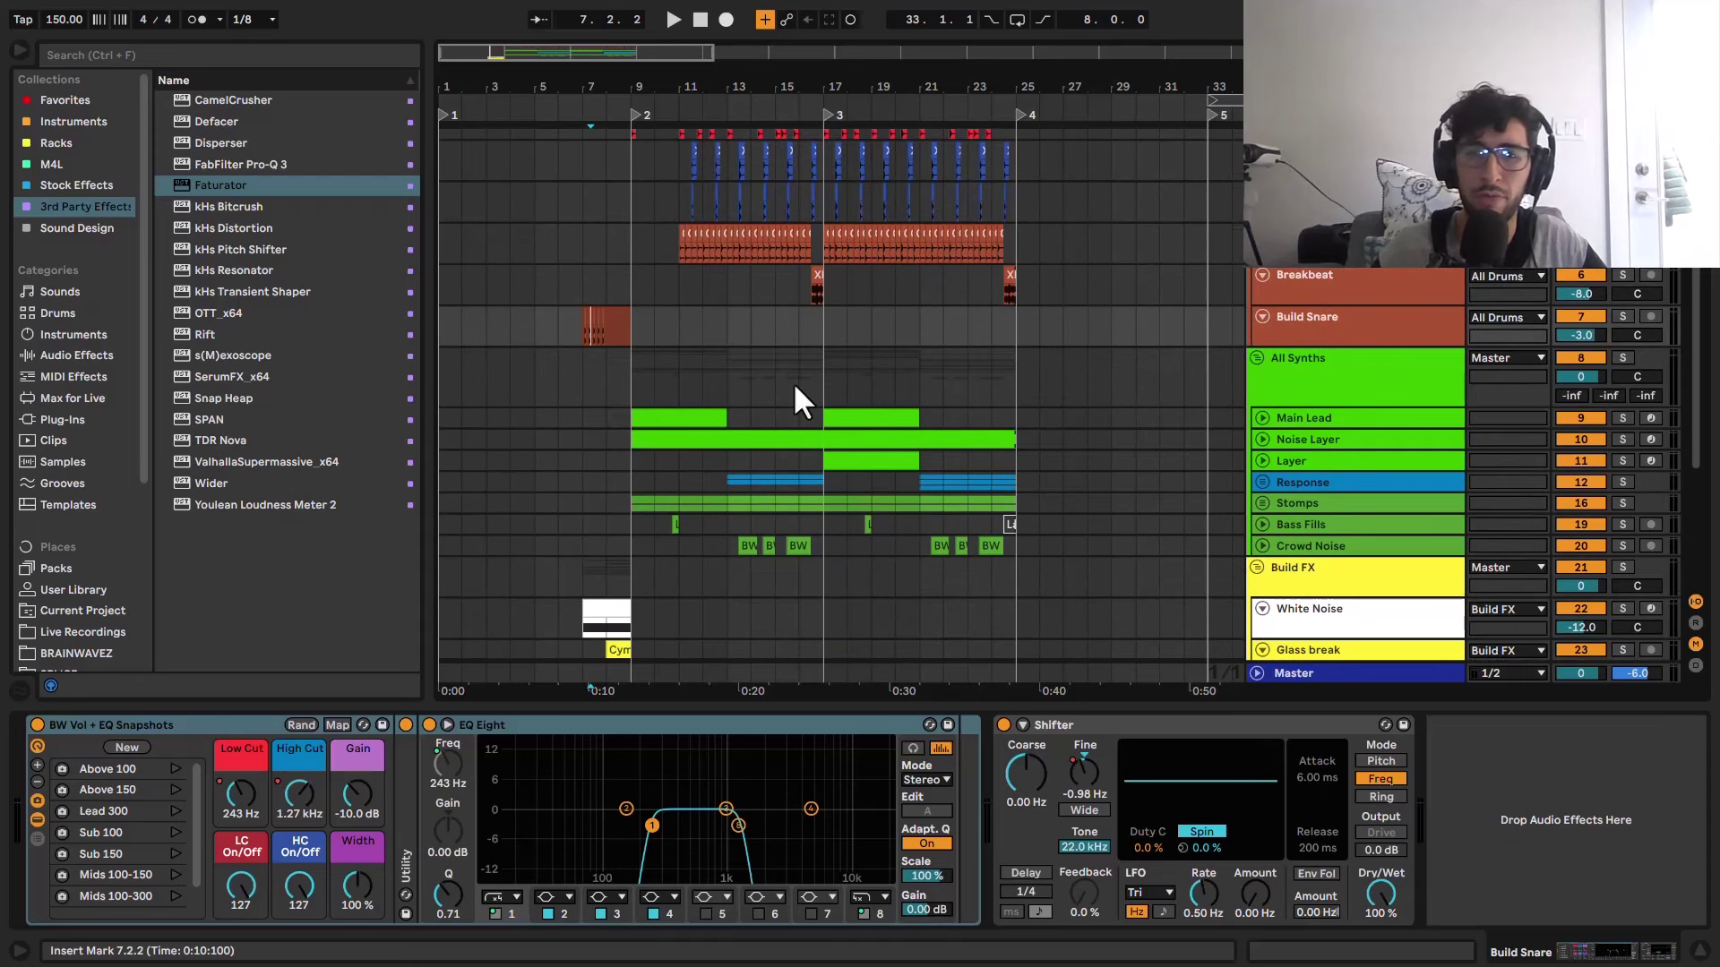
{"action": "left_click", "coordinate": [793, 382]}
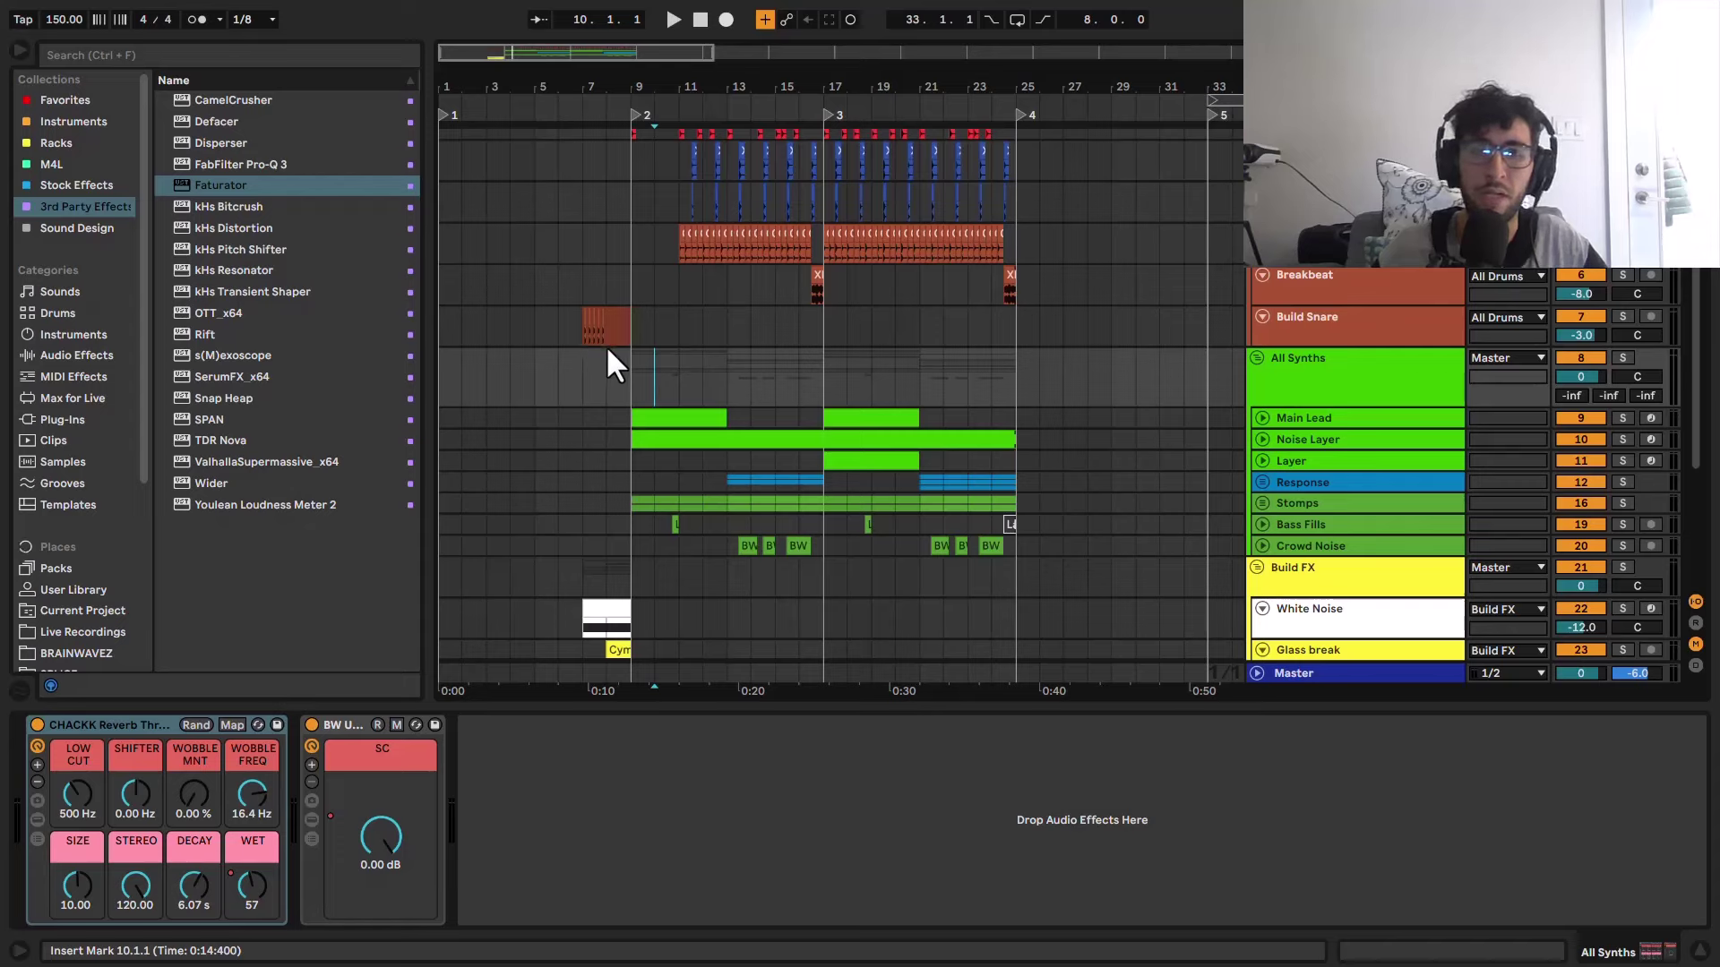
{"action": "left_click", "coordinate": [593, 283]}
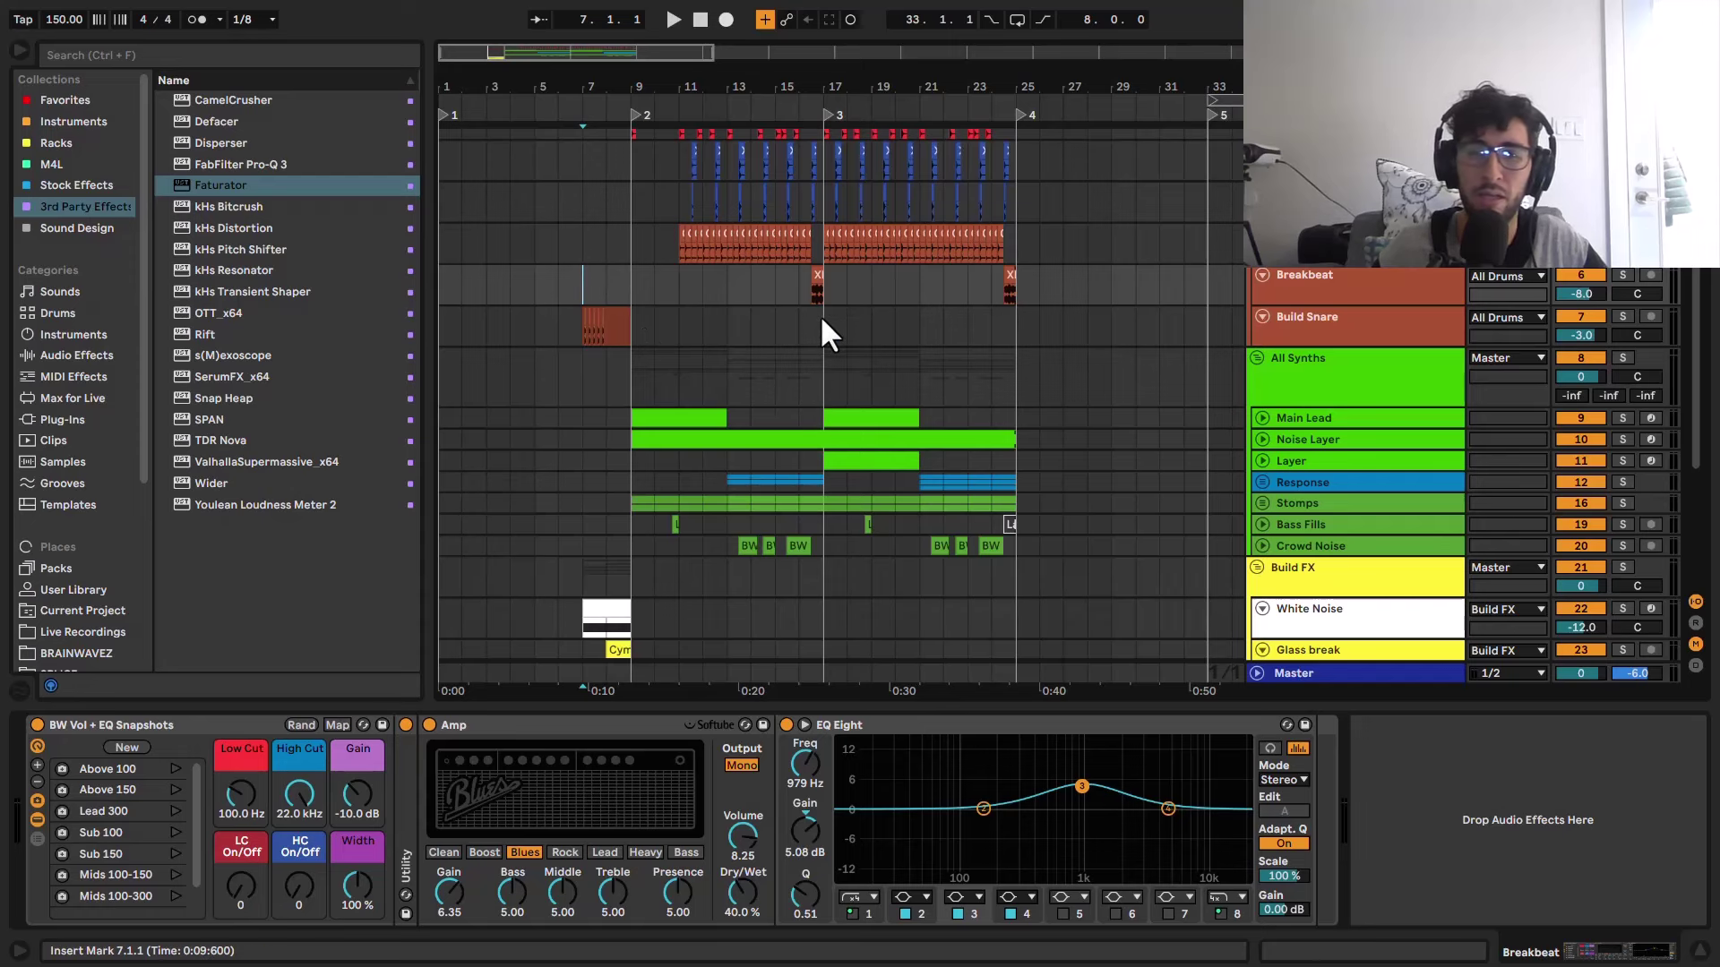
{"action": "scroll", "coordinate": [823, 319], "scroll_direction": "up", "scroll_amount": 2}
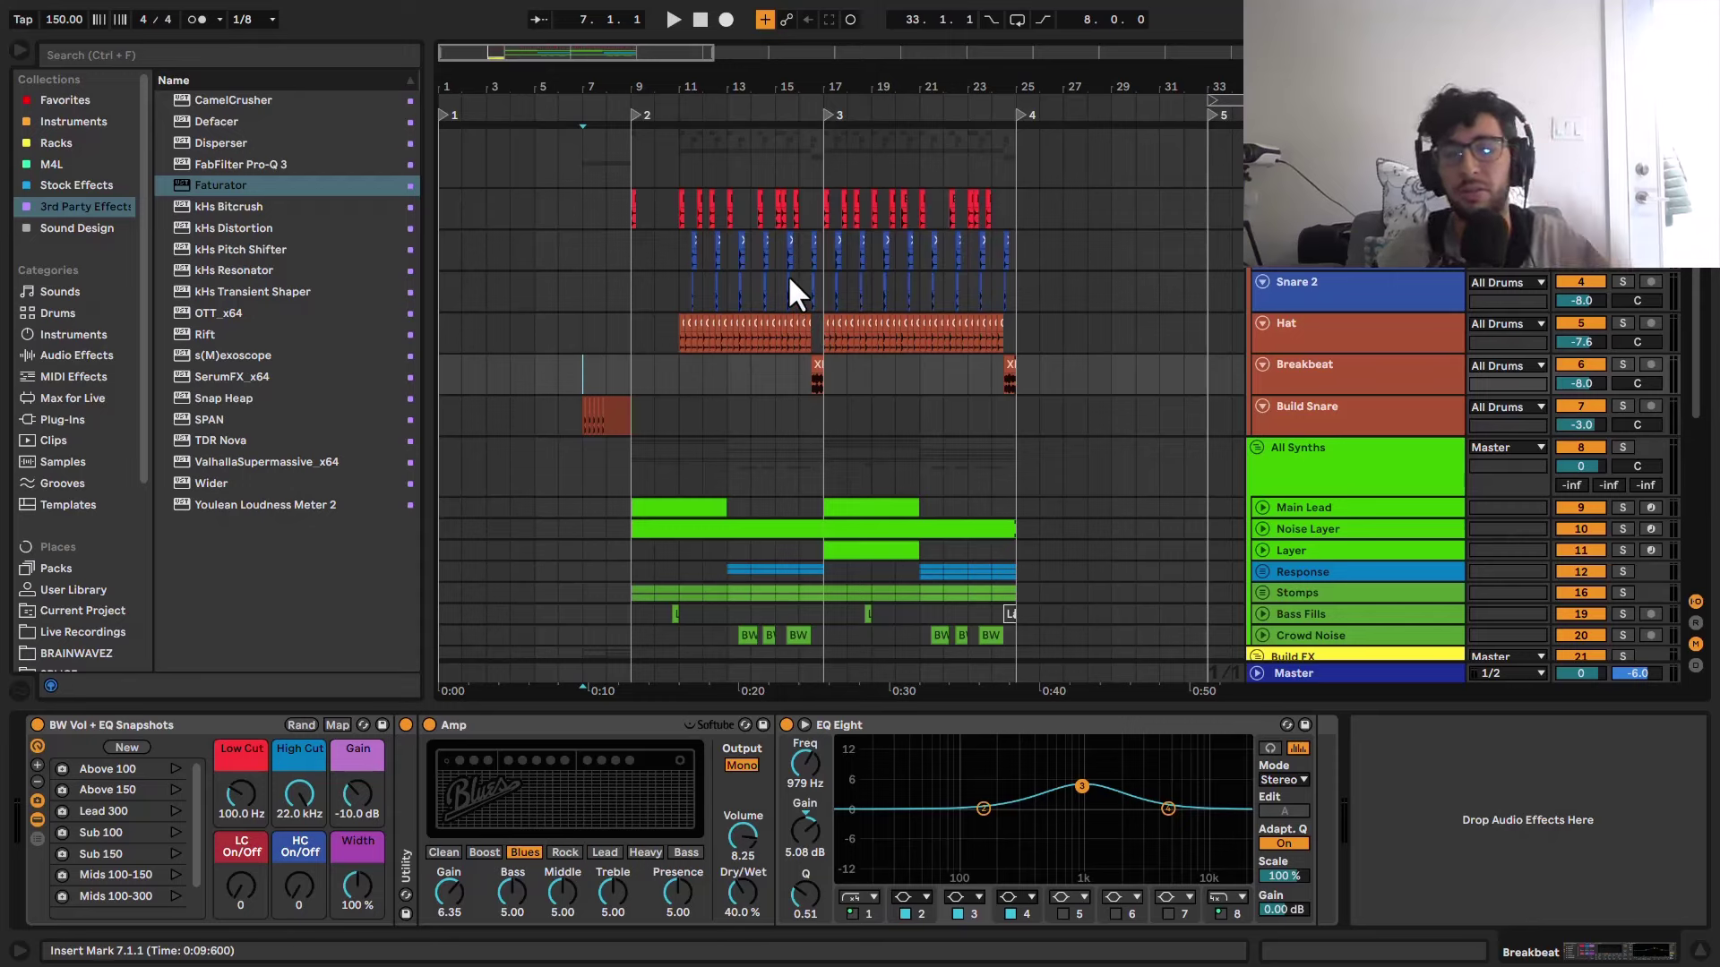
{"action": "key", "text": "space"}
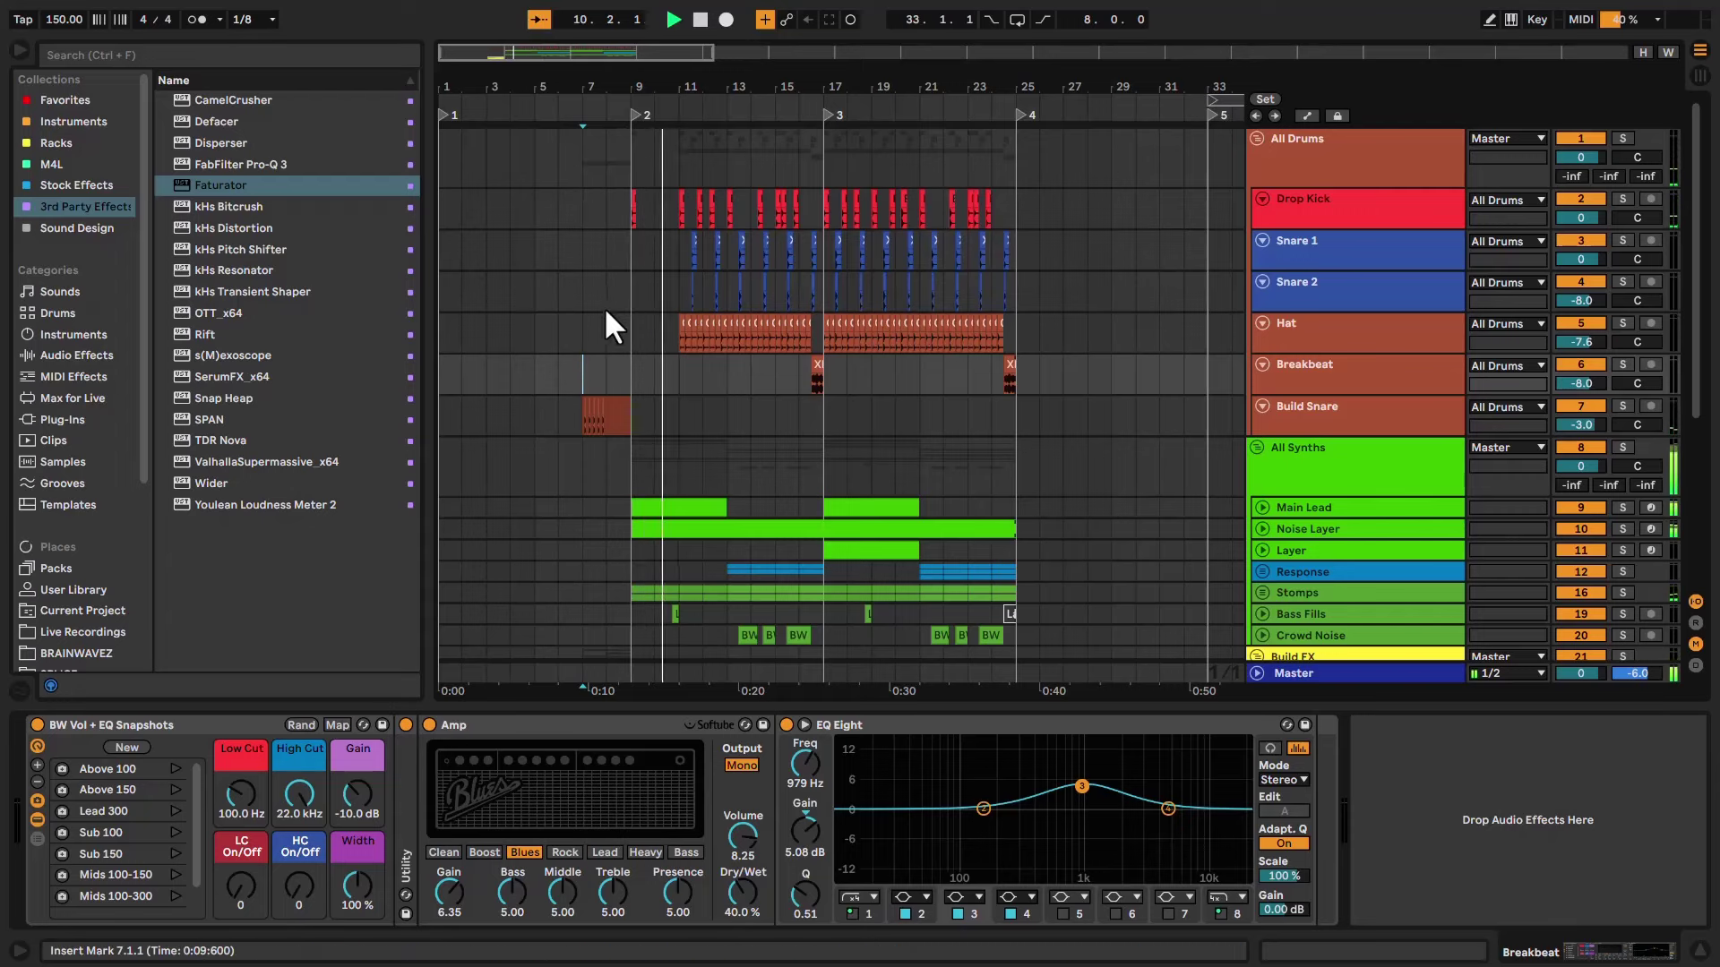
Step: Unfold all tracks inside the All Synths group and follow the playback through the Response and Stomps clips
{"action": "scroll", "coordinate": [770, 385], "scroll_direction": "up", "scroll_amount": 5}
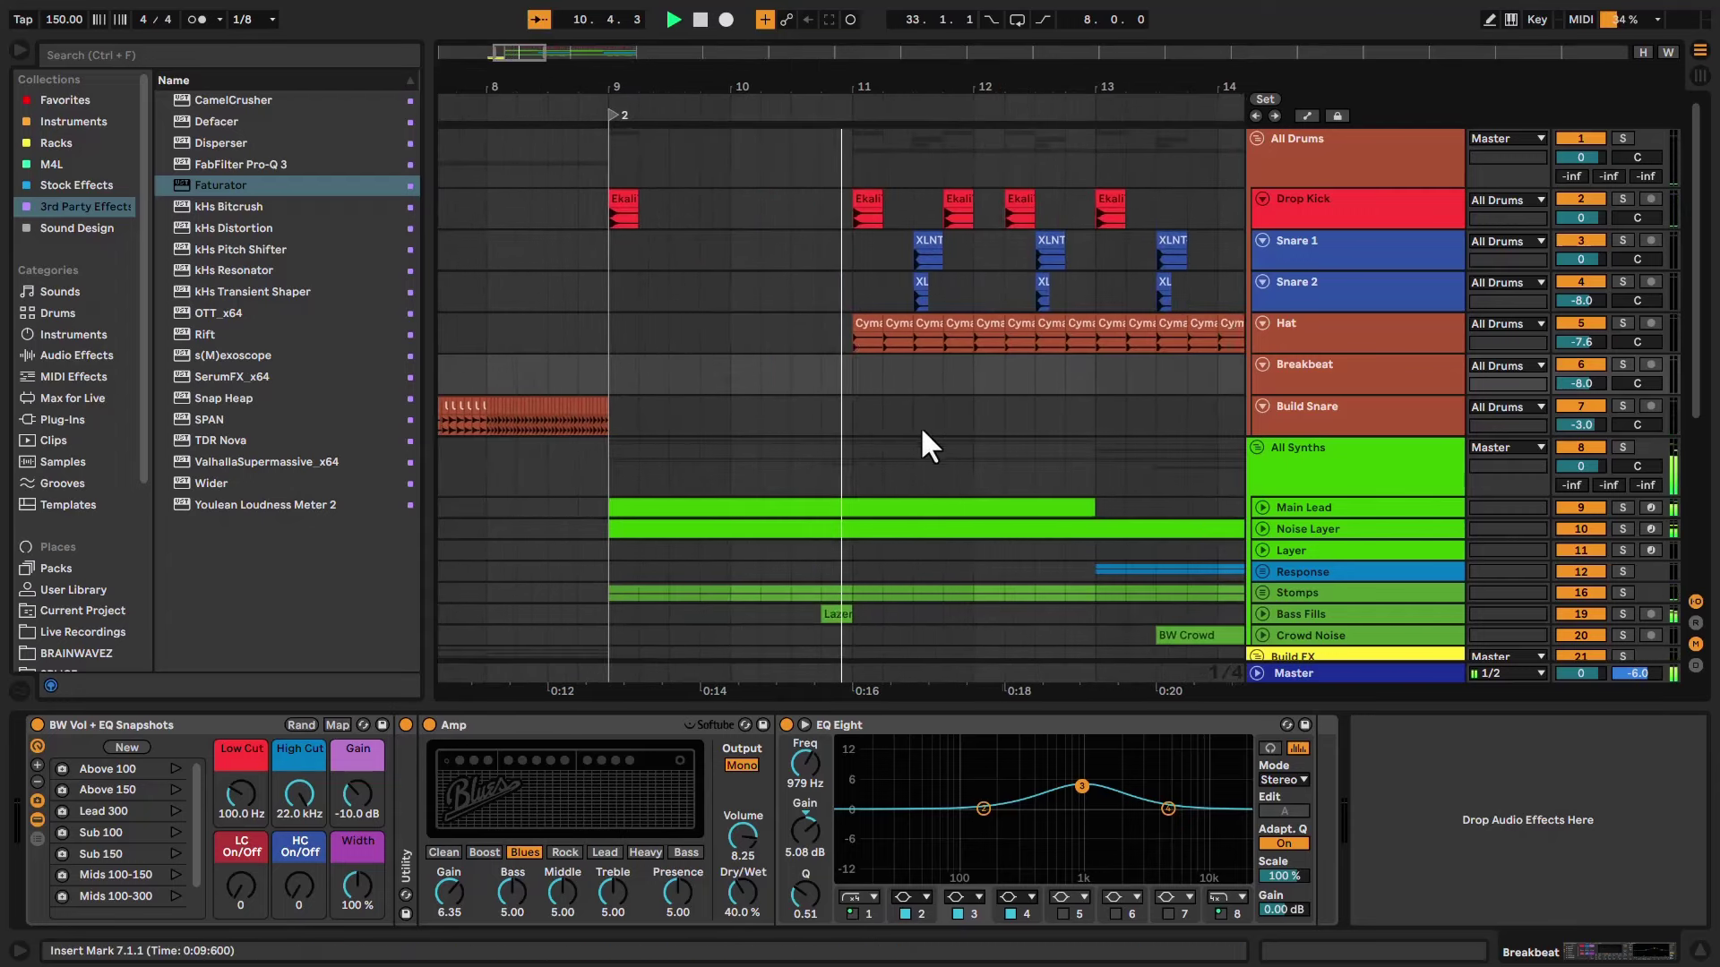
{"action": "left_click", "coordinate": [1263, 507], "text": "alt"}
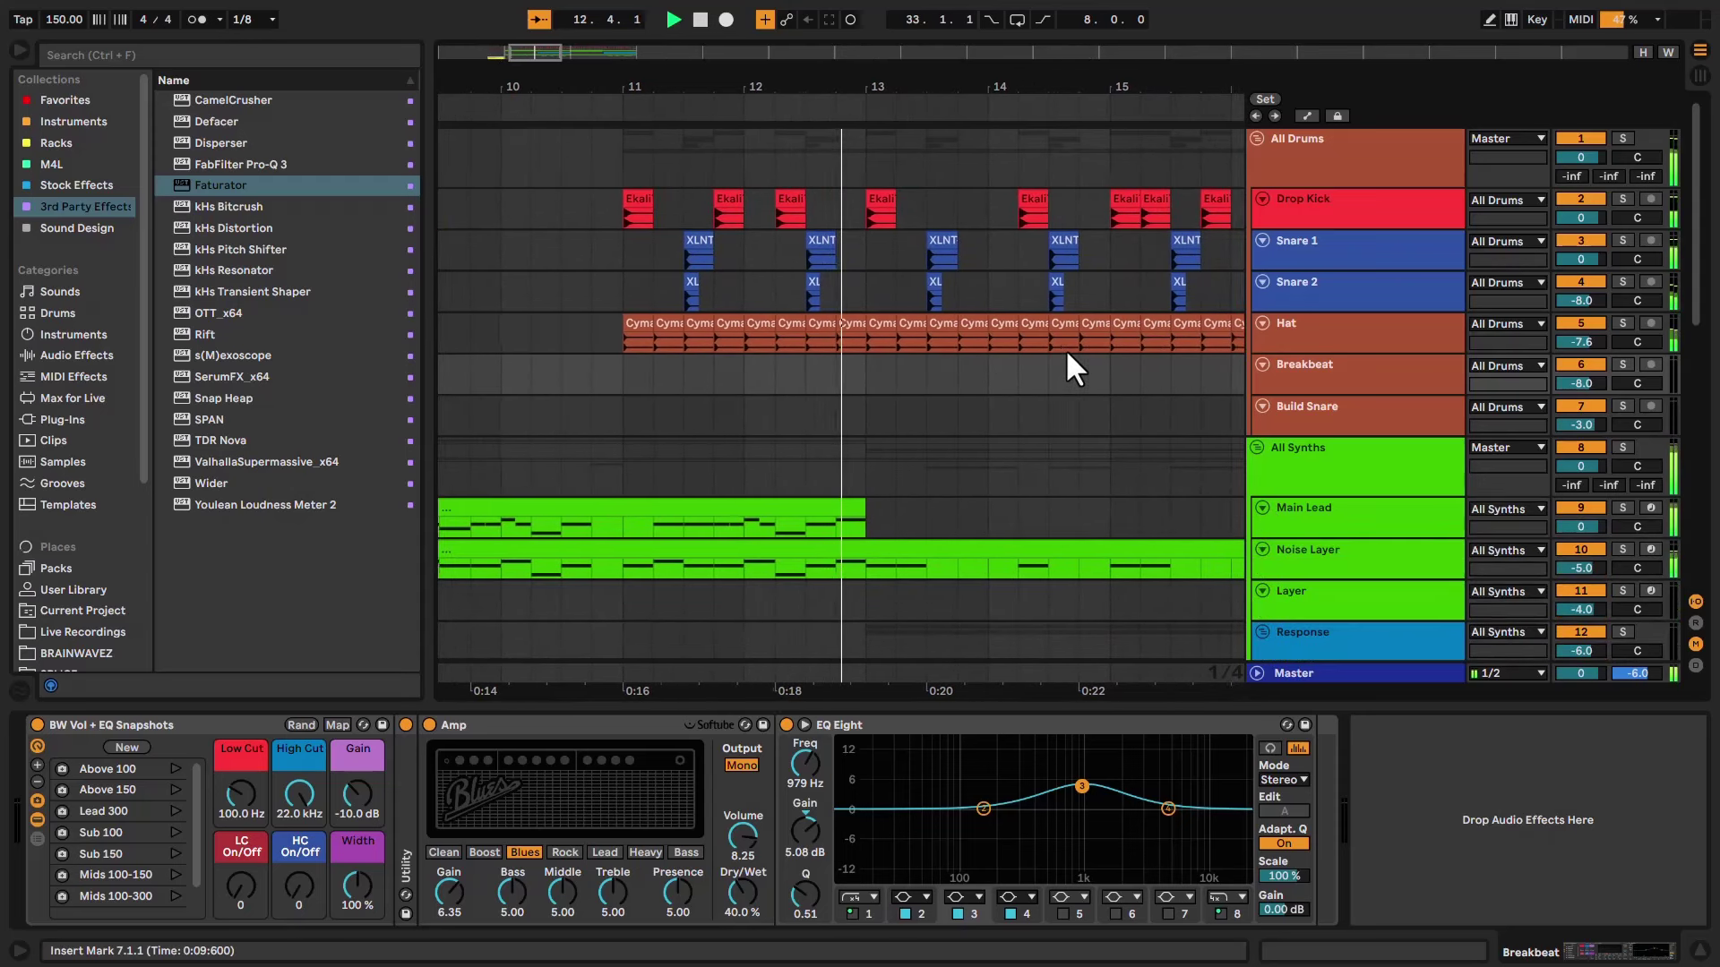
{"action": "scroll", "coordinate": [1066, 349], "scroll_direction": "down", "scroll_amount": 3}
{"action": "scroll", "coordinate": [1066, 350], "scroll_direction": "down", "scroll_amount": 3}
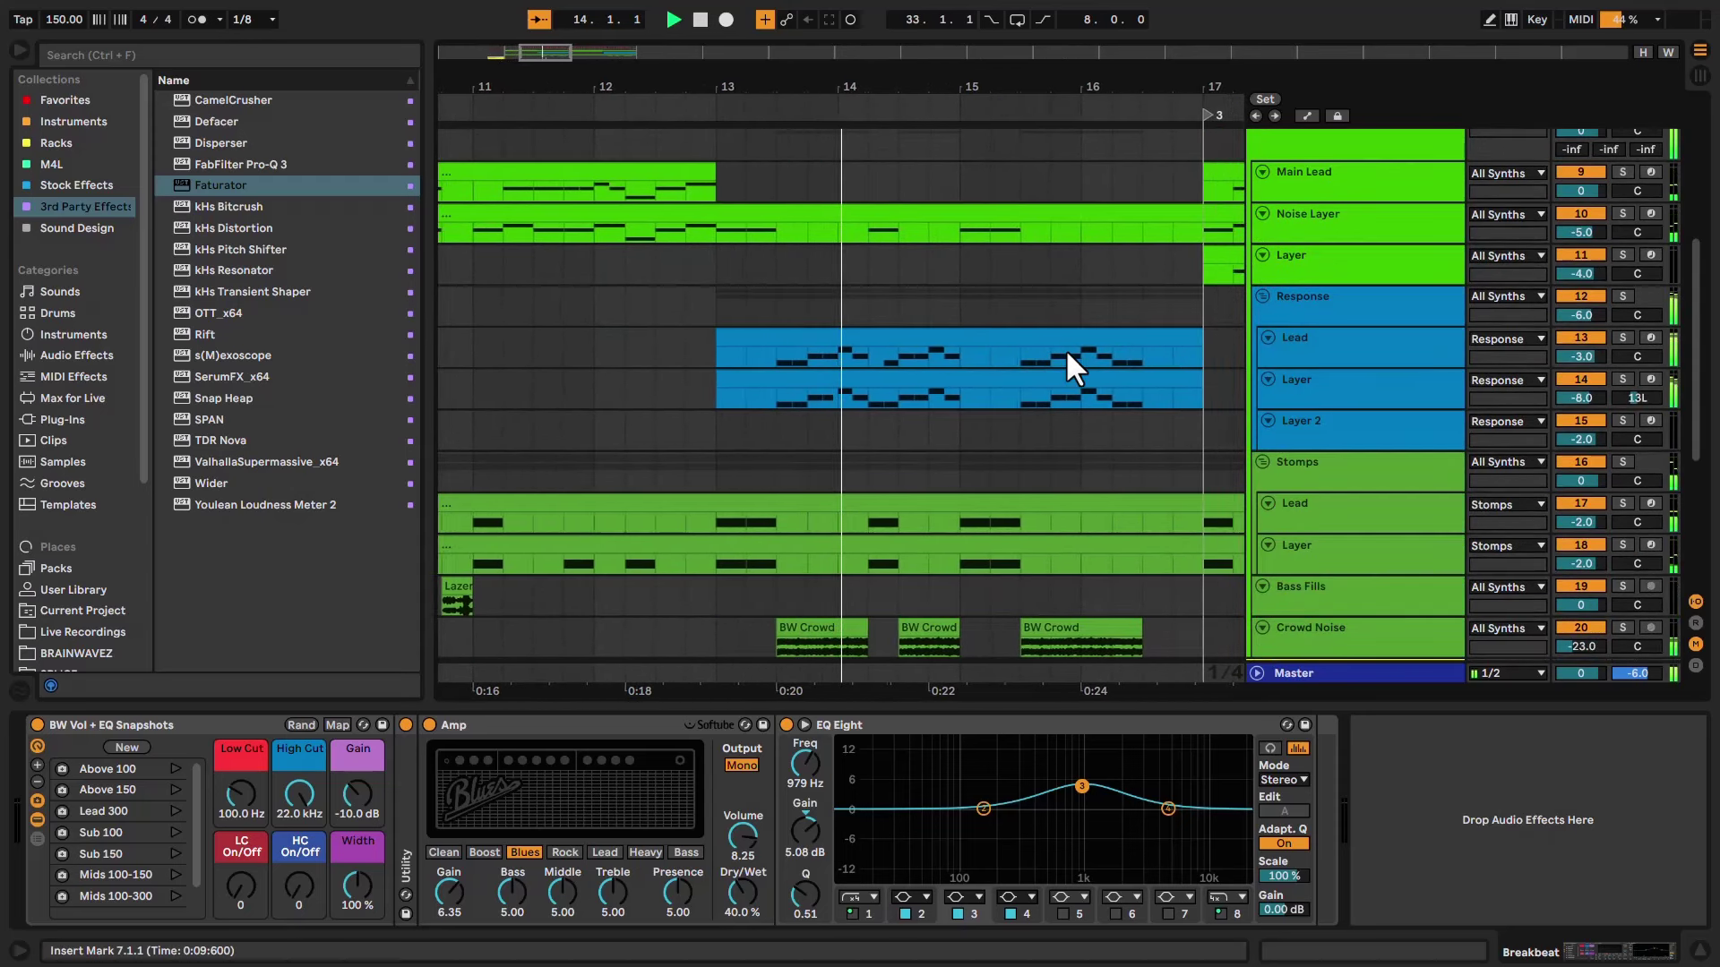